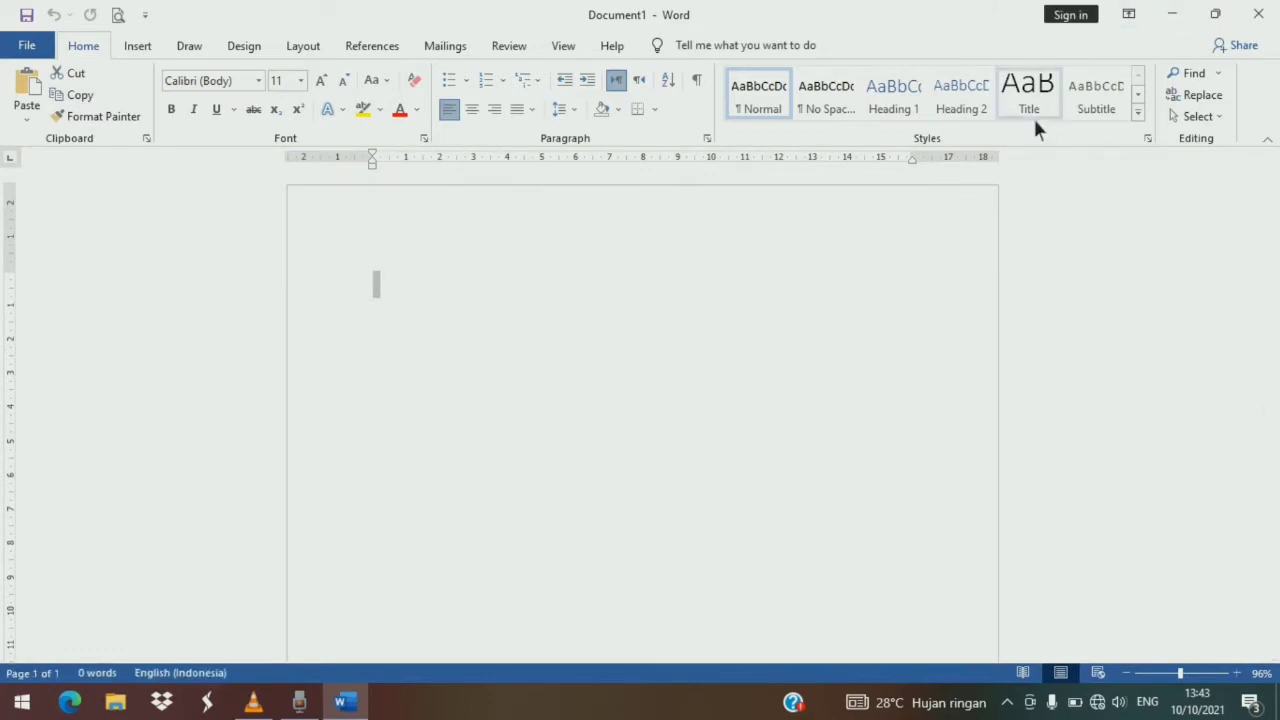
click(303, 46)
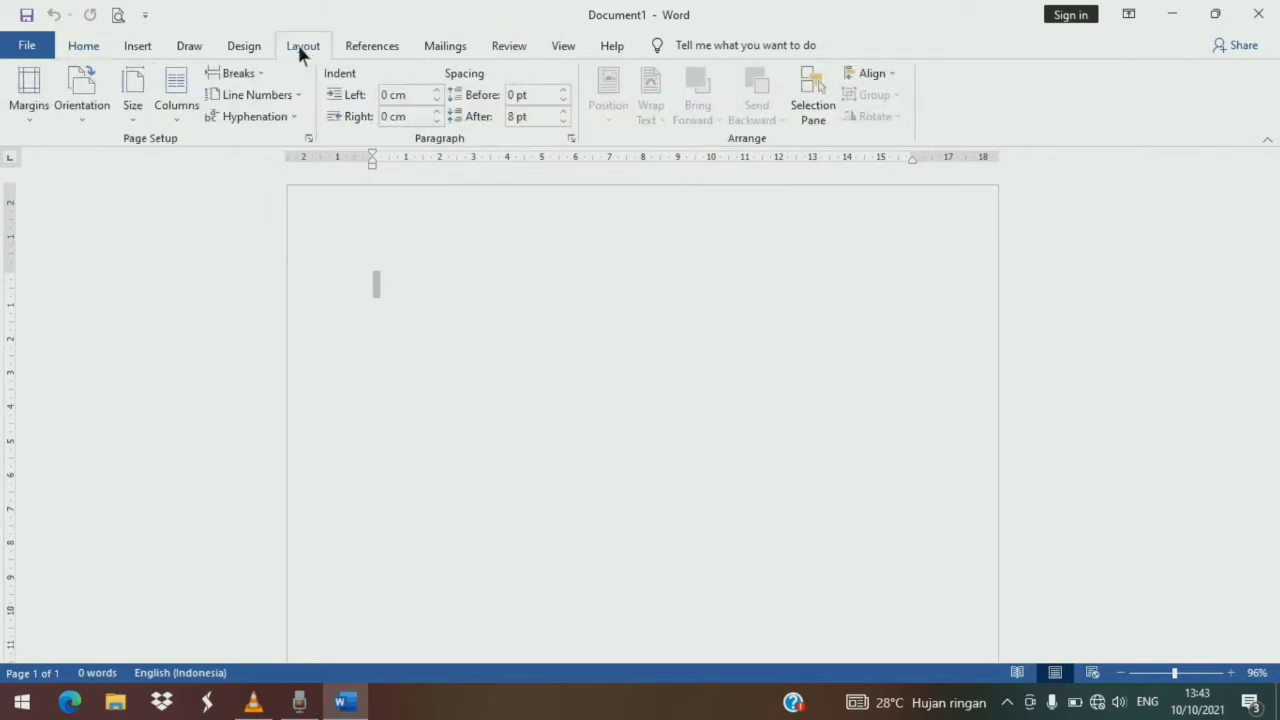
click(46, 100)
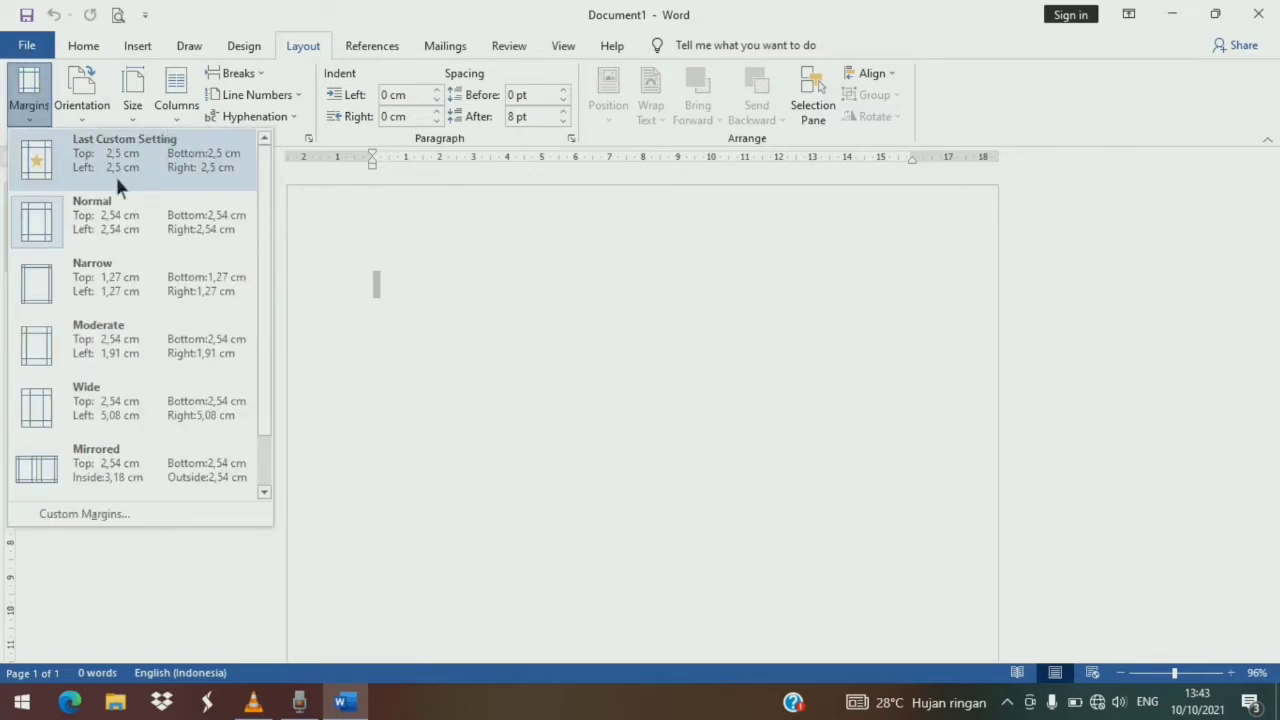
click(111, 524)
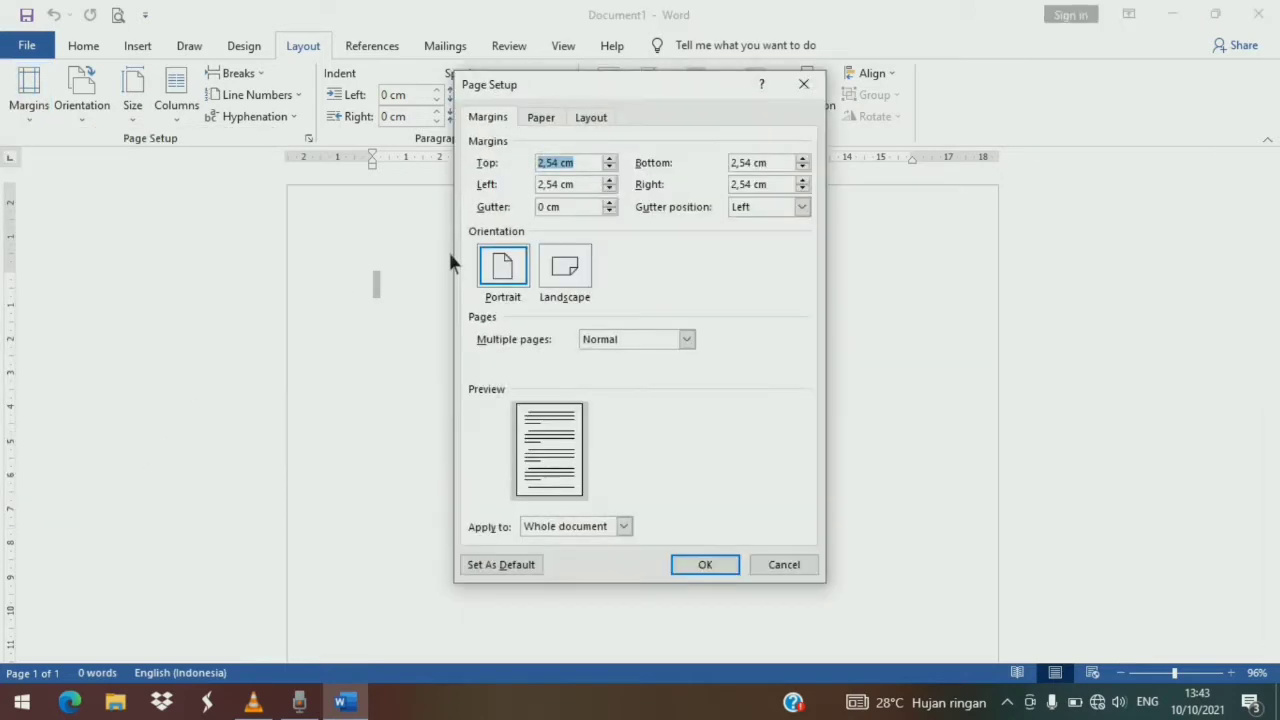
click(806, 86)
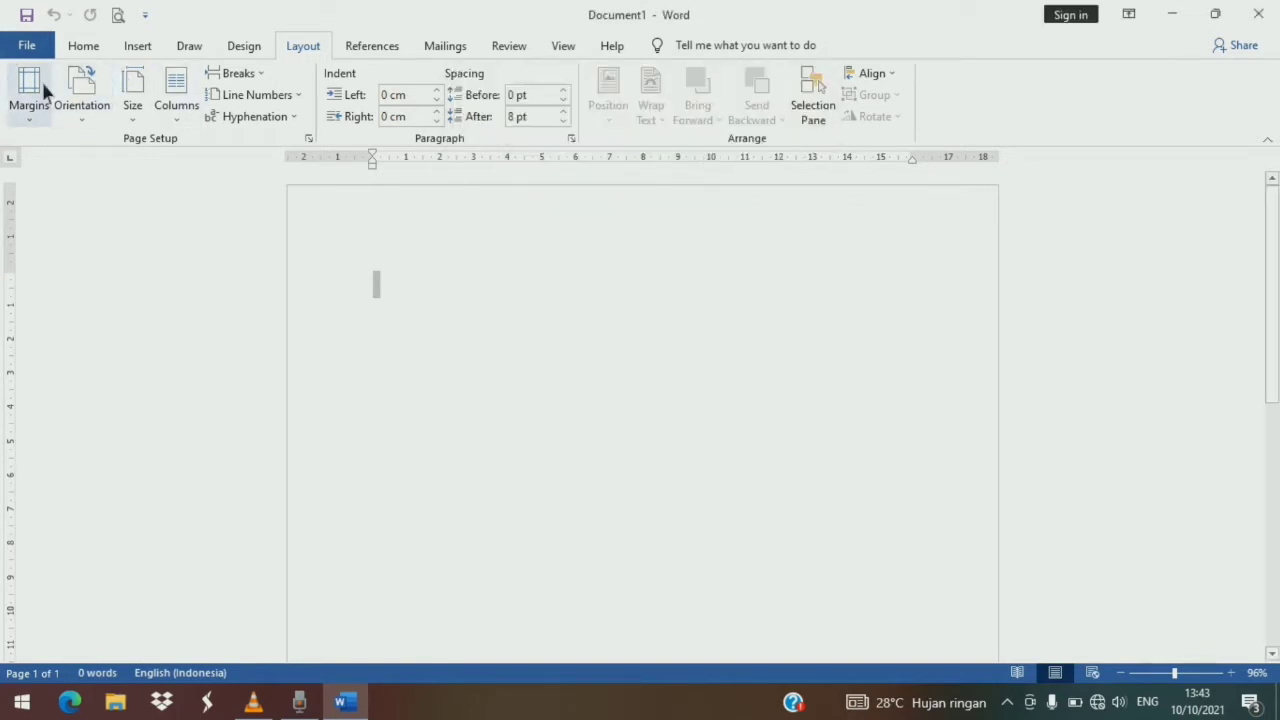
- Apply the last custom 2,5 cm margins and set the paper size to 21 cm wide by 33 cm high
click(38, 82)
click(121, 172)
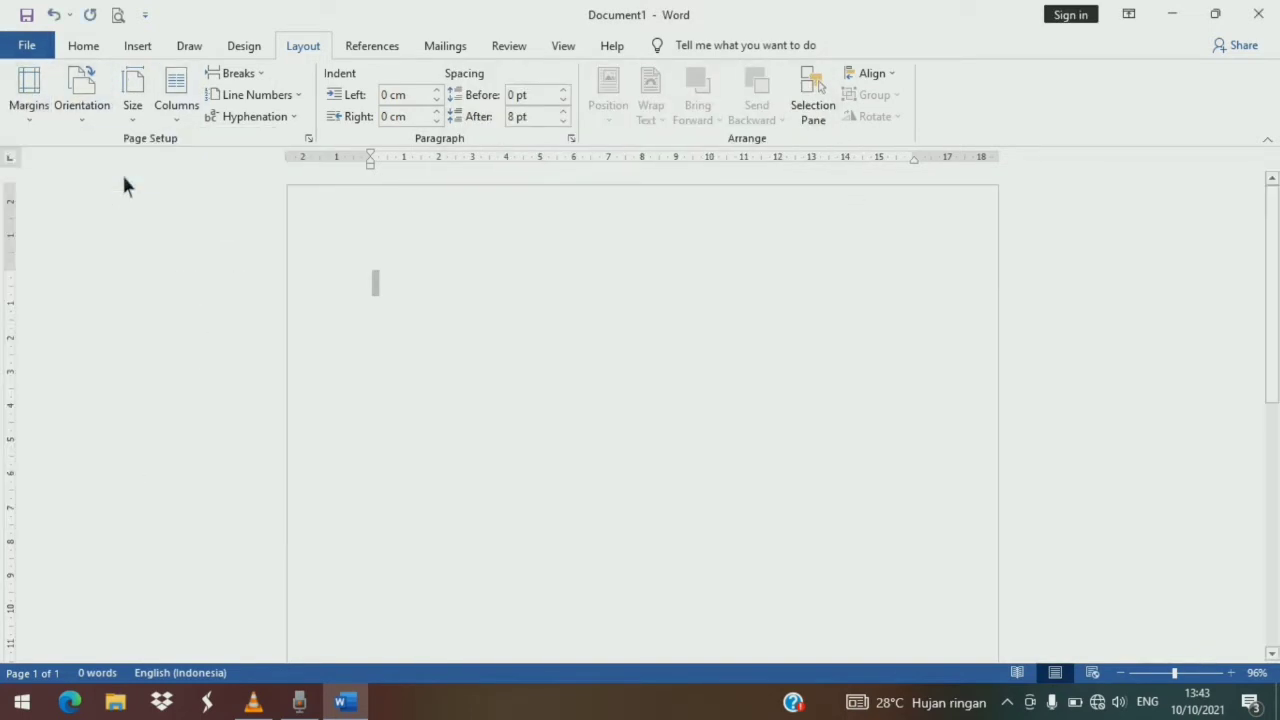
click(133, 110)
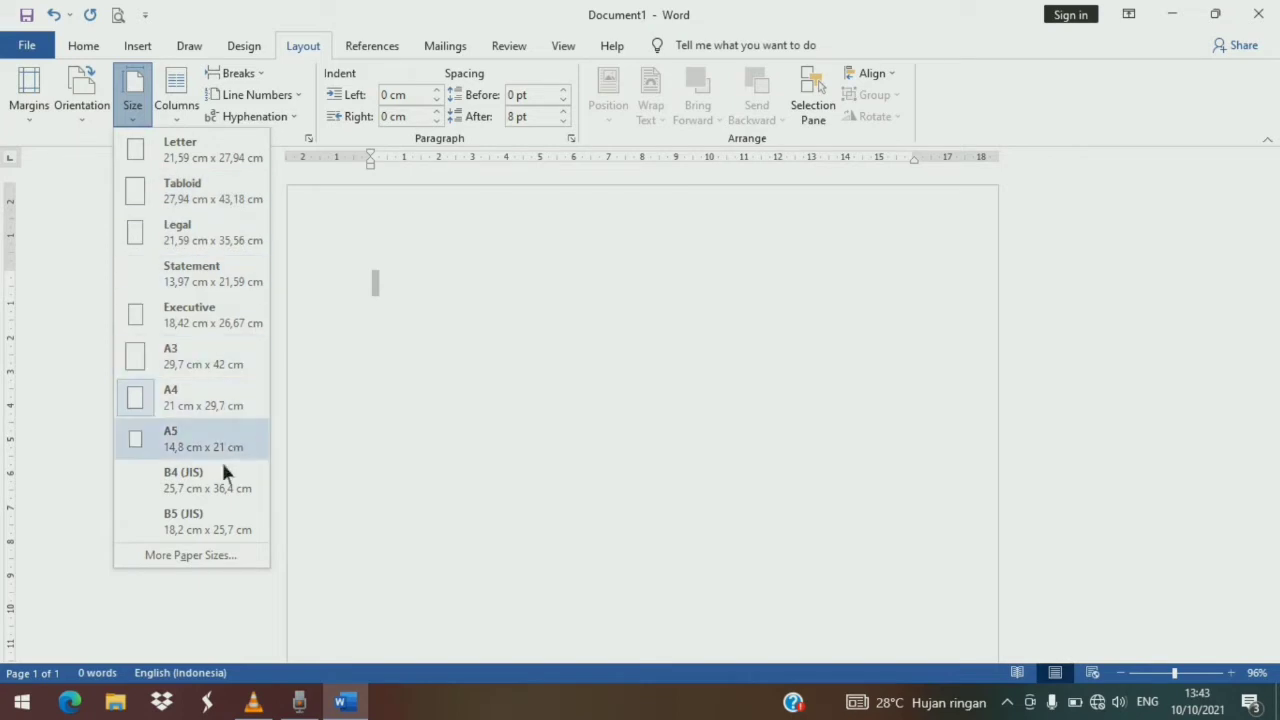
click(200, 554)
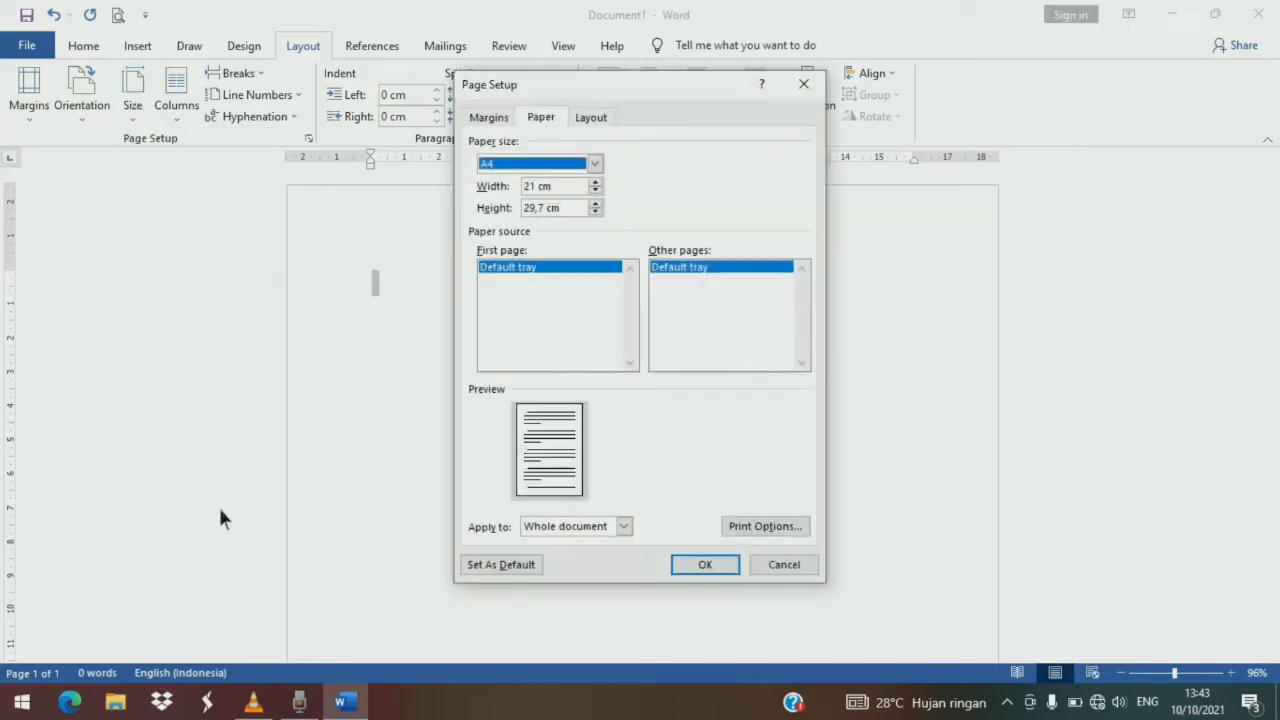
click(549, 210)
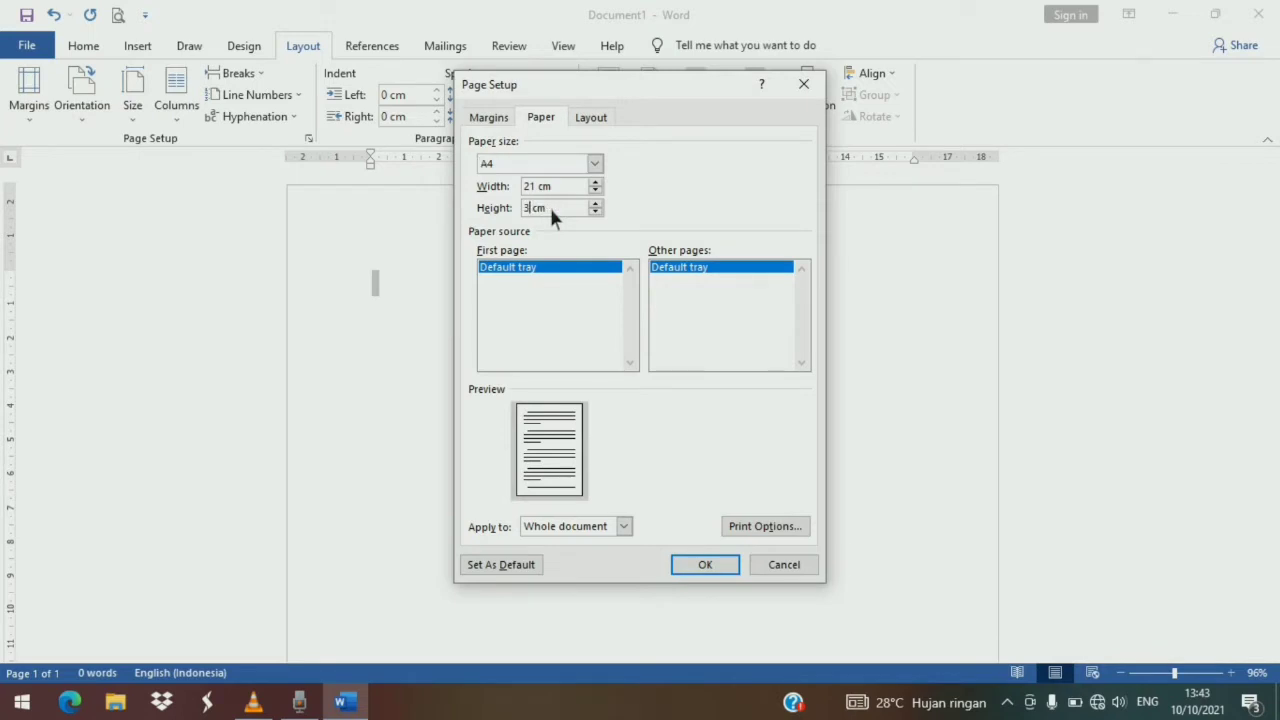
text(33)
click(705, 566)
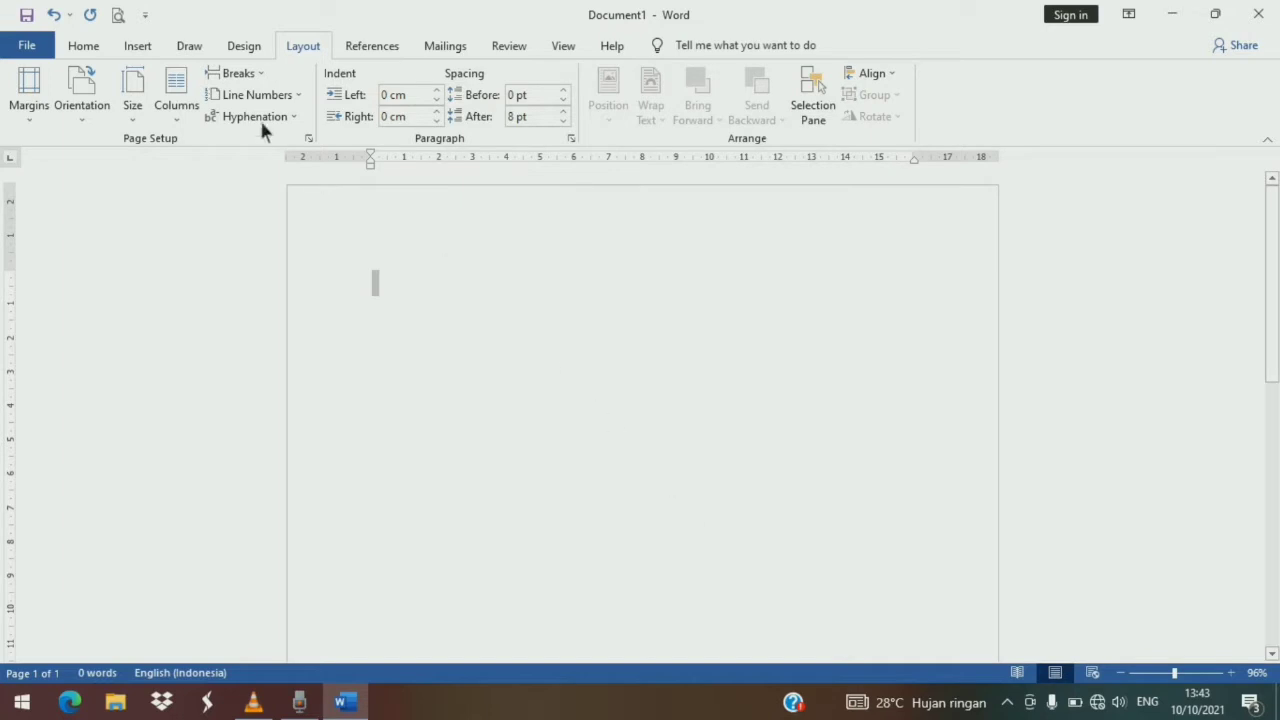
- Set the font to Times New Roman and enlarge the font size to 12
click(80, 46)
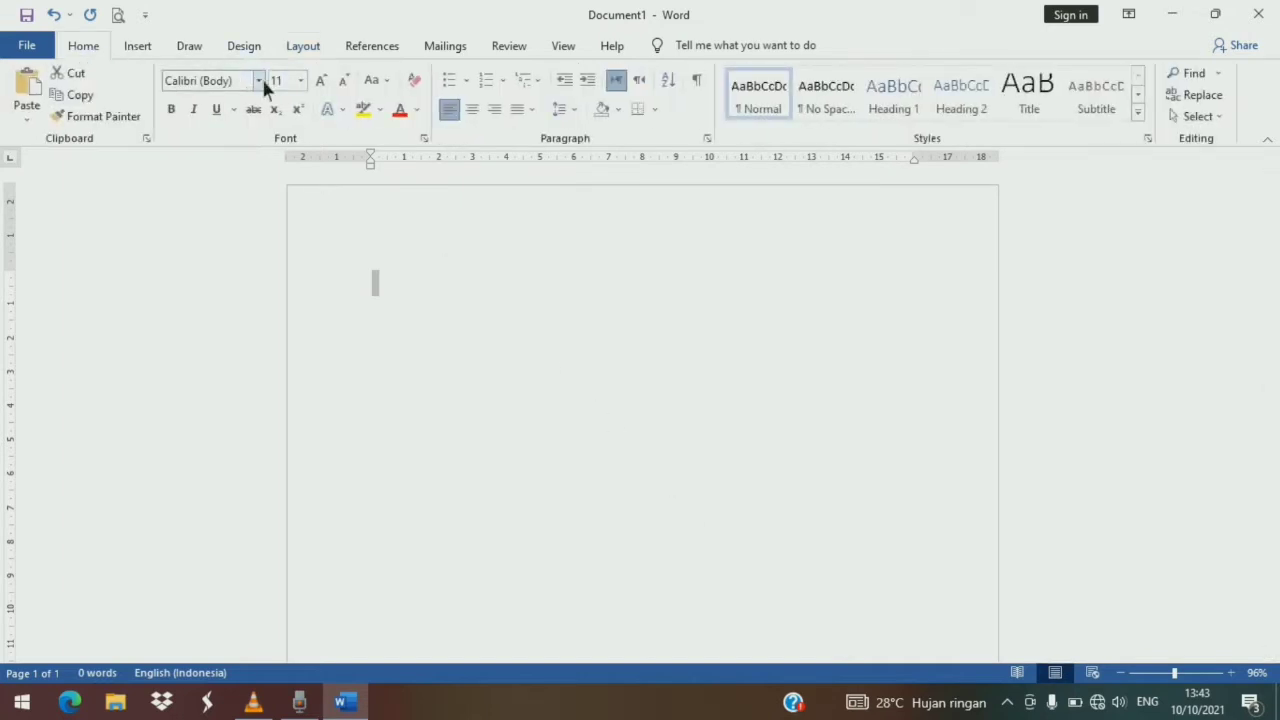
click(260, 82)
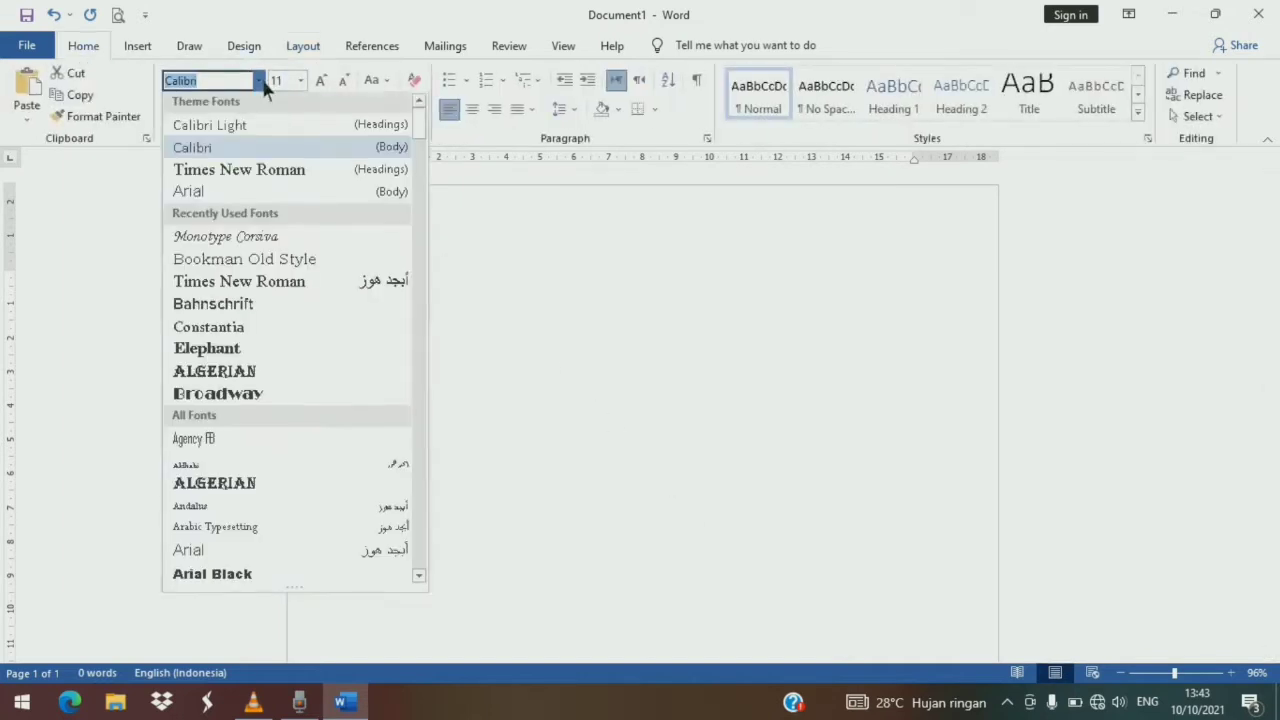
click(262, 176)
click(320, 80)
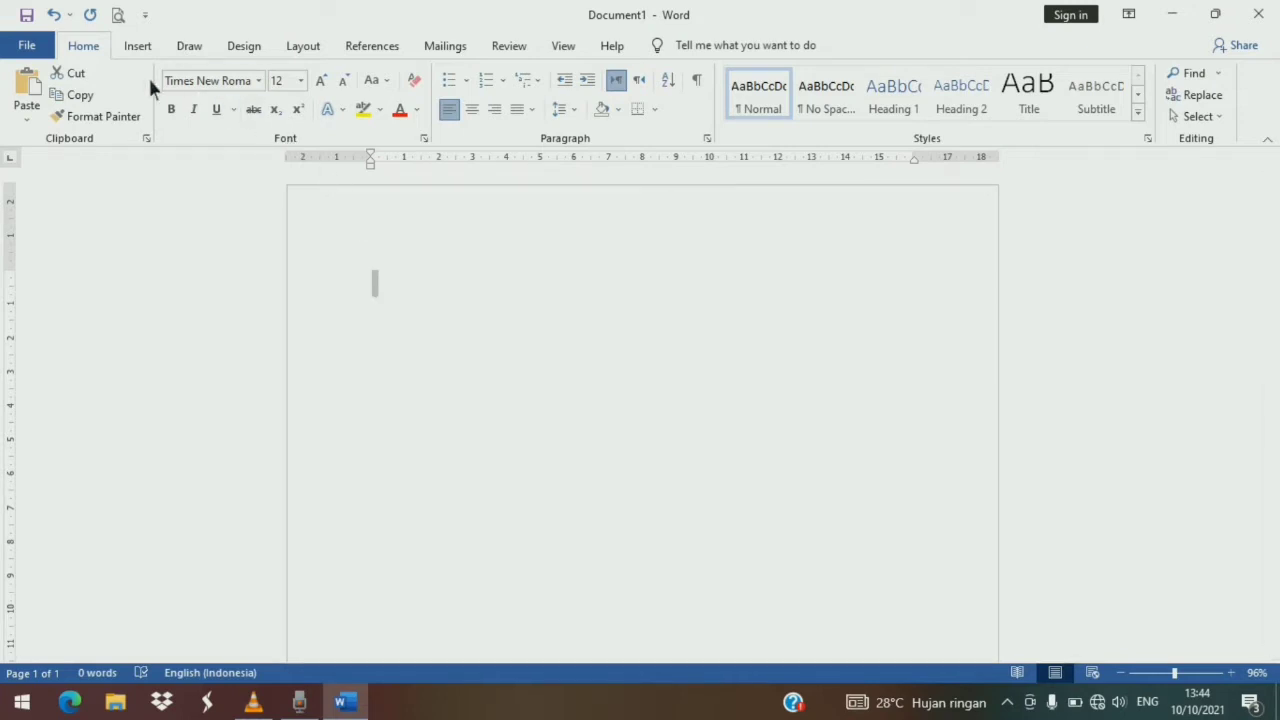
- Choose a blue art pattern as a box page border for the whole document
click(245, 46)
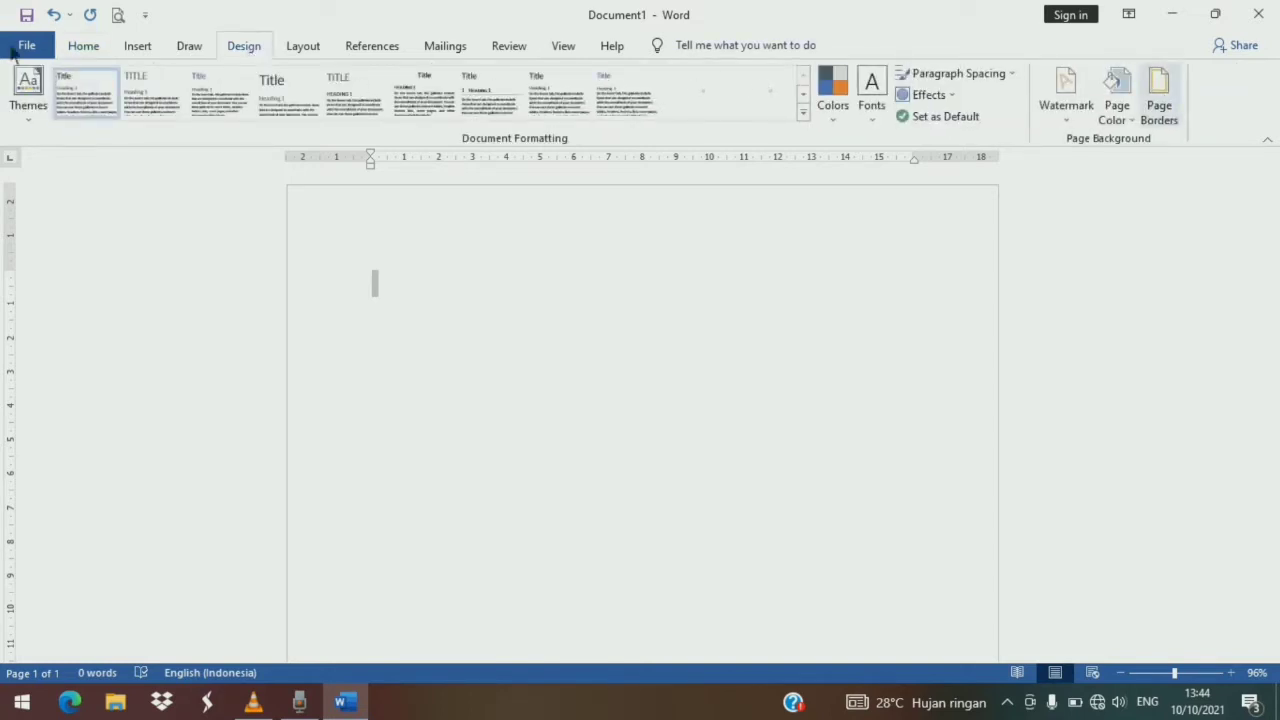
click(80, 46)
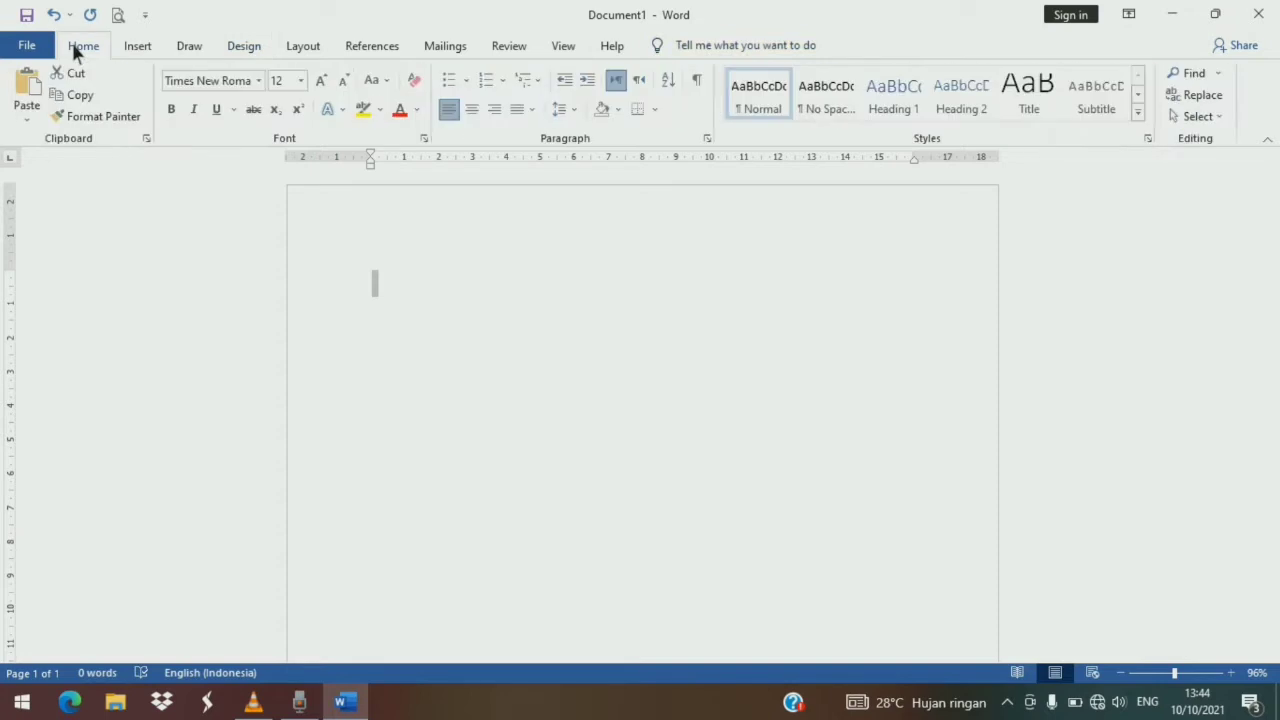
click(652, 111)
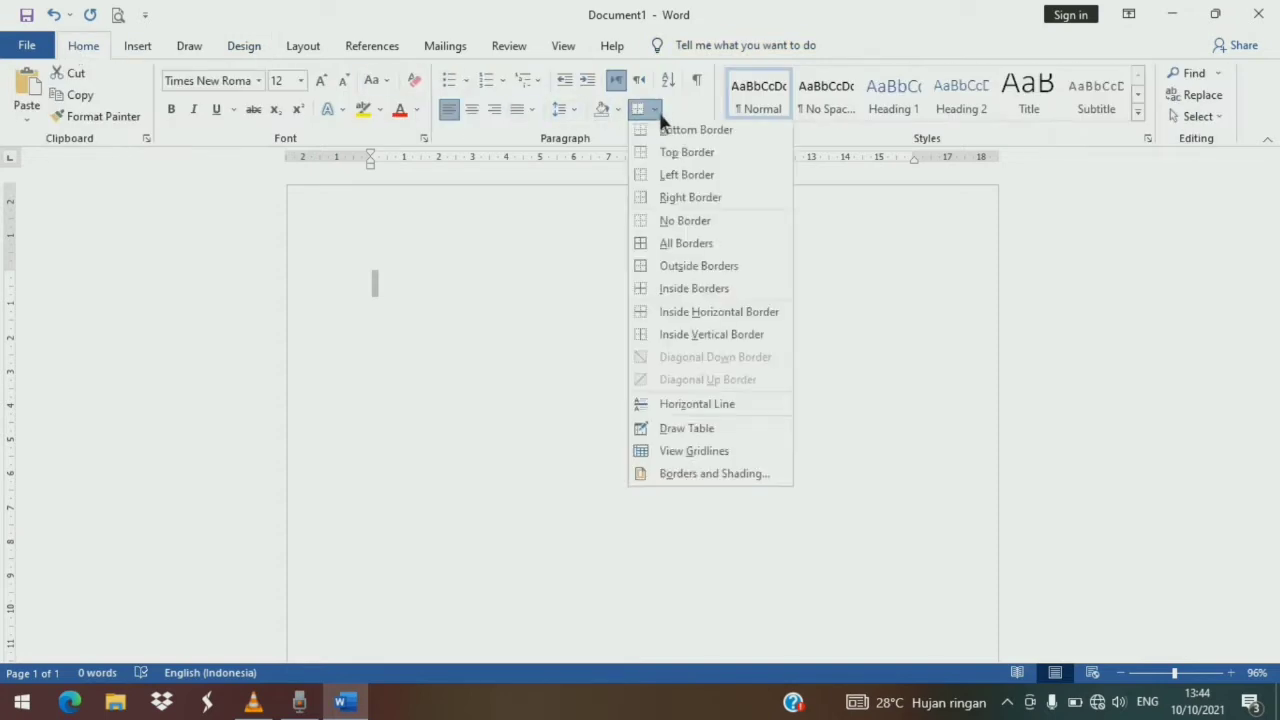
click(706, 473)
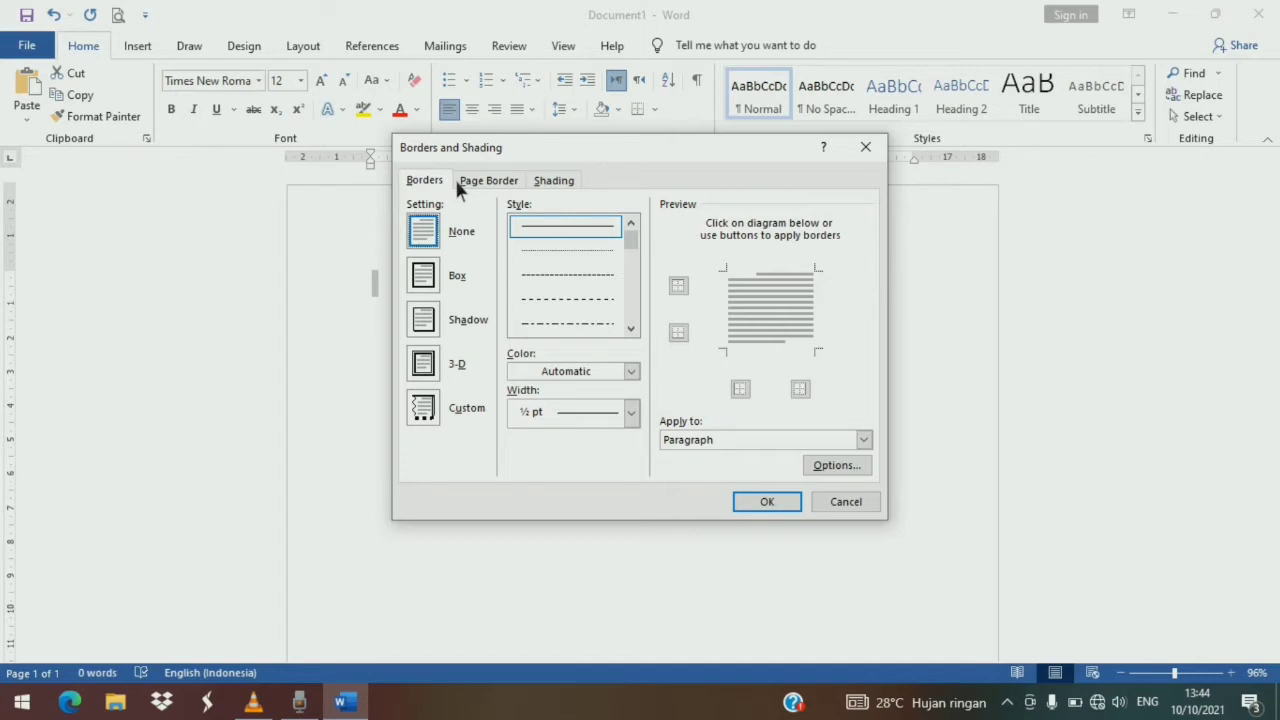
click(482, 182)
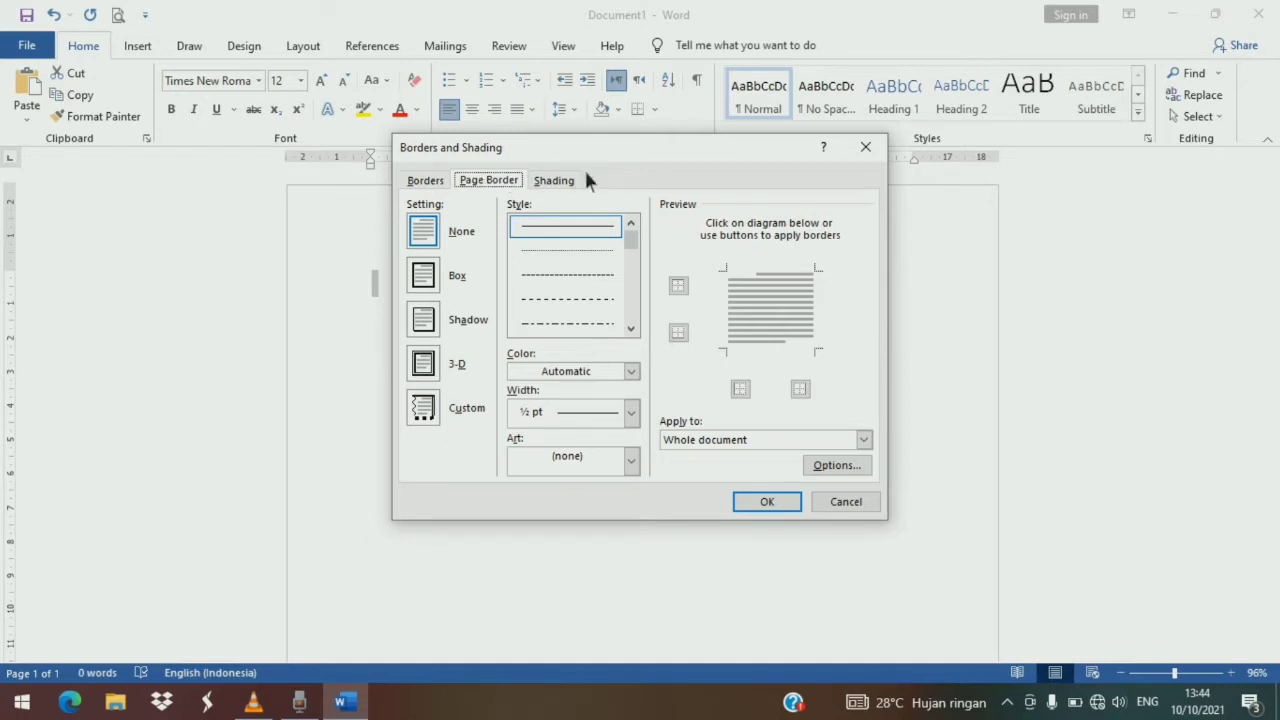
click(558, 190)
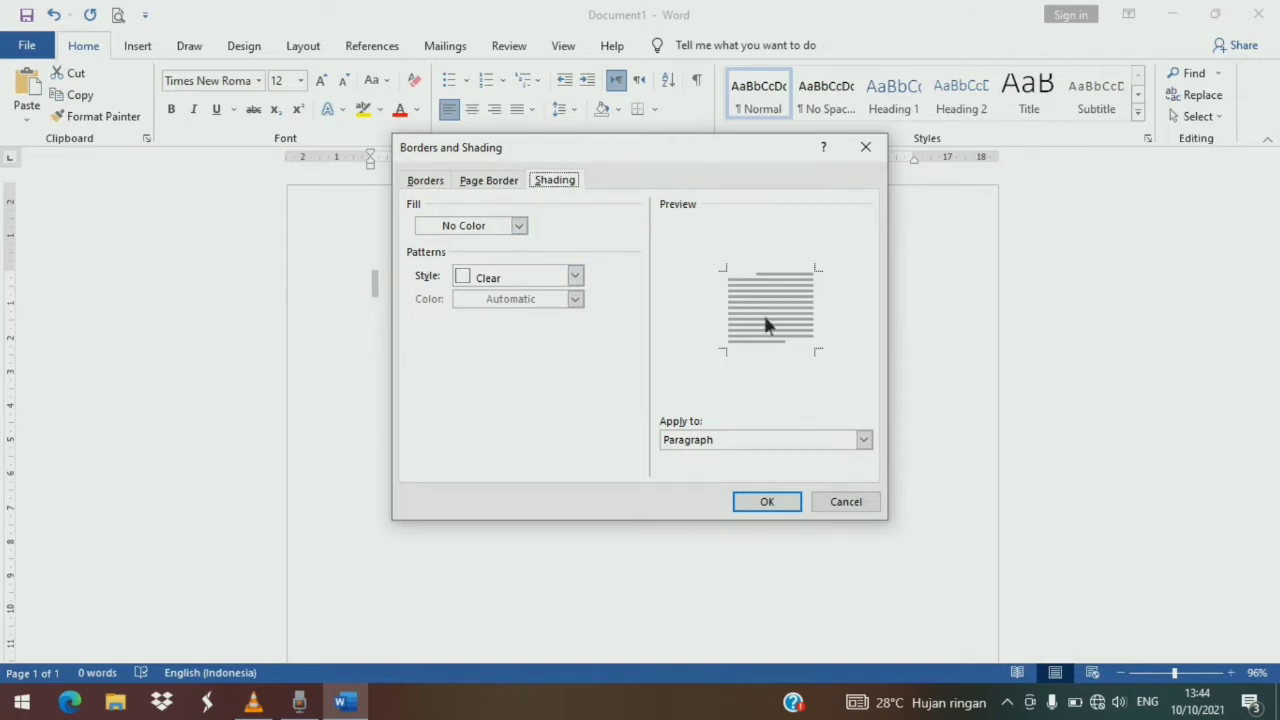
click(466, 185)
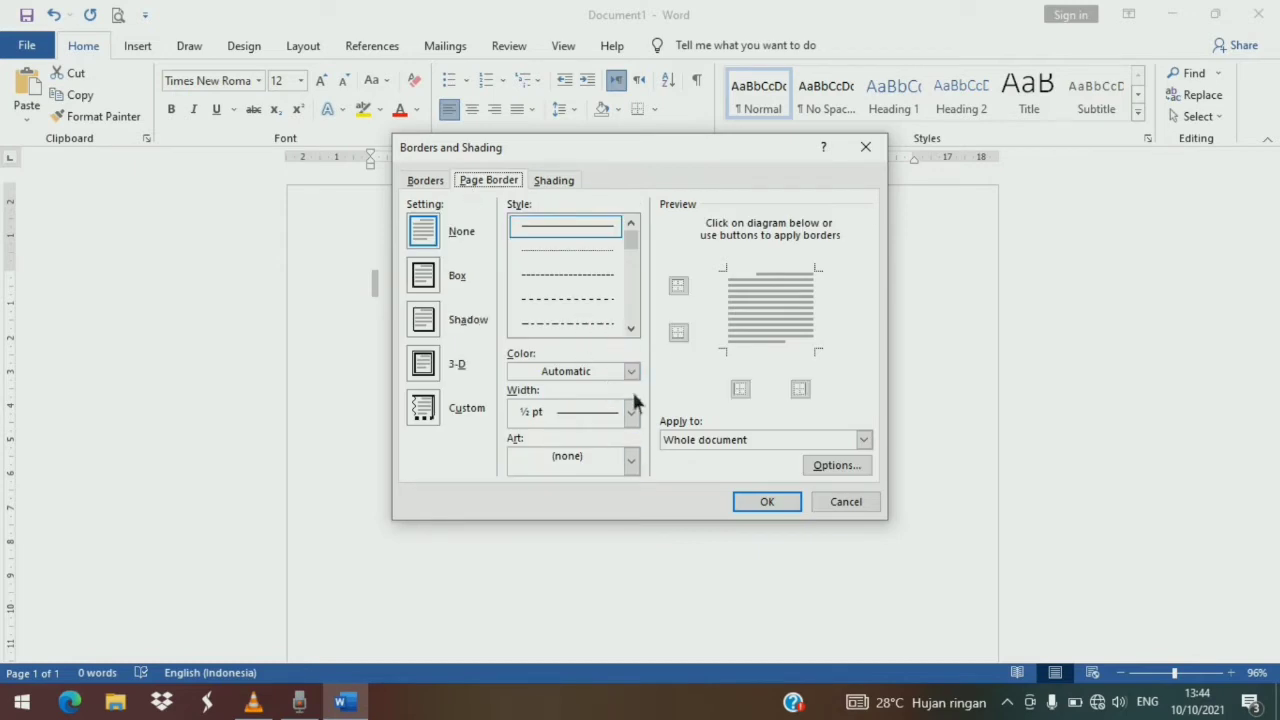
click(631, 457)
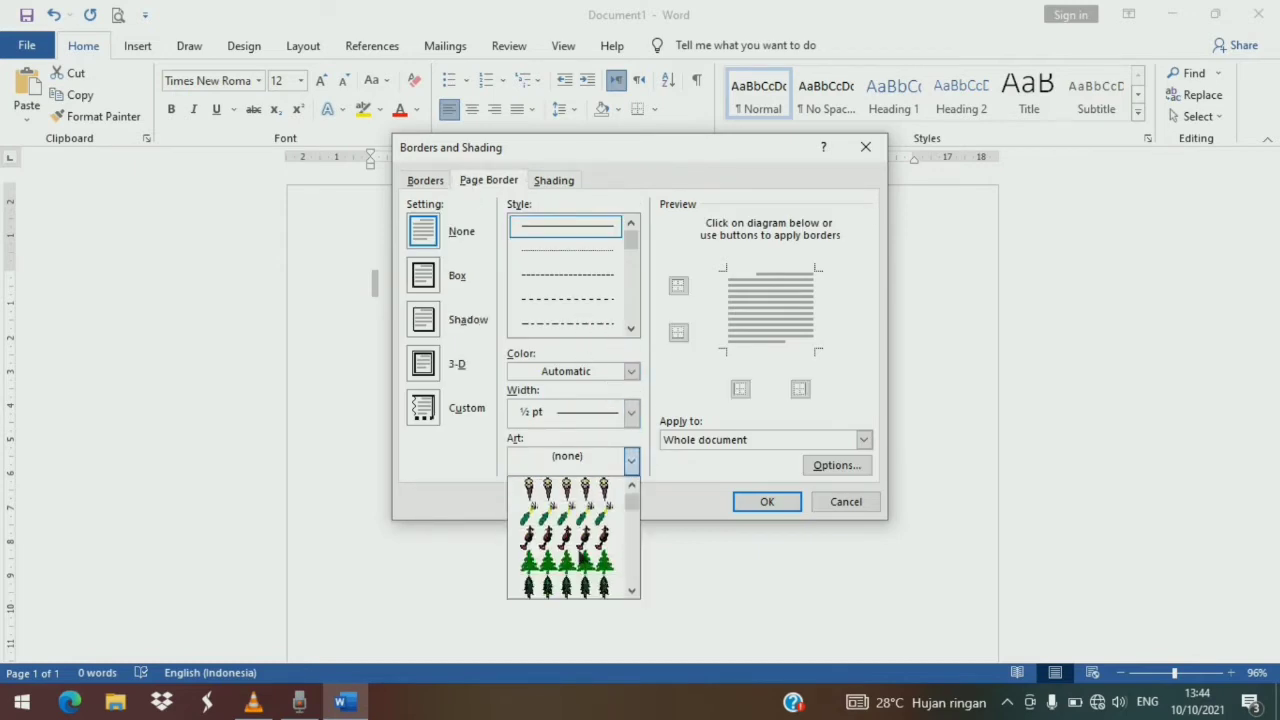
scroll(572, 538, down, 8)
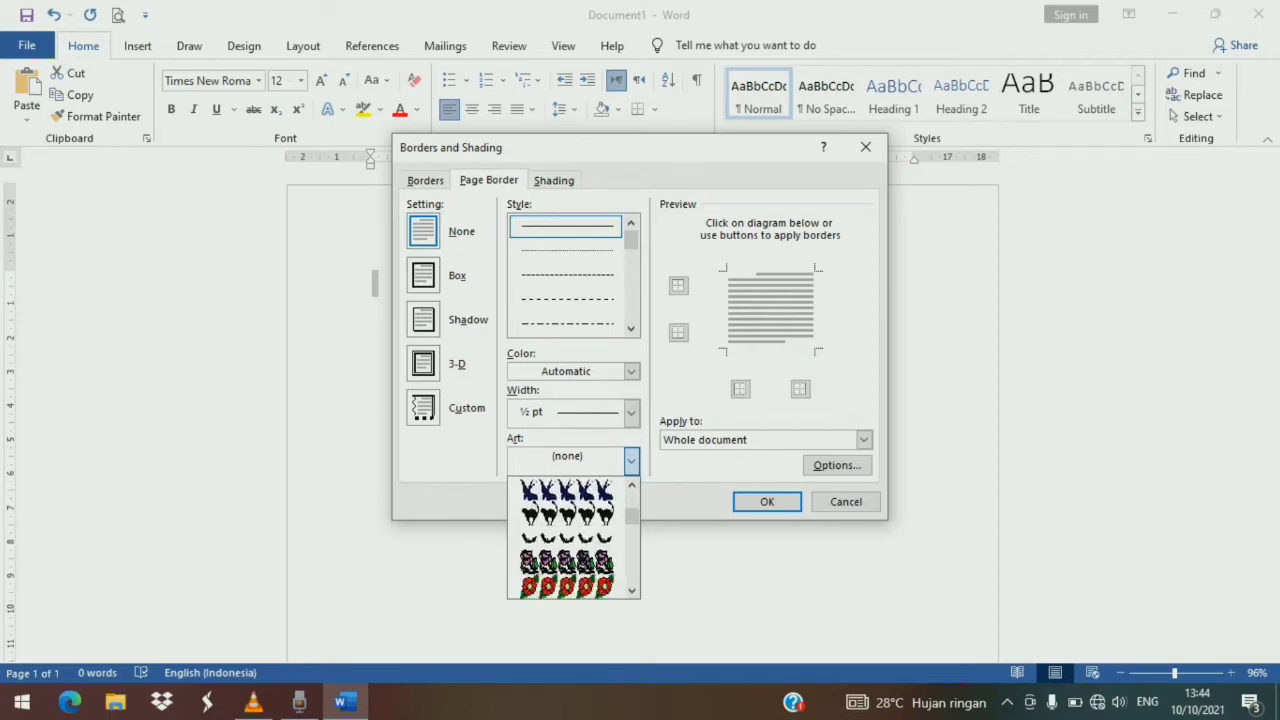
scroll(575, 550, down, 8)
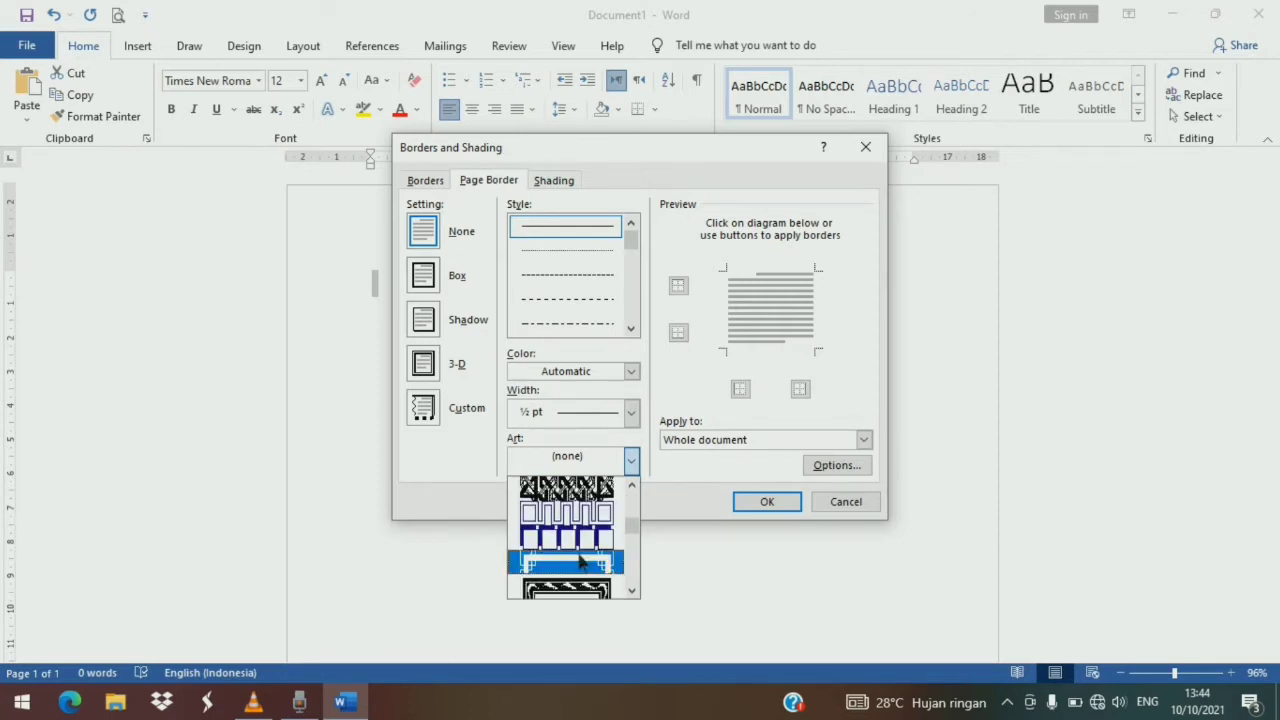
click(582, 563)
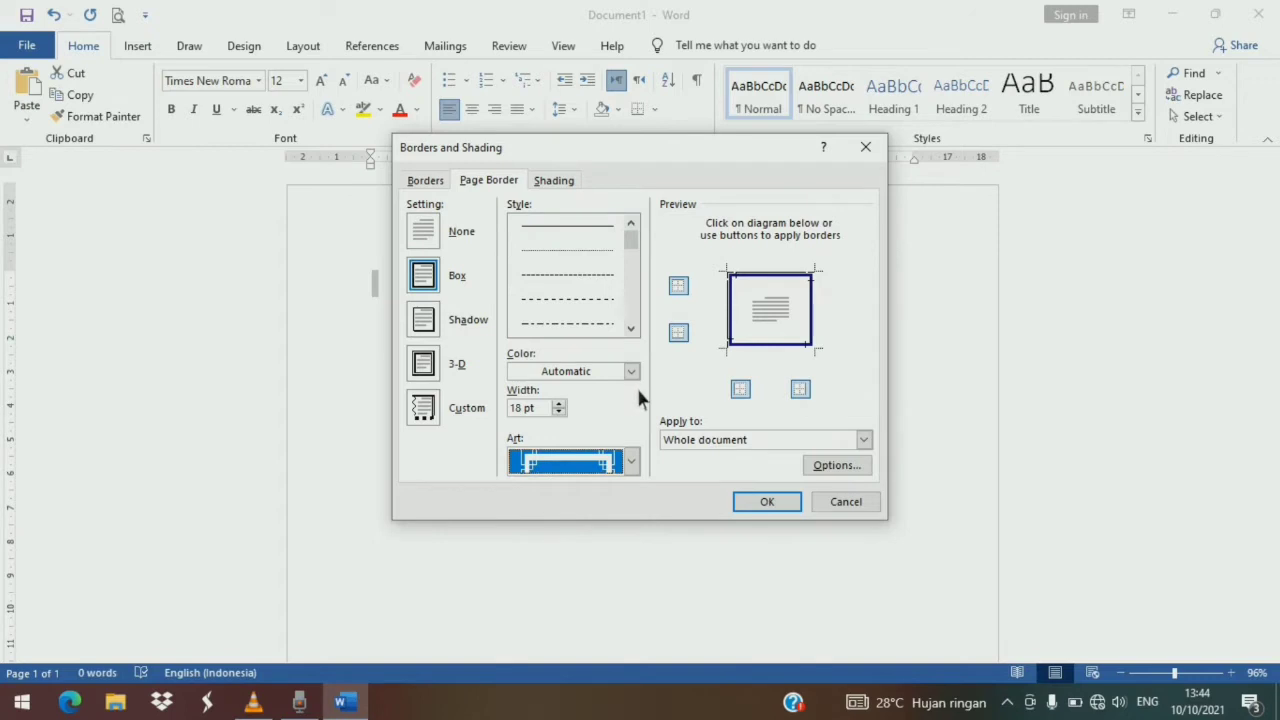
- Set the page border options to measure from Text and apply the border
click(834, 465)
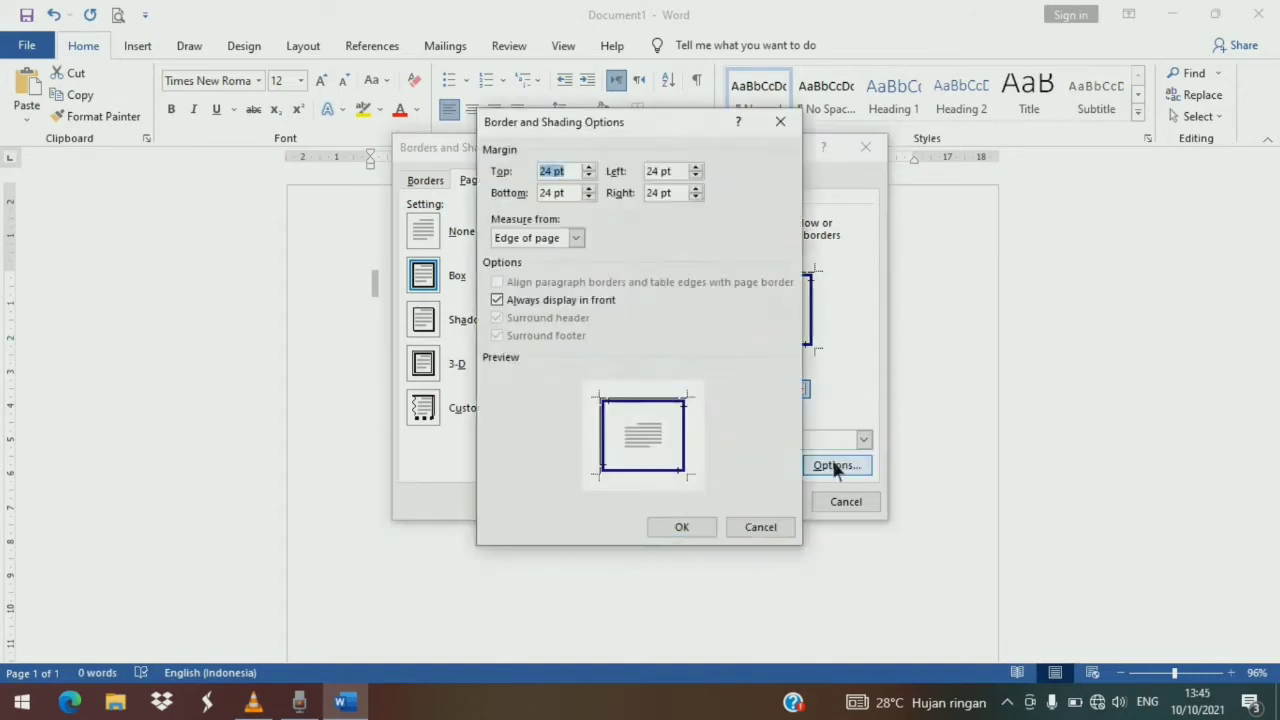
click(579, 243)
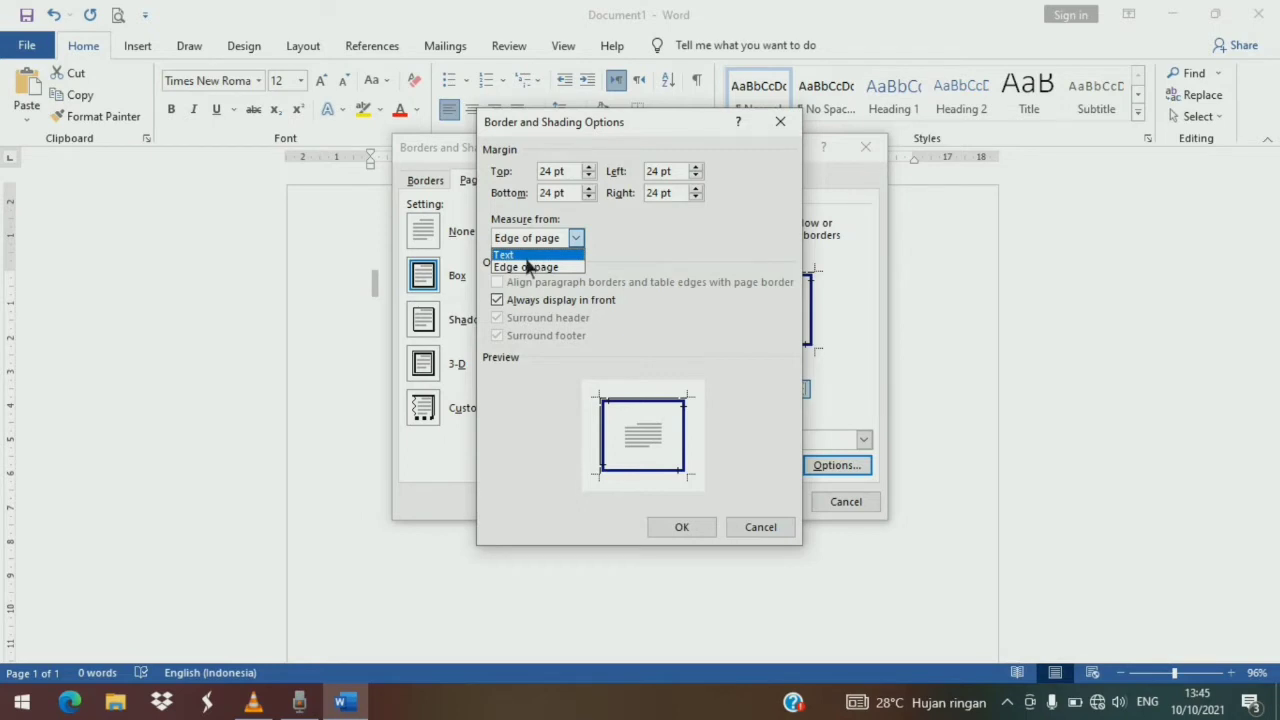
click(570, 254)
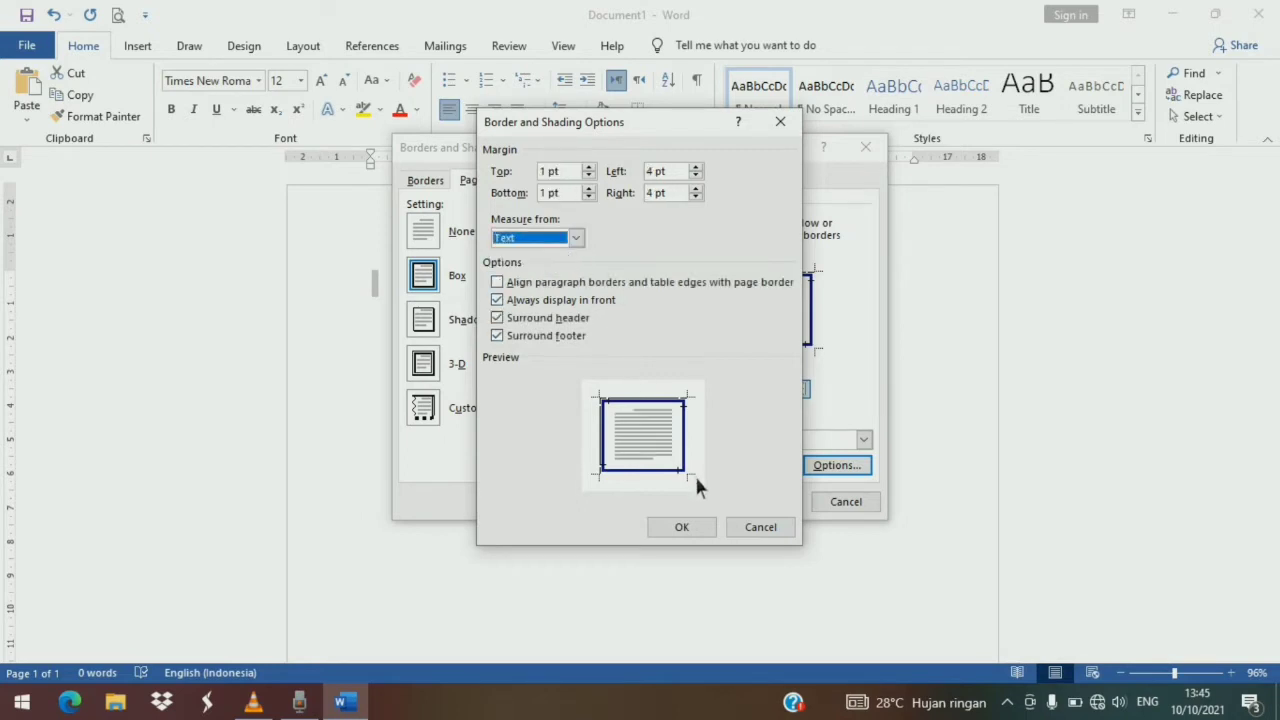
click(678, 527)
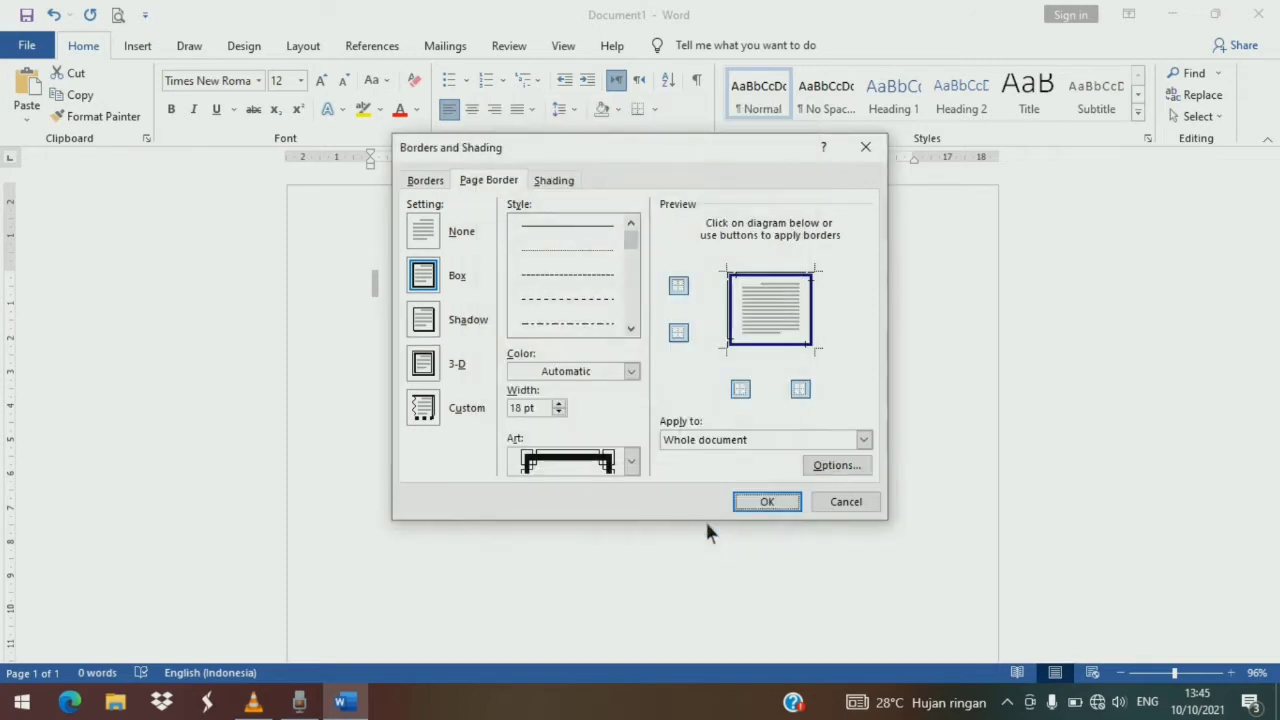
click(757, 503)
- Type the sentence beginning 'Menurut De Angelo (1981) kualitas audit merupakan peluang auditor' and ending 'suatu system akuntansi klien.'
scroll(642, 437, down, 3)
scroll(642, 430, up, 3)
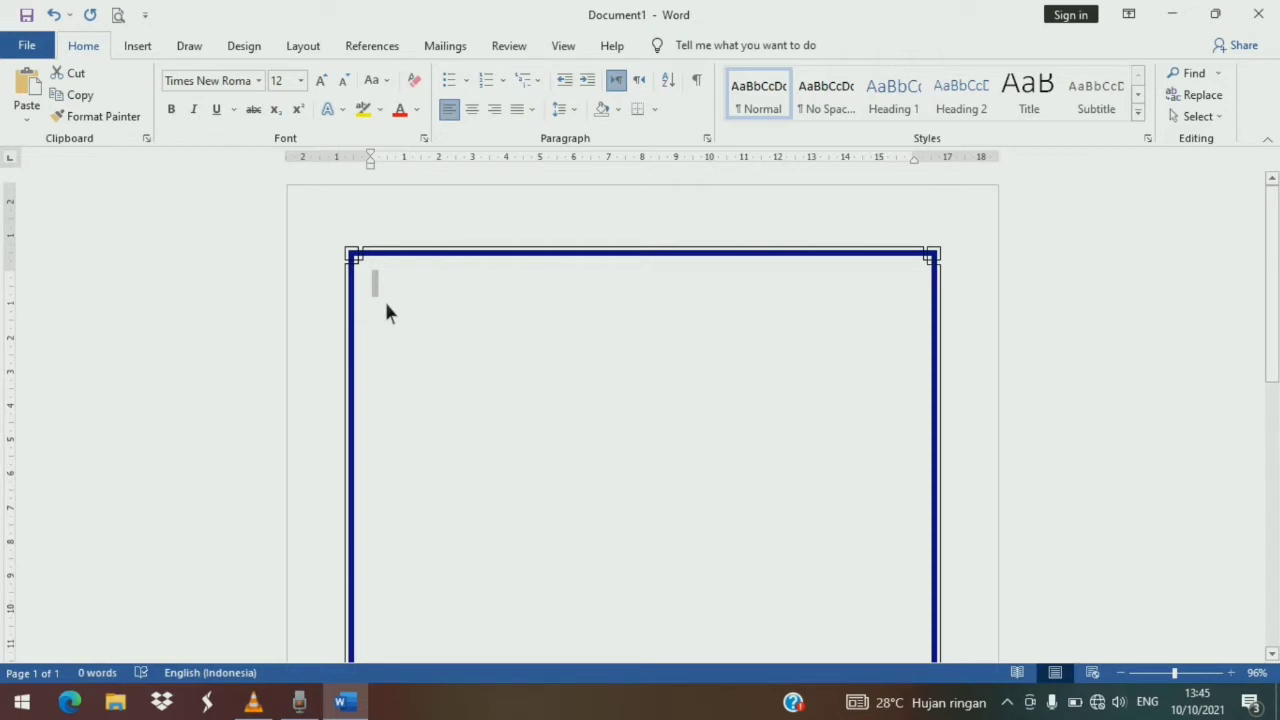
text(Menurut De )
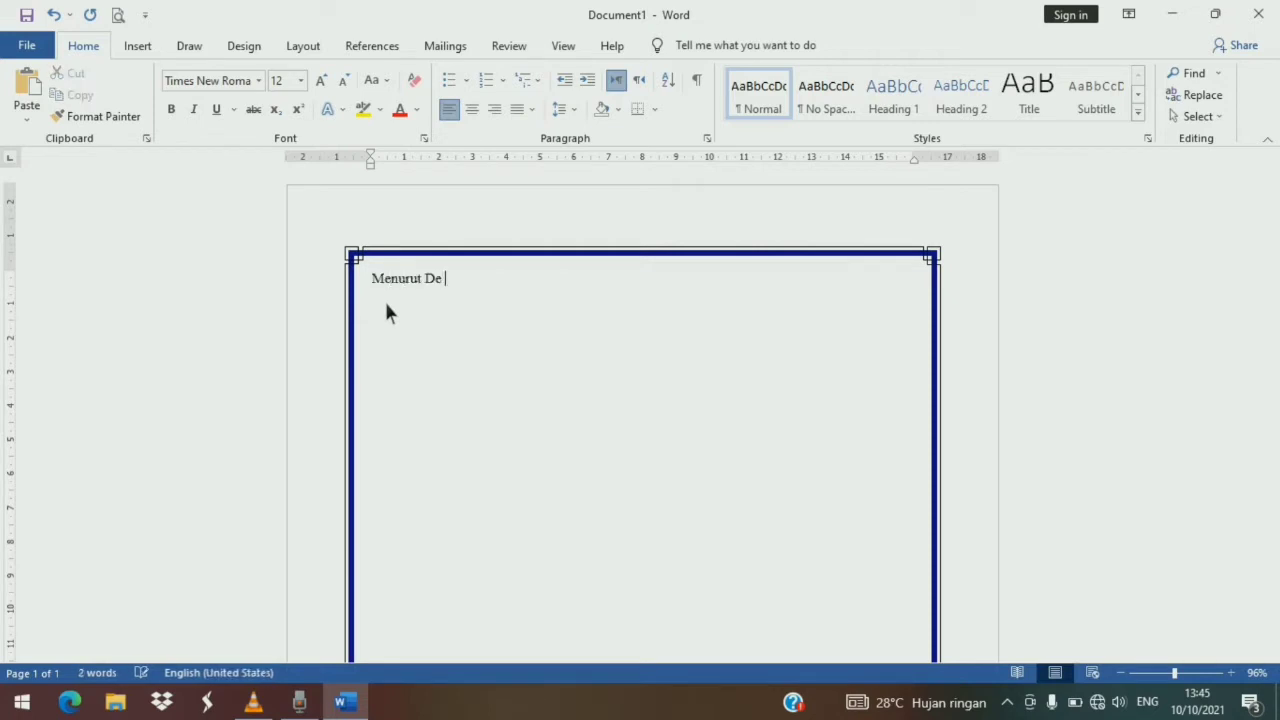
text(Angelo (1981) kualitas audit merupakan p)
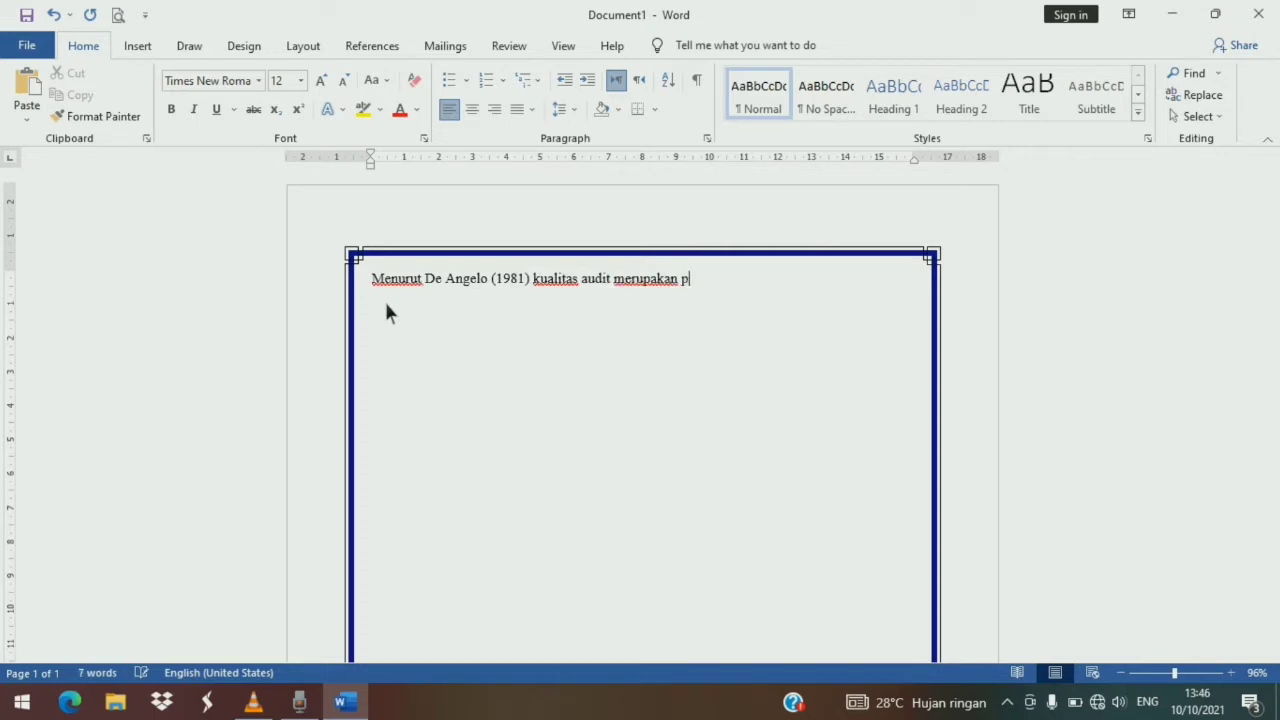
text(eluang auditor kemungkinan menemukan kemudia melaporkan )
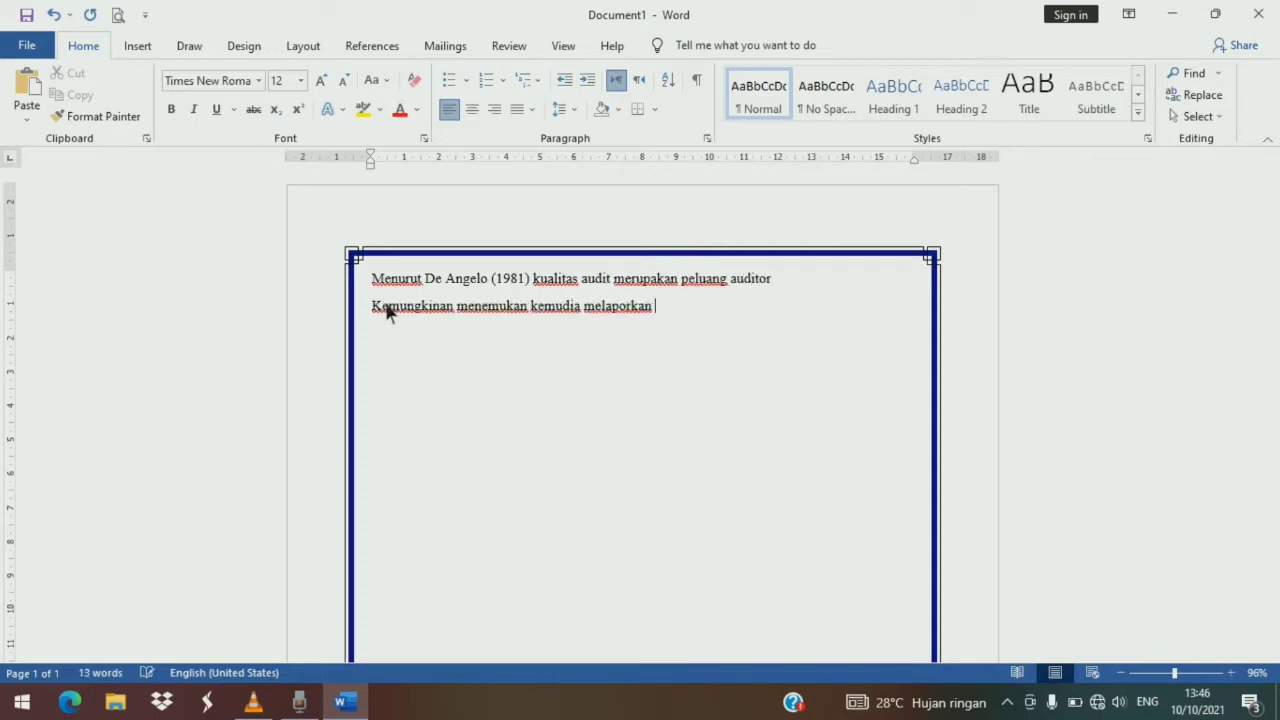
text(mengenai pelanggaran suatu suatu system akuntansi klien. s)
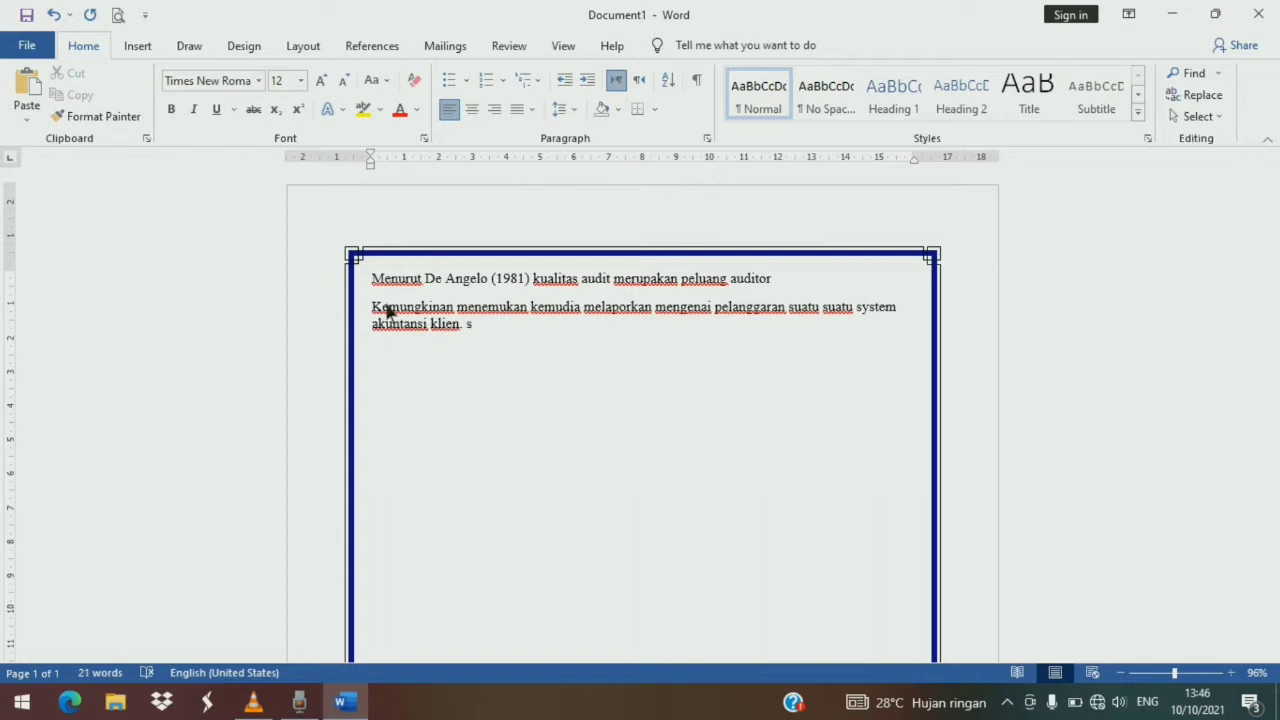
- Continue the text with 'Dalam melakukan audit, auditor harus memiliki indepedensi sehingga dapat memeberikan opini…' ending 'dari pihak yang berkepentingan'
key(BackSpace)
text(Dalam melakukan audit, auditor)
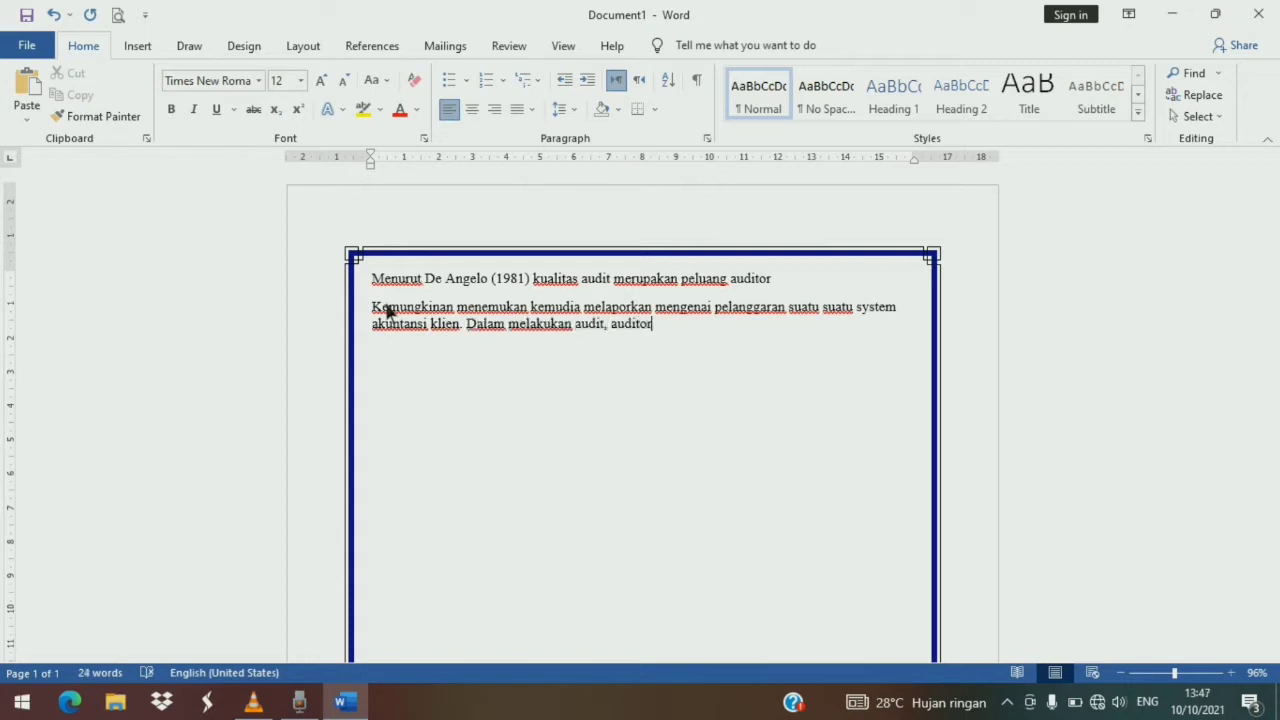
text( harus memiliki indepedensi  sehingga dapat memeberikan opini atau )
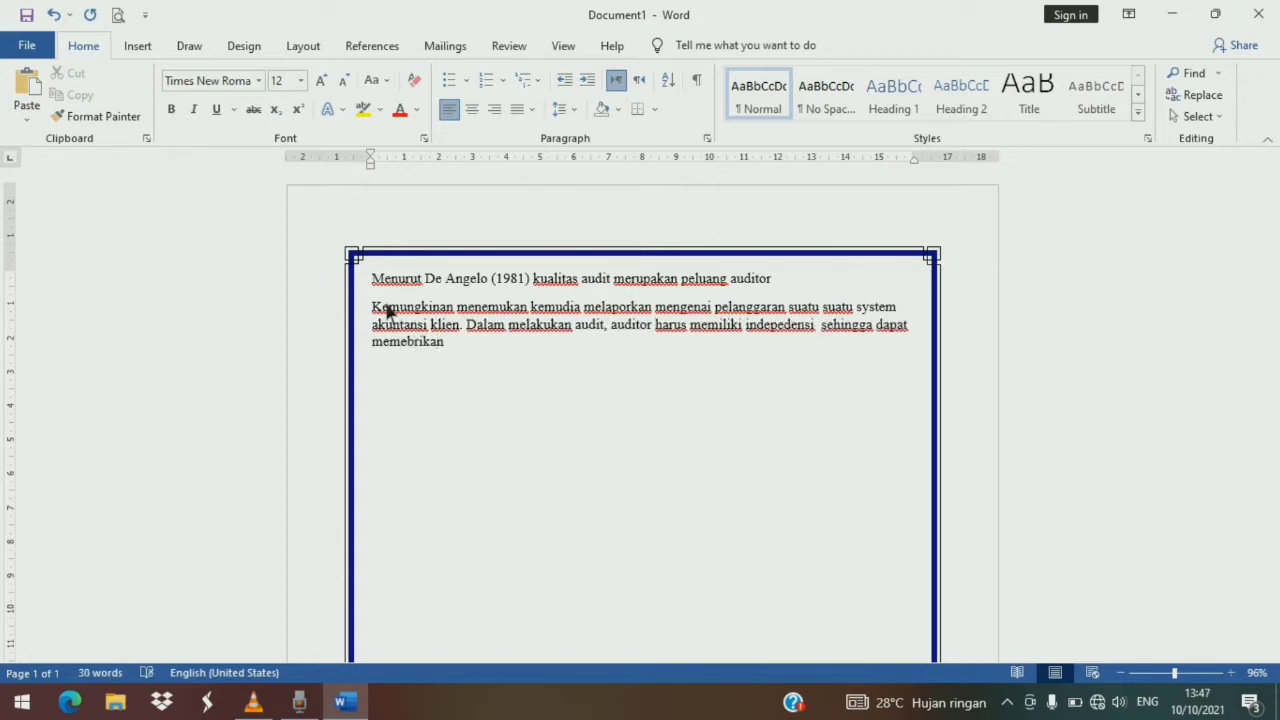
text(kesimpulan sesuai dengan f)
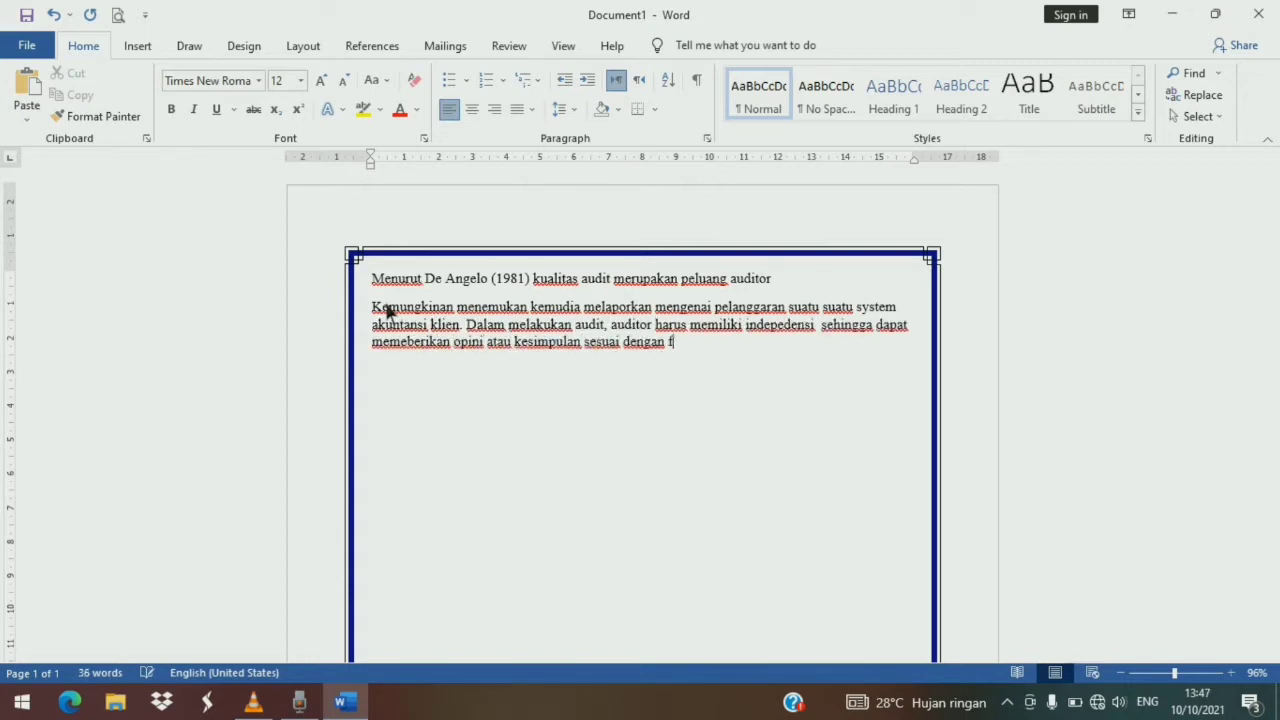
text(akta yang terjadi tanpa ada pengaruh dari pihak yang berkepentingan)
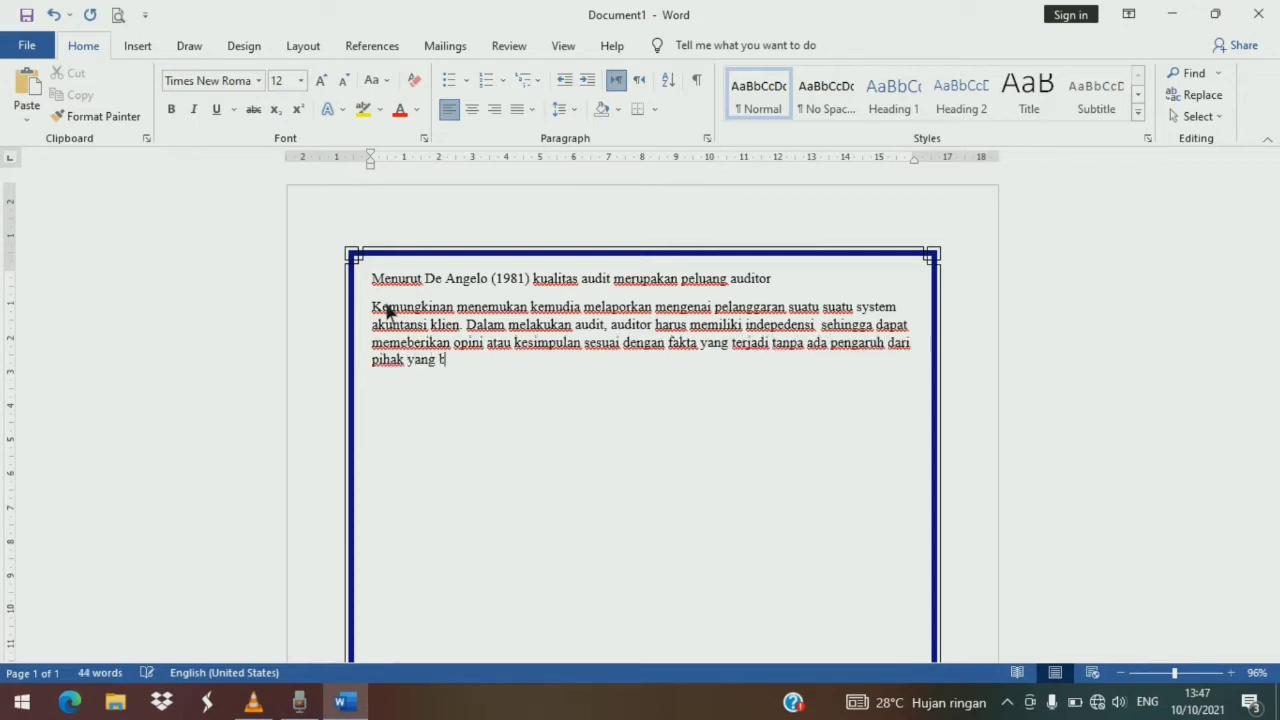
- Join the second line onto the first to make one paragraph, then justify the whole paragraph
click(376, 309)
key(BackSpace)
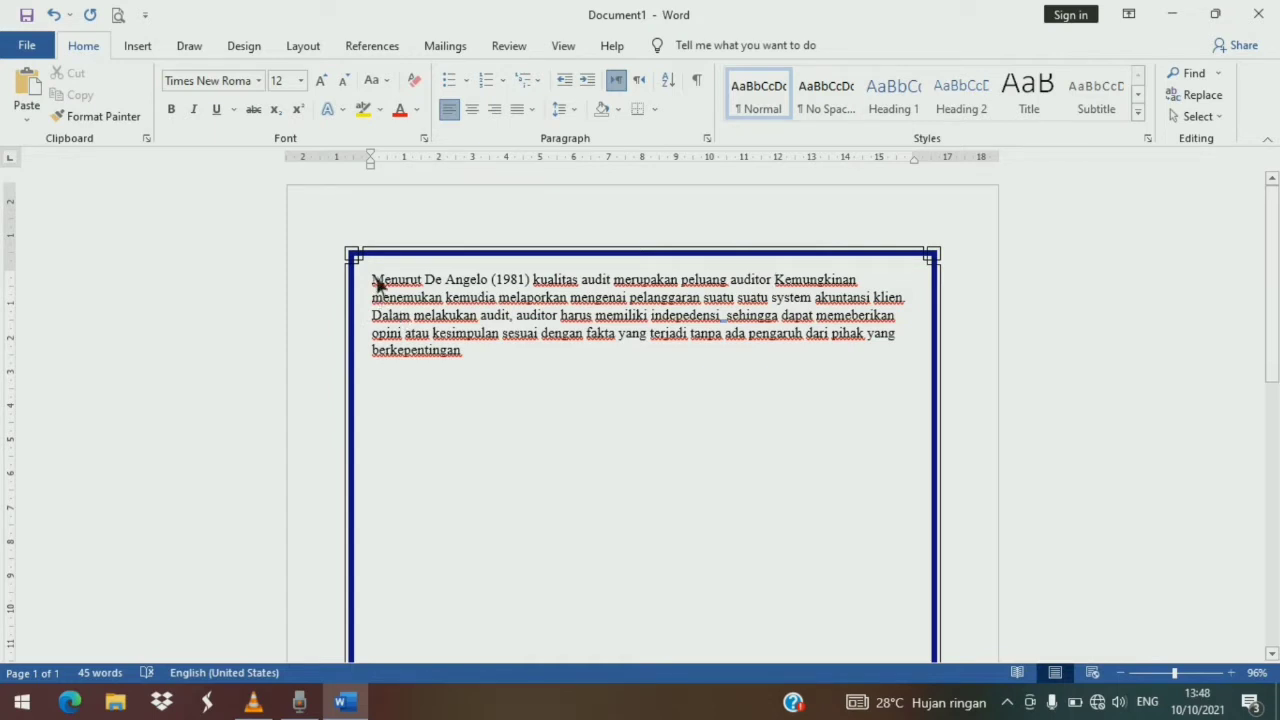
drag(377, 284, 488, 360)
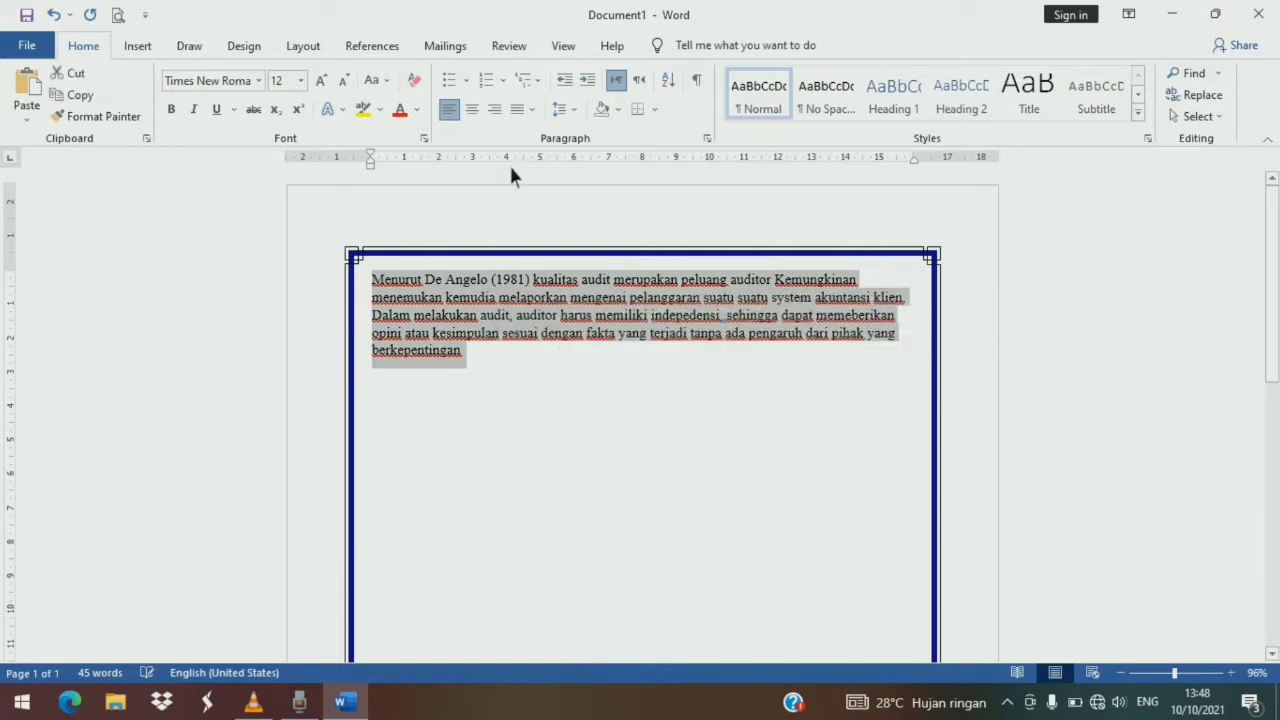
click(522, 109)
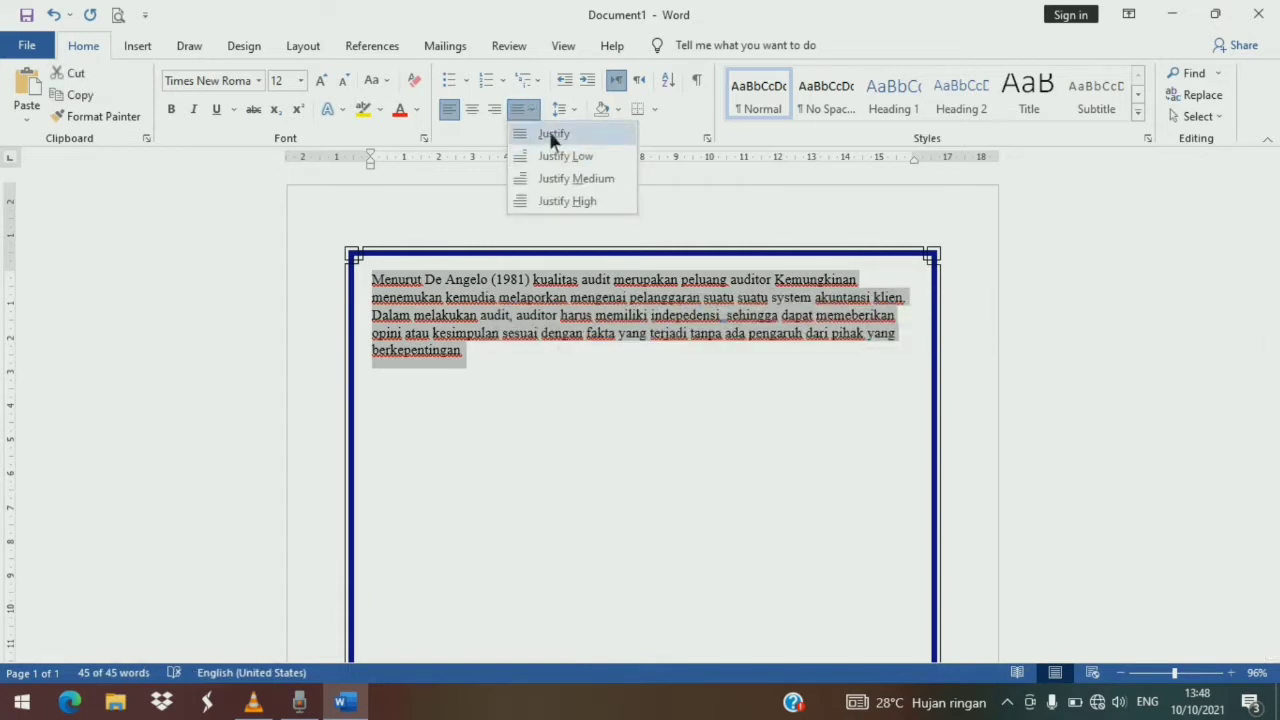
click(551, 136)
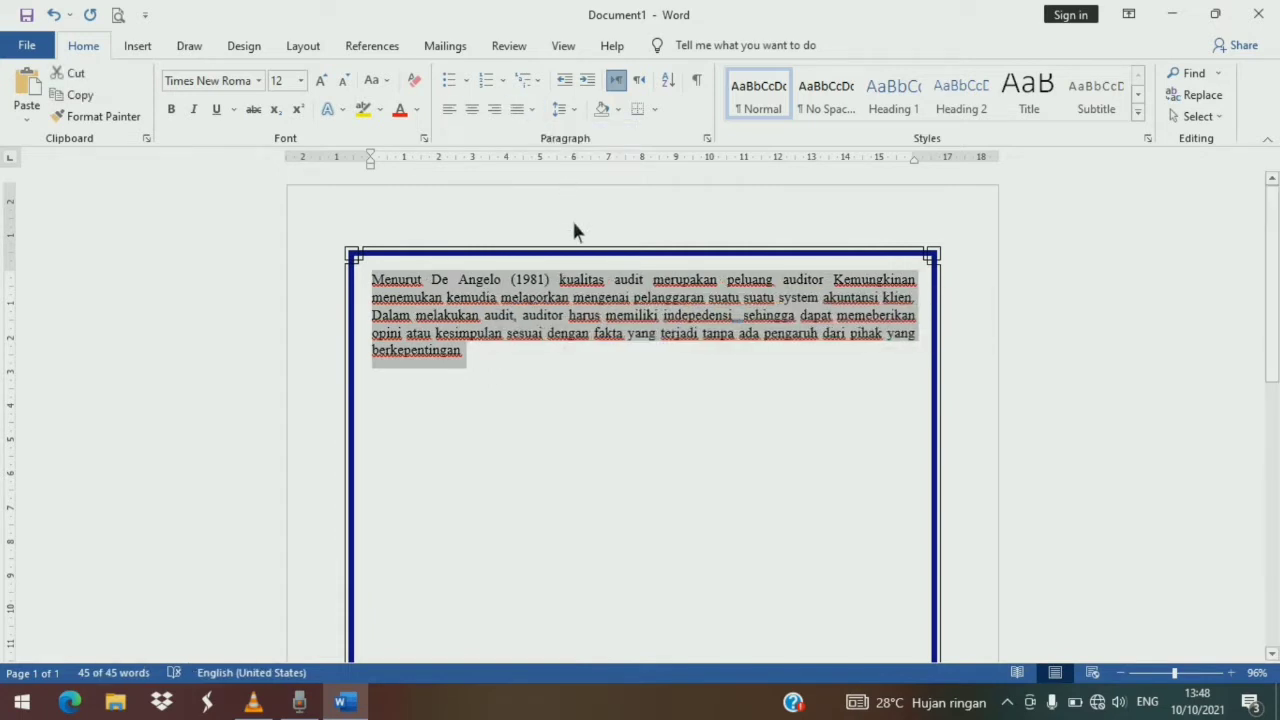
- Apply a solid 1 pt box border around the paragraph
click(584, 338)
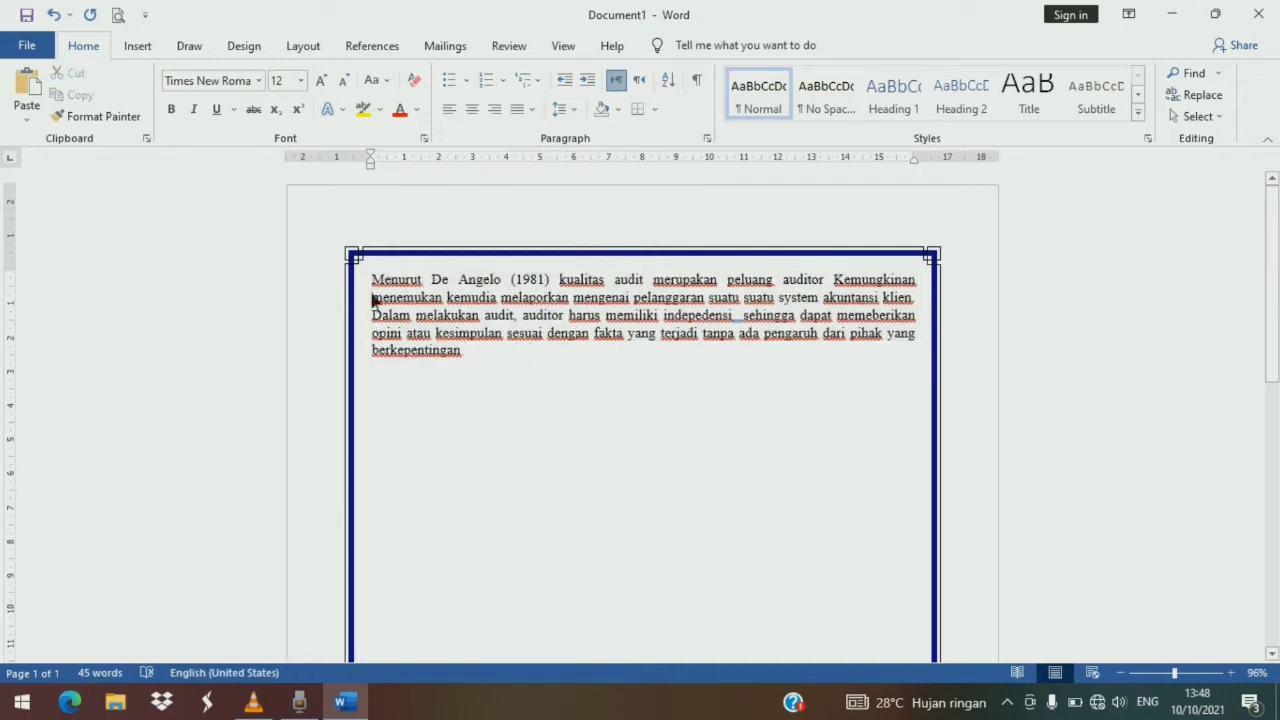
drag(376, 281, 487, 353)
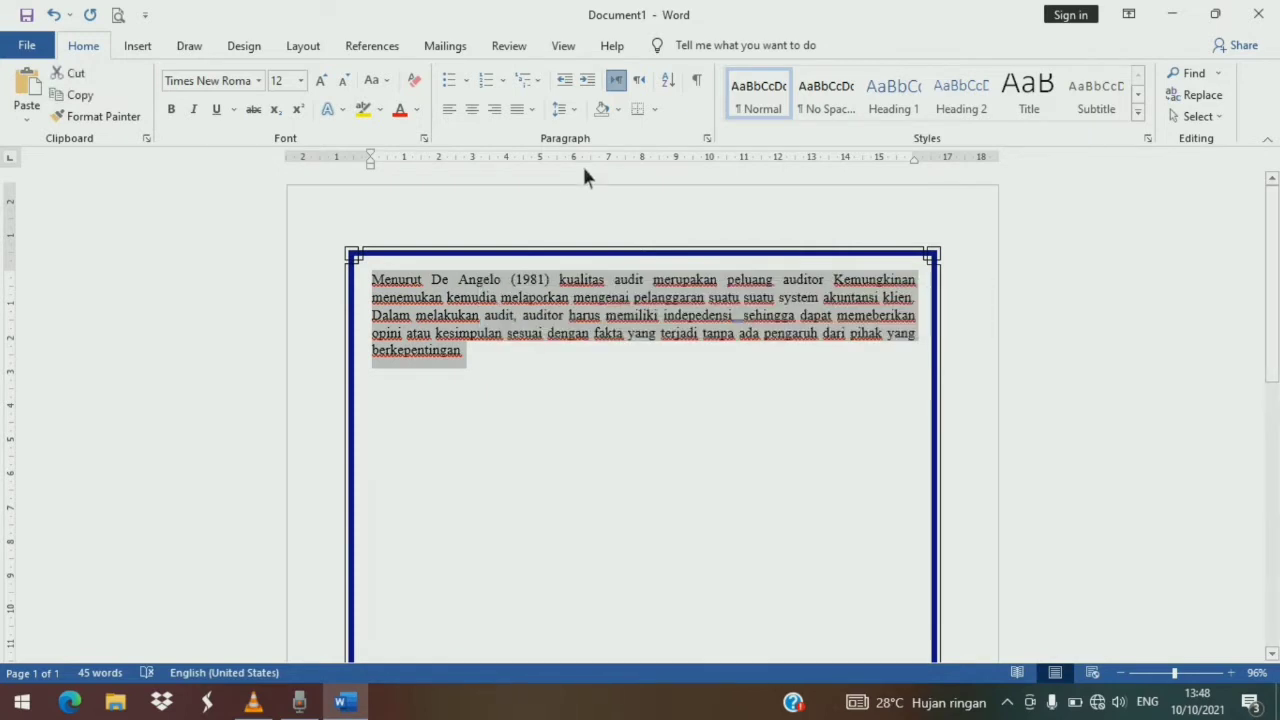
click(656, 115)
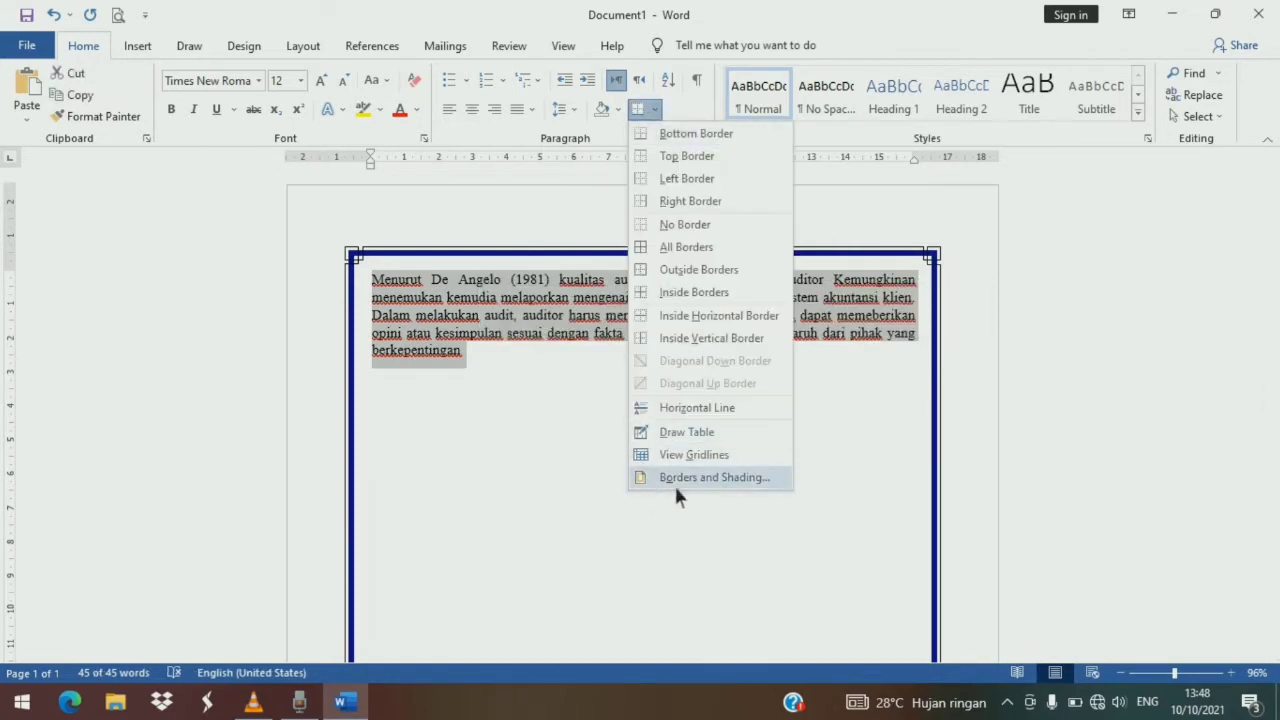
click(675, 481)
click(425, 279)
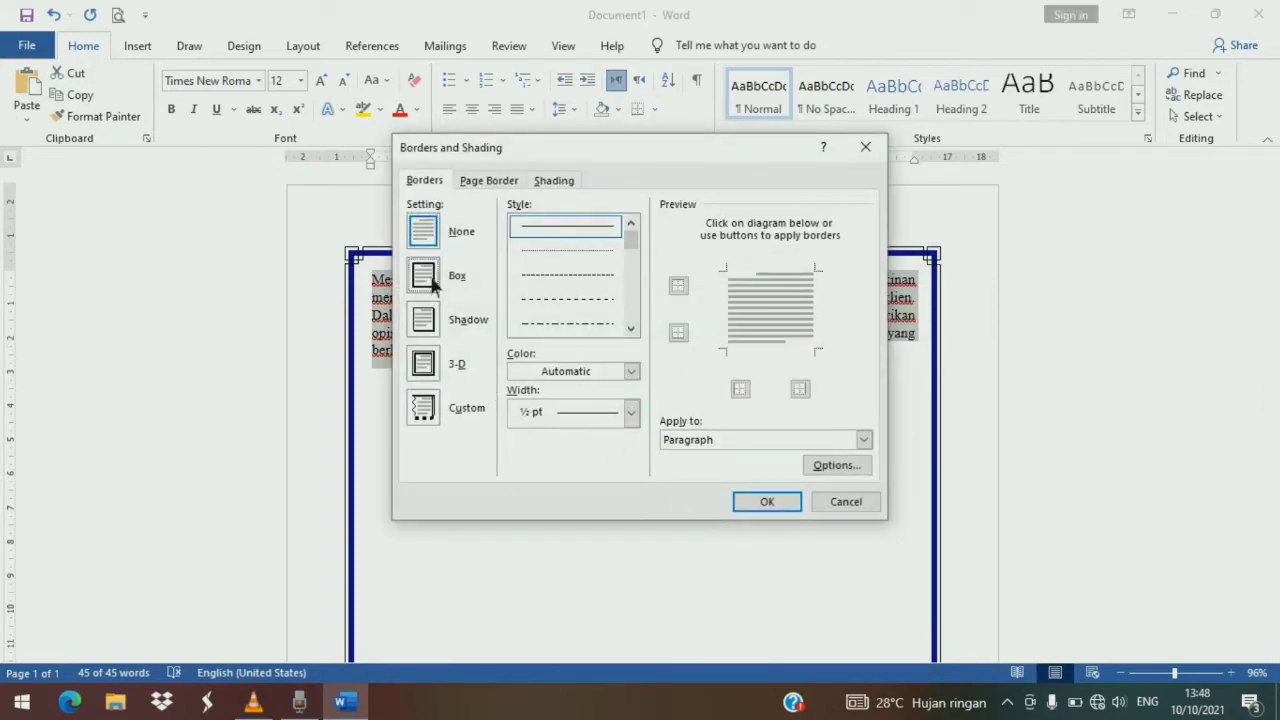
scroll(639, 321, down, 5)
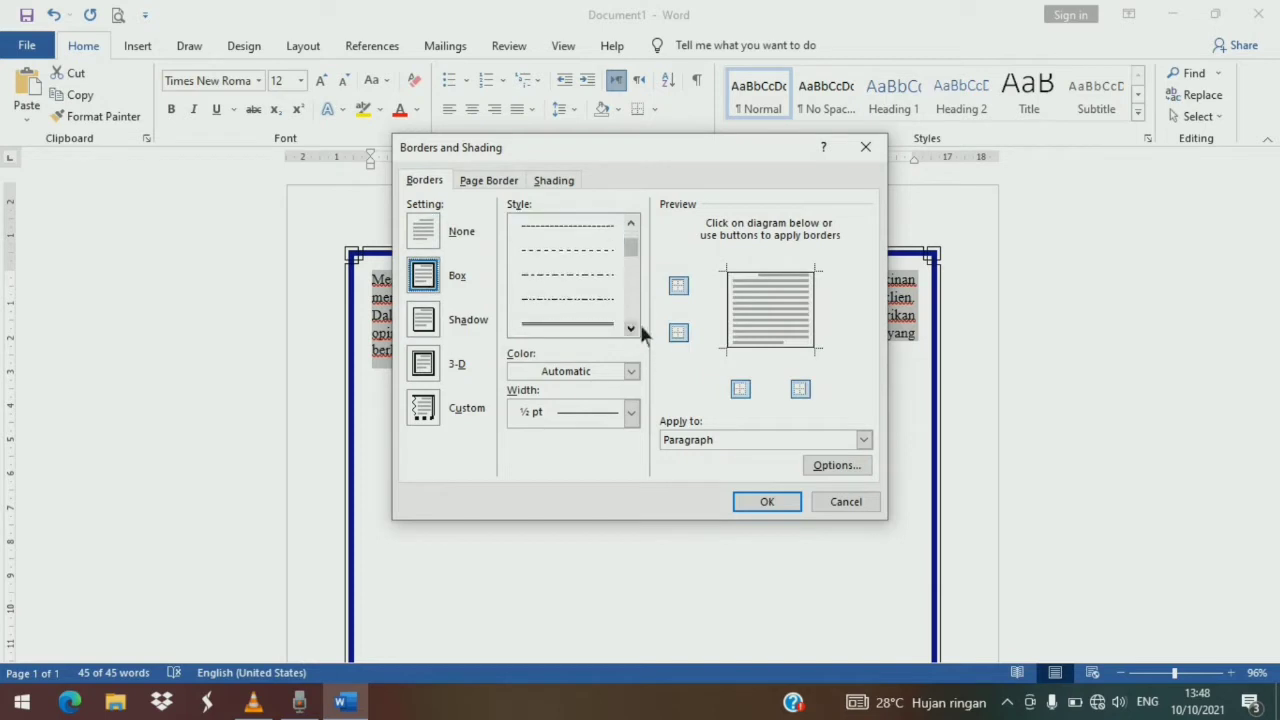
click(637, 328)
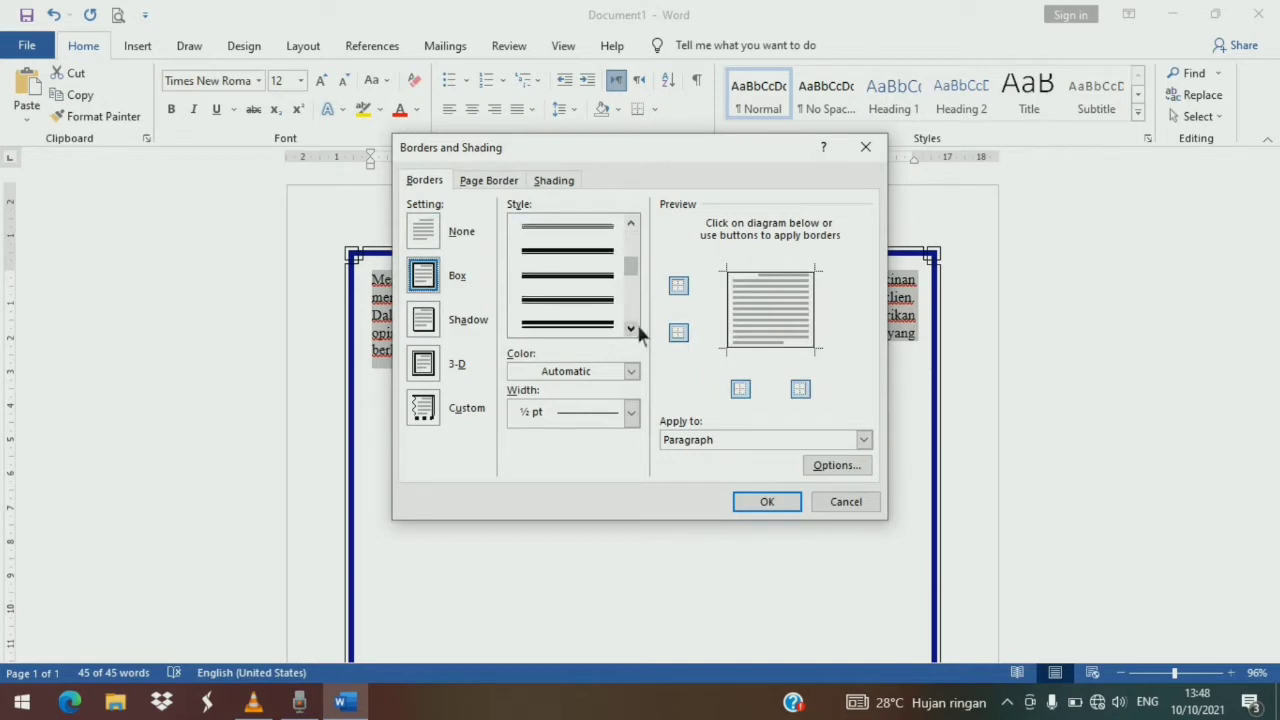
click(631, 412)
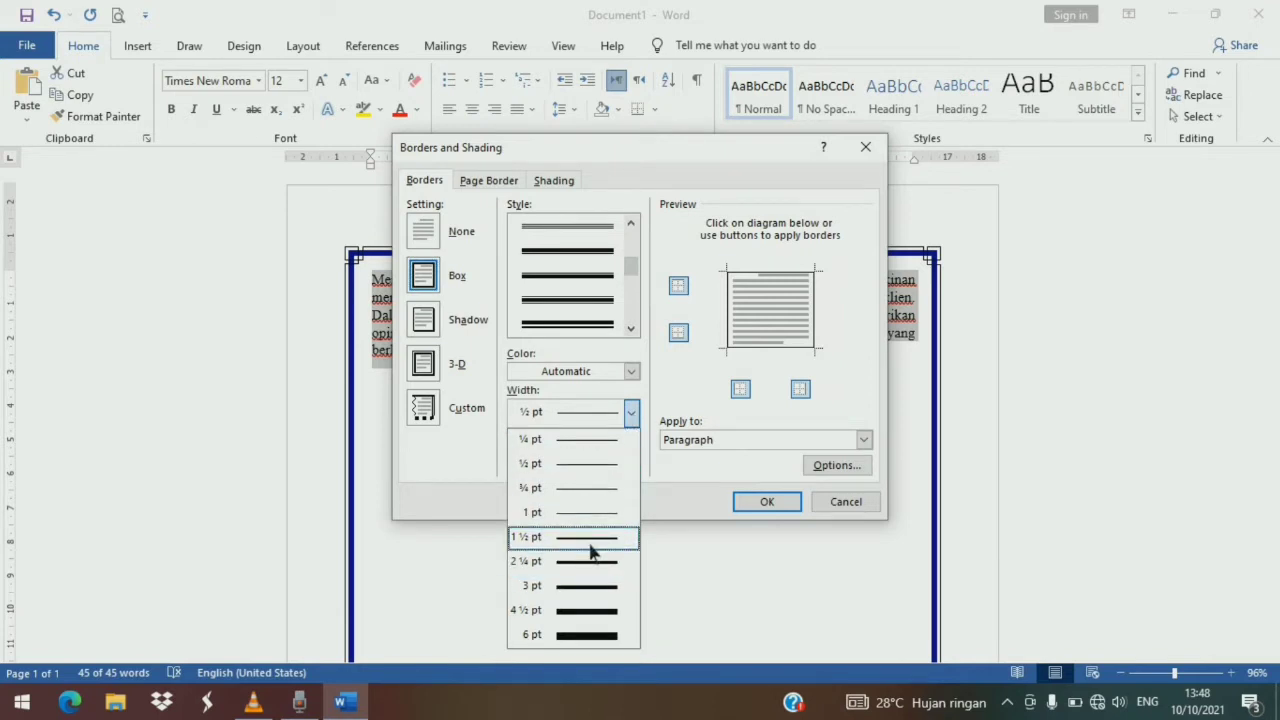
click(589, 514)
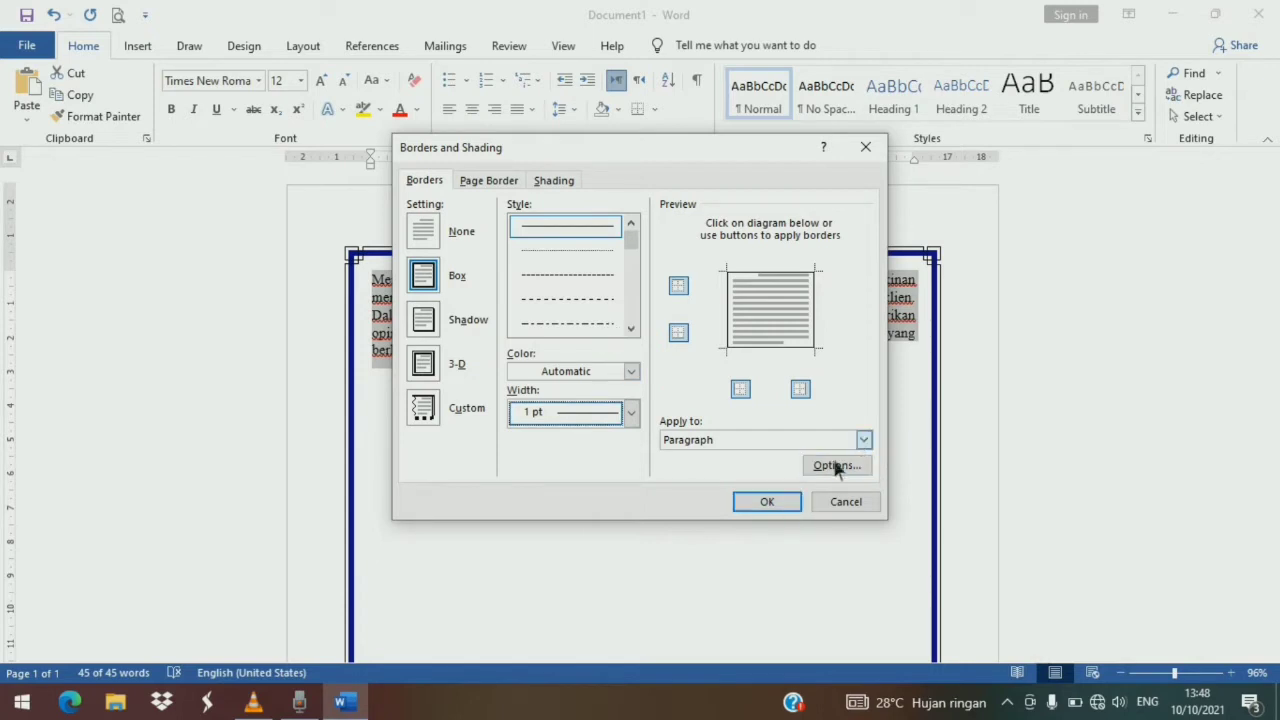
click(767, 502)
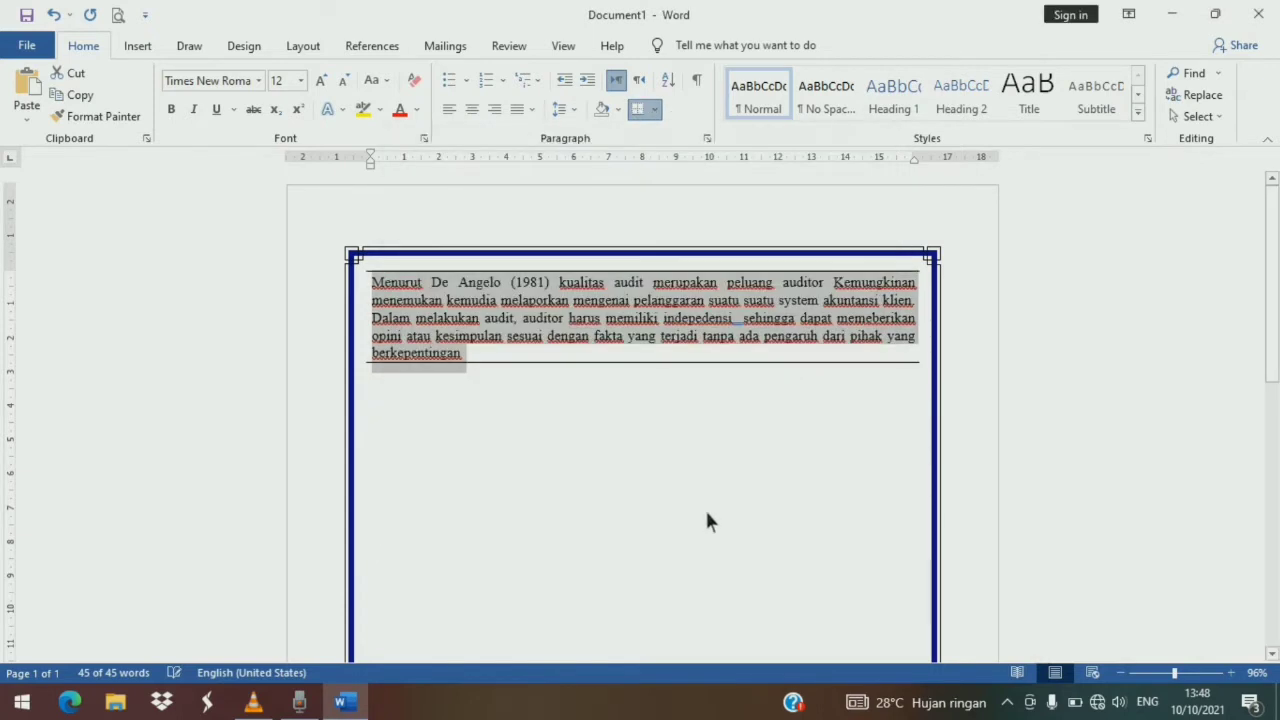
- Set the bordered paragraph's indents to about 1 cm left and 14 cm right, with a hanging indent to about 3 cm
click(714, 428)
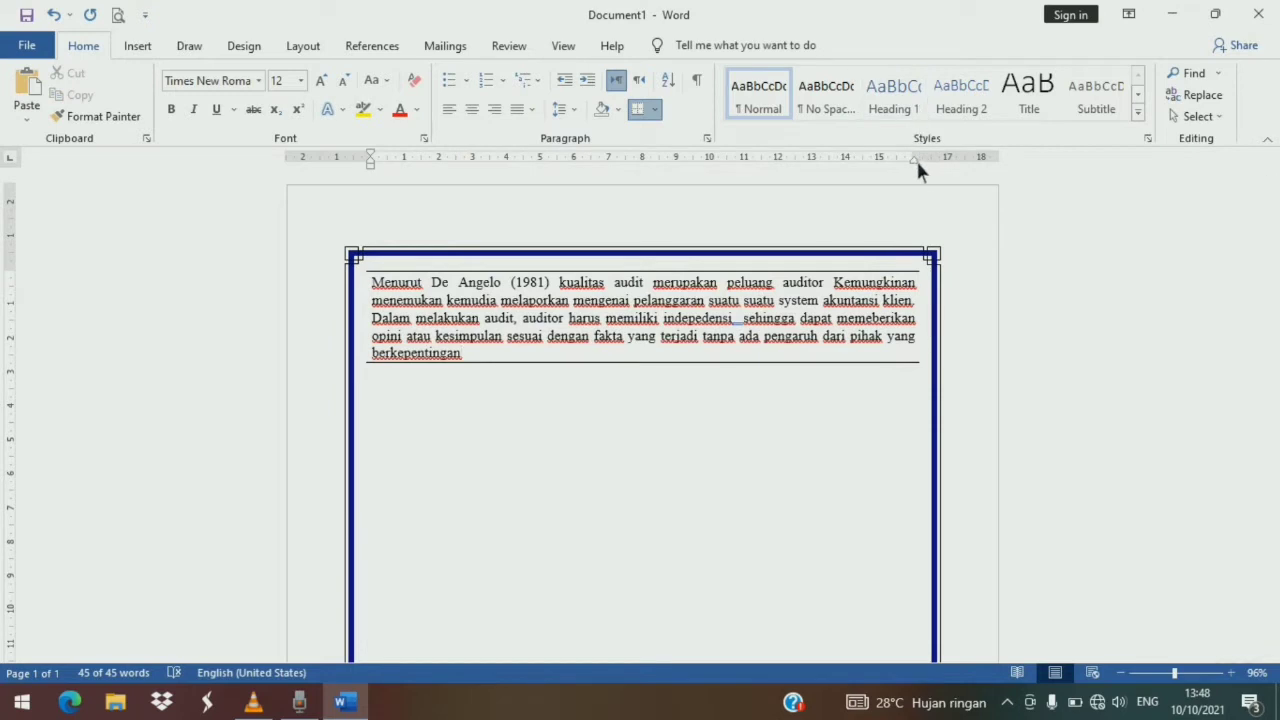
drag(916, 160, 891, 172)
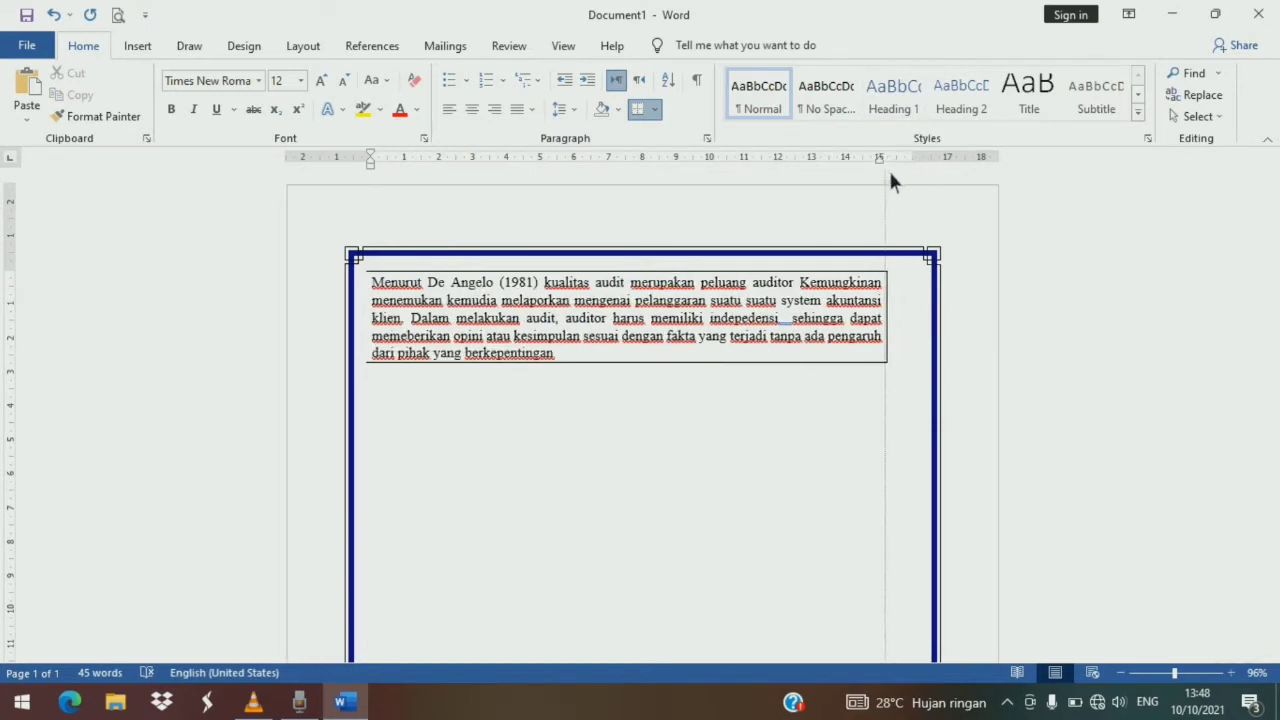
drag(375, 166, 411, 172)
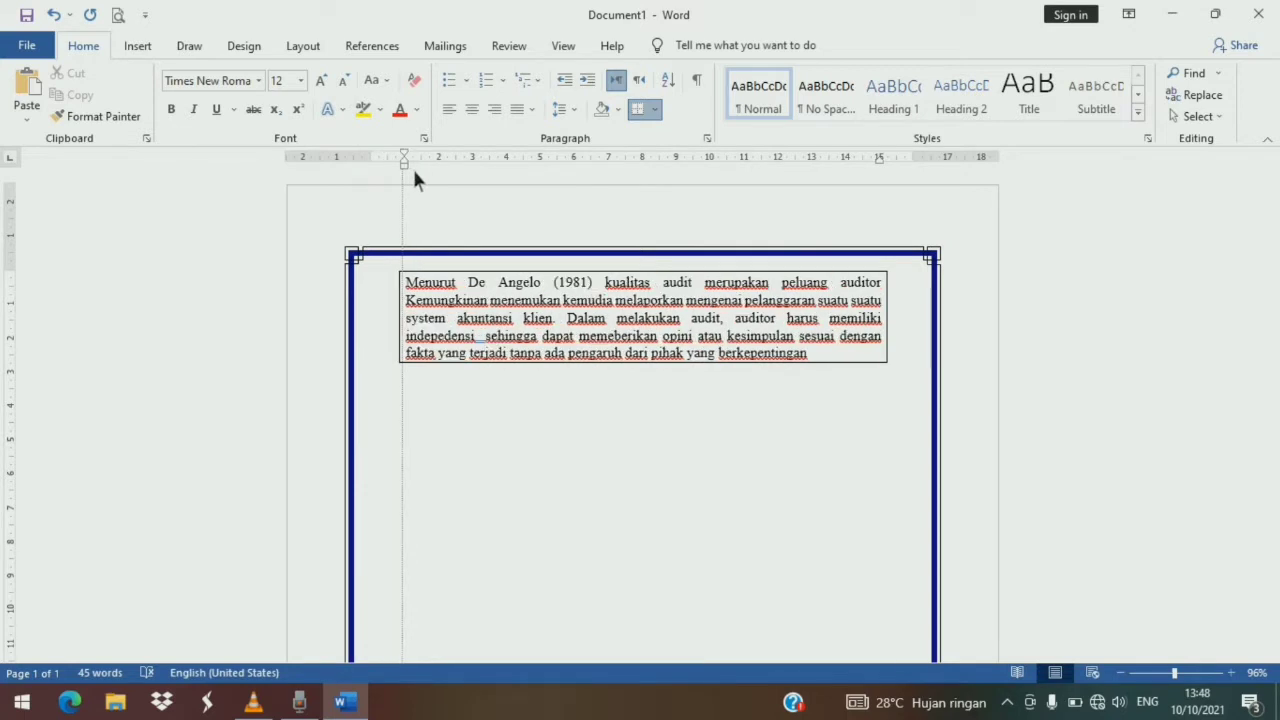
drag(414, 172, 406, 172)
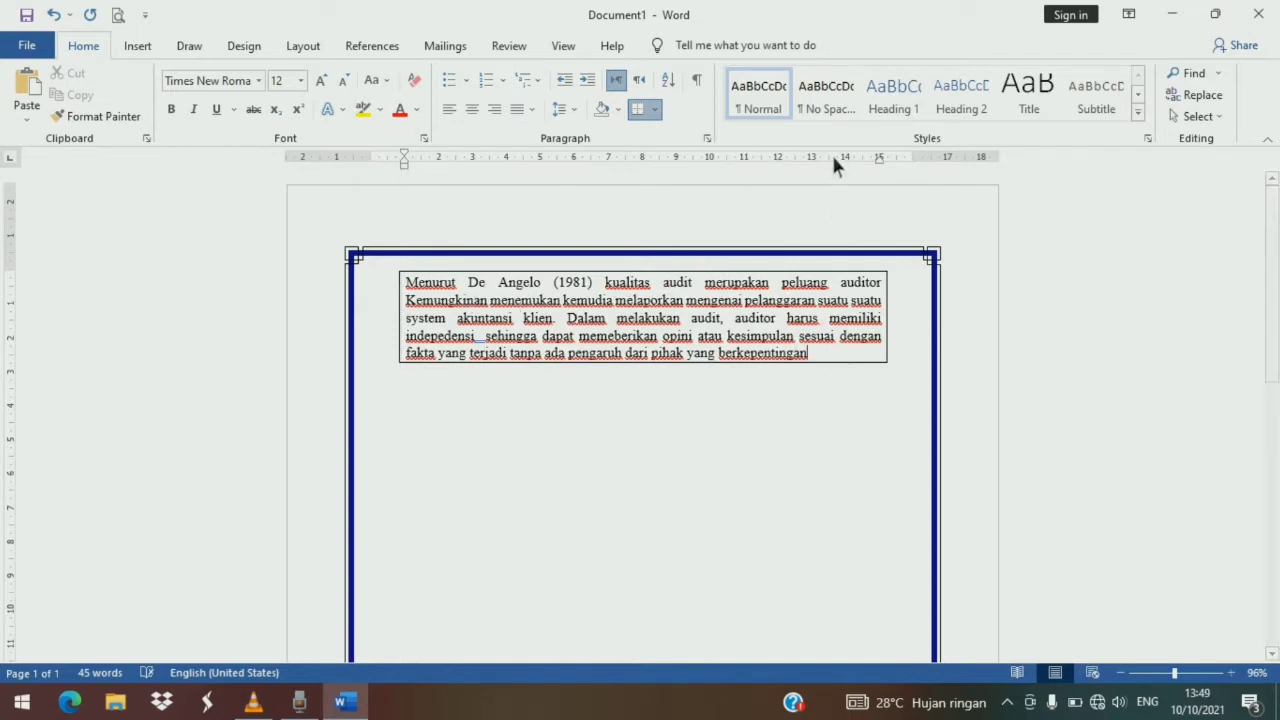
mouse_move(888, 163)
mouse_down()
mouse_move(846, 166)
mouse_move(858, 167)
mouse_up()
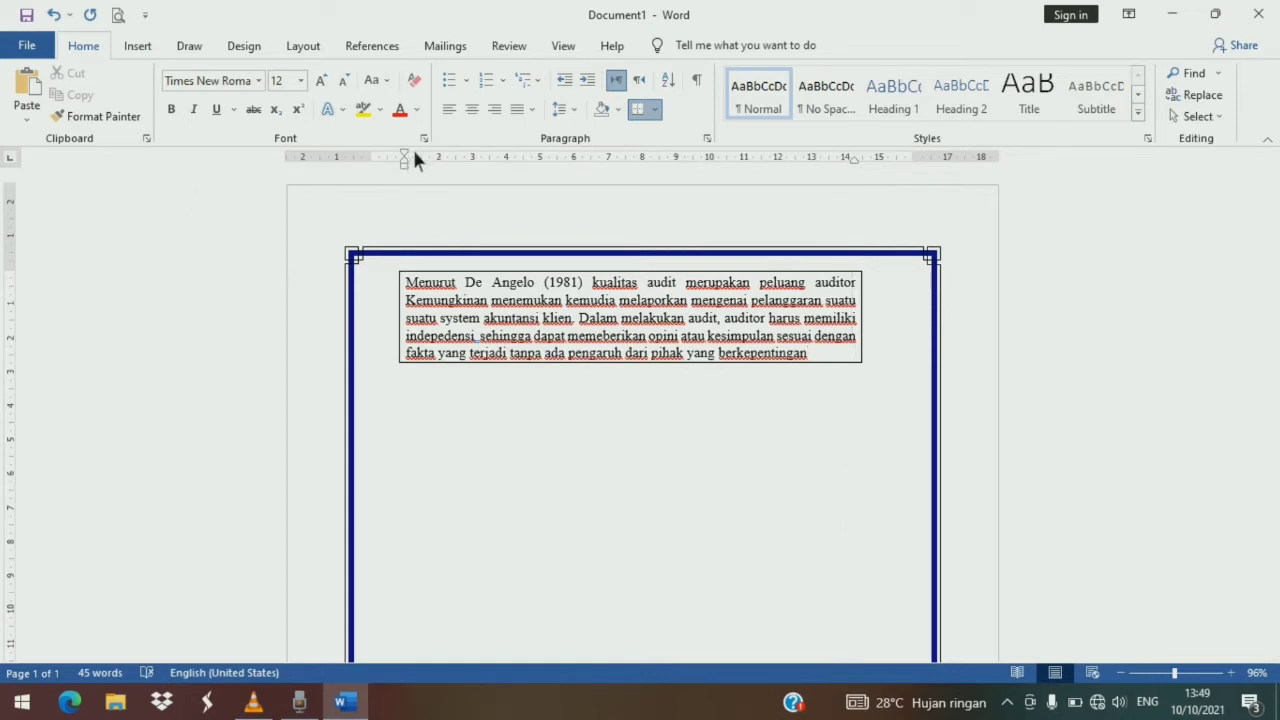
mouse_move(408, 156)
mouse_down()
mouse_move(381, 166)
mouse_move(480, 173)
mouse_up()
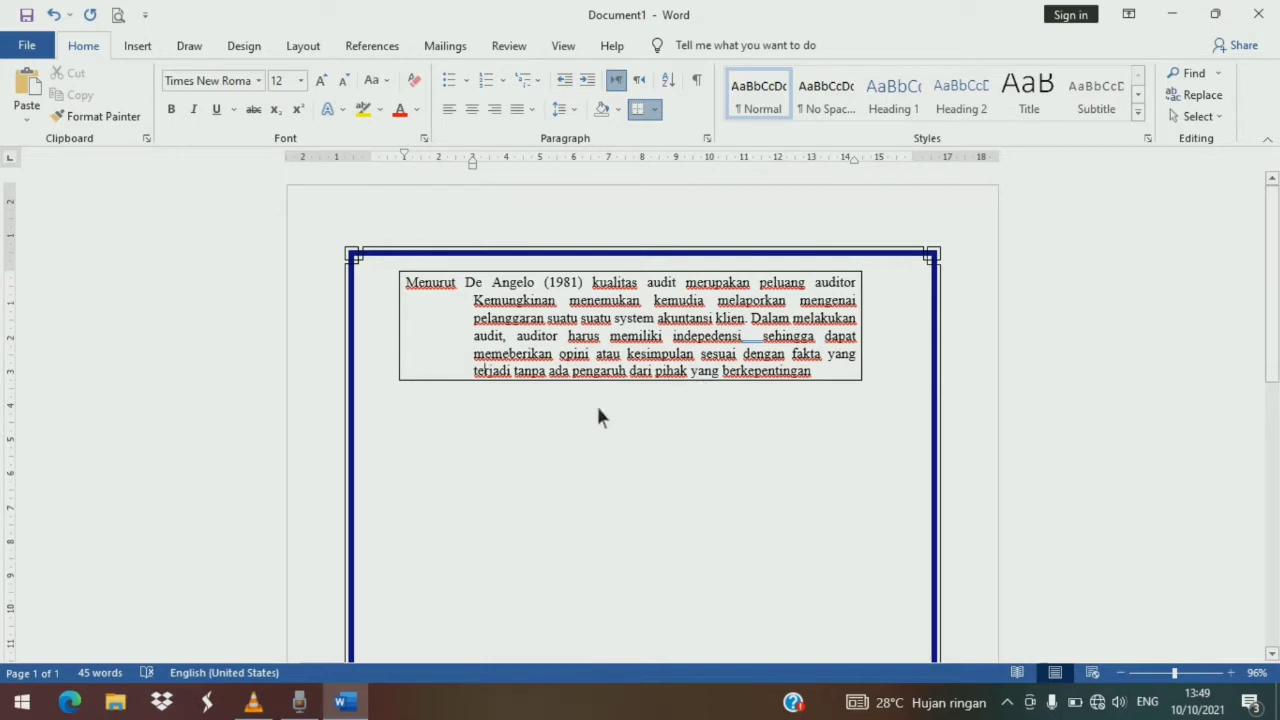
- Type a new paragraph starting 'Sedangkan menurut Dewi (2016) kualitas audit merupakan Tindakan…' and ending 'Aparat Pengawas Intern Pemerintas (APIP).'
click(380, 419)
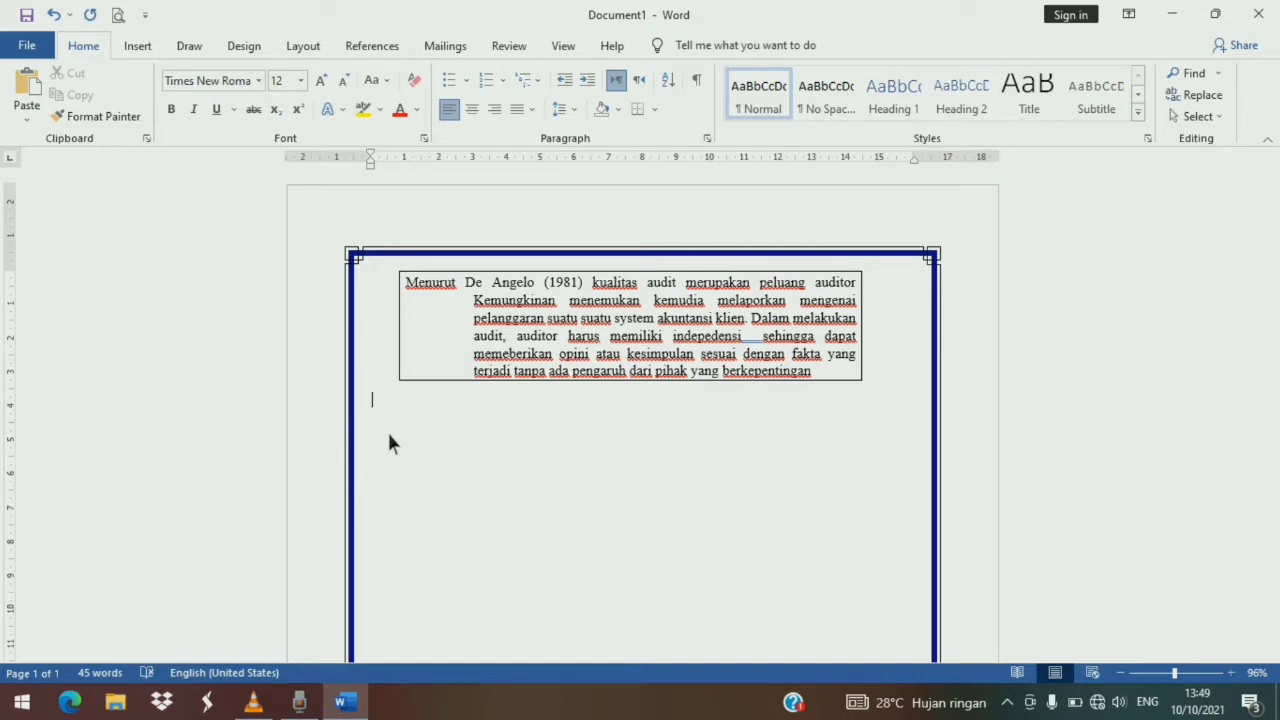
text(Sedangkan menurut Dewi (2016) kualitas audit merupakan Tindakan dimana seorang auxi)
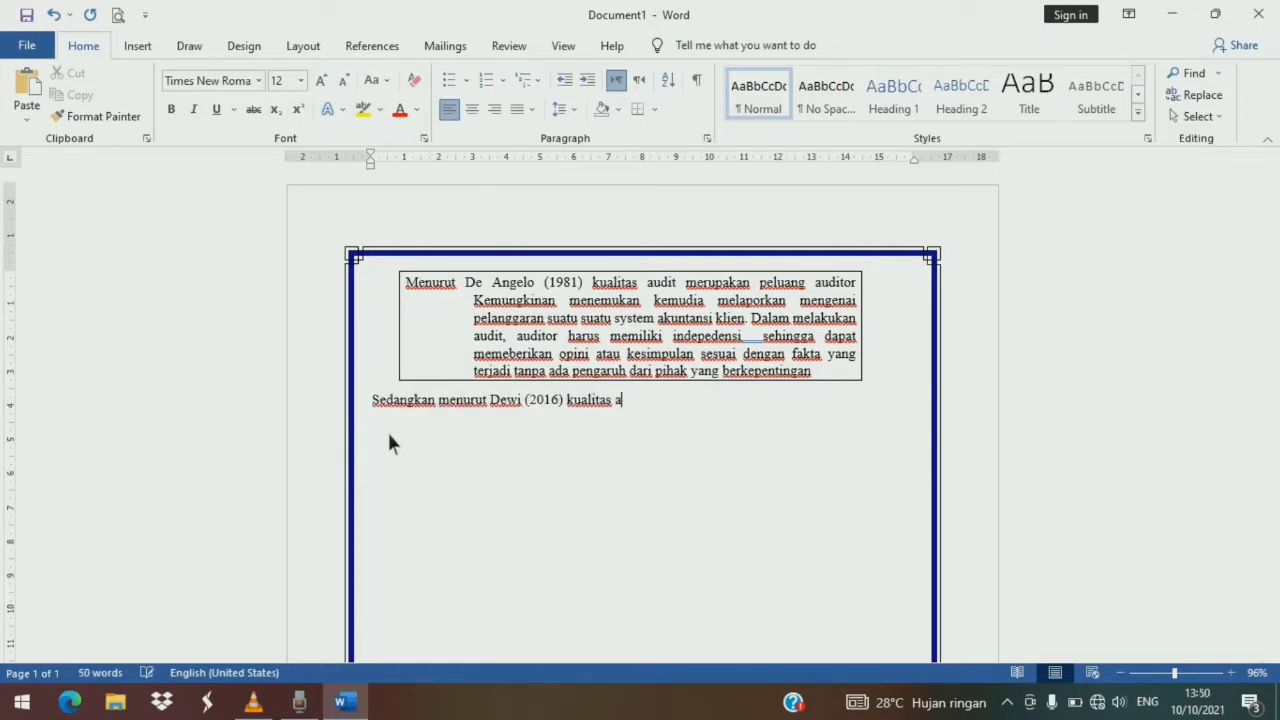
key(BackSpace)
key(BackSpace)
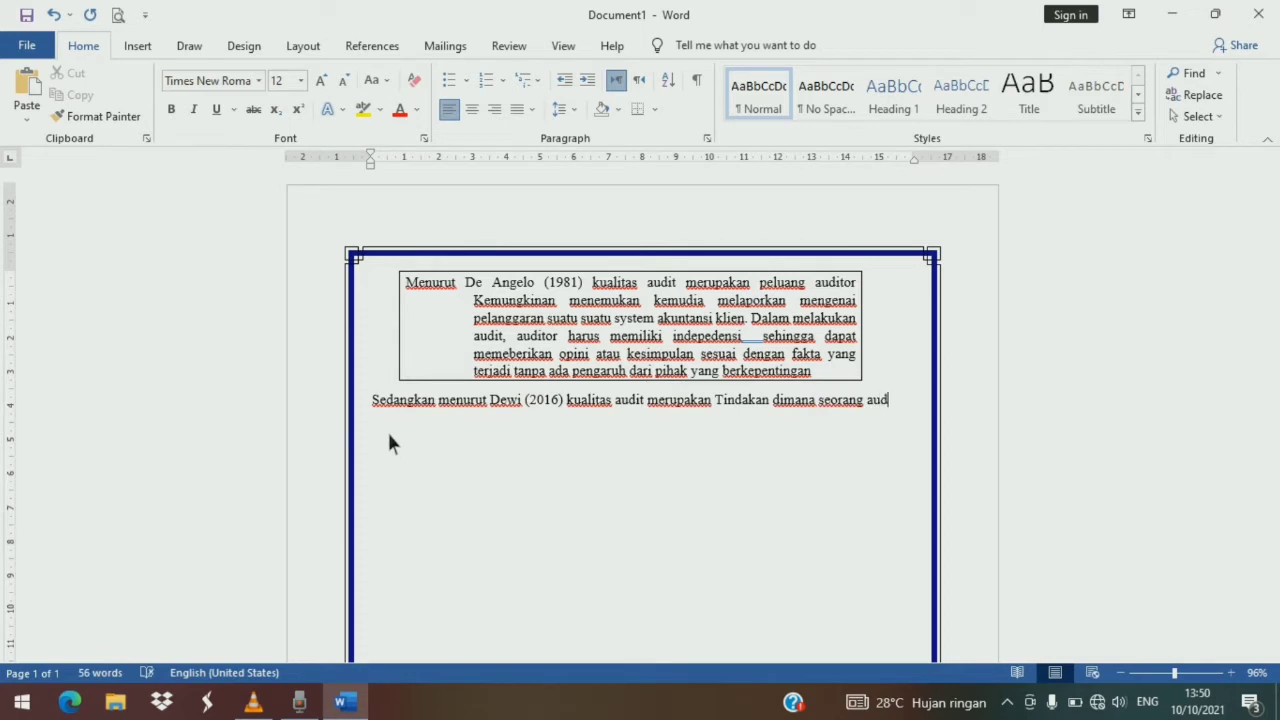
text(ditor melaporkan hasil audit berdasarkan)
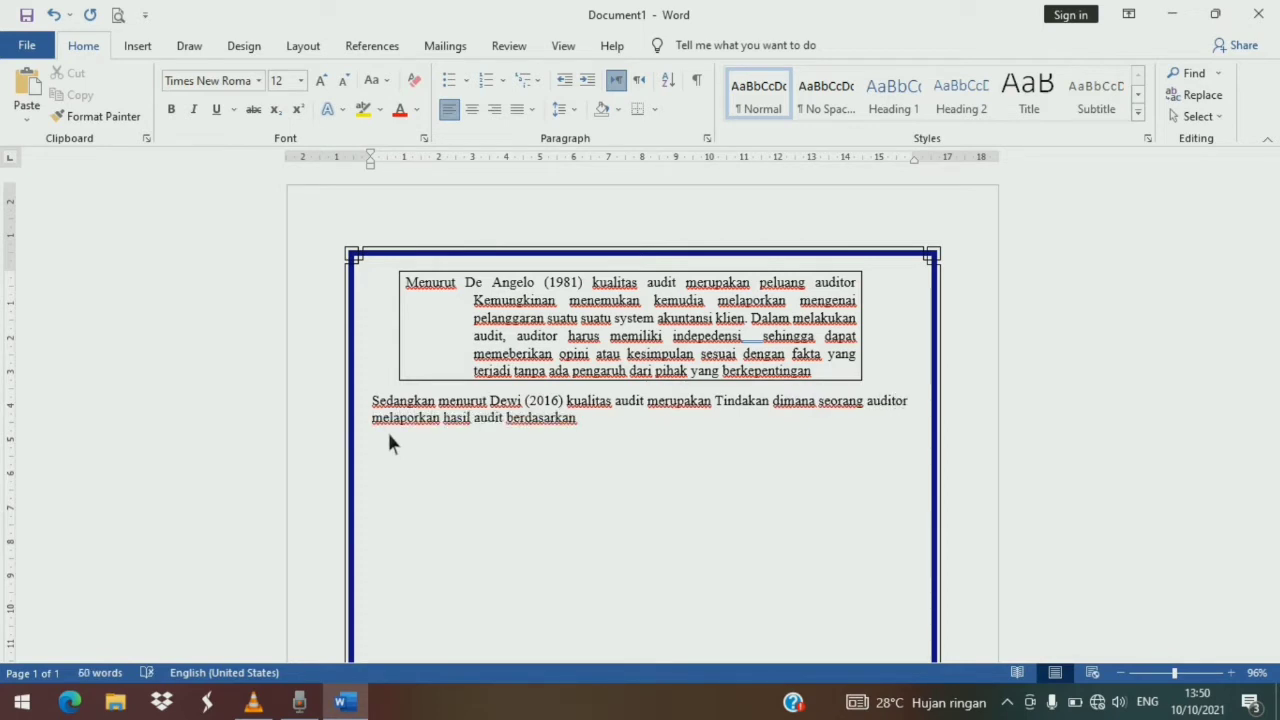
text( bukti – bukti yang ada pada pihak yang berkepentingan )
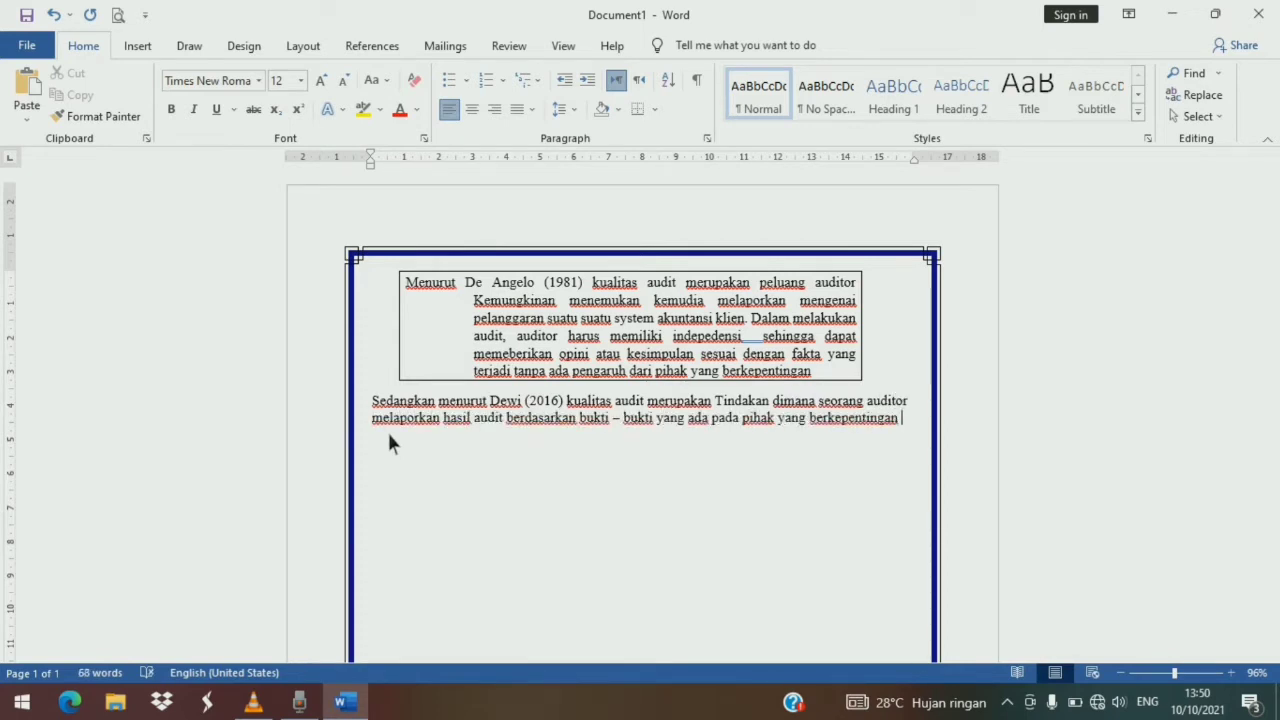
text(sesuai dengan standar auditing yang sudah ditetapkan)
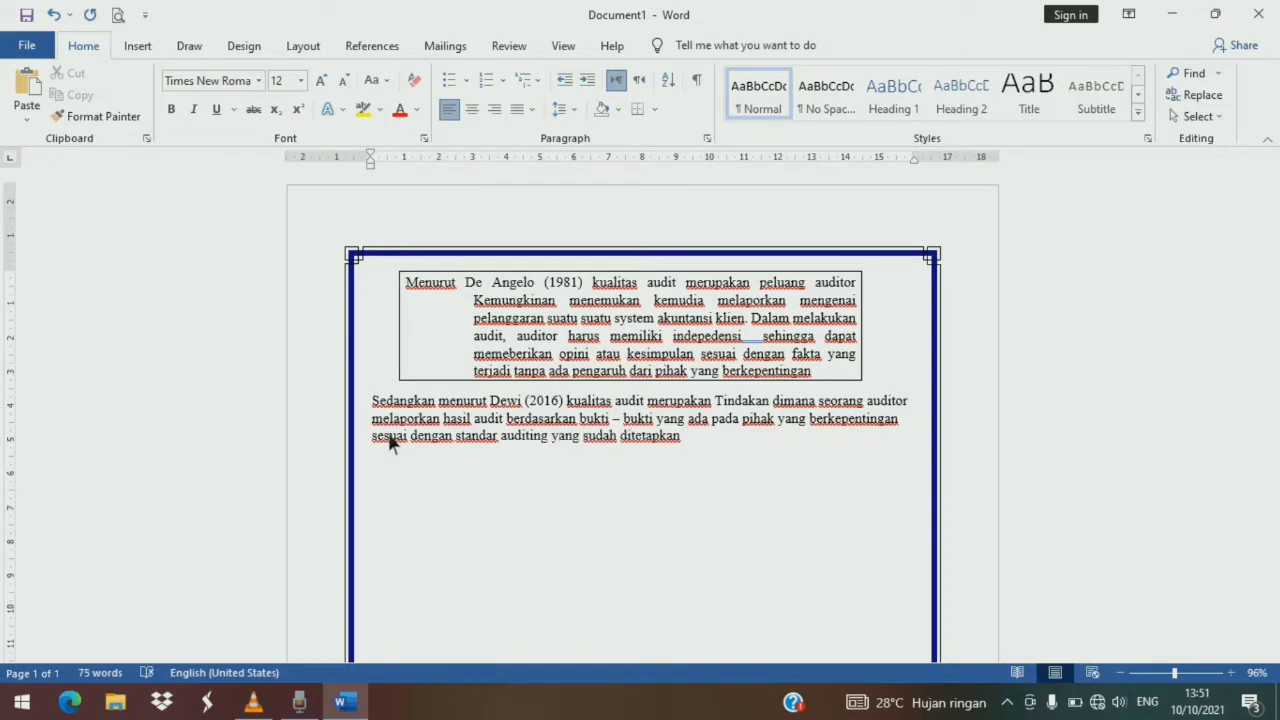
text( oleh Aparat Pengawas Intern Pemerintas (APIP).)
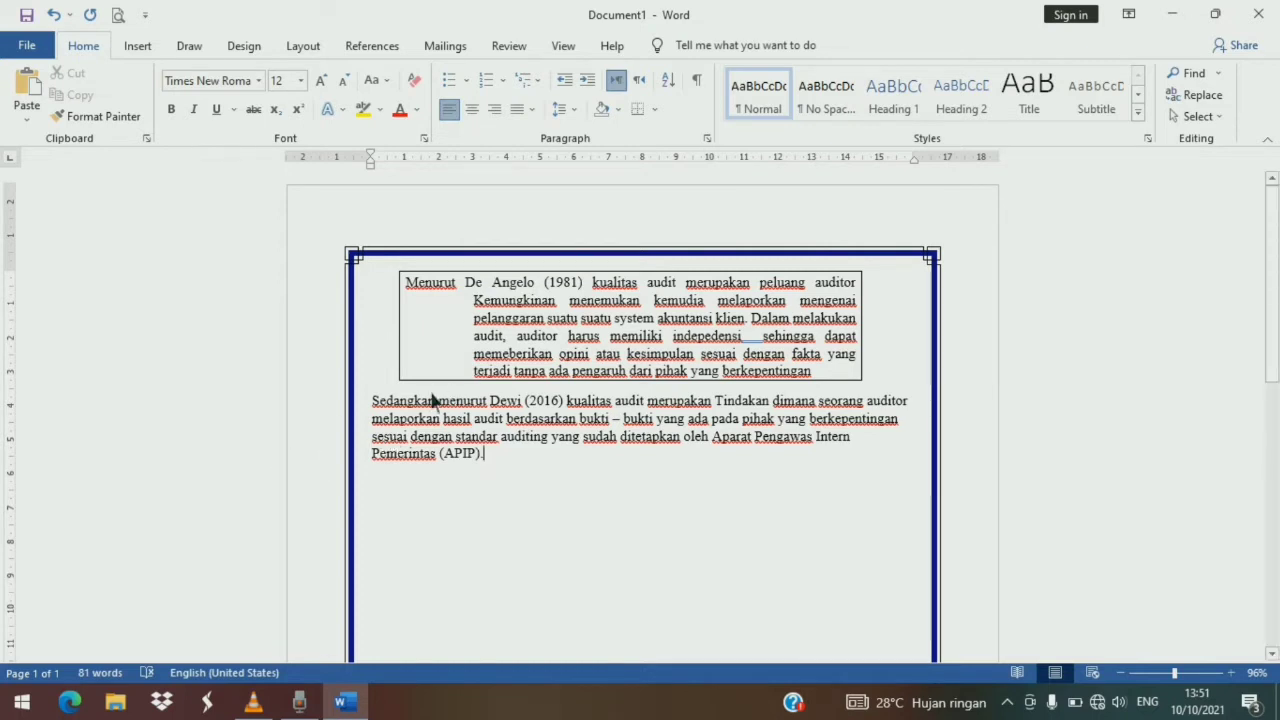
- Justify the second paragraph
drag(379, 408, 526, 456)
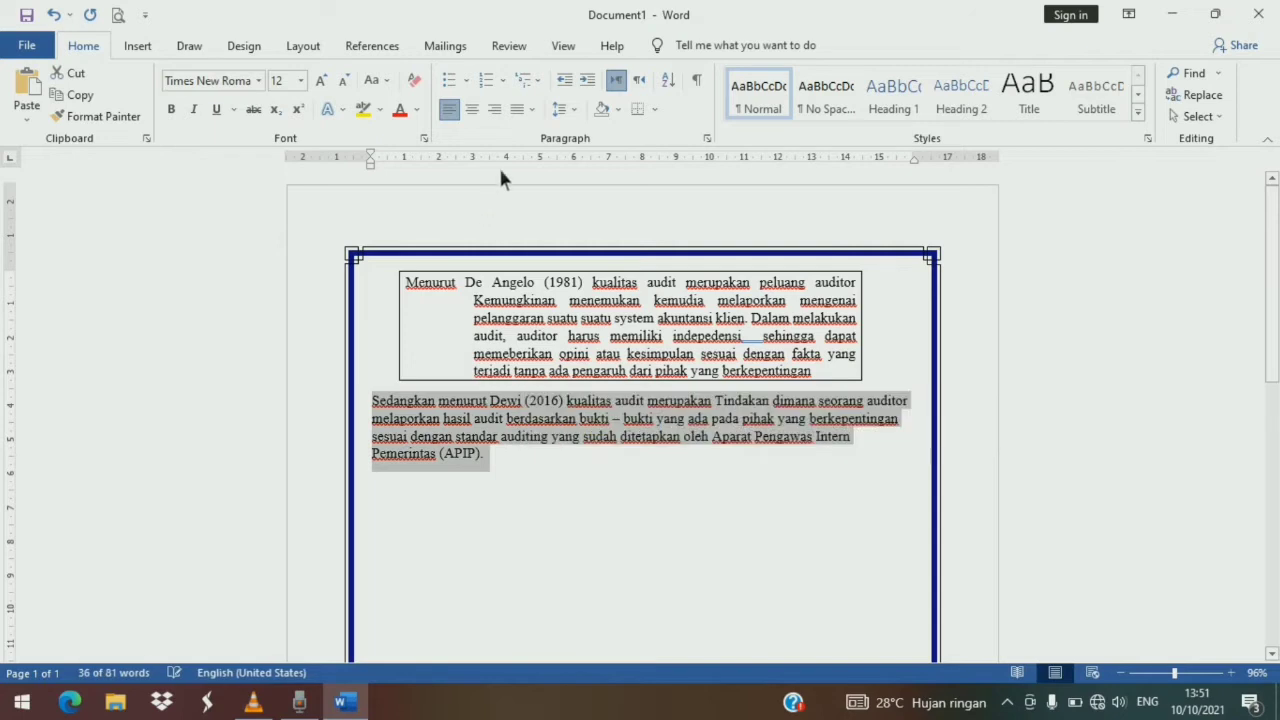
click(532, 109)
click(560, 136)
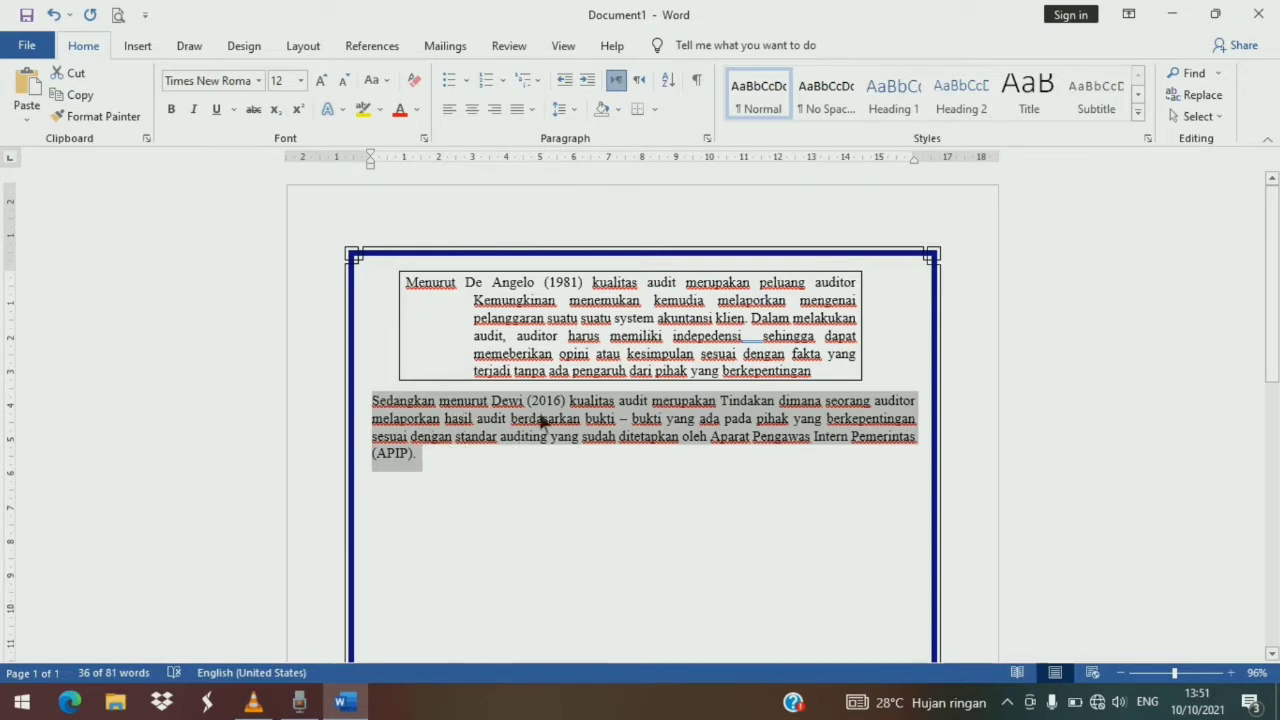
click(476, 462)
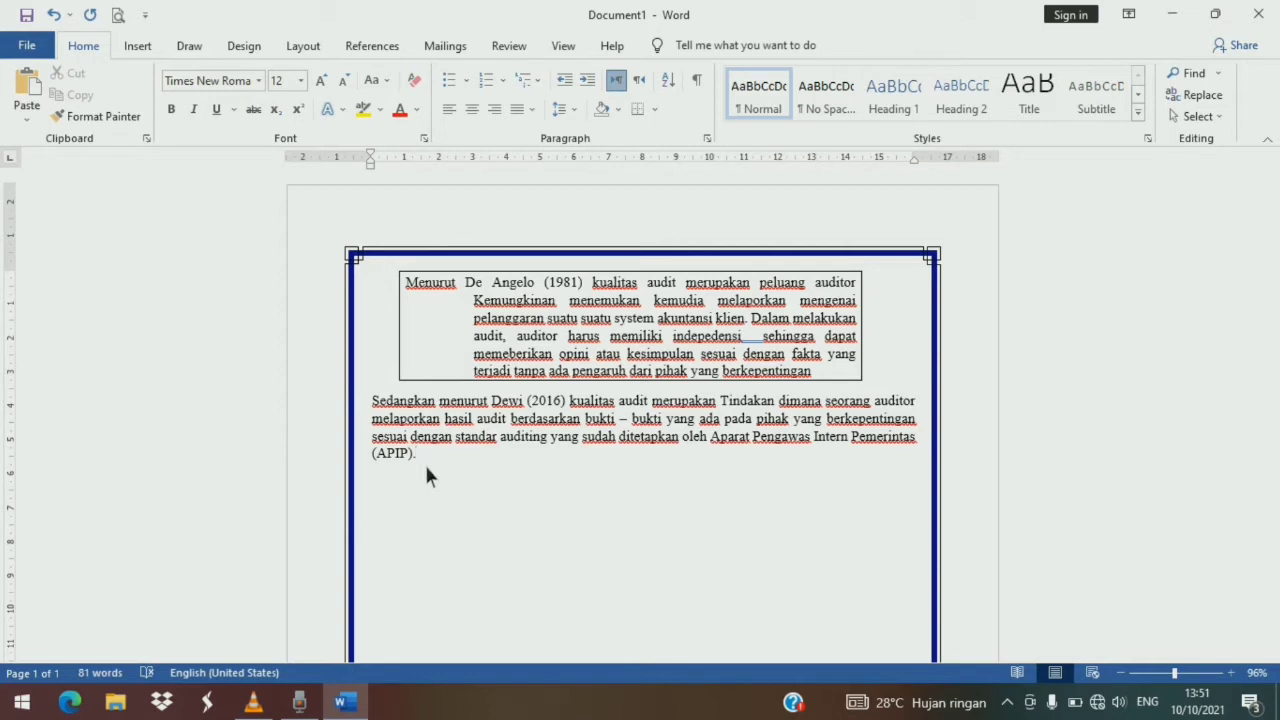
click(373, 401)
key(Tab)
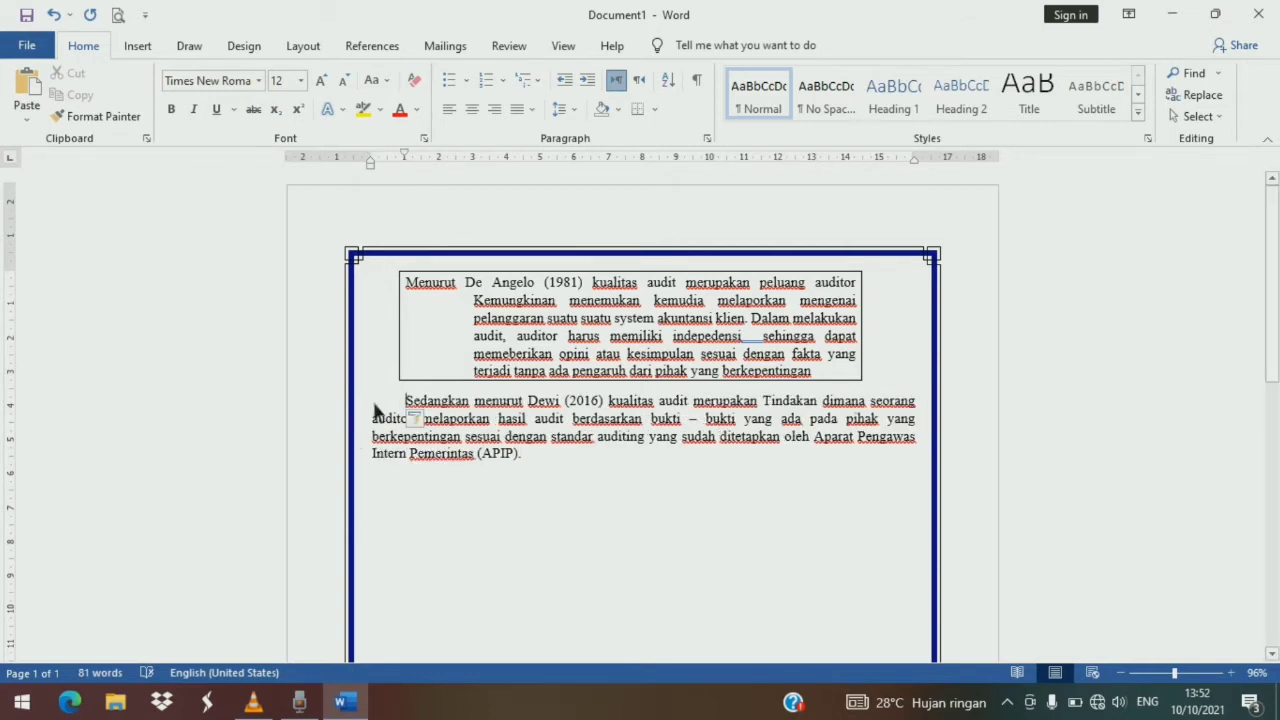
key(BackSpace)
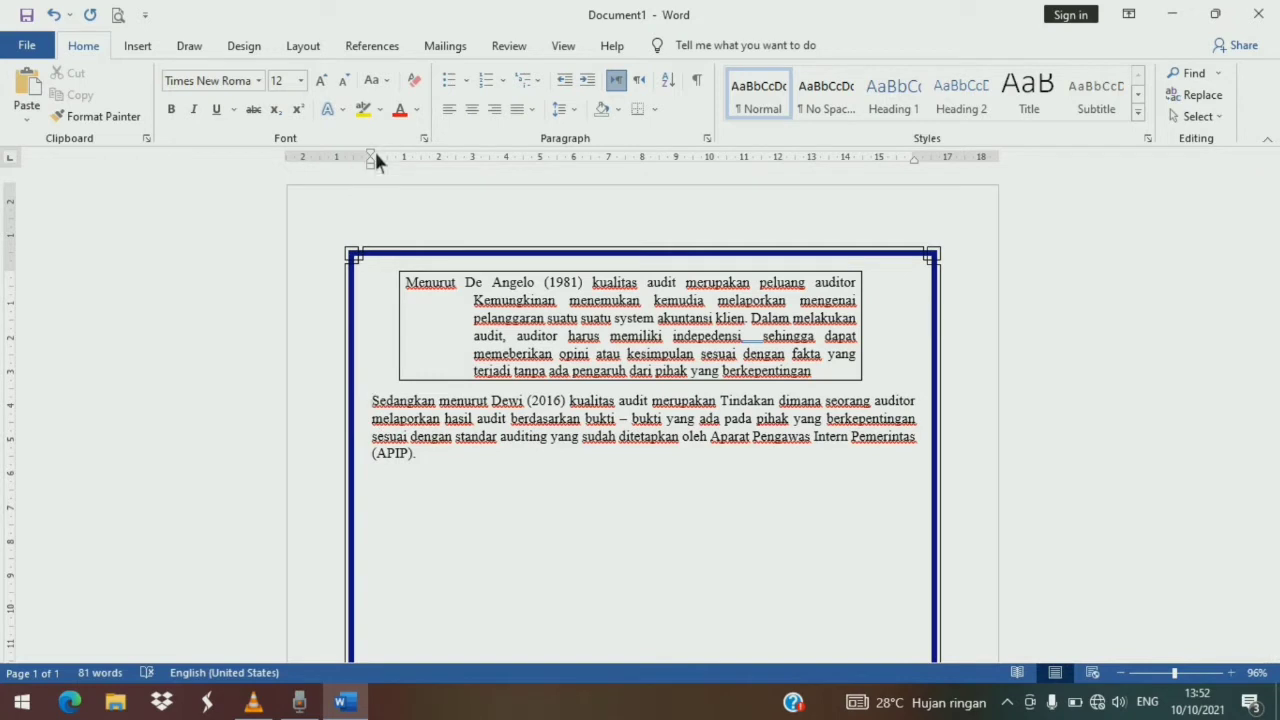
- Copy the second paragraph and paste a duplicate of it on a new line beneath
mouse_move(376, 156)
mouse_down()
mouse_move(400, 158)
mouse_move(373, 161)
mouse_up()
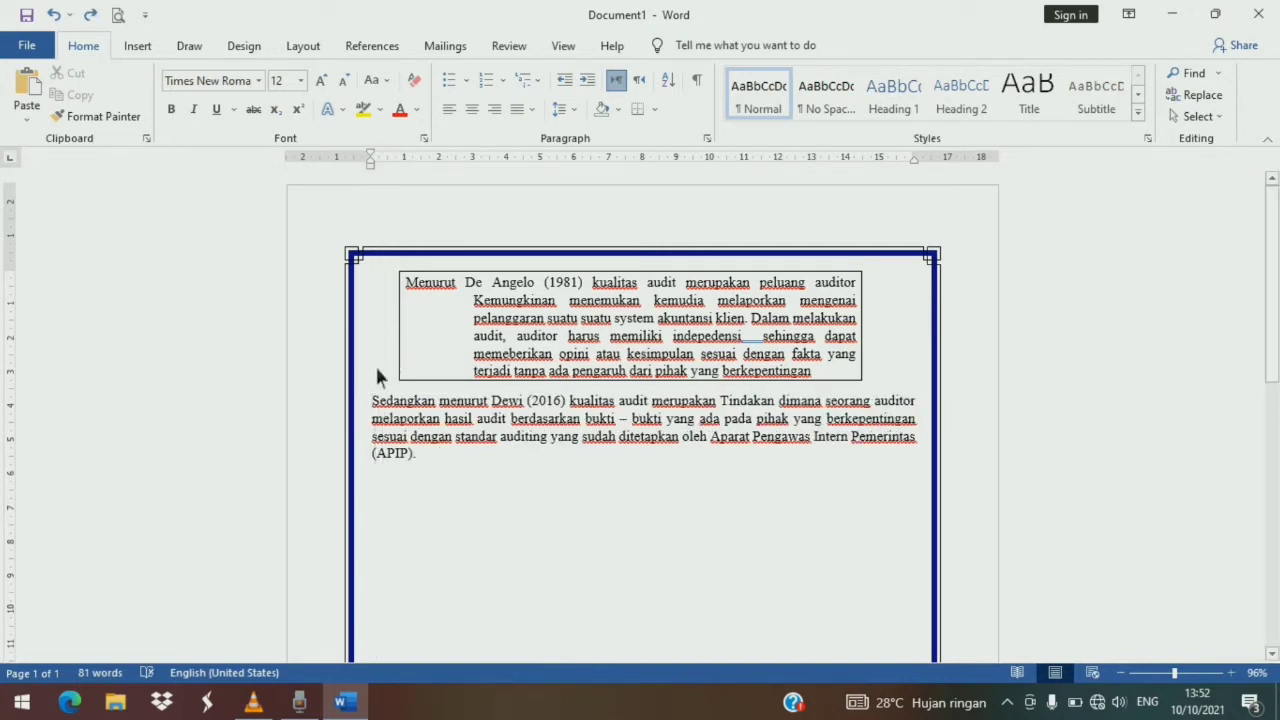
drag(384, 400, 473, 478)
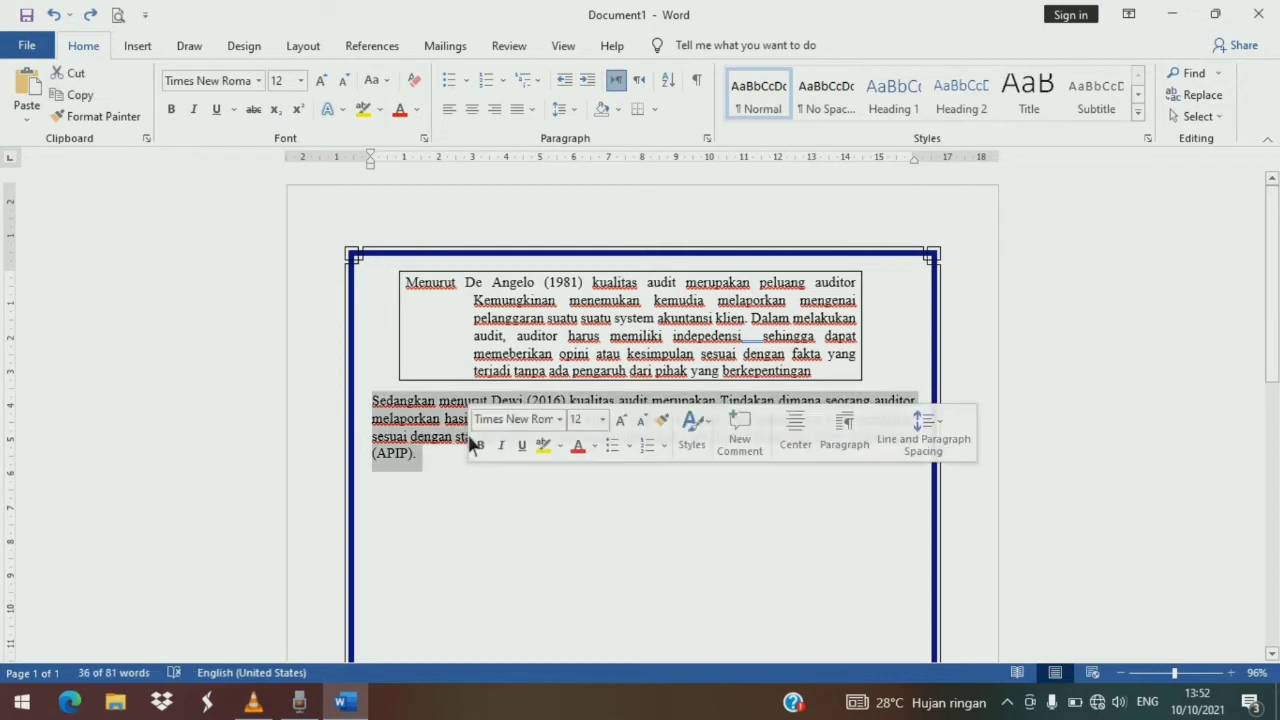
right_click(470, 440)
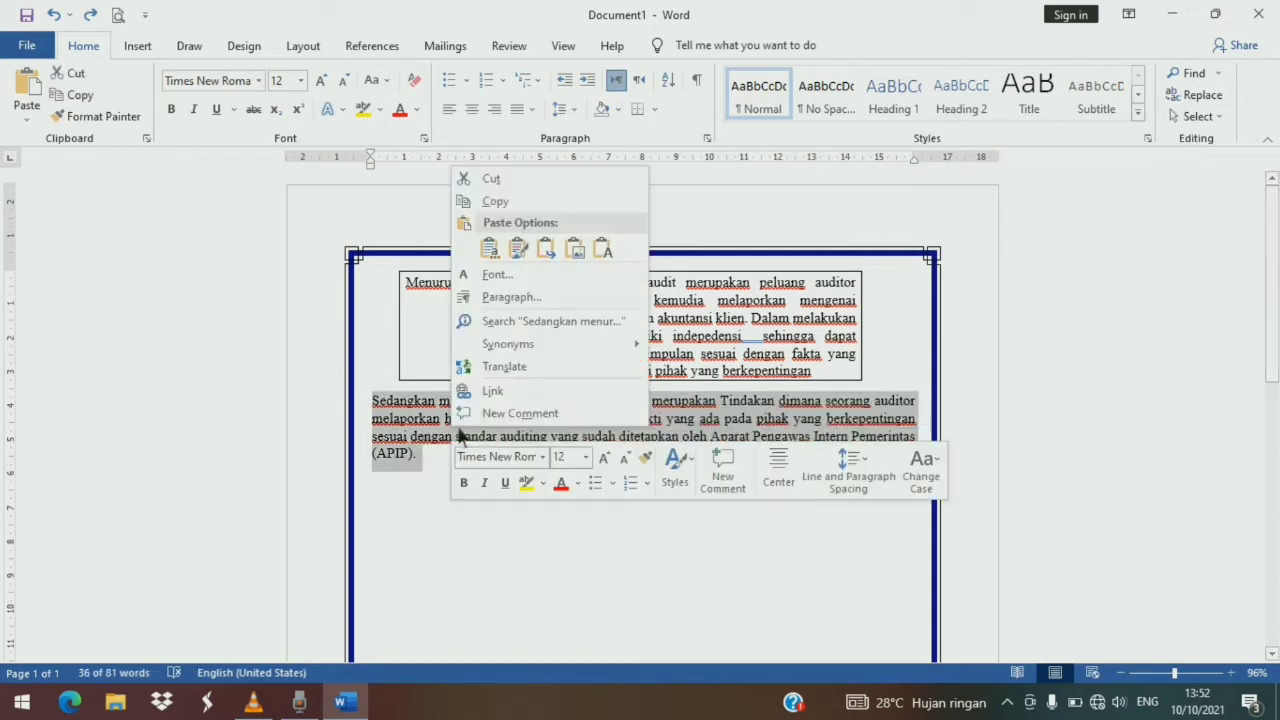
click(503, 201)
click(398, 503)
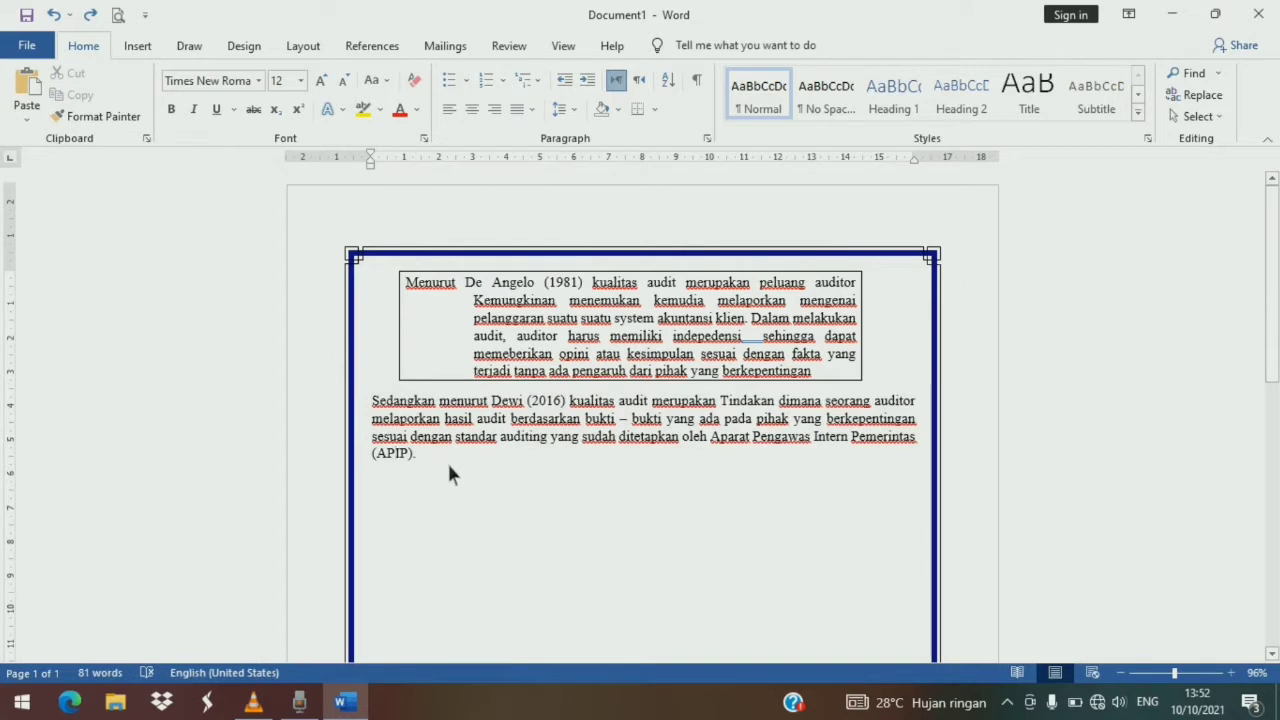
key(Return)
right_click(378, 478)
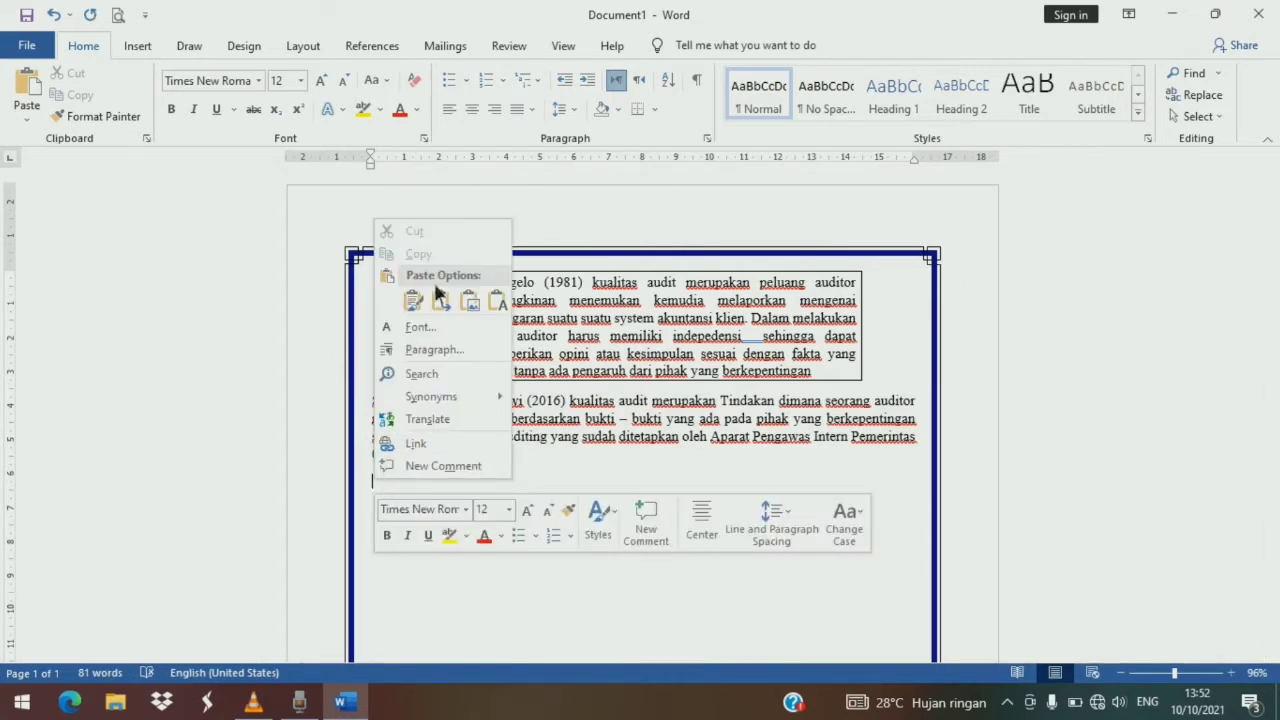
click(503, 309)
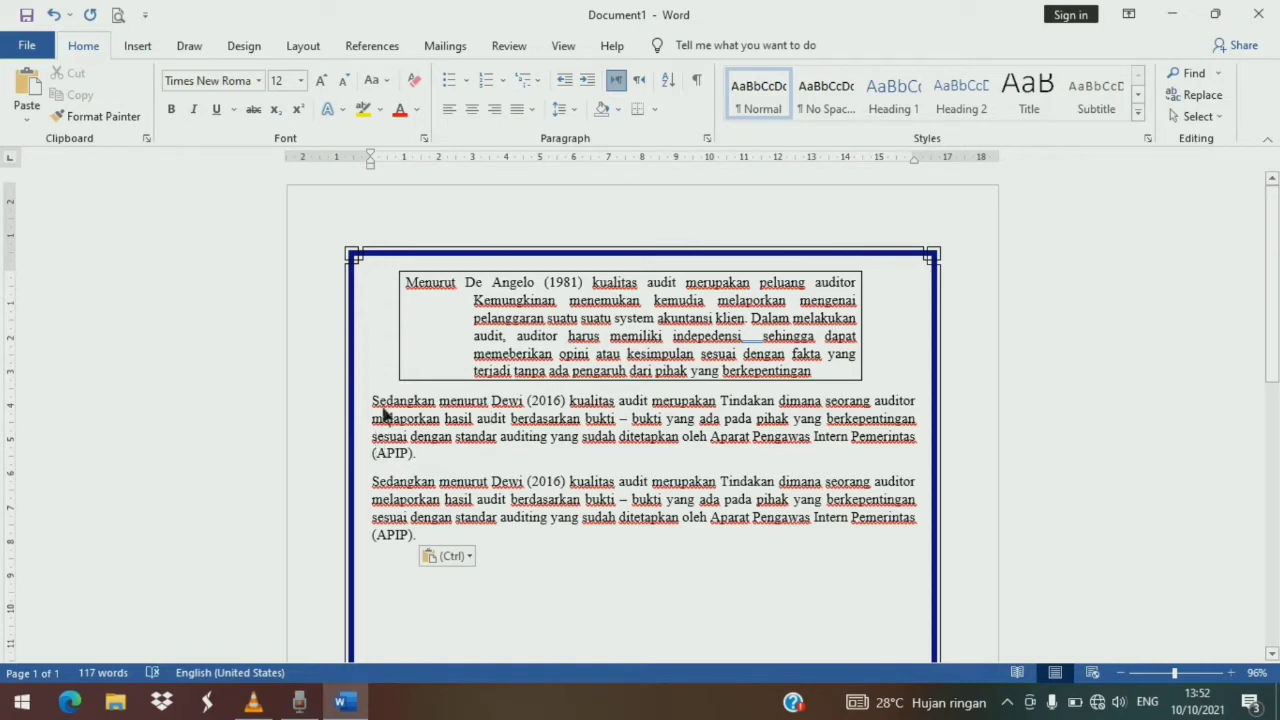
- Give both paragraphs a first-line special indent of 1.27 cm
drag(408, 422, 449, 549)
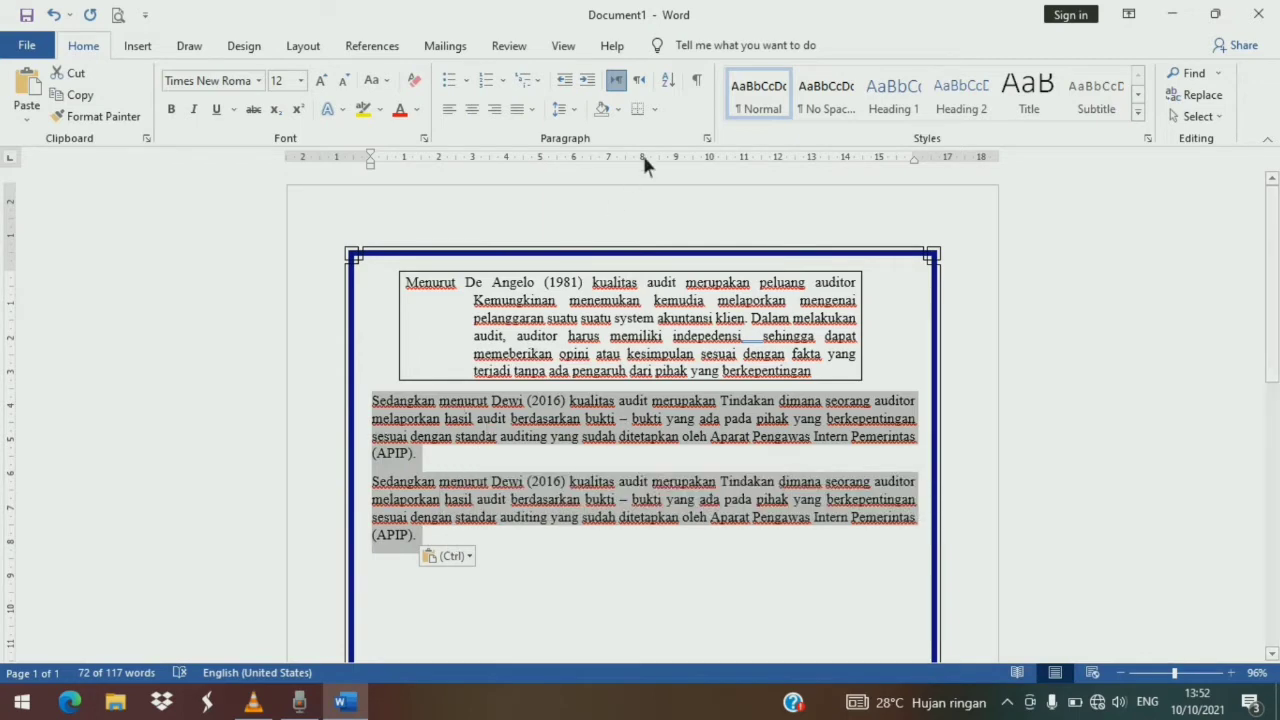
click(707, 139)
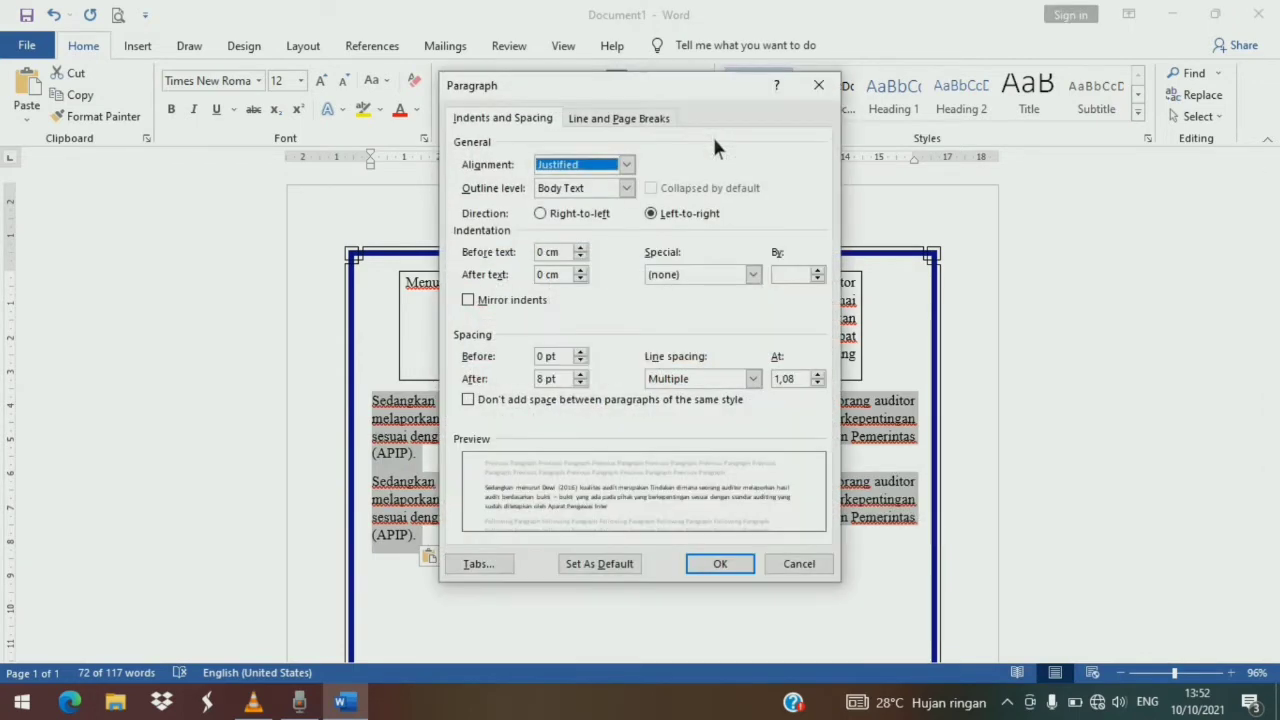
click(753, 275)
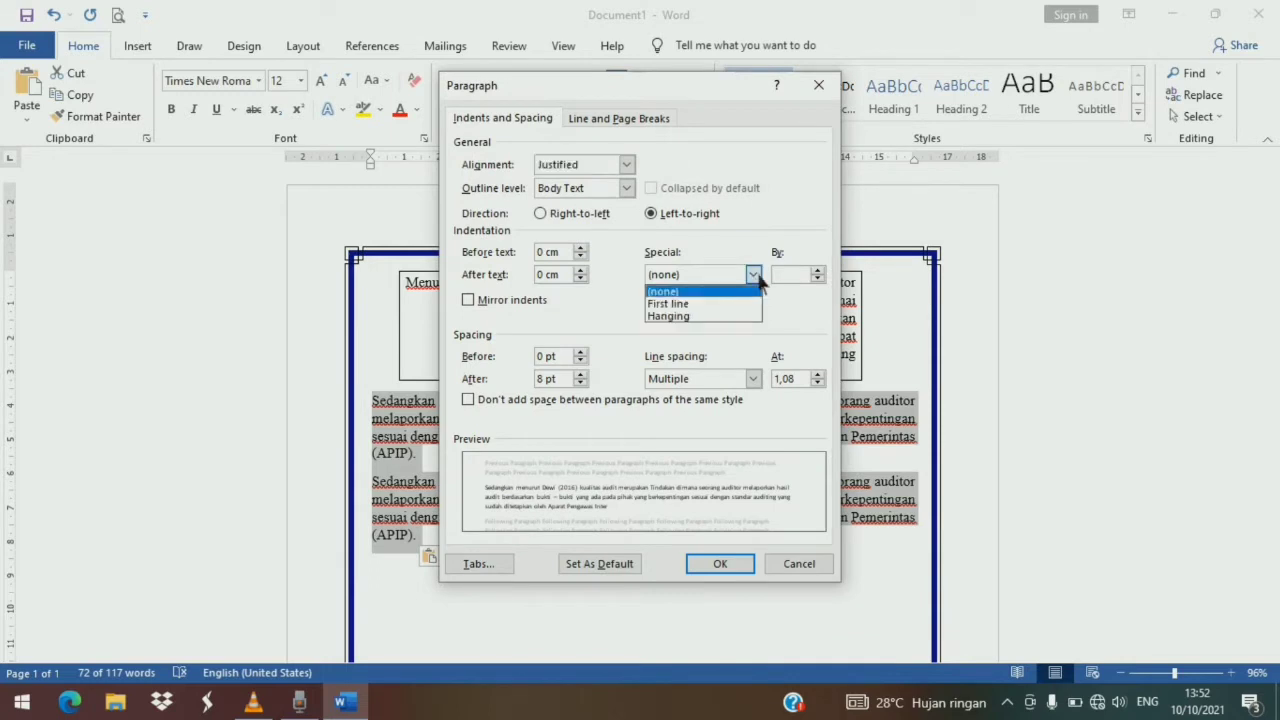
click(730, 304)
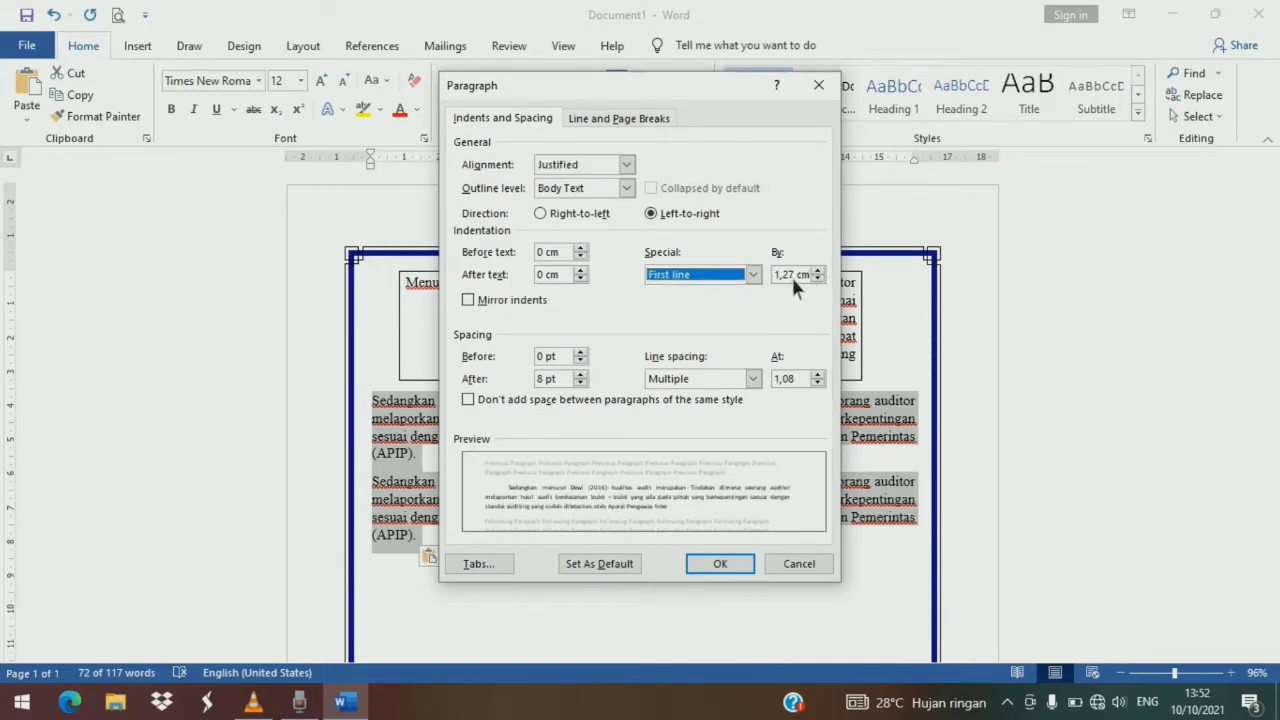
click(731, 563)
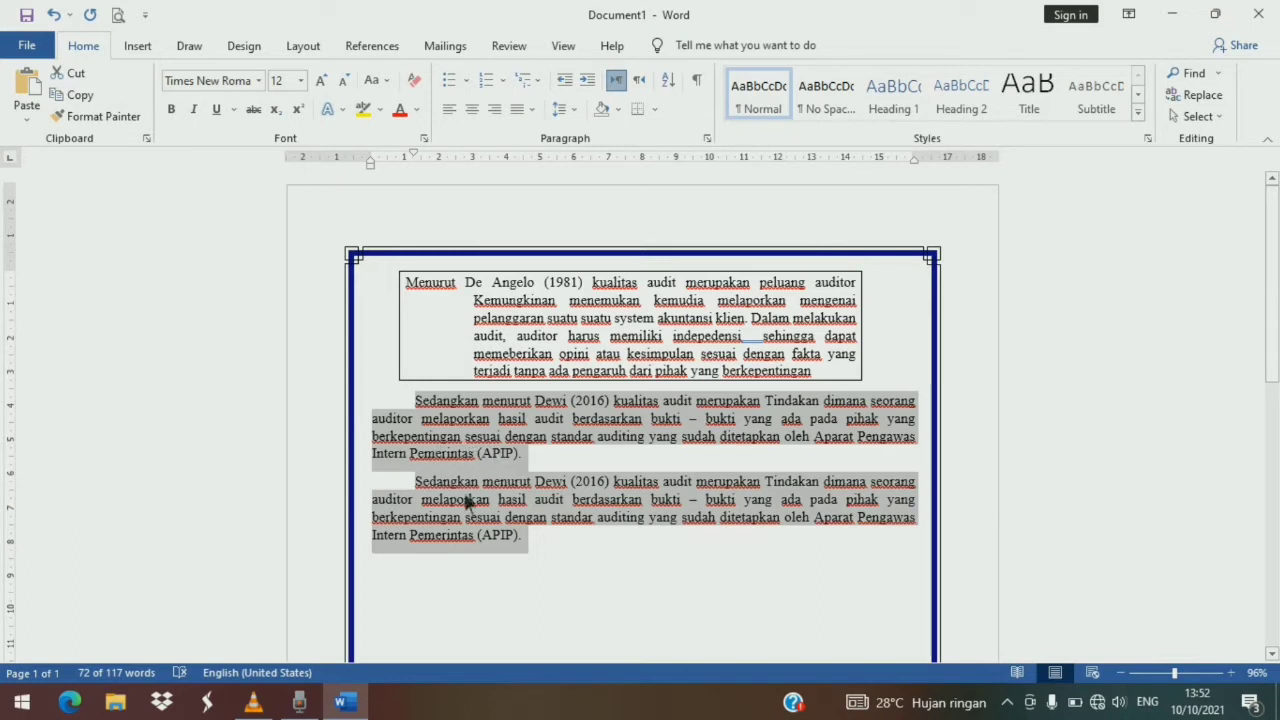
- Delete the duplicated paragraph and its empty line
click(484, 570)
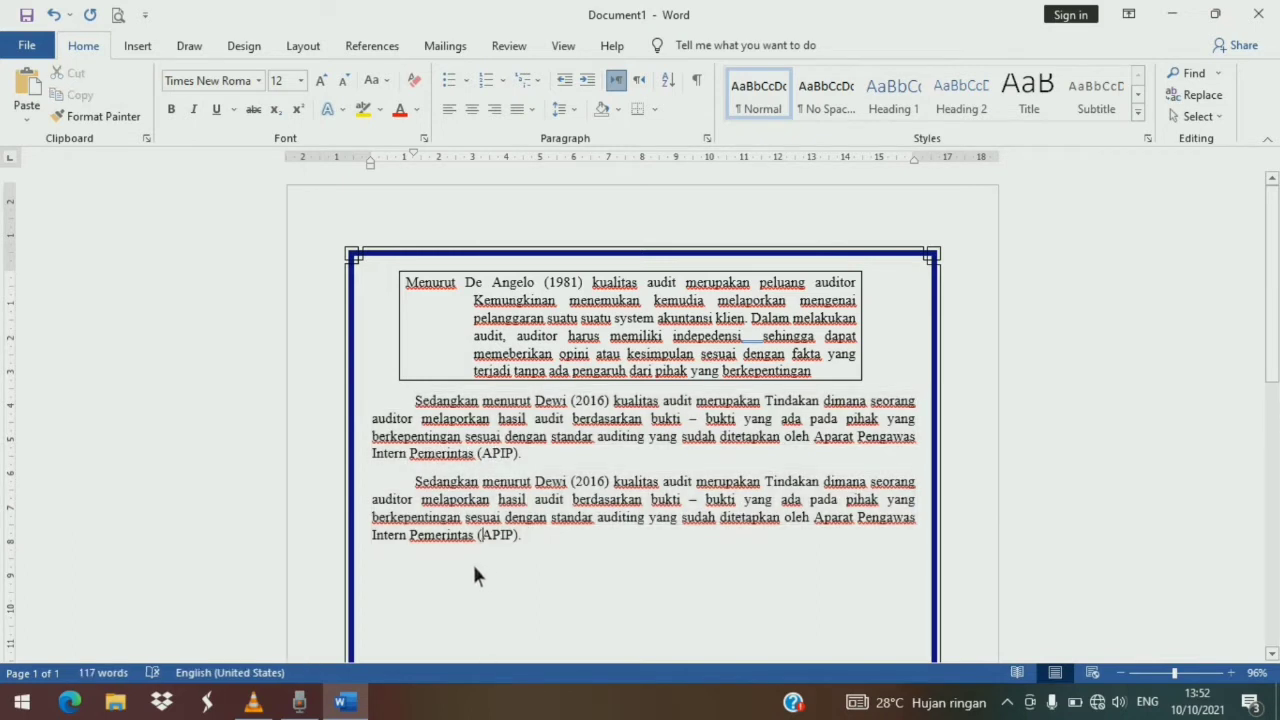
drag(415, 481, 490, 499)
drag(536, 540, 543, 535)
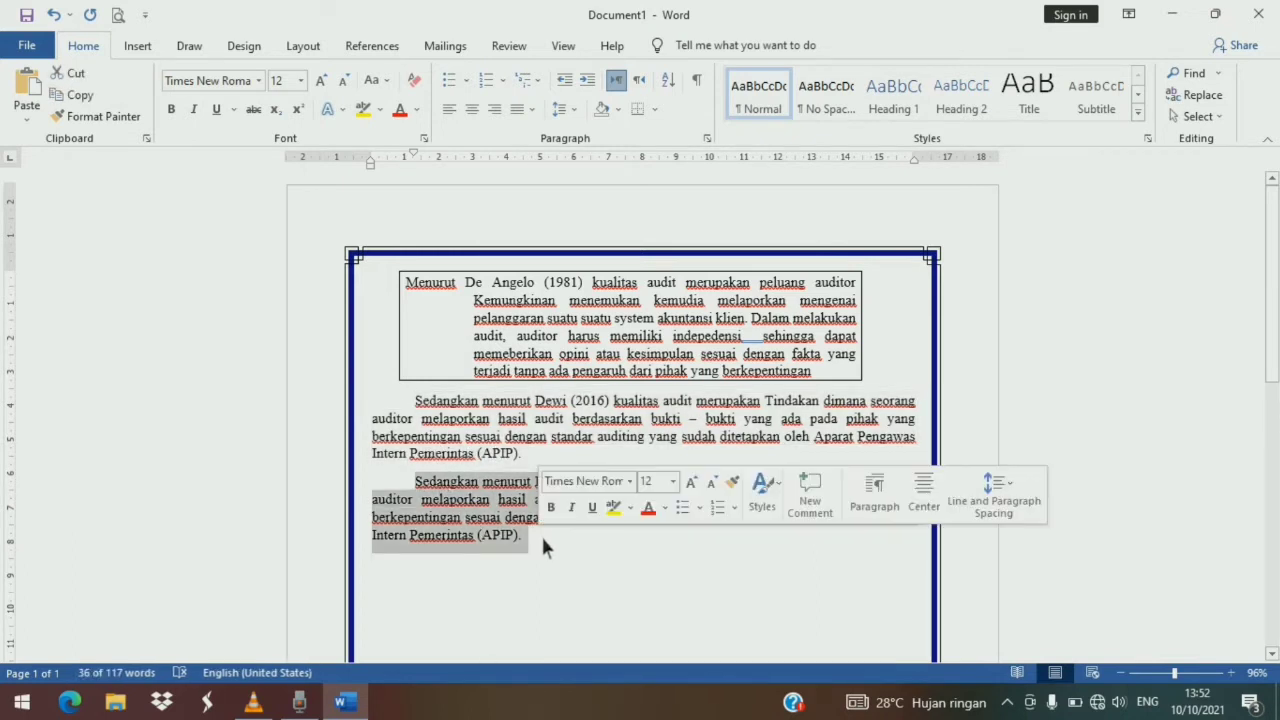
key(Delete)
key(BackSpace)
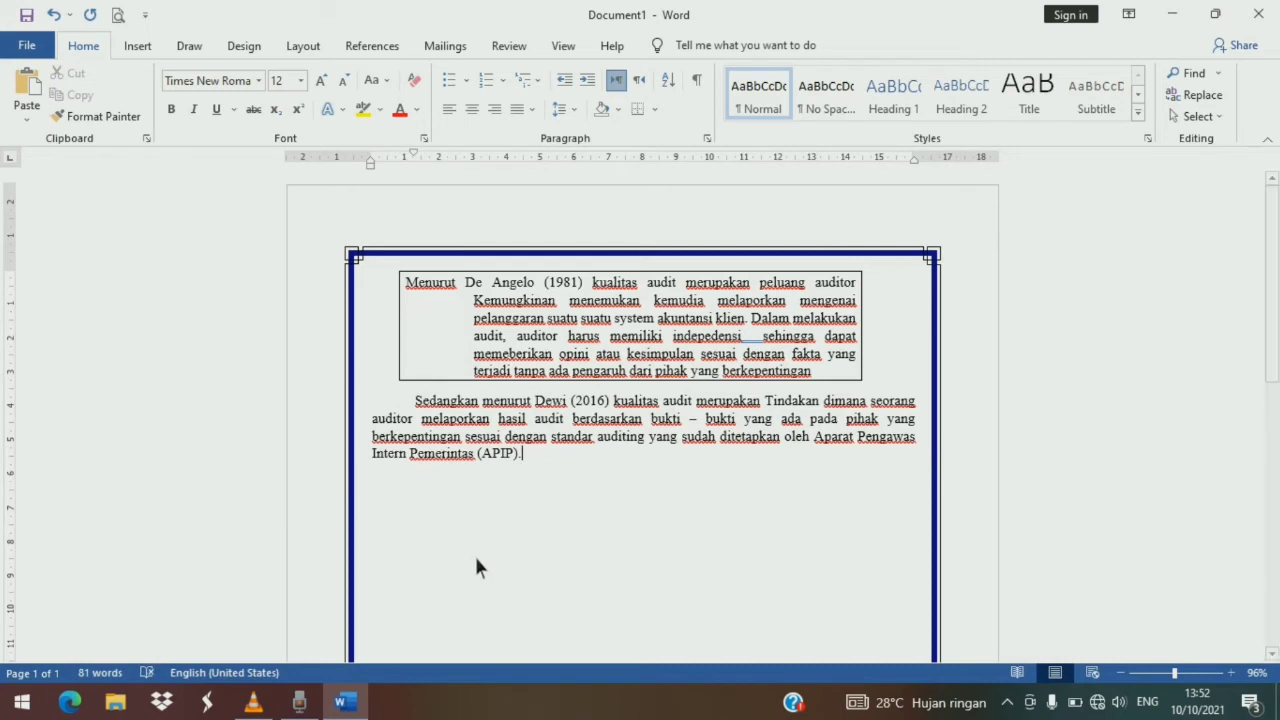
- Apply light gray shading to the second paragraph
drag(415, 400, 541, 465)
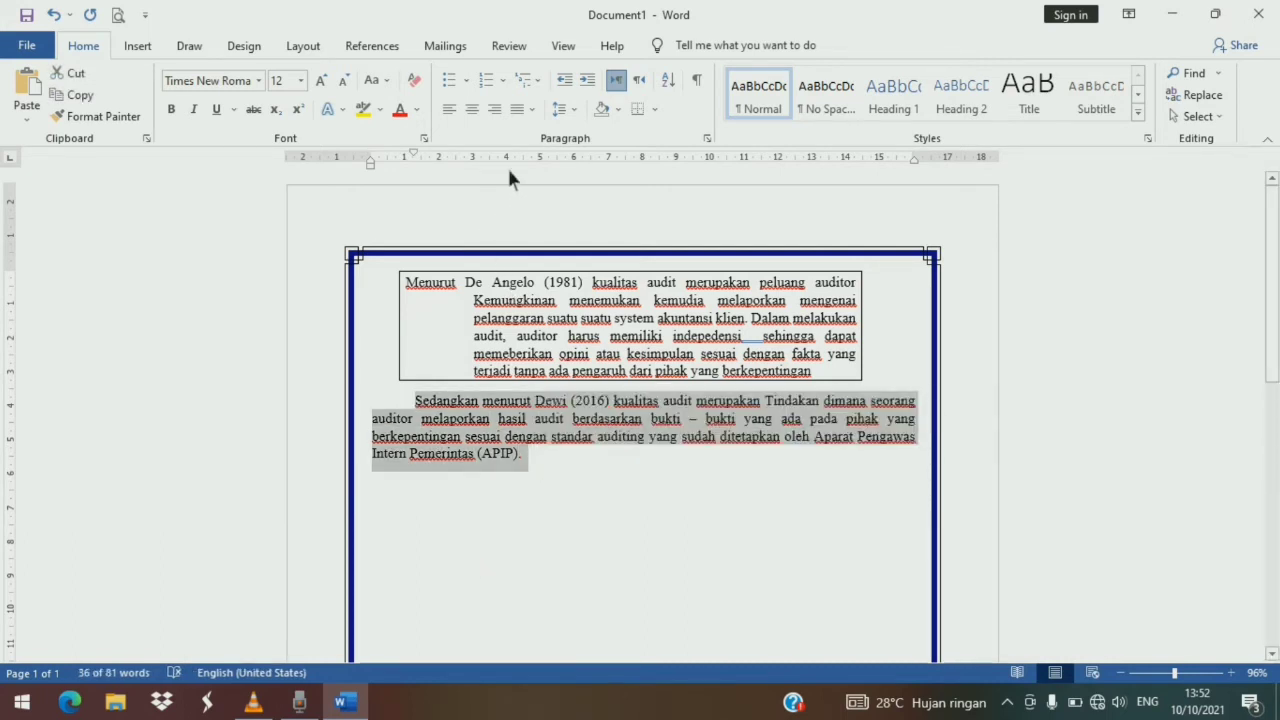
click(617, 110)
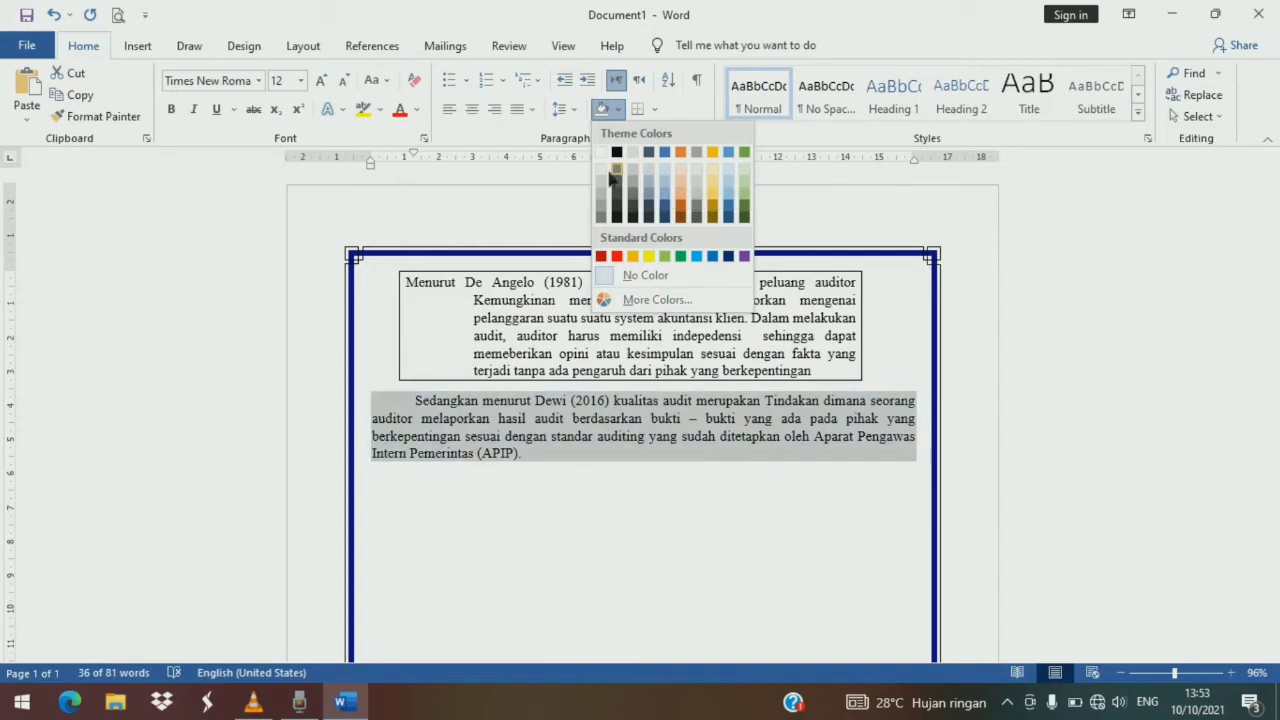
click(606, 167)
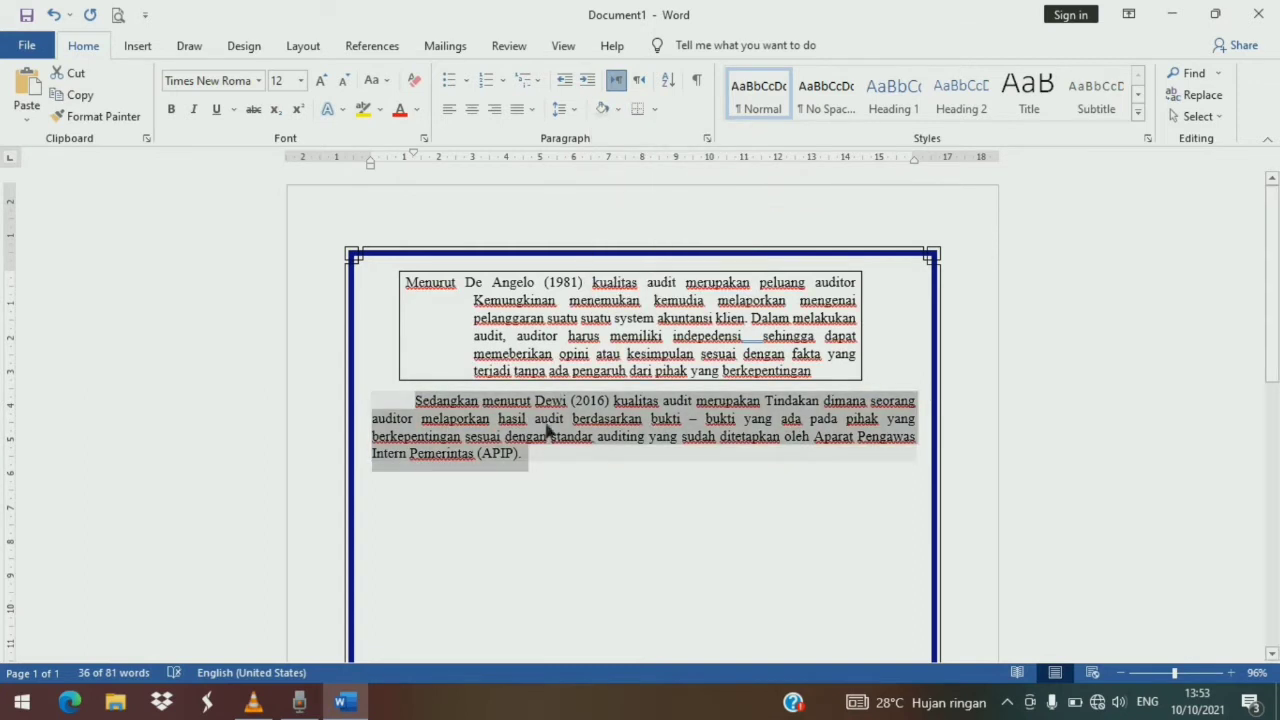
click(532, 493)
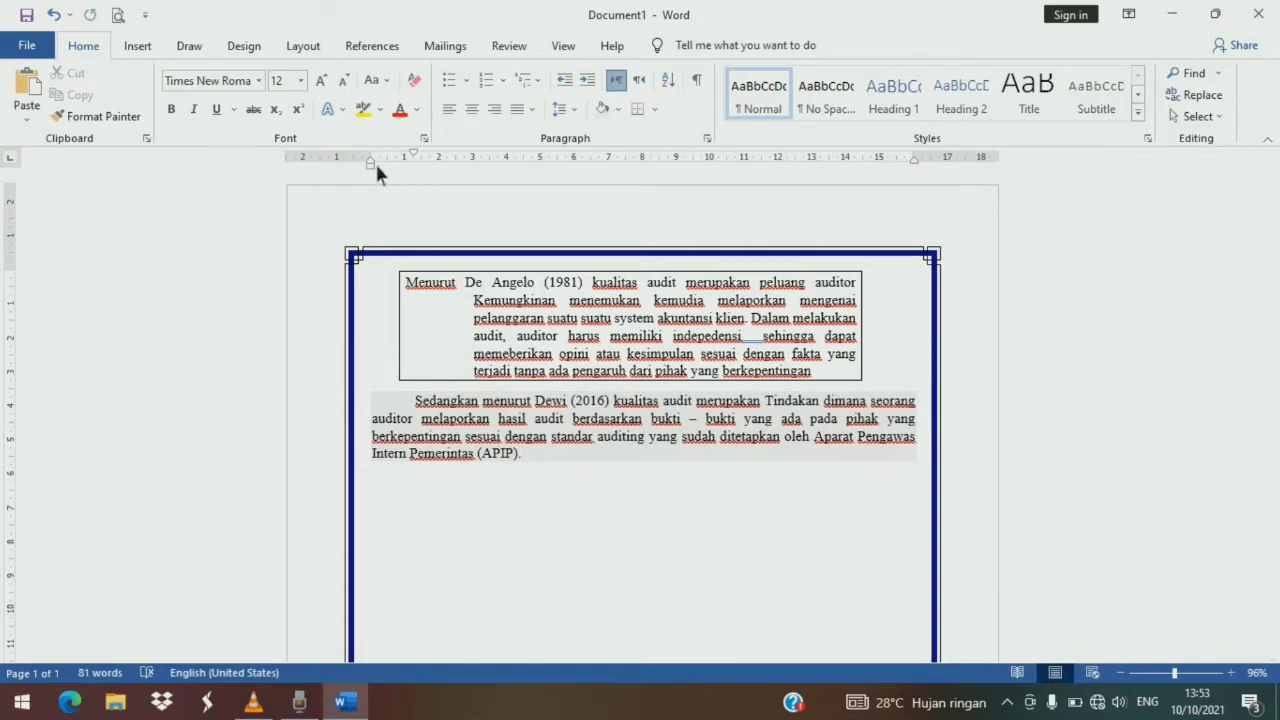
- Set the shaded paragraph's left indent to about 3 cm and its right indent to about 16 cm on the ruler
drag(373, 163, 480, 183)
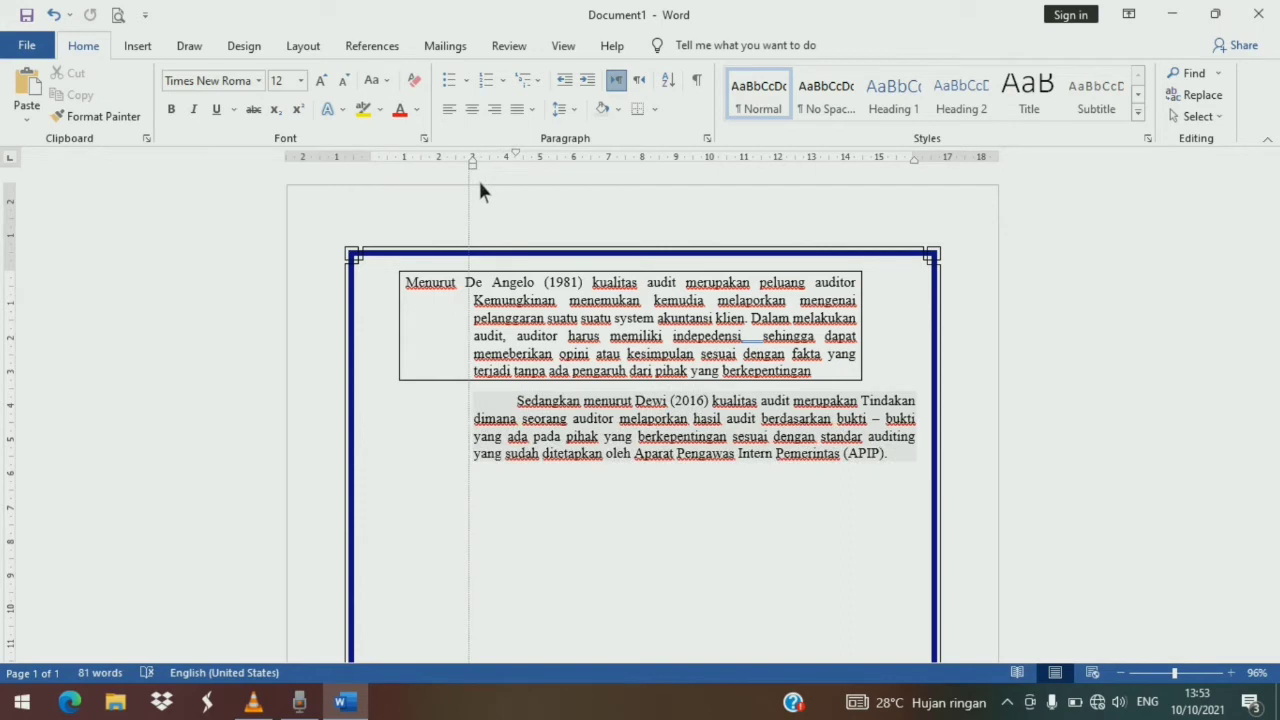
click(918, 158)
drag(921, 160, 911, 173)
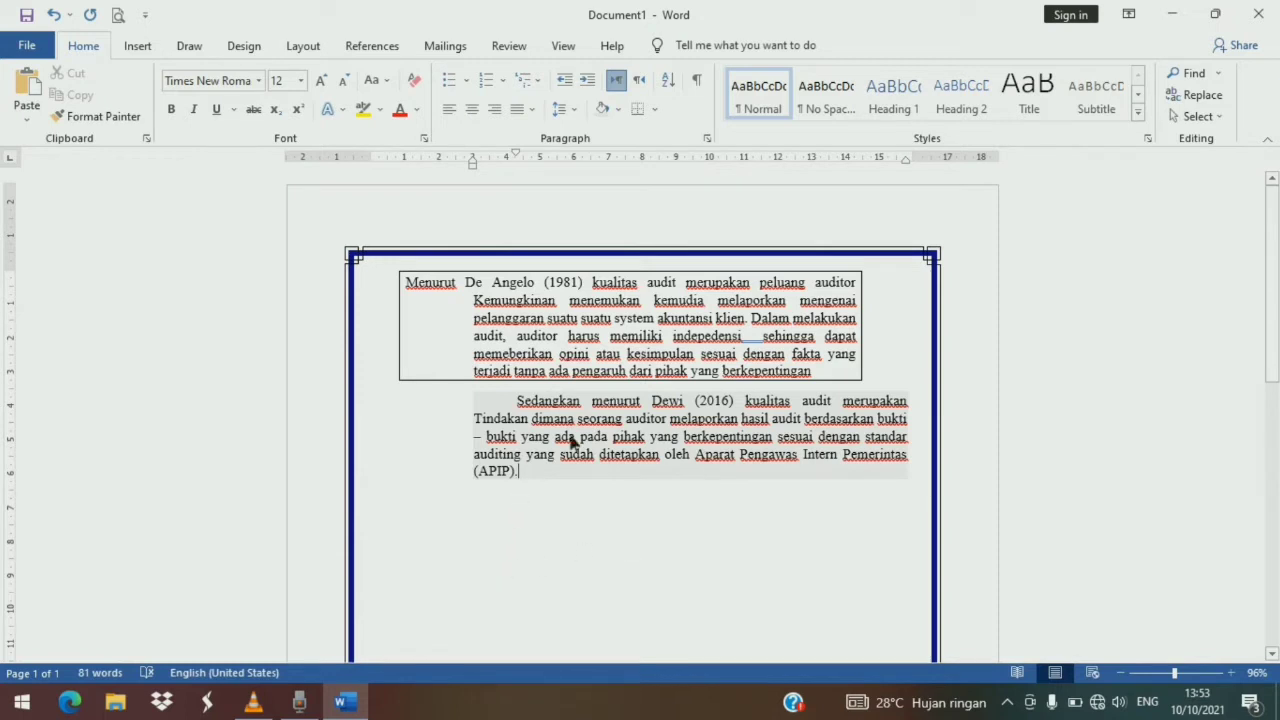
double_click(383, 514)
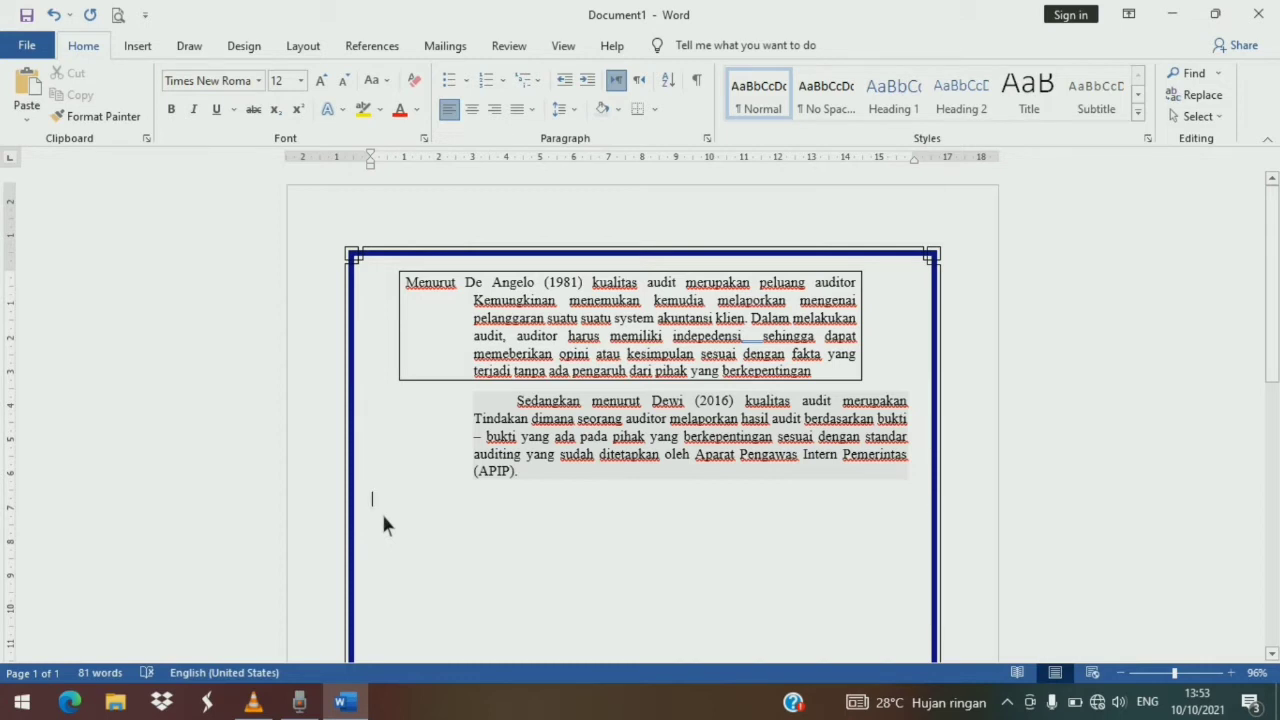
click(364, 48)
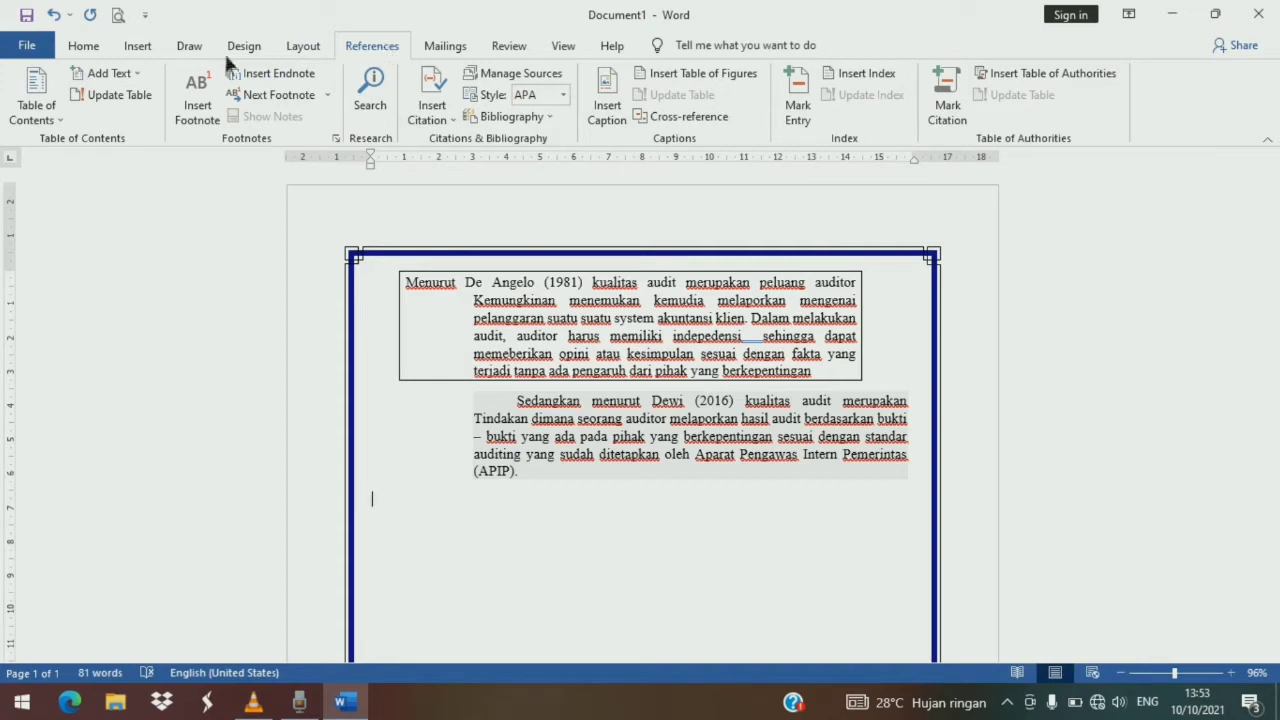
click(52, 112)
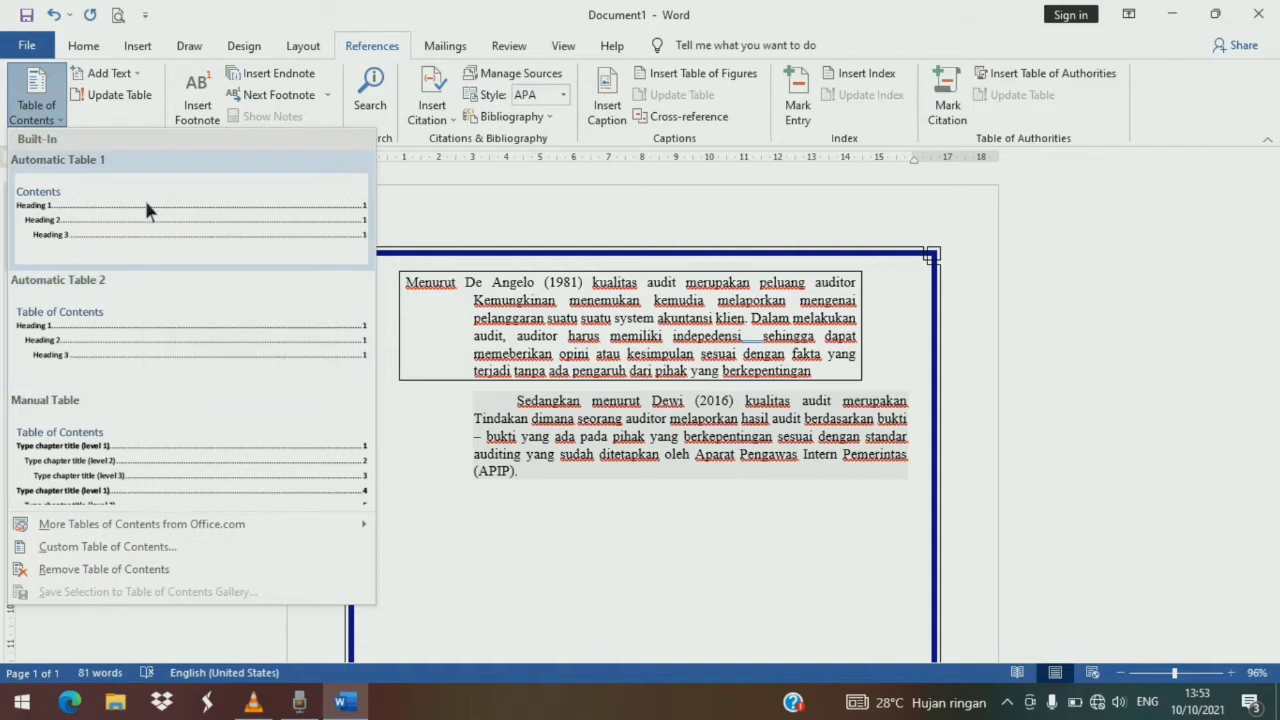
click(447, 204)
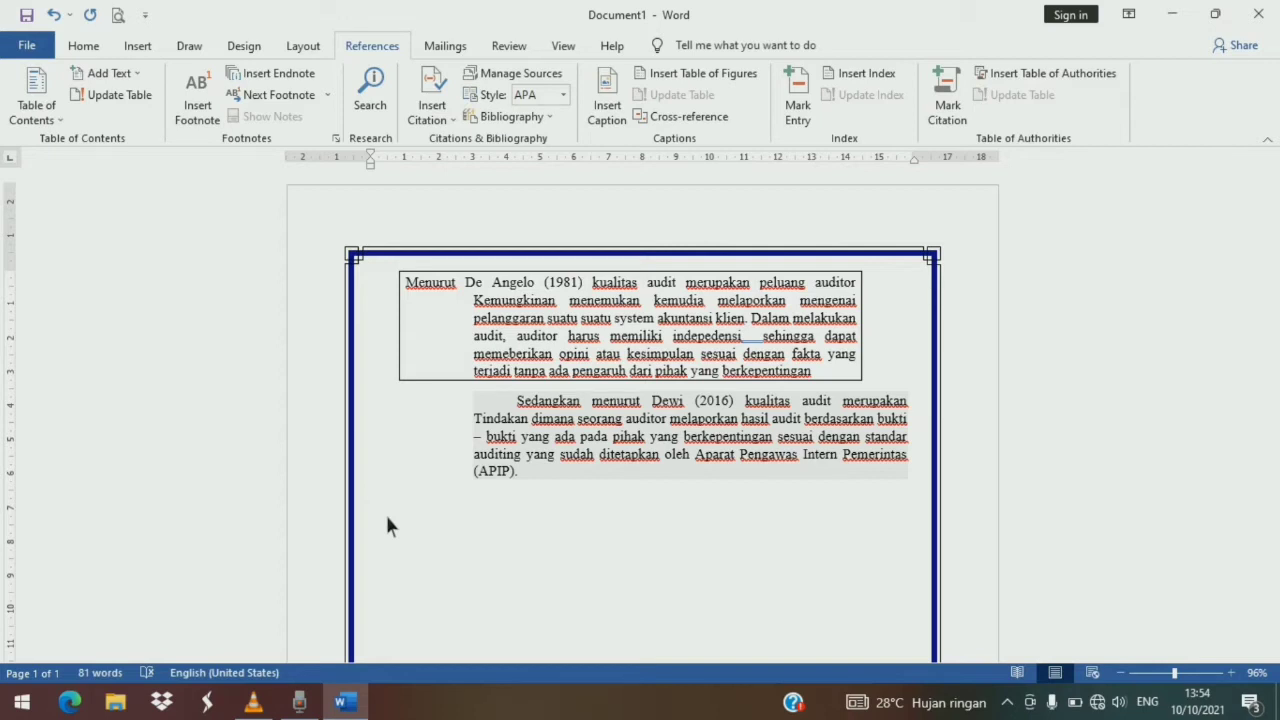
- Type the outline lines 'BAB II. Tinjauan Pustaka', '2.1. Teori Keagenan' and '2.3. Sistem Pengendalian Internal' below the paragraphs
text(. Tinjauan Pustaka)
key(Return)
text(2.1. Teori Keagenan)
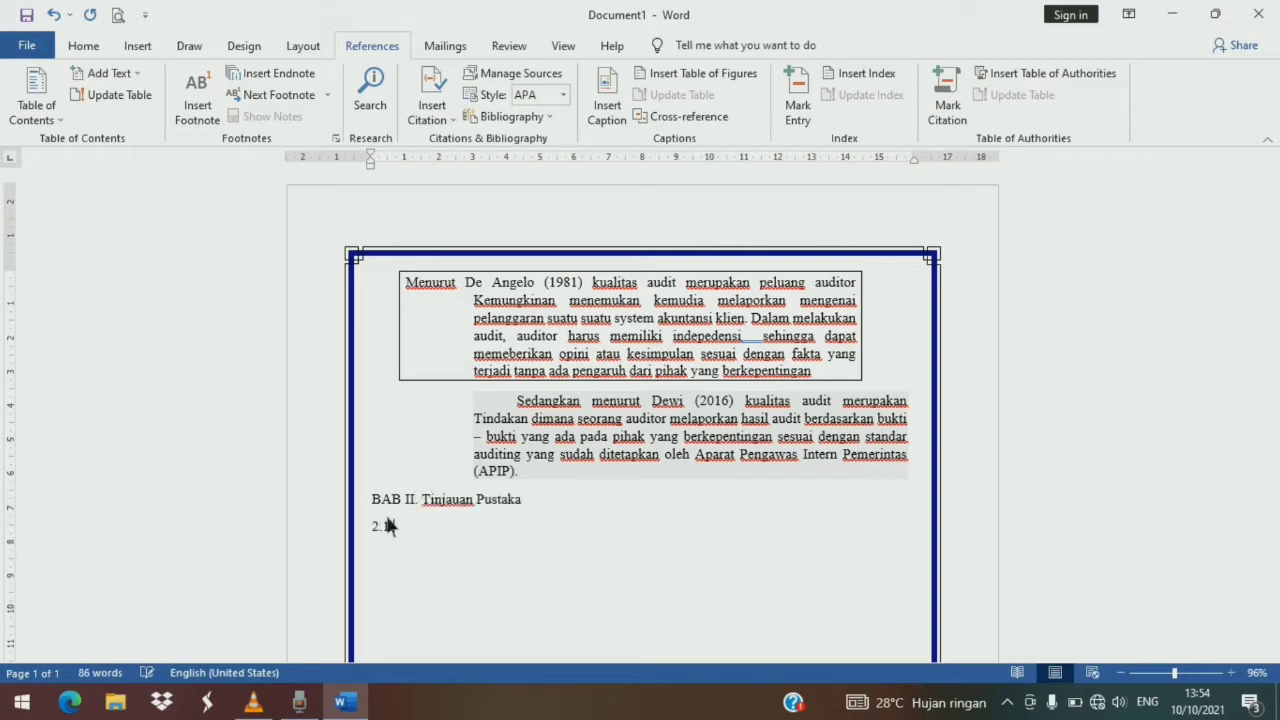
key(Return)
text(2.3. Sistem Pengendalian Internal)
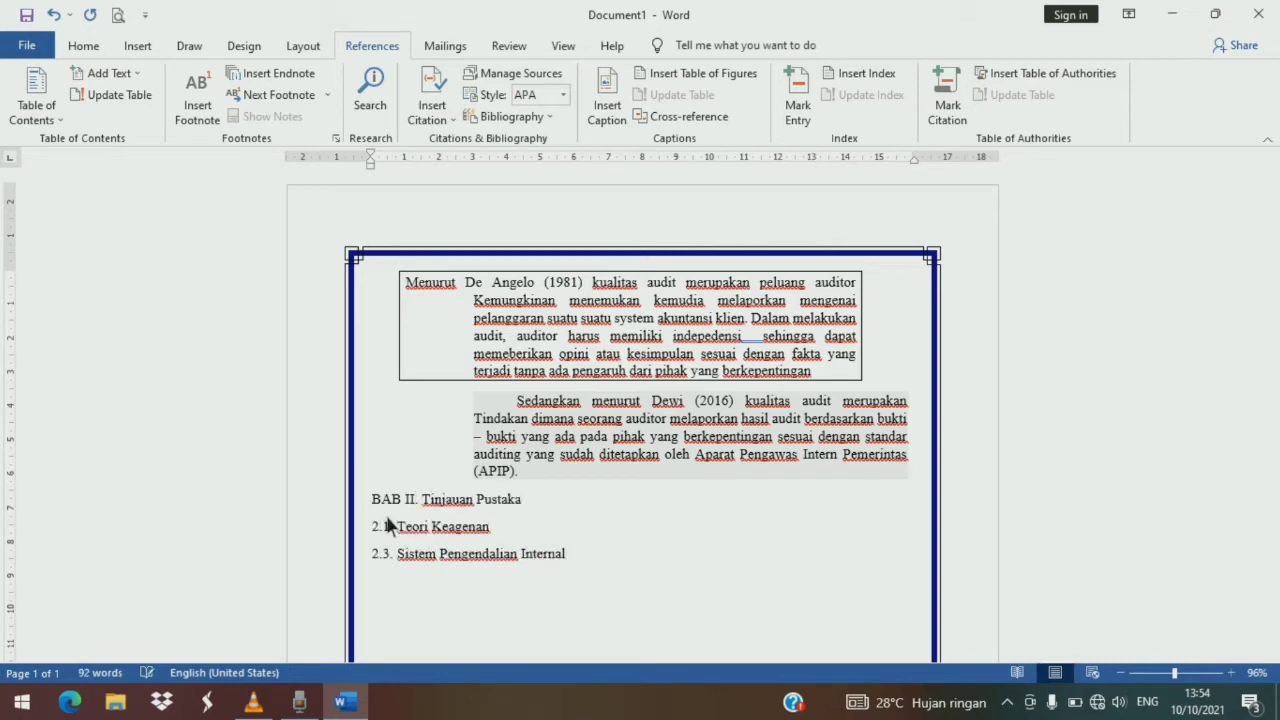
- Add the lines '2.3.1. Penelitian Terdahulu' and '2.3.2. Pengembangan Hipotesis' to the outline
key(Return)
text(2.3.1. Penelitian Terdahulu)
key(Return)
text(2.3.2. Pengembang)
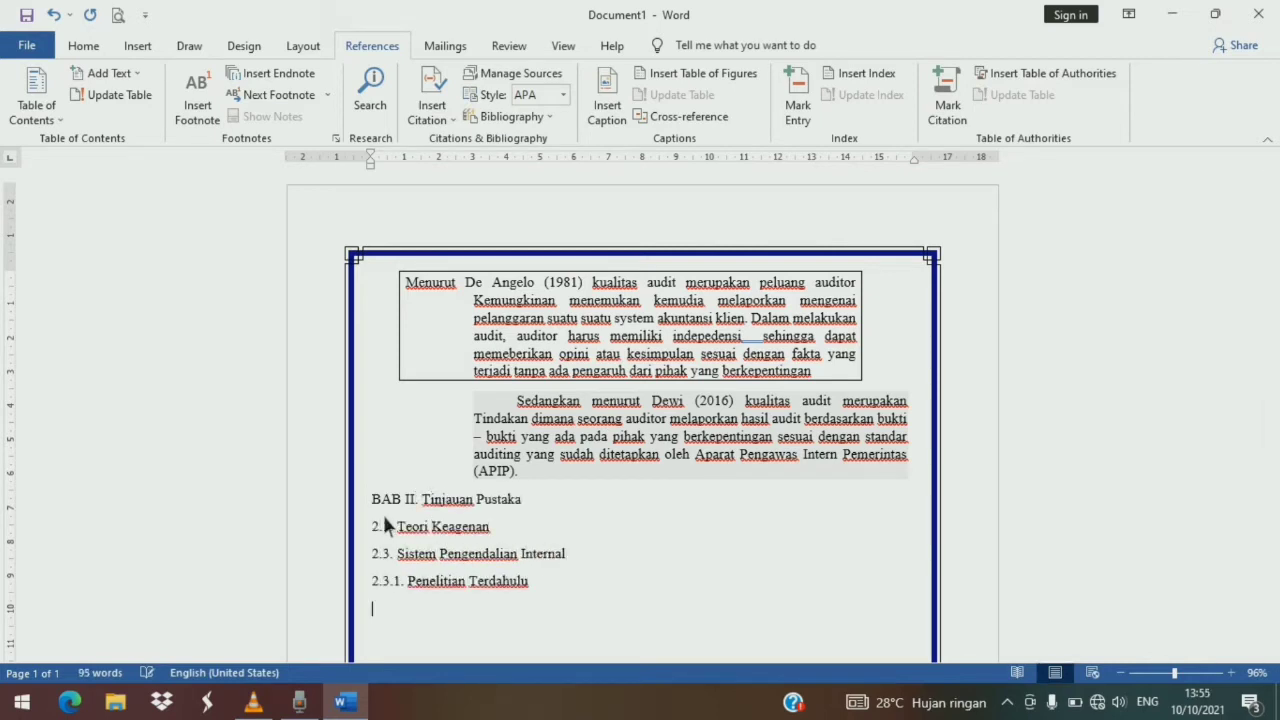
text(an Hipotesis)
key(Return)
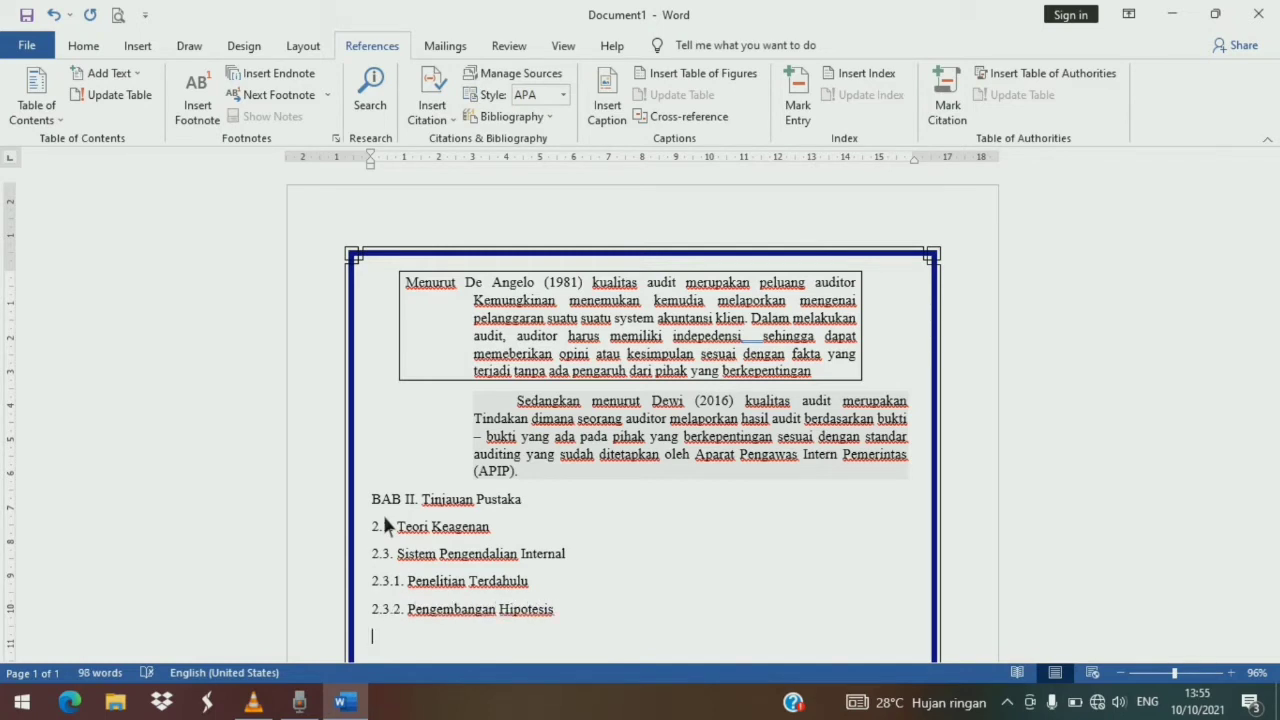
- Add '2.3.2.1. SPI dan Tingkat Pengungkapan Laporan Keuangan' and '2.3.2.2. Kepatuhan Terhadap Perundang - Perundangan' to the outline
text(2.3.2.1. SPI dan Tingkat)
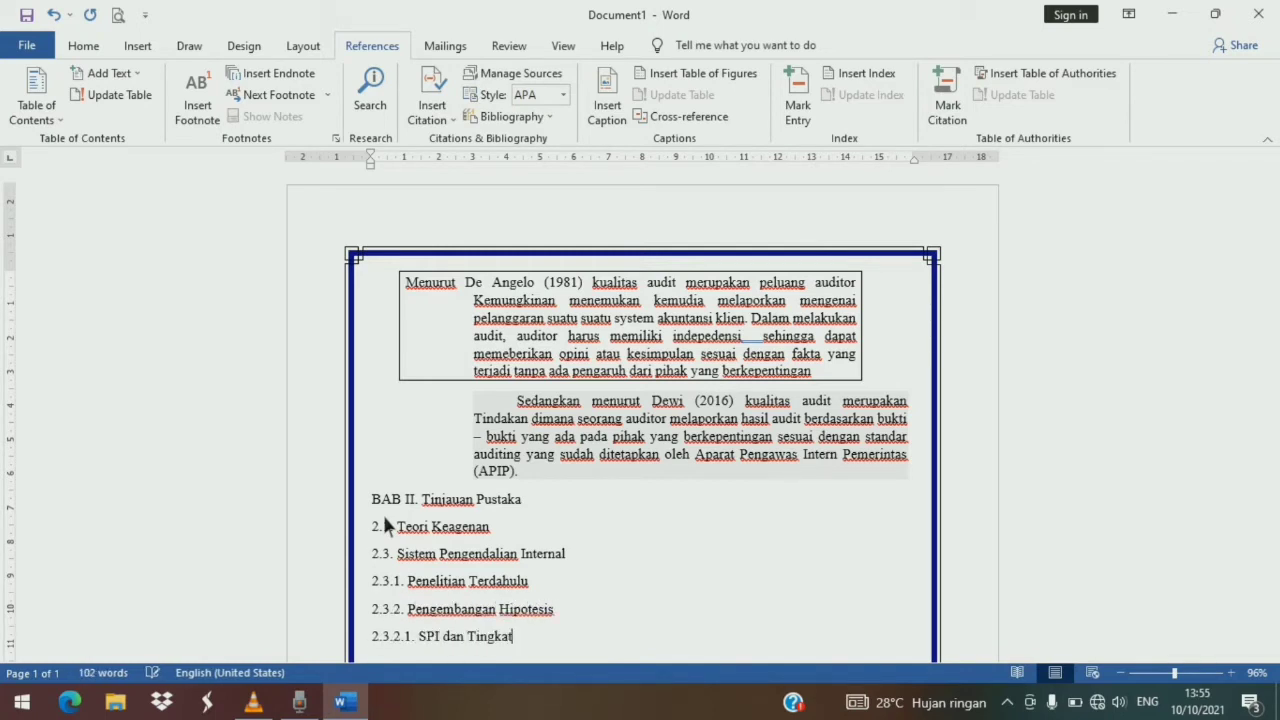
text( Pengungkapan Laporan Keuangan)
key(Return)
text(2.3.2.2. Kepq)
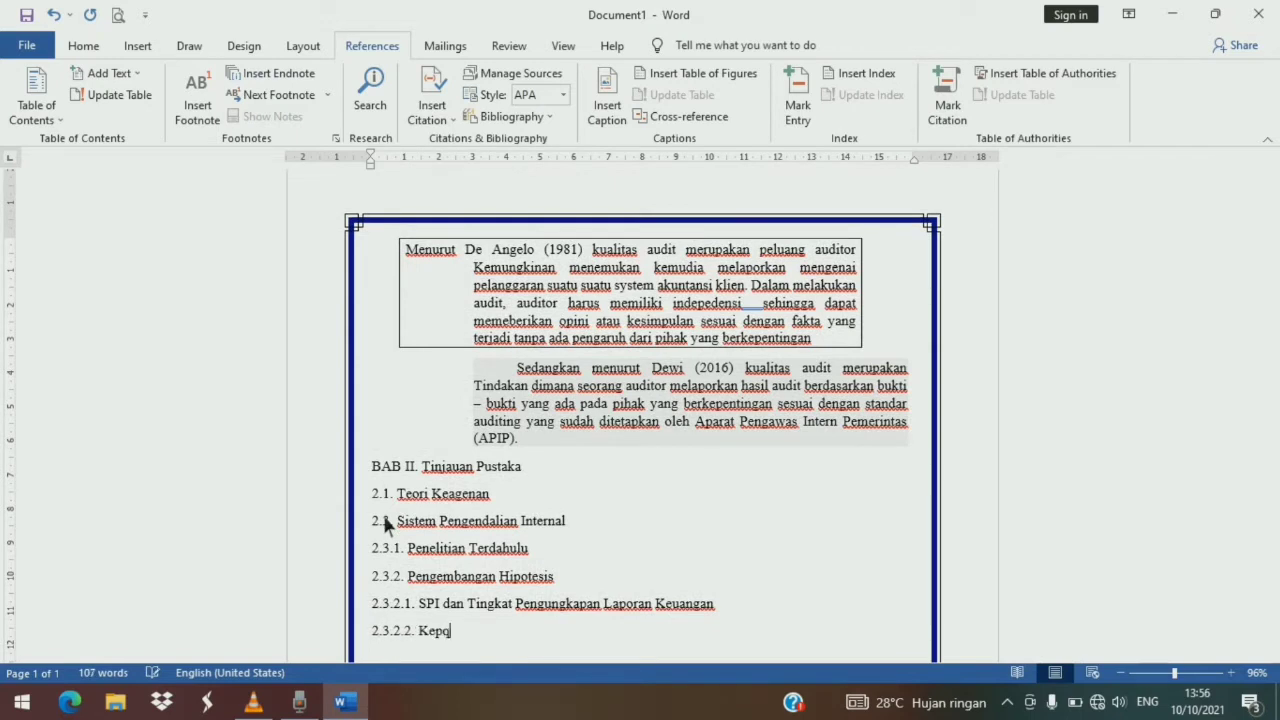
key(BackSpace)
text(atuhan Terhadap Perundang - Perundangan)
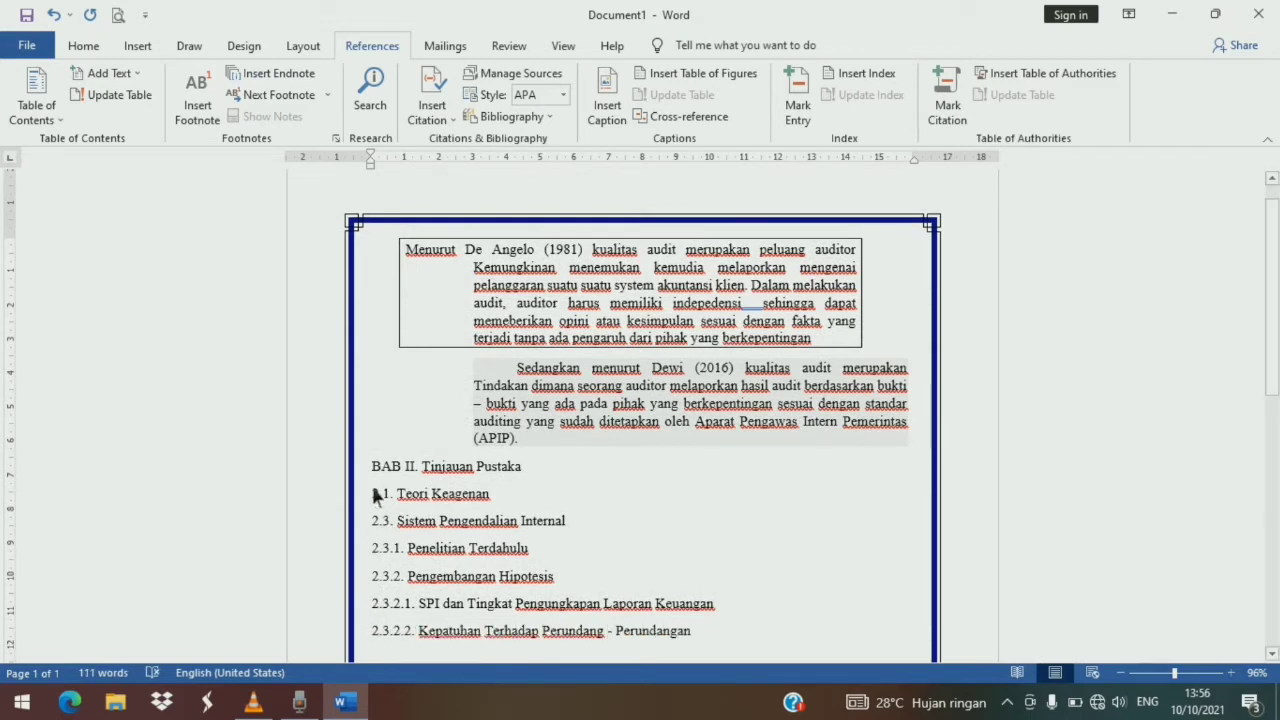
- Remove the space after paragraph and set 1.15 line spacing for the chapter II outline lines
scroll(490, 393, down, 1)
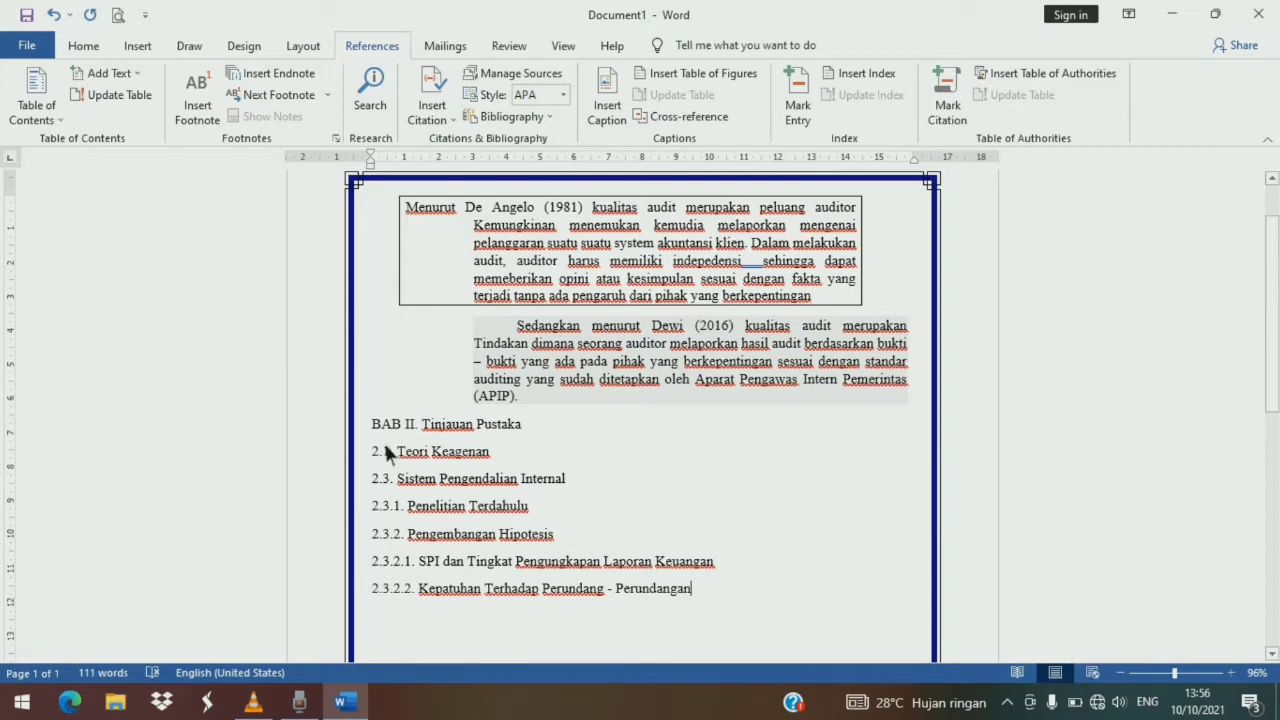
drag(376, 426, 711, 588)
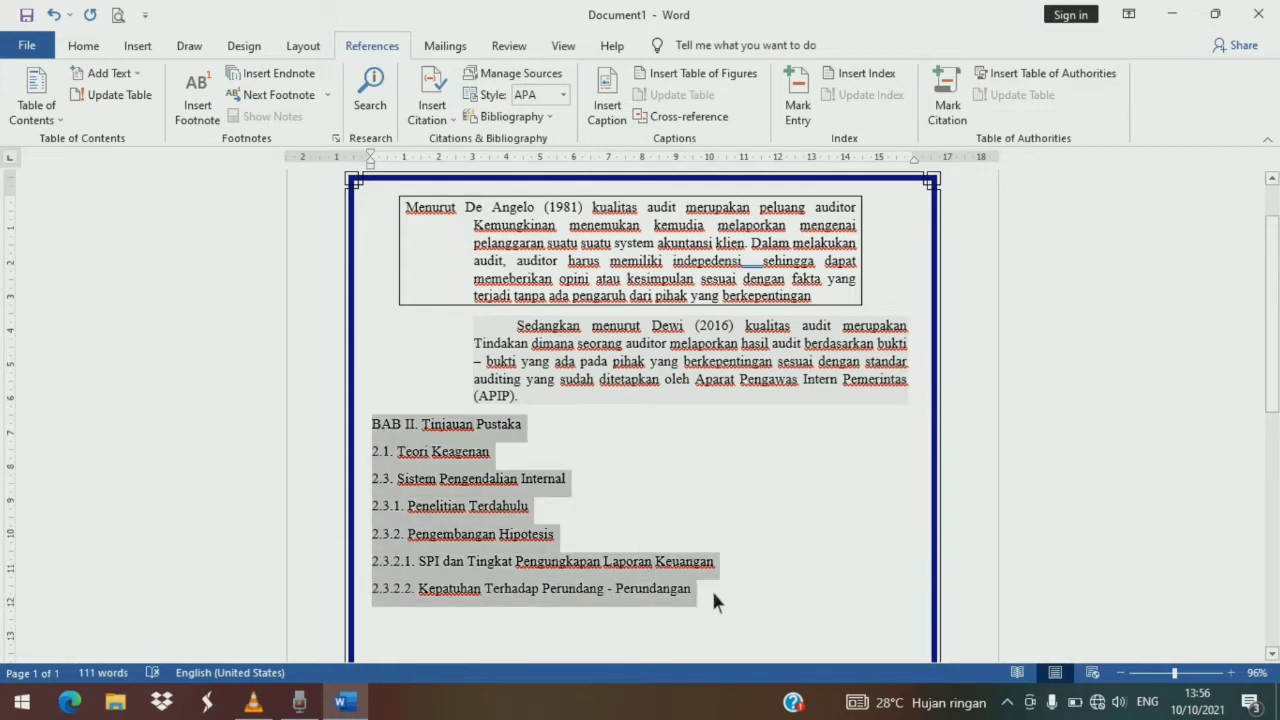
click(84, 45)
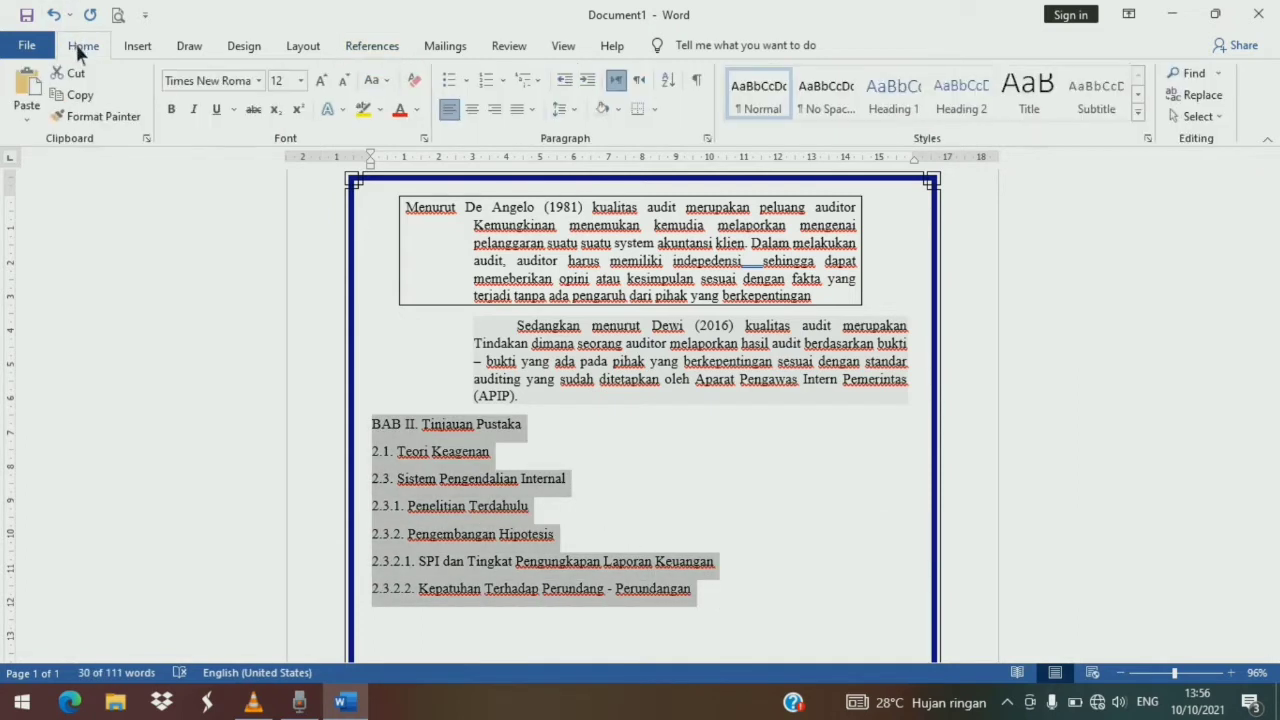
click(574, 110)
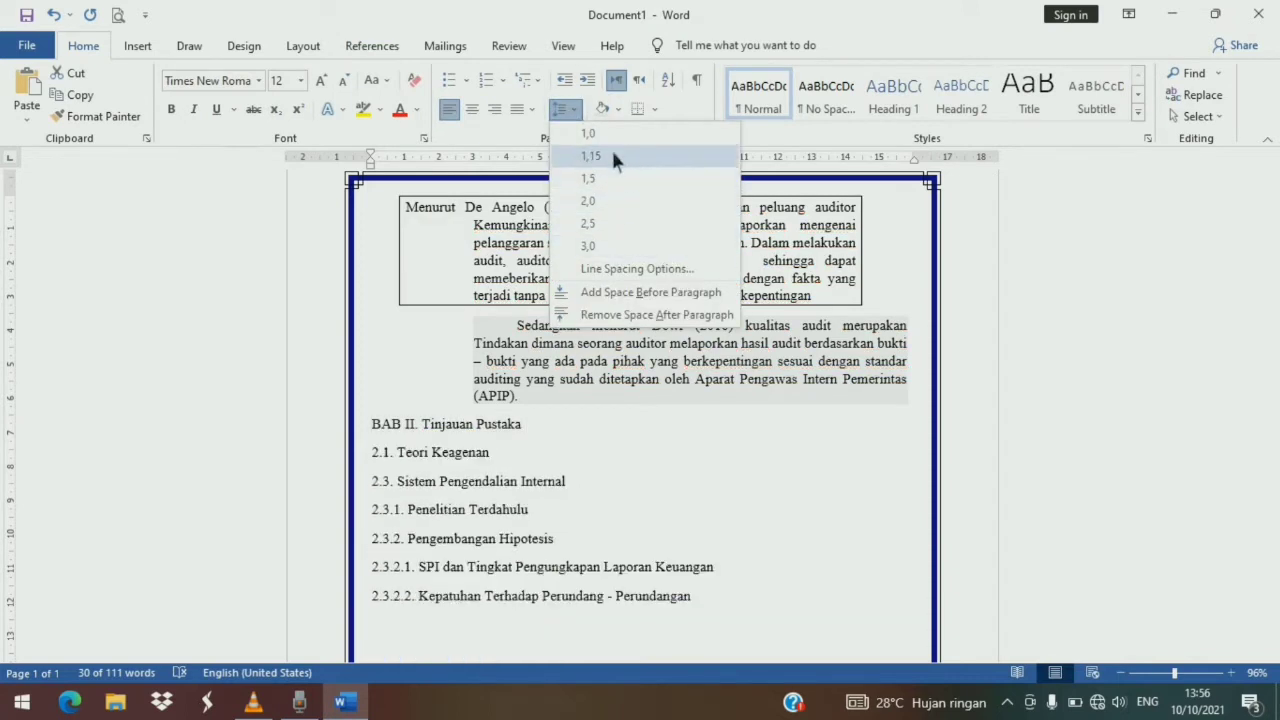
click(655, 314)
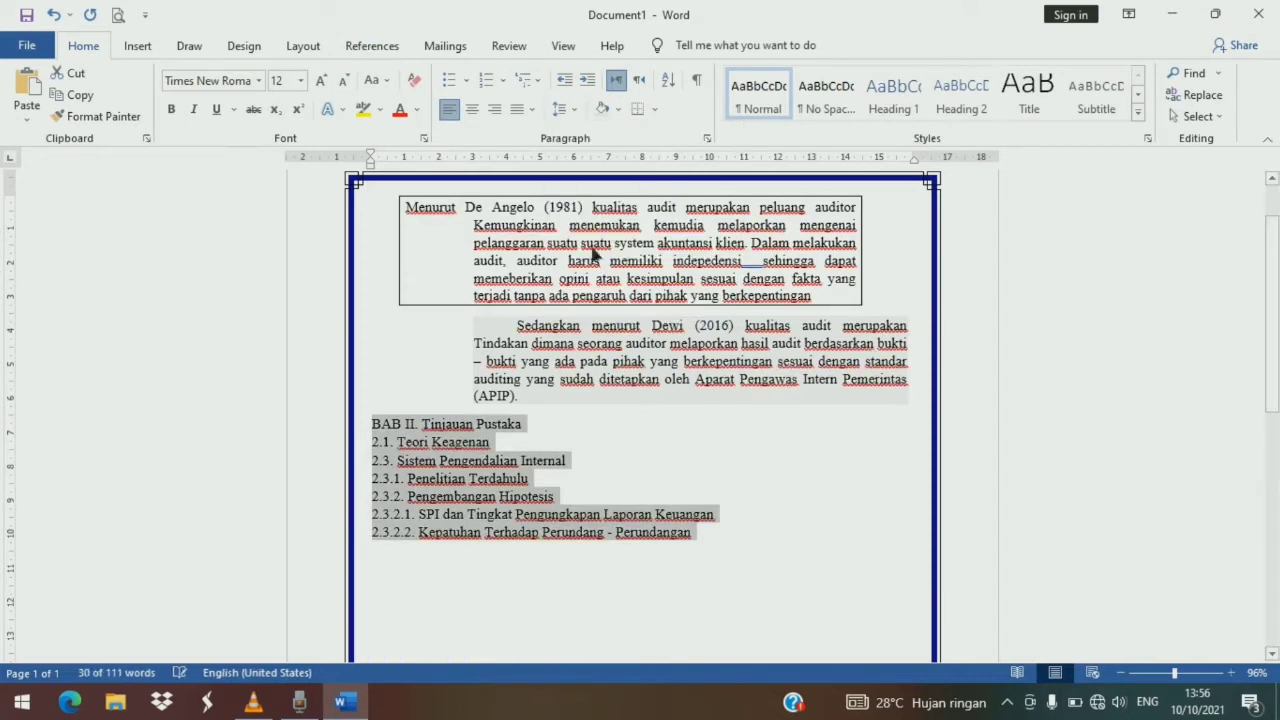
click(579, 109)
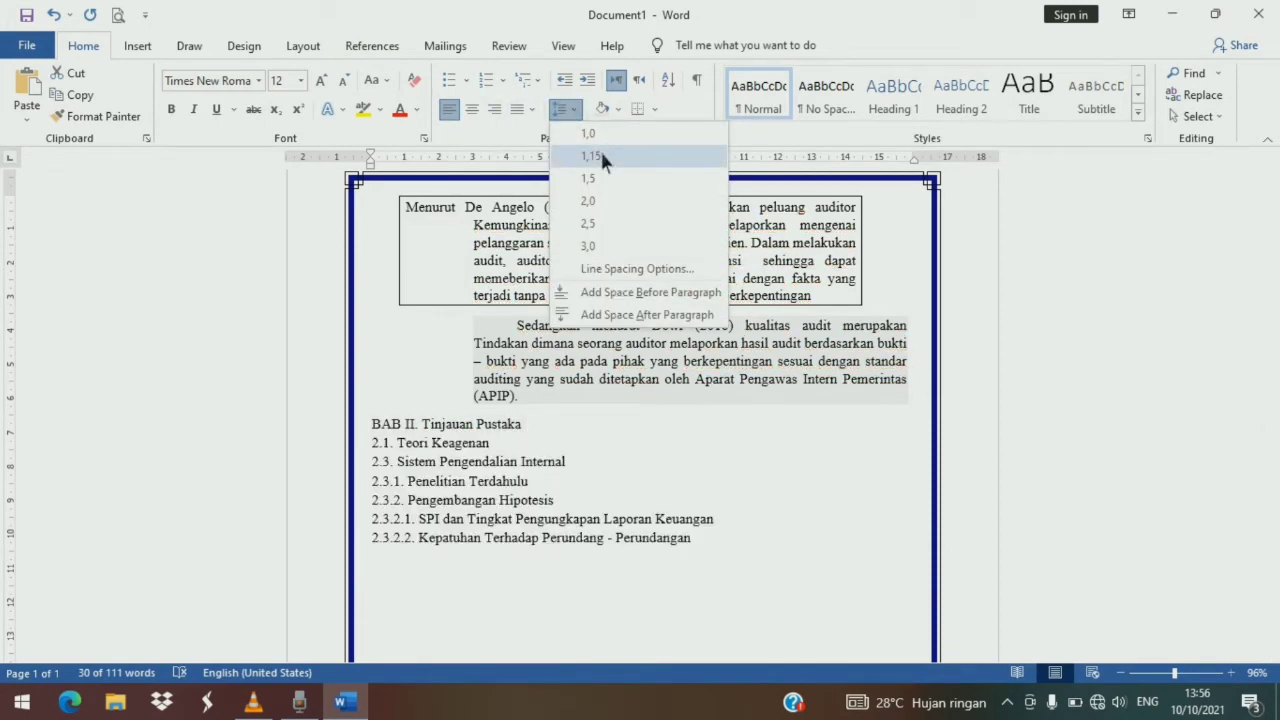
click(601, 156)
click(668, 453)
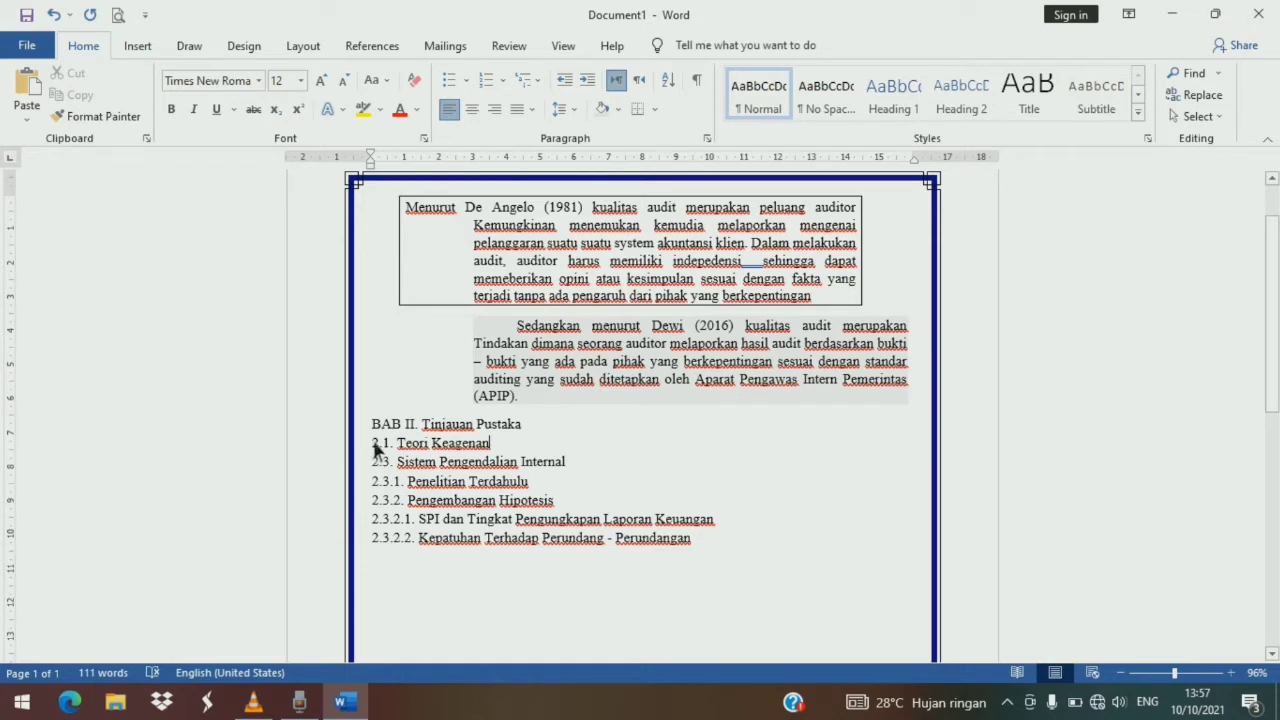
- Set left tab stops at about 0.75 cm and 2 cm for the outline lines below the chapter title
drag(373, 444, 720, 557)
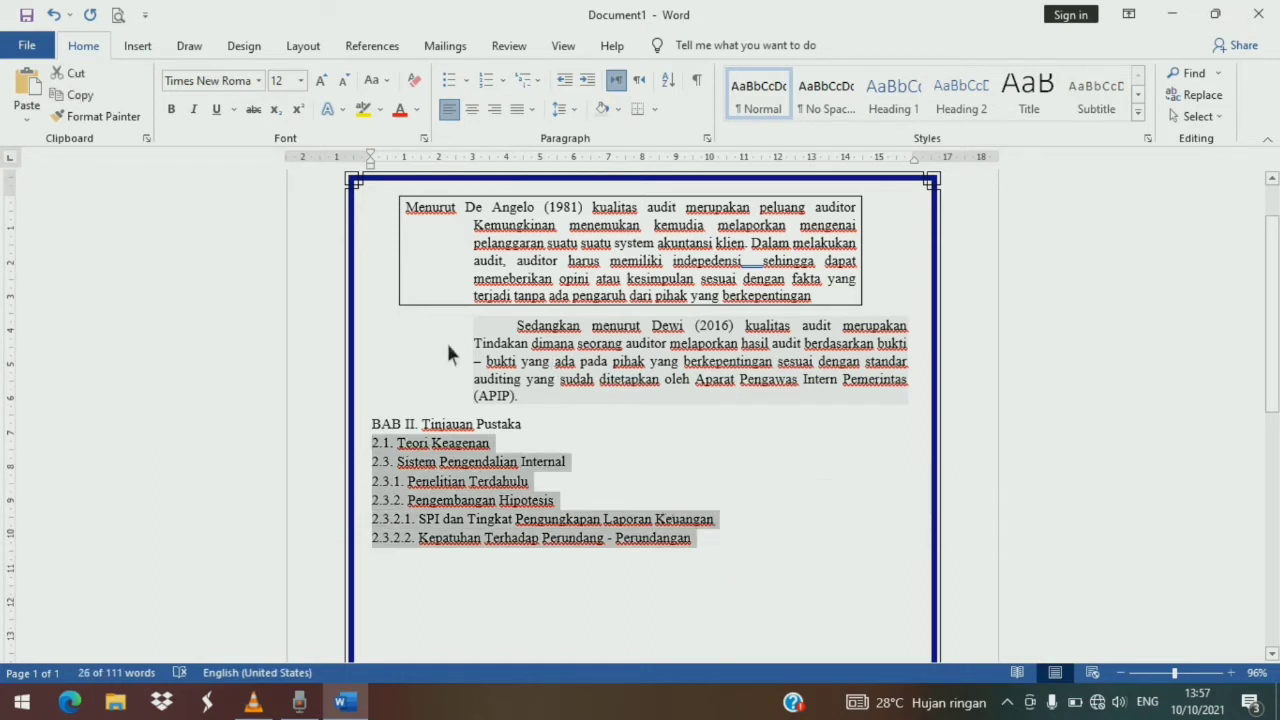
click(405, 174)
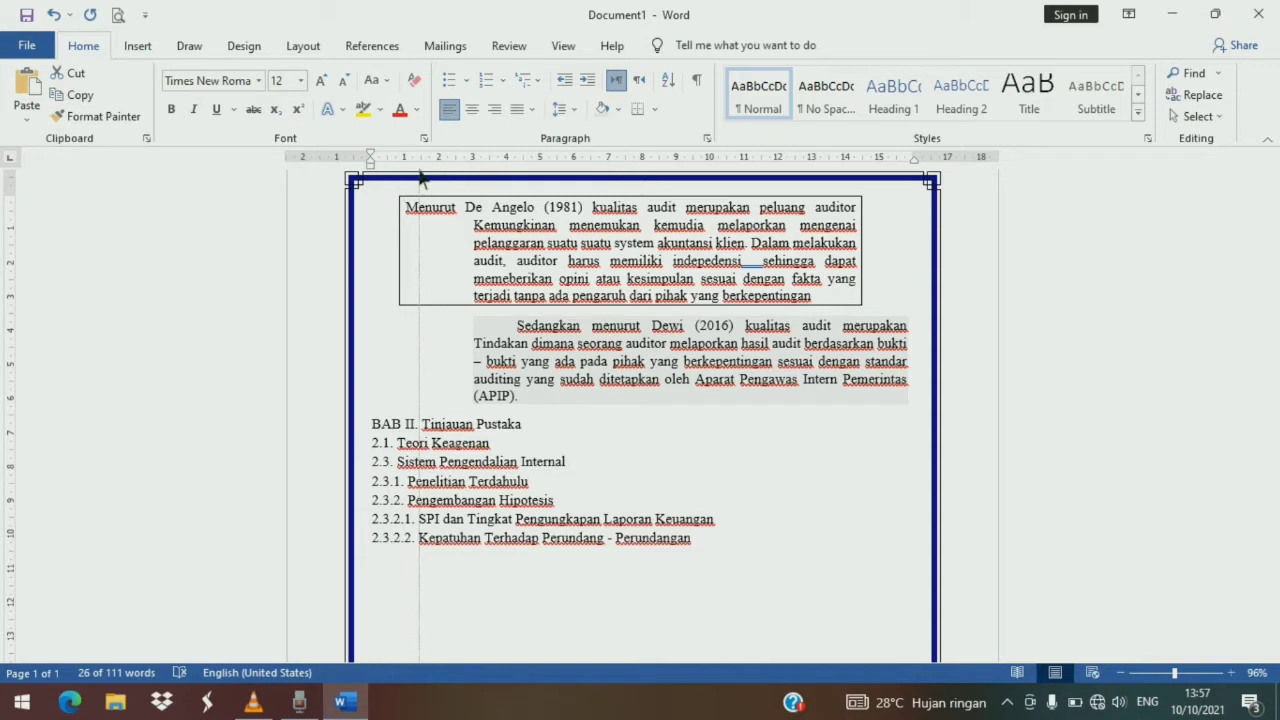
mouse_move(419, 173)
mouse_down()
mouse_move(406, 166)
mouse_move(448, 172)
mouse_up()
click(420, 497)
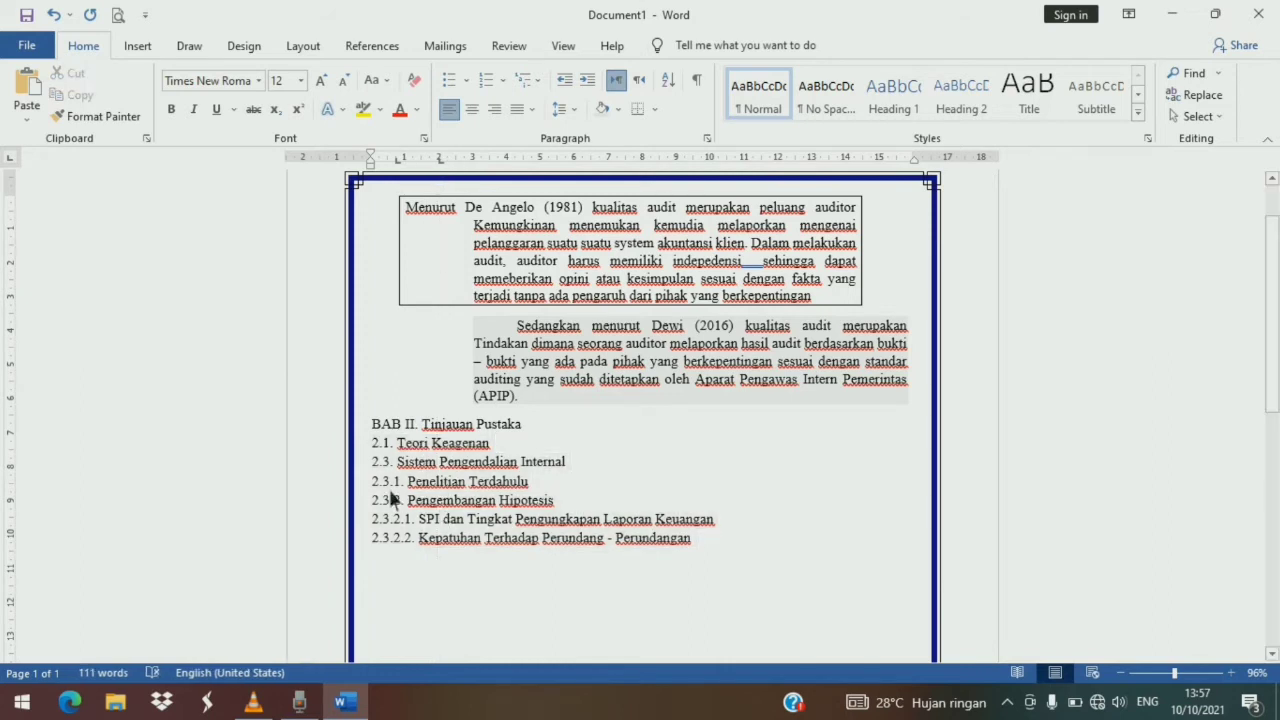
- Indent the 2.3.1 and 2.3.2 lines one tab level and the 2.3.2.1 and 2.3.2.2 lines two tab levels
click(377, 487)
key(Tab)
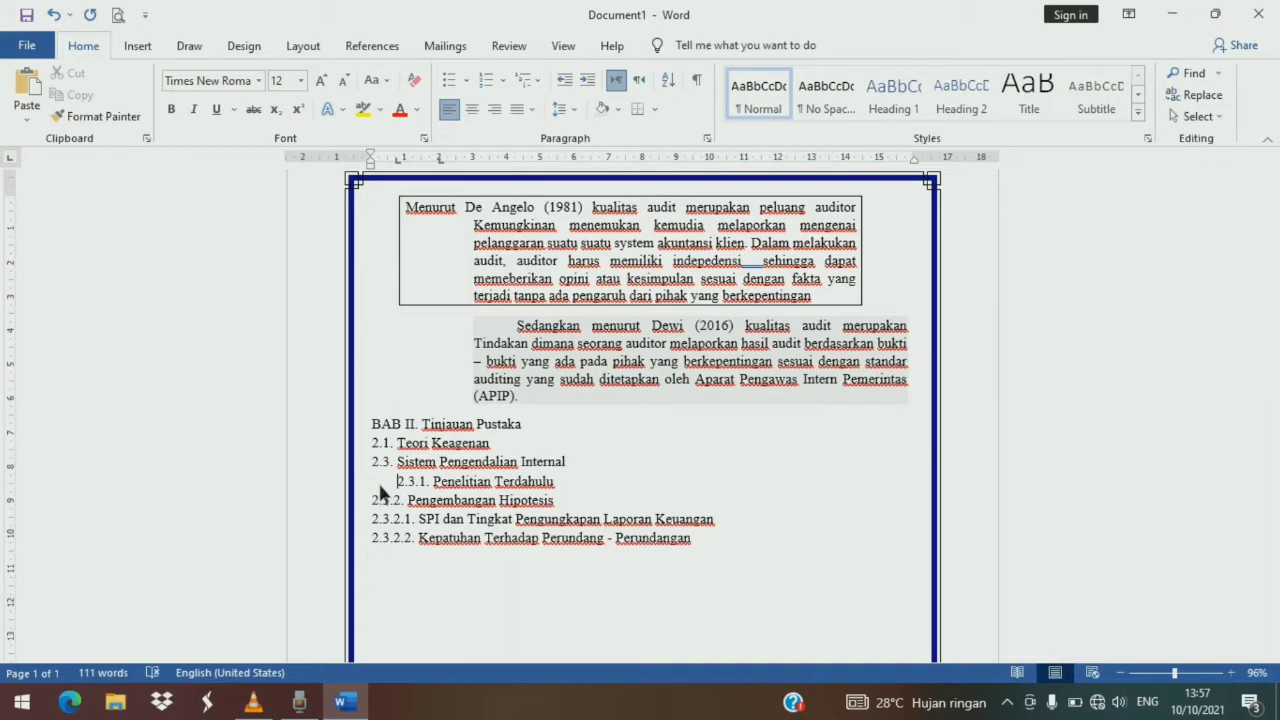
click(379, 503)
key(Tab)
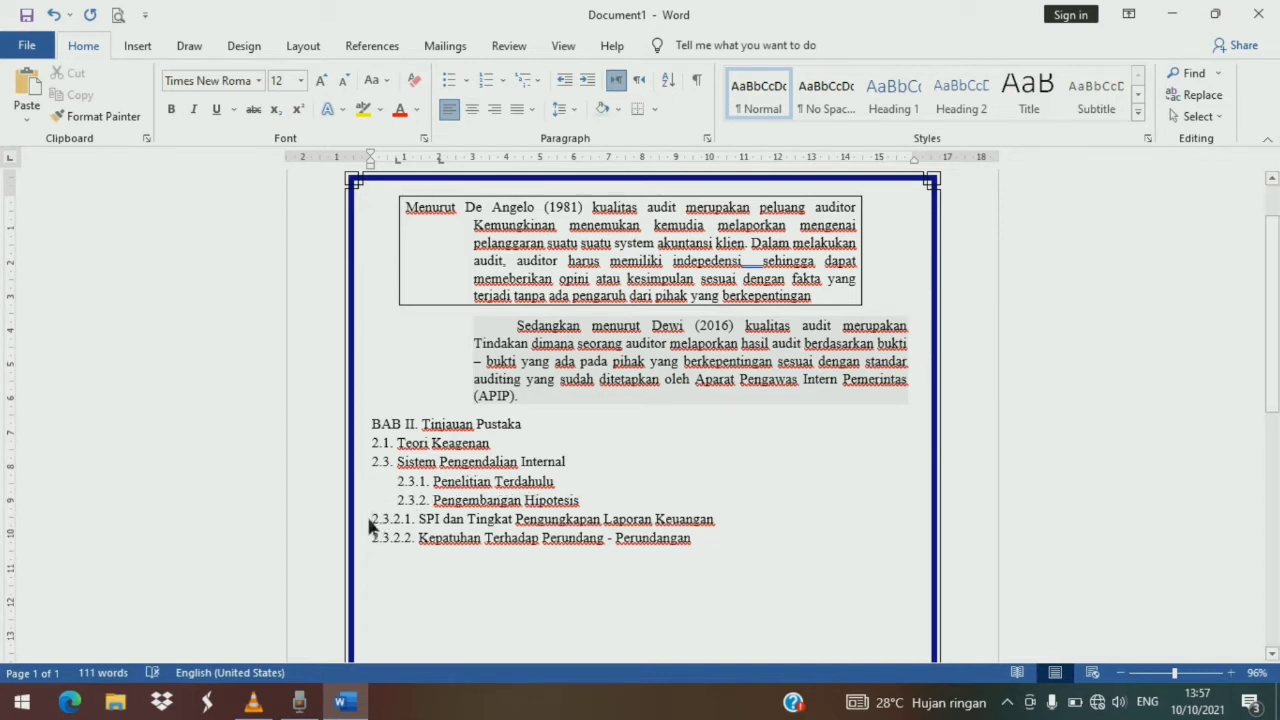
key(Tab)
key(Tab)
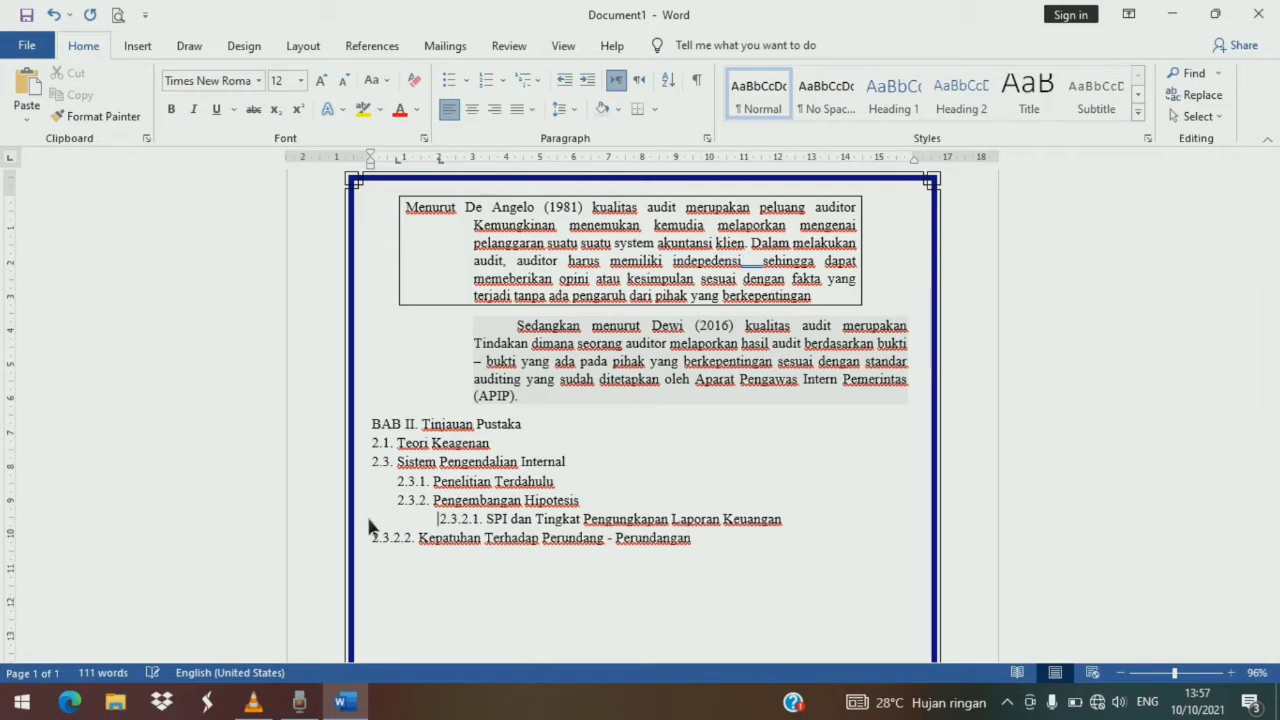
click(372, 535)
key(Tab)
key(Tab)
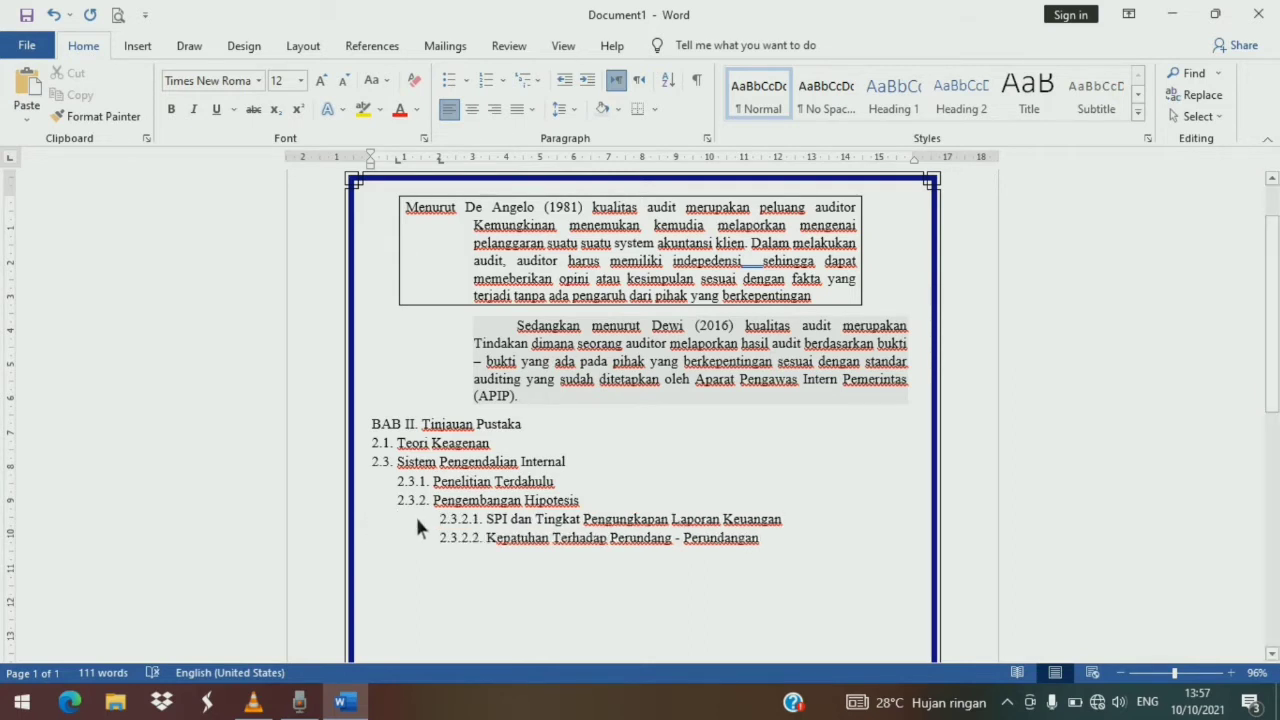
- Move the tab stop for the 2.3.2.1 and 2.3.2.2 lines to about 1.9 cm on the ruler
drag(445, 527, 795, 542)
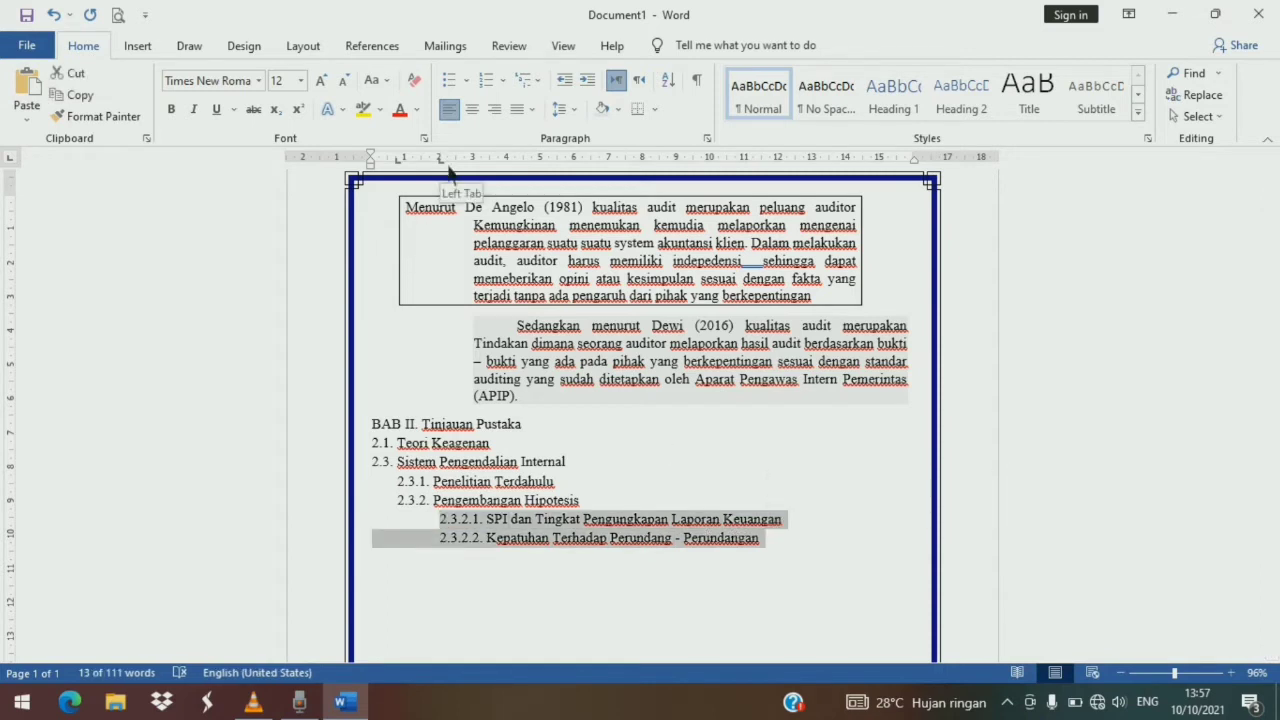
drag(449, 171, 443, 186)
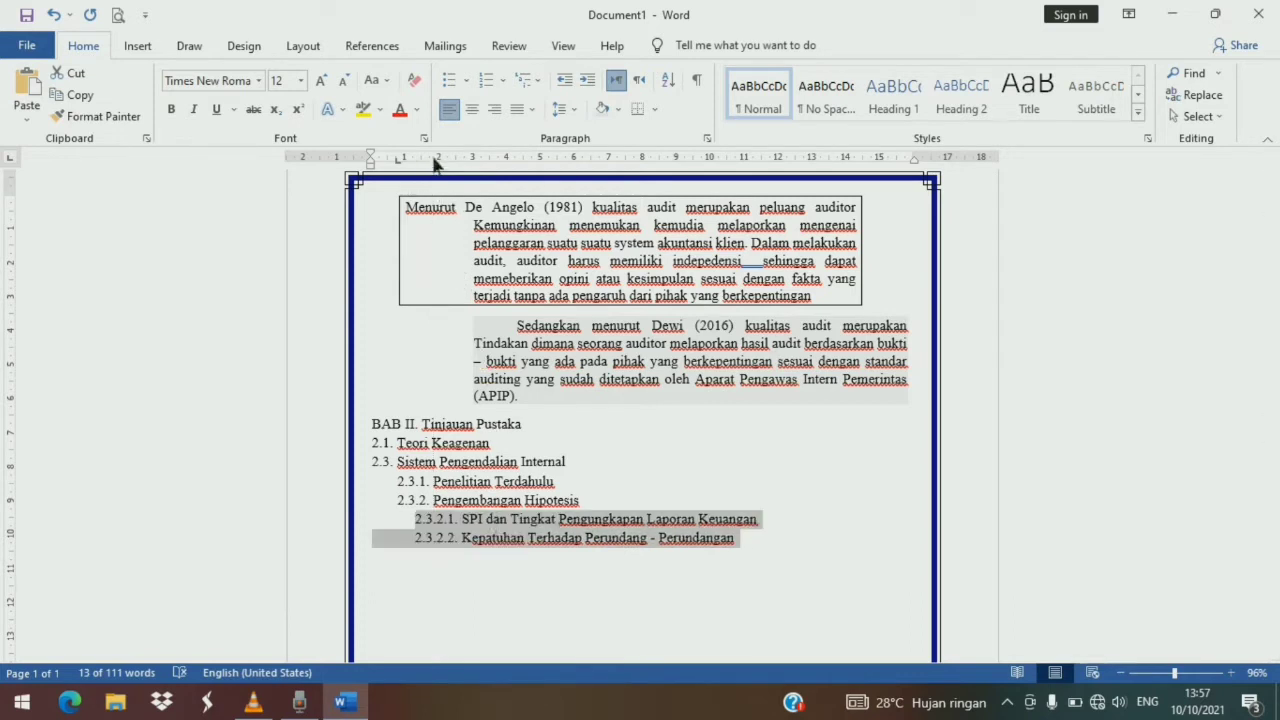
drag(438, 168, 438, 174)
click(493, 579)
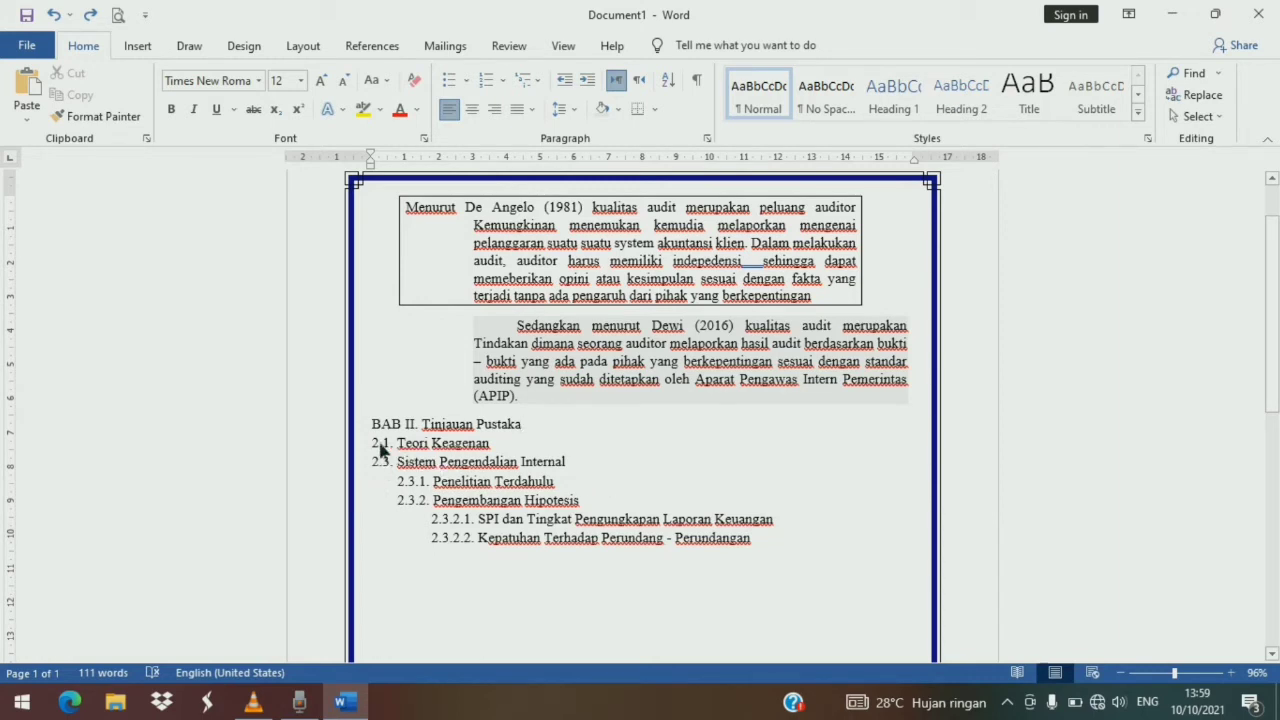
- Add tab stops at 14.5 cm and 15 cm to the outline lines and give the 14.5 cm tab a dotted leader
drag(372, 443, 790, 563)
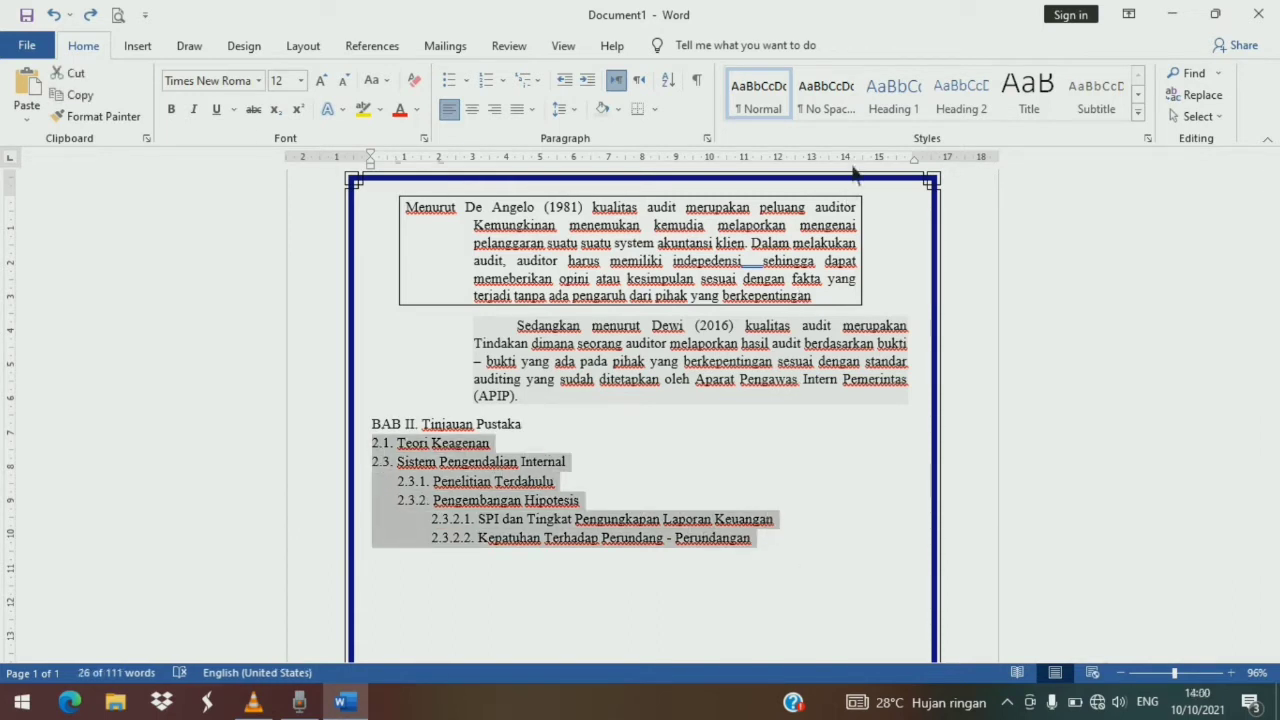
click(862, 183)
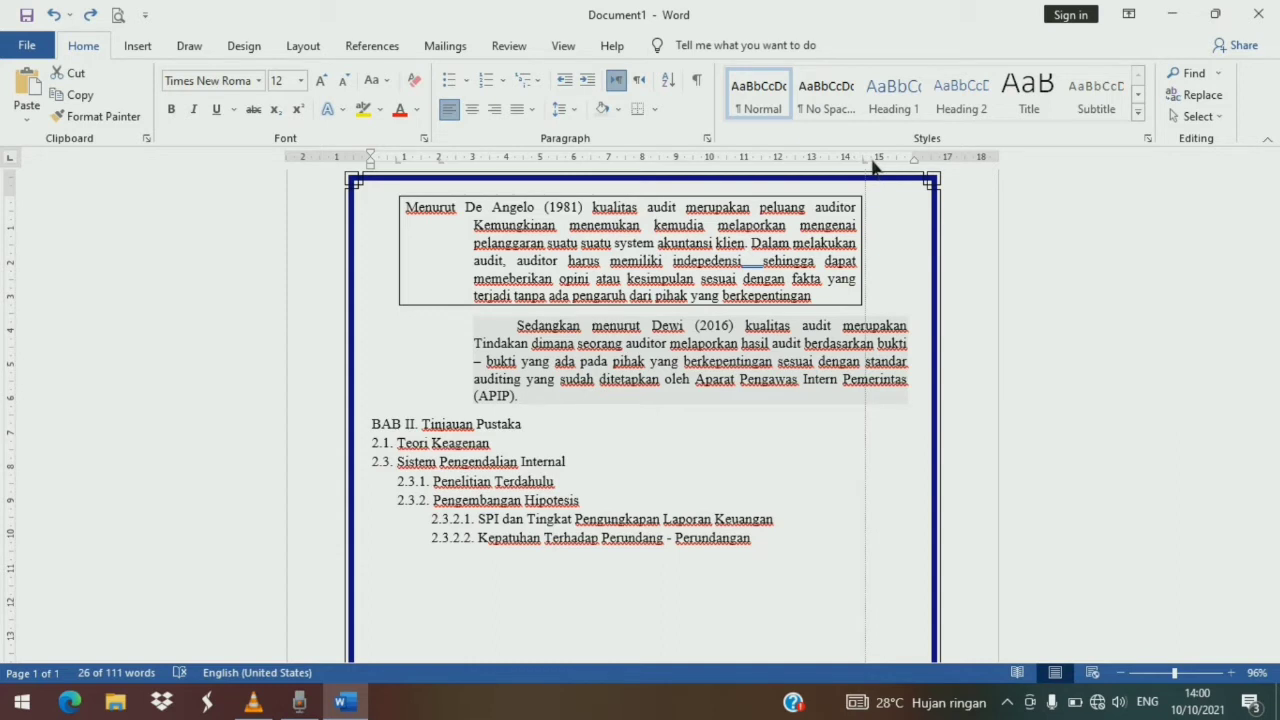
key(ctrl+shift+End)
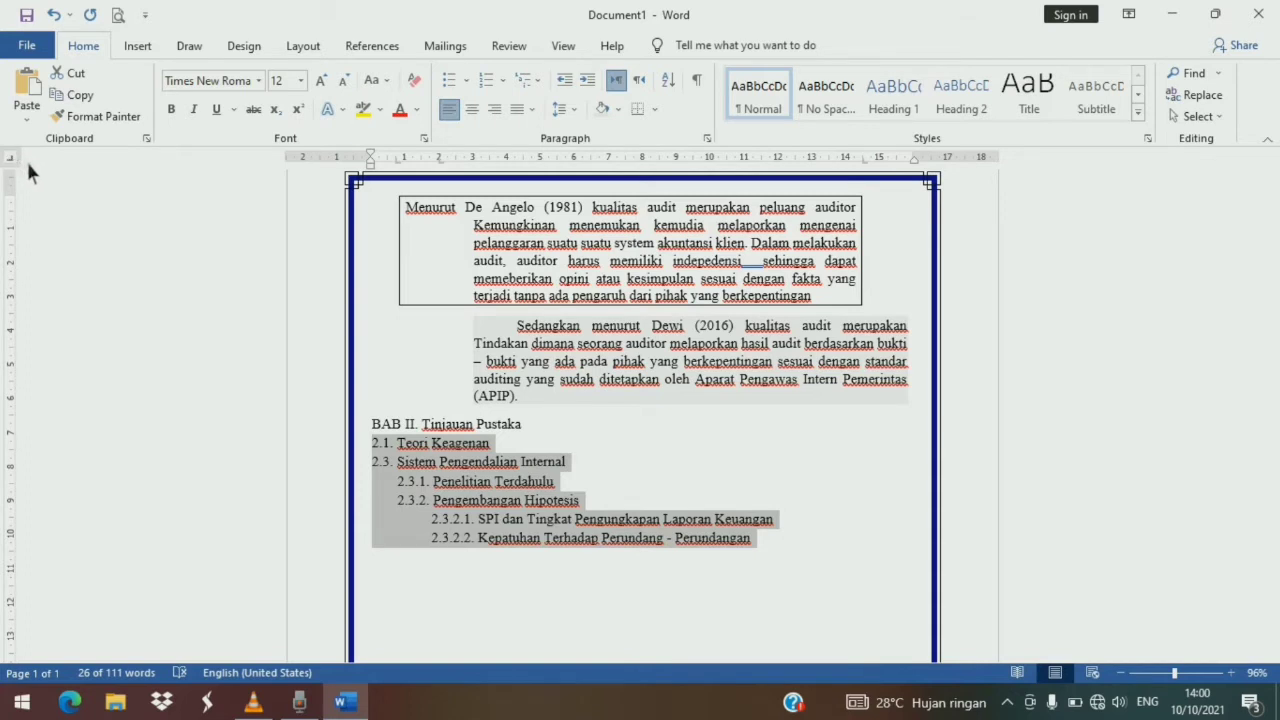
drag(884, 166, 884, 168)
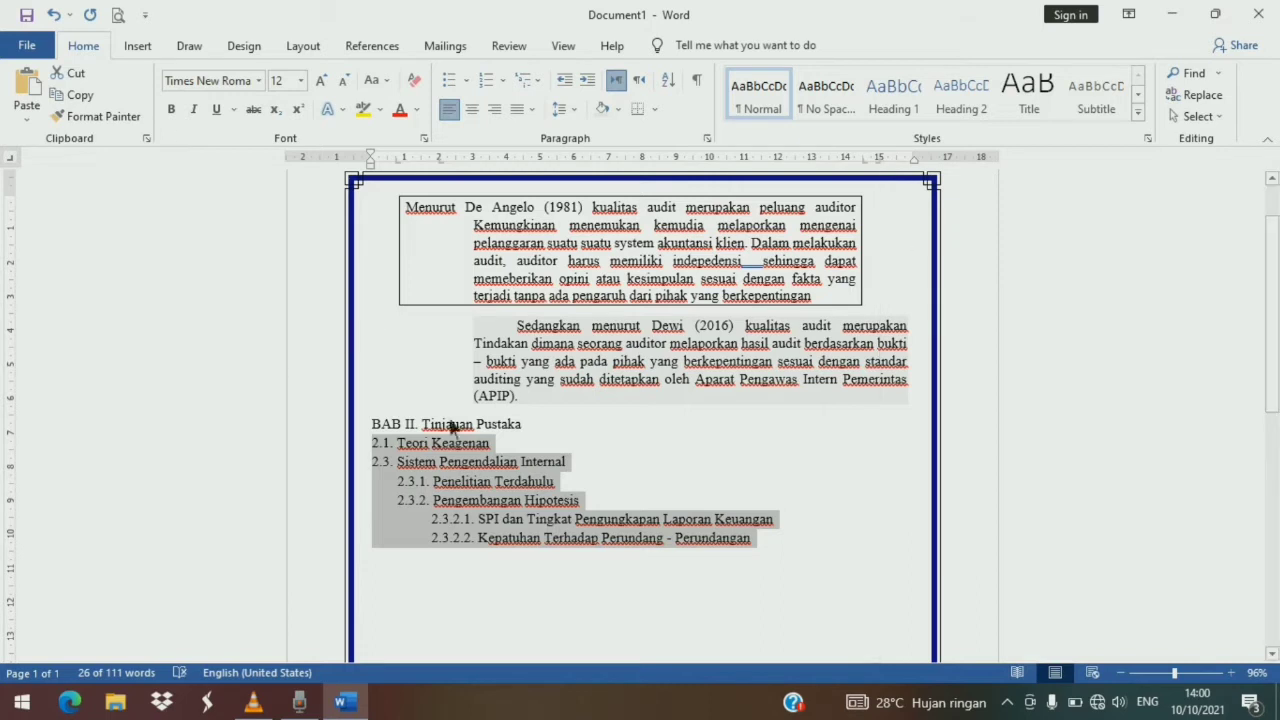
double_click(868, 170)
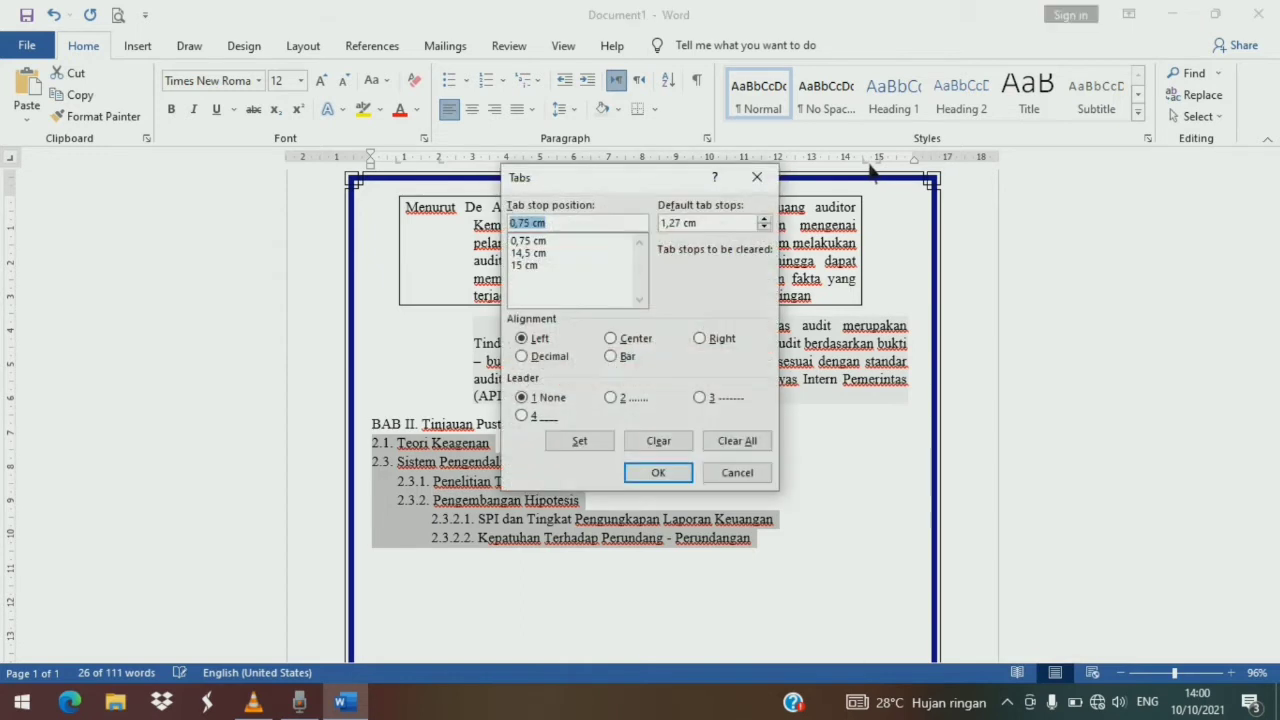
click(536, 254)
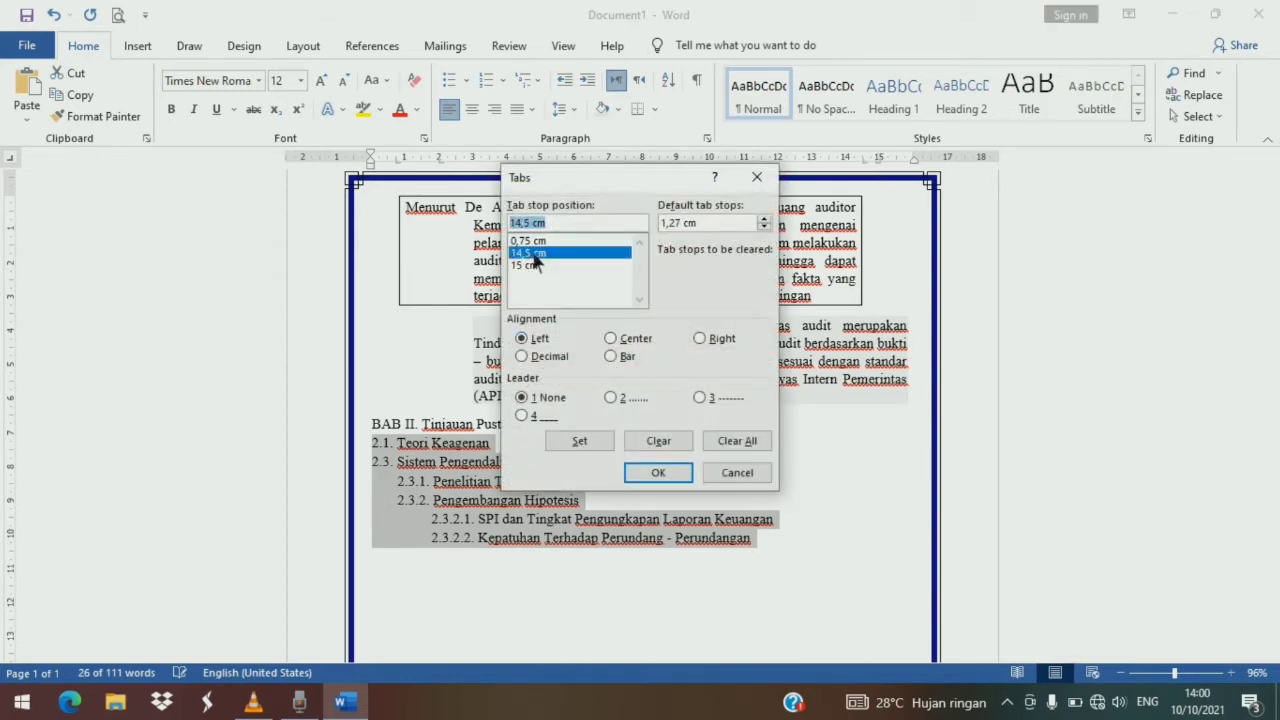
click(611, 397)
click(684, 470)
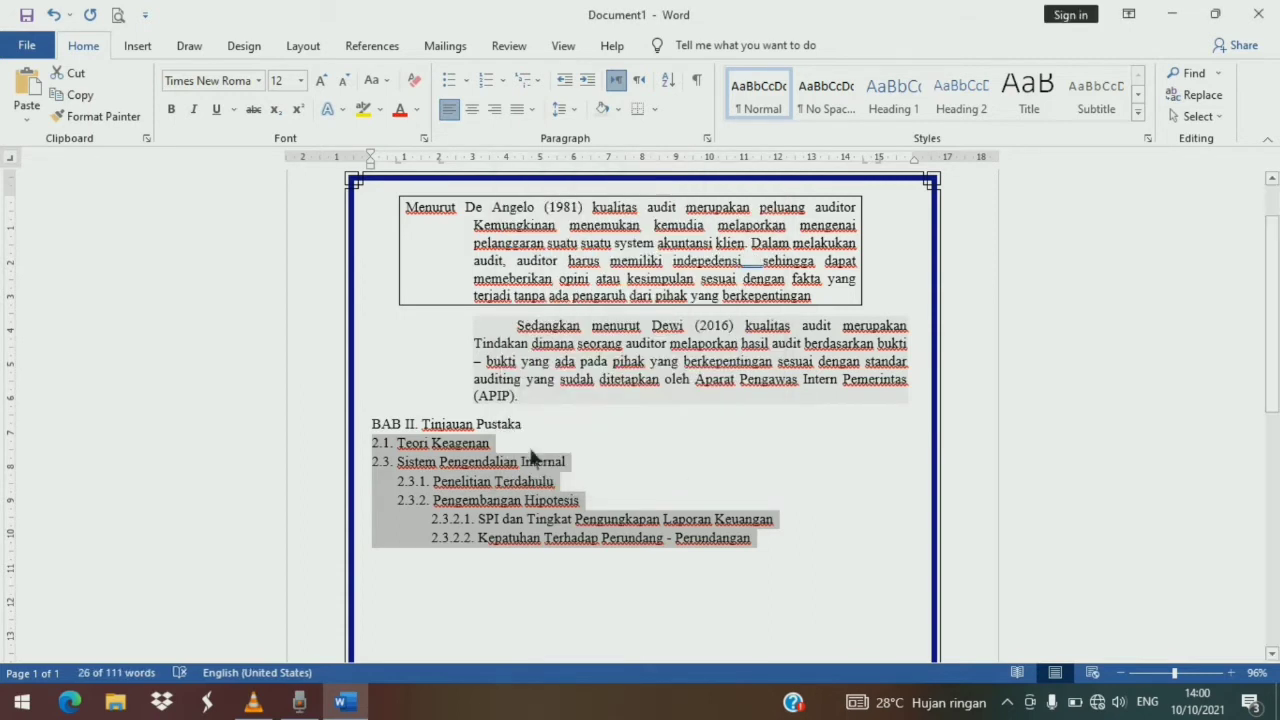
- Insert tabs at the end of each numbered outline line to create dotted leaders
click(521, 446)
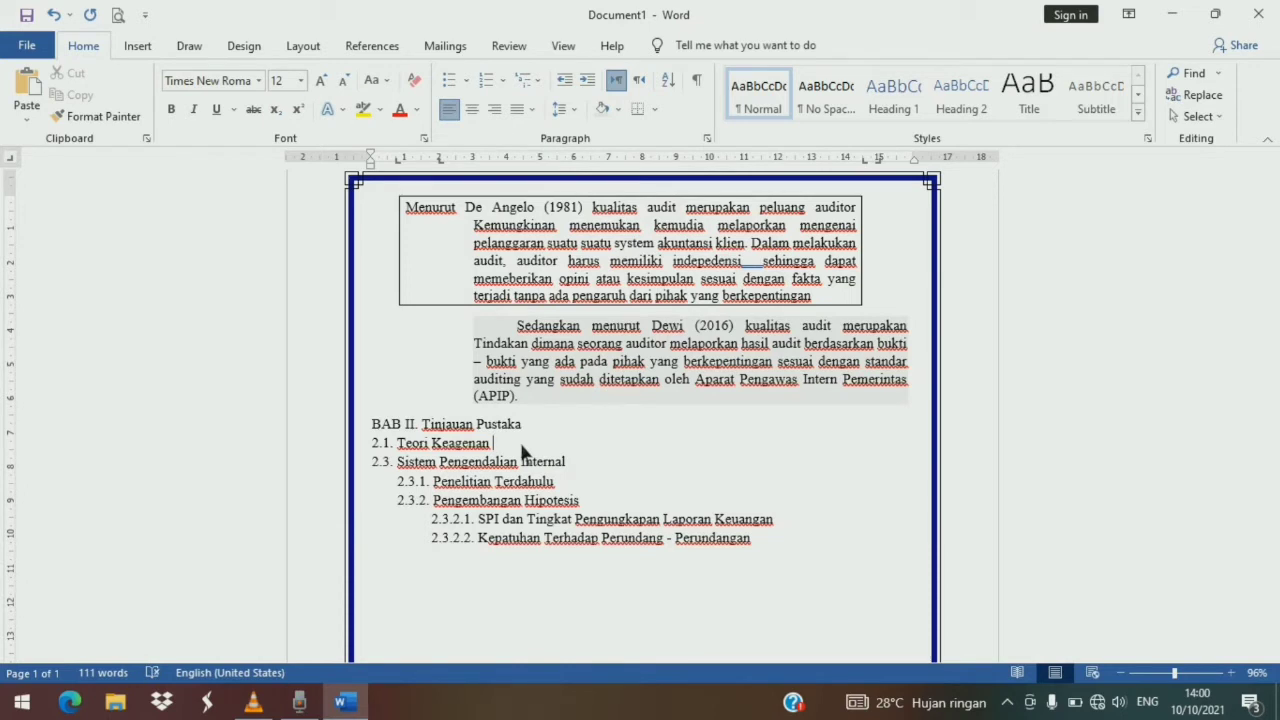
key(Tab)
key(Down)
key(Tab)
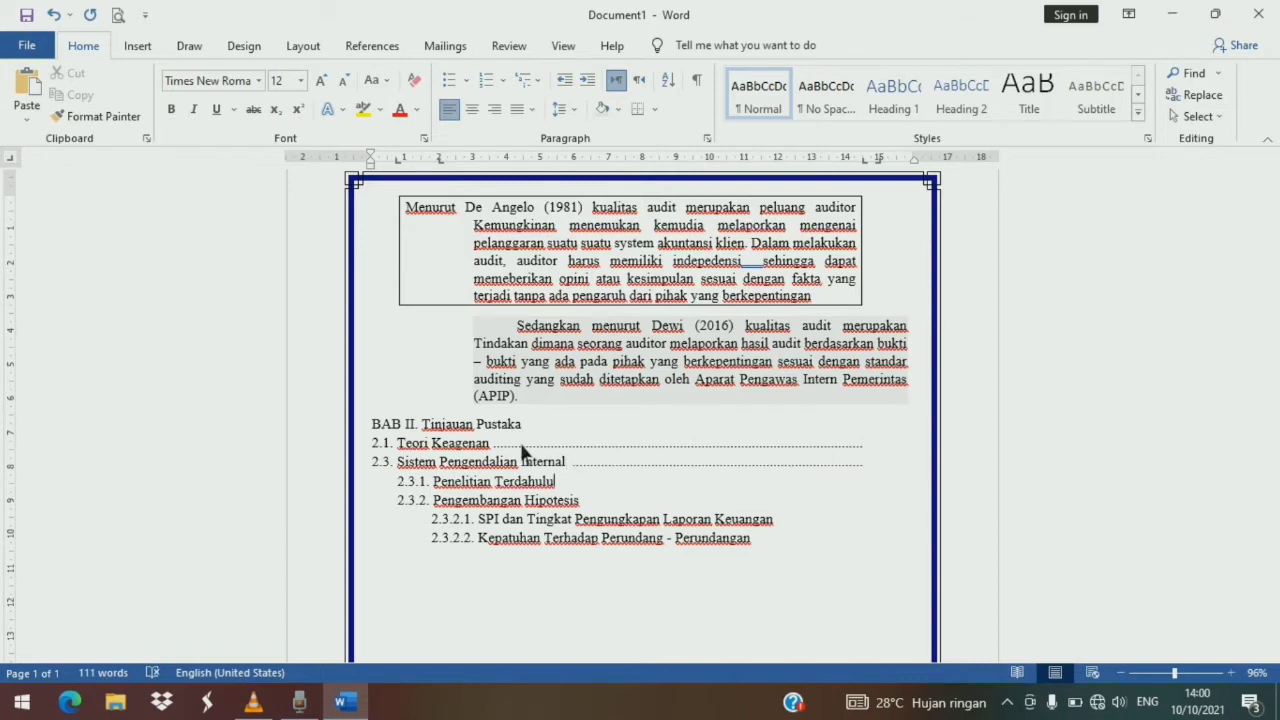
key(Down)
key(Tab)
key(Tab)
key(Down)
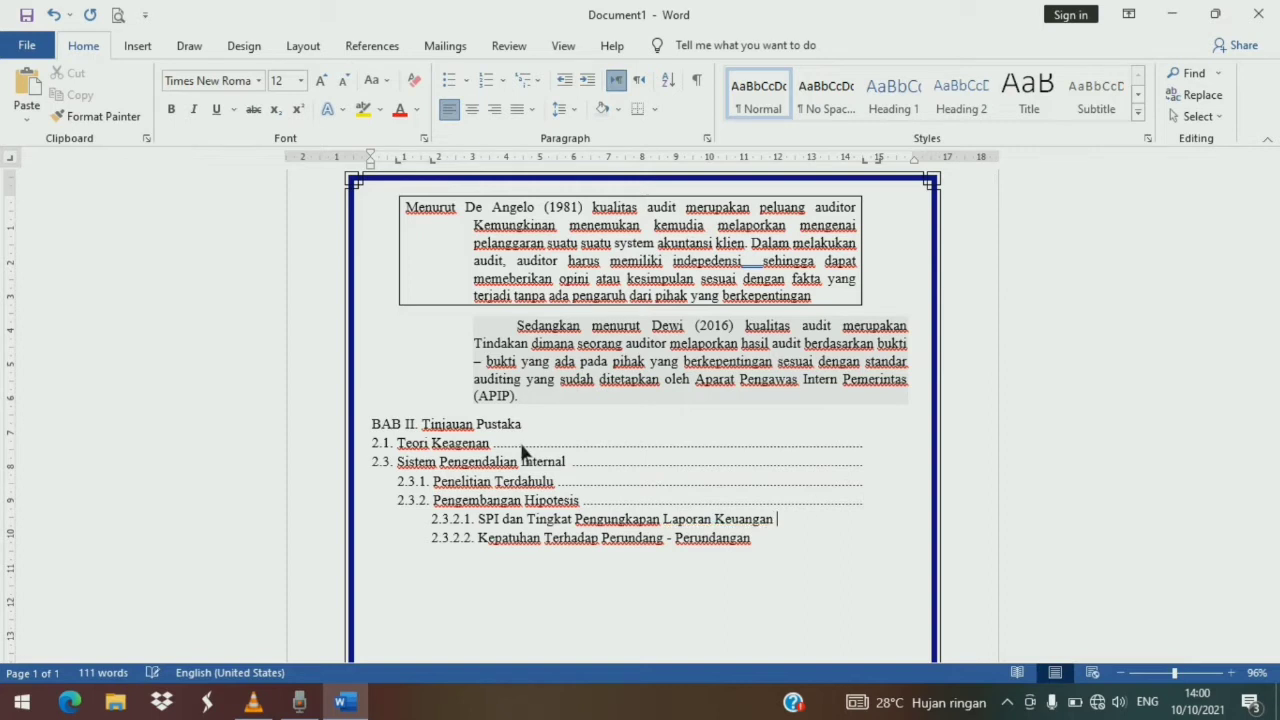
key(Tab)
key(Tab)
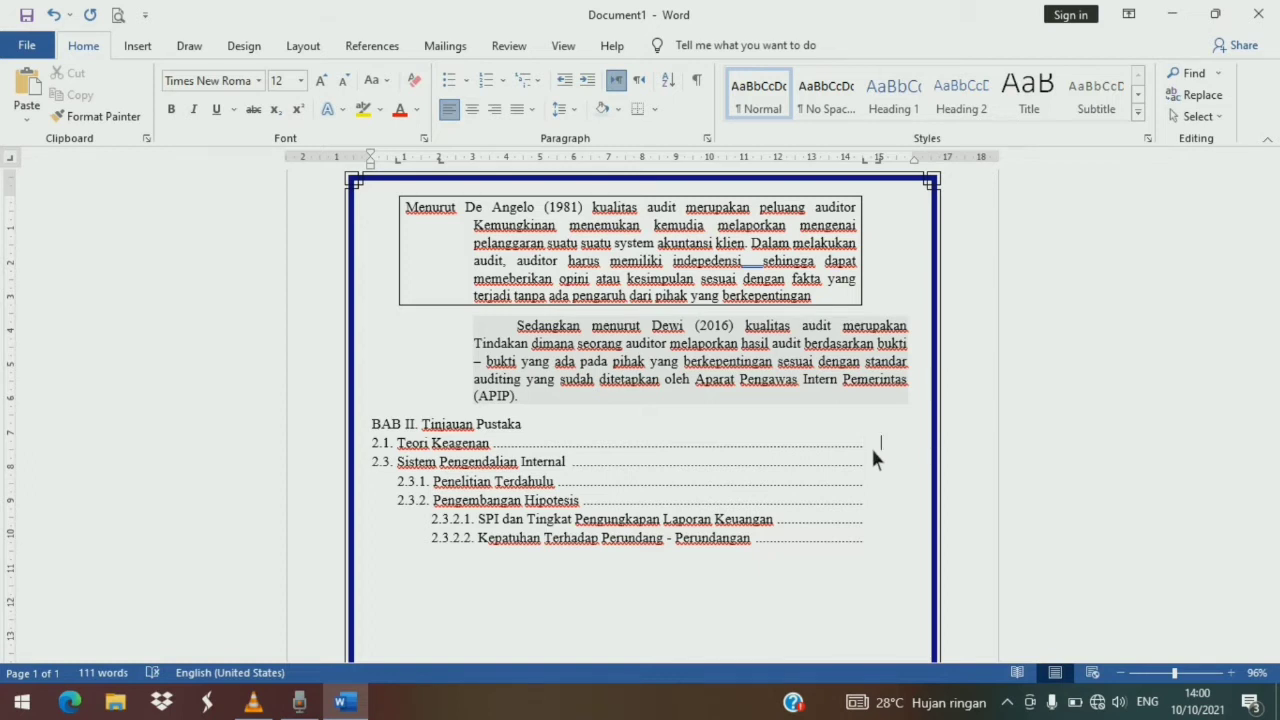
- Enter page numbers 12, 14, 34, 38, 38 and 40 after the leaders of the outline lines
text(12)
key(Down)
key(Down)
text(34)
text(38)
key(Tab)
text(38)
key(Down)
text(40)
- Shift the page-number tab stop to about 15.5 cm so the numbers align near the border
drag(882, 162, 890, 170)
drag(884, 450, 894, 534)
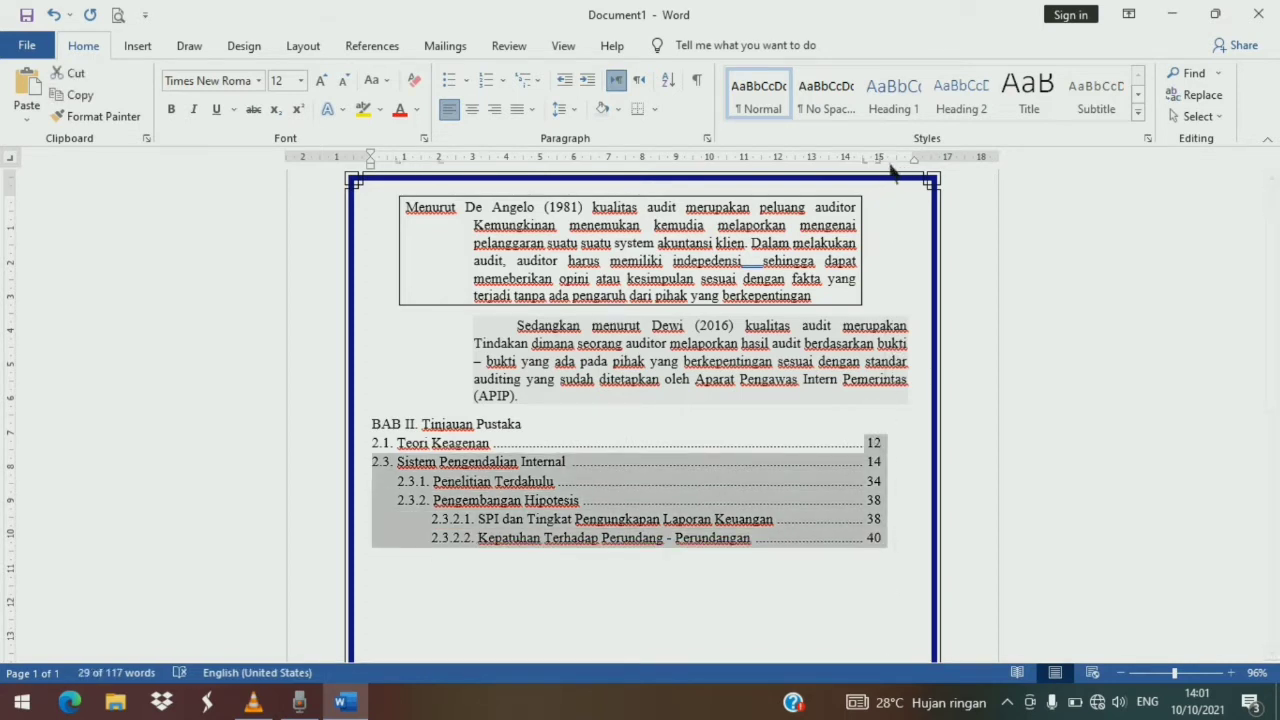
drag(886, 170, 902, 181)
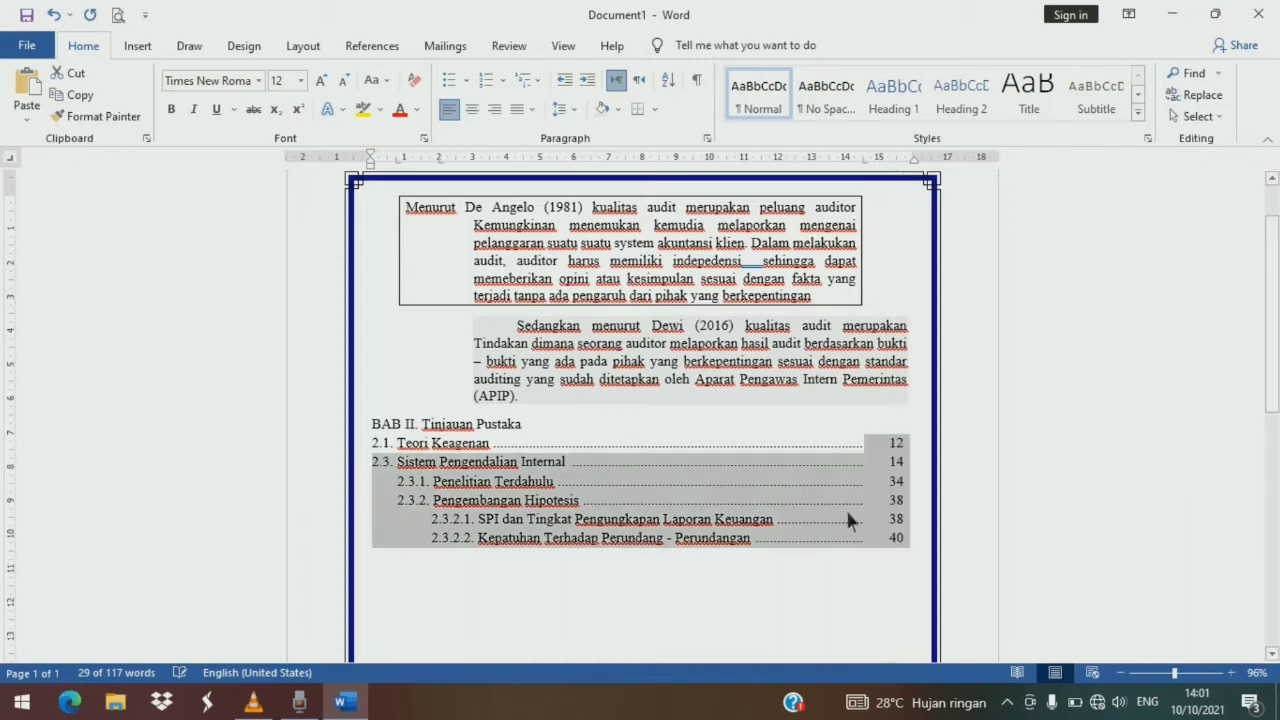
click(818, 562)
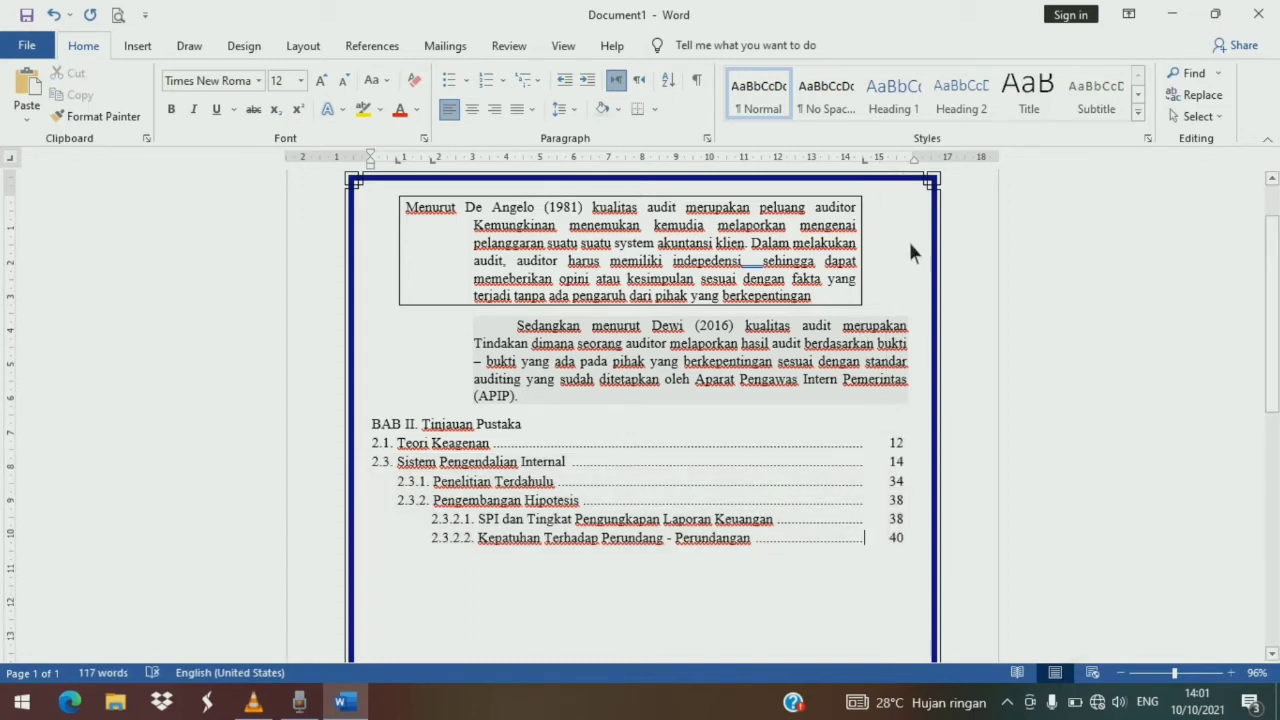
drag(888, 443, 906, 562)
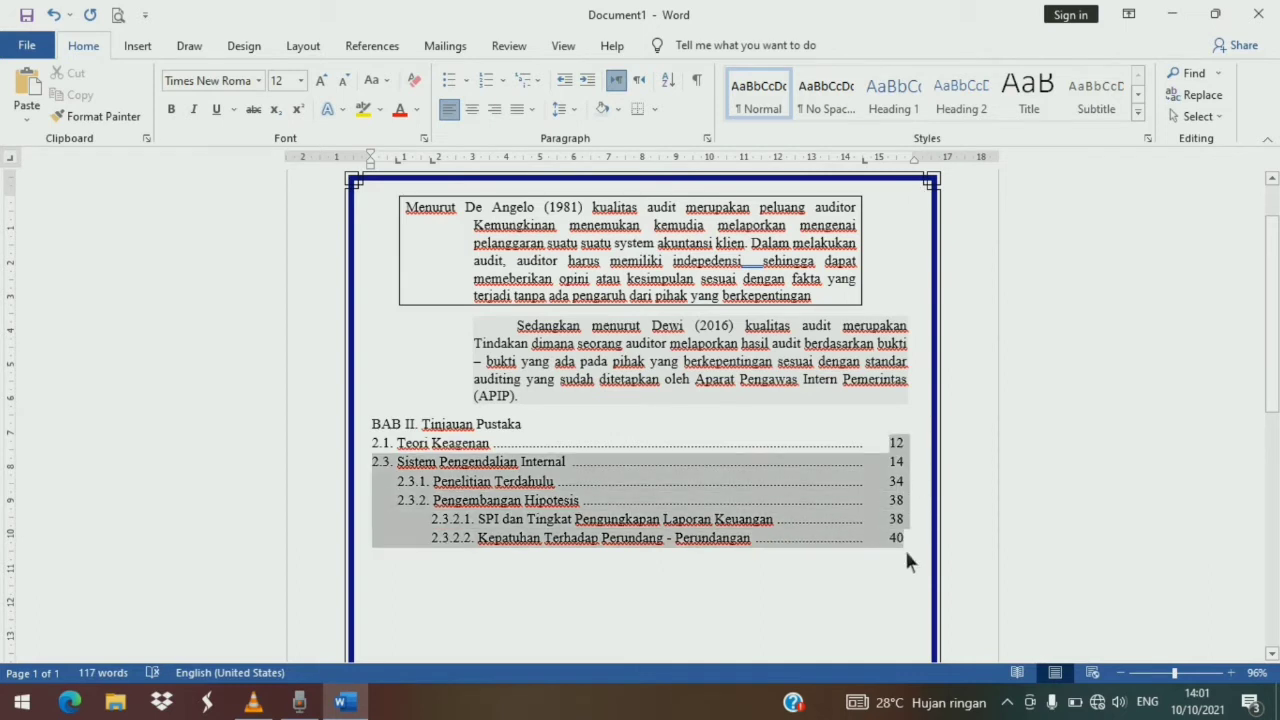
click(891, 162)
mouse_move(895, 167)
mouse_down()
mouse_move(914, 168)
mouse_move(909, 178)
mouse_up()
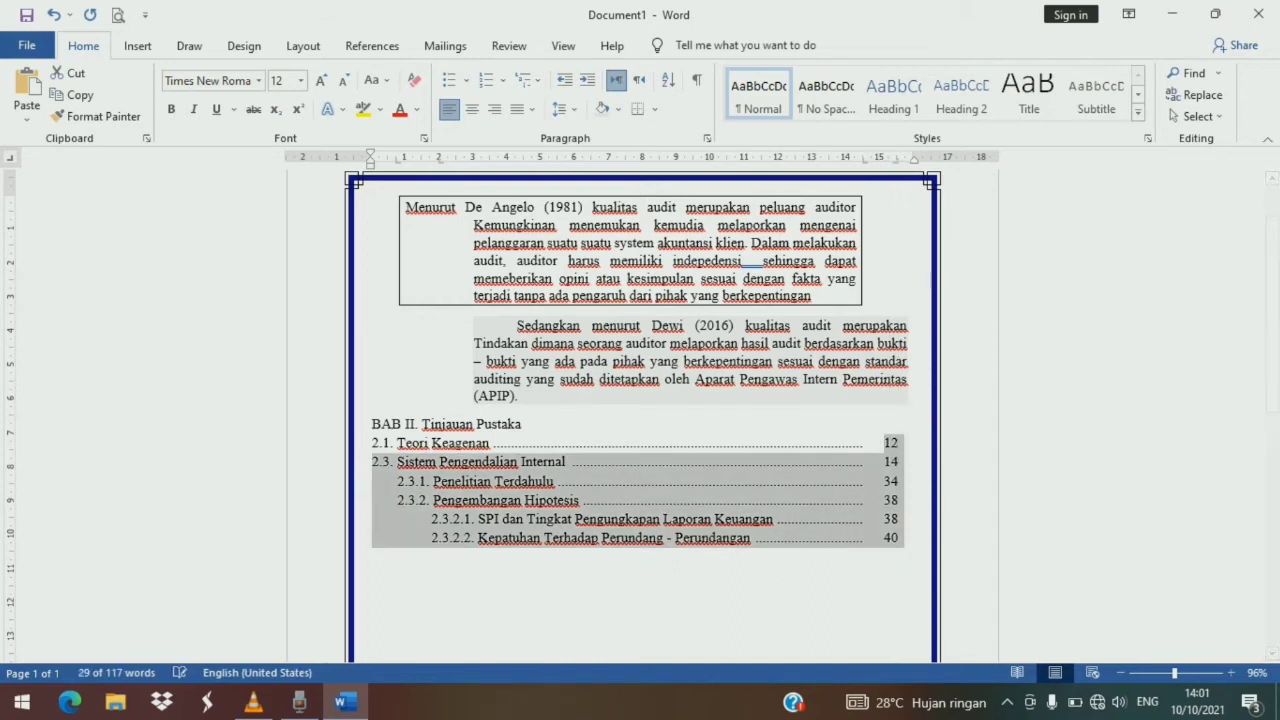
click(658, 610)
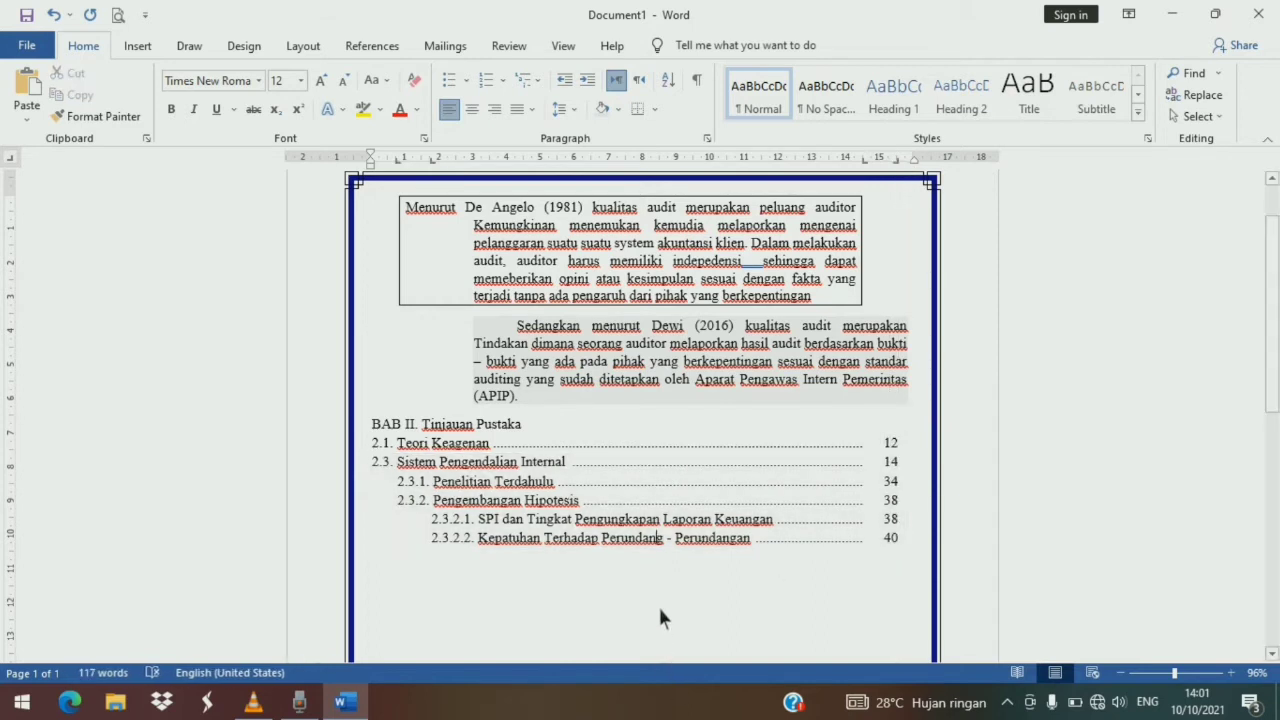
scroll(640, 590, down, 3)
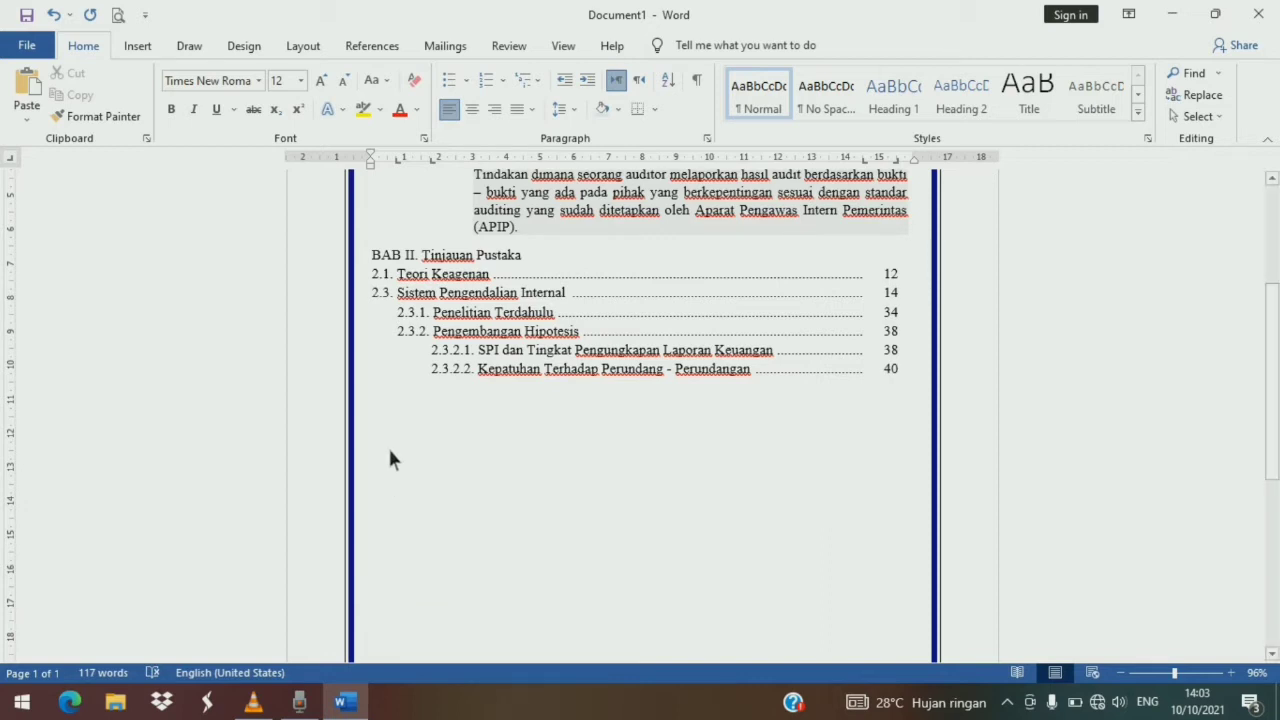
- Type the label Menimbang on a new line below the outline and add a left tab stop at about 4.75 cm after it
click(13, 160)
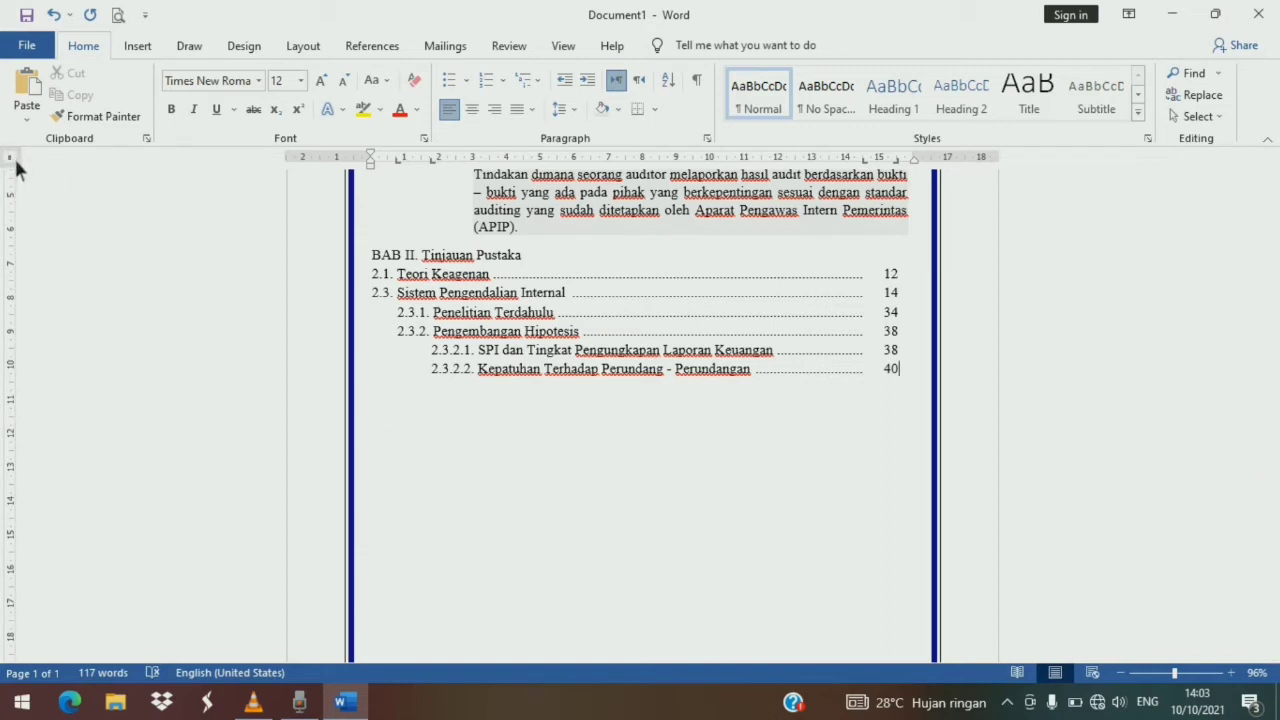
click(14, 159)
click(14, 159)
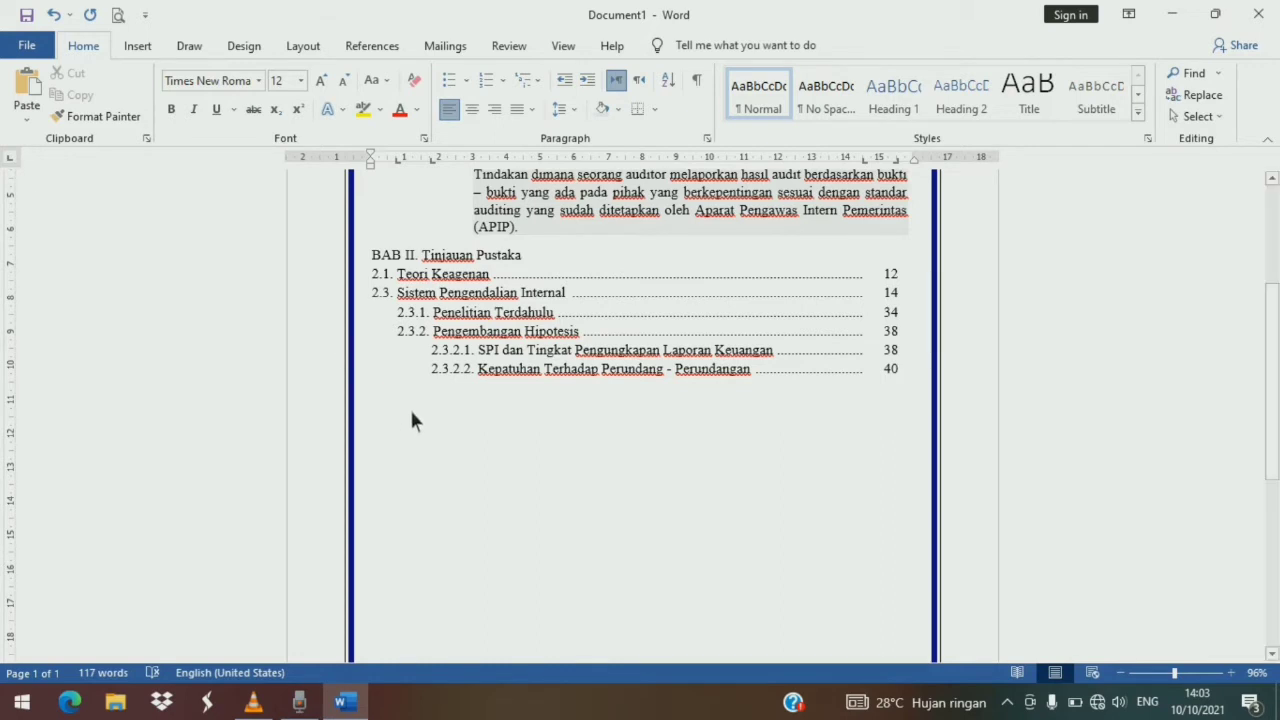
click(384, 418)
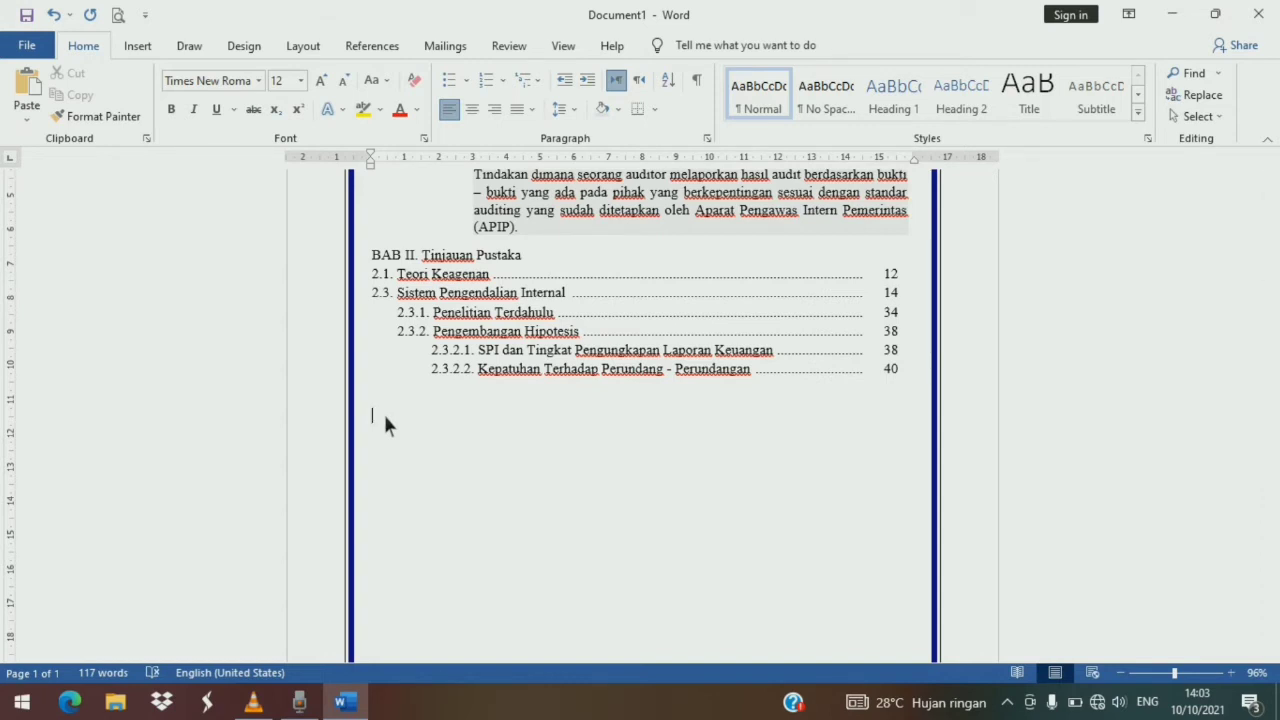
text(Menimbang)
drag(480, 165, 535, 172)
key(Tab)
- Type the Menimbang text "kepada masing – masing jabatan dalam melaksanakan tugasnya senantiasa berpedoman kepada : 1). Hasil musyawarah warga. 2). Hasil Musyawarah pengurus. 3). Peraturan RT dan RW. 4). Peraturan – peraturan desa."
text(kepada masi)
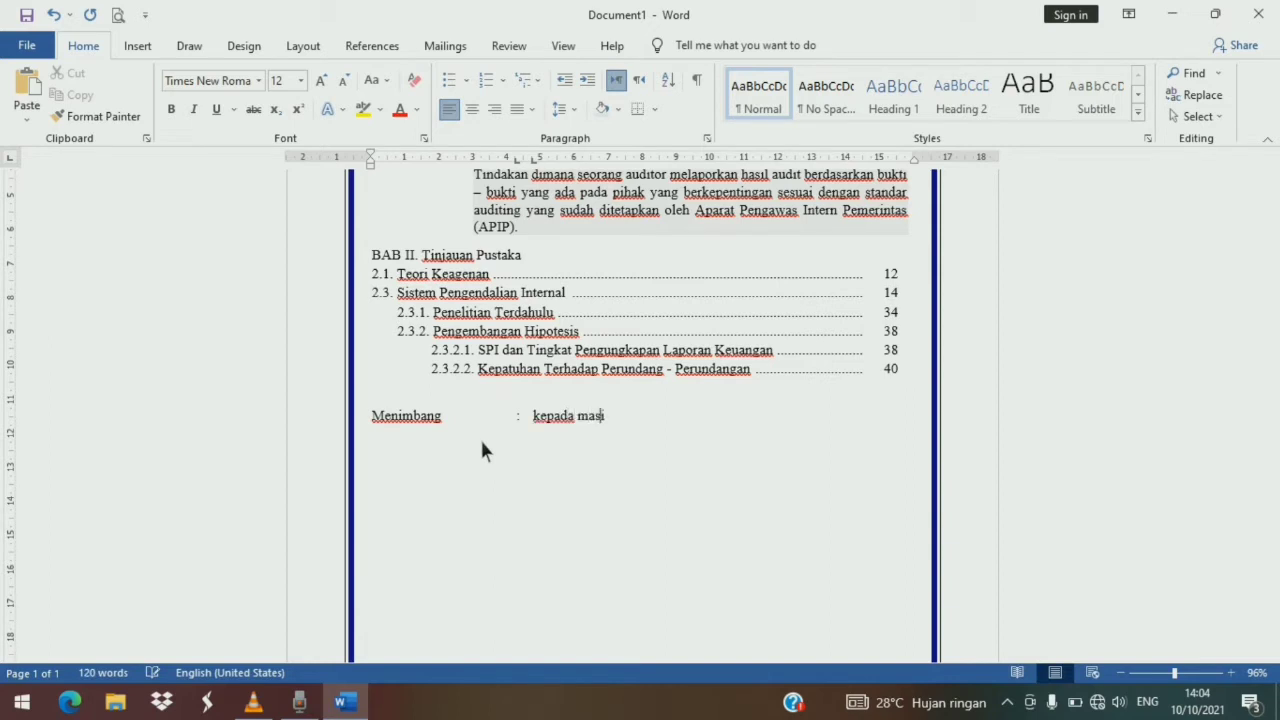
text(ng - masing jabatan dalam melaksanakan tugasnya senantia)
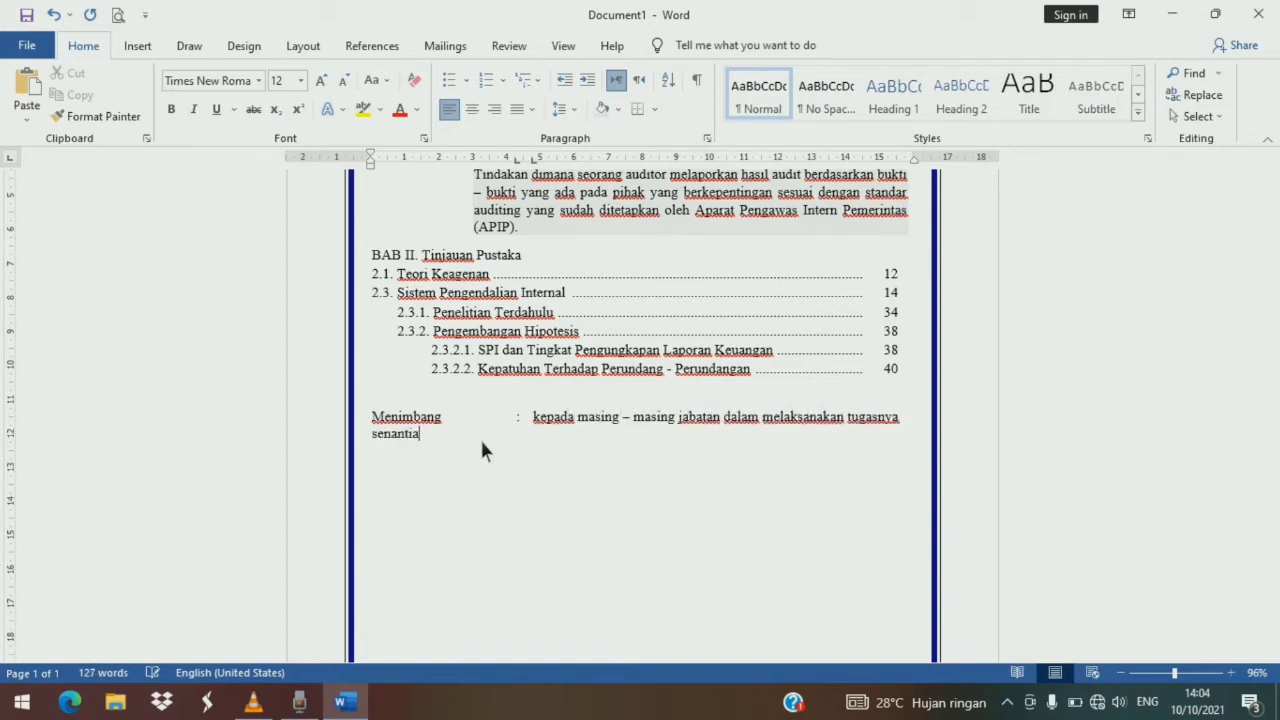
text(sa berpedoman kepada : 1).)
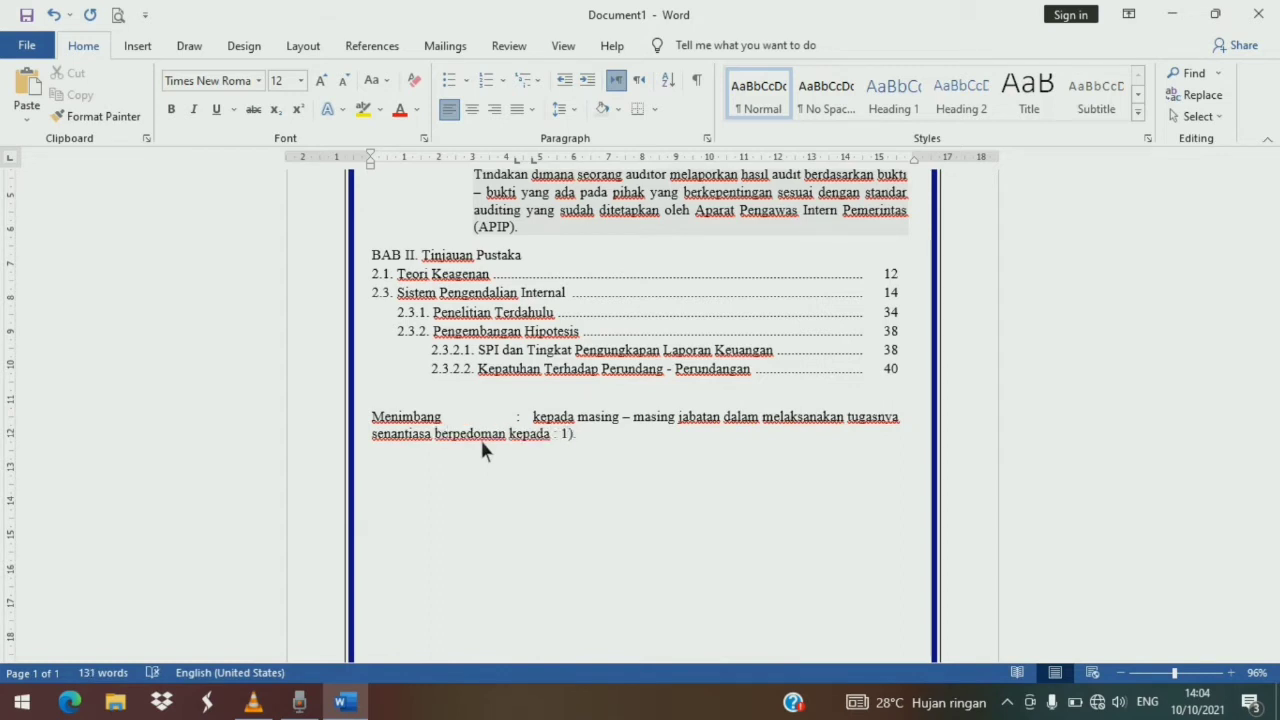
text( Hasil musyawarah warga. 2). Hasil Mus)
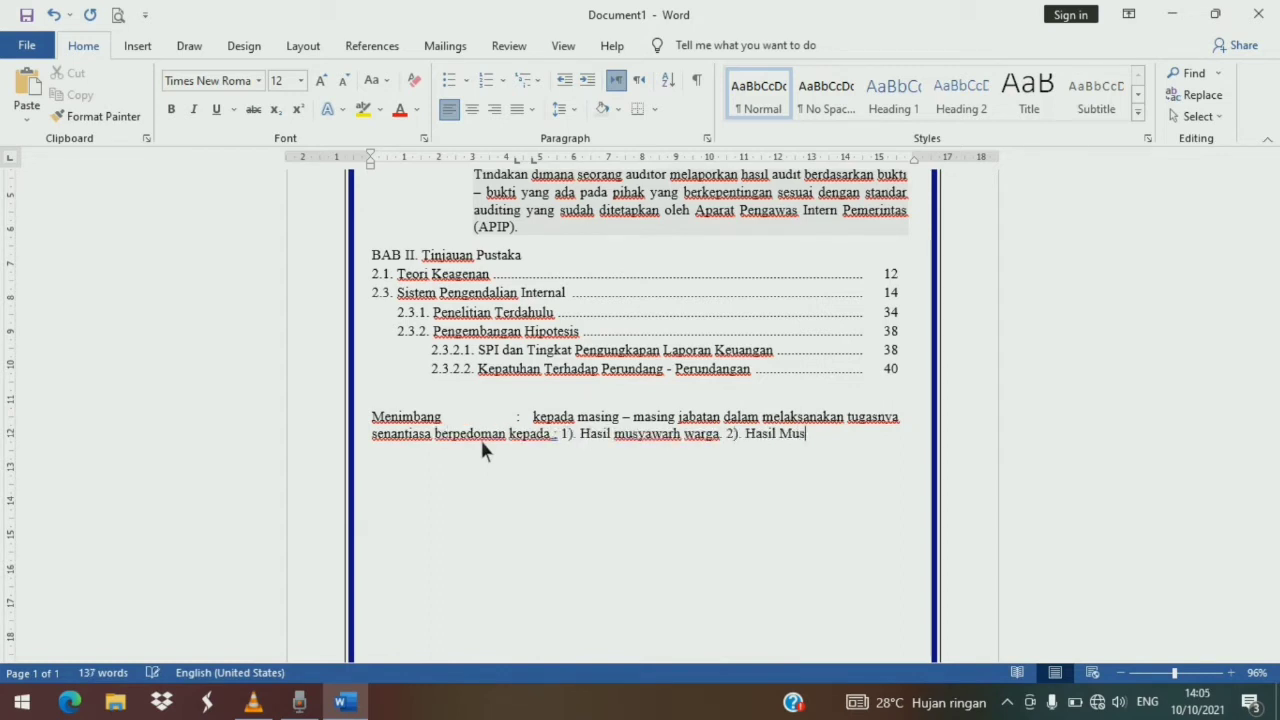
text(yawarah pengurus. 3). P)
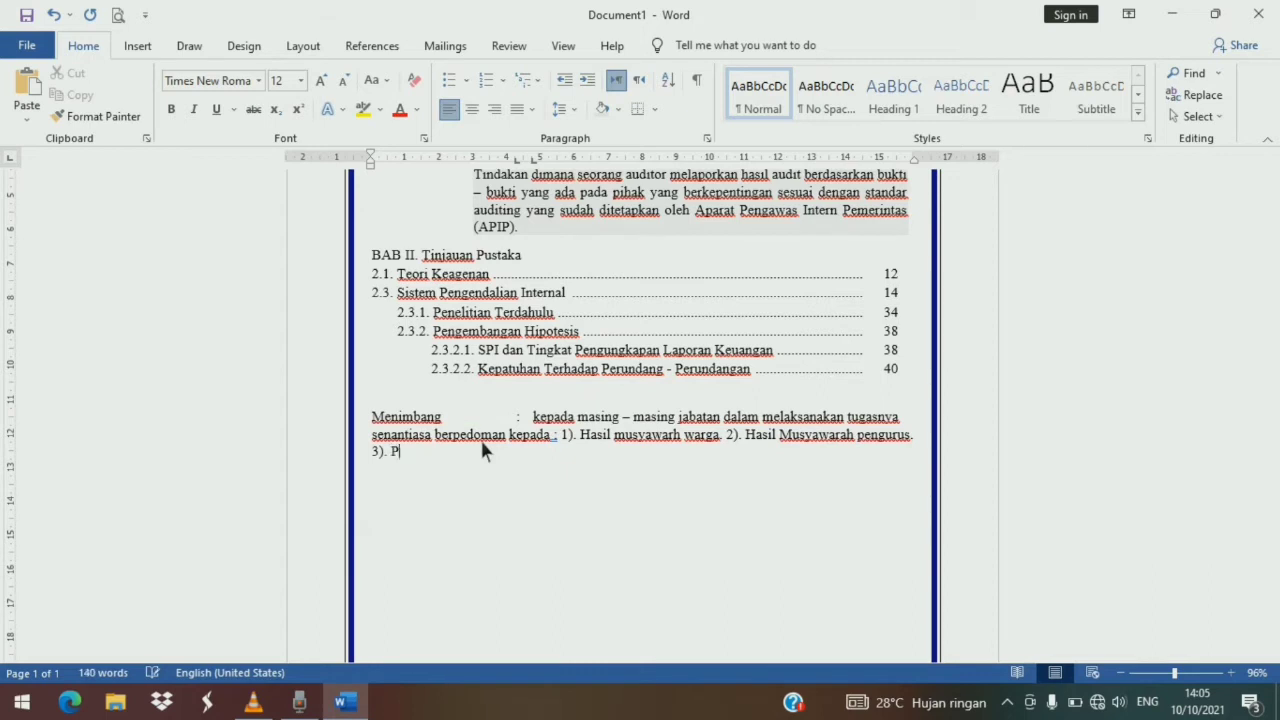
text(eraturan RT dan RW. 4). Peraturan – peraturan dea)
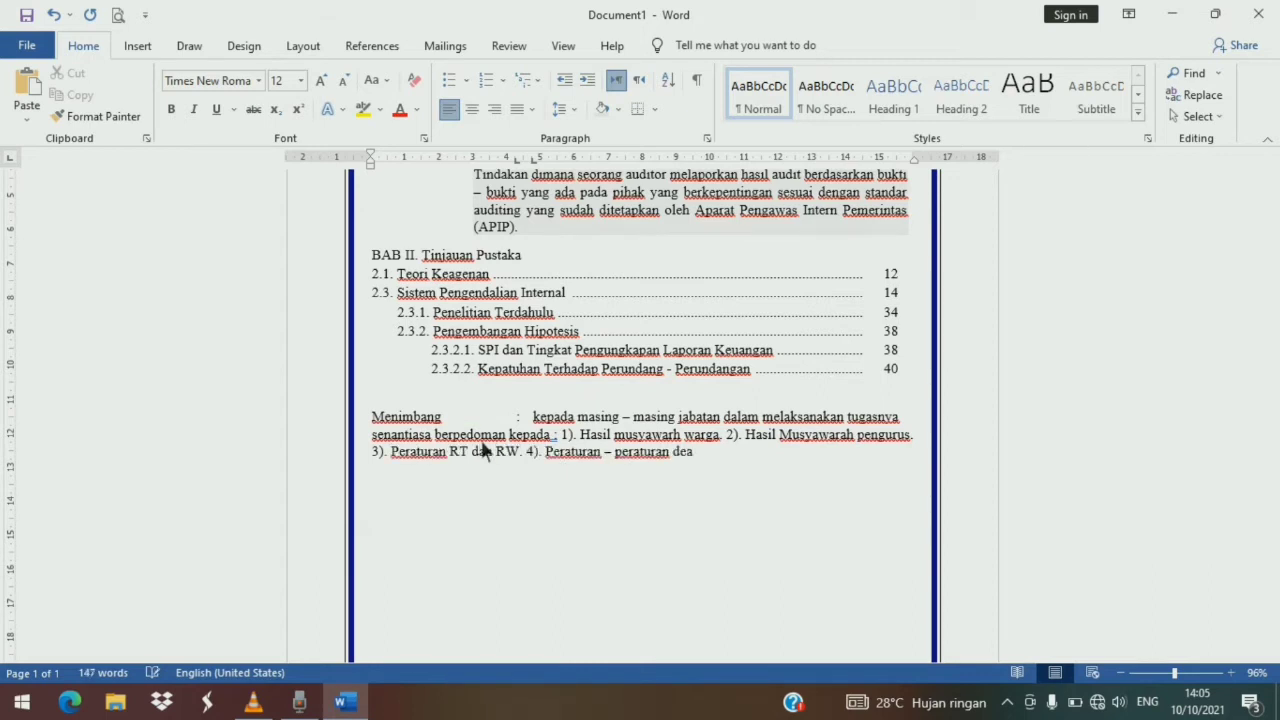
key(BackSpace)
text(sa.)
- Give the Menimbang paragraph a hanging indent of about 4.75 cm and justify it
mouse_move(376, 160)
mouse_down()
mouse_move(522, 162)
mouse_move(542, 224)
mouse_up()
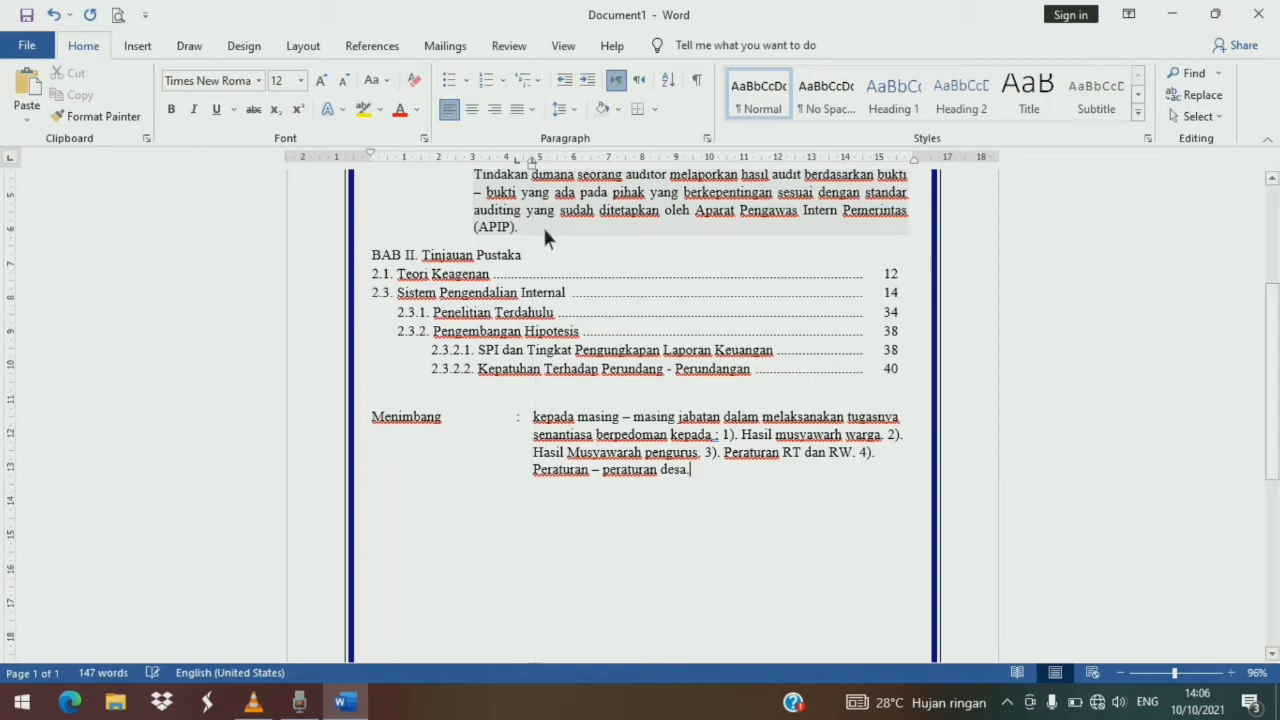
drag(380, 414, 679, 474)
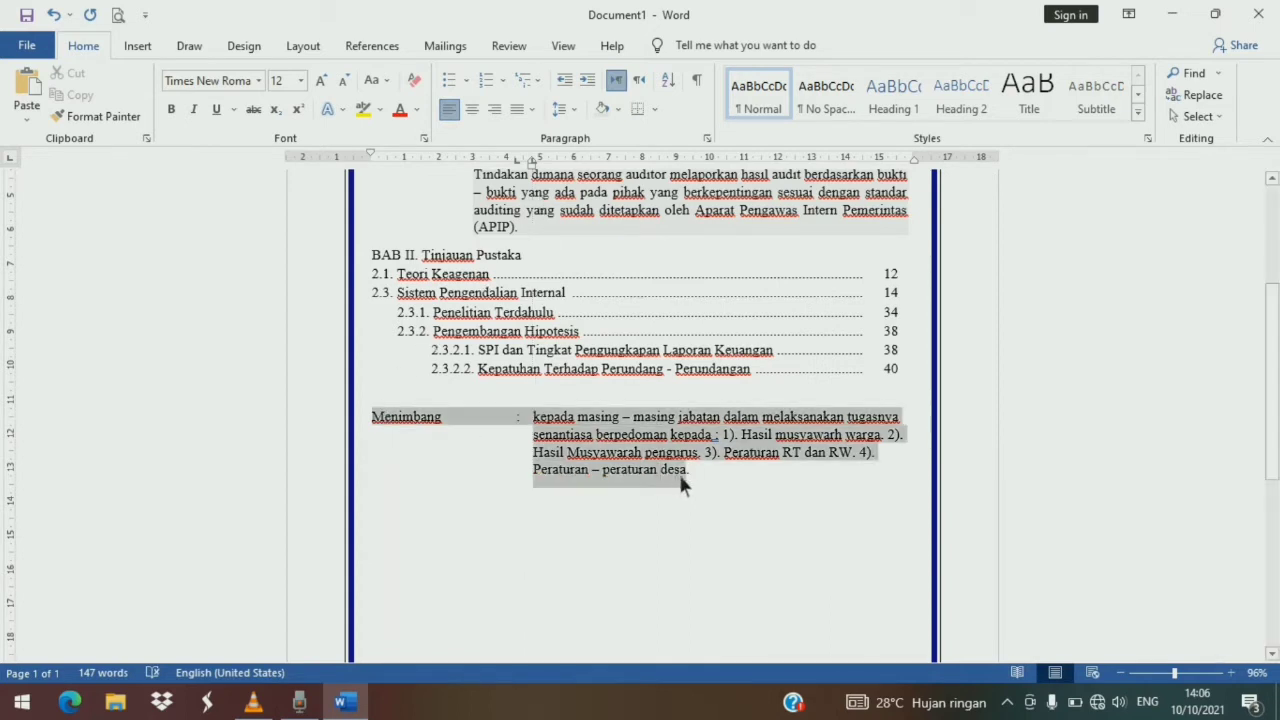
click(531, 110)
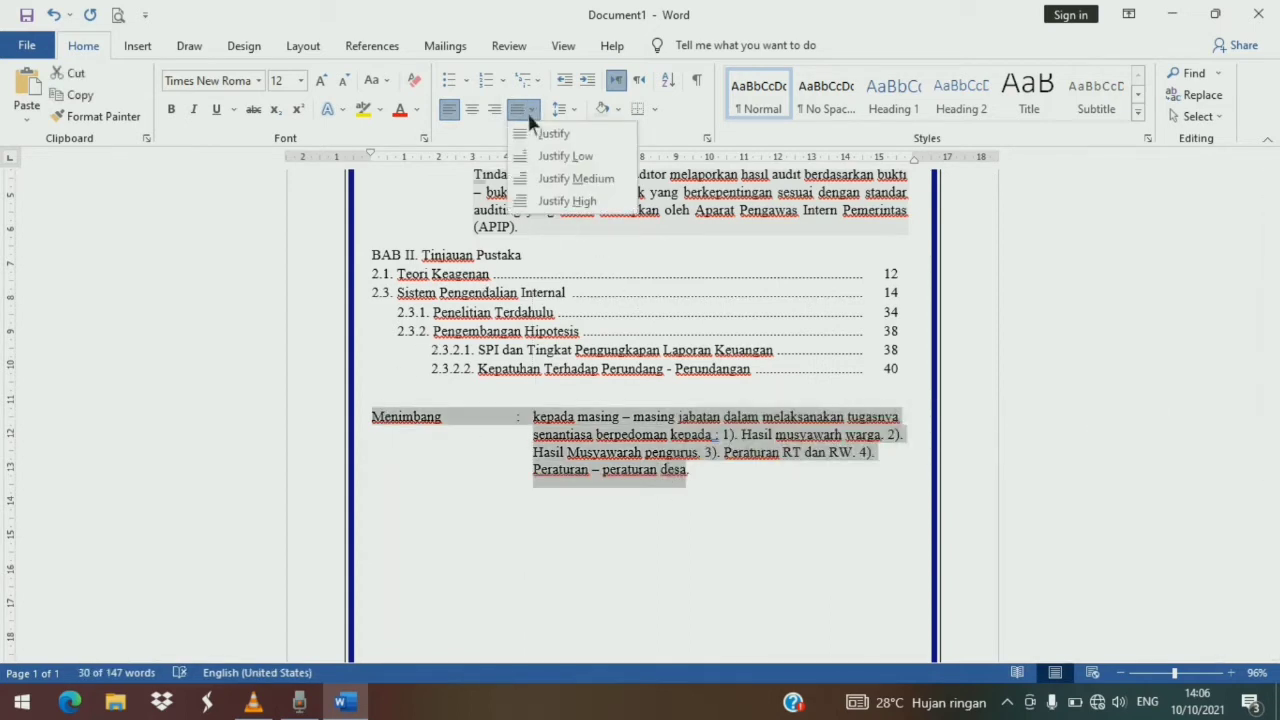
click(549, 135)
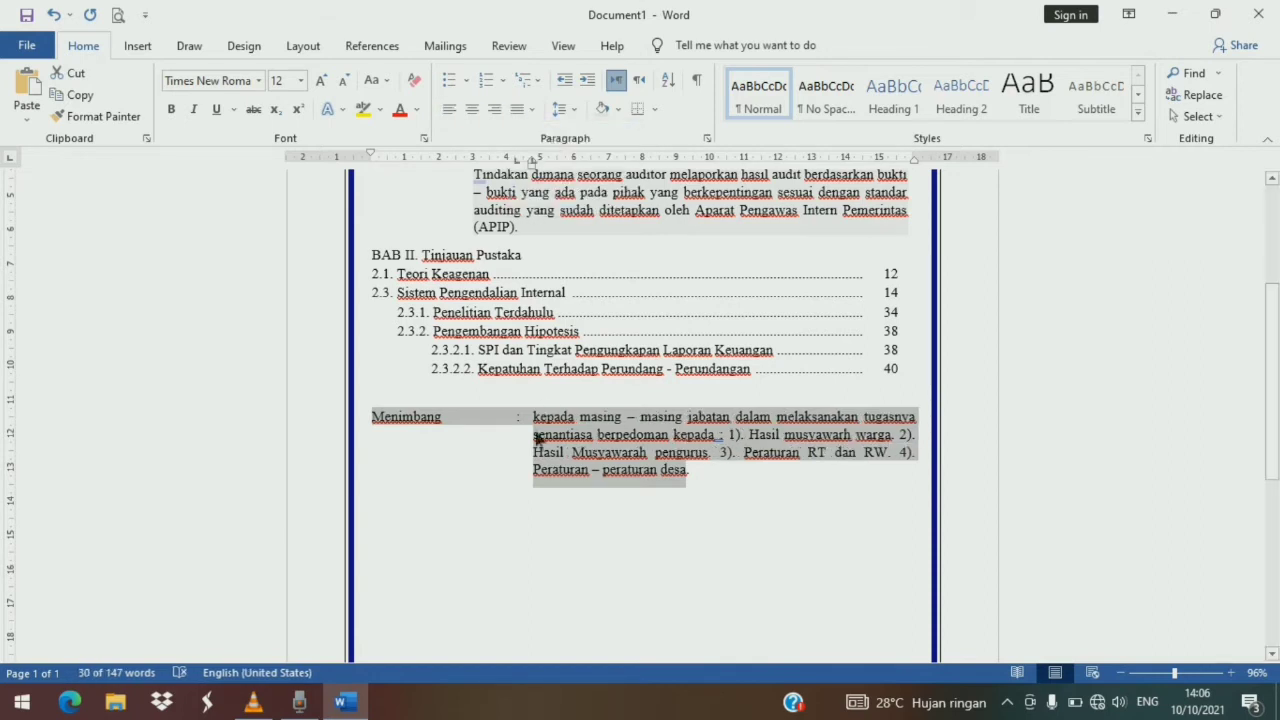
- Move the Menimbang paragraph's right indent to about 14.5 cm and its first-line indent to about 1 cm
click(531, 471)
drag(914, 160, 870, 197)
scroll(758, 312, up, 3)
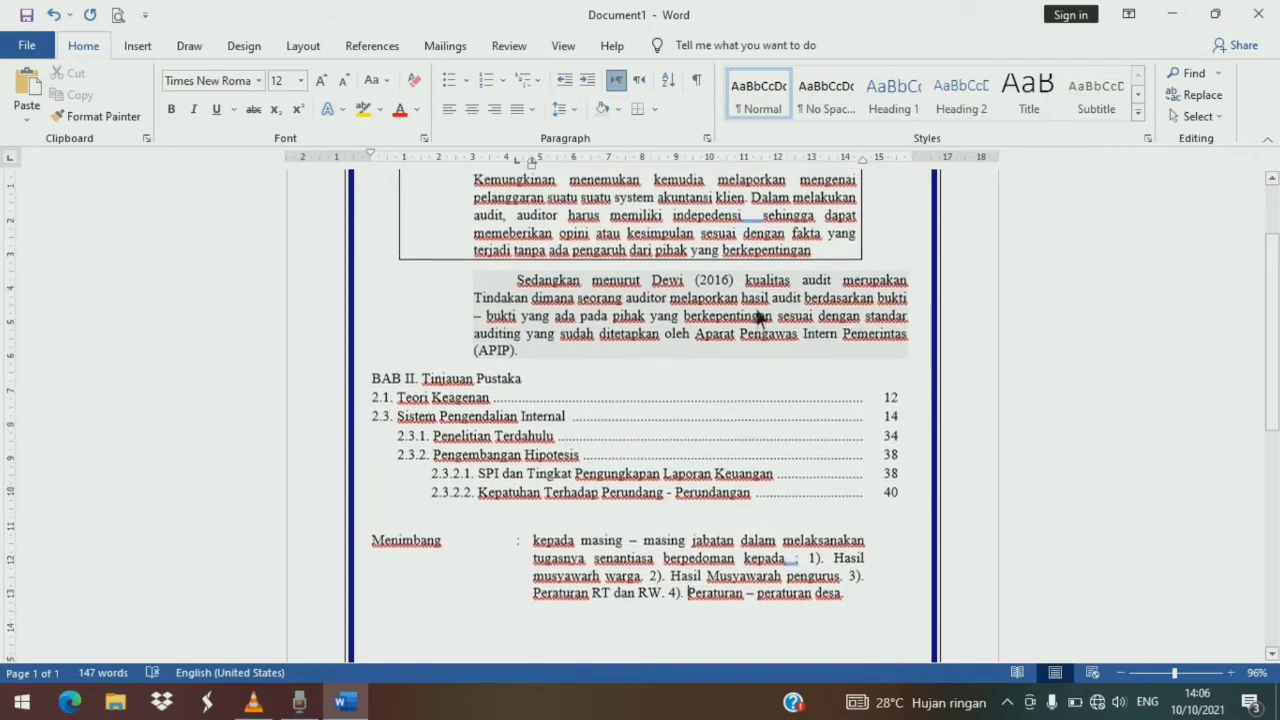
scroll(752, 331, down, 4)
scroll(750, 325, down, 3)
scroll(747, 318, up, 2)
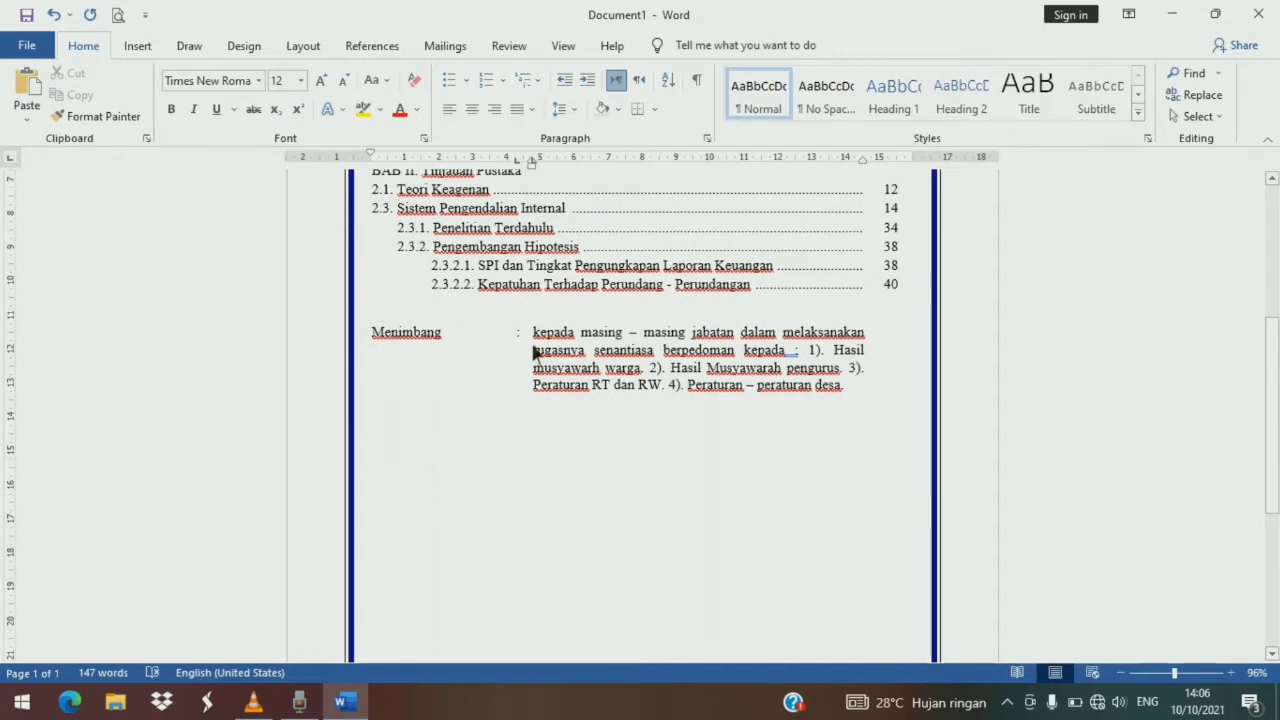
scroll(520, 360, up, 2)
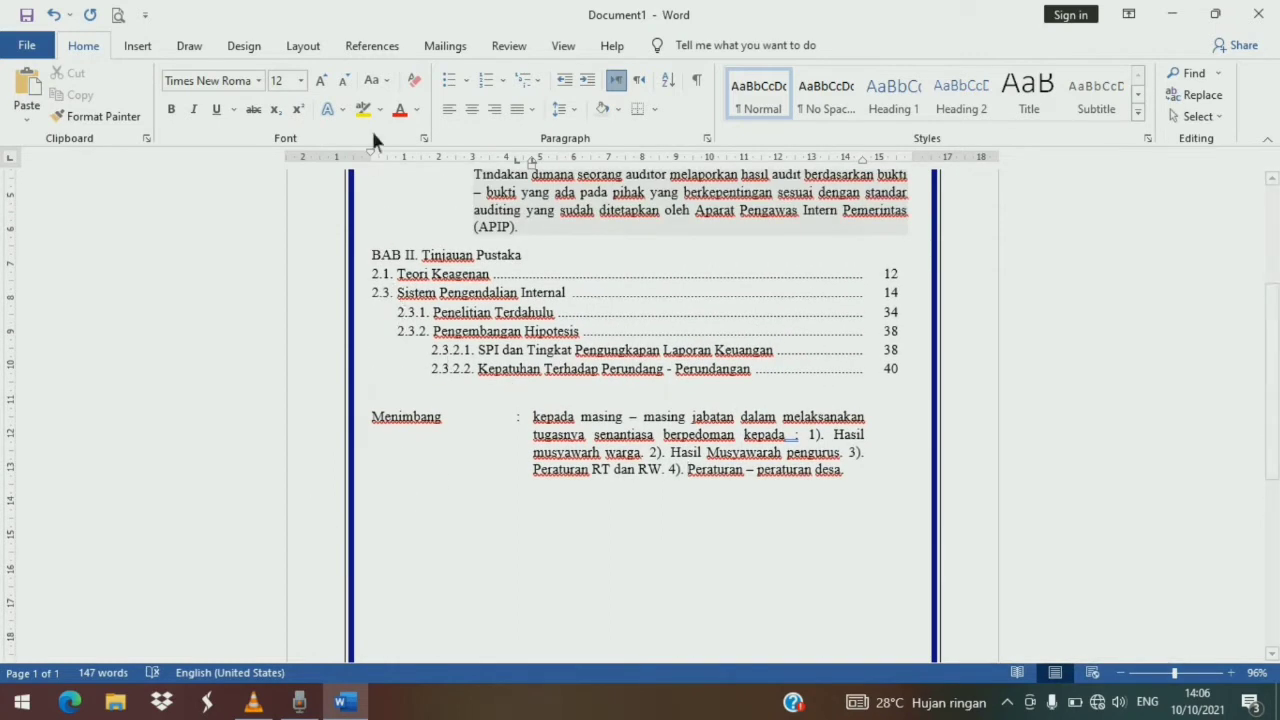
drag(373, 153, 400, 158)
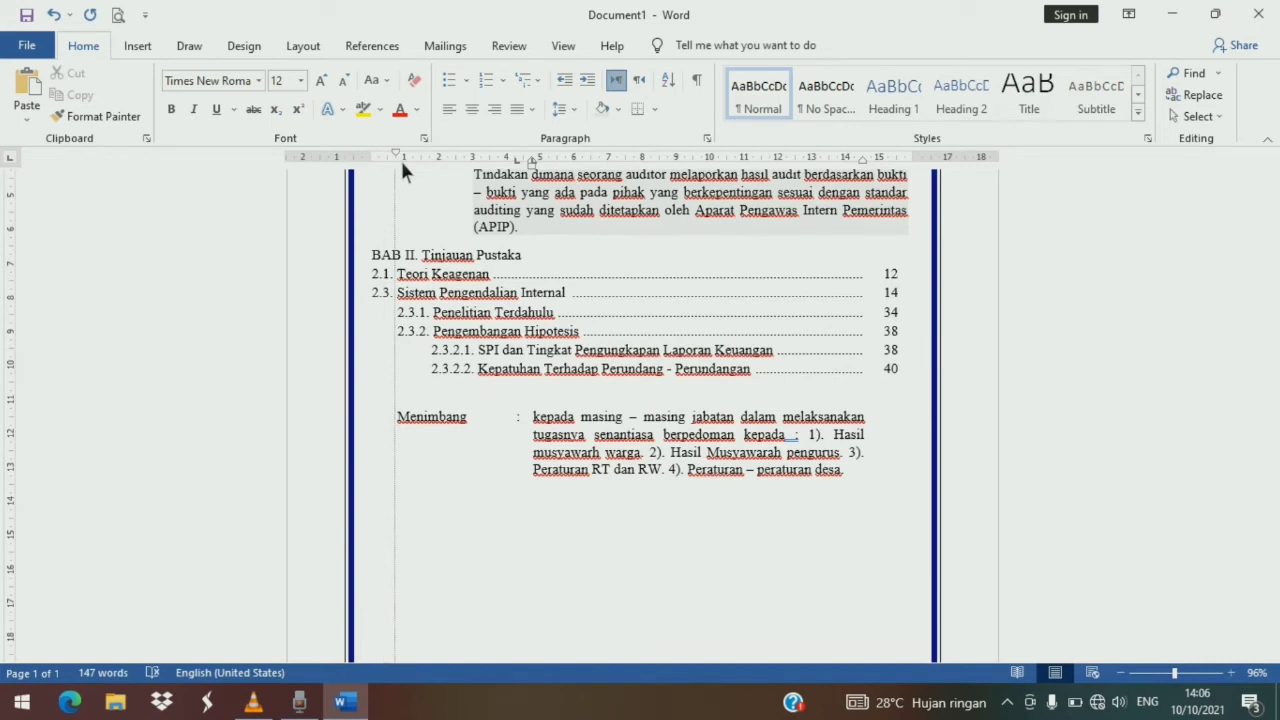
drag(400, 158, 400, 158)
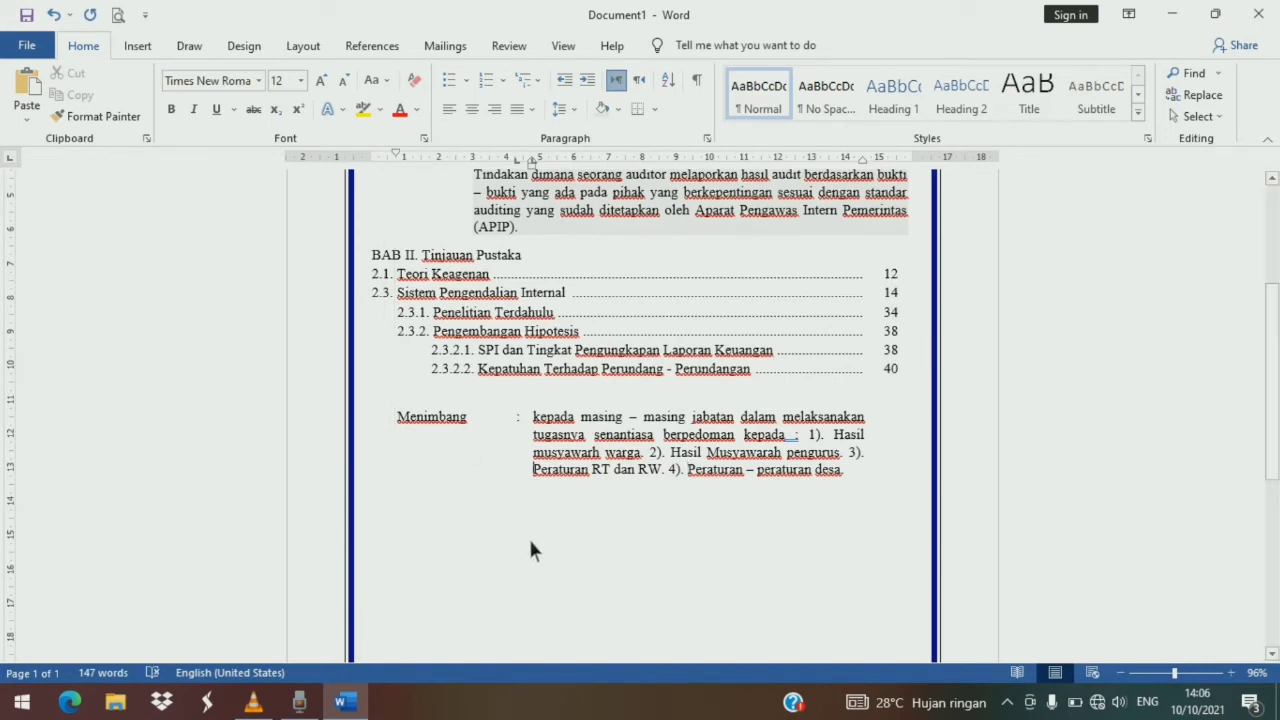
- Insert a table with 8 columns and 7 rows below the Menimbang paragraph
scroll(541, 520, down, 1)
click(383, 494)
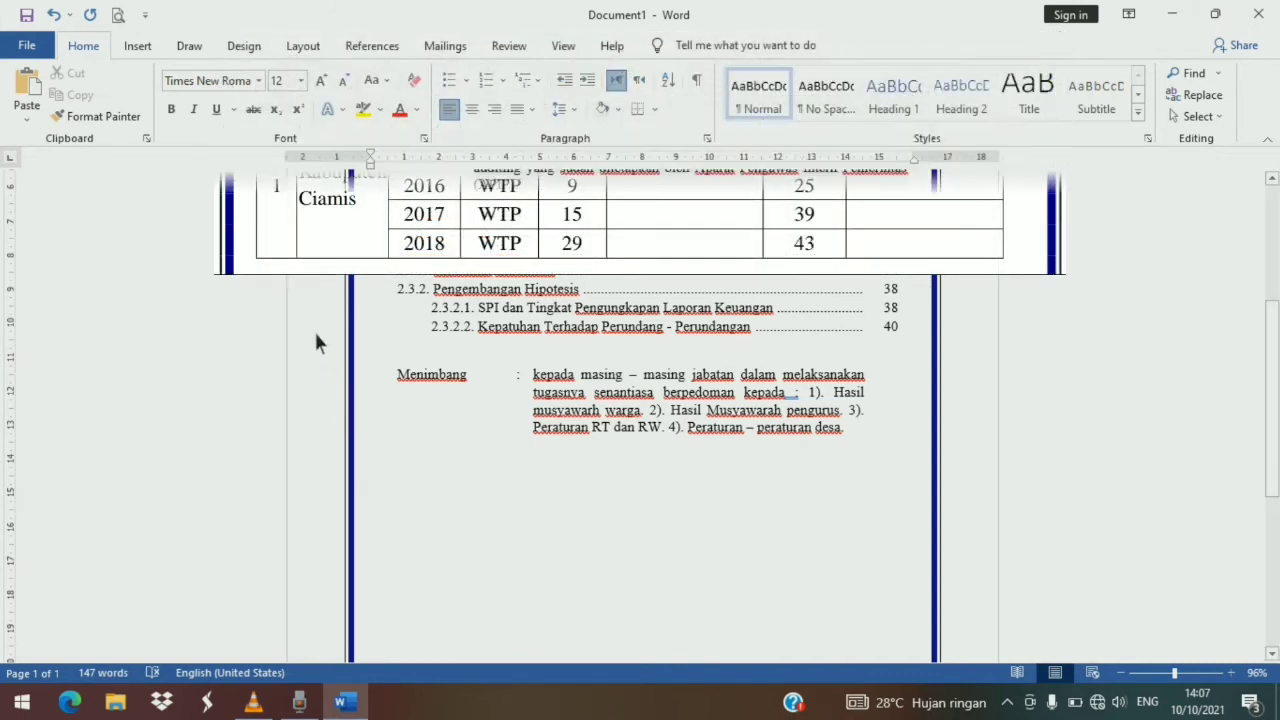
click(142, 53)
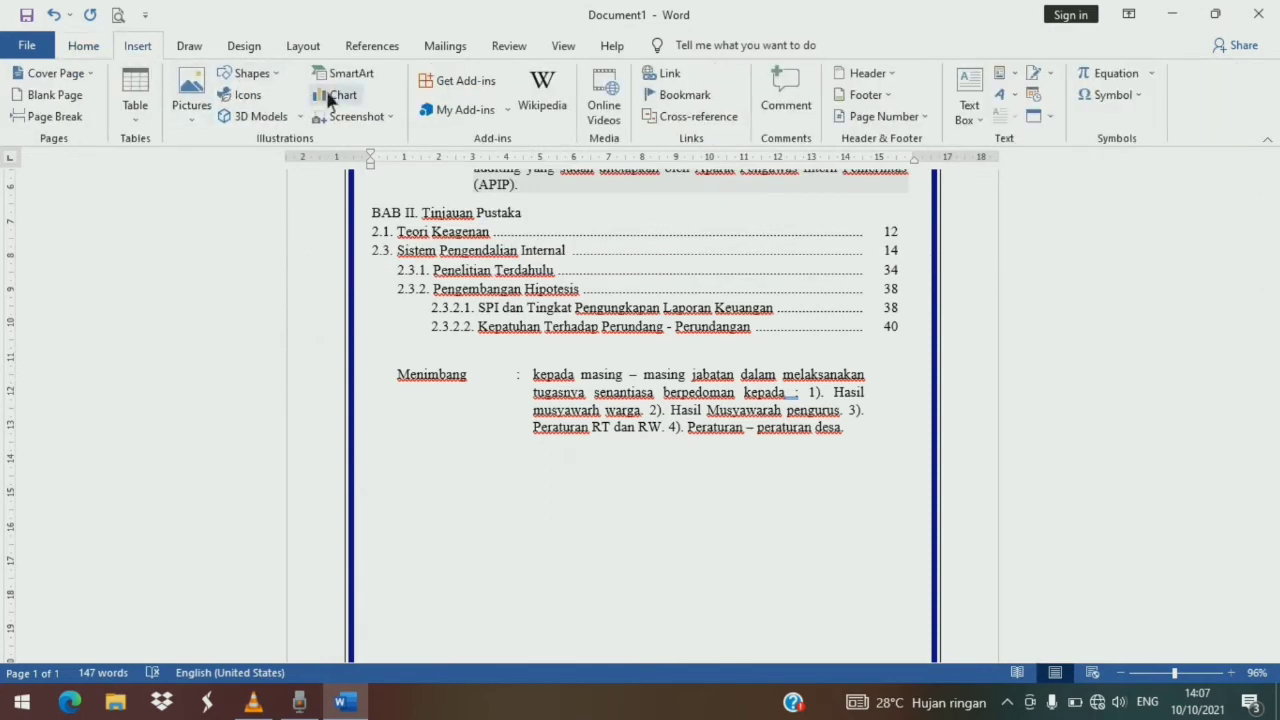
click(131, 92)
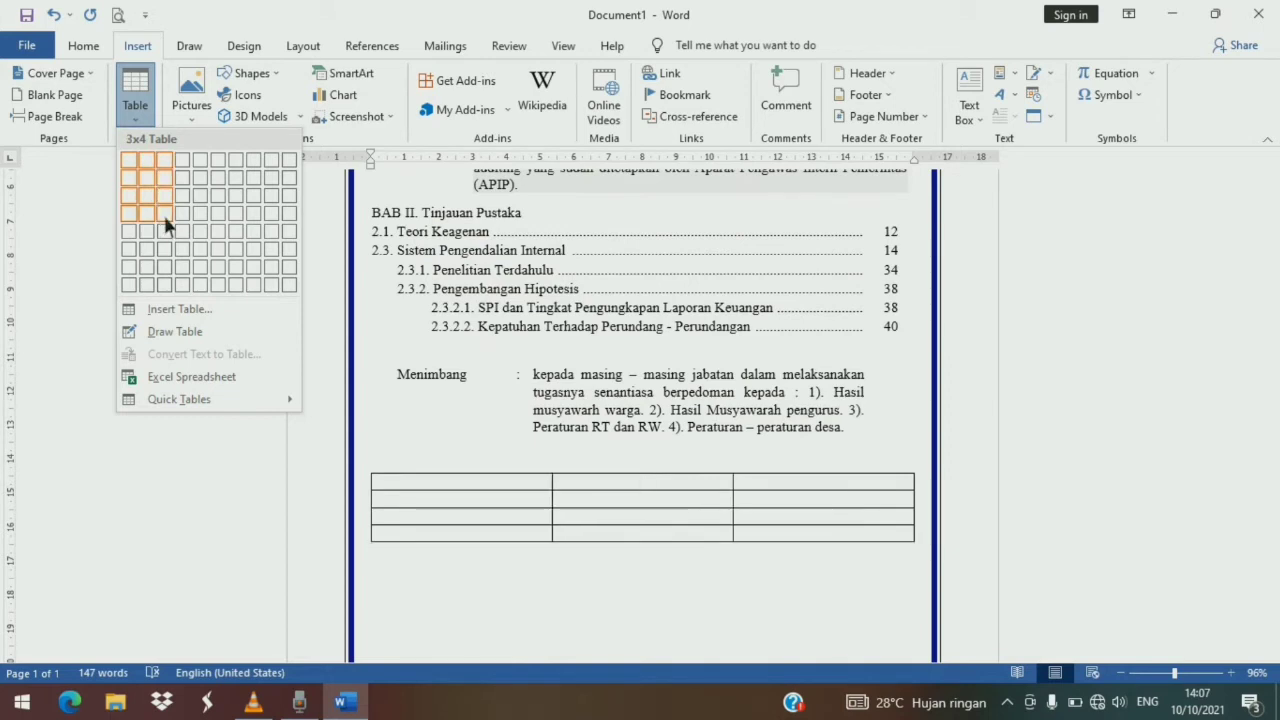
click(204, 310)
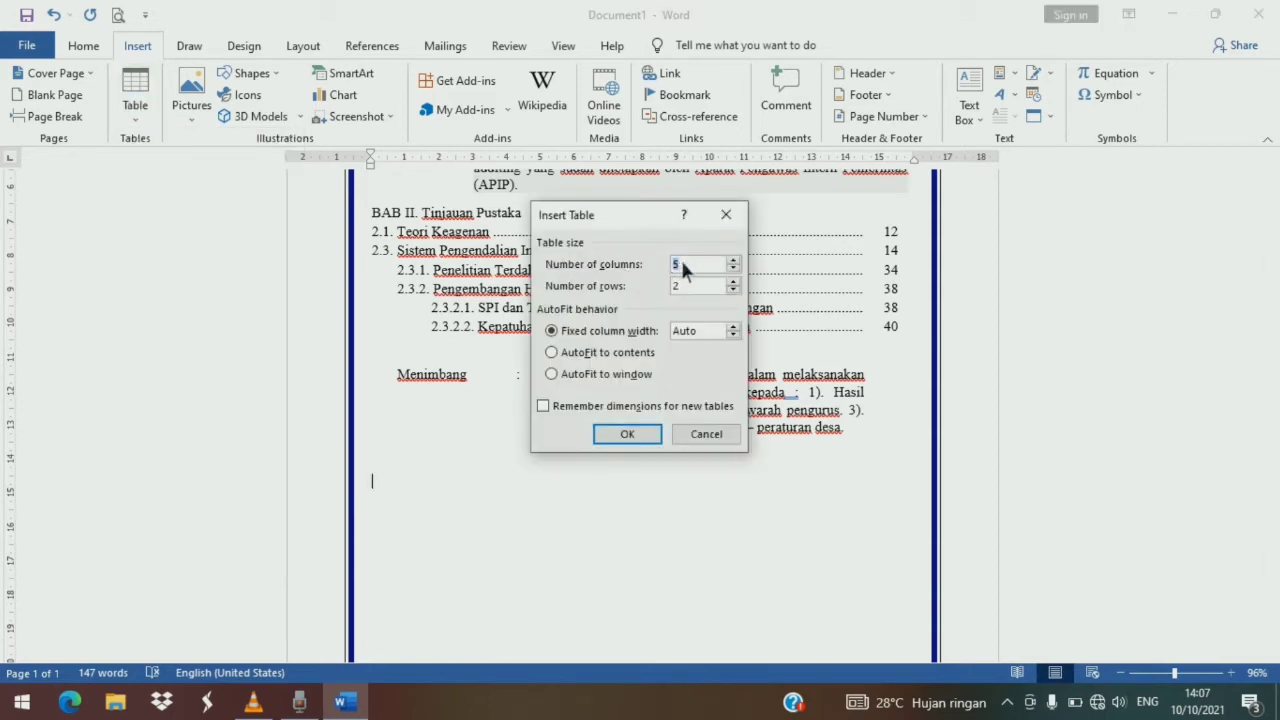
key(BackSpace)
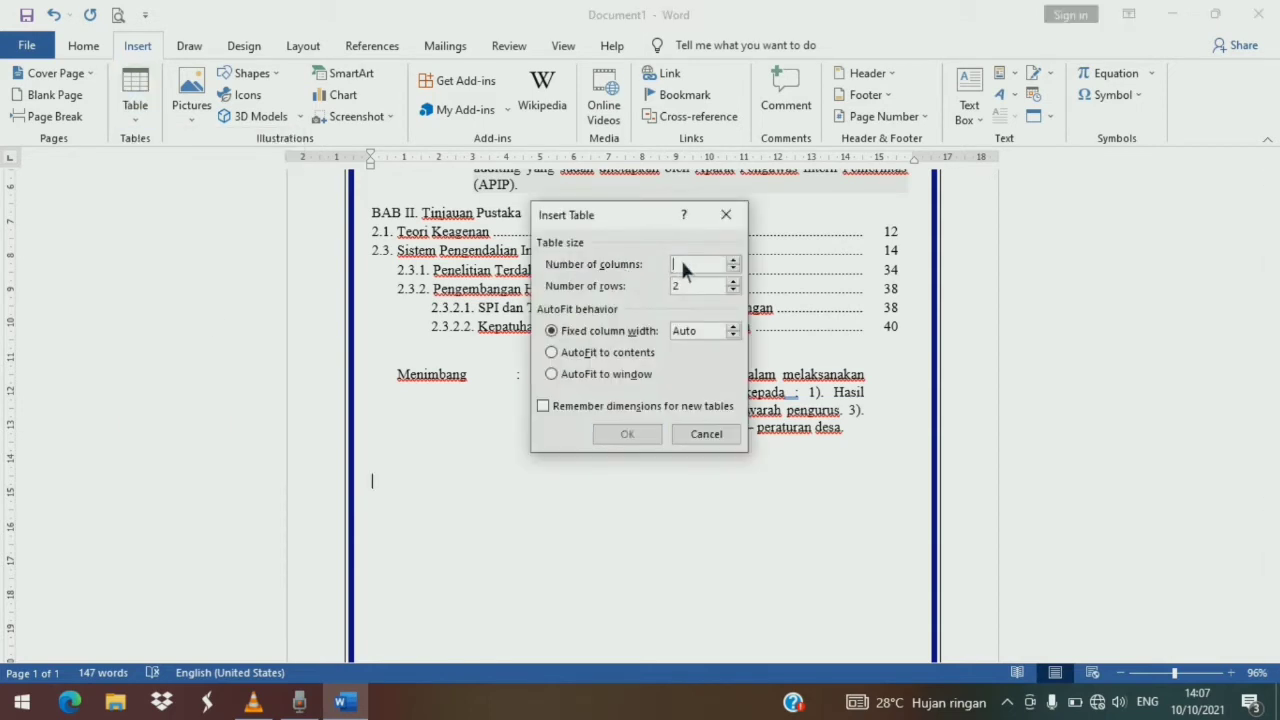
text(8)
key(BackSpace)
text(7)
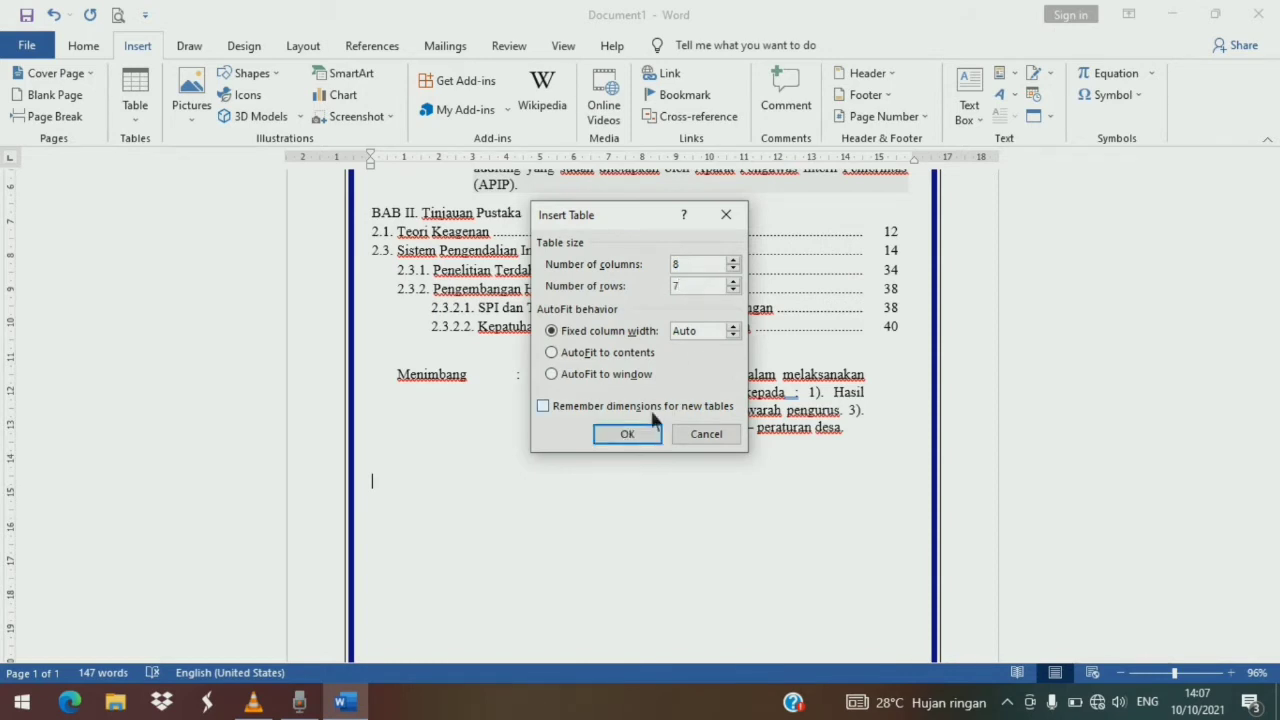
click(627, 433)
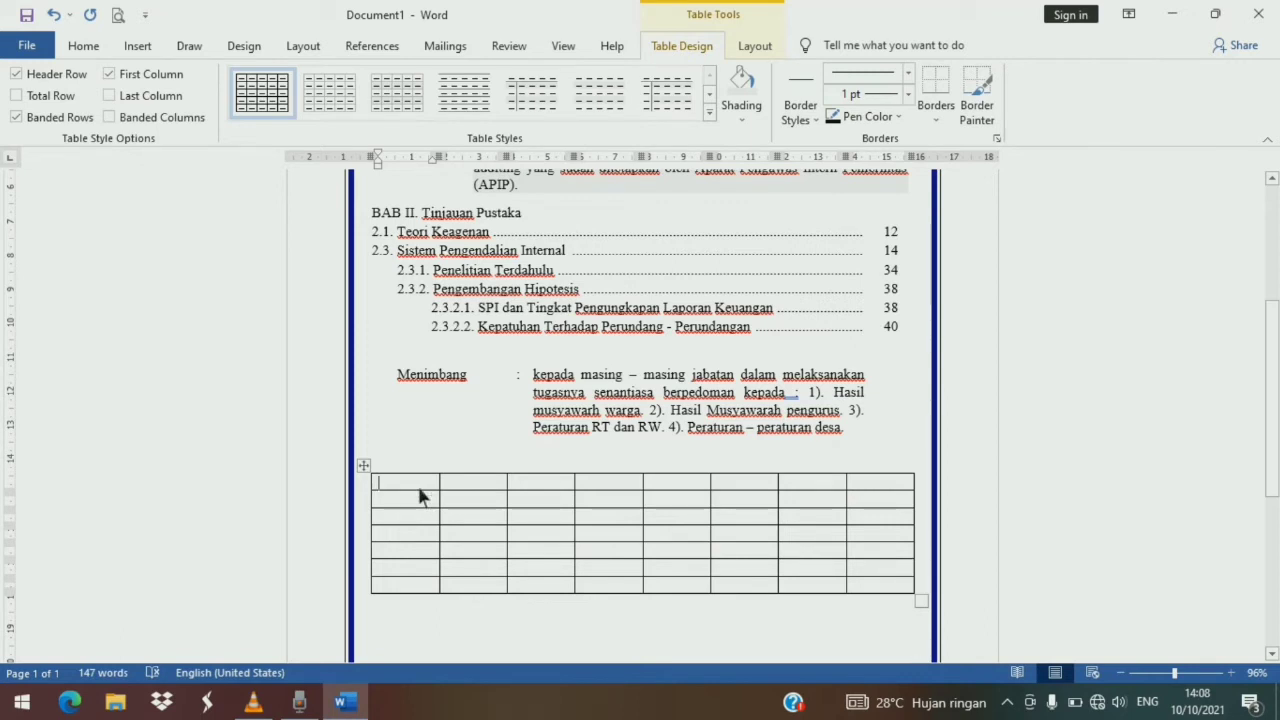
- Merge the first column's top two cells into one, and its remaining five cells into another
mouse_move(419, 484)
mouse_down()
mouse_move(420, 512)
mouse_move(427, 500)
mouse_up()
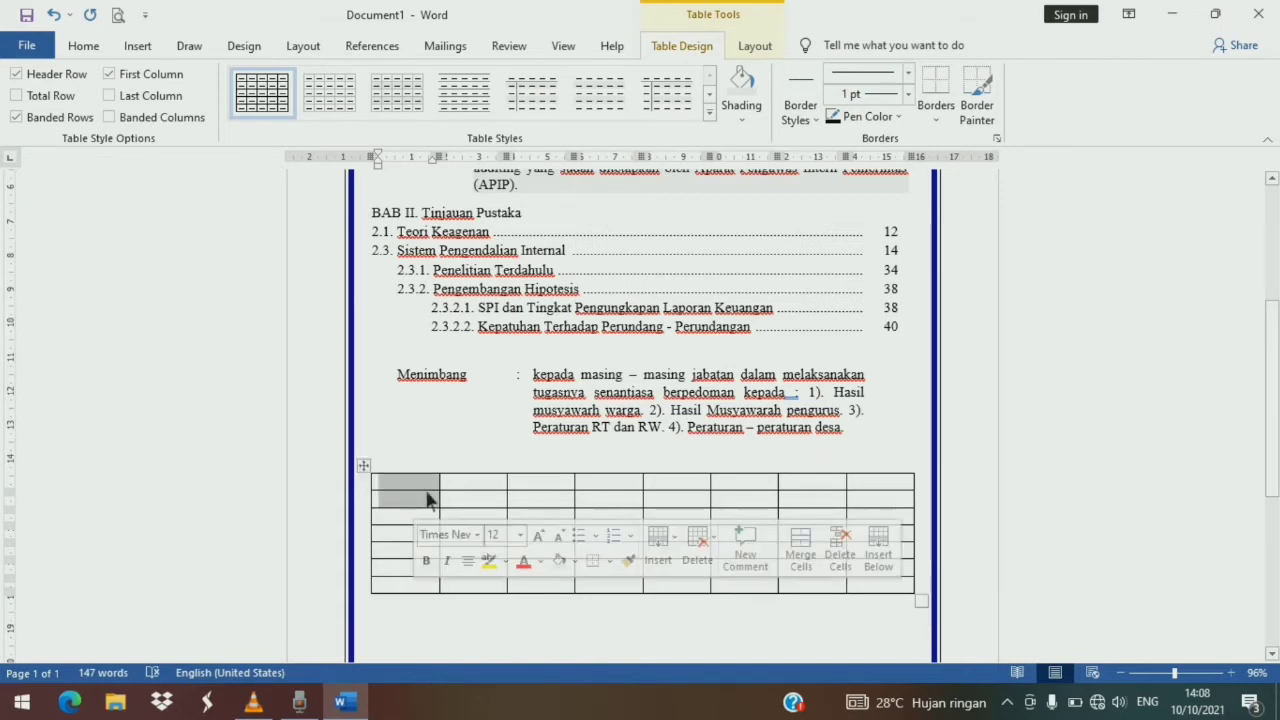
click(799, 540)
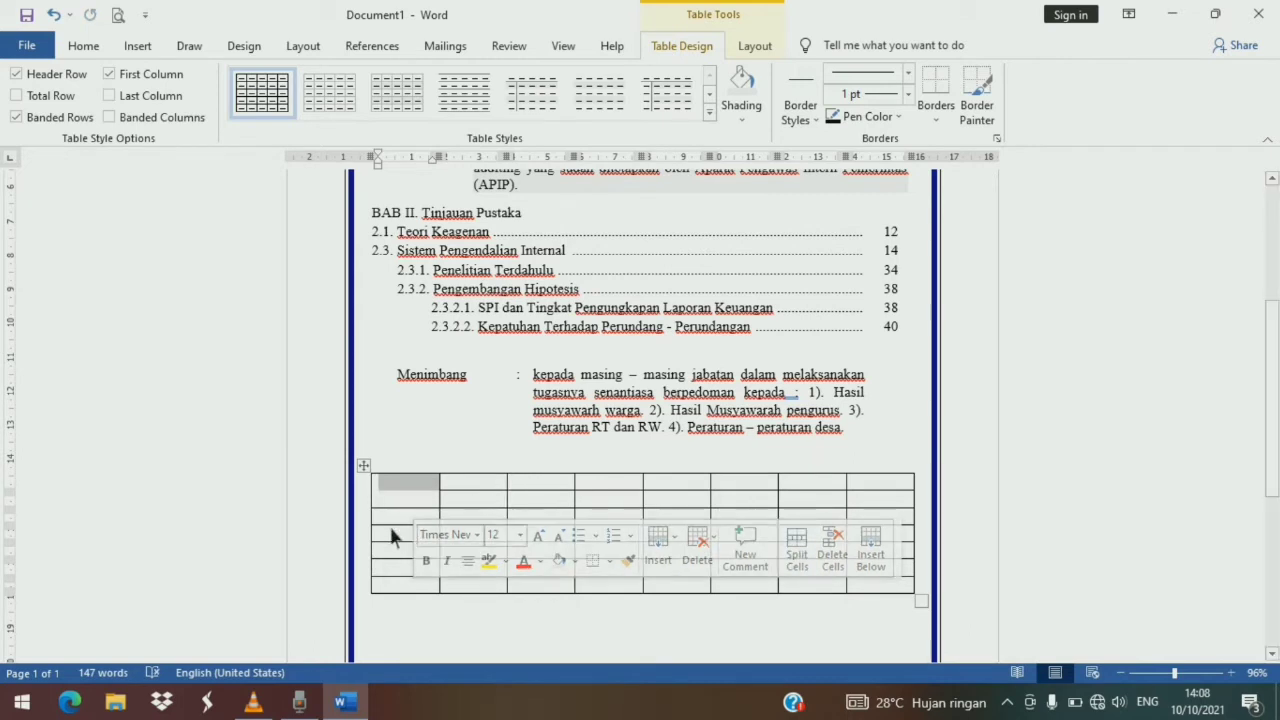
drag(395, 527, 394, 591)
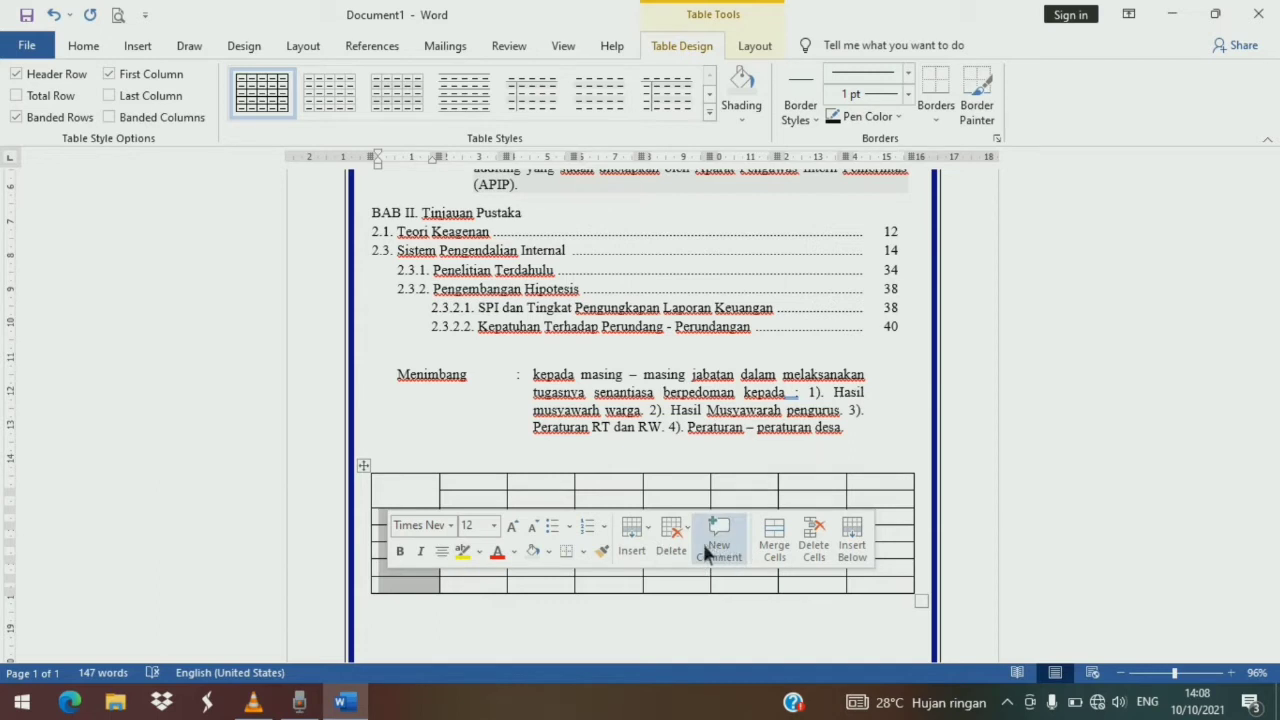
click(775, 545)
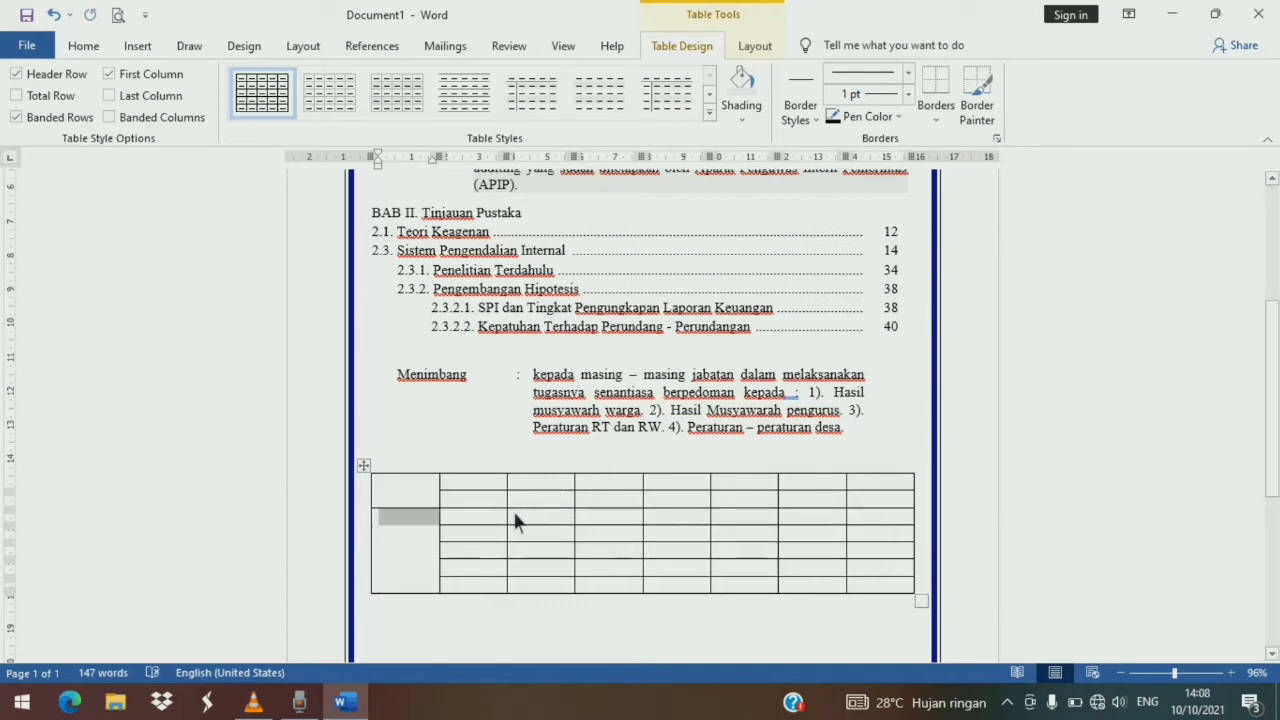
- Merge the second column's lower five cells into one, and its top two cells into another
drag(494, 531, 494, 590)
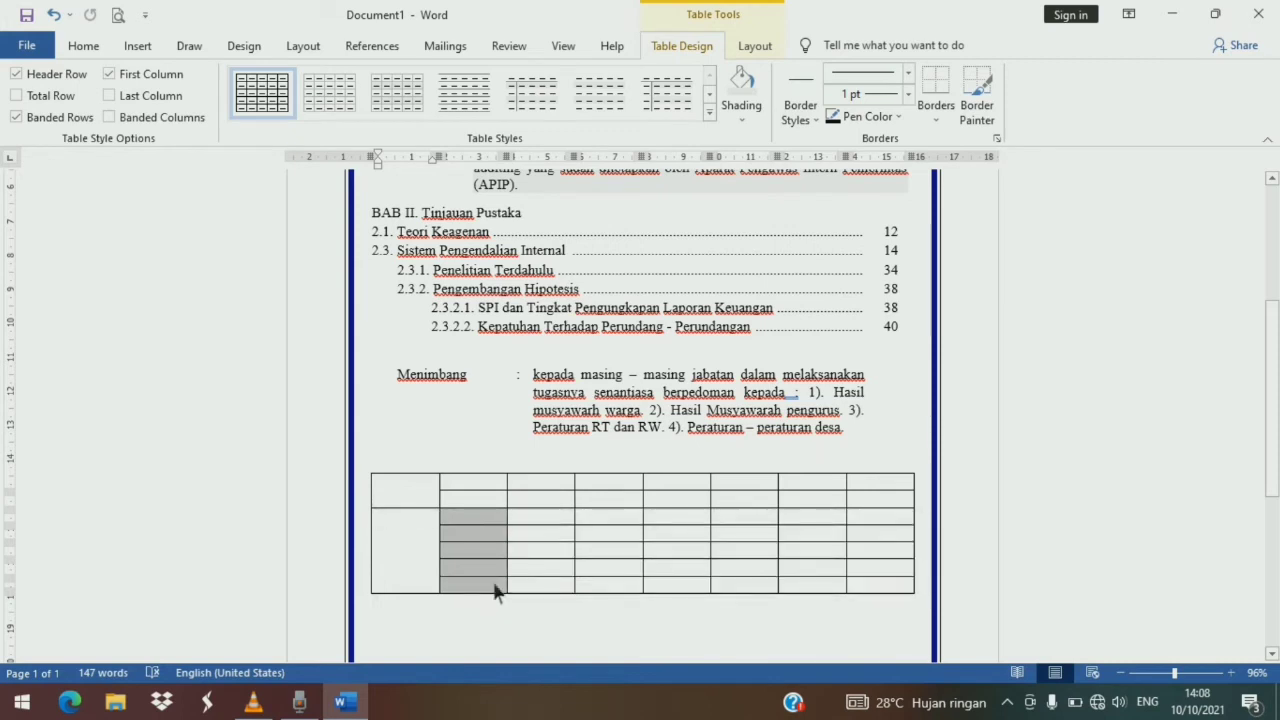
click(874, 540)
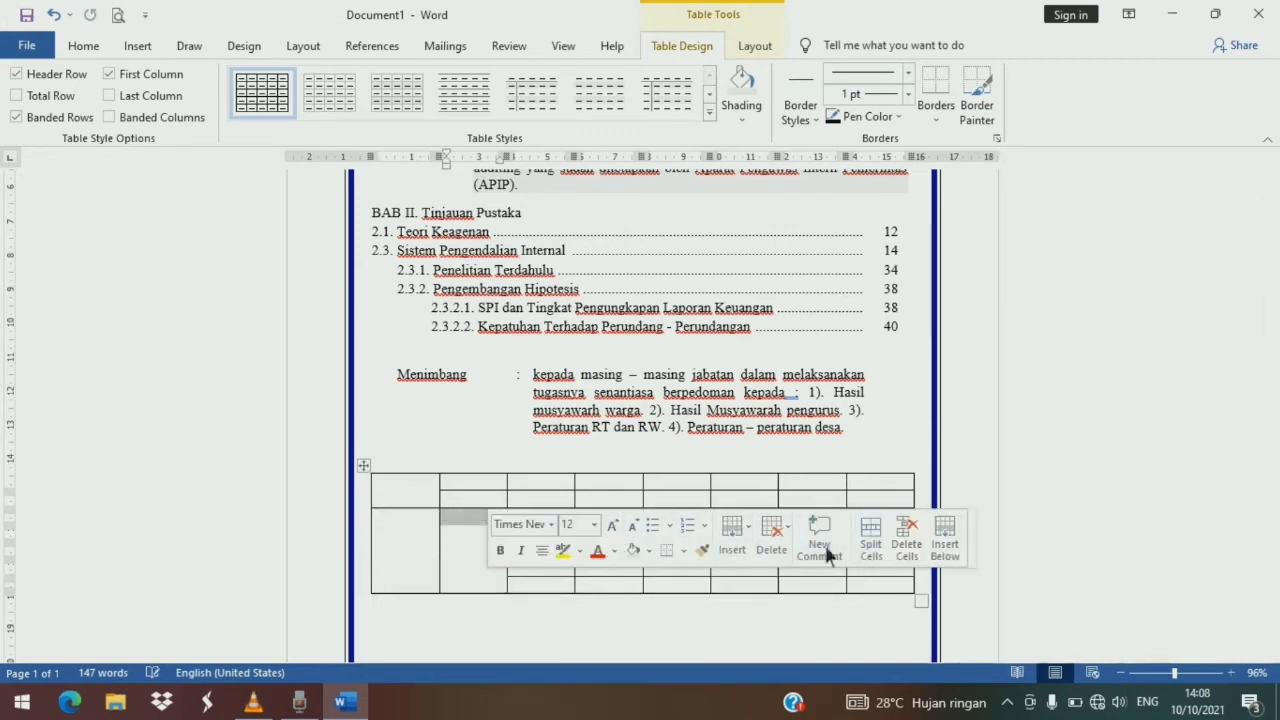
drag(466, 481, 474, 504)
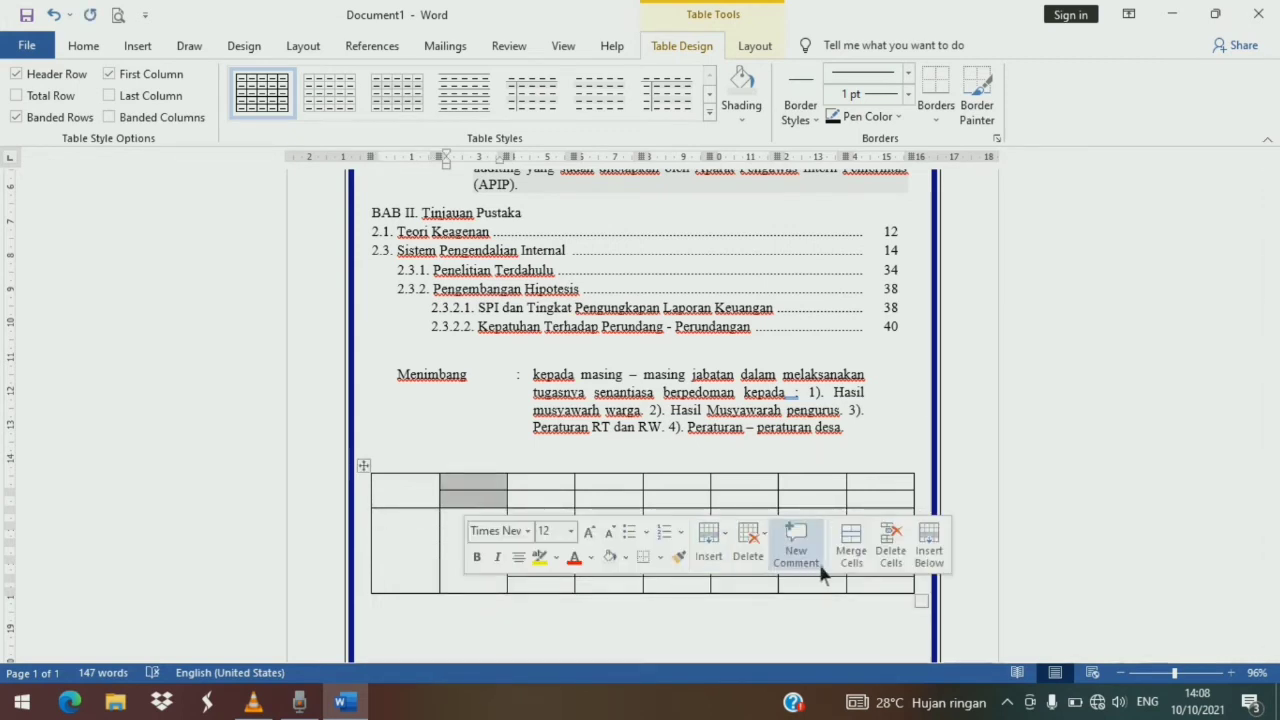
click(843, 557)
- Merge the top two cells of the third column and of the fourth column
drag(563, 498, 564, 507)
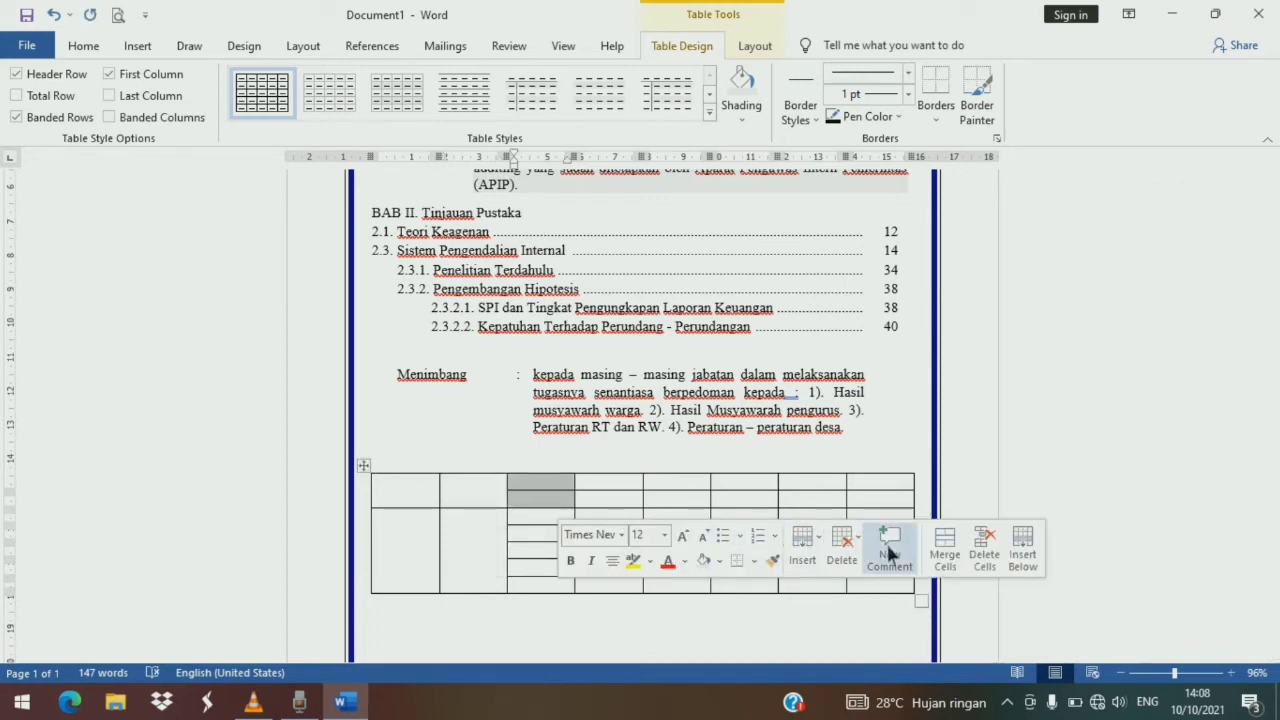
click(948, 558)
drag(640, 498, 641, 507)
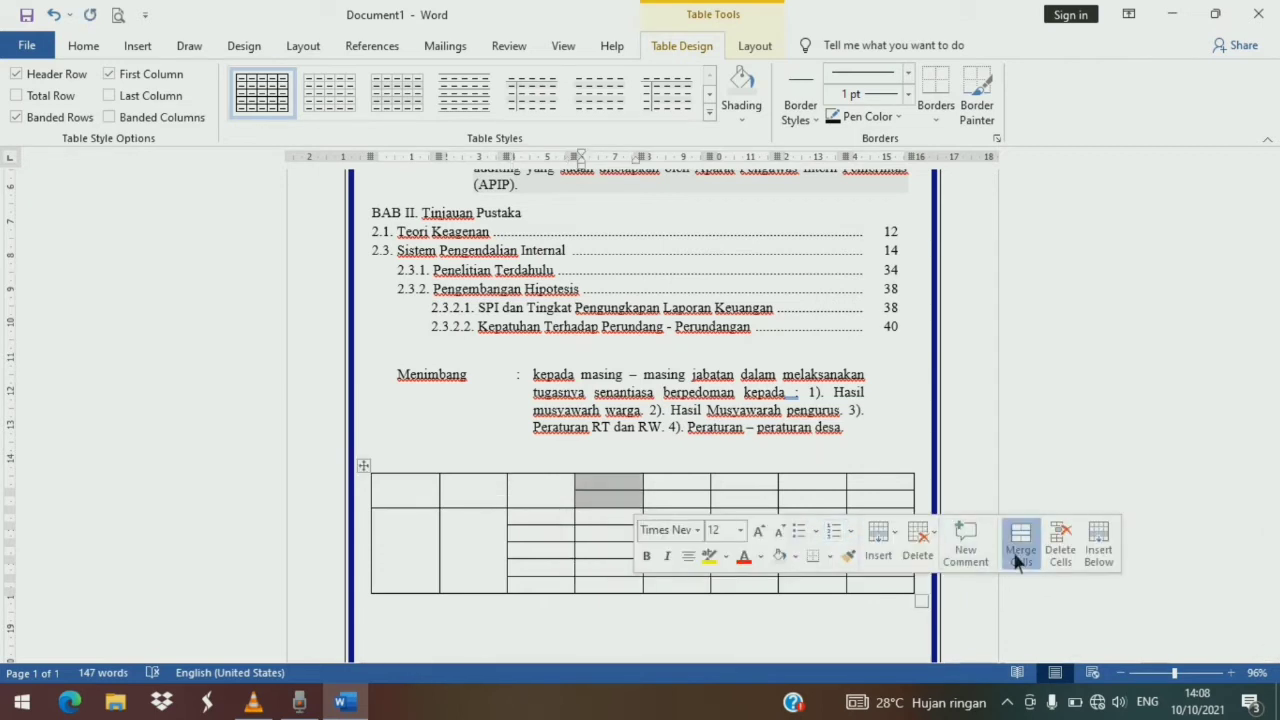
click(1020, 548)
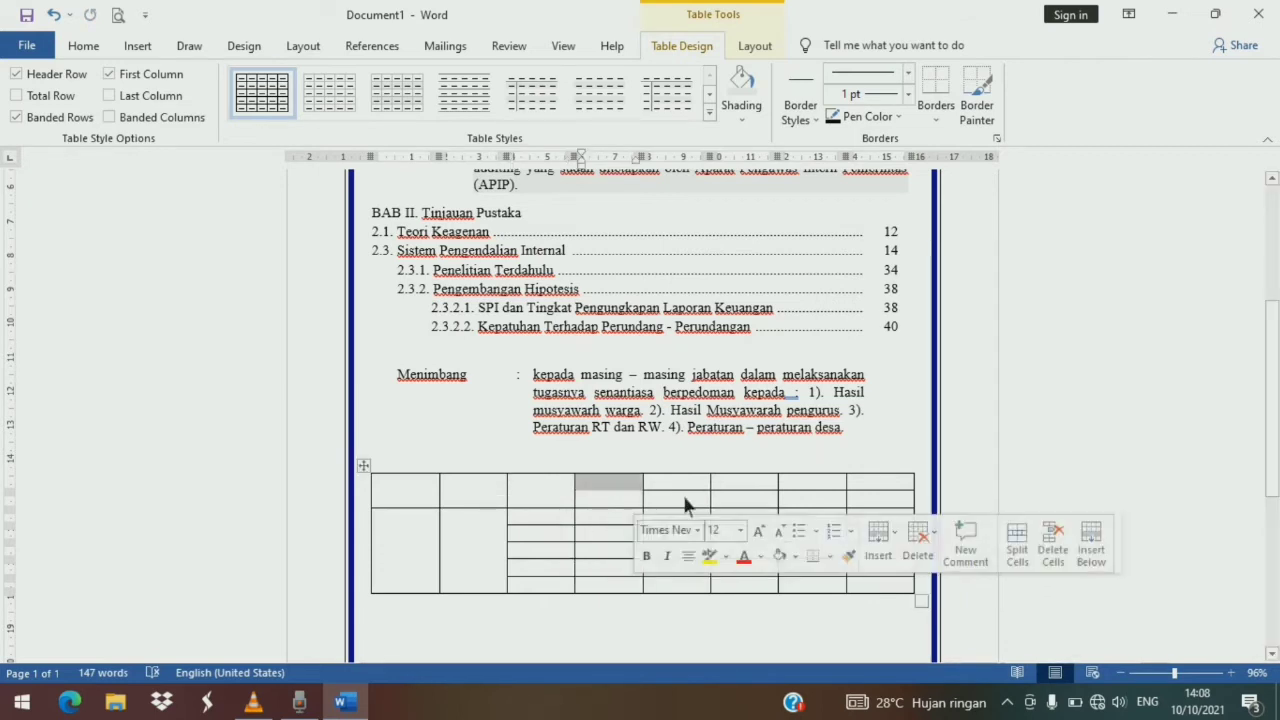
- Merge the top cells of columns five and six, and the top cells of columns seven and eight
drag(686, 478, 752, 495)
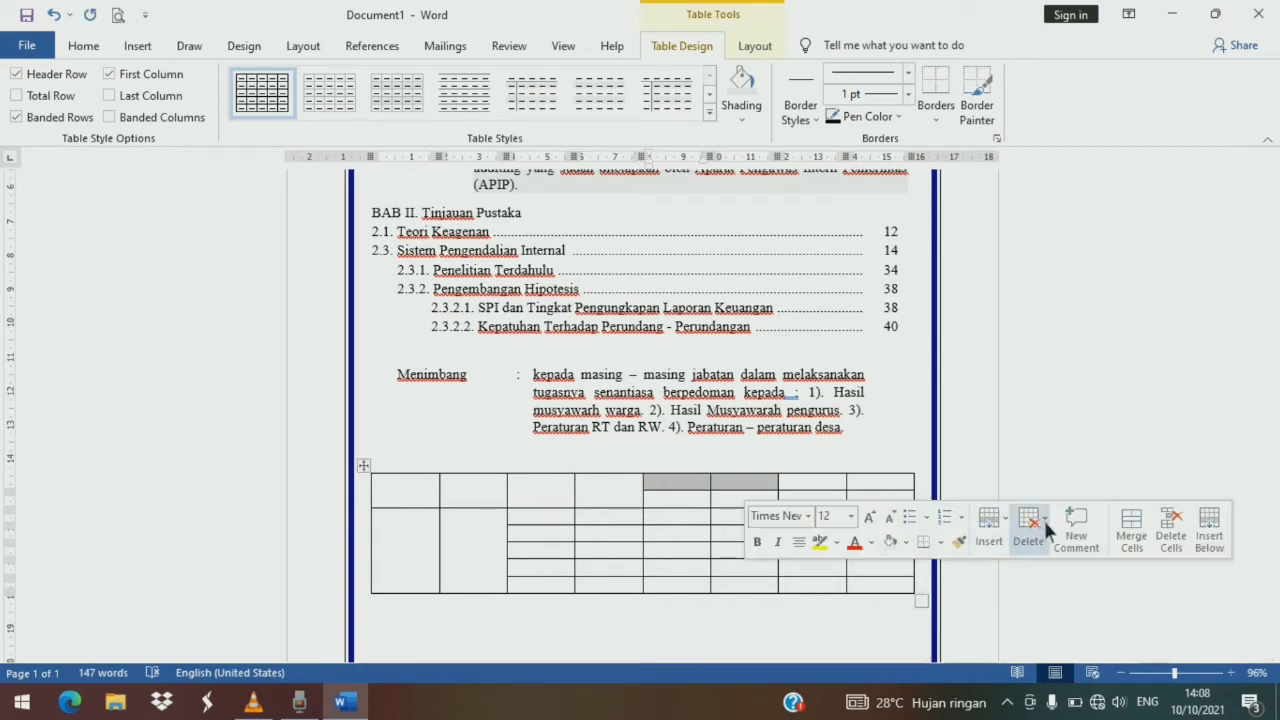
click(1131, 528)
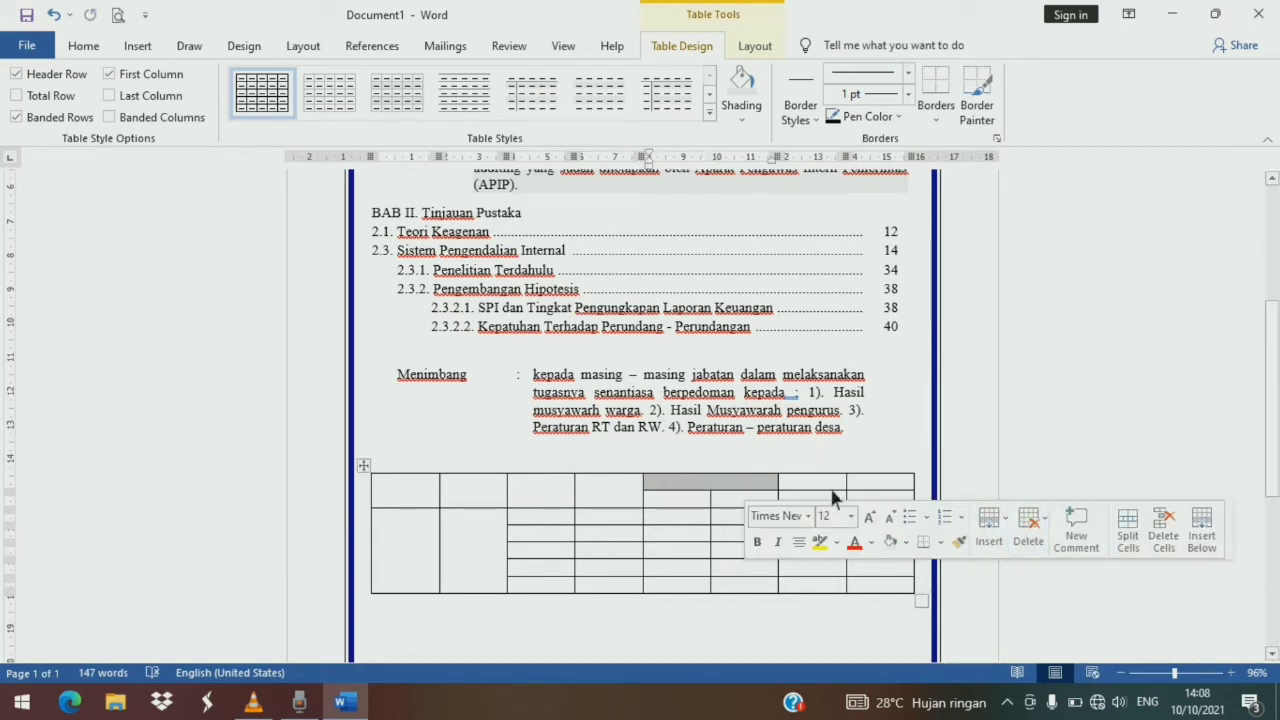
drag(830, 482, 890, 484)
click(1172, 537)
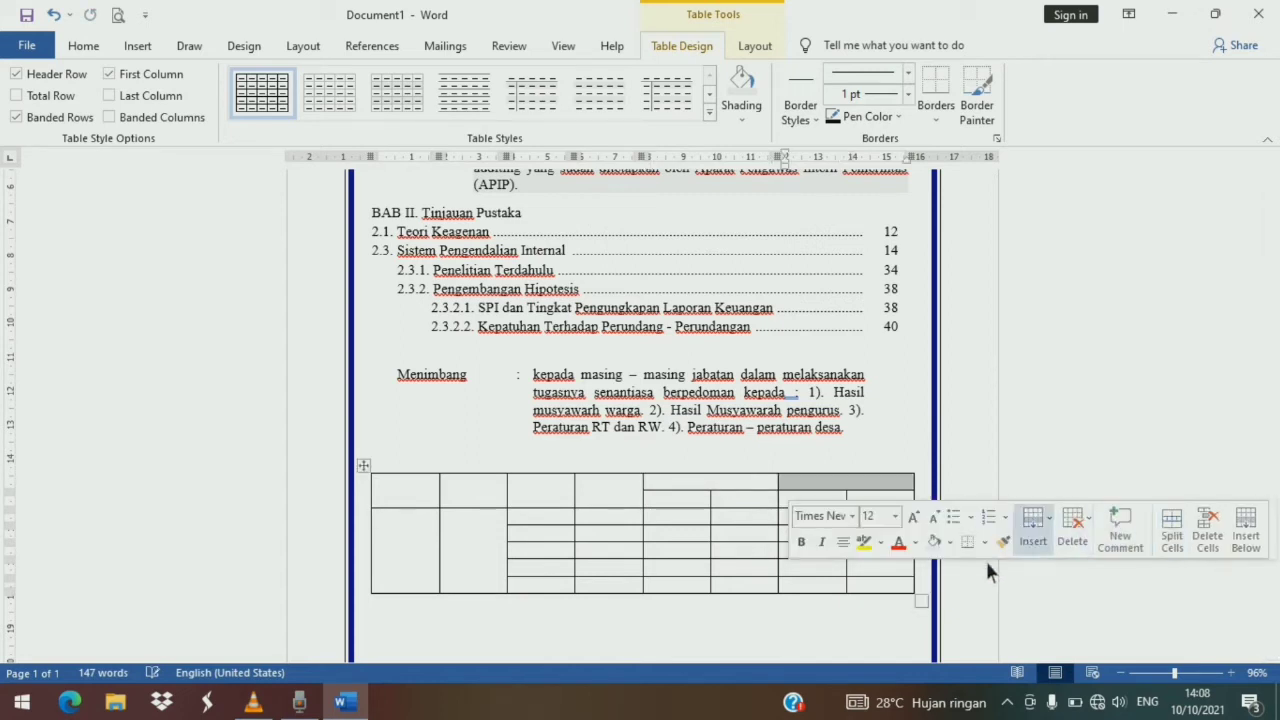
- Try removing the bottom border of the merged top cell over columns five and six, then undo it
scroll(540, 592, down, 1)
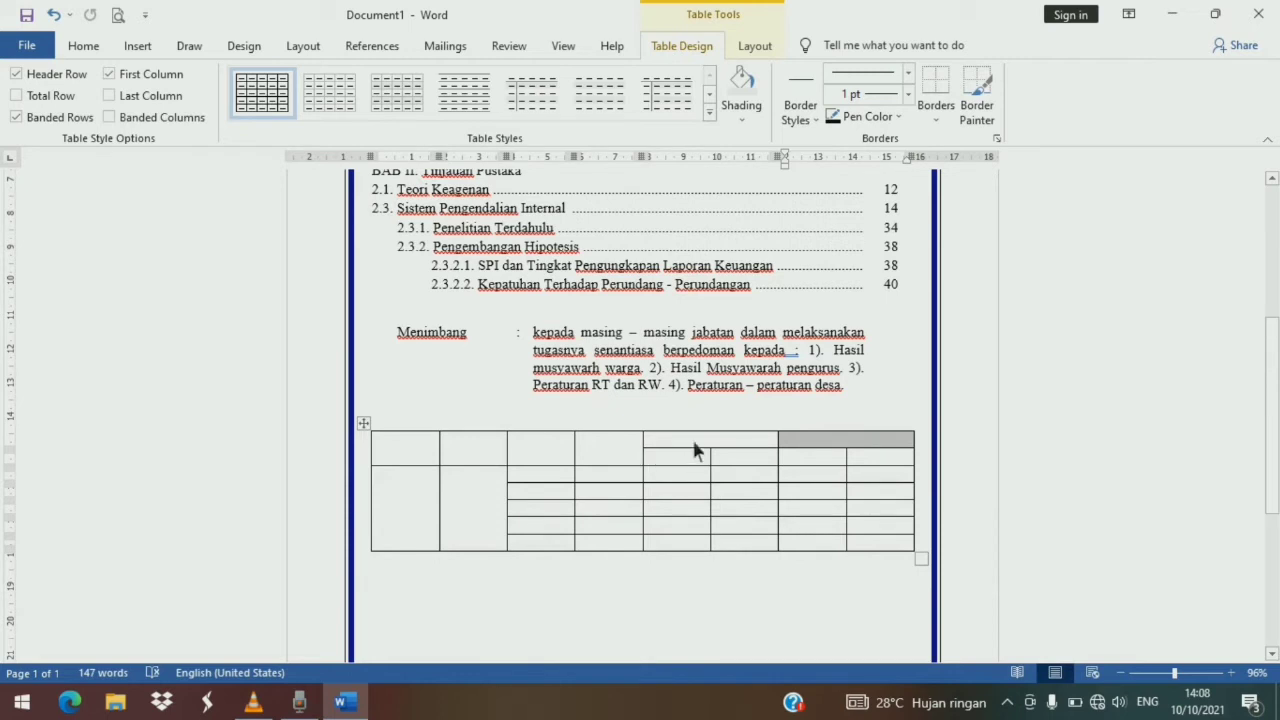
drag(694, 446, 757, 447)
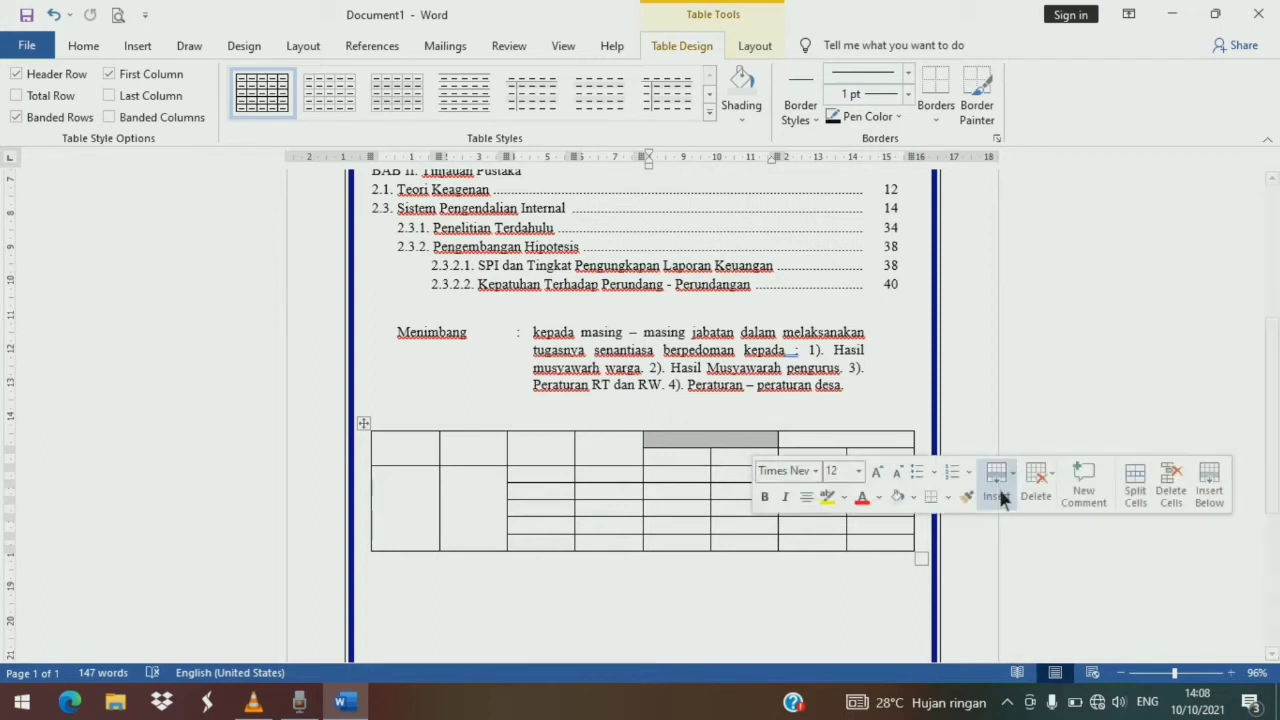
click(946, 505)
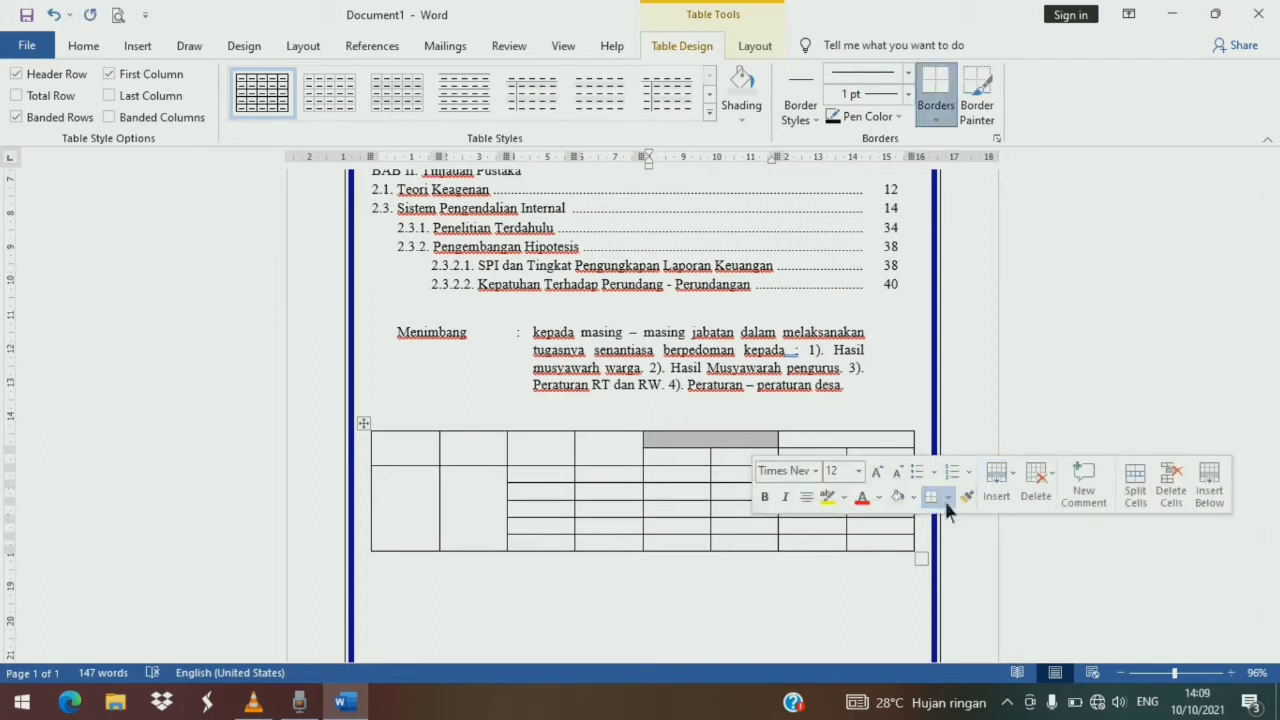
click(947, 498)
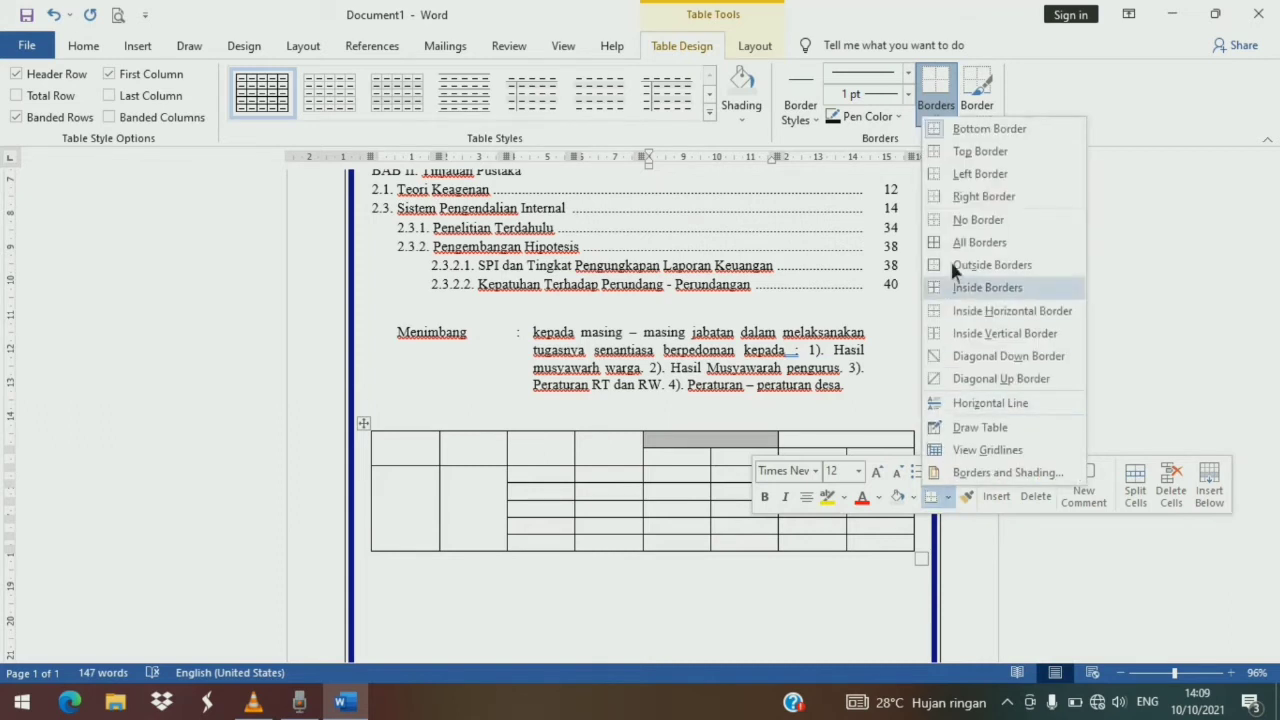
click(985, 129)
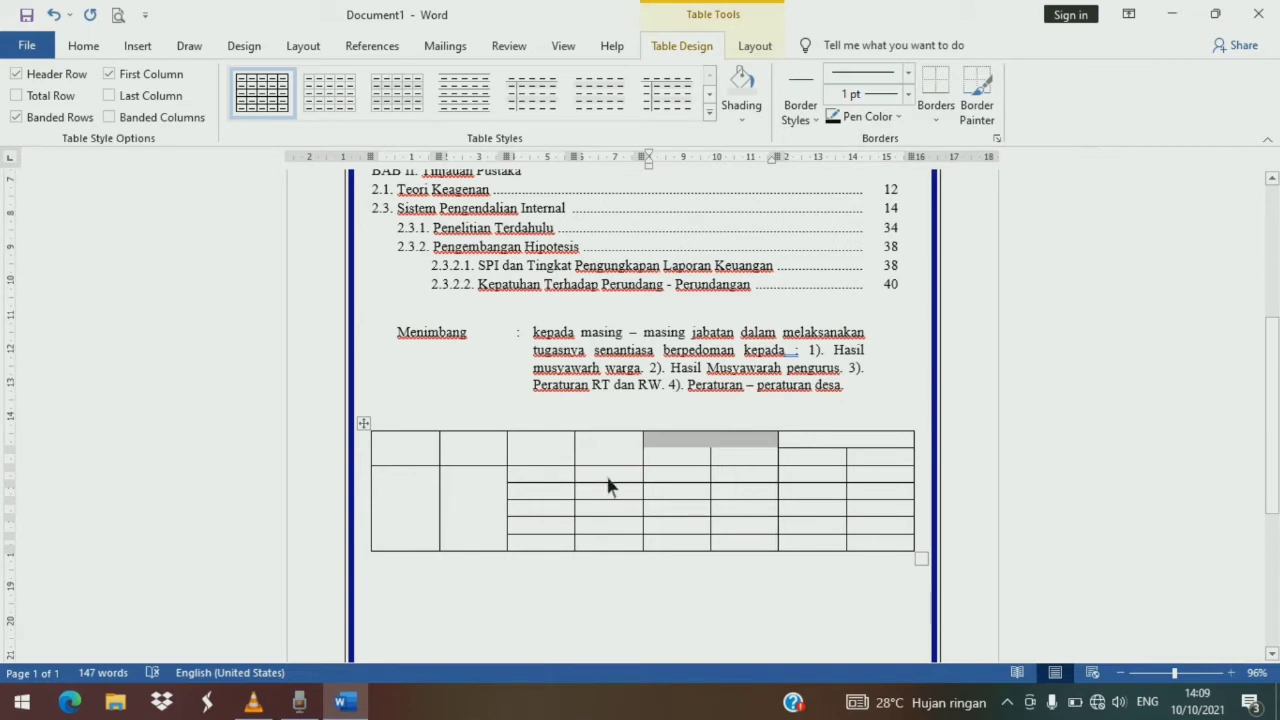
click(630, 468)
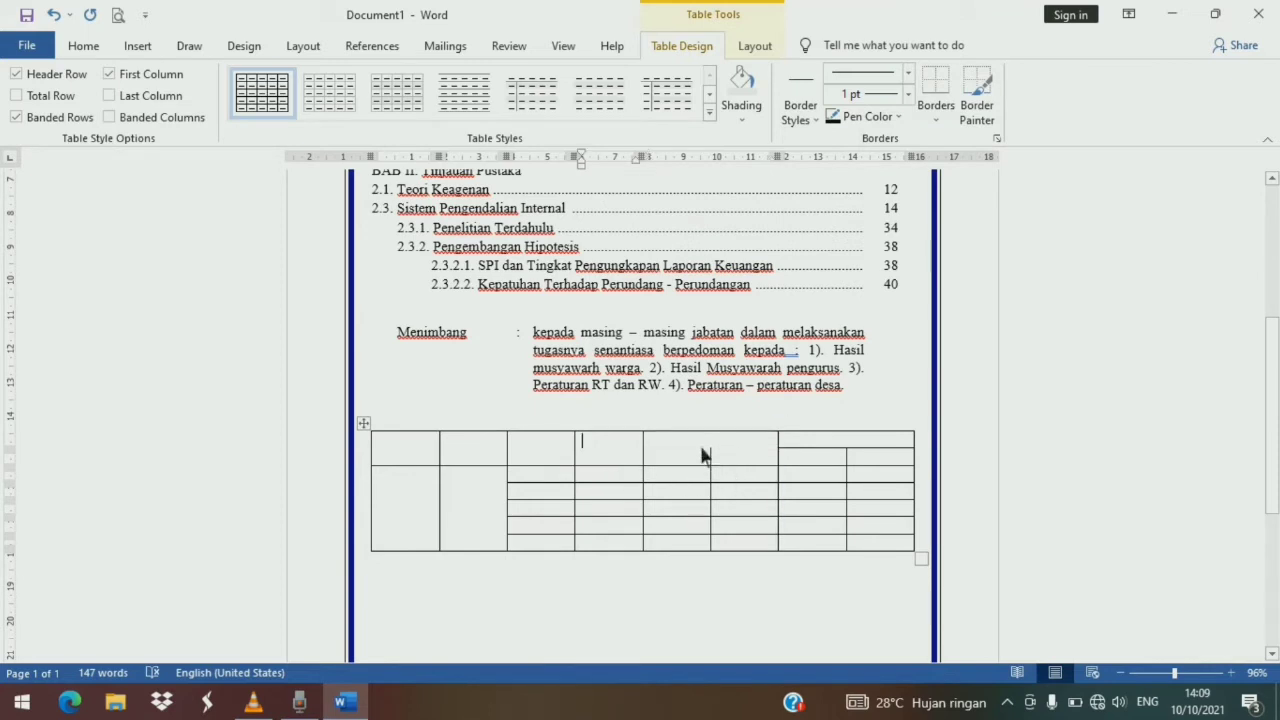
click(701, 448)
key(ctrl+z)
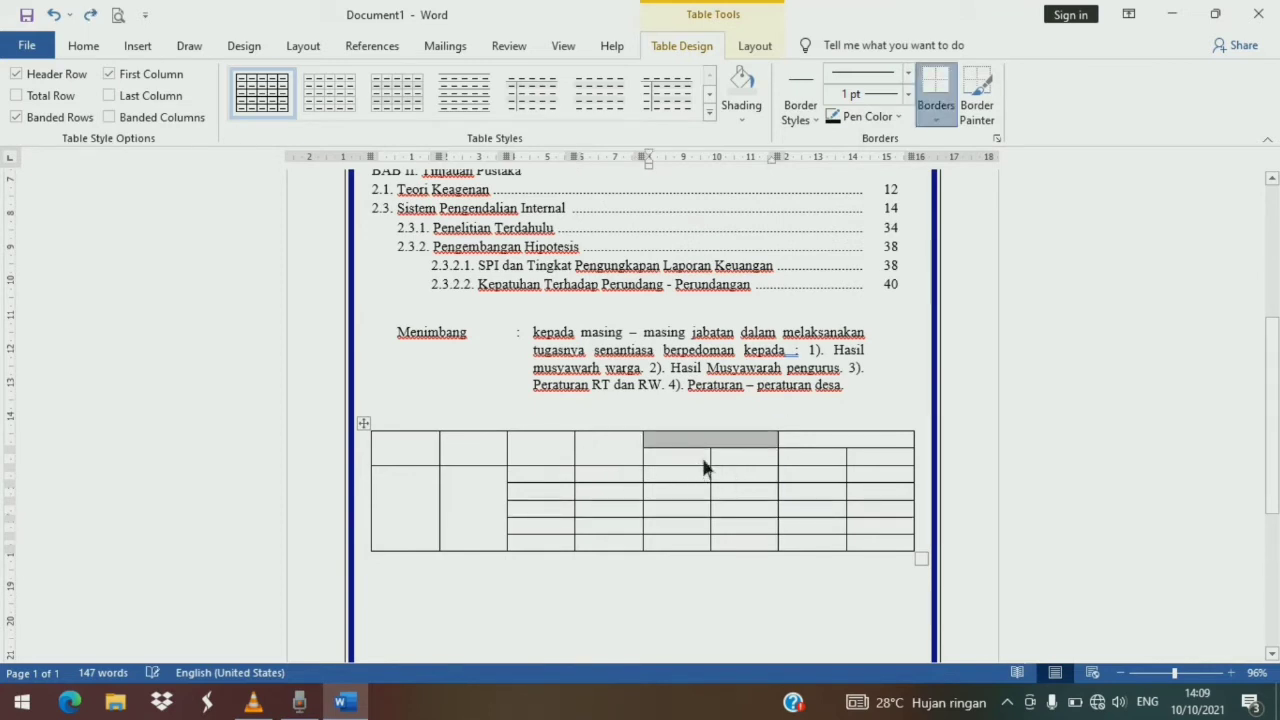
- Narrow the first column and shift the borders between the third, fourth and fifth columns slightly left
click(716, 568)
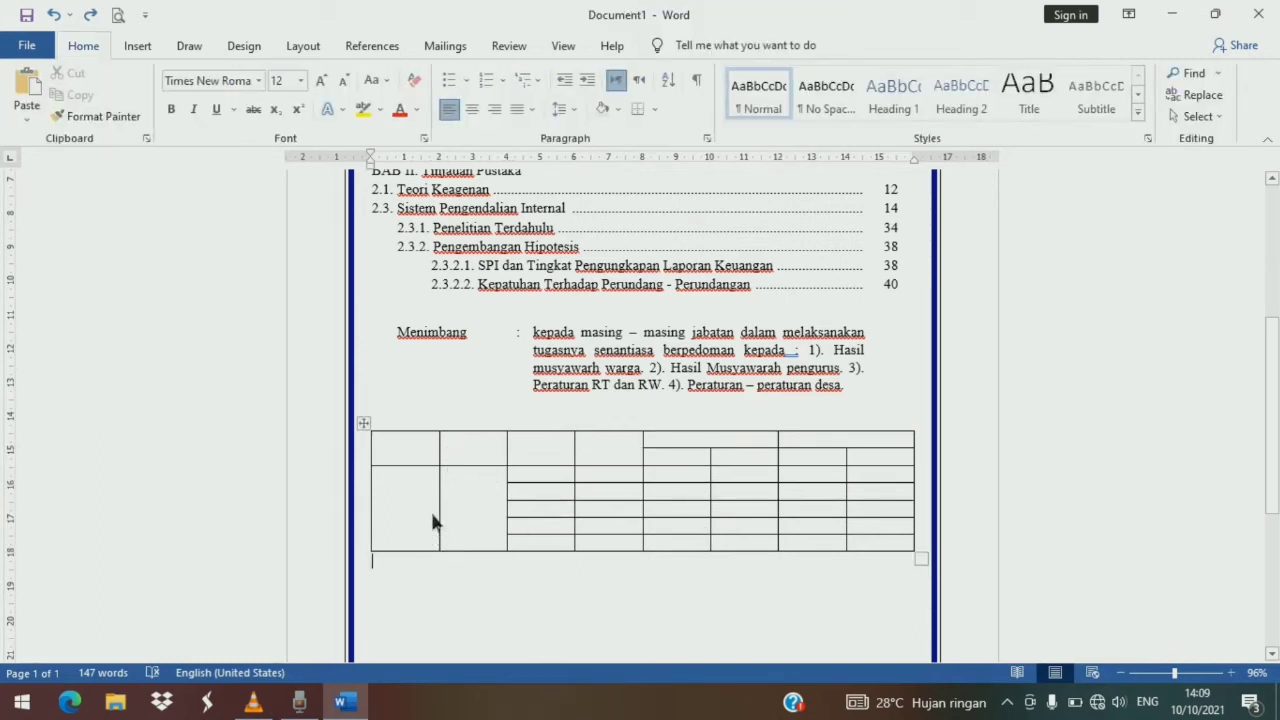
drag(440, 458, 404, 478)
drag(578, 458, 566, 462)
drag(644, 463, 636, 466)
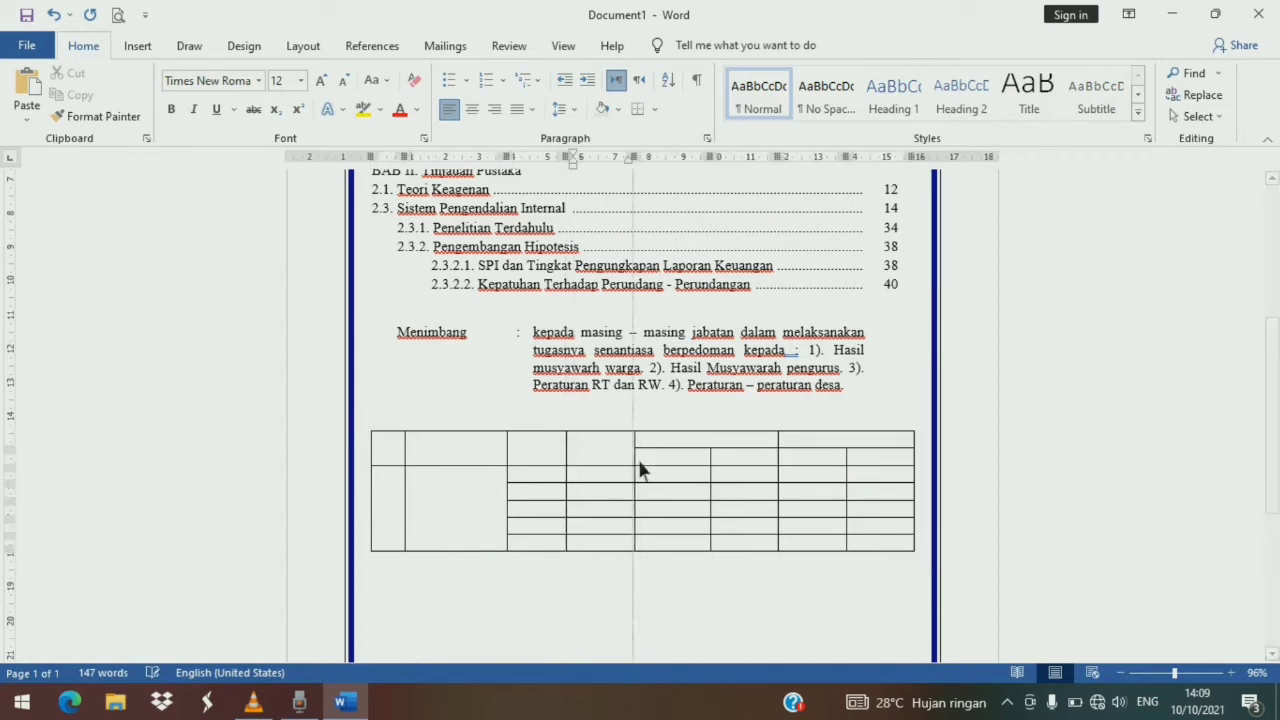
- Select the whole table and center its cell contents horizontally and vertically
click(400, 458)
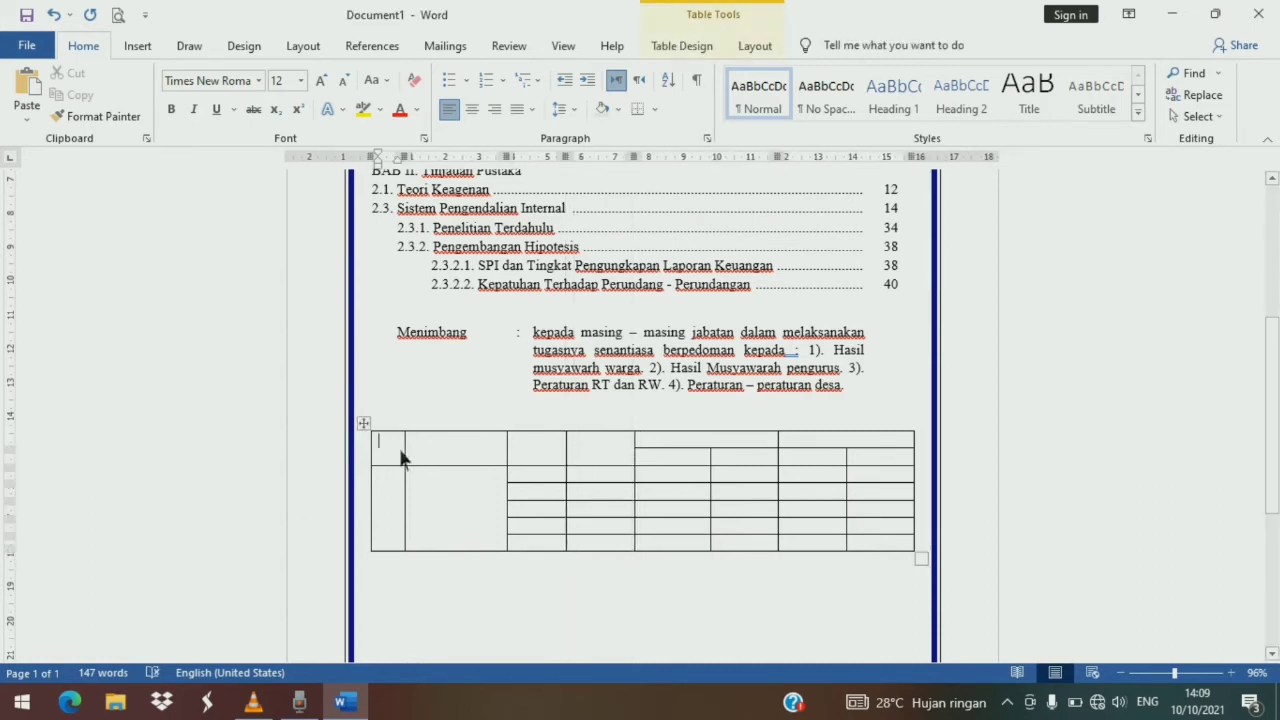
drag(400, 458, 887, 472)
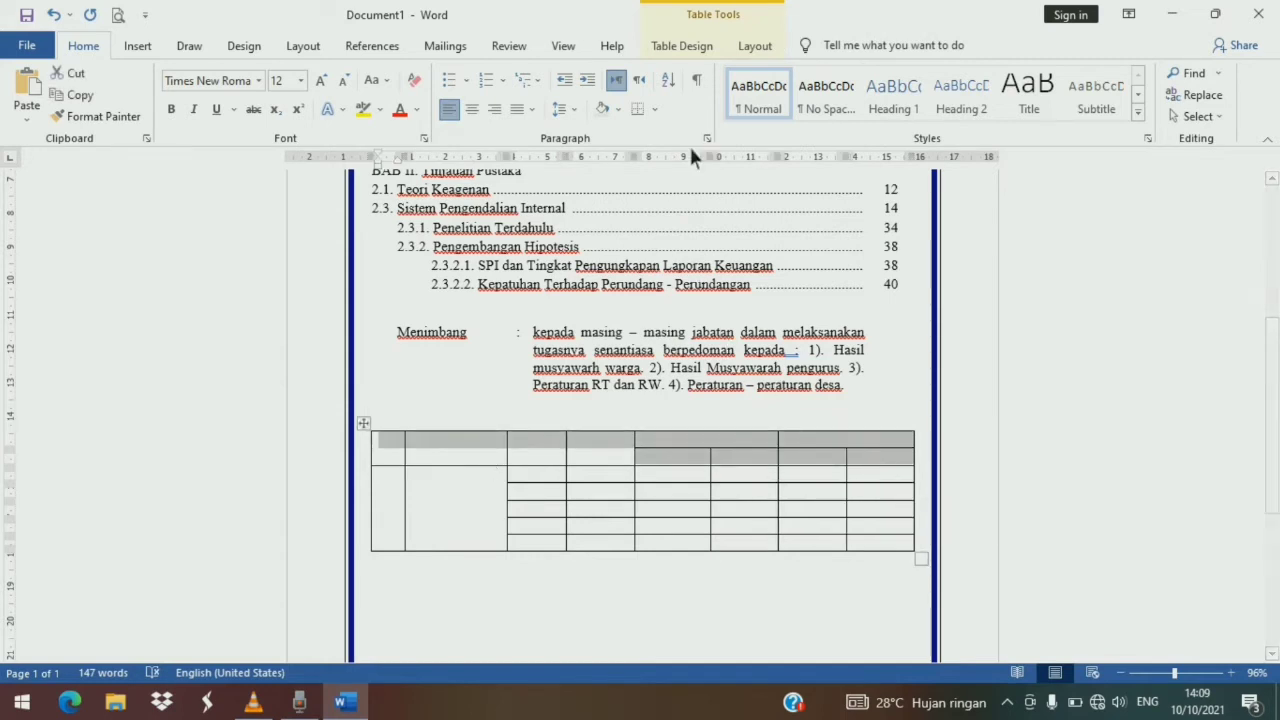
click(607, 112)
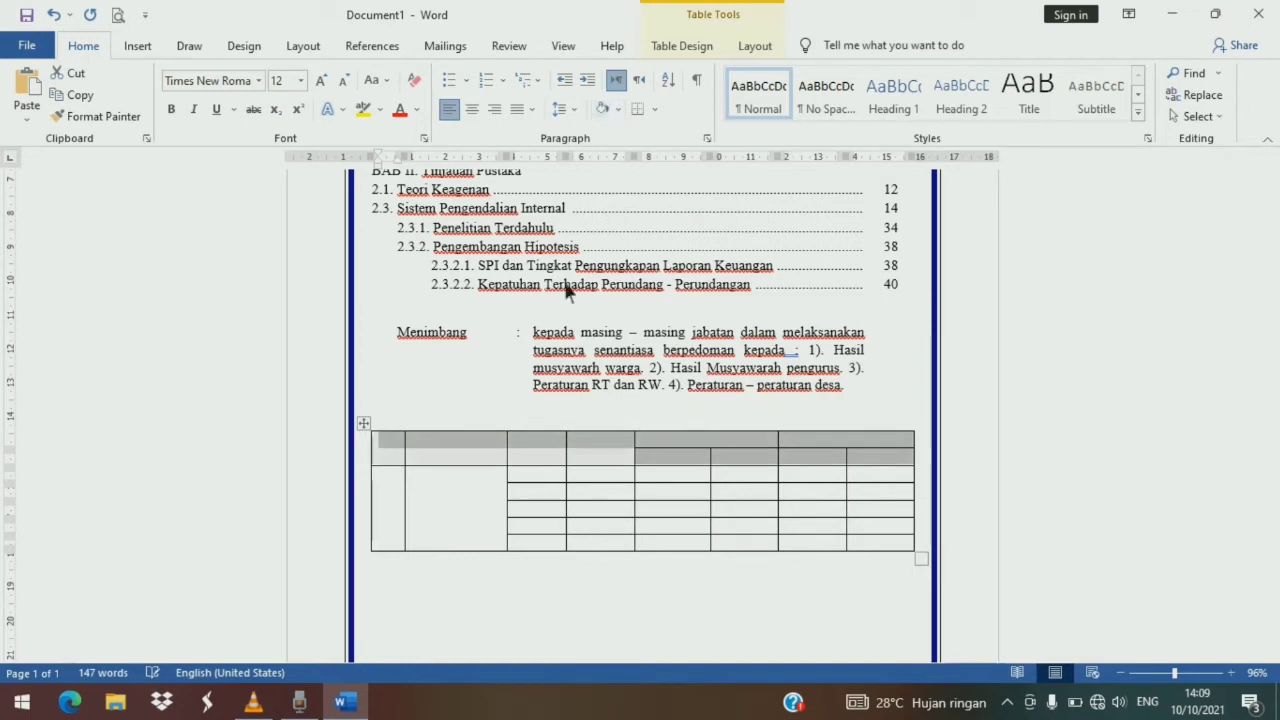
click(486, 619)
mouse_move(397, 452)
mouse_down()
mouse_move(543, 454)
mouse_move(874, 534)
mouse_move(875, 550)
mouse_up()
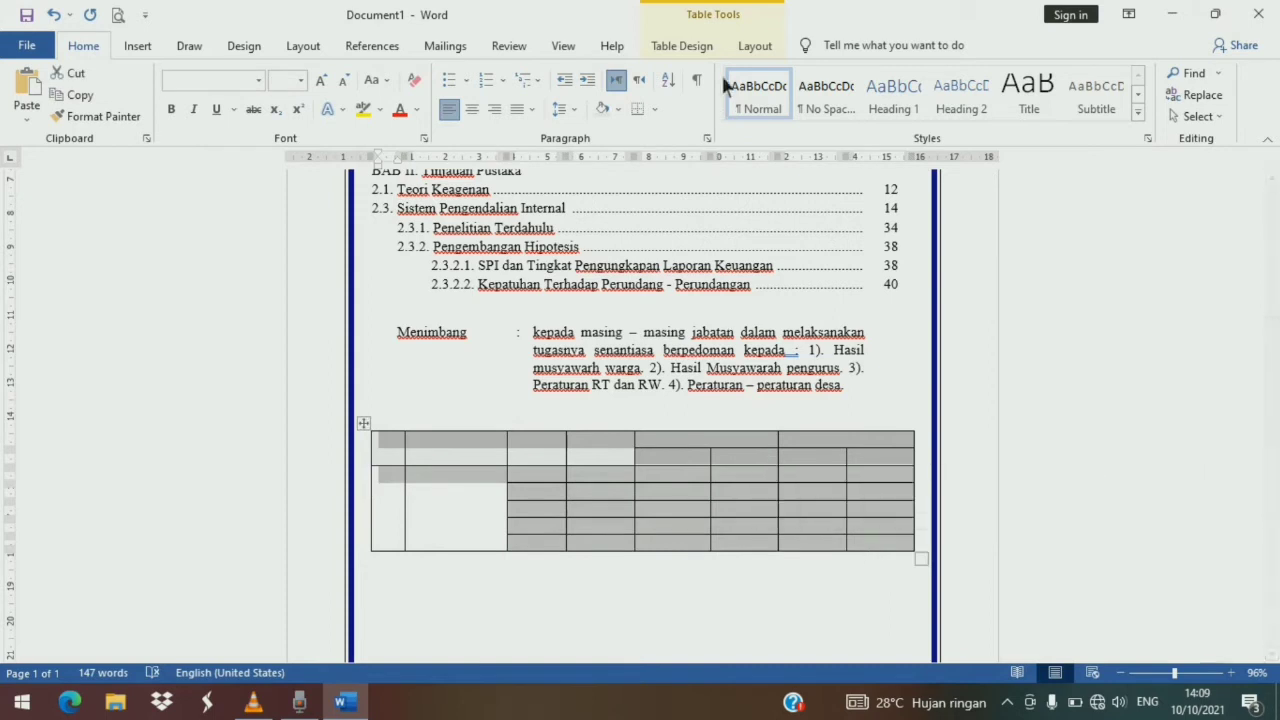
click(755, 47)
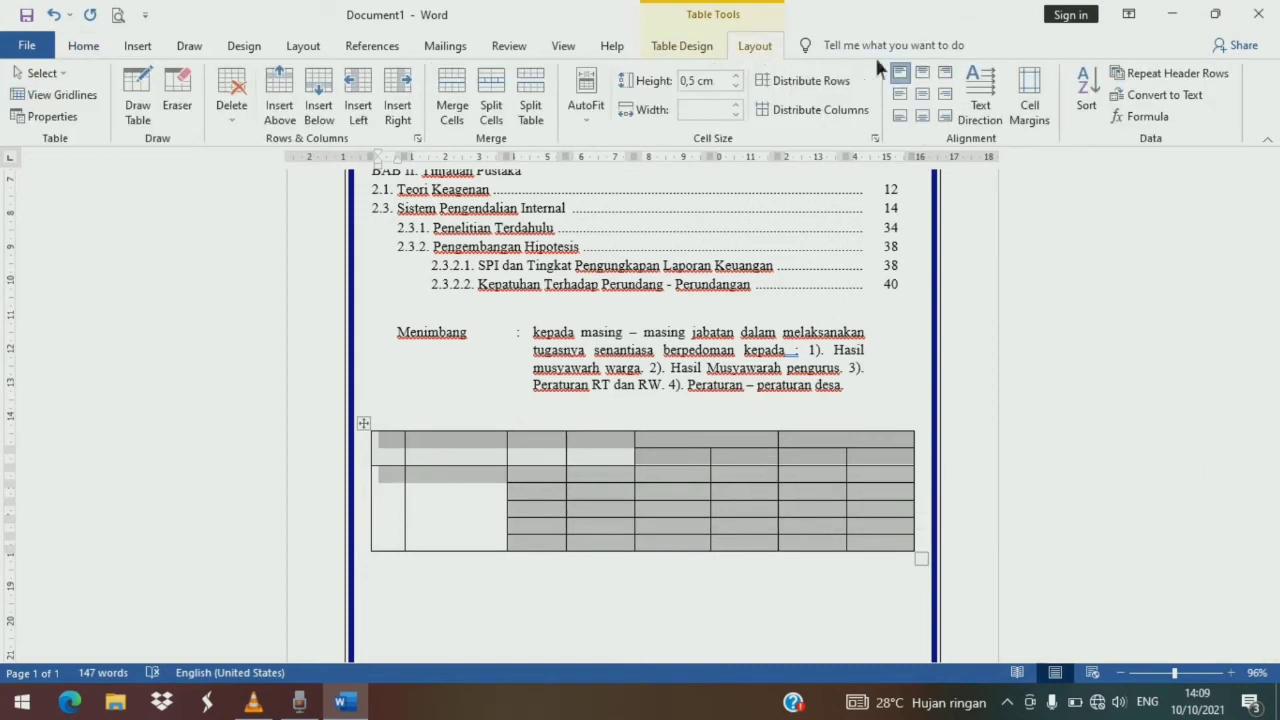
click(930, 93)
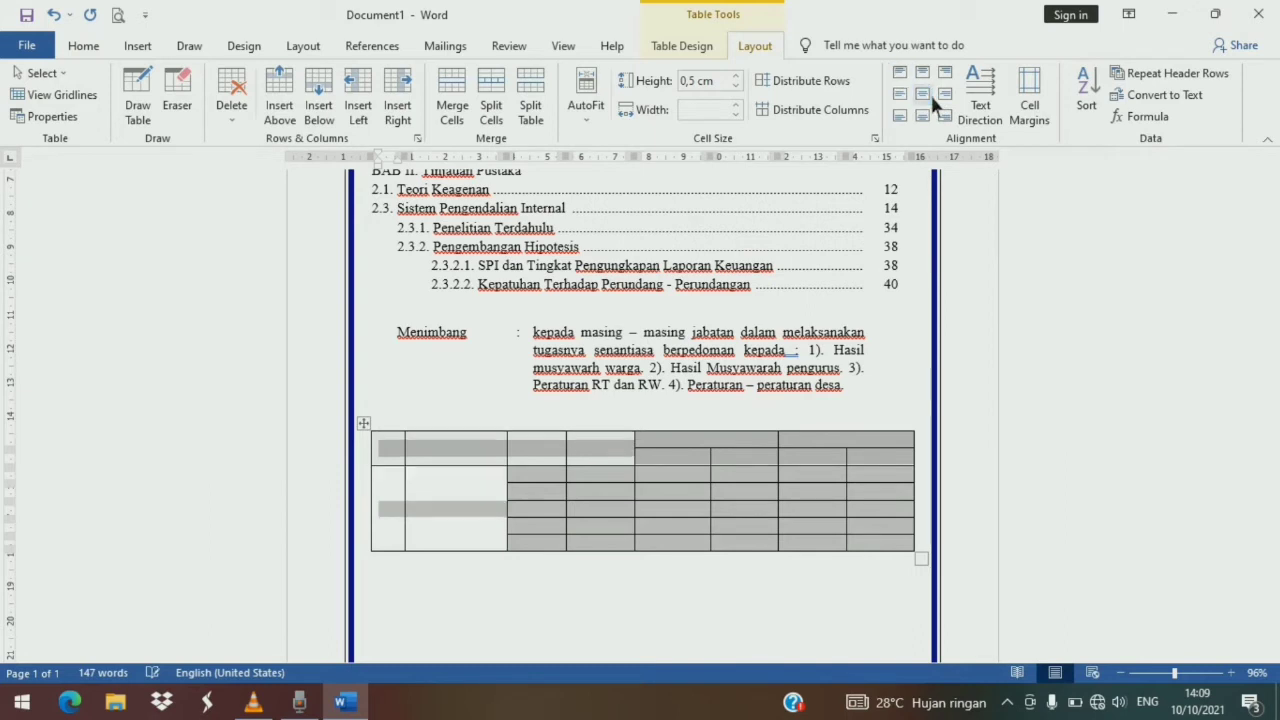
click(393, 457)
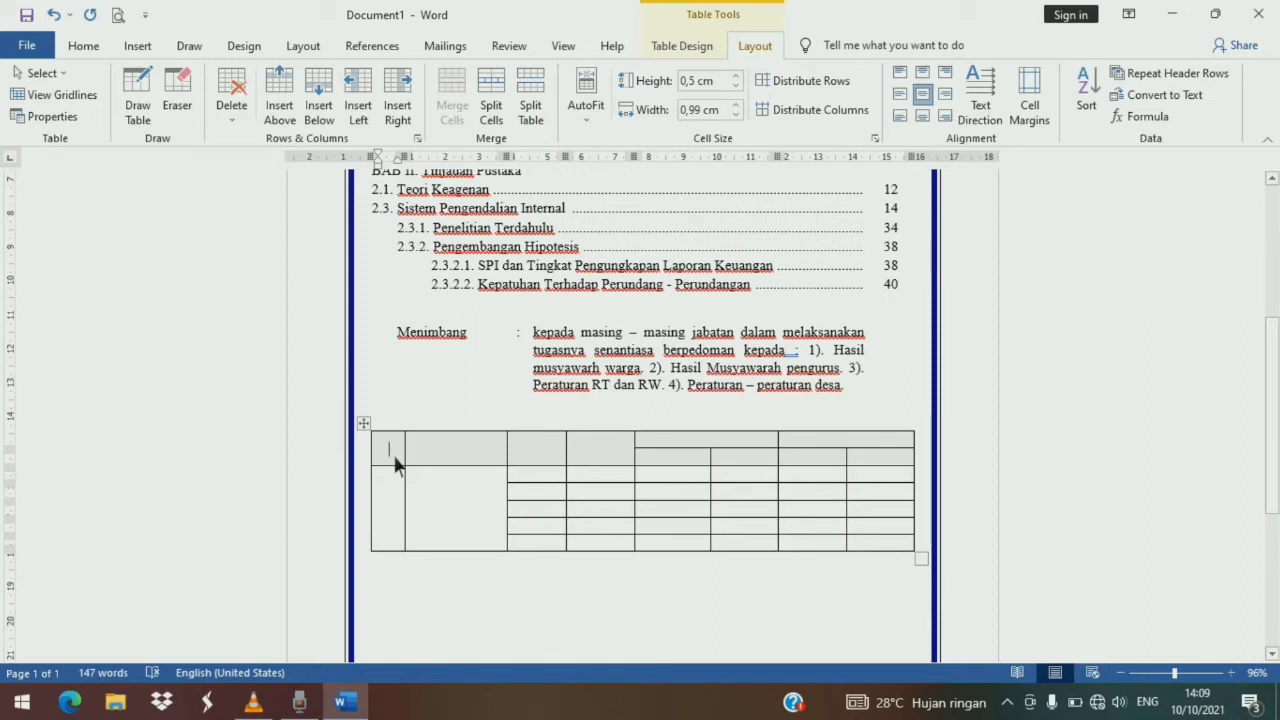
- Enter the header labels No, Entitas, Periode and Opini BPK in the first four columns
text(no)
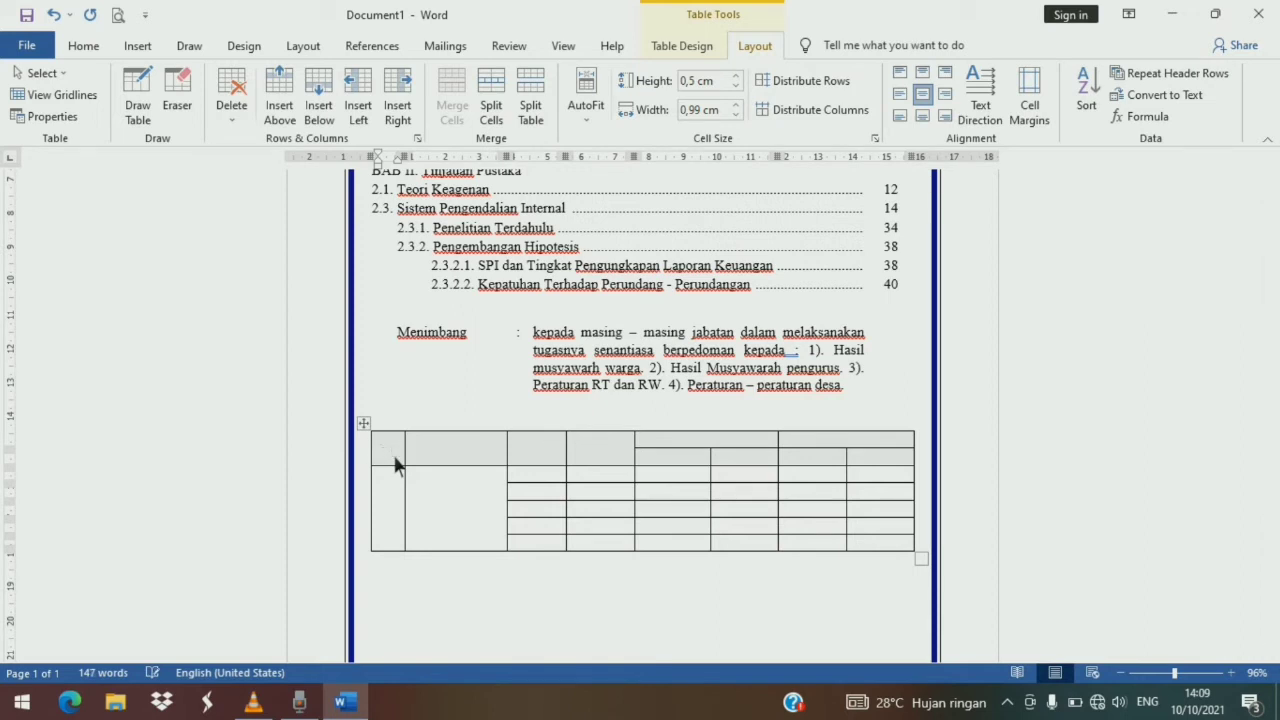
text(No)
key(Tab)
text(Entitas)
key(Tab)
text(P)
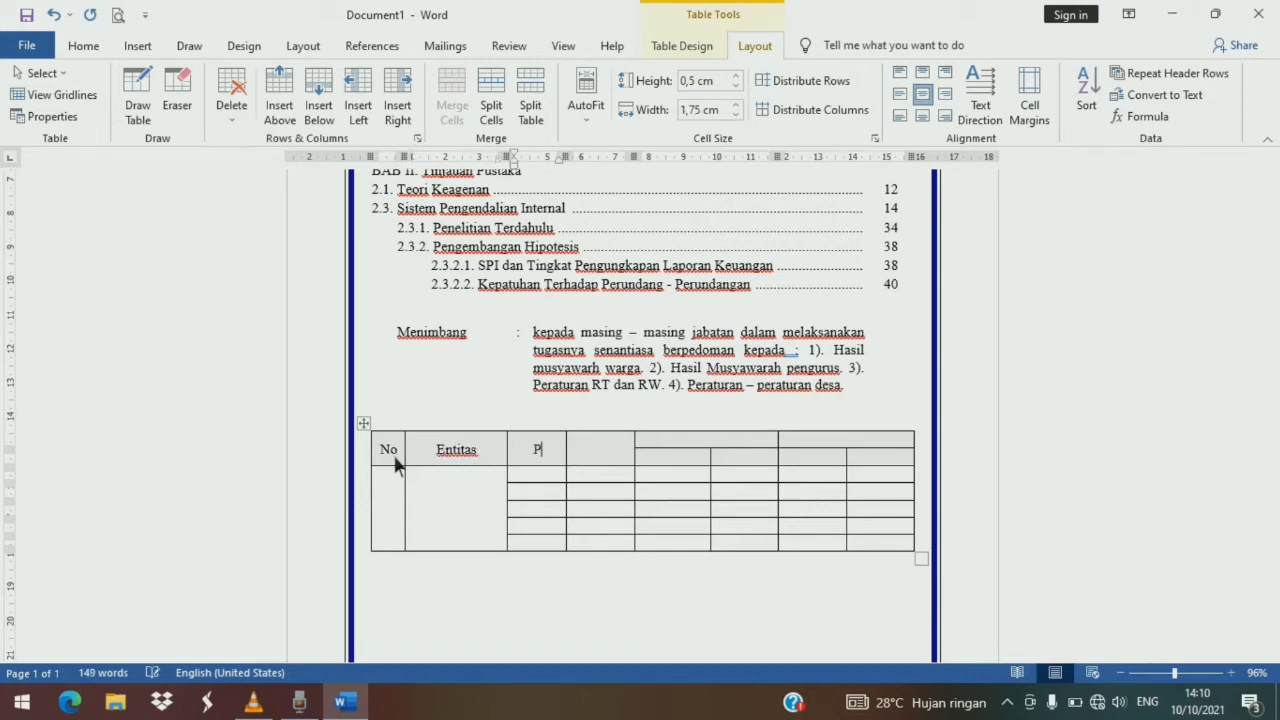
text(eriode)
key(Tab)
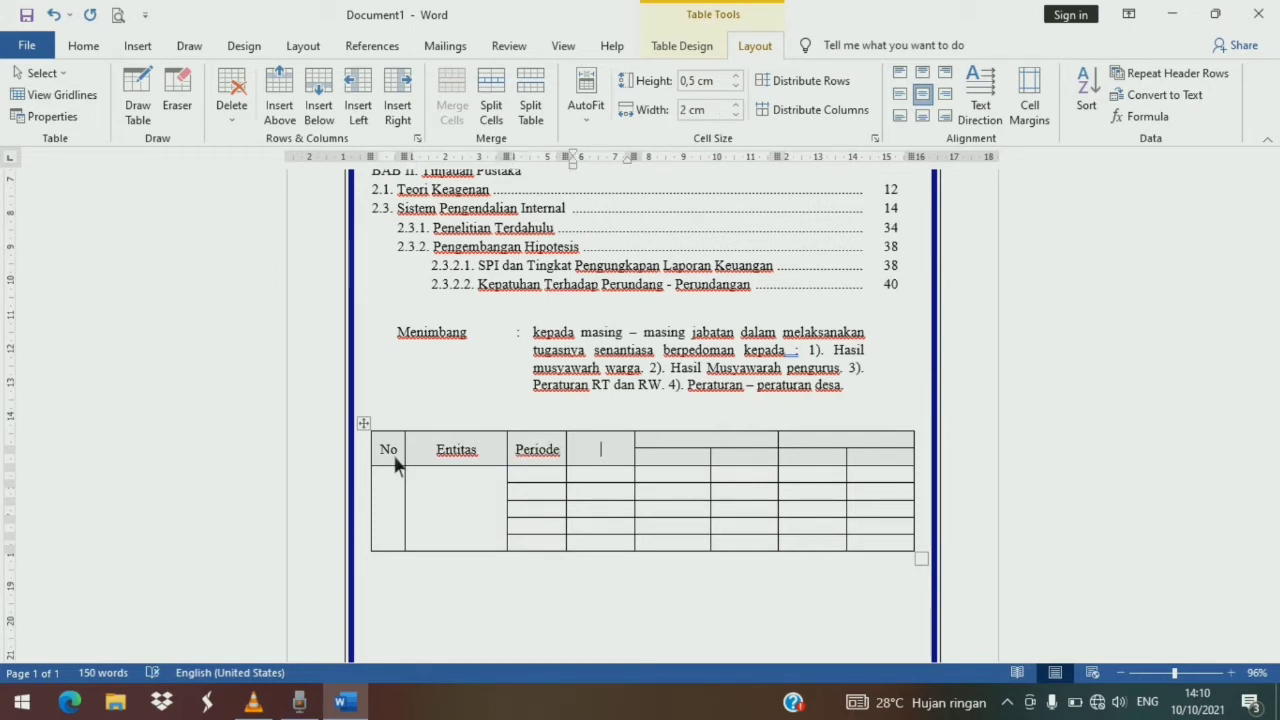
text(Opini BPK)
key(Tab)
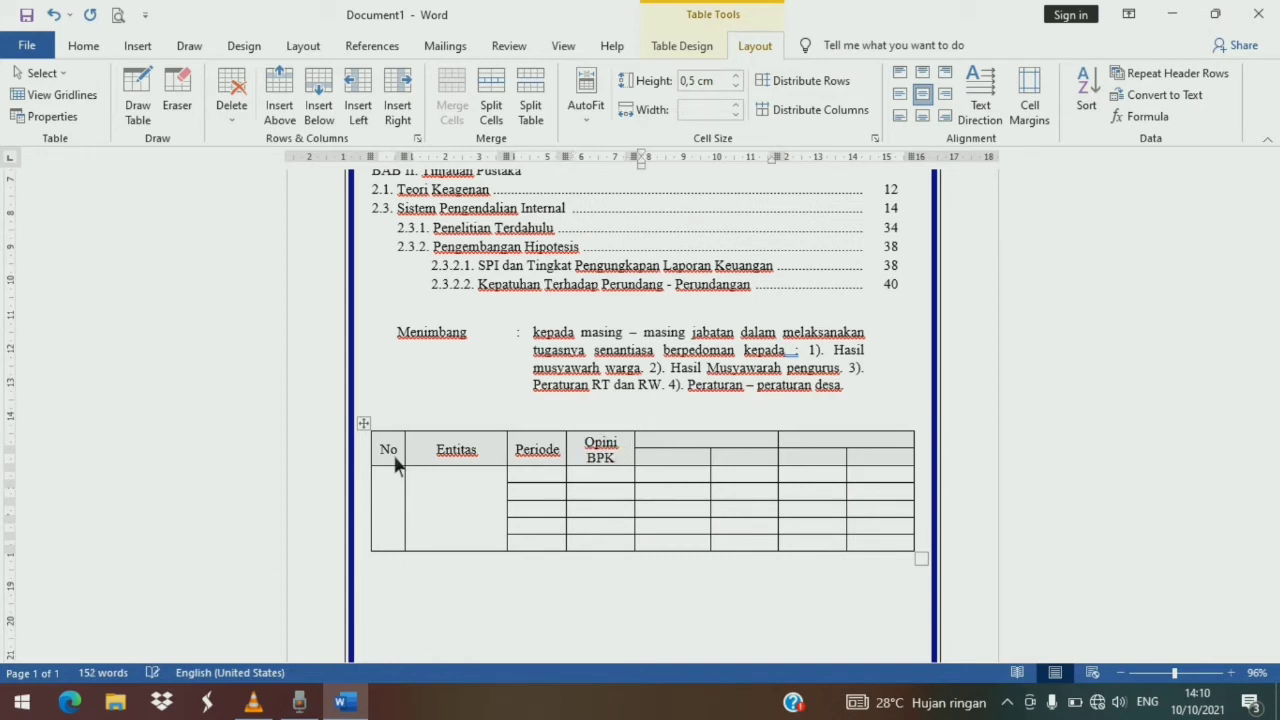
- Label the merged fifth-sixth header Temuan with sub-headings Jumlah and Nilai beneath it
text(Temuan)
key(Down)
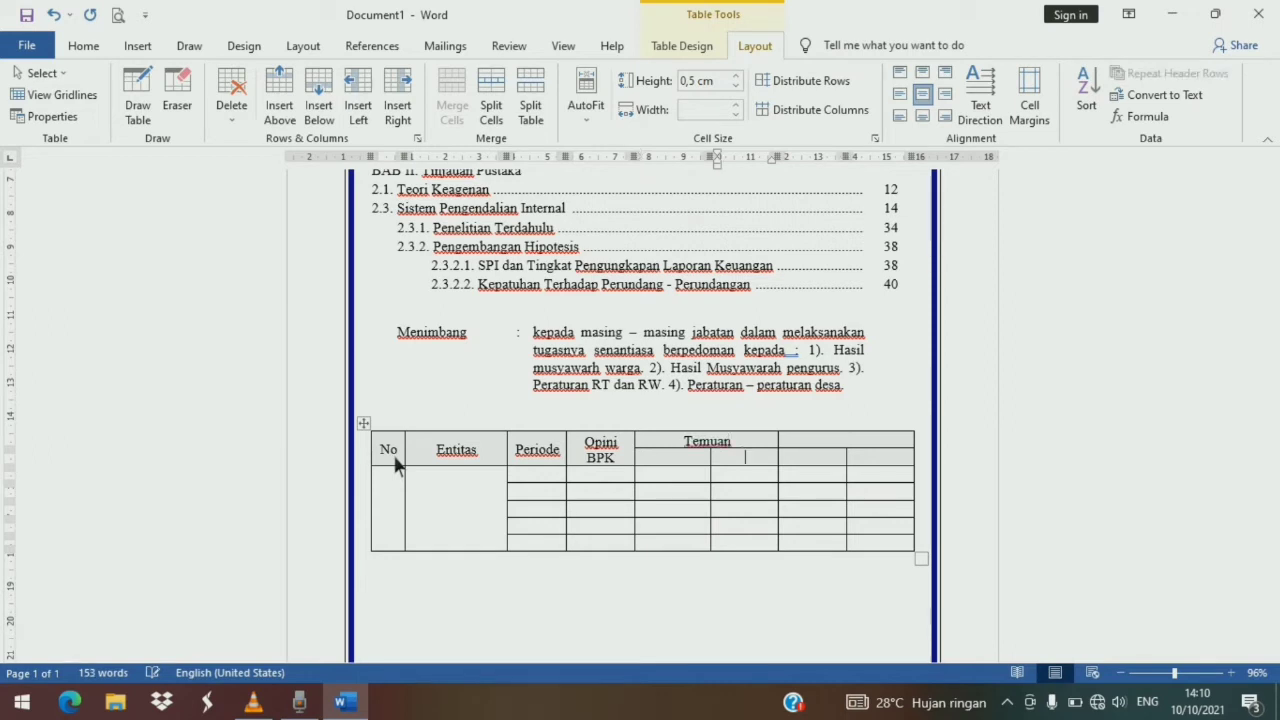
text(JUmla)
key(BackSpace)
key(BackSpace)
key(BackSpace)
key(BackSpace)
key(BackSpace)
text(Jumlah)
key(Tab)
text(Nilai)
key(Tab)
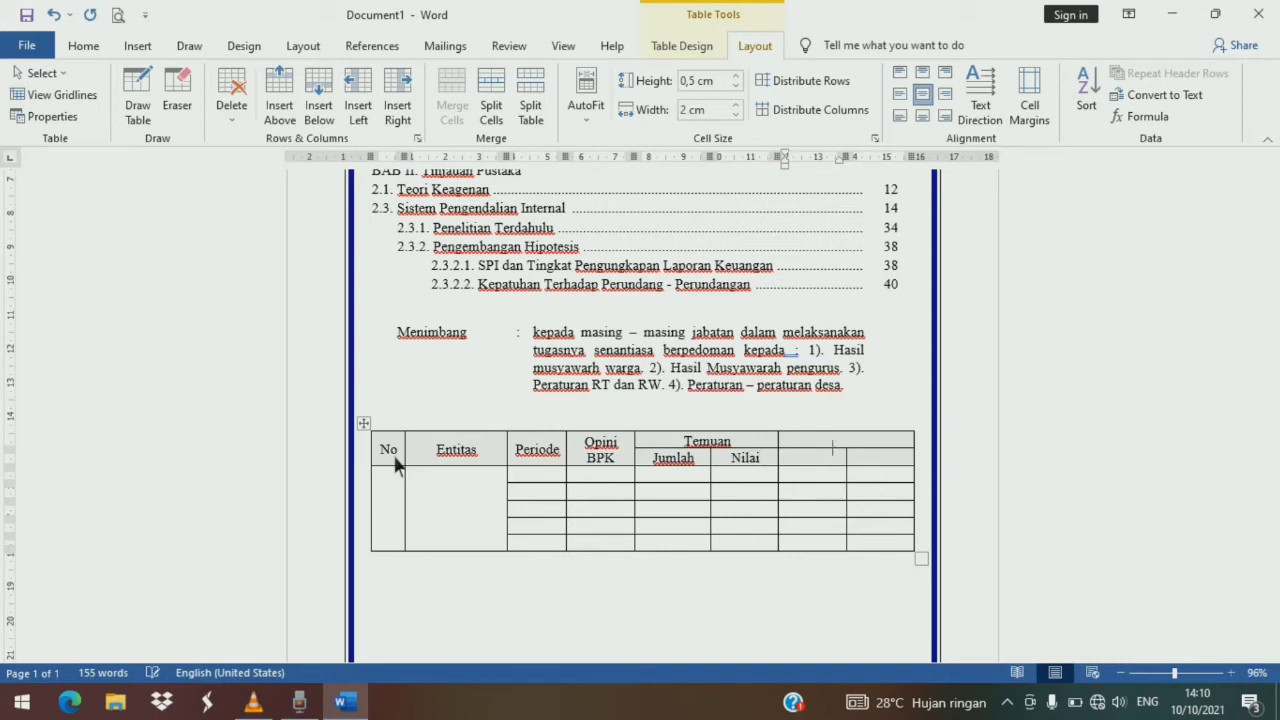
- Label the merged seventh-eighth header Rekomendasi with sub-headings Jumlah and Nilai beneath it
key(Up)
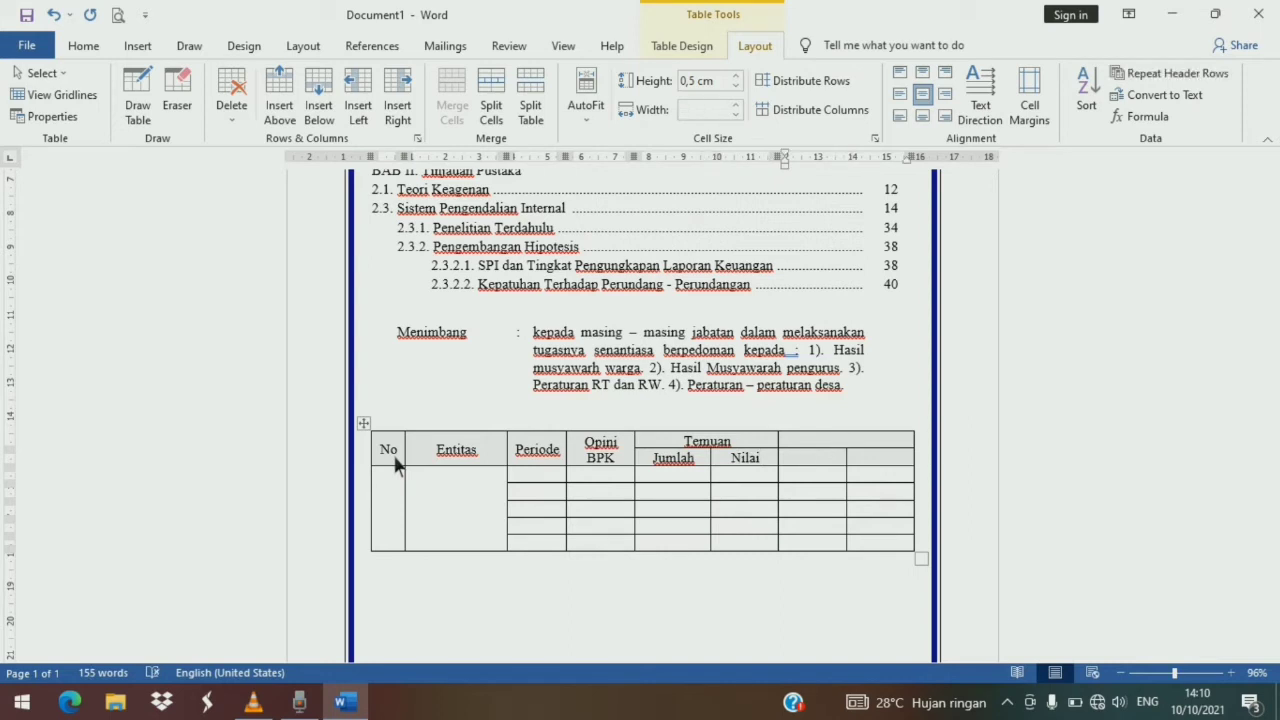
text(Rekomen)
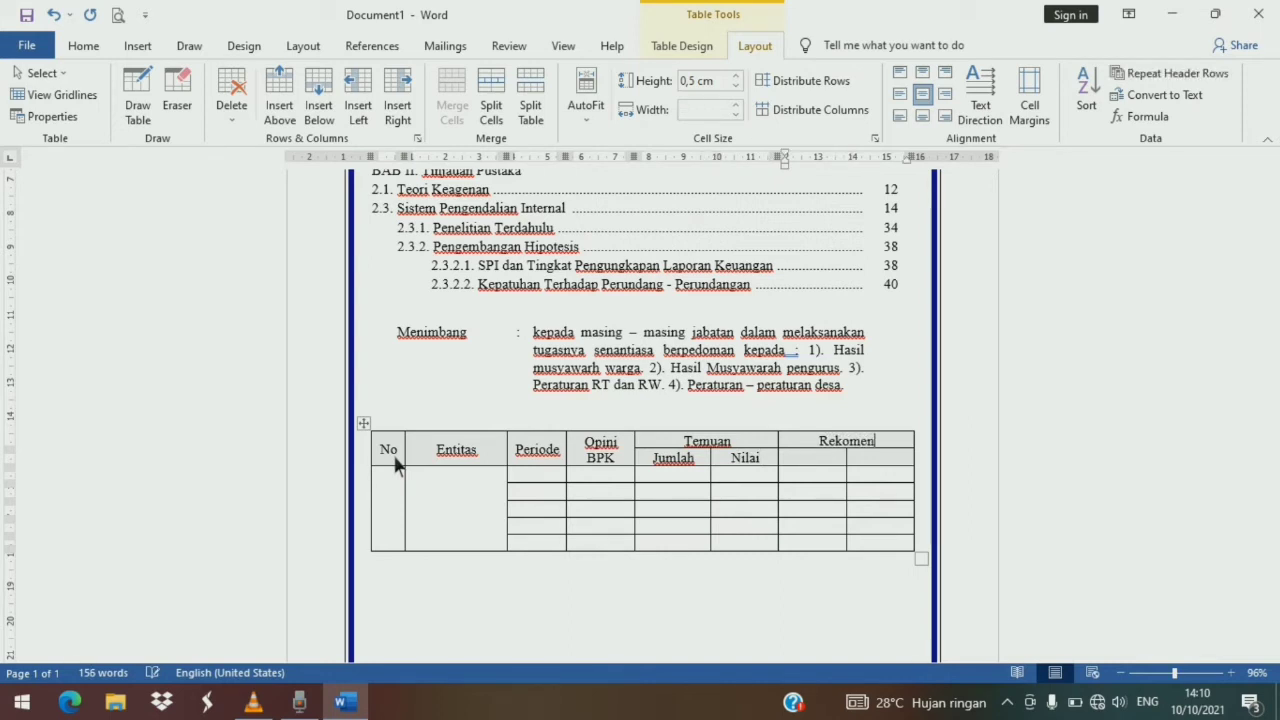
text(dasi)
key(Down)
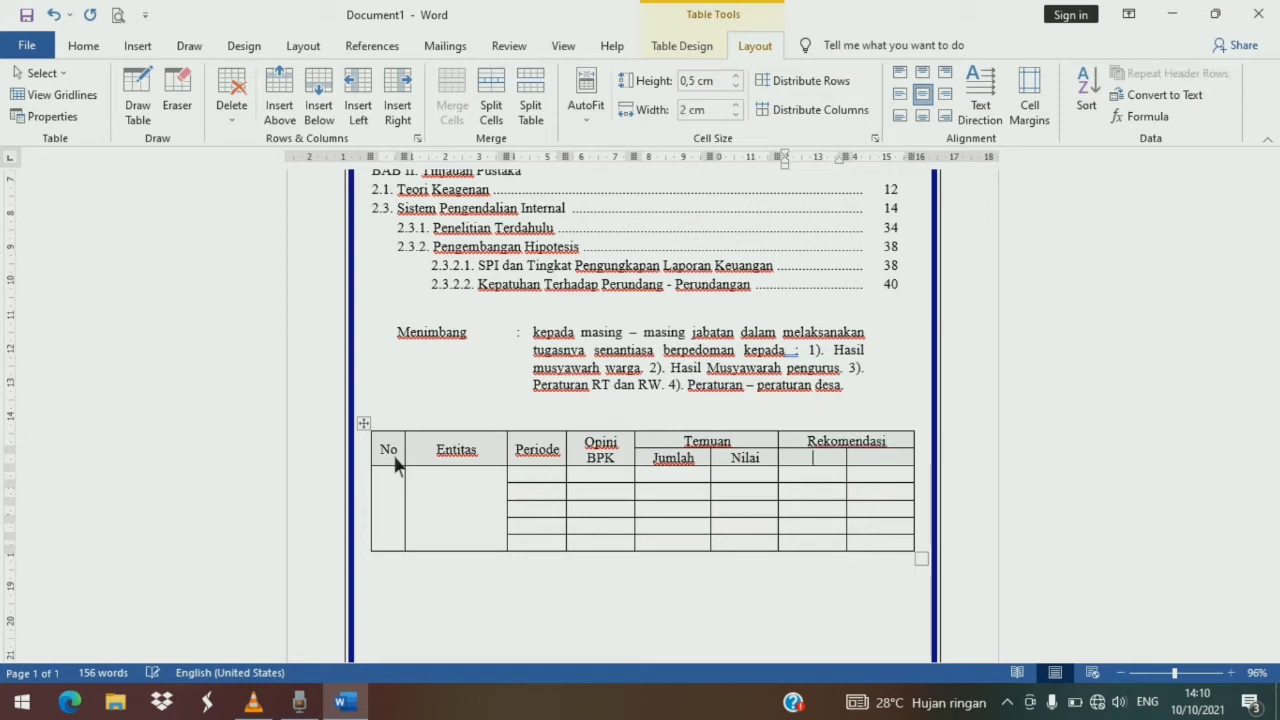
text(mlah)
key(Tab)
text(NIli)
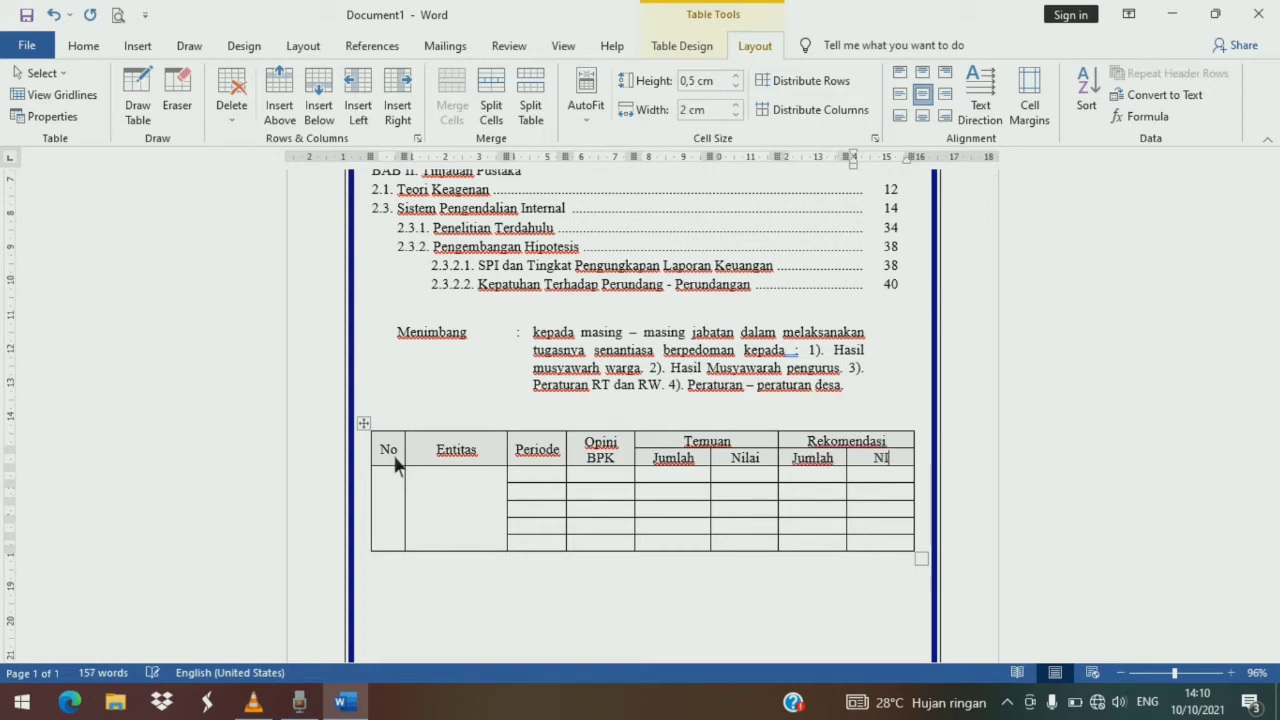
key(BackSpace)
key(BackSpace)
key(BackSpace)
text(ilai)
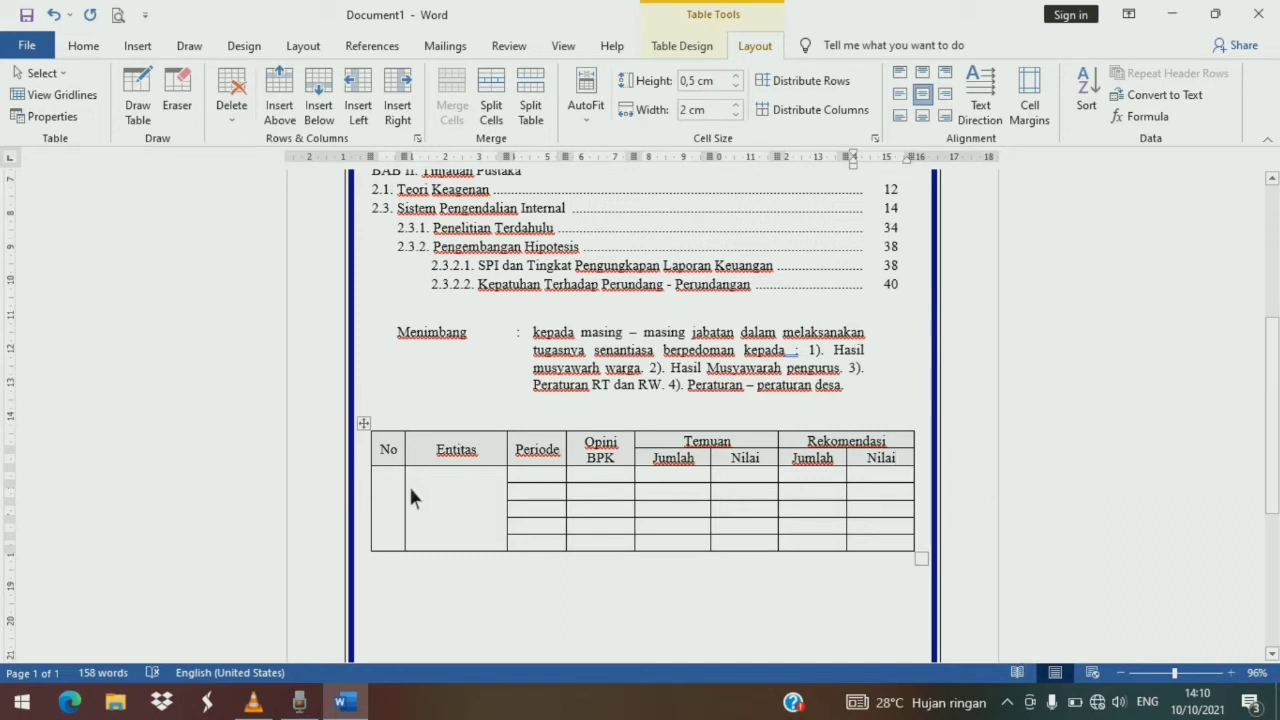
- Enter 1 in the merged No cell and Kabupaten Ciamis in the merged Entitas cell
click(401, 511)
text(1)
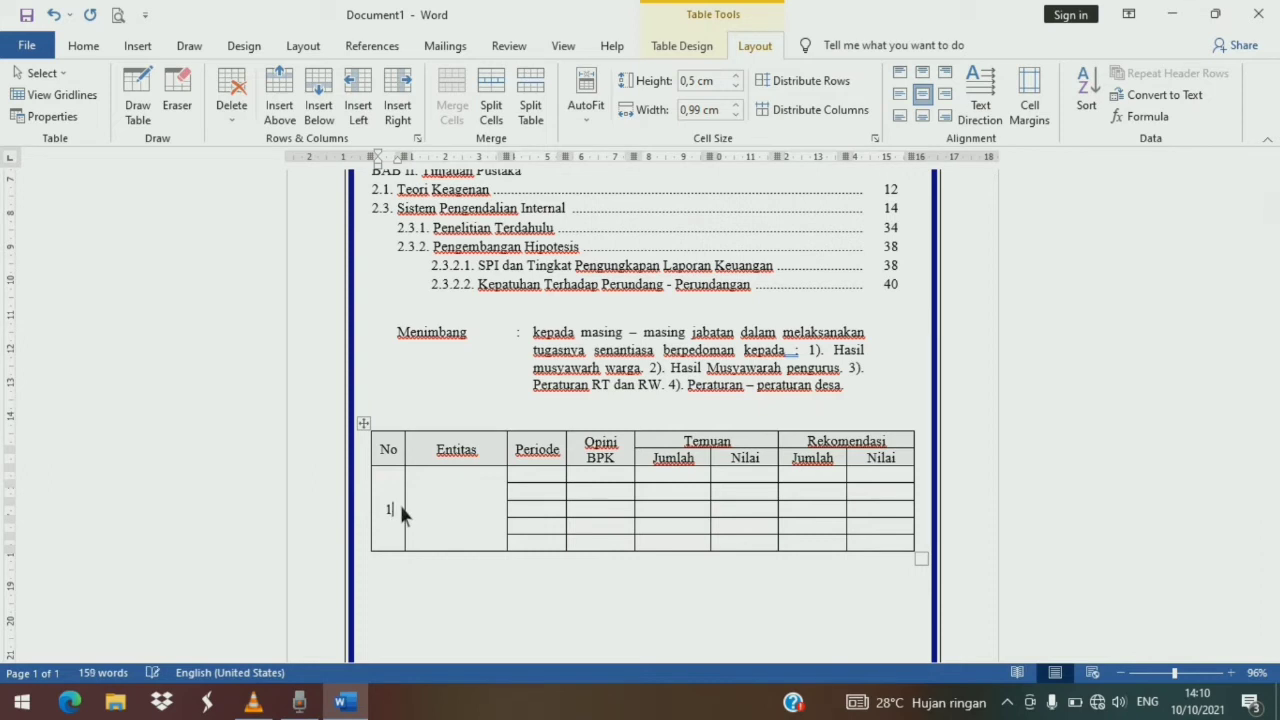
key(Tab)
text(Kabupaten Ci)
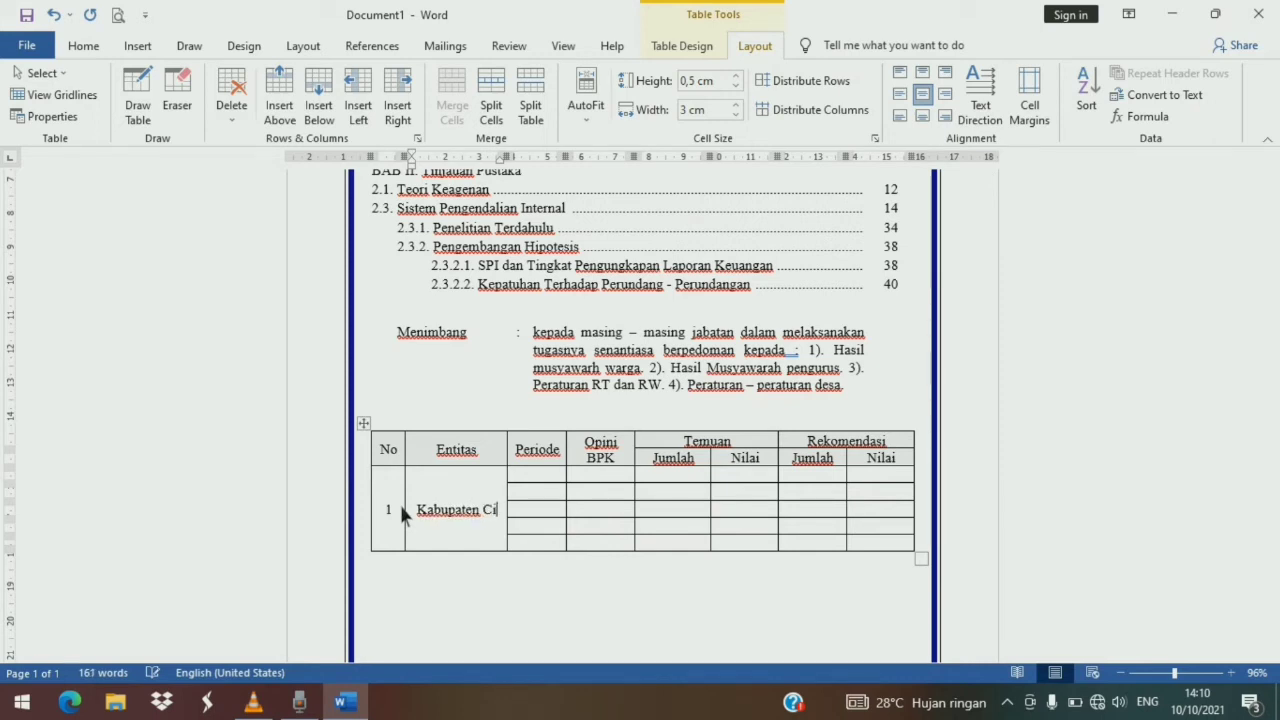
text(amis)
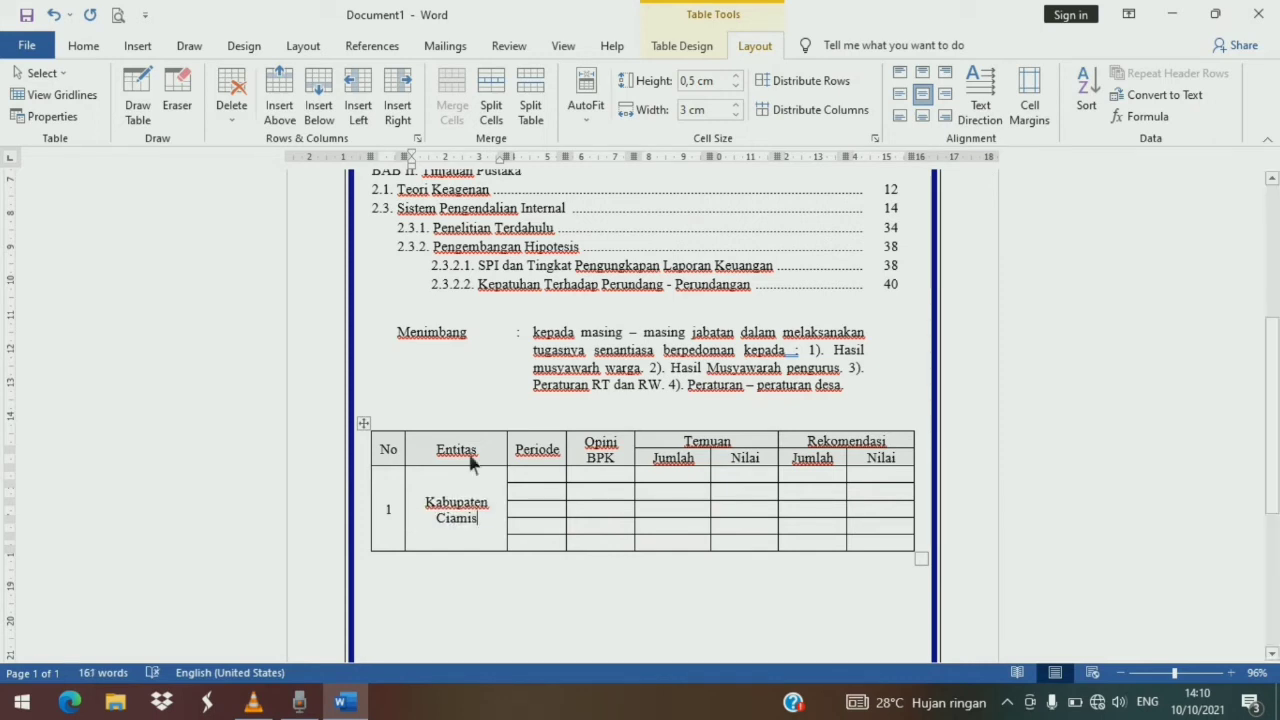
- Enter the years 2014, 2015, 2016, 2017 and 2018 down the Periode column for Kabupaten Ciamis
click(545, 484)
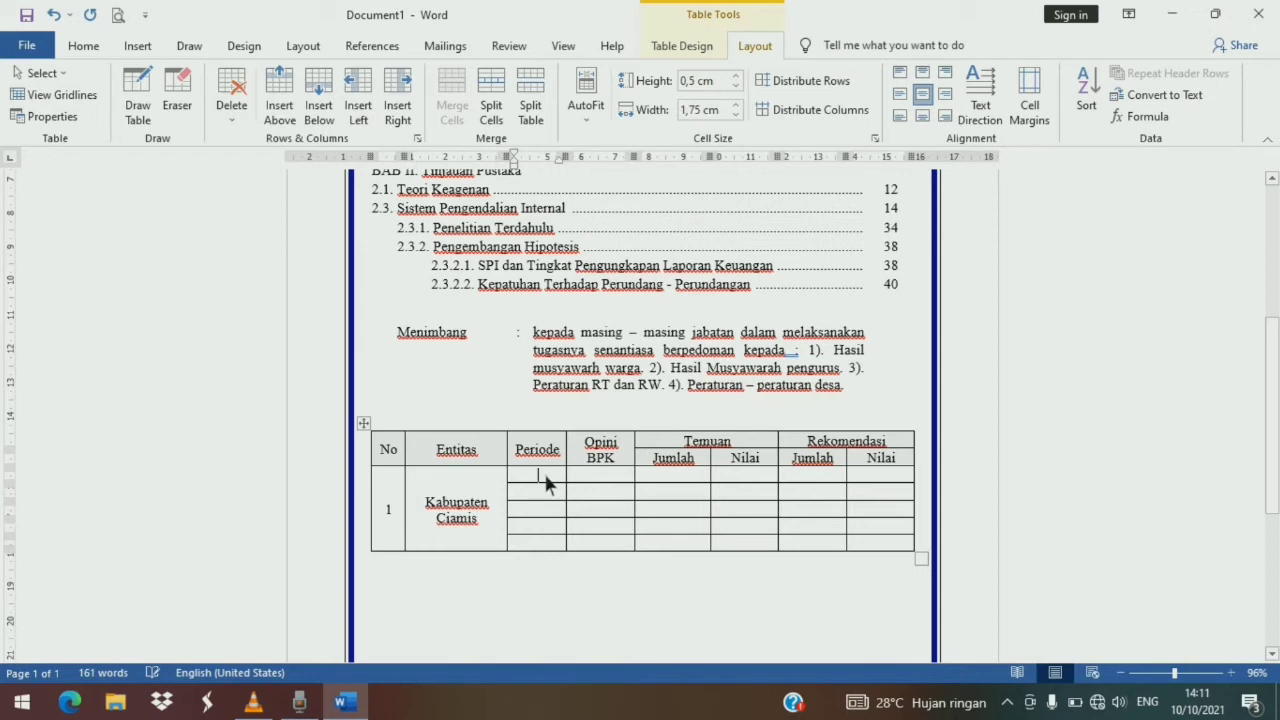
text(2014 )
text(2015 )
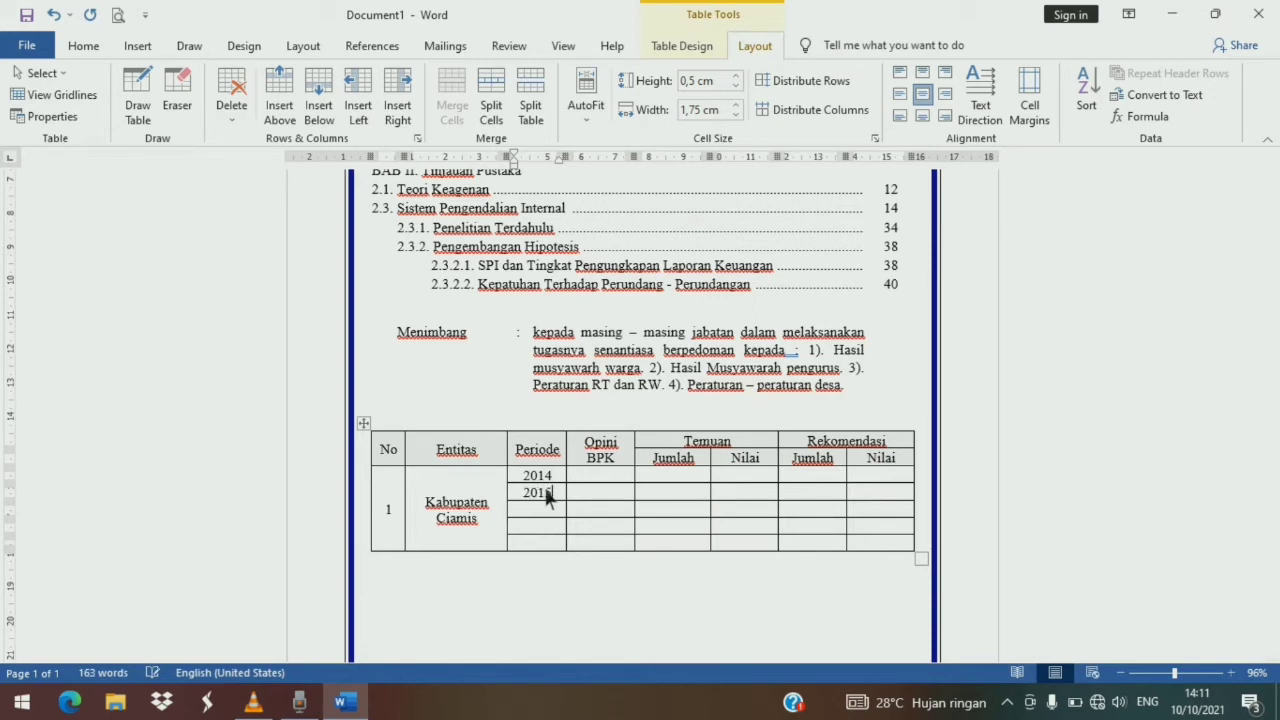
text(2016)
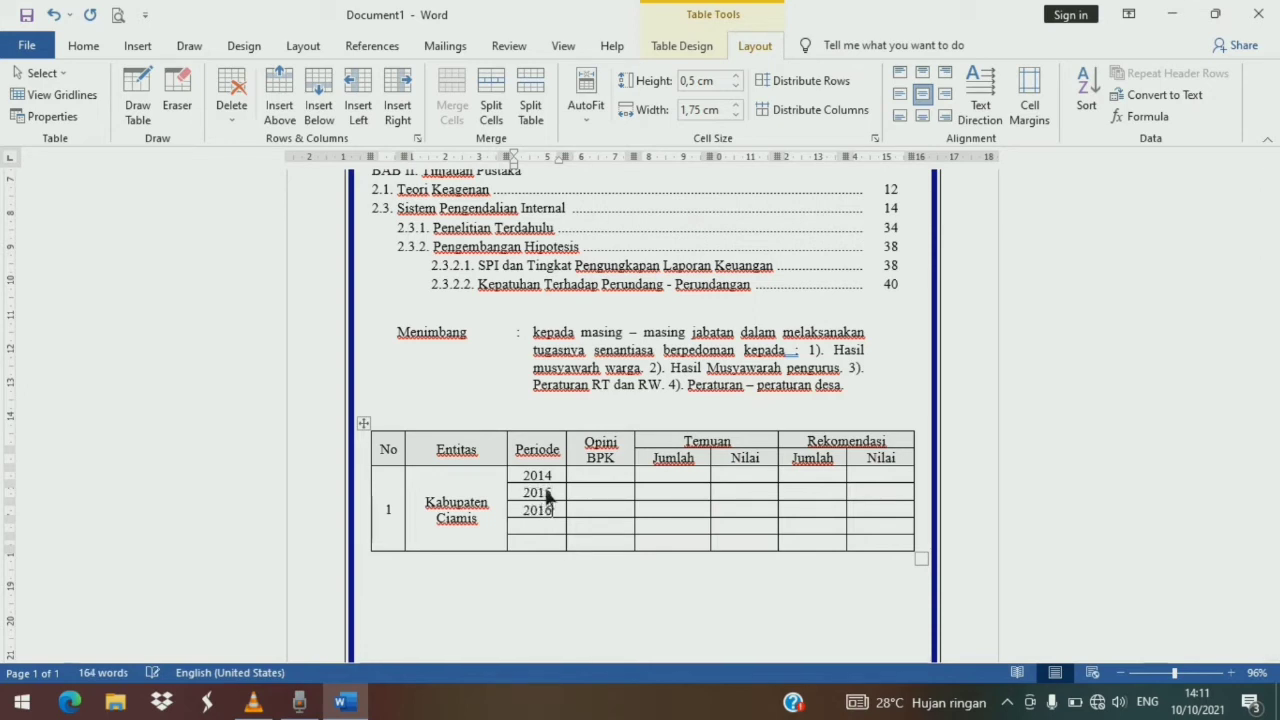
key(Down)
text(2017)
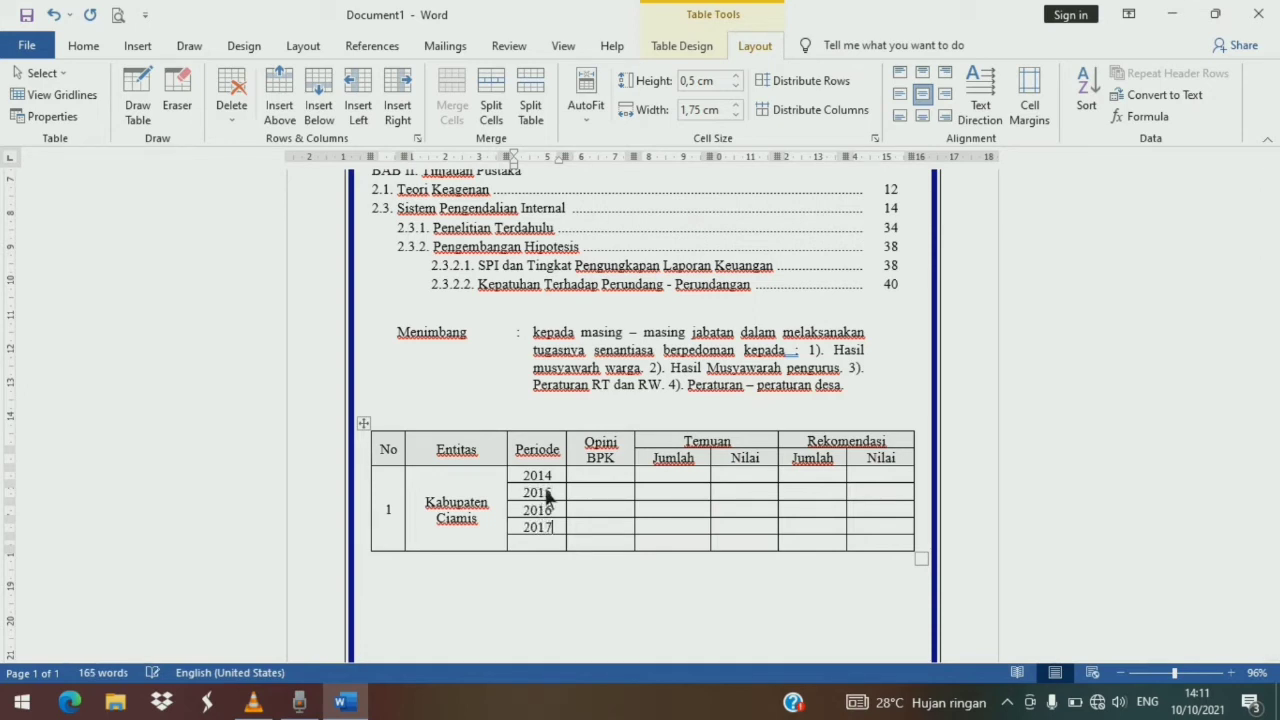
key(Down)
text(2018)
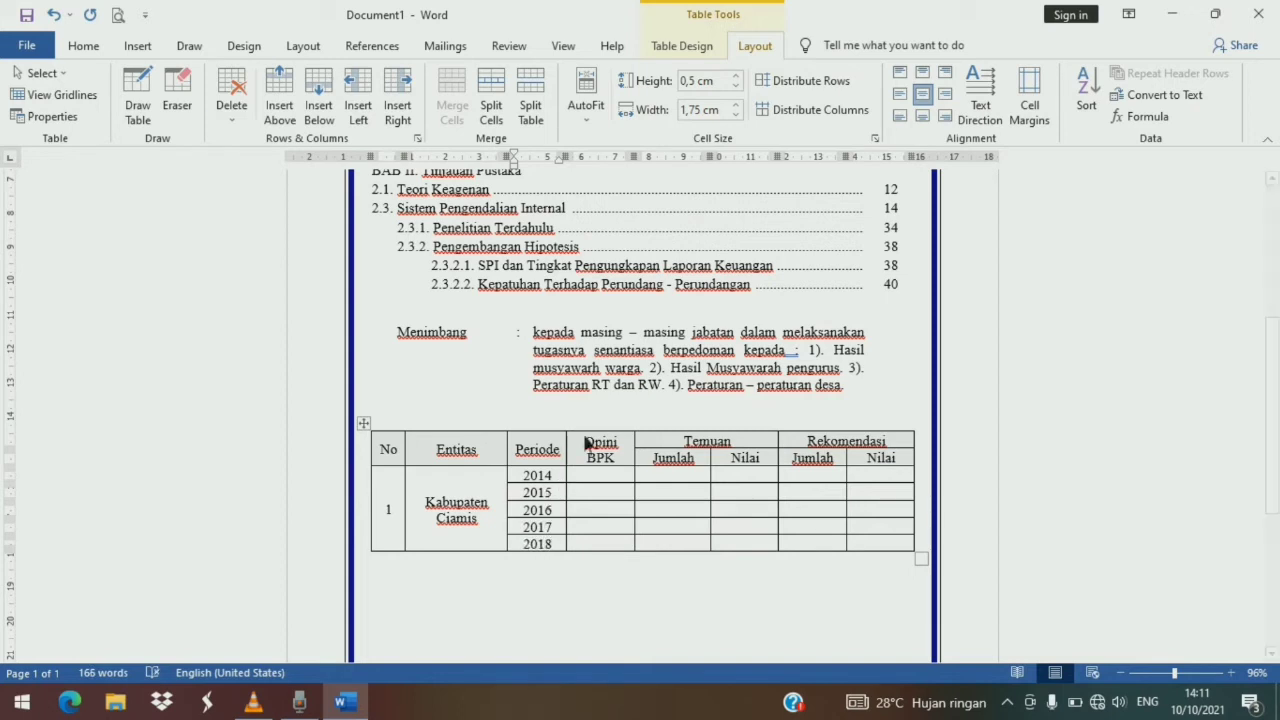
- Enter WTP in the first Opini BPK cell and copy it into the four Opini BPK cells below
click(605, 480)
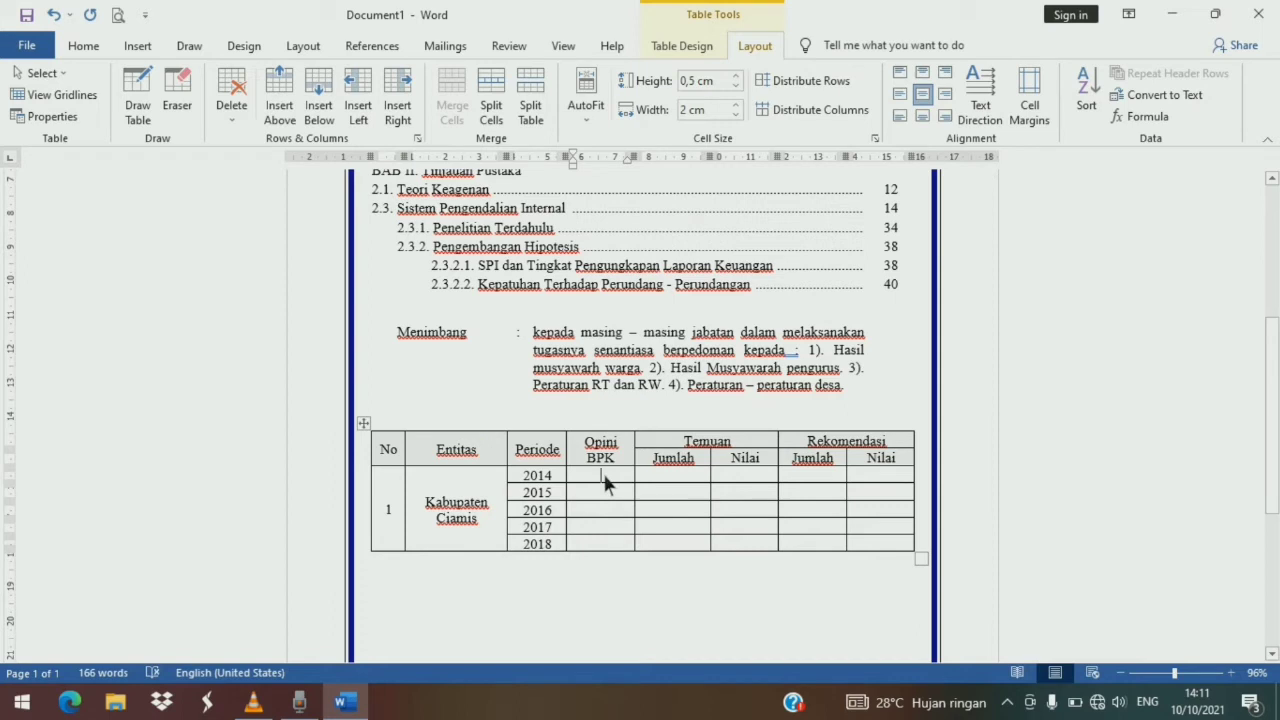
text(WT)
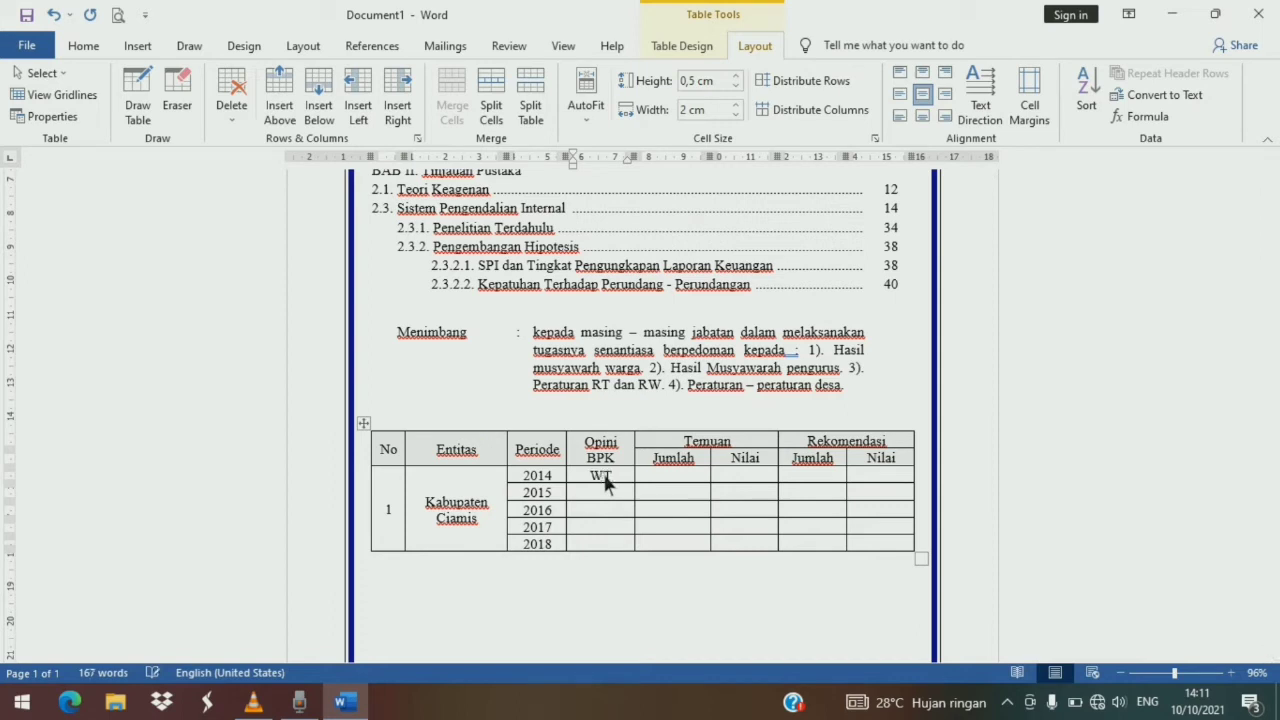
text(P)
drag(595, 484, 620, 488)
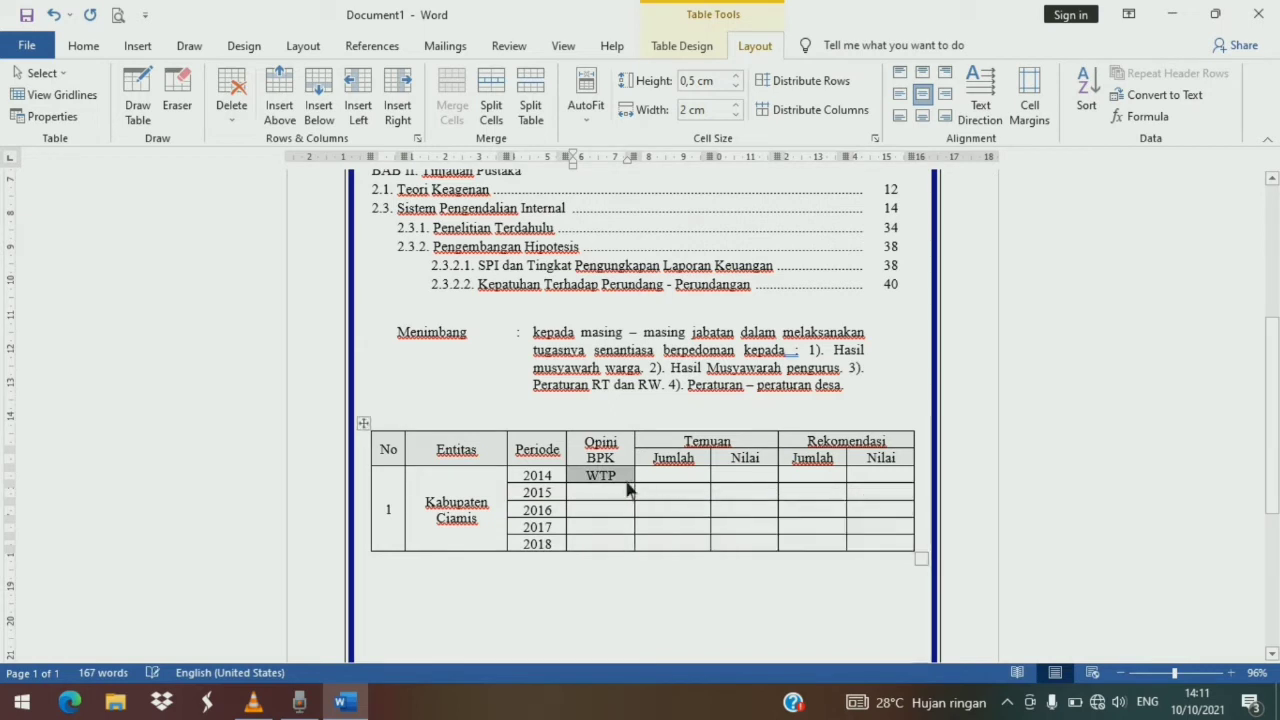
drag(607, 492, 608, 549)
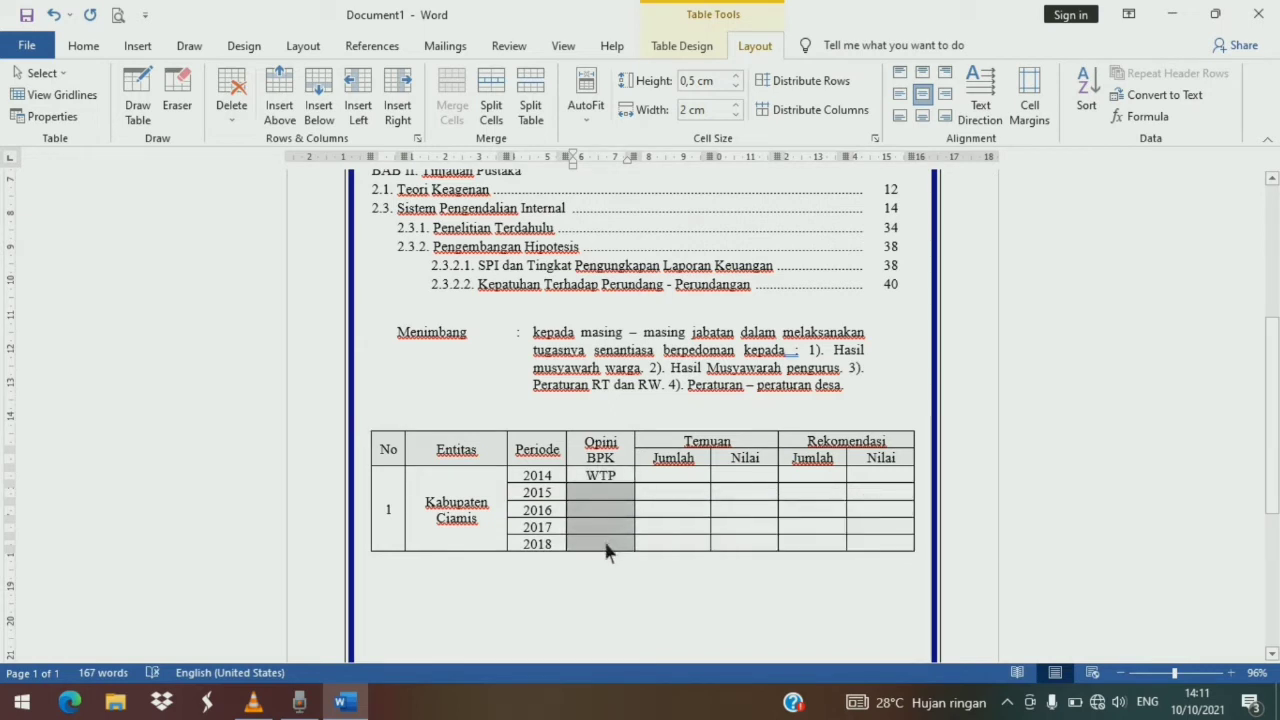
text(WTP WTP WTP WTP)
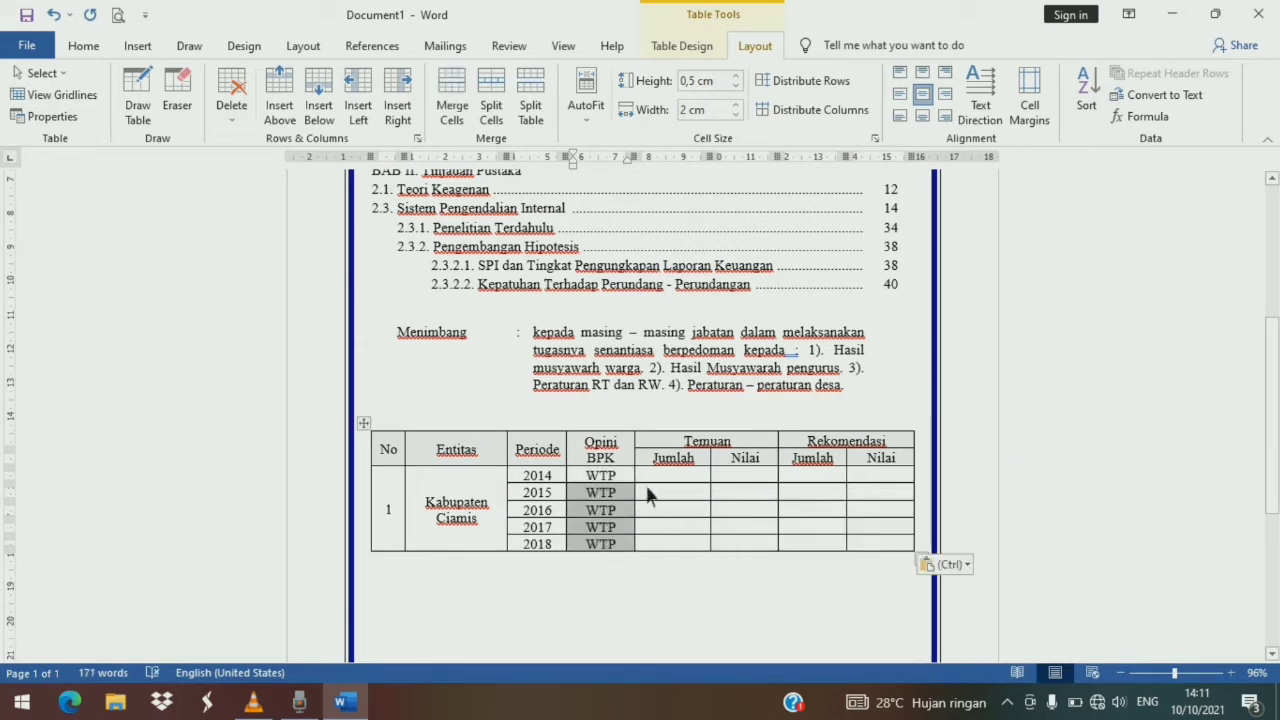
- Fill the Temuan Jumlah column with 14, 11, 9, 15 and 29 for the five years
click(657, 487)
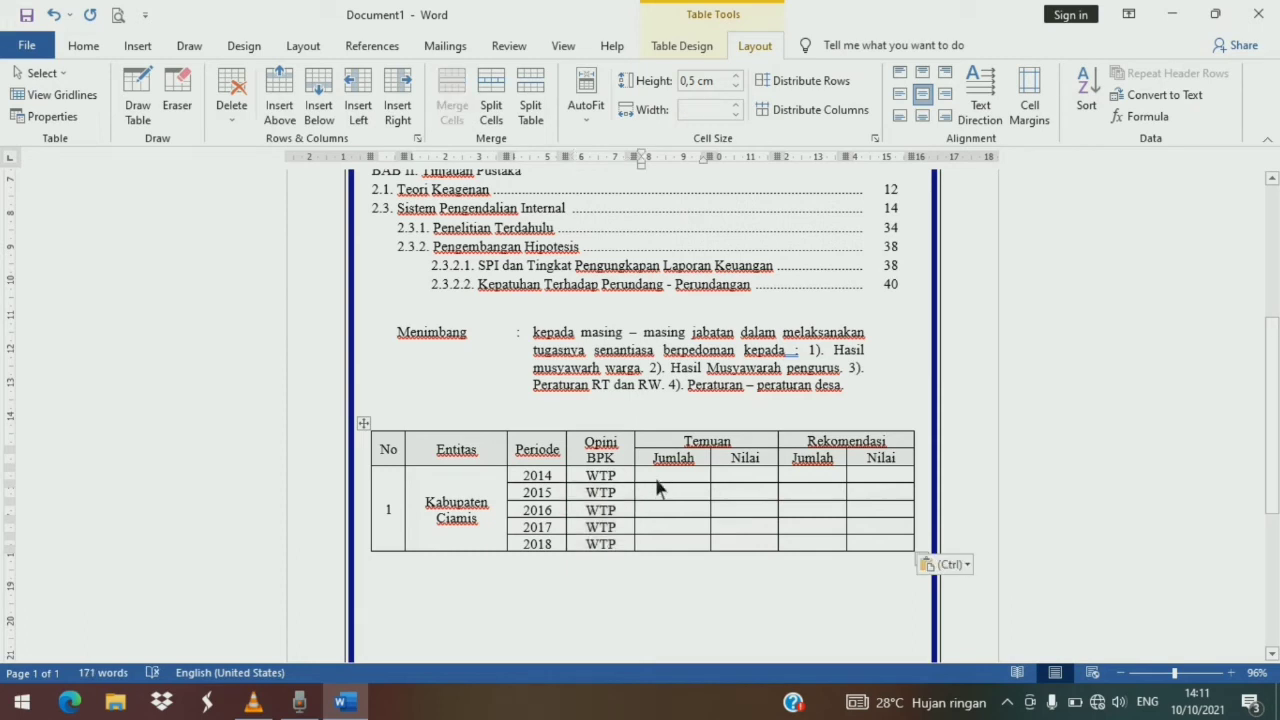
text(14 )
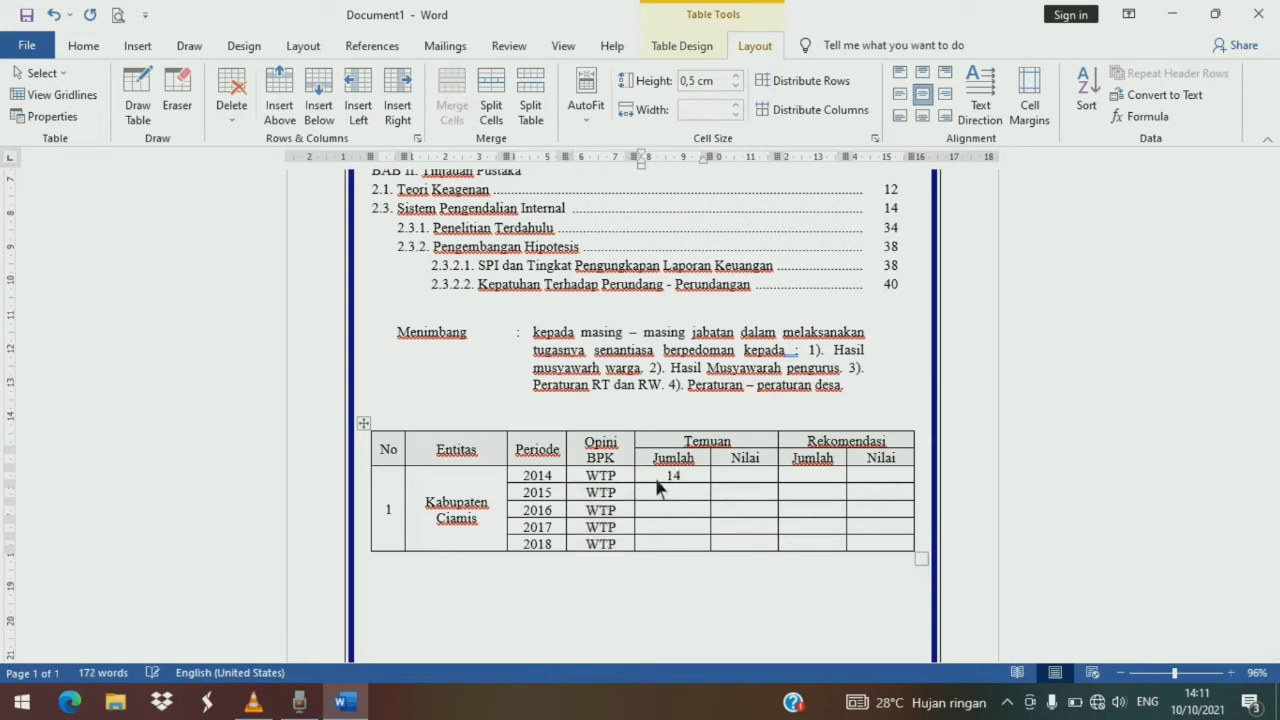
text(11 )
text(9)
key(Down)
text(15)
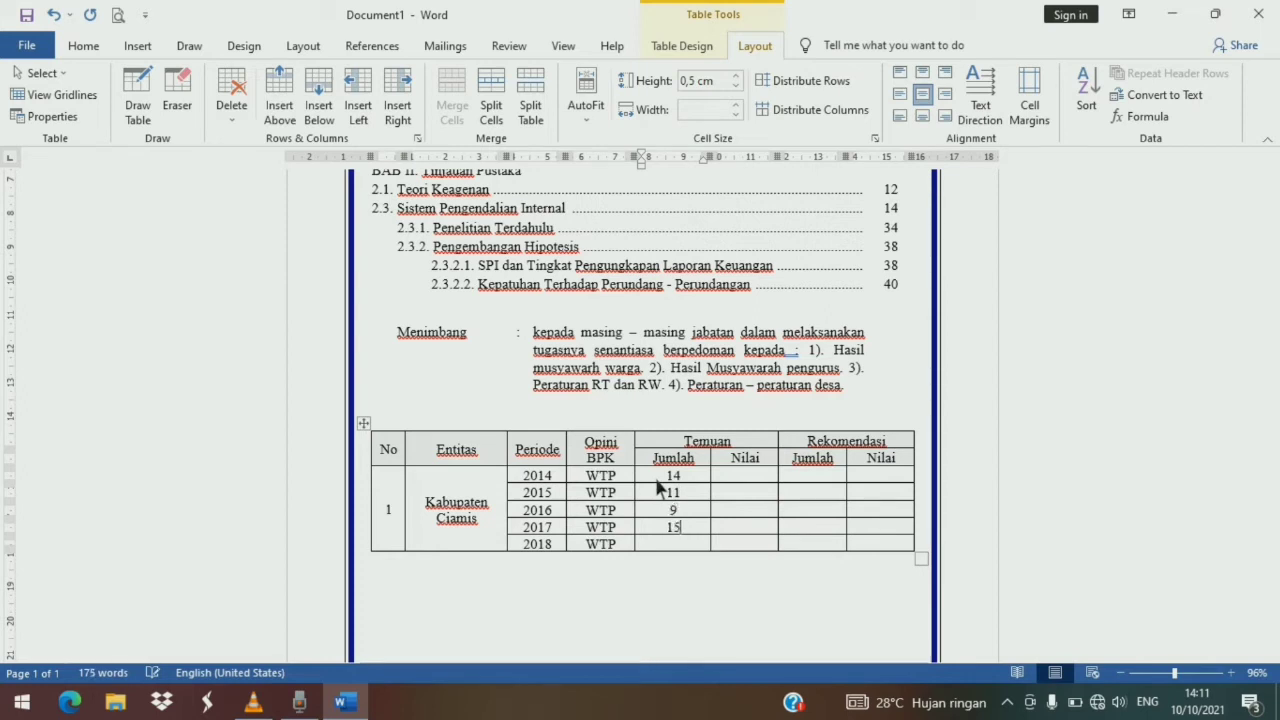
key(Down)
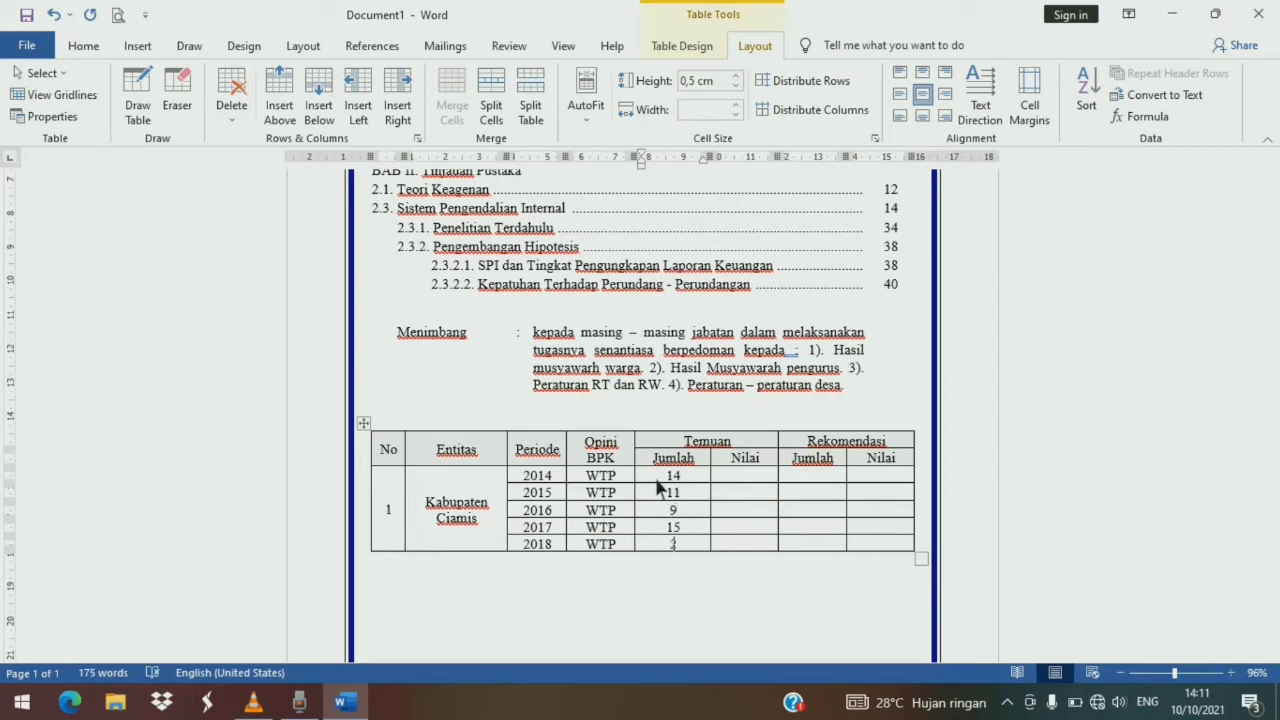
text(29)
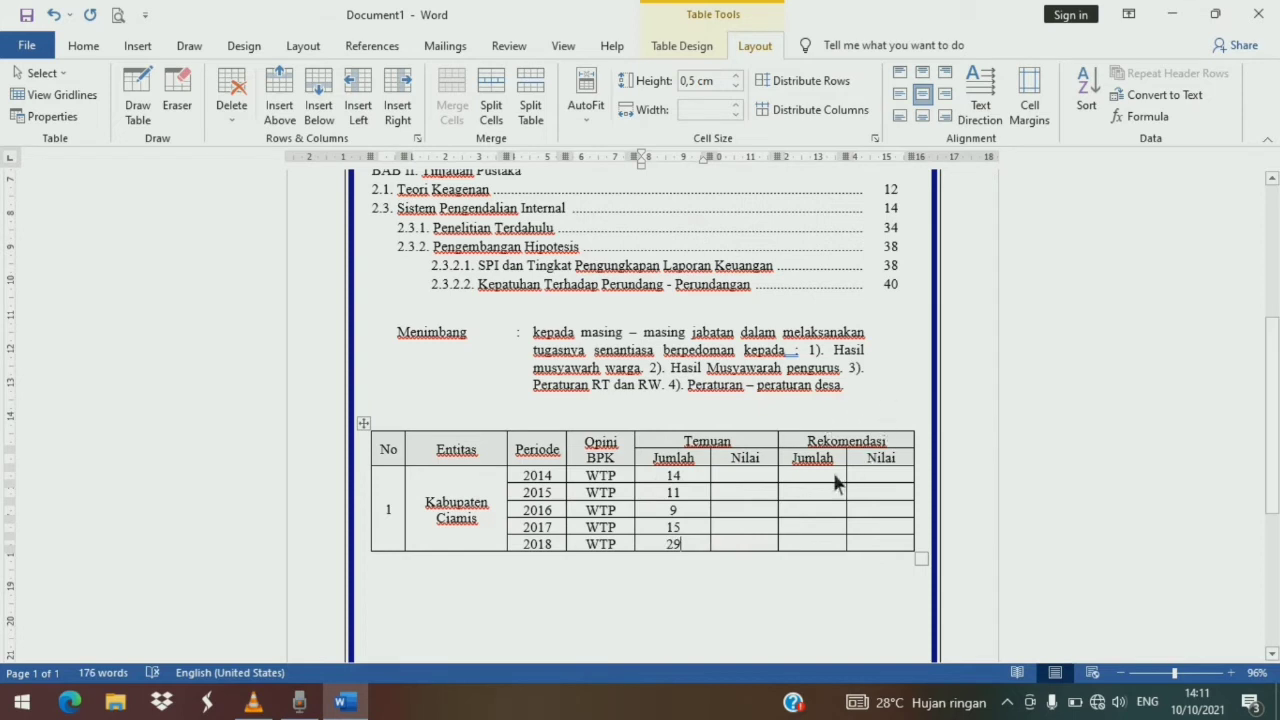
- Fill the Rekomendasi Jumlah column with 28, 30, 25, 39 and 43 for the five years
click(835, 483)
text(28)
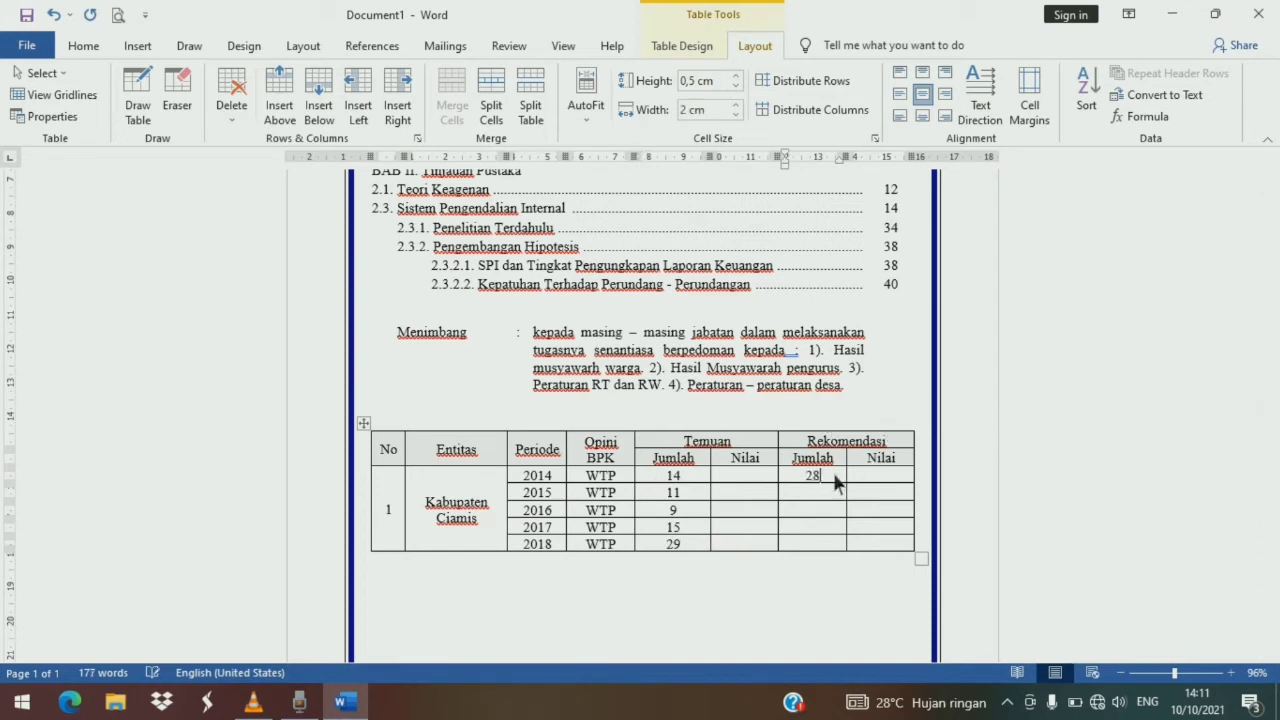
key(Down)
text(30)
key(Down)
text(2)
text(5 )
text(39 )
text(43)
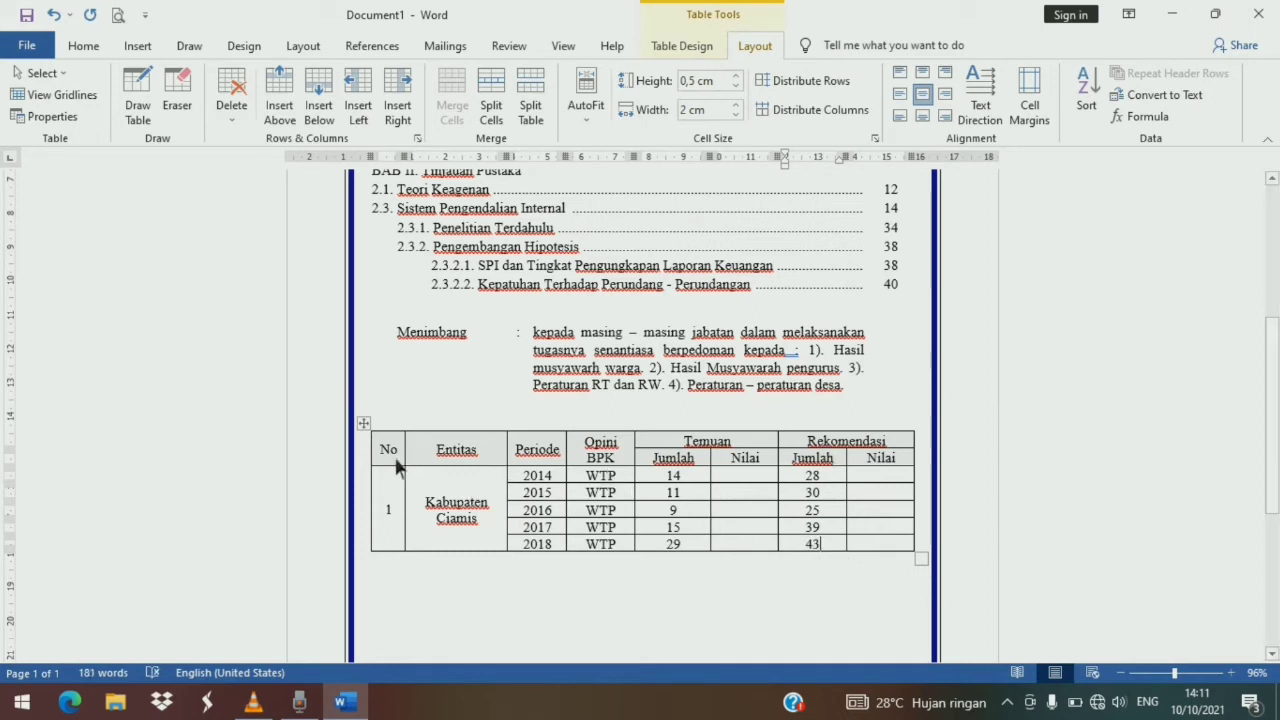
- Make the two header rows of the table bold
drag(397, 467, 903, 472)
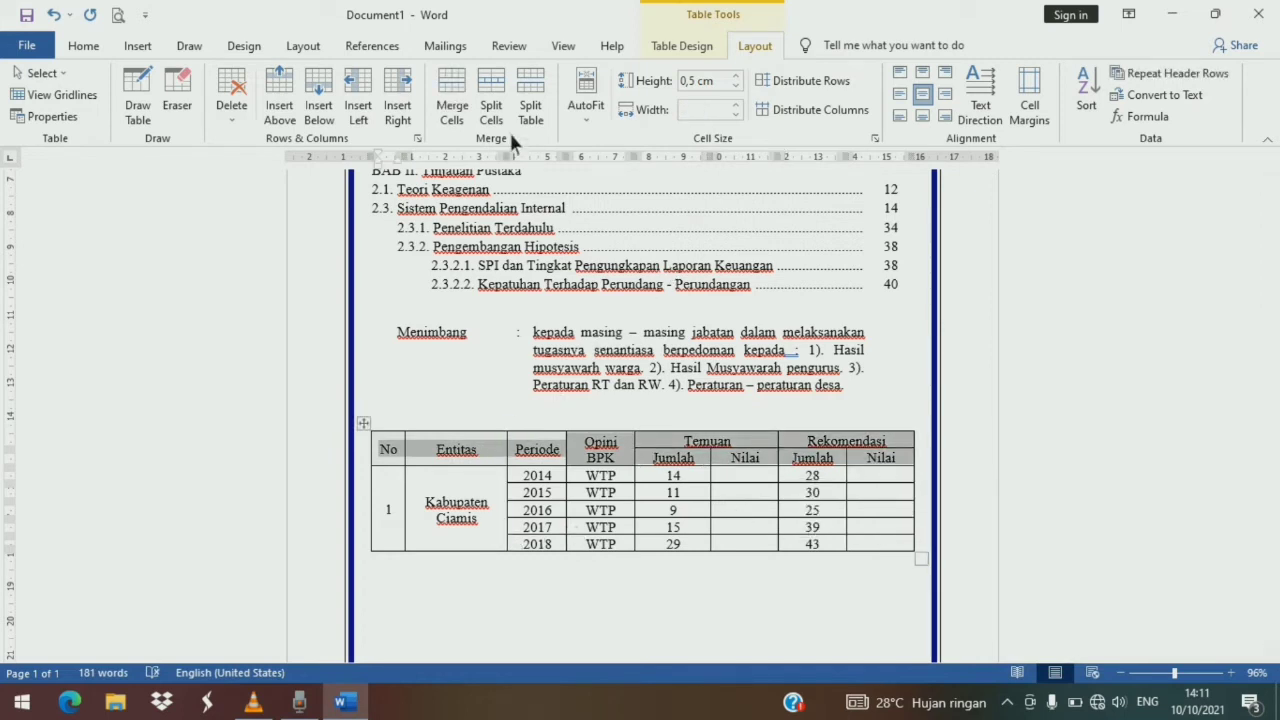
key(ctrl+b)
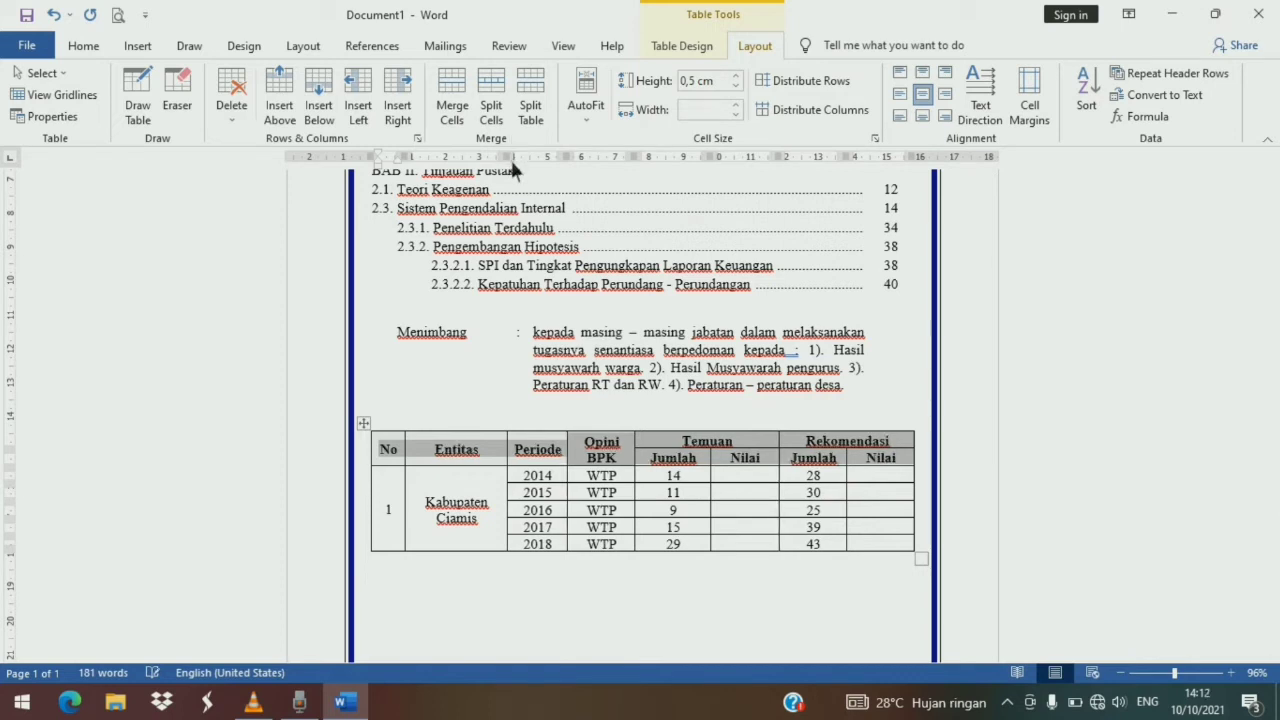
click(582, 567)
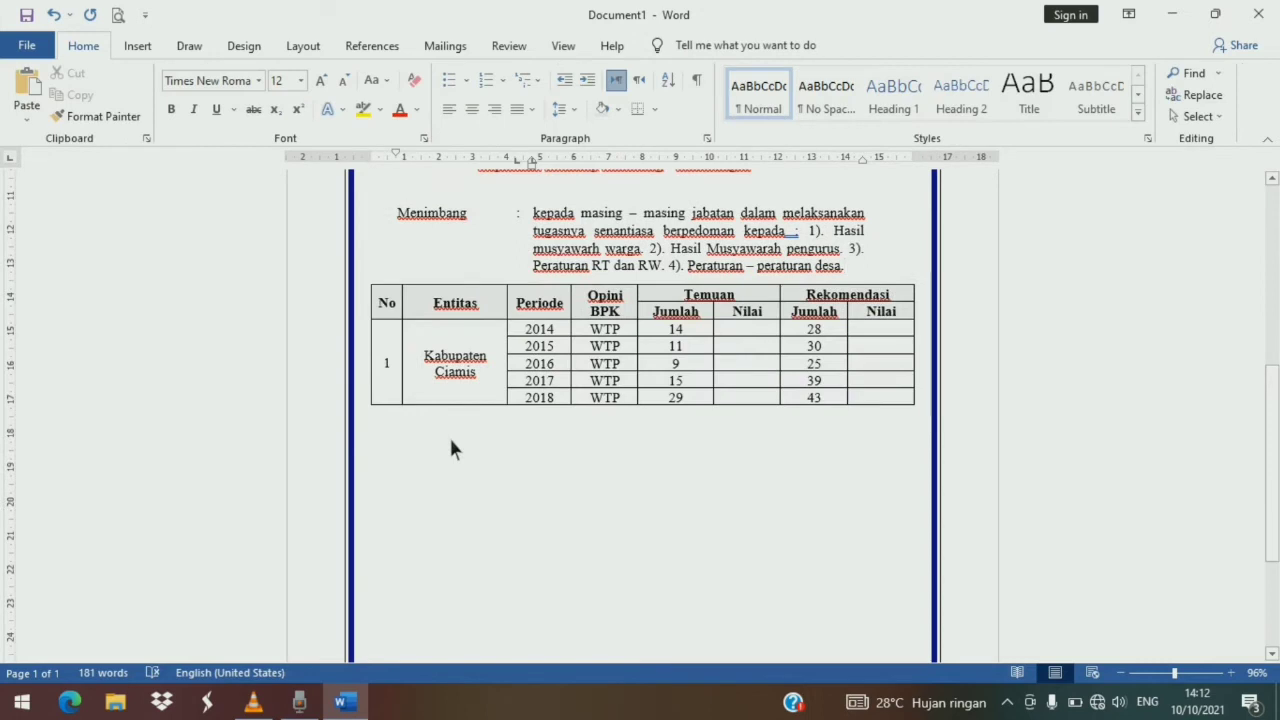
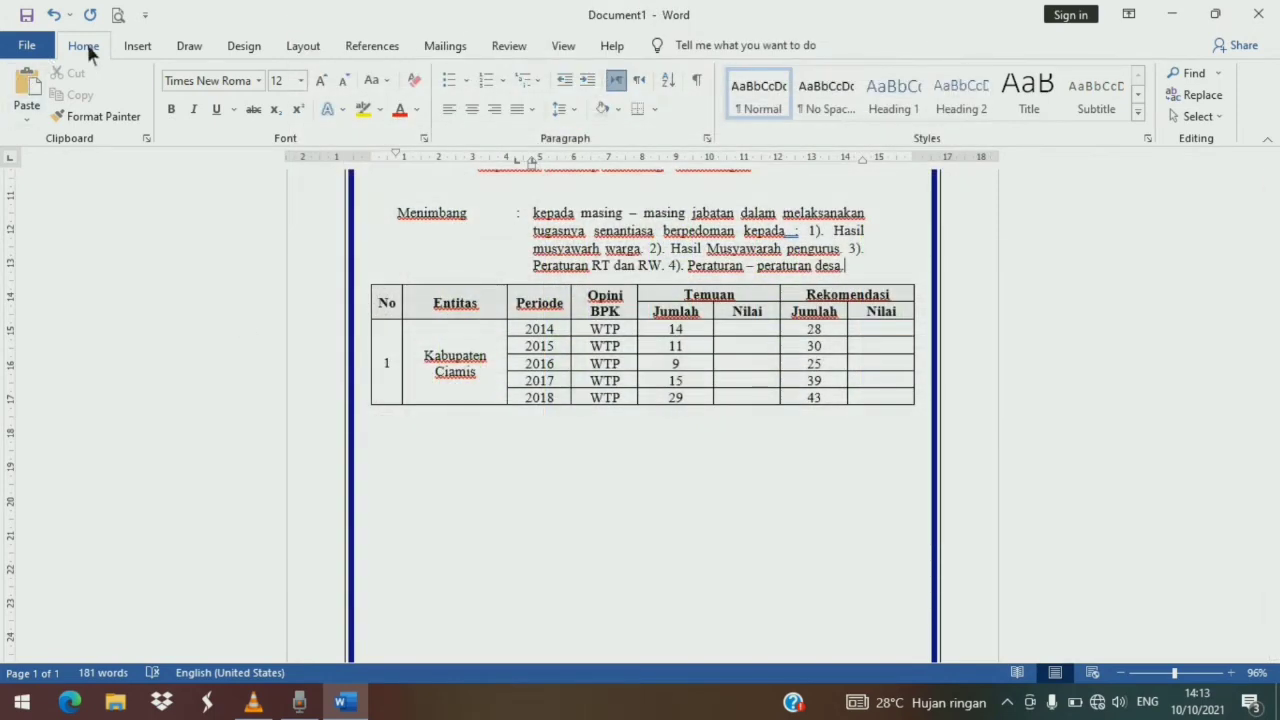
- Insert a stacked column chart into the document
click(134, 49)
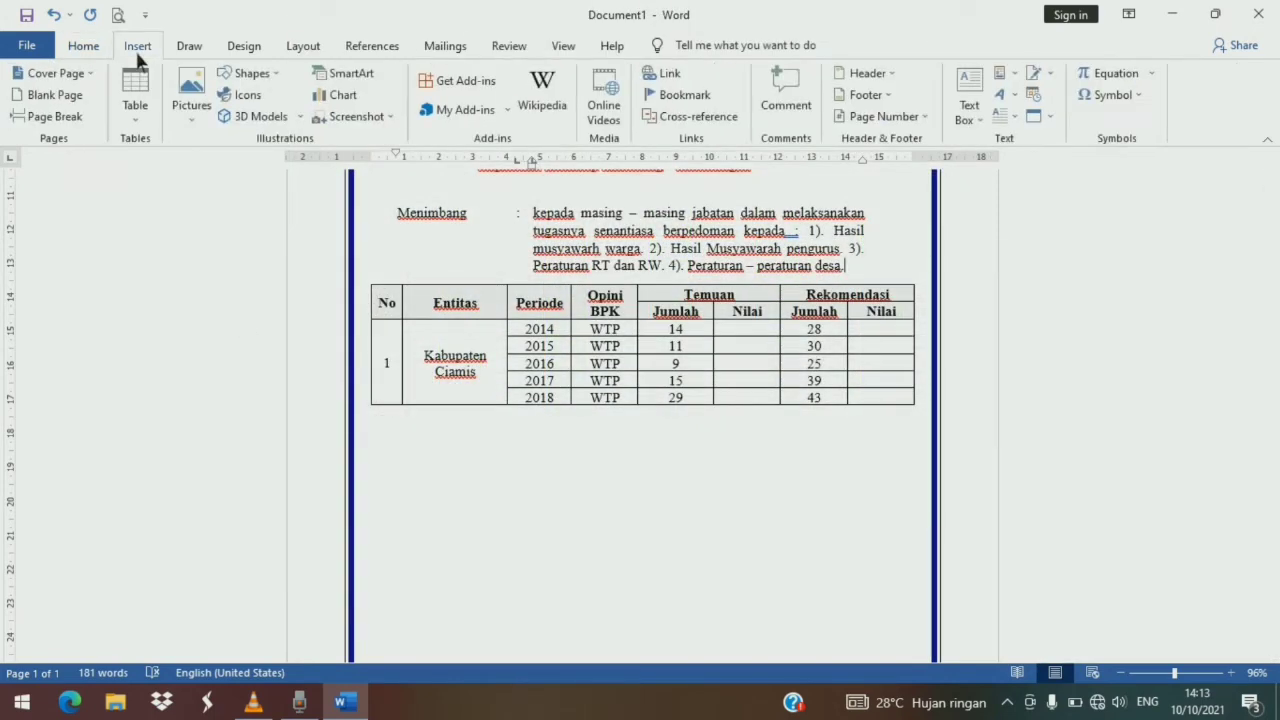
click(357, 103)
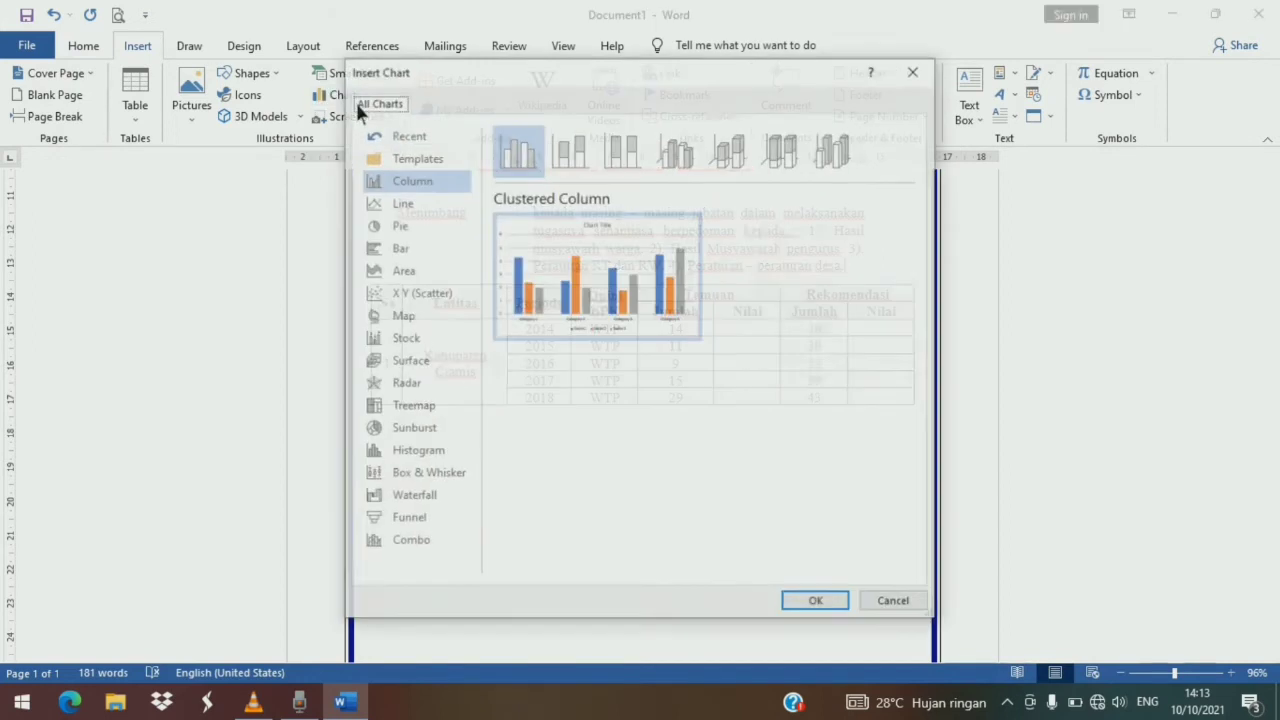
click(592, 159)
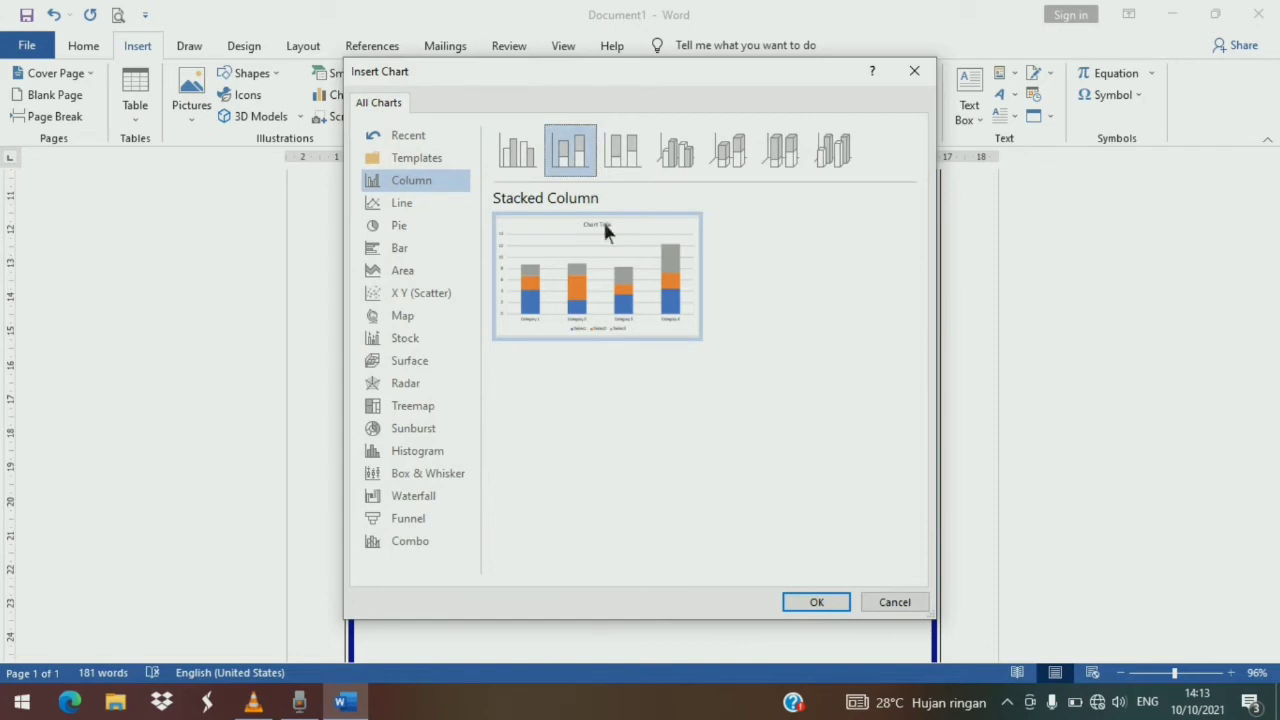
click(842, 600)
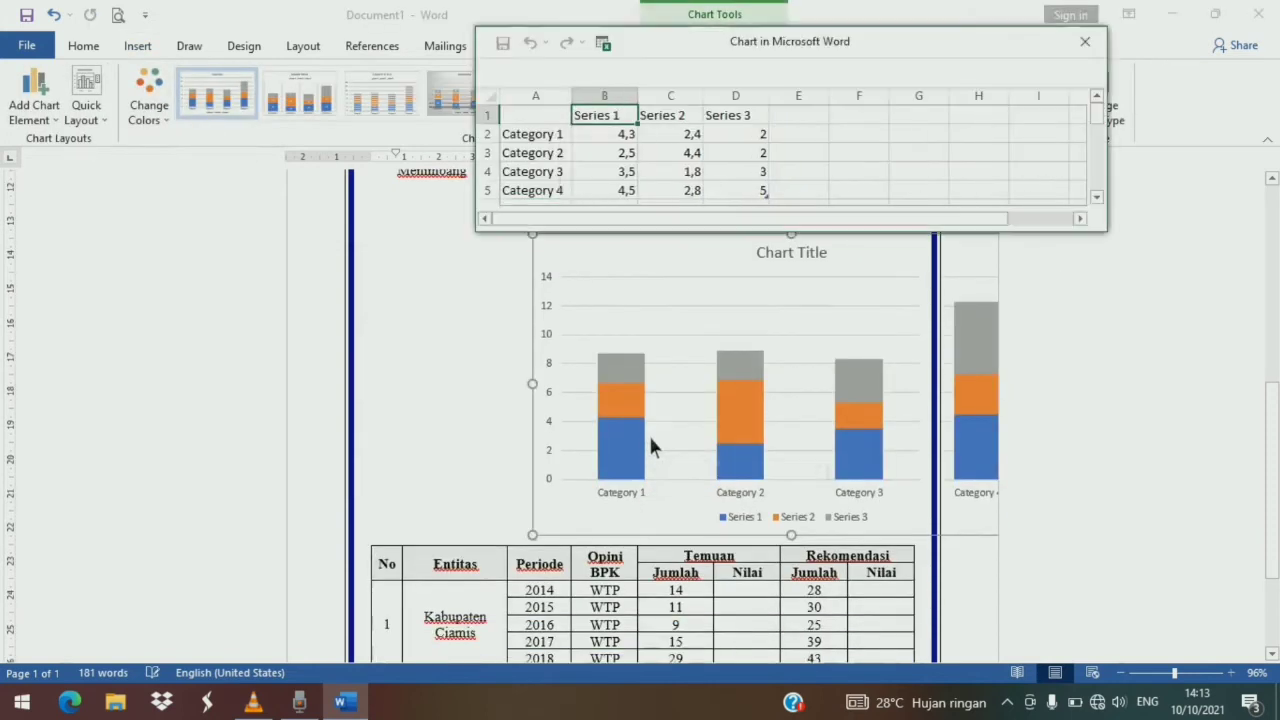
- Set the chart's text wrapping to Tight
click(734, 343)
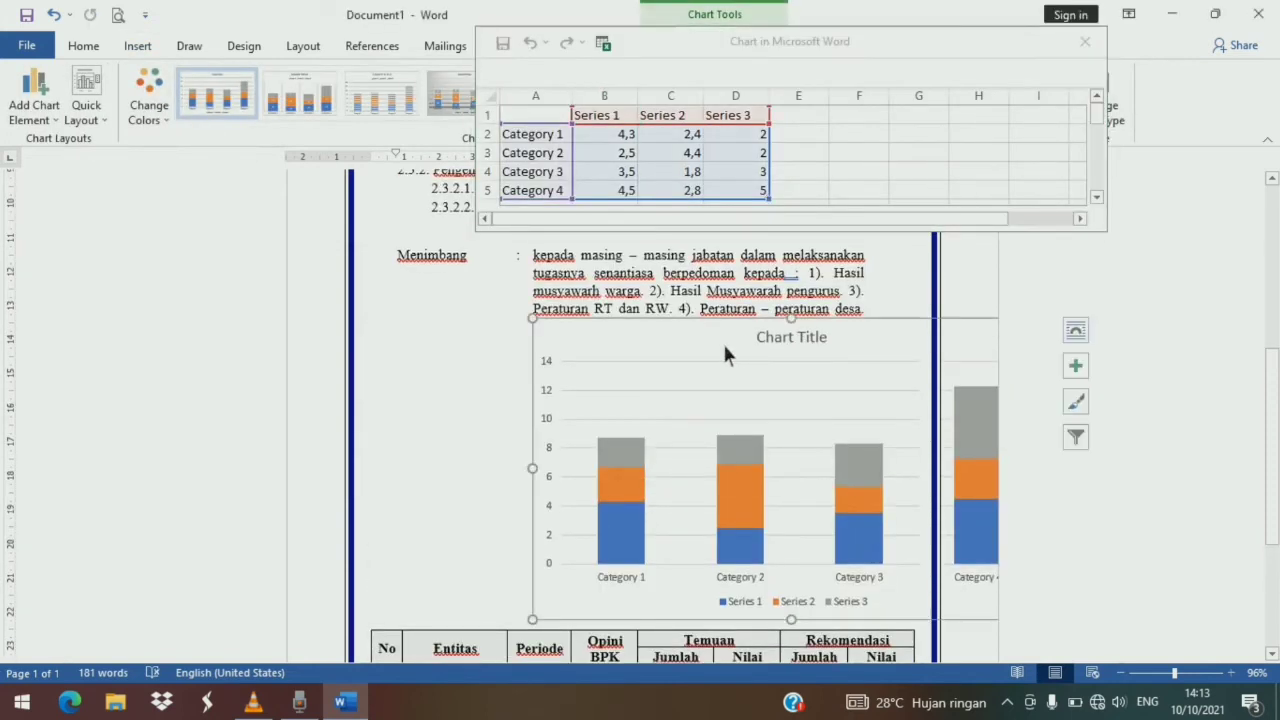
click(1076, 331)
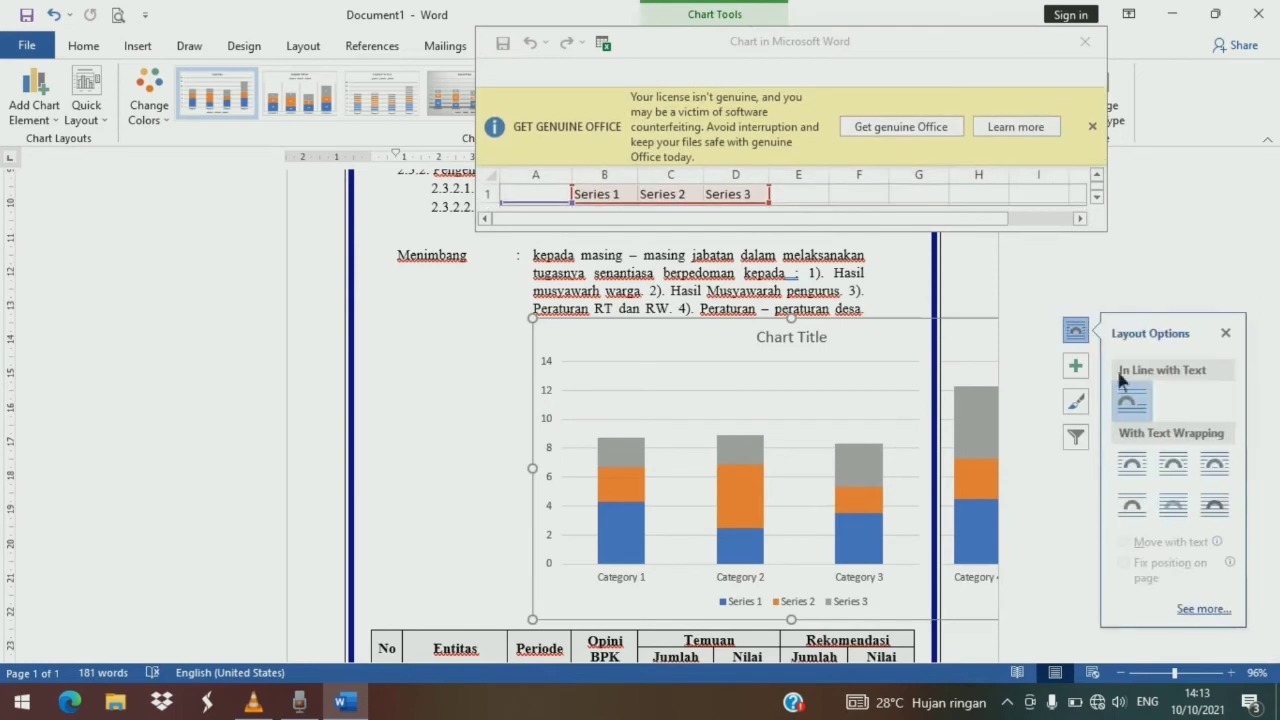
click(1171, 463)
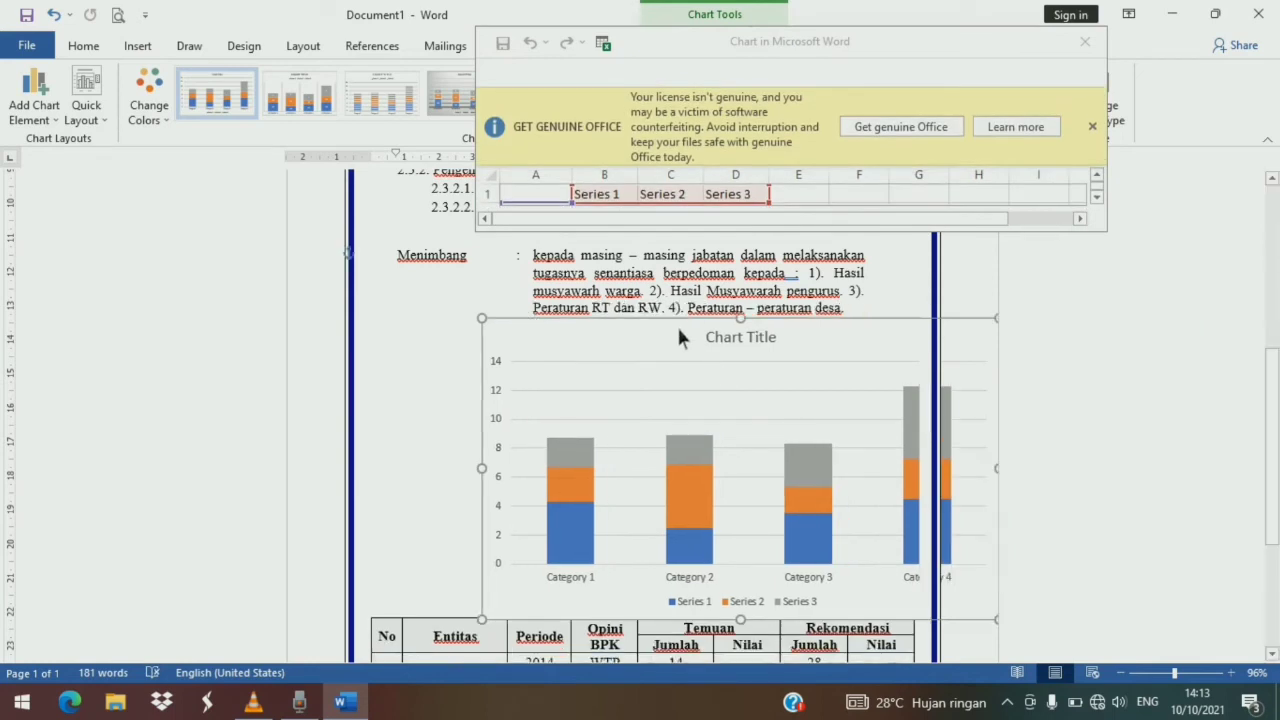
- Move the chart below the table and widen it to match the table's width
drag(674, 321, 583, 471)
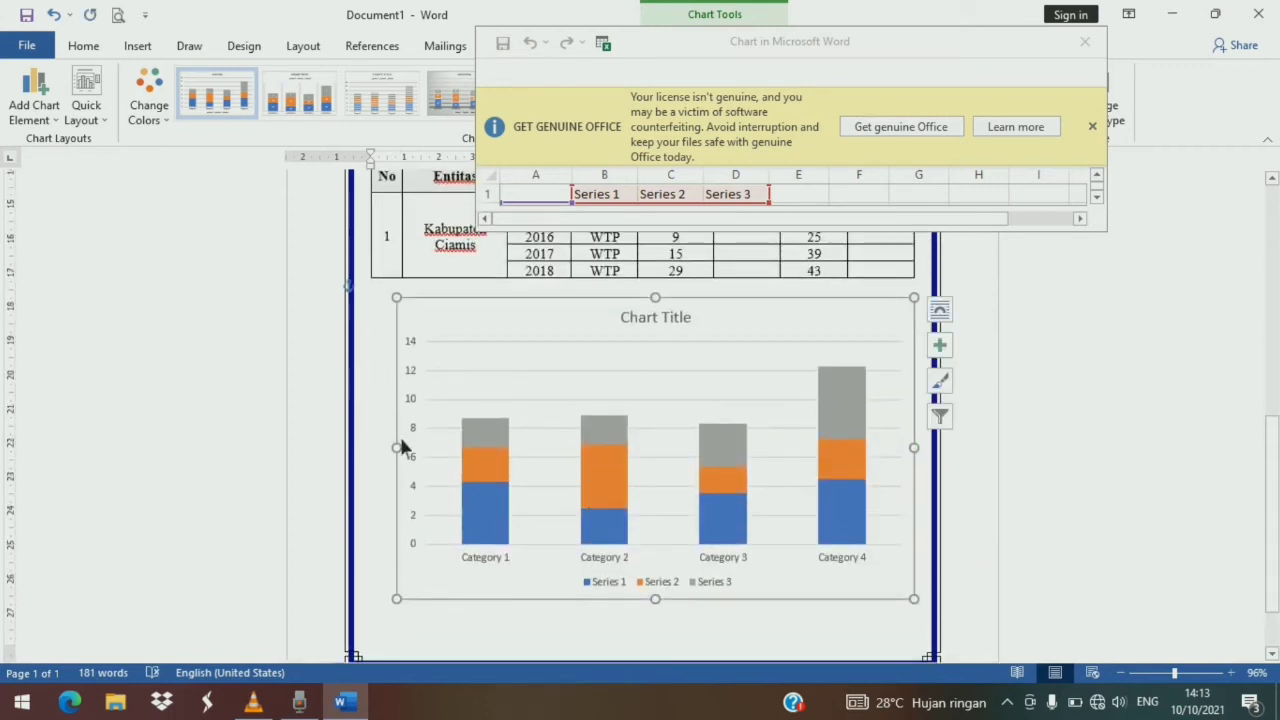
drag(400, 598, 379, 599)
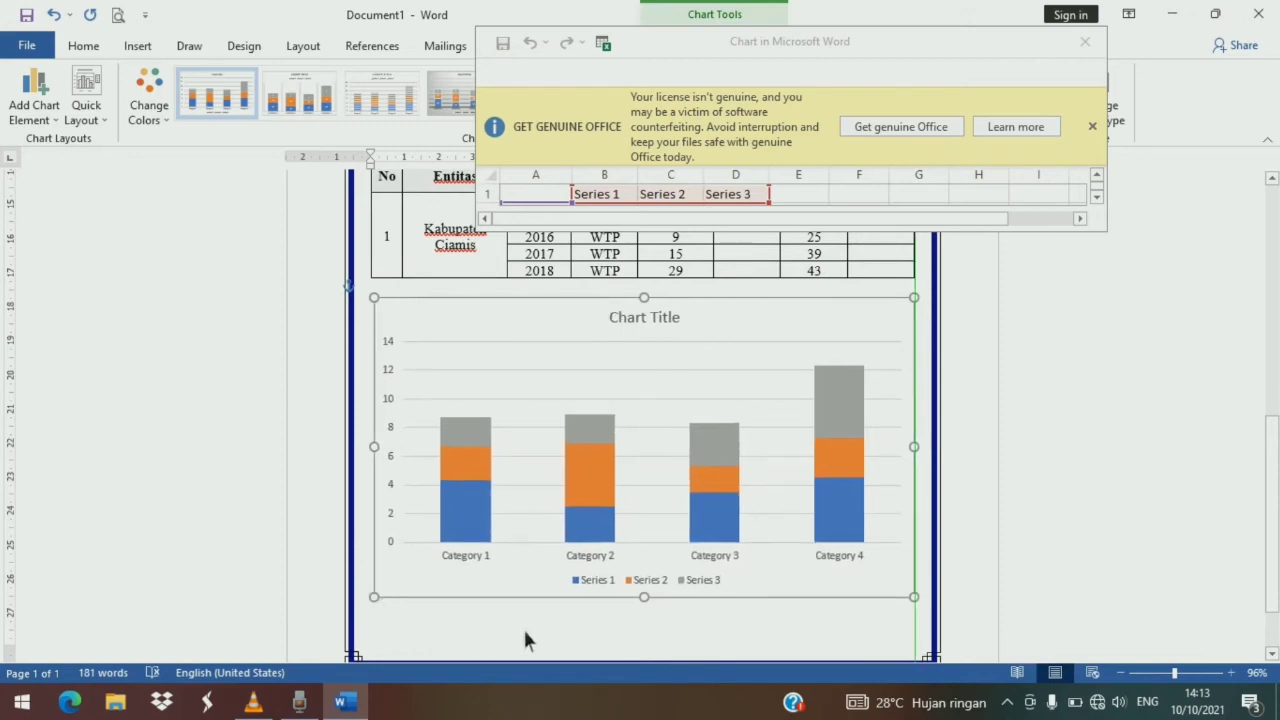
drag(532, 600, 525, 636)
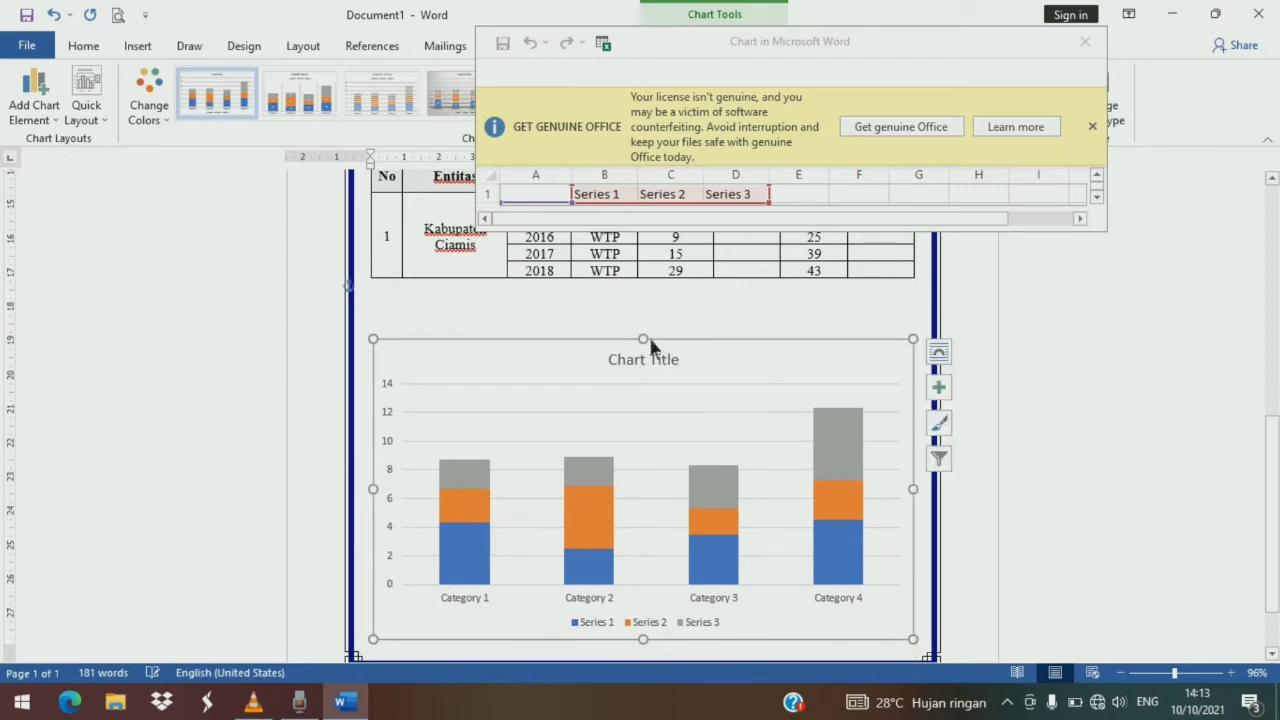
drag(646, 339, 654, 300)
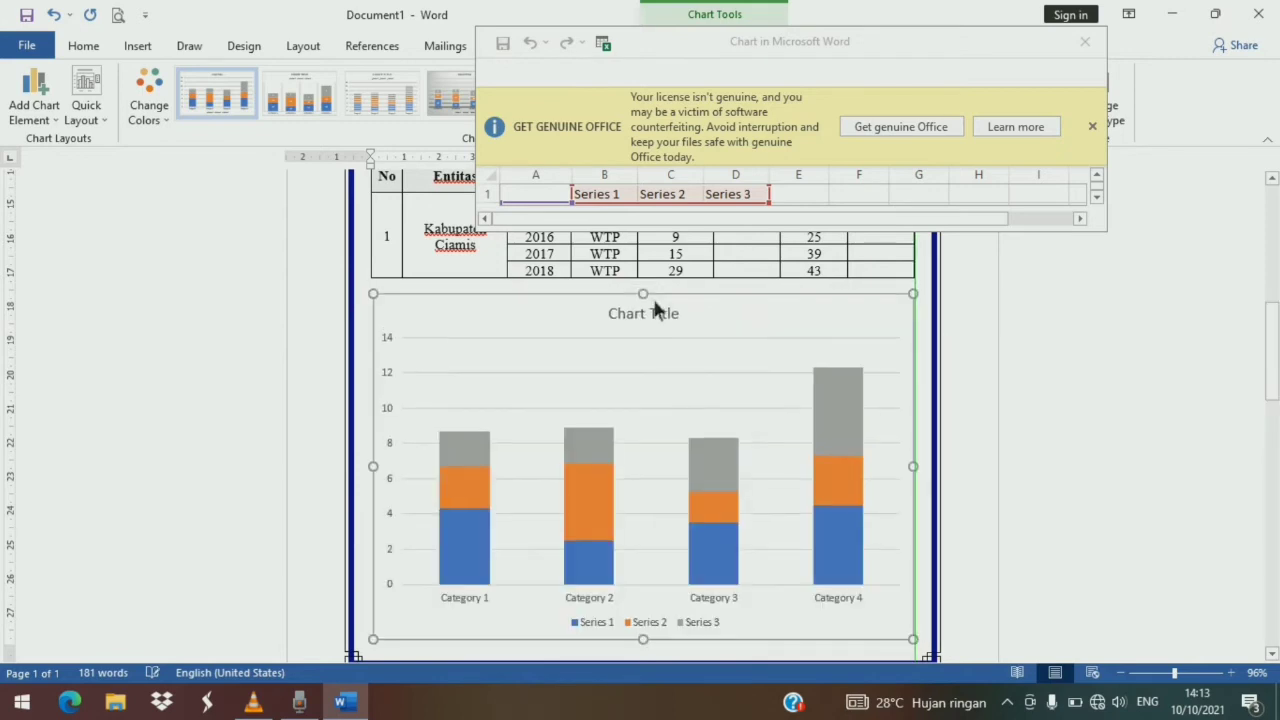
- Close the chart's data sheet window
scroll(680, 330, up, 2)
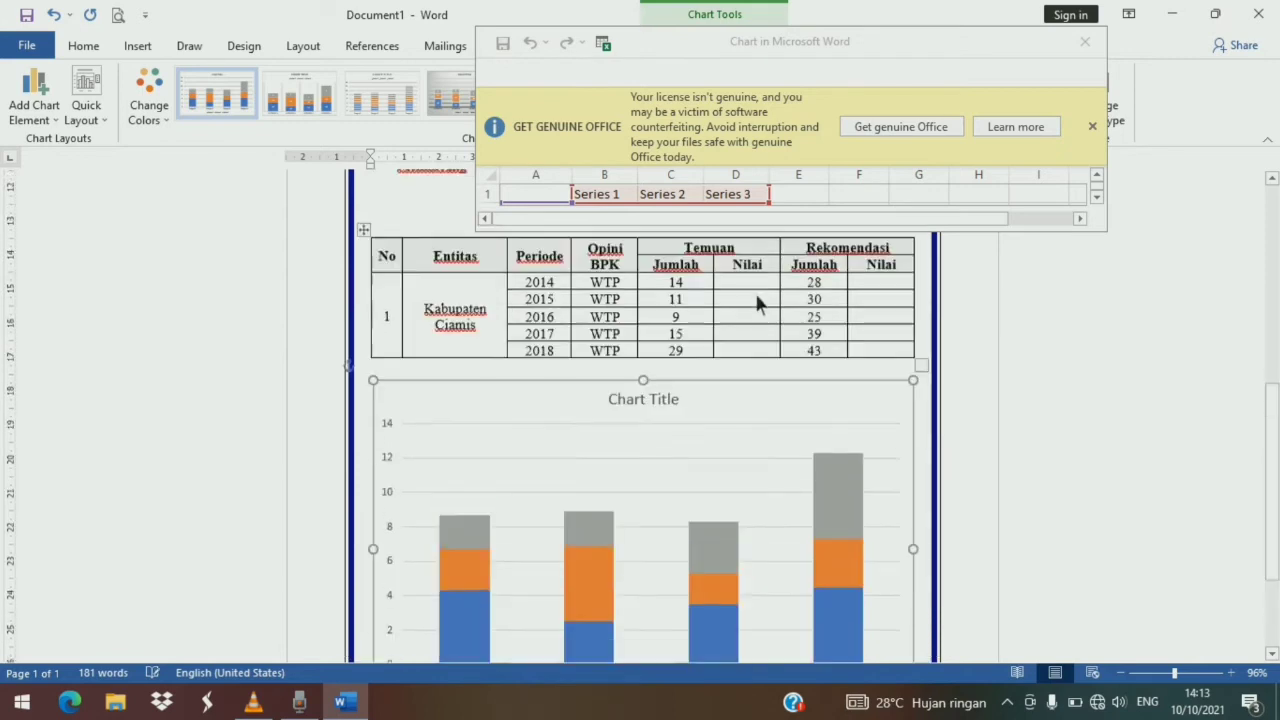
click(1088, 48)
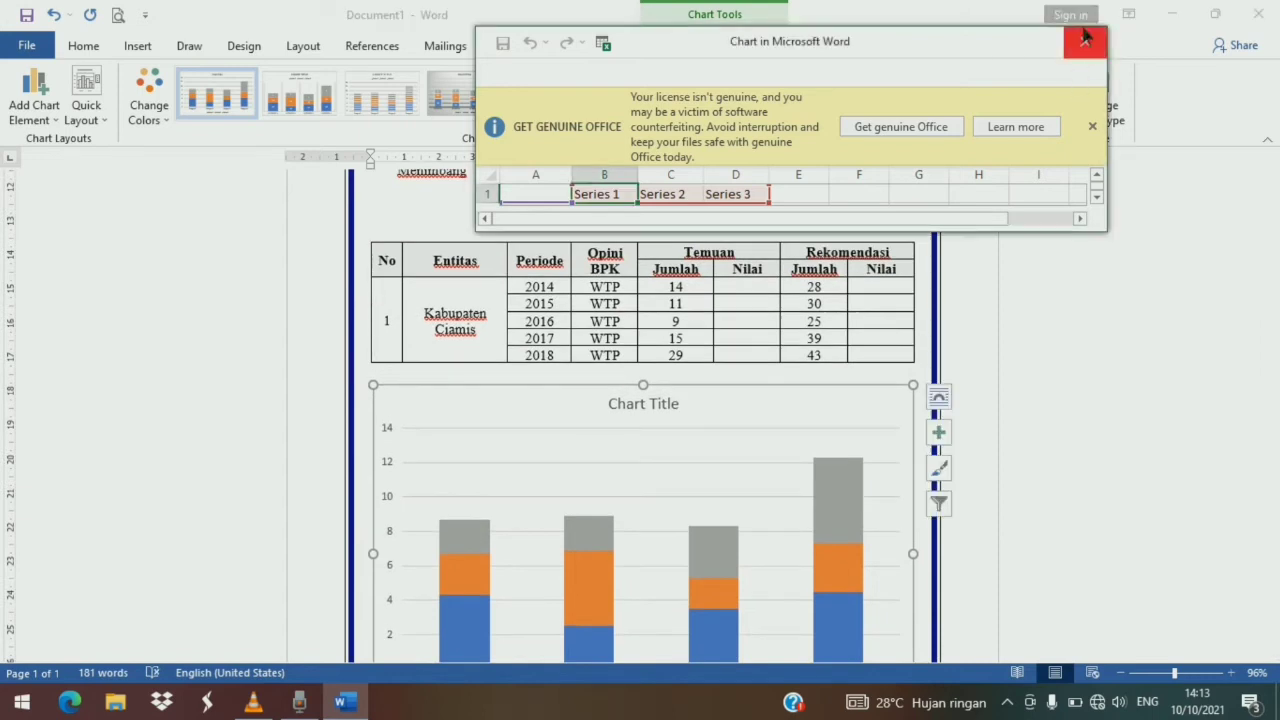
scroll(522, 379, down, 2)
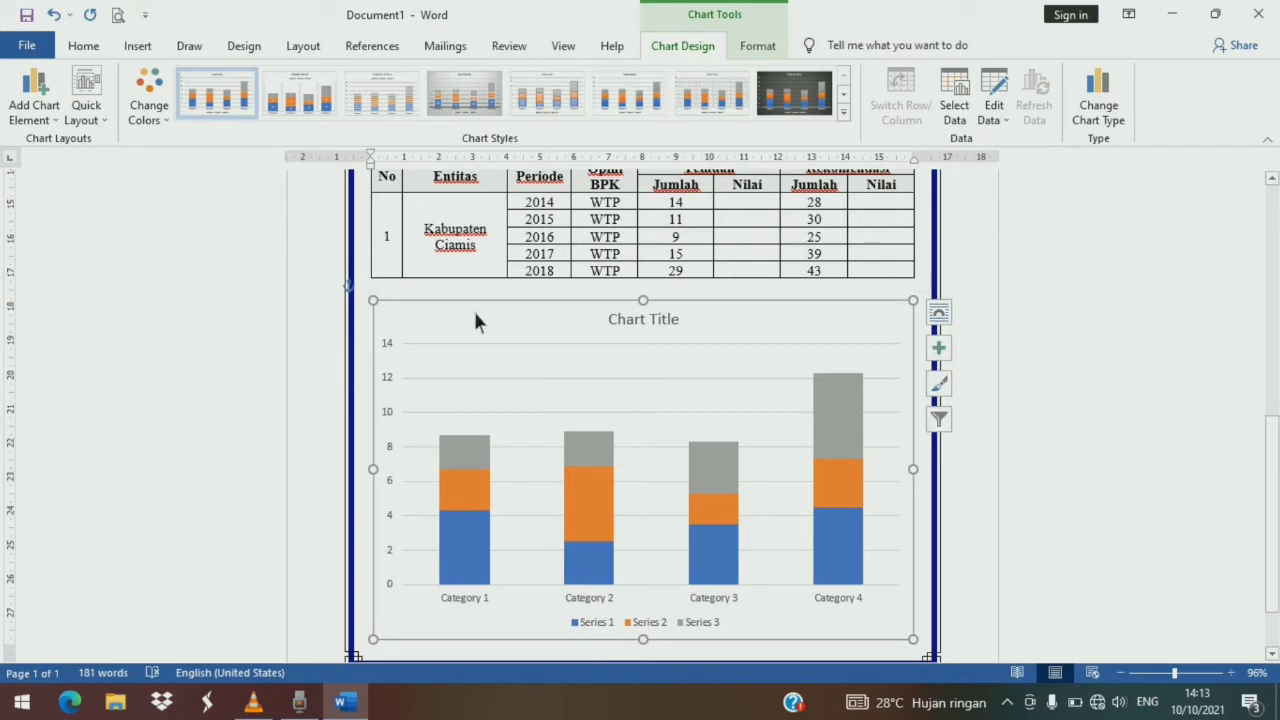
- Set the chart's font colour to Automatic
click(84, 46)
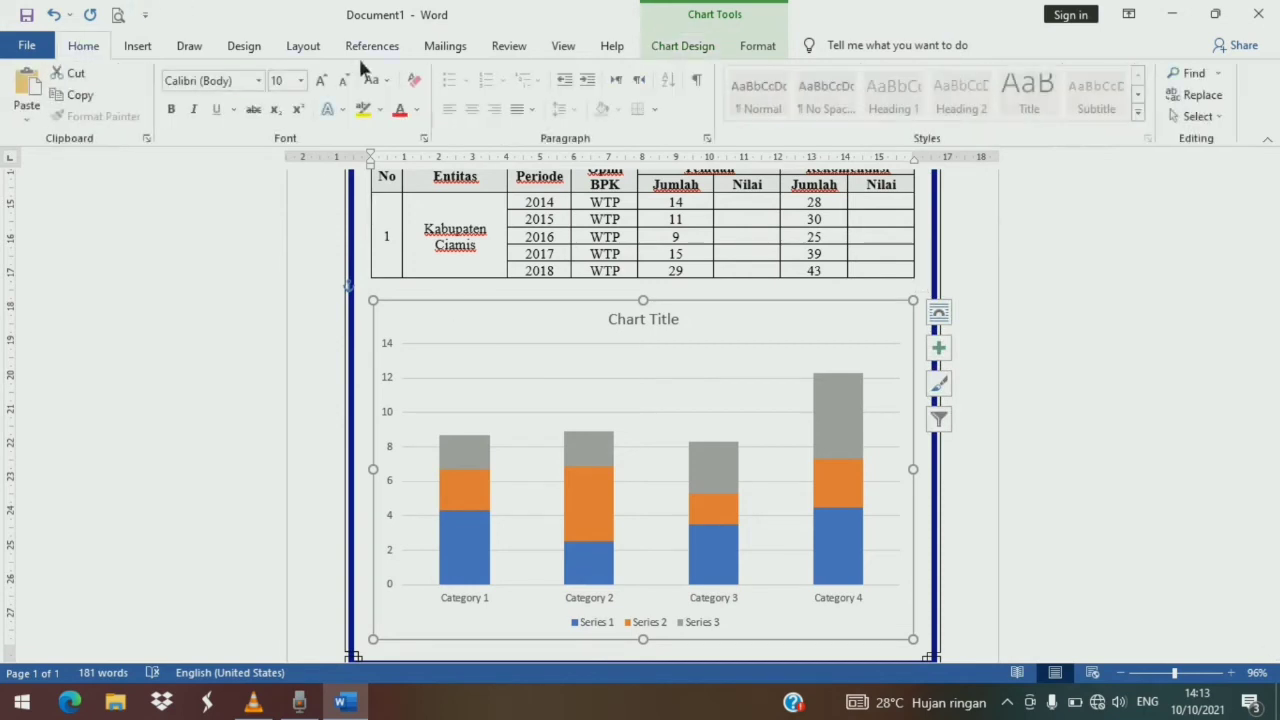
click(417, 111)
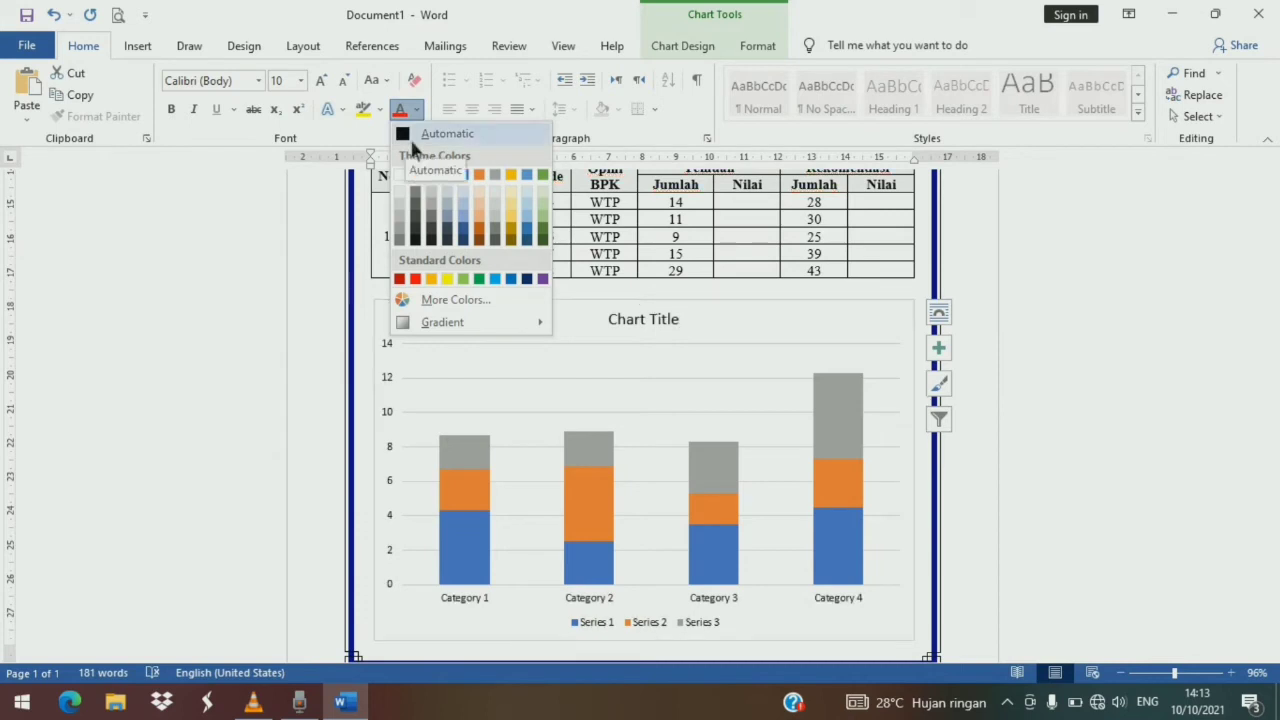
click(417, 136)
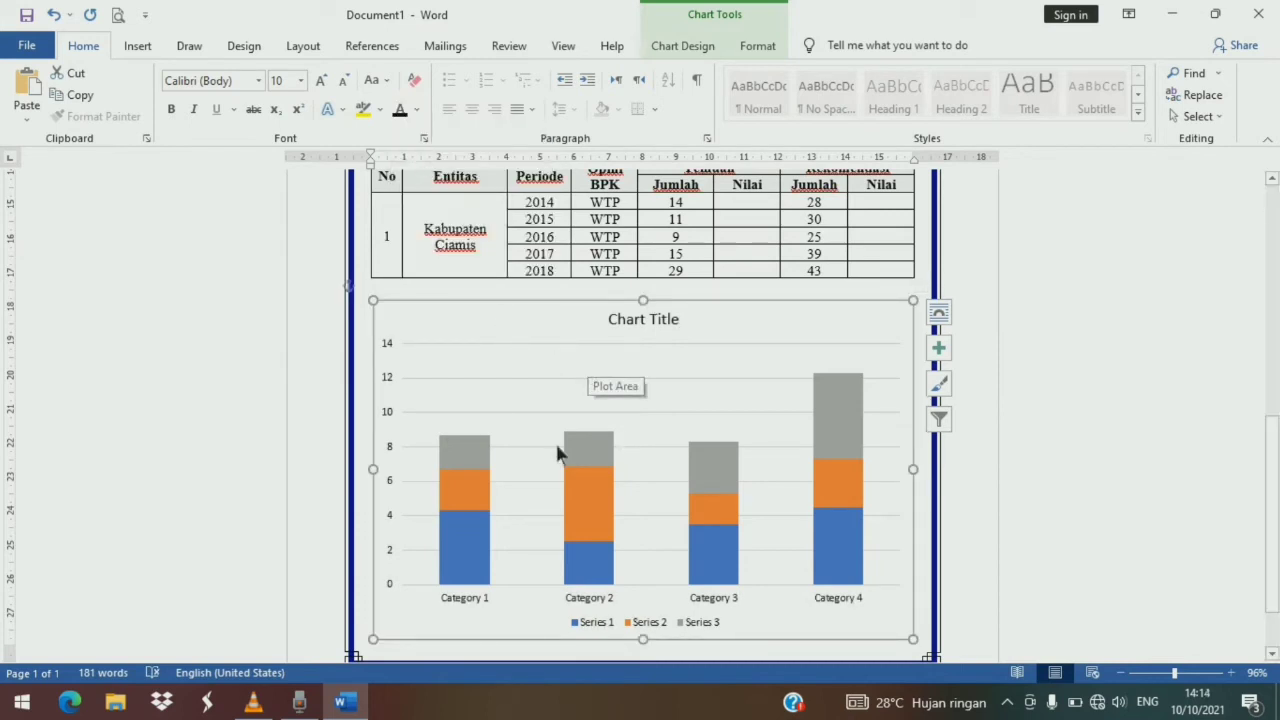
- Format the chart's vertical axis numbers with the Percentage category
click(489, 414)
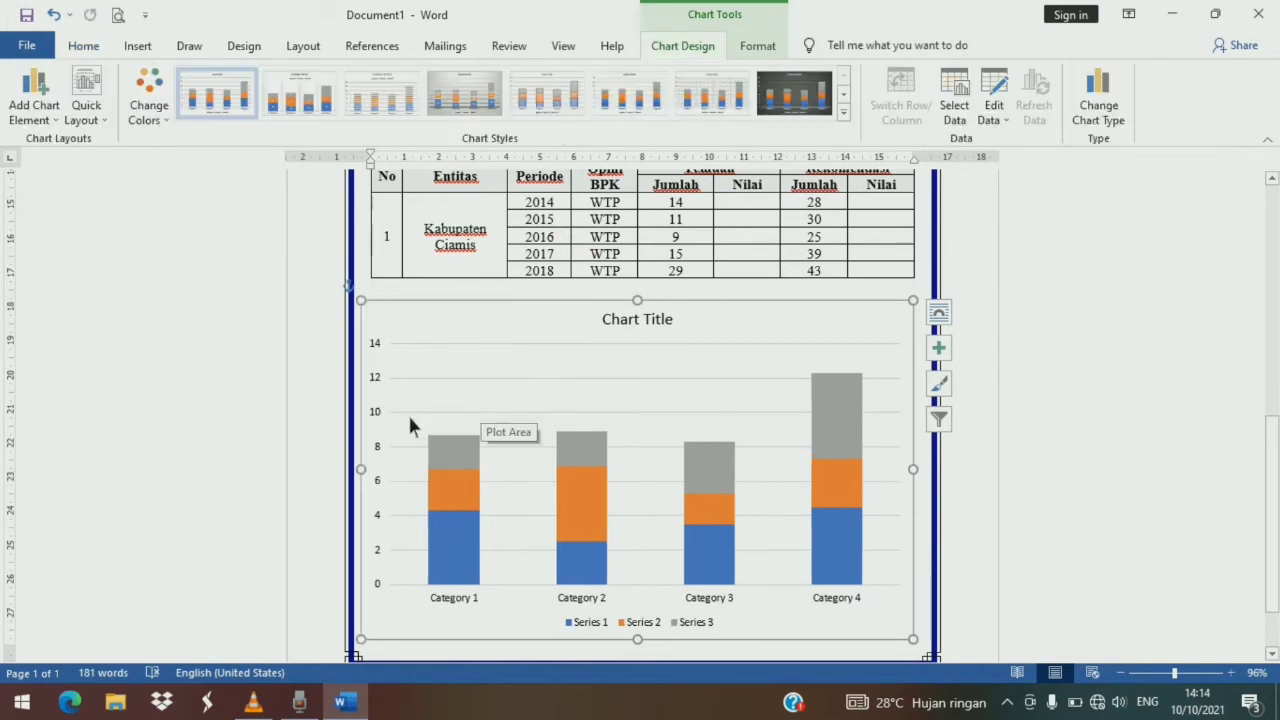
click(377, 422)
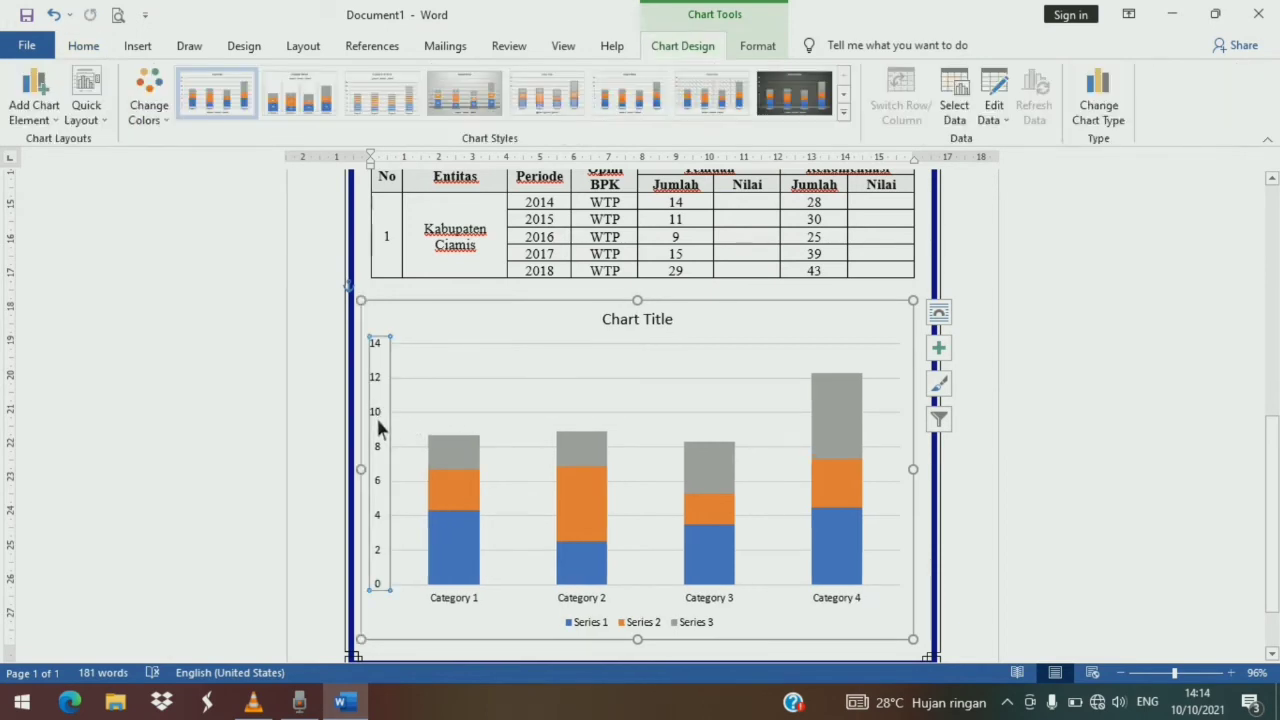
right_click(392, 345)
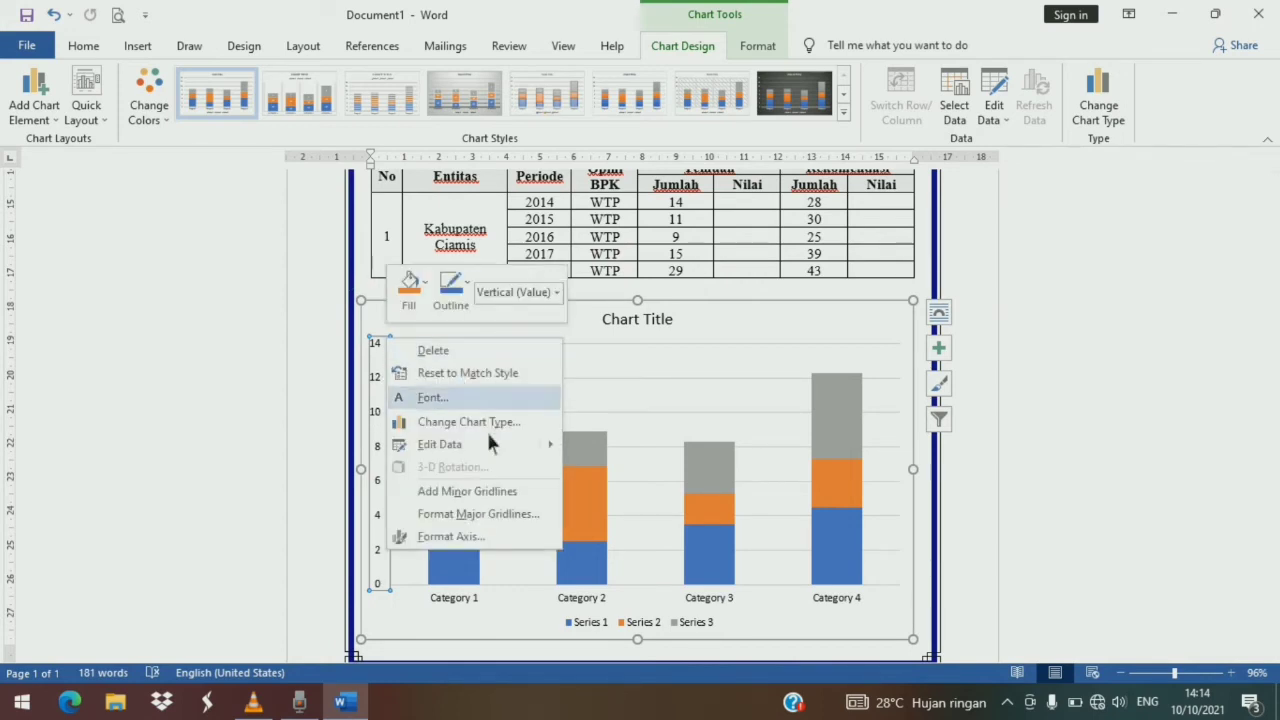
click(479, 548)
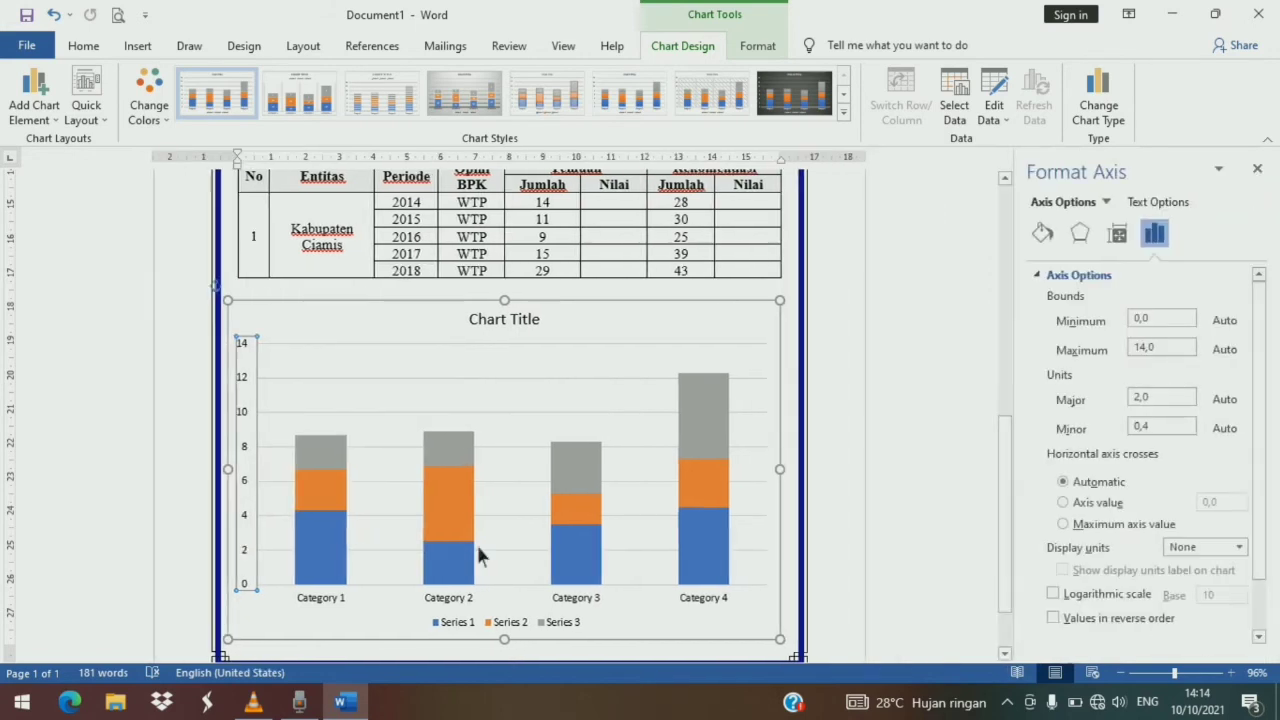
scroll(1130, 543, down, 1)
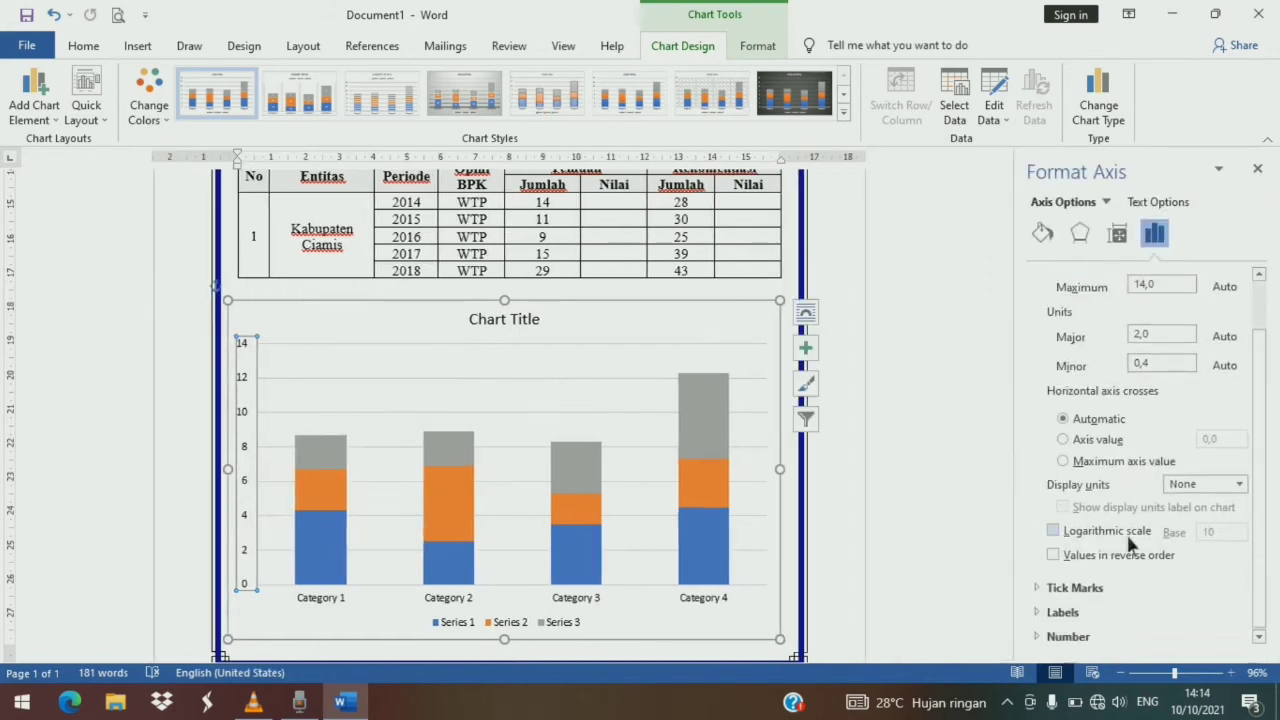
click(1095, 636)
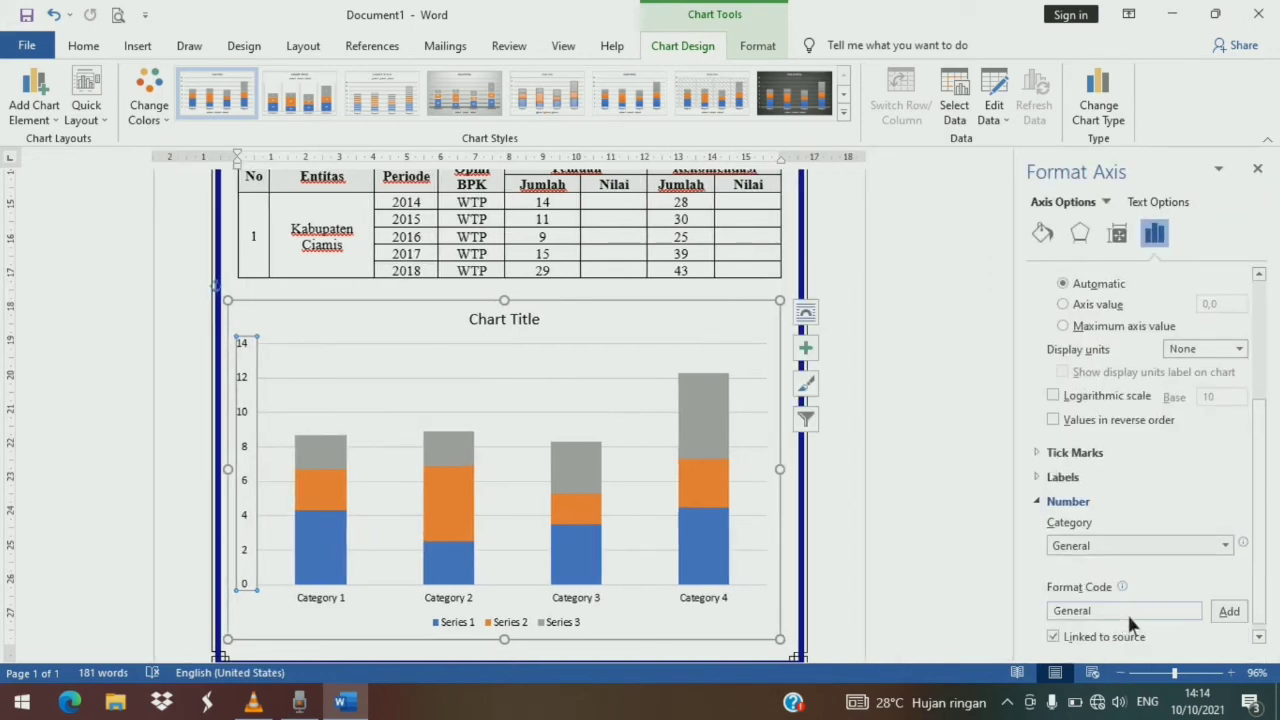
click(1226, 546)
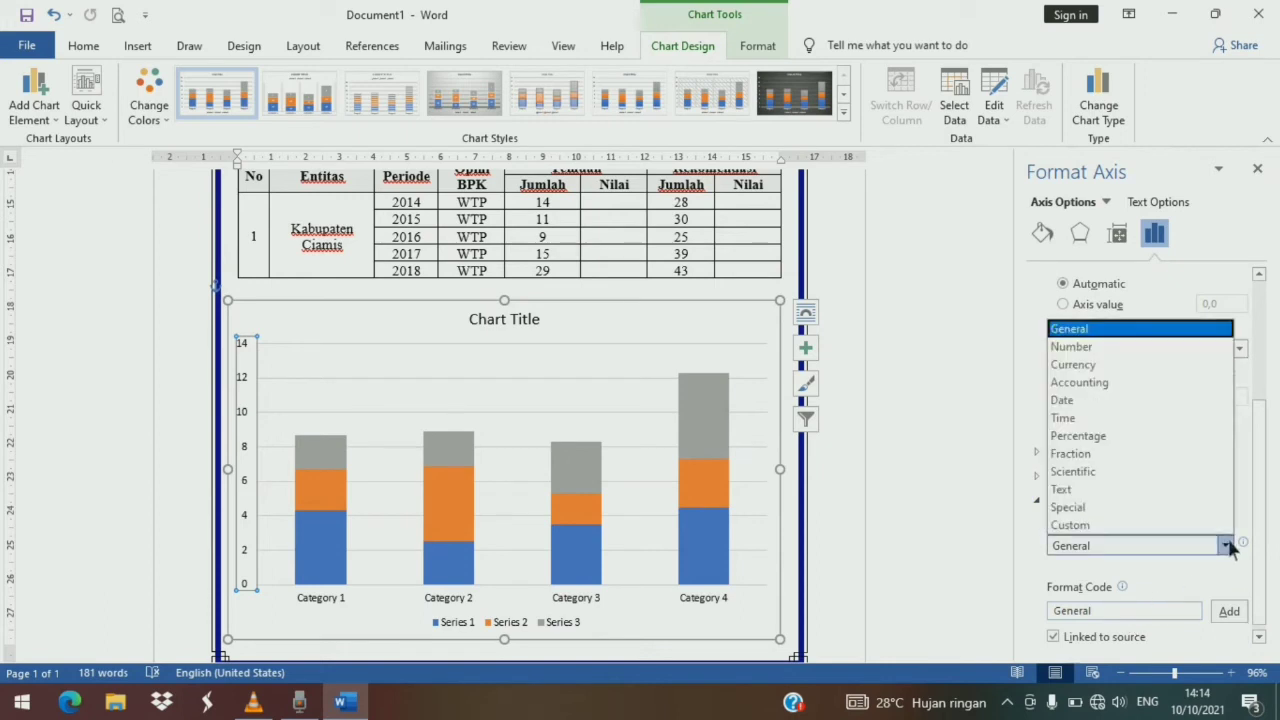
click(1120, 440)
- Set the vertical axis maximum bound to 1
scroll(1140, 410, up, 5)
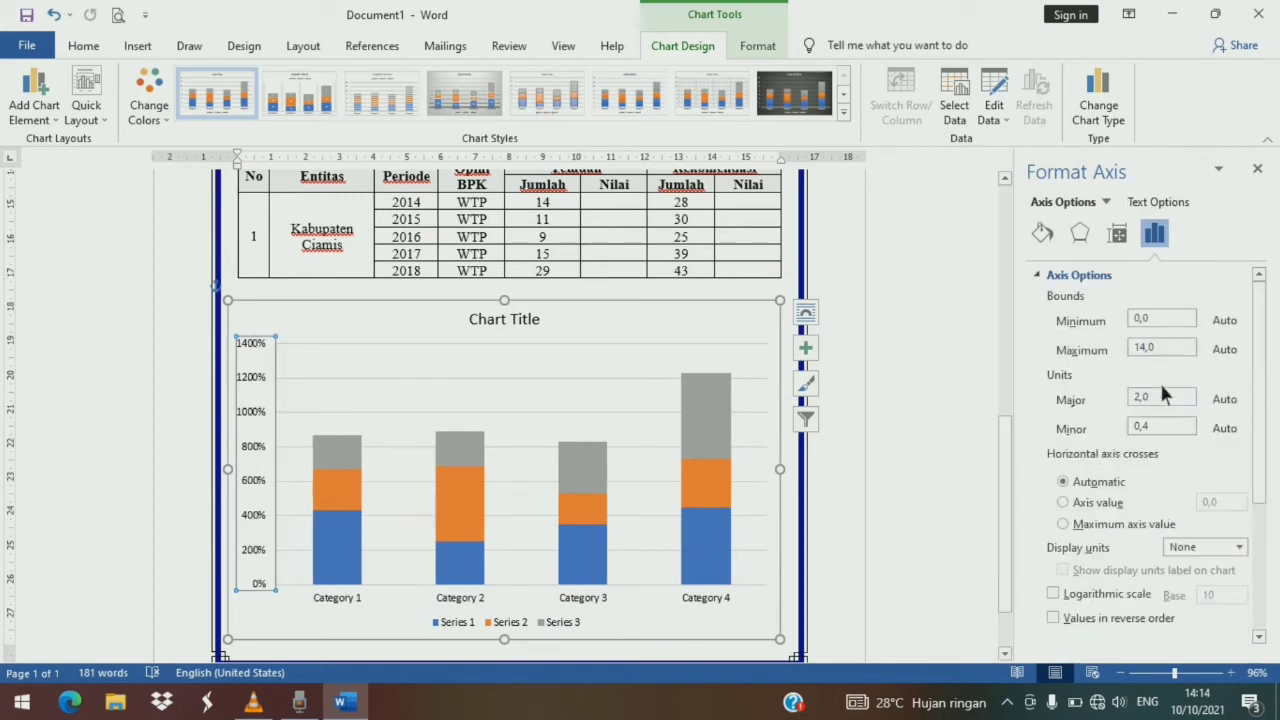
click(1164, 350)
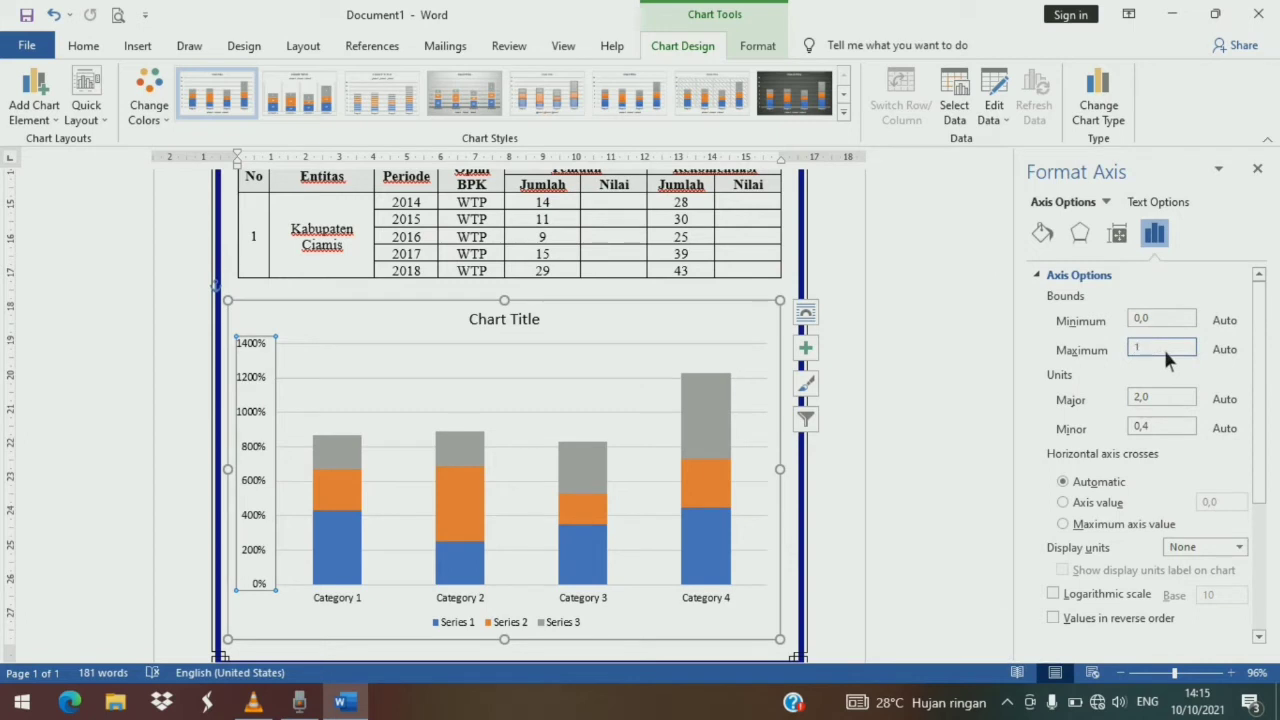
text(1)
key(Return)
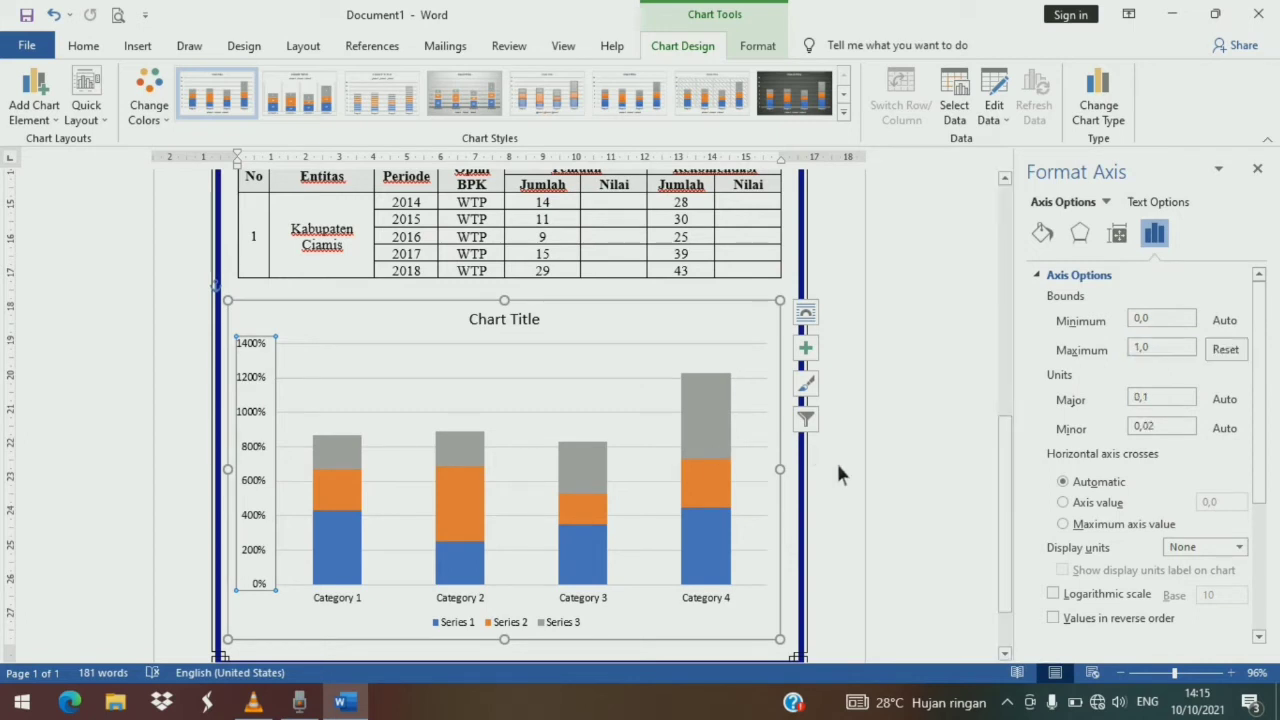
click(836, 460)
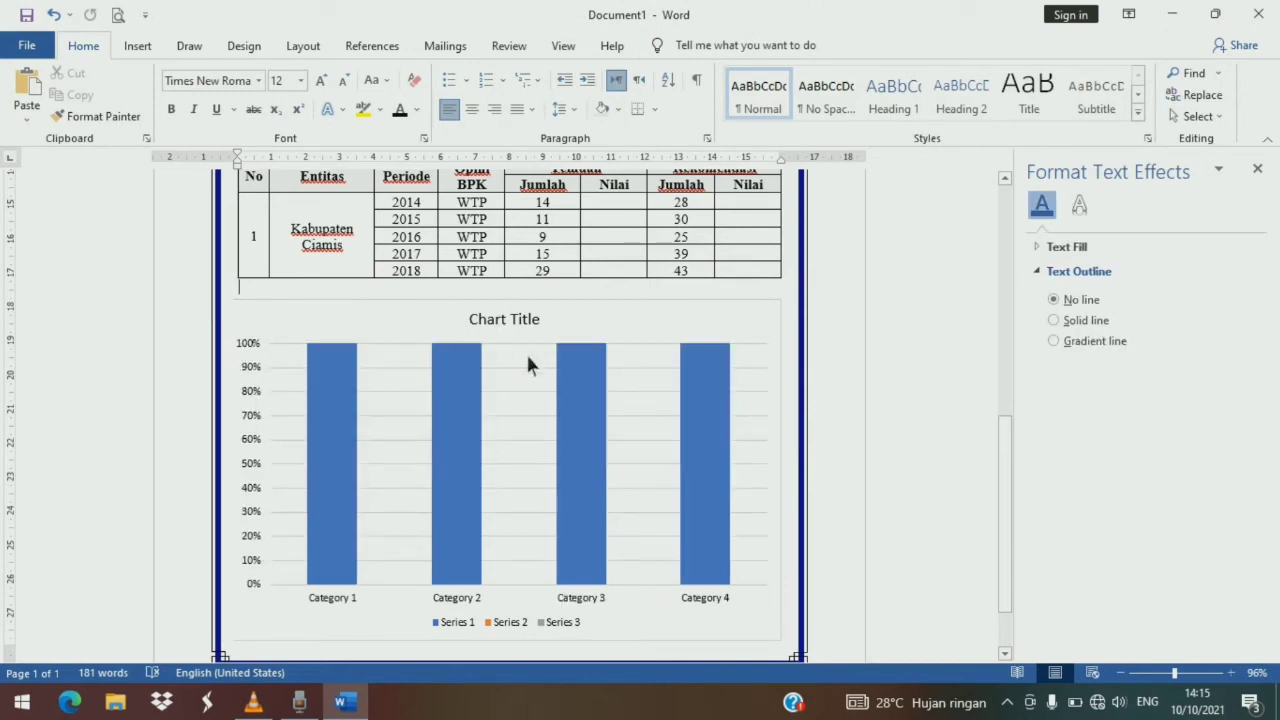
- Open the chart's data sheet and rename the categories as 2014, 2015, 2016, 2017 and 2018
click(386, 487)
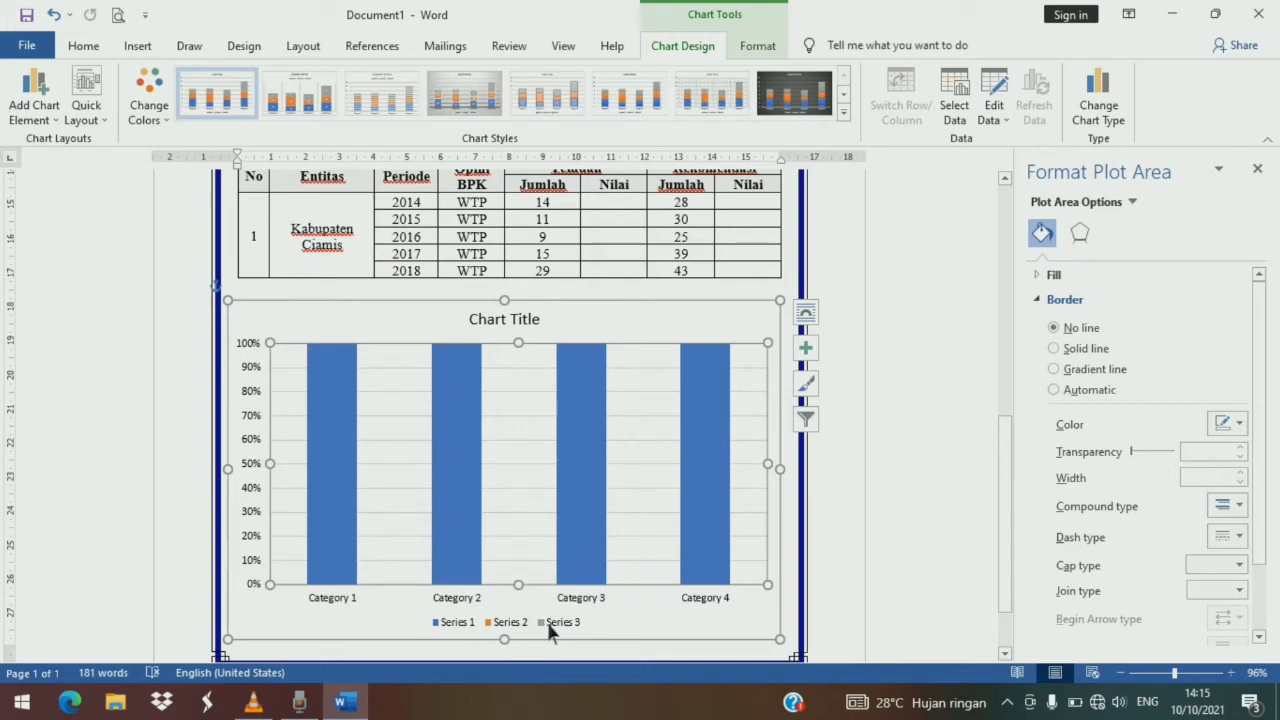
right_click(407, 484)
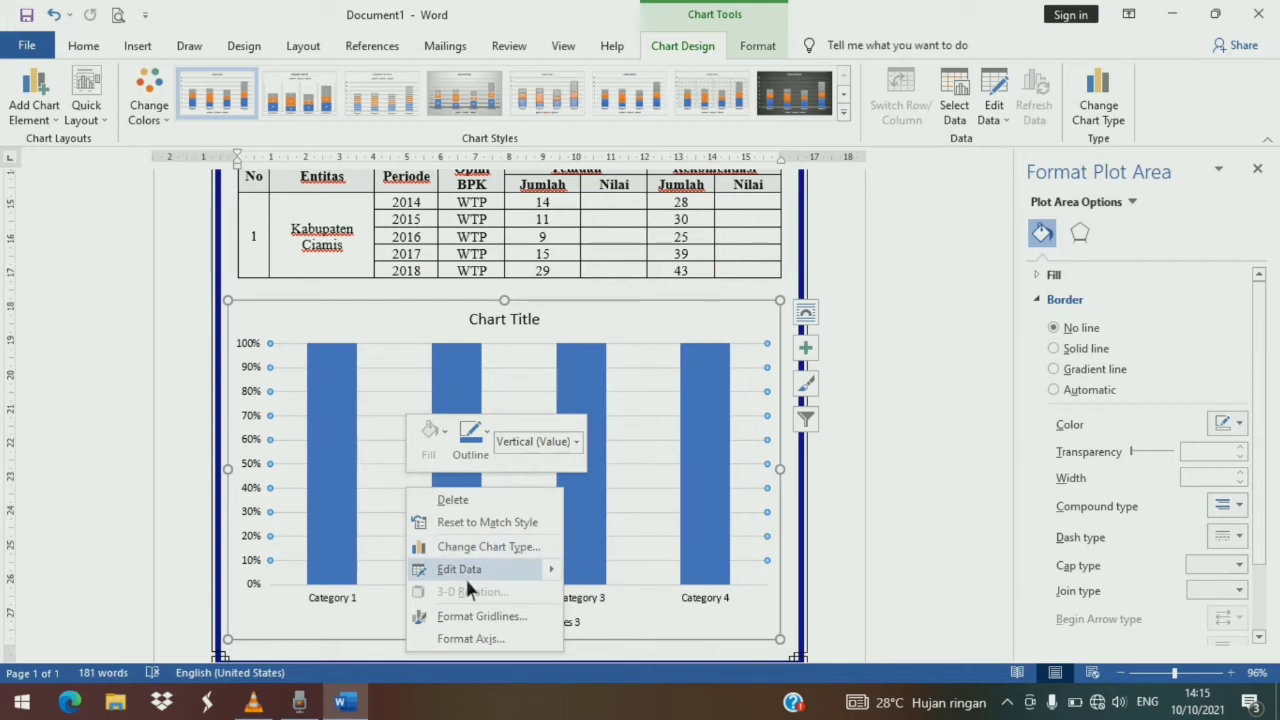
key(Escape)
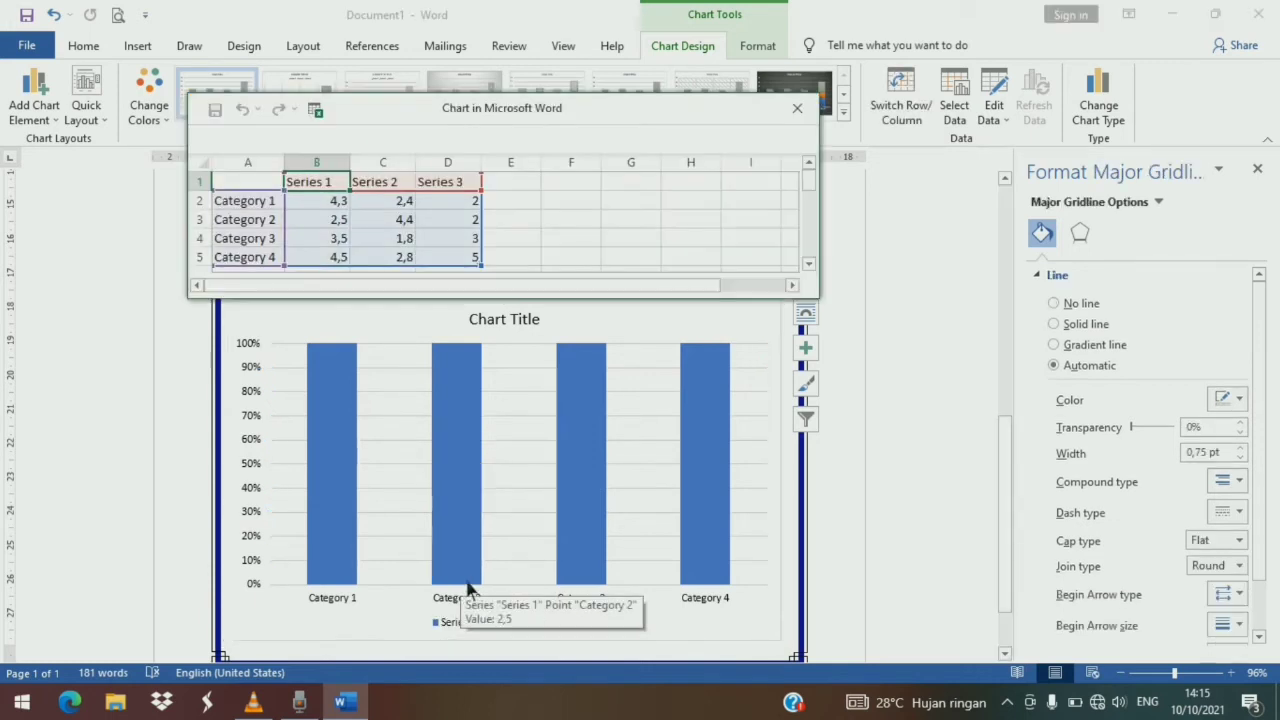
click(258, 208)
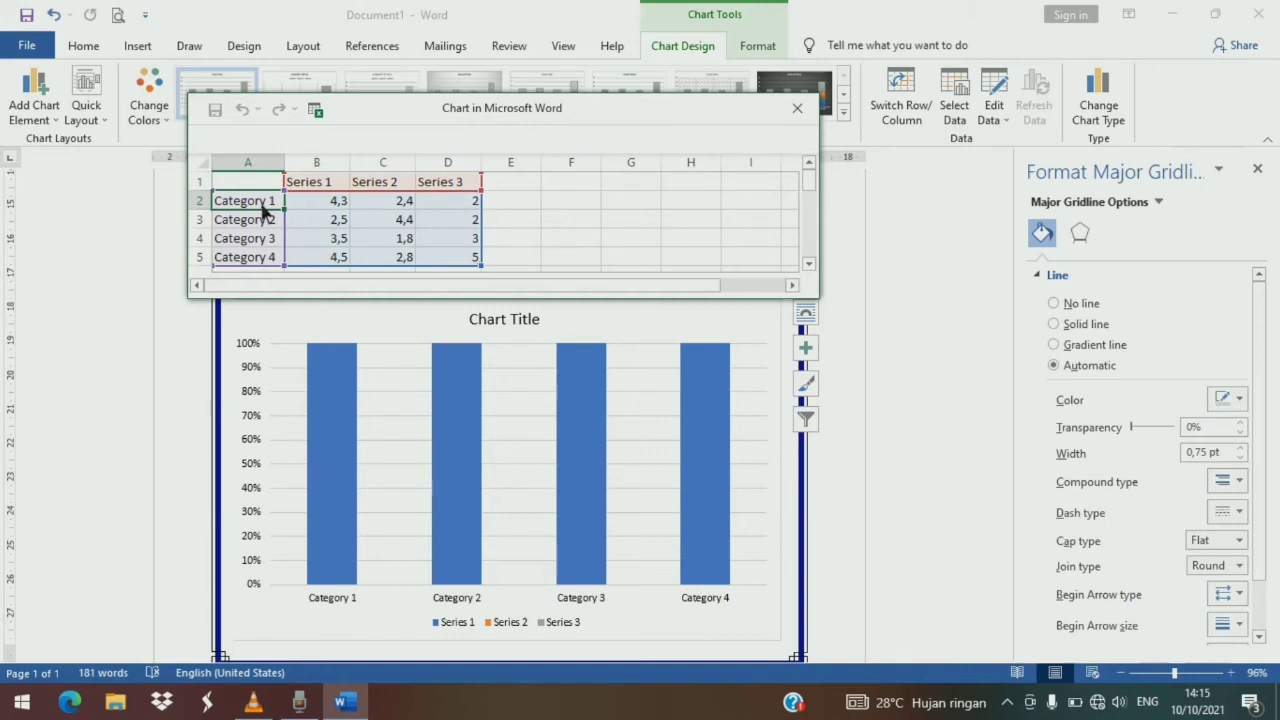
text(20)
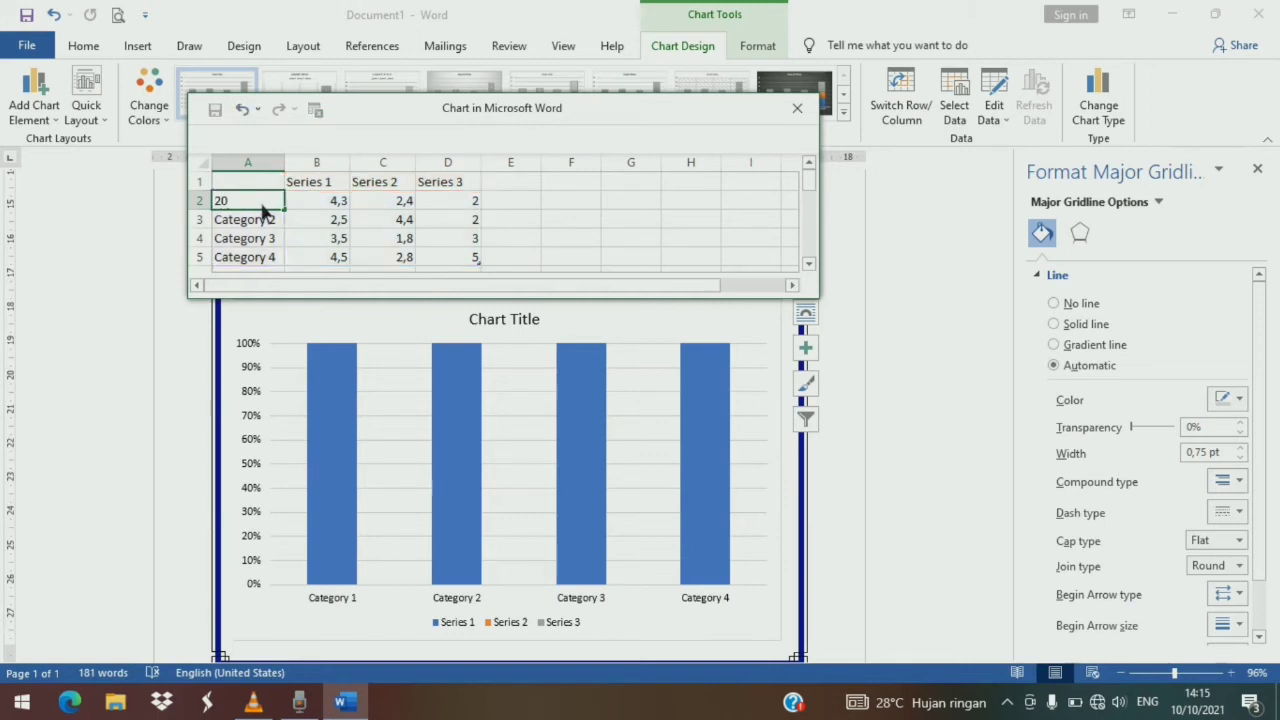
text(14)
key(Return)
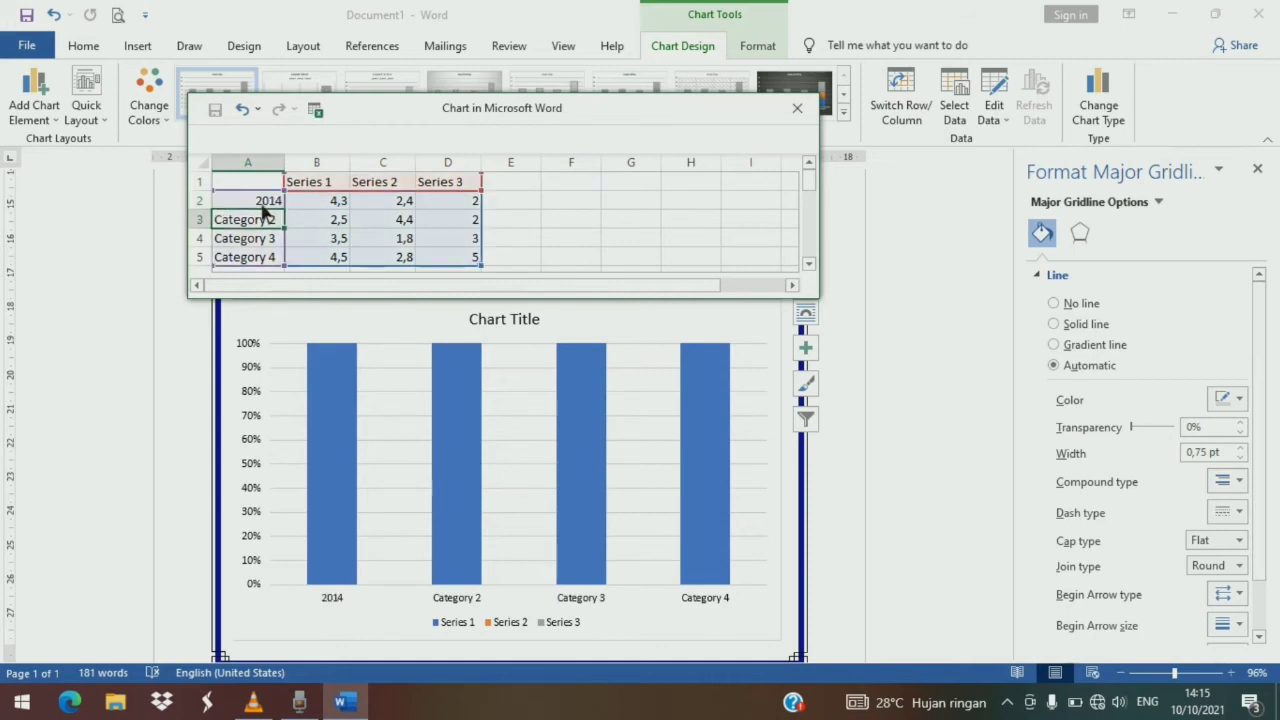
text(2015)
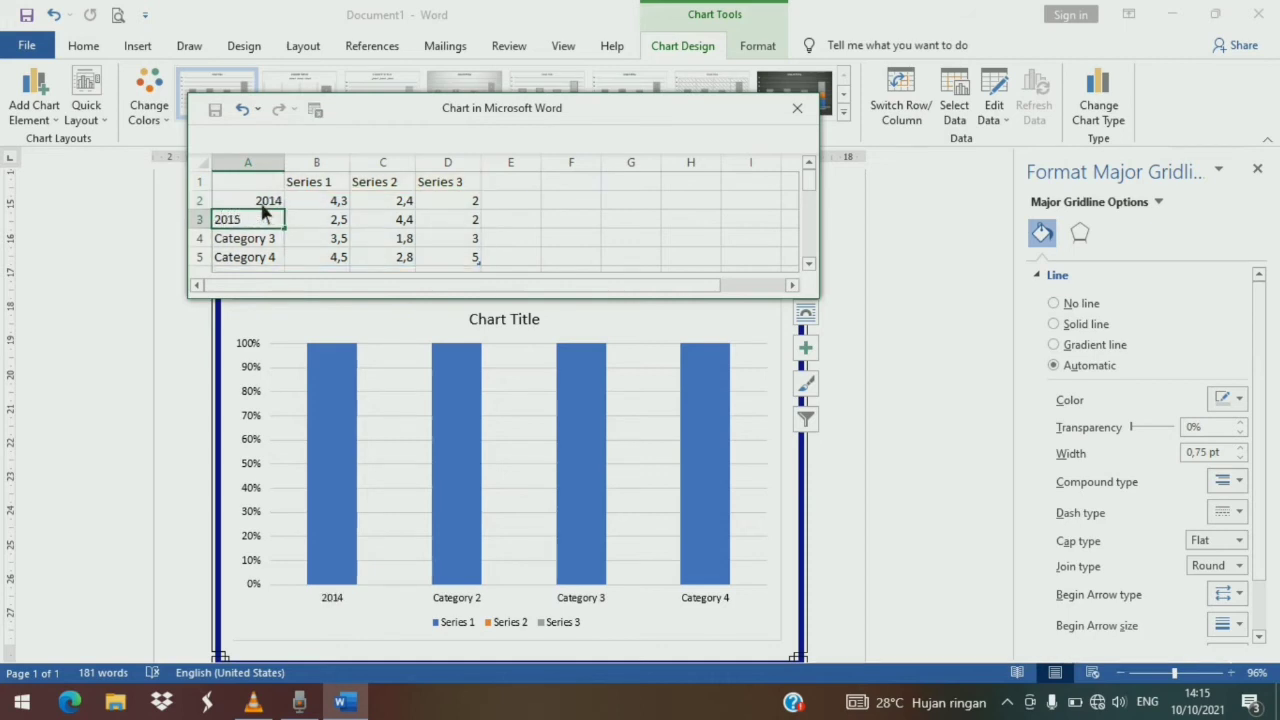
key(Return)
text(2016)
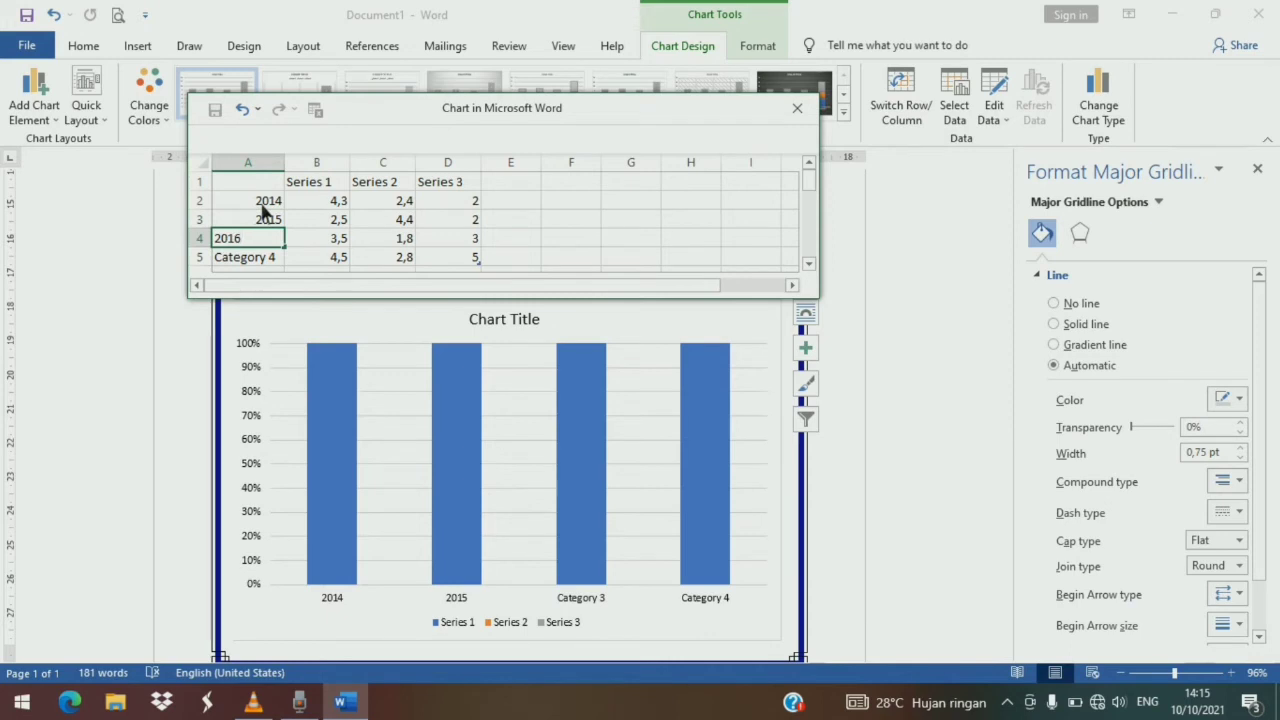
key(Return)
text(2017)
key(Return)
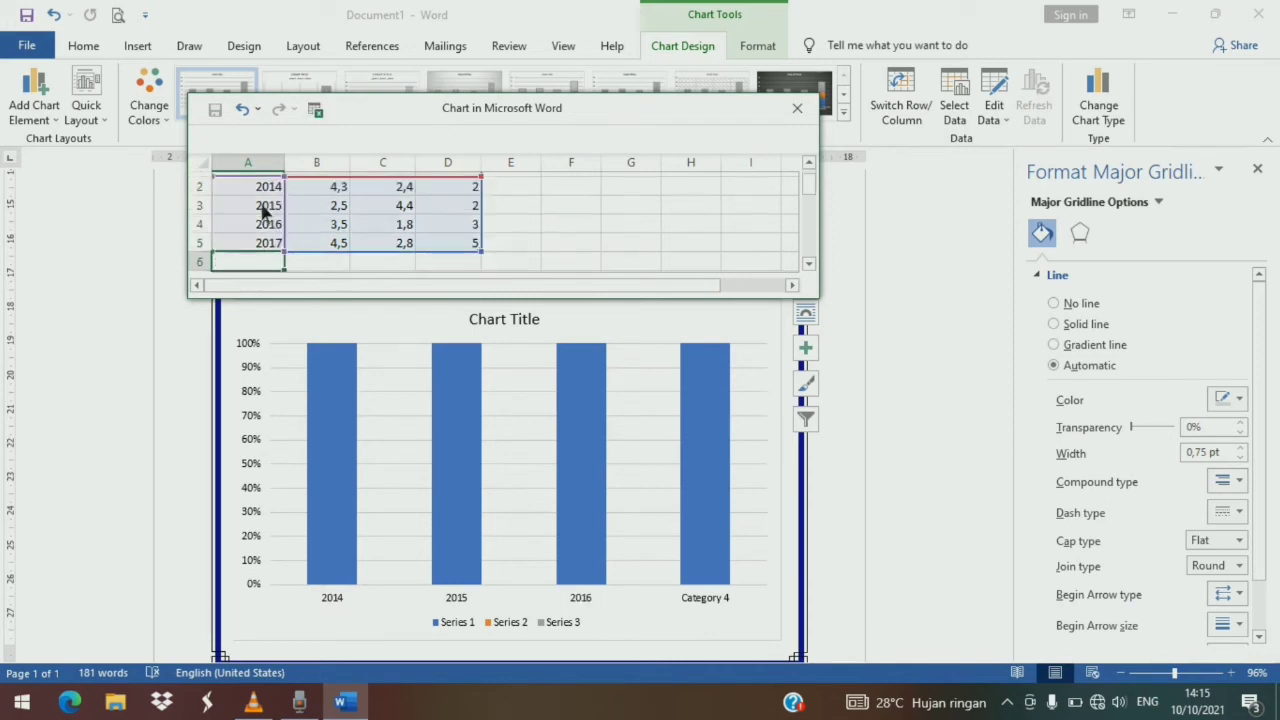
text(2018)
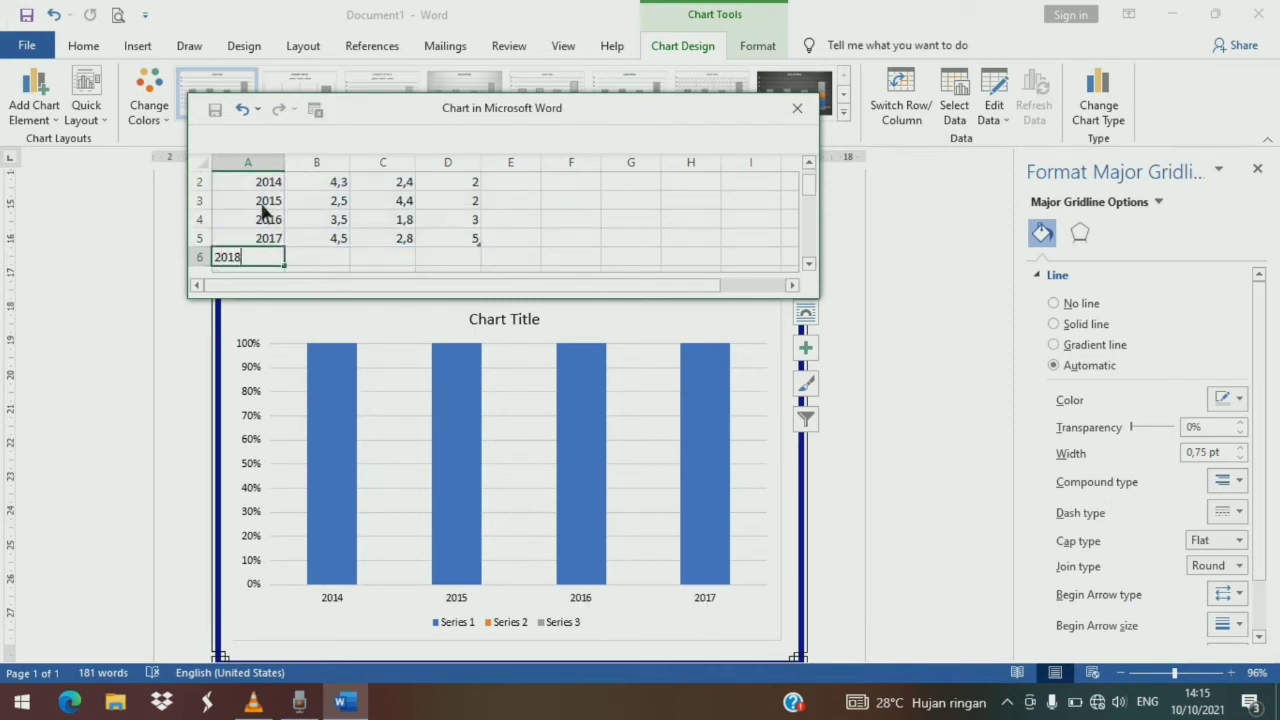
- Rename the chart's series headers as WTP, WTP DPP, WDP and TMP
scroll(314, 200, up, 1)
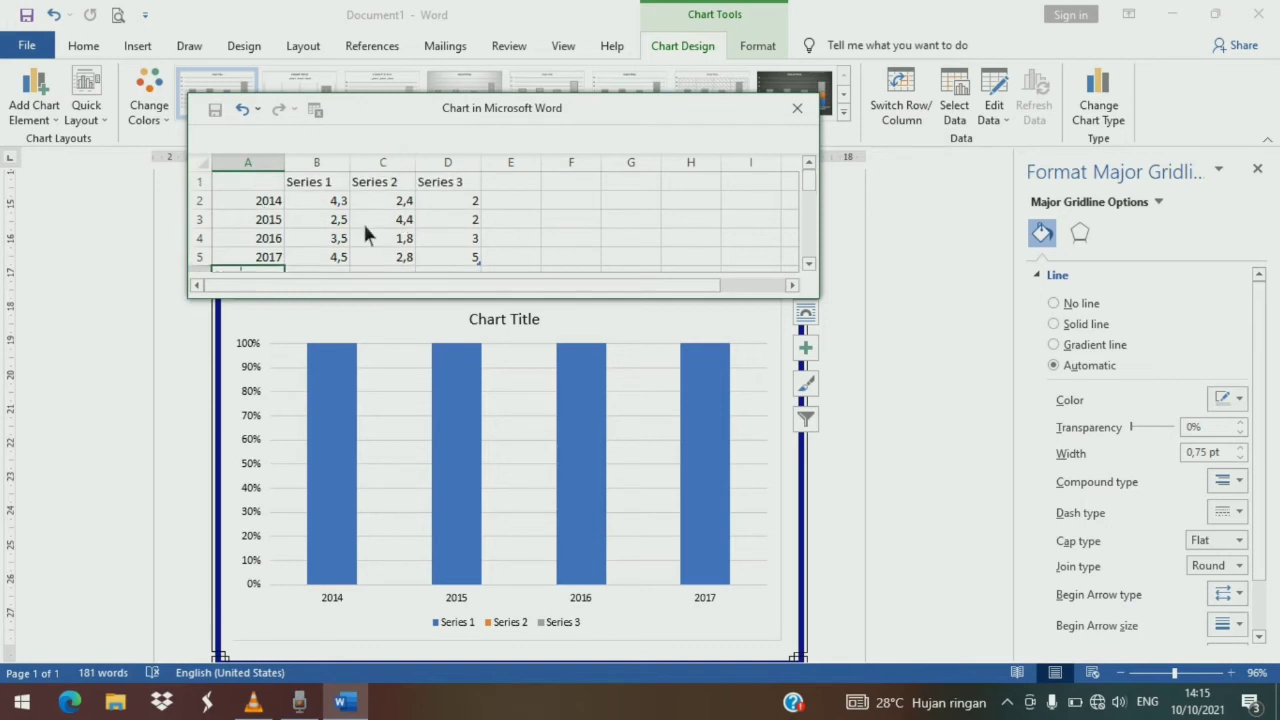
click(331, 190)
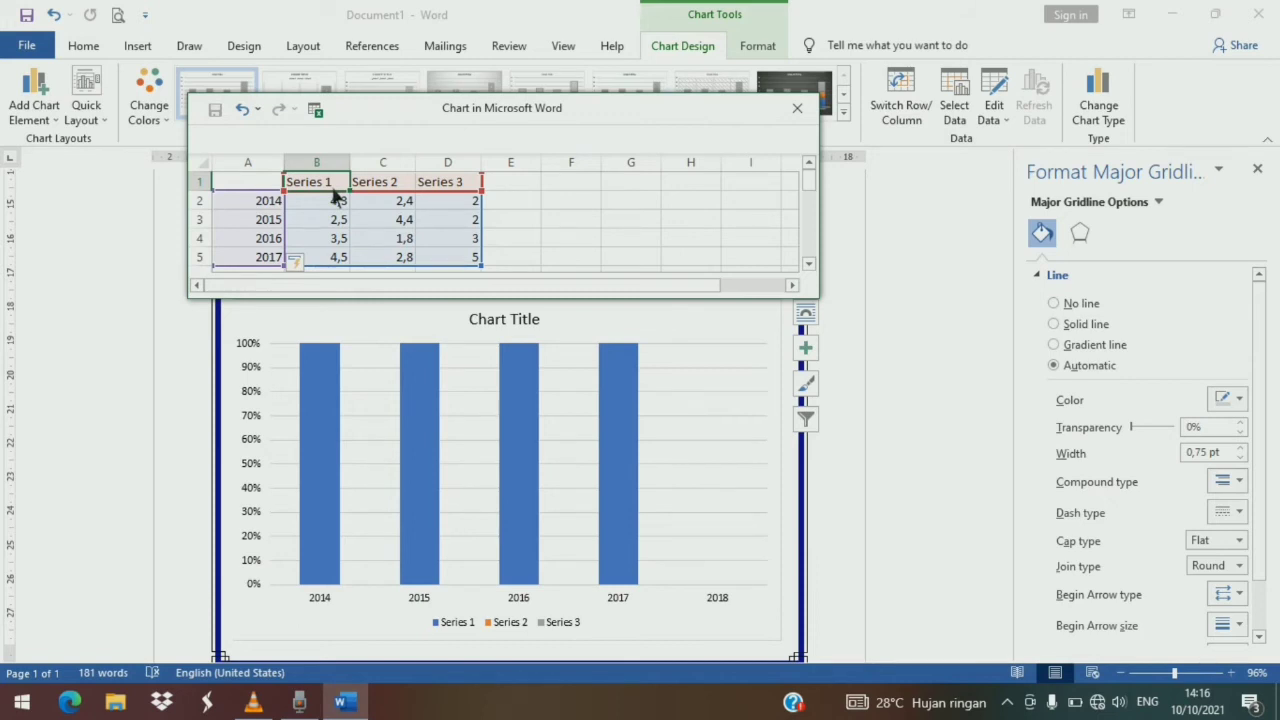
text(WTP)
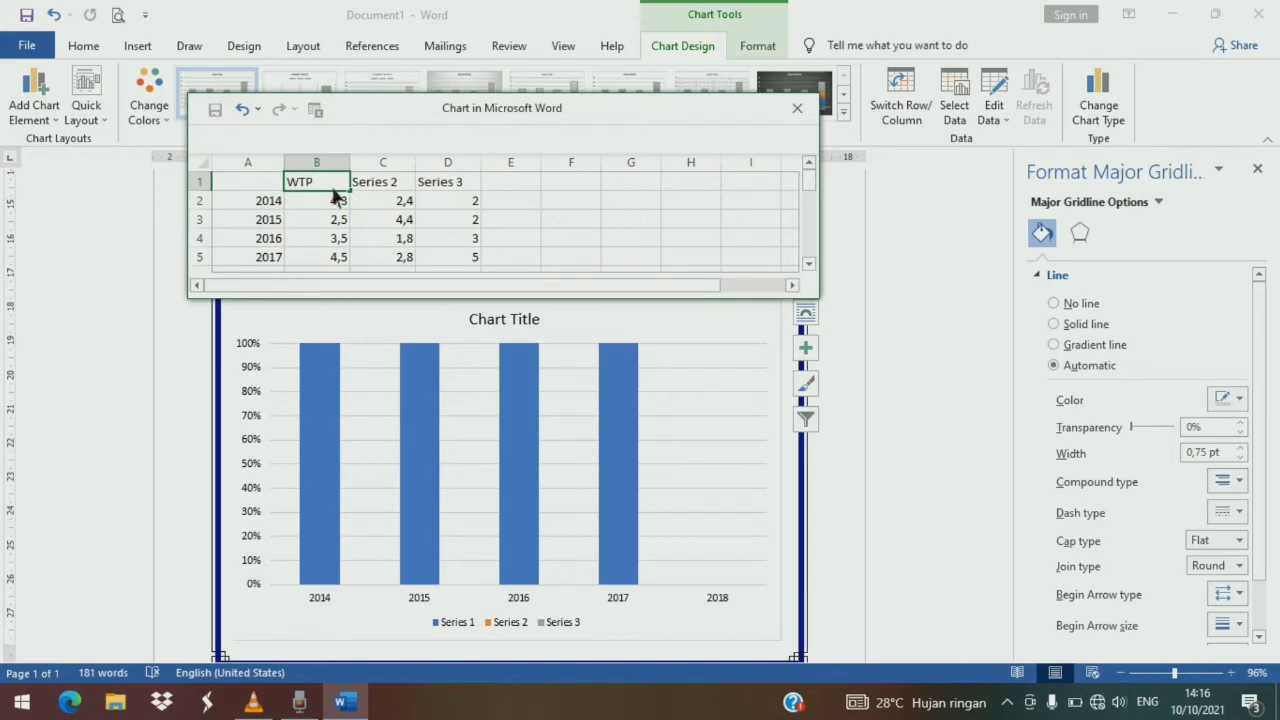
key(Tab)
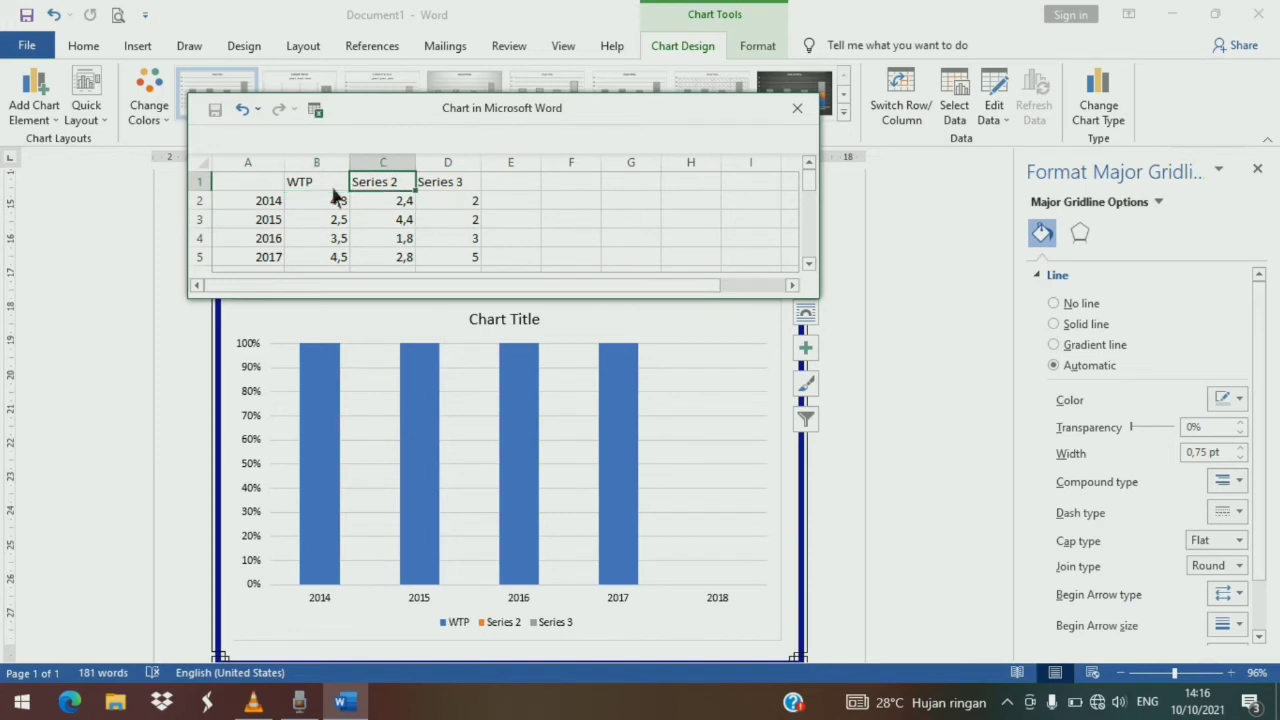
text(WTP DPP)
key(Tab)
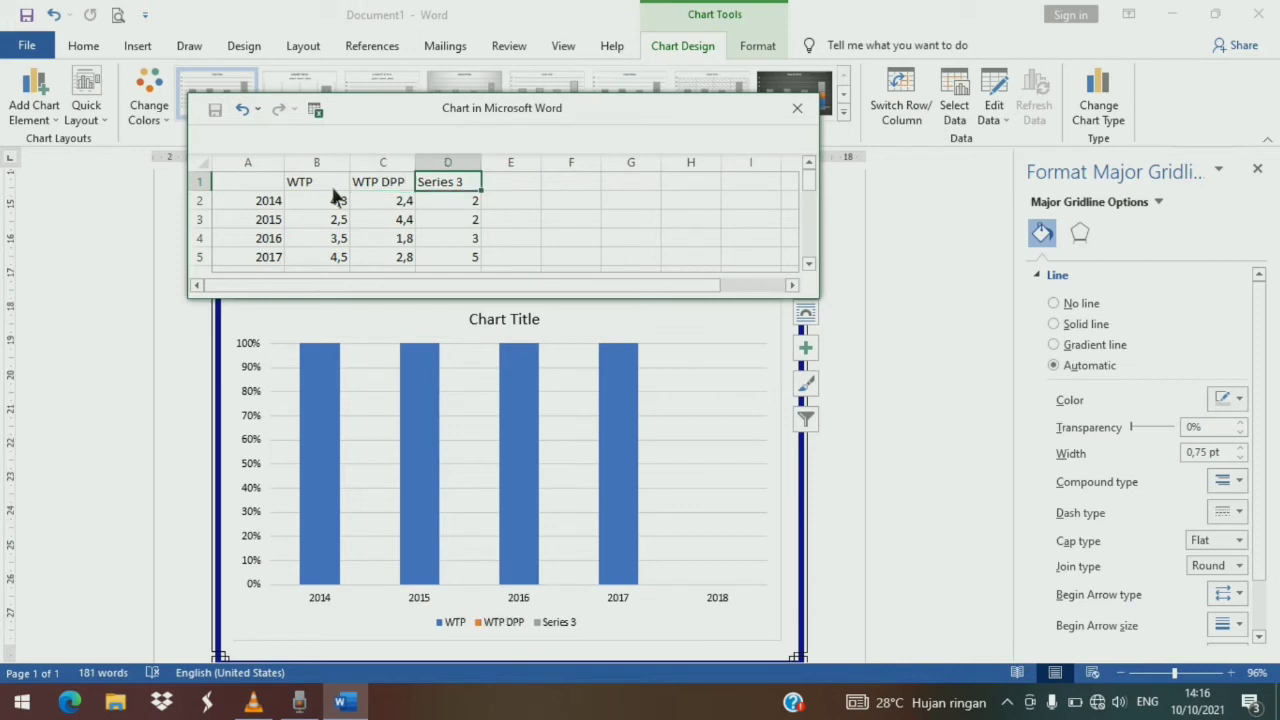
text(WDP)
key(Tab)
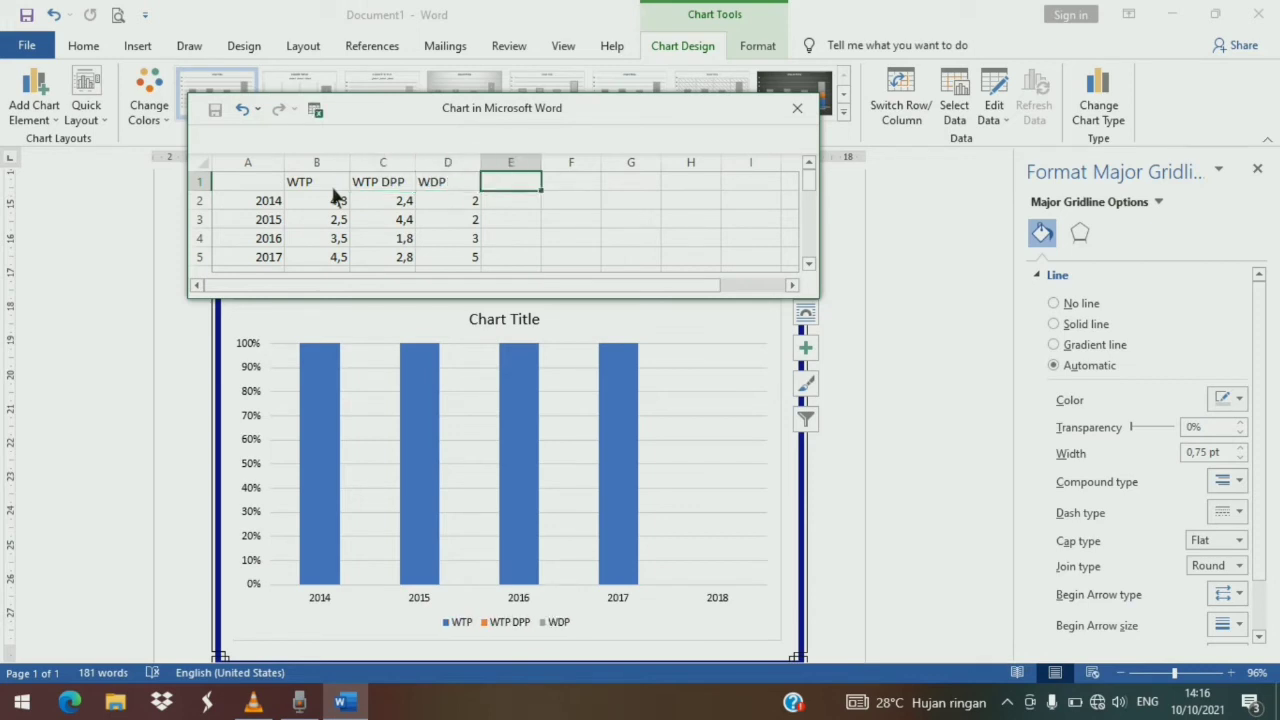
text(TMP)
- Clear the sample values from the WTP, WTP DPP and WDP columns of the data sheet
click(356, 206)
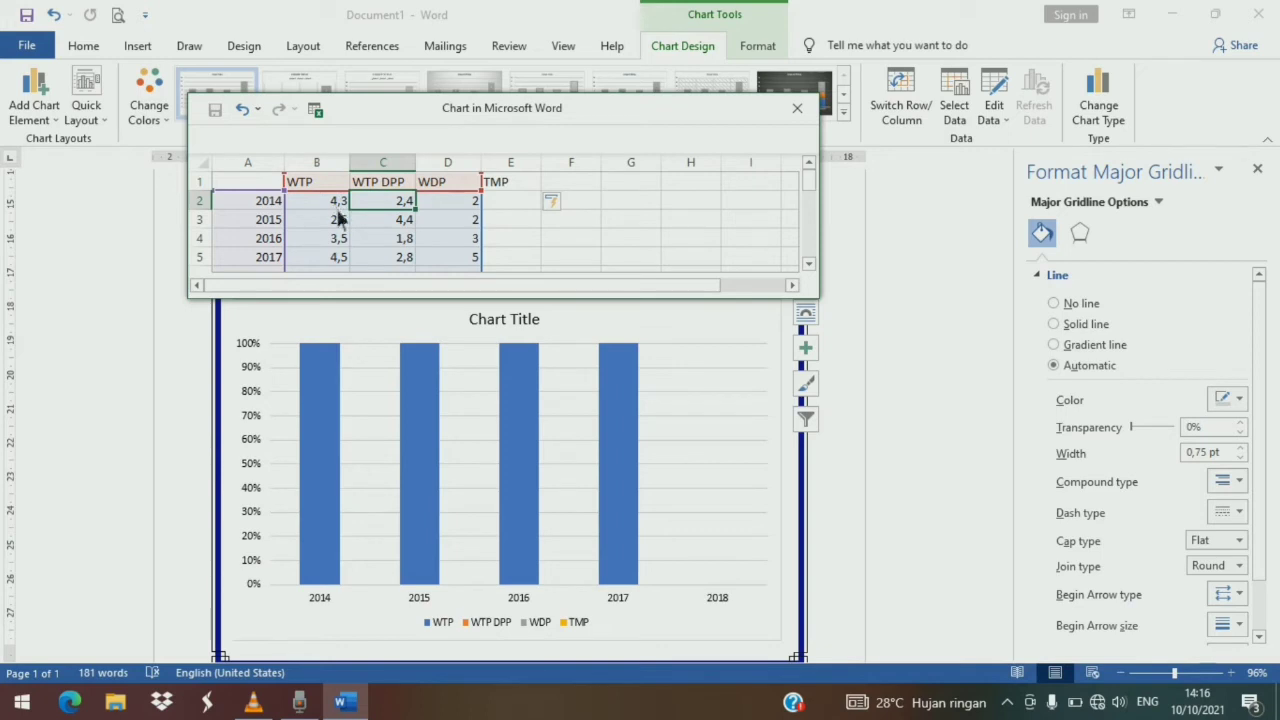
scroll(337, 214, down, 1)
scroll(337, 214, up, 1)
click(338, 205)
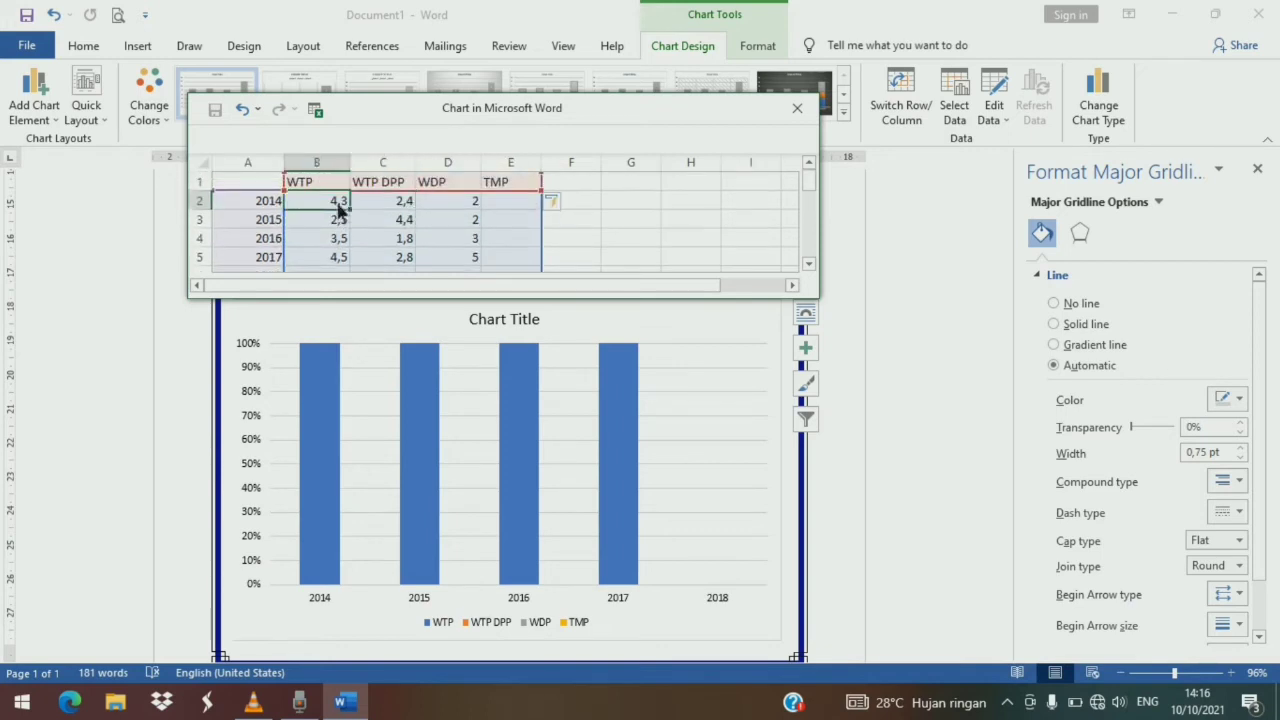
click(339, 245)
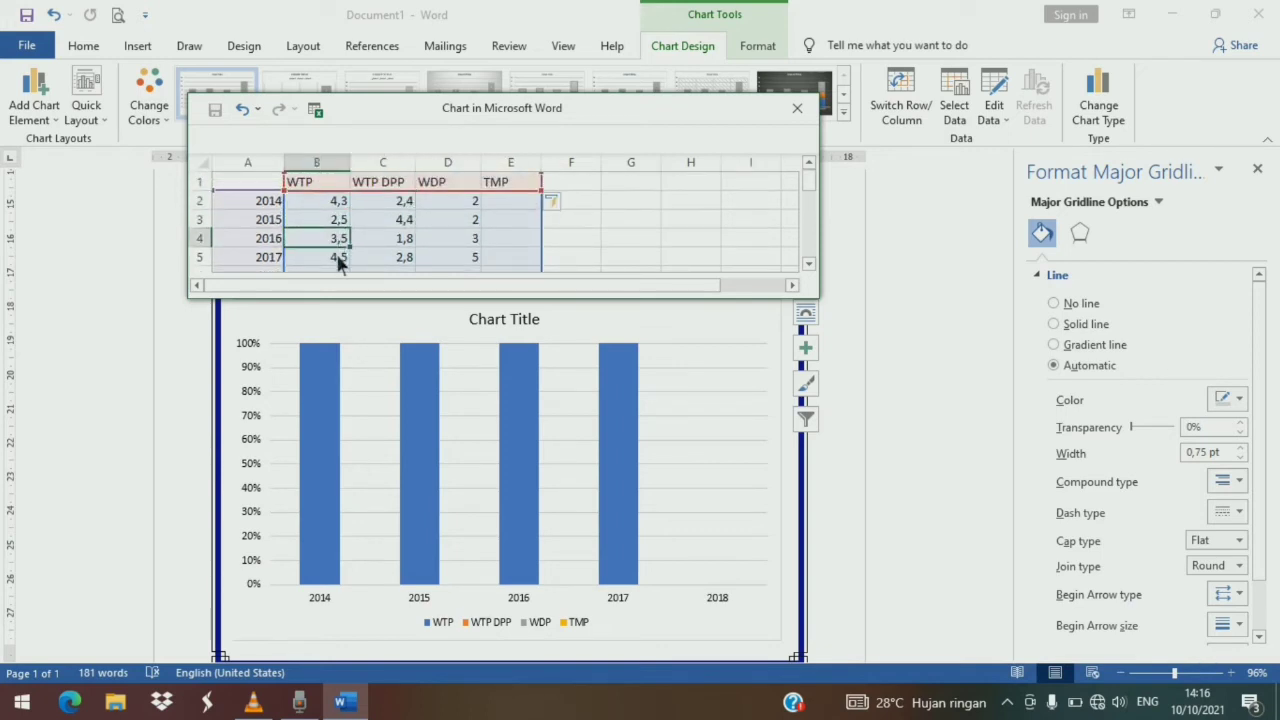
click(339, 257)
click(339, 204)
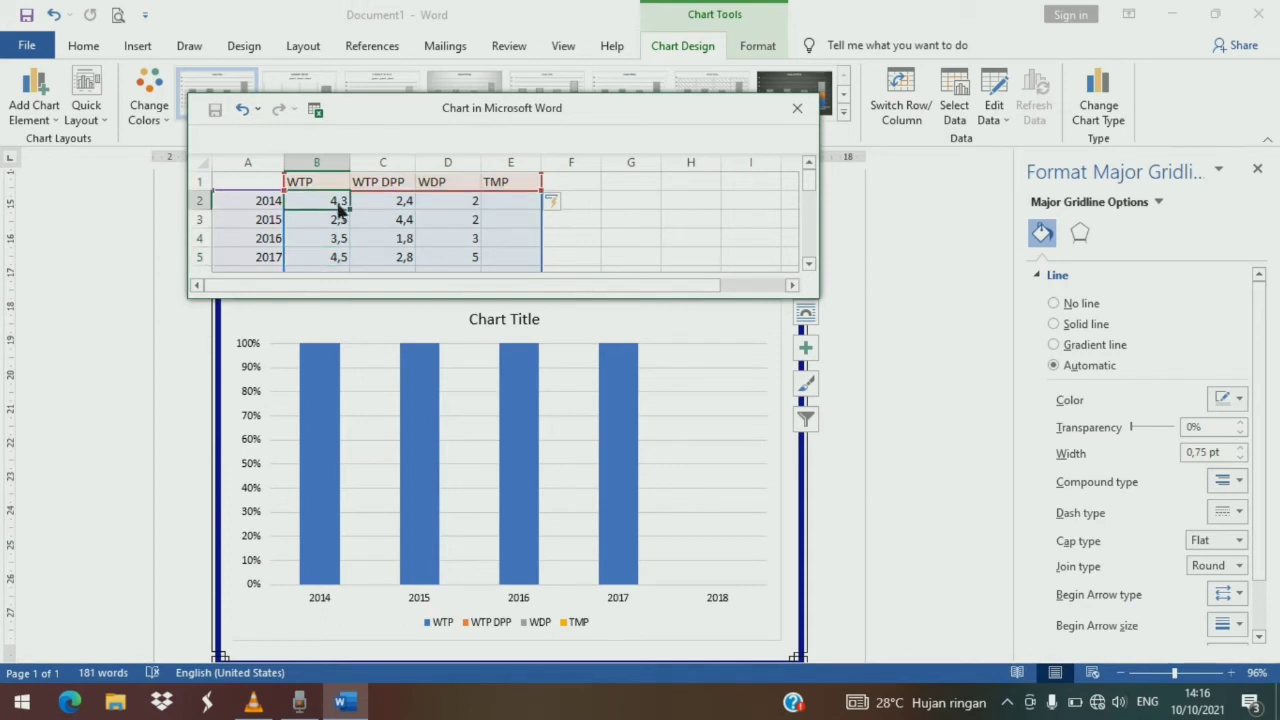
key(Delete)
key(Down)
key(Delete)
key(Down)
key(Delete)
key(Down)
key(Delete)
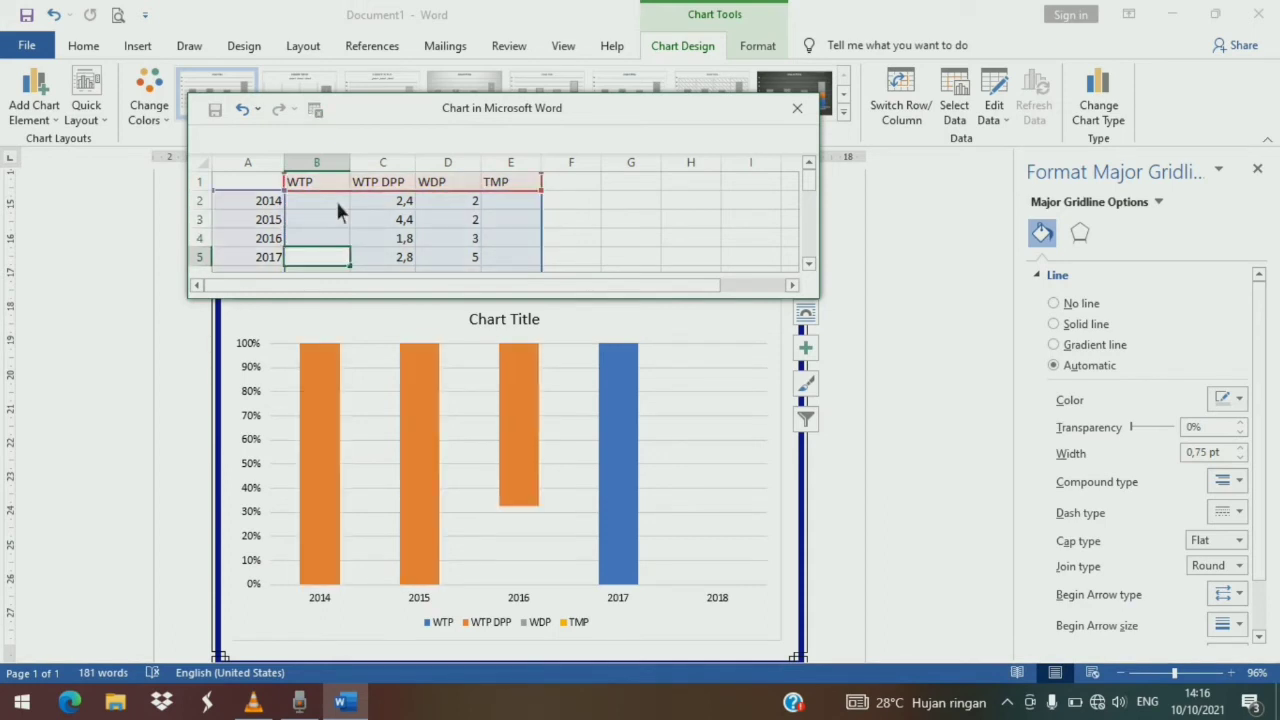
key(Down)
key(Right)
key(Up)
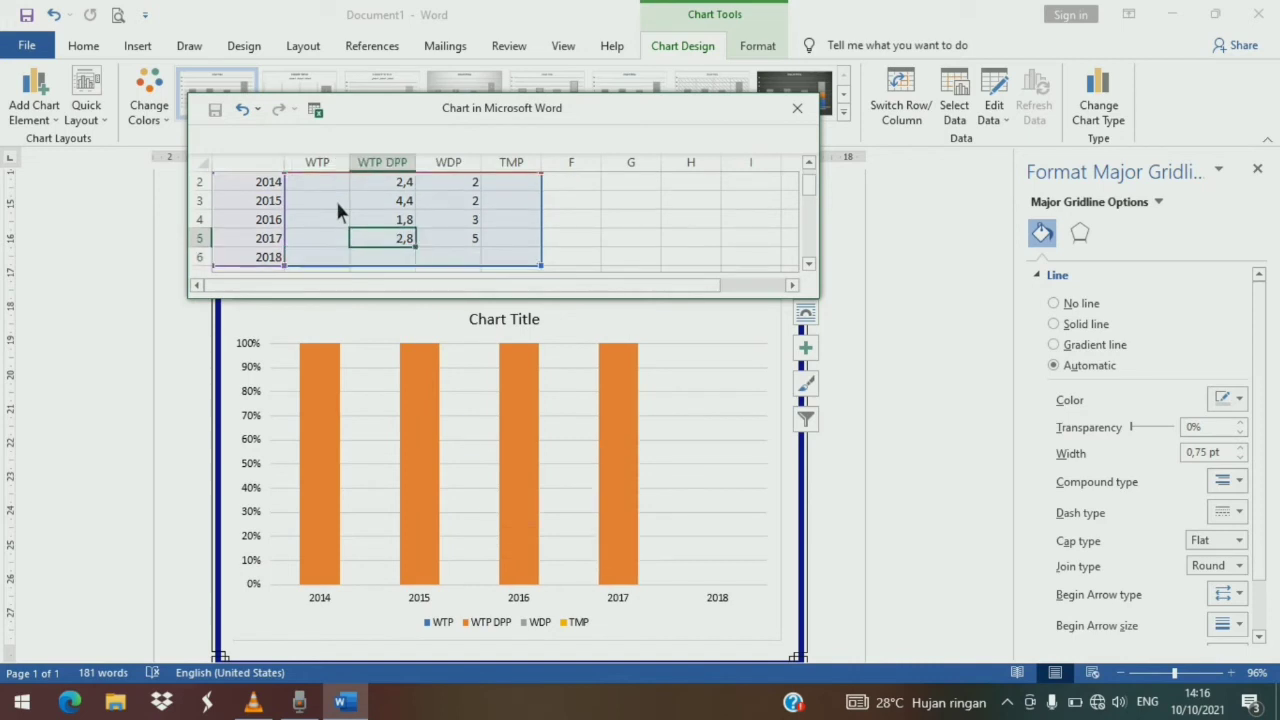
key(Delete)
key(Up)
key(Delete)
key(Up)
key(Delete)
key(Up)
key(Delete)
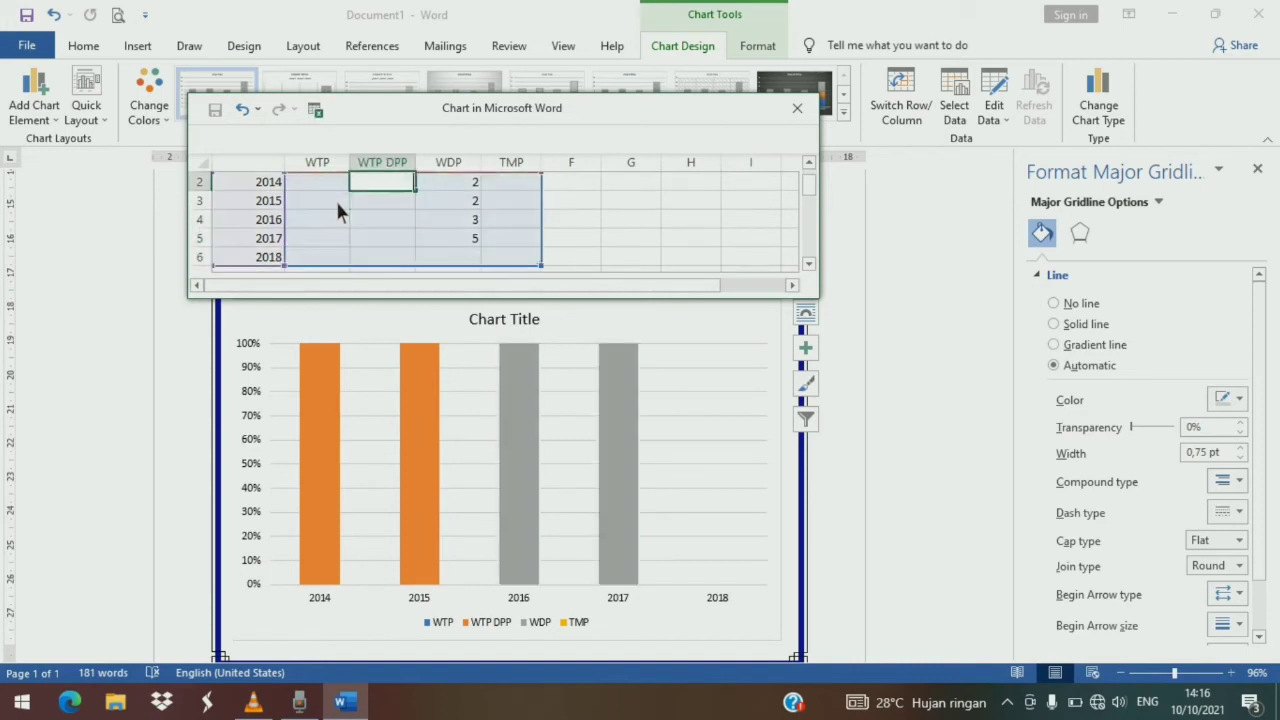
key(Right)
key(Delete)
key(Down)
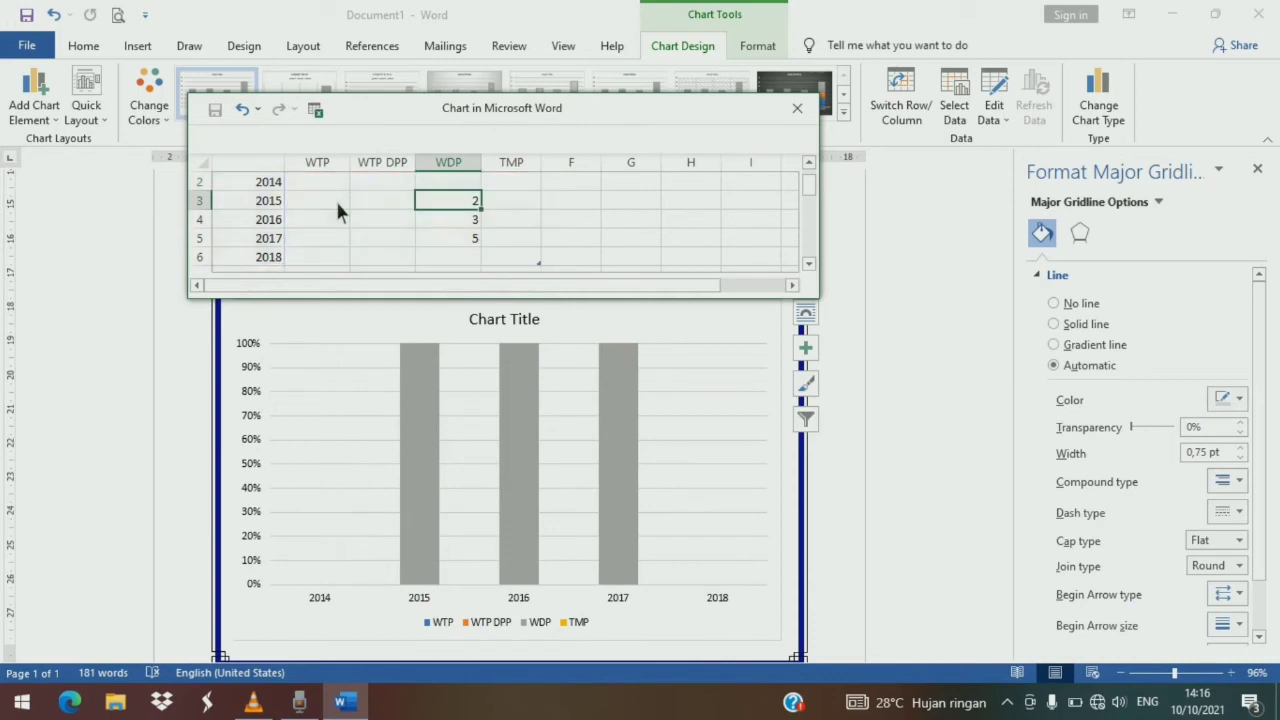
key(Delete)
key(Down)
key(Delete)
key(Down)
key(Delete)
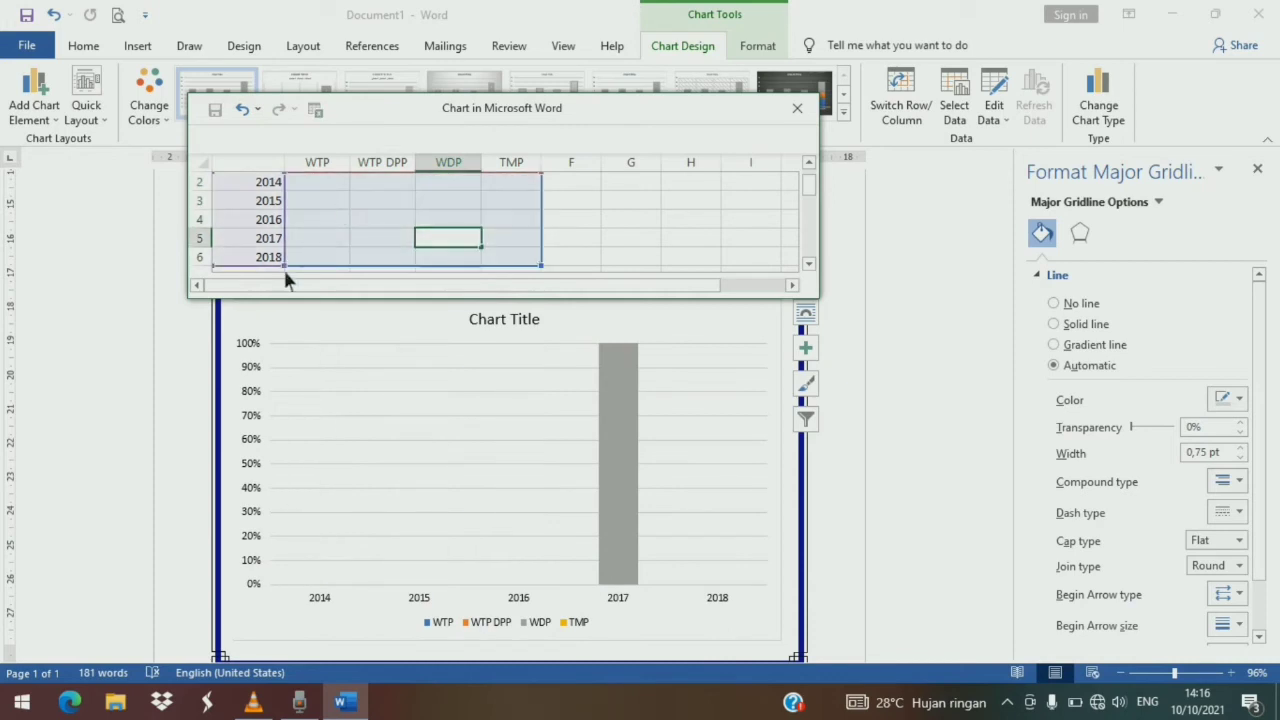
- Enter WTP values of 46% for 2014 and 71% for 2015
scroll(339, 222, up, 1)
click(340, 204)
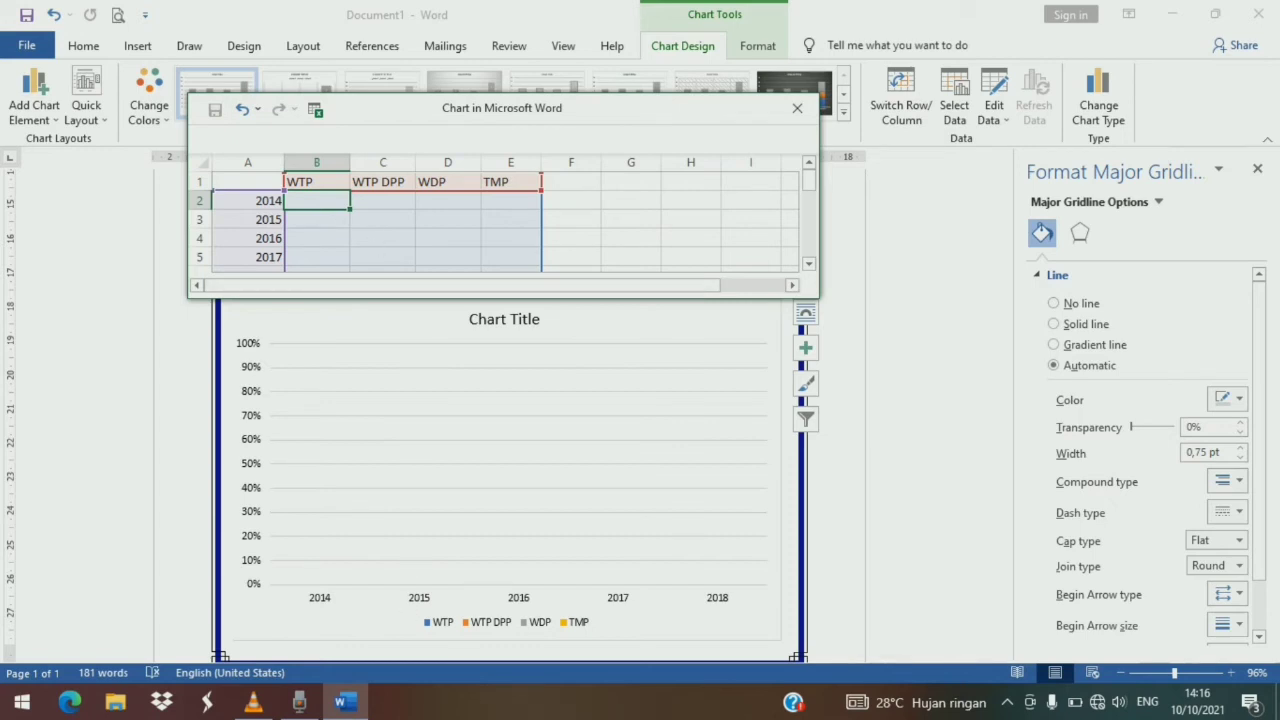
mouse_move(345, 703)
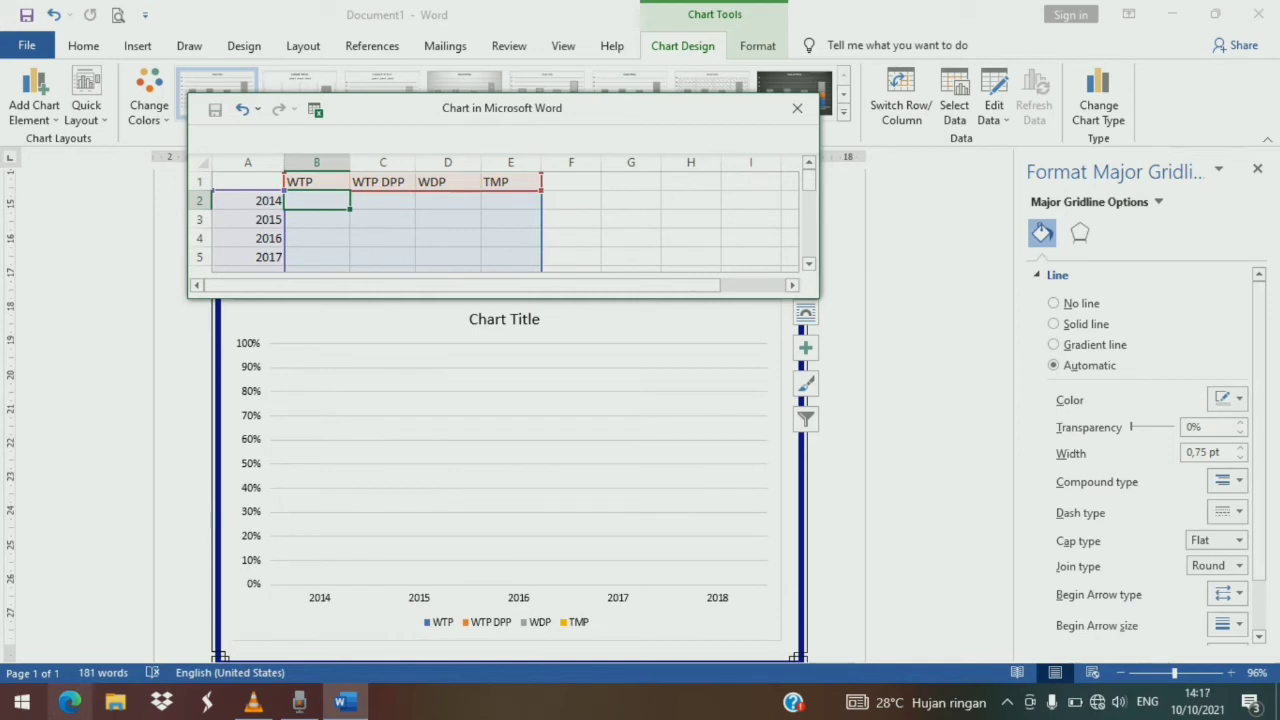
text(46%)
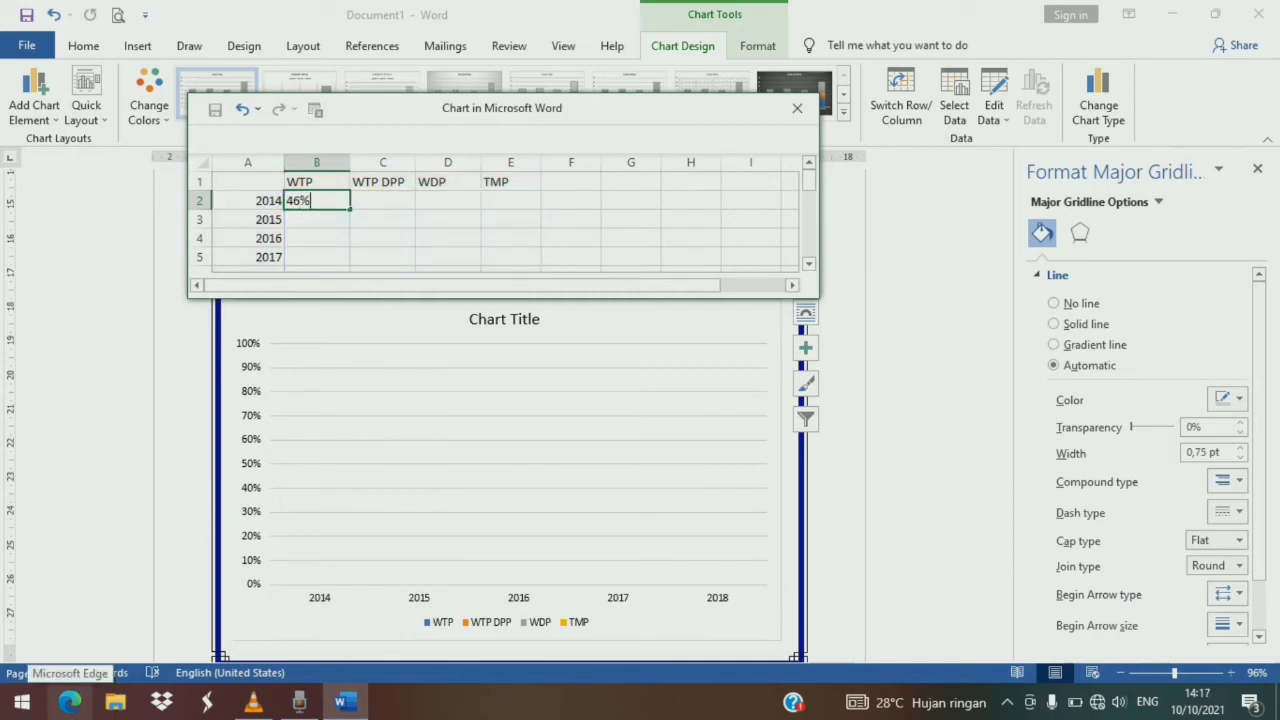
key(Return)
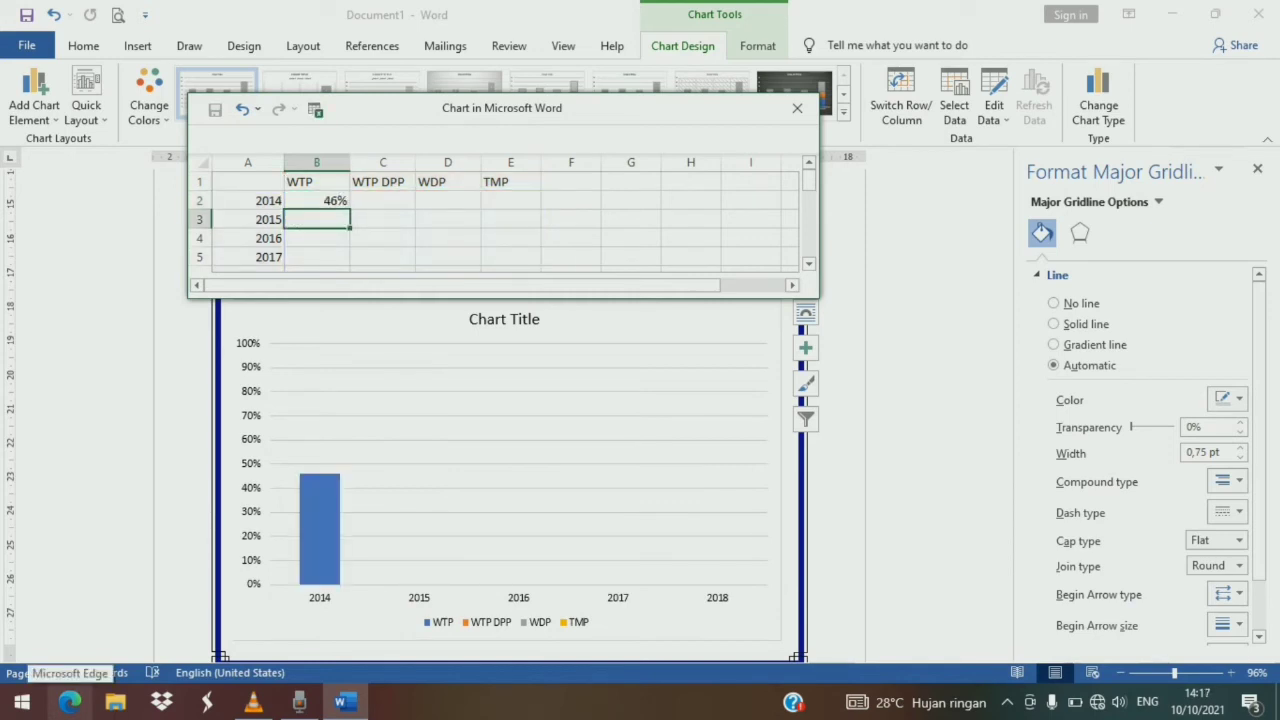
text(71)
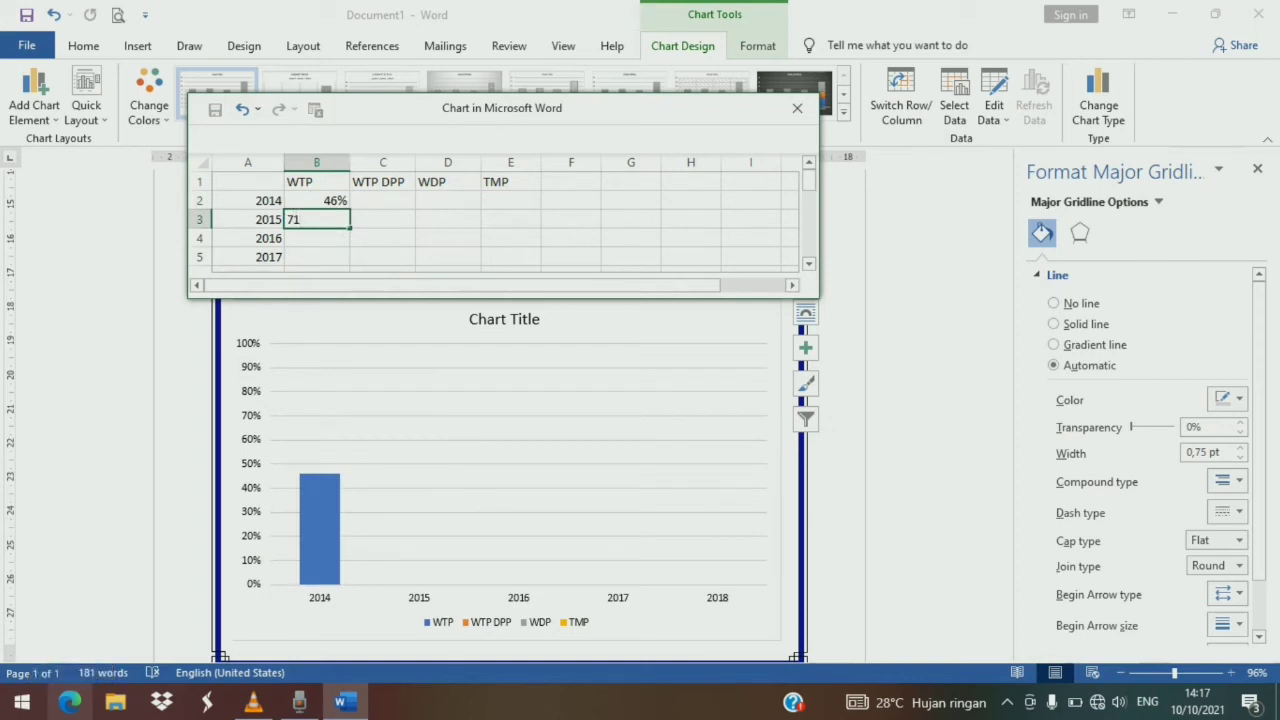
text(%)
key(Return)
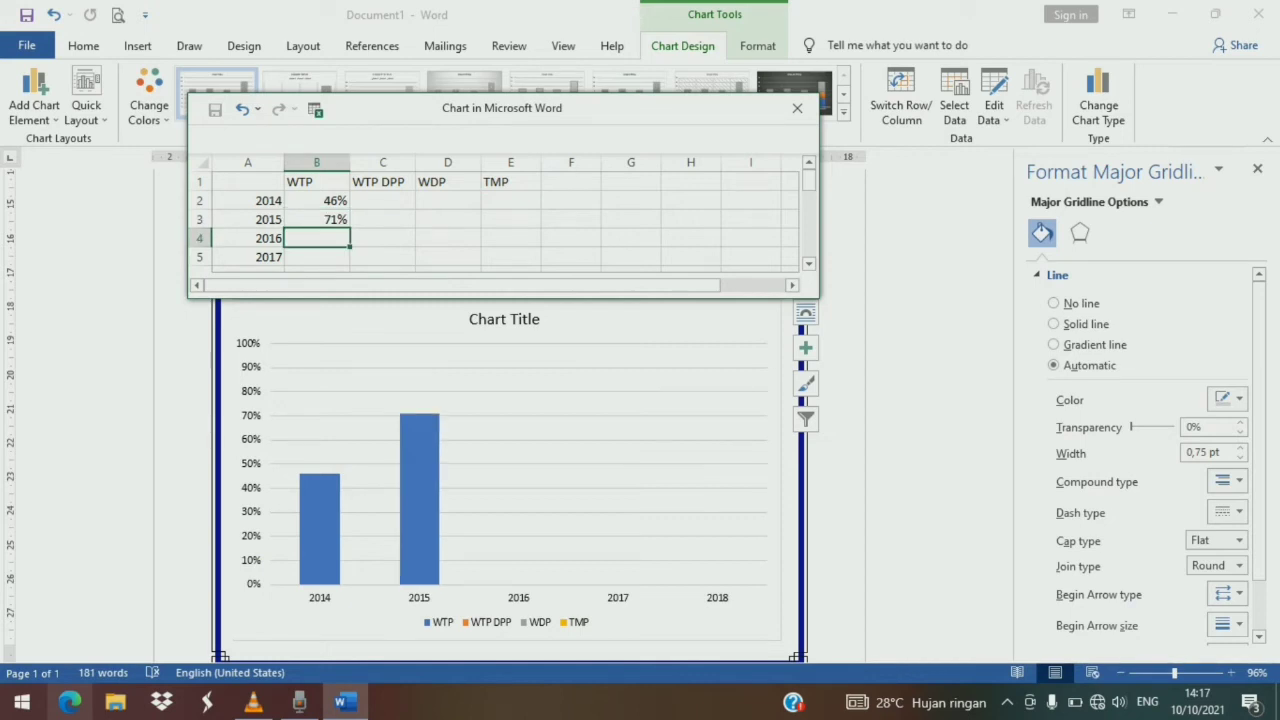
- Enter 89 as the WTP value for 2016 and 2017 in the chart's data sheet
text(89)
key(Return)
key(Return)
key(Return)
text(5)
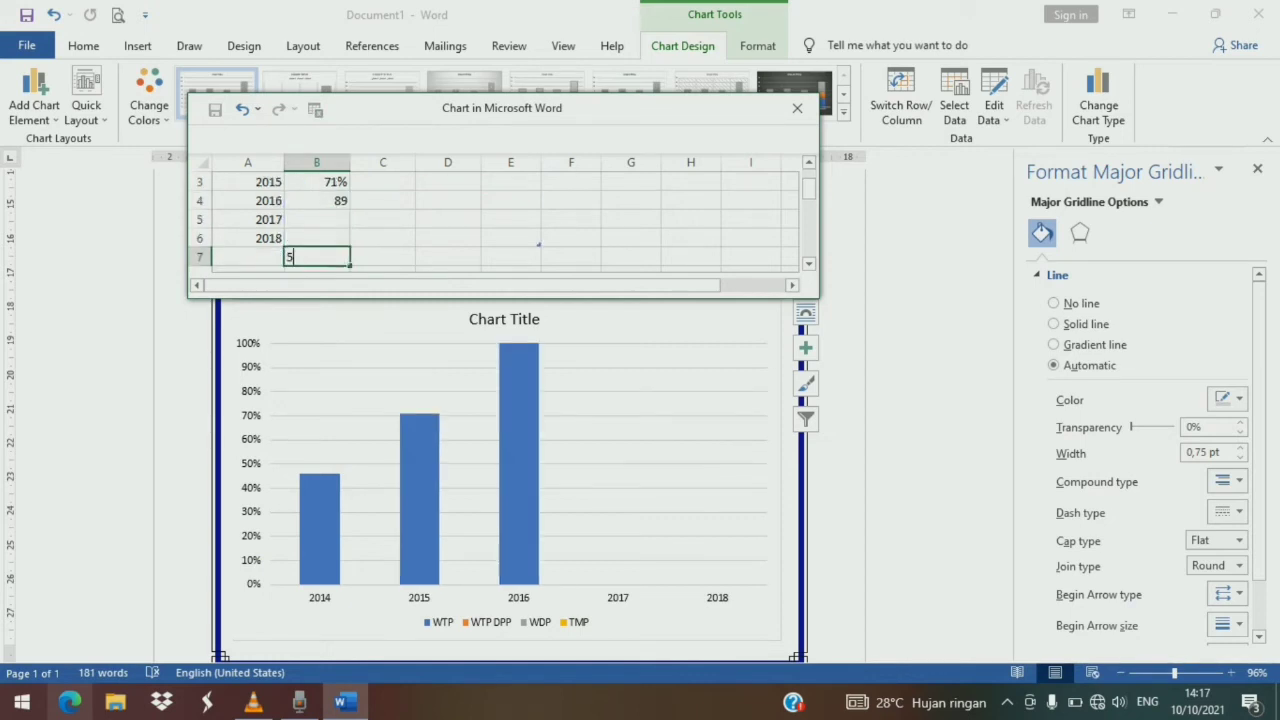
key(BackSpace)
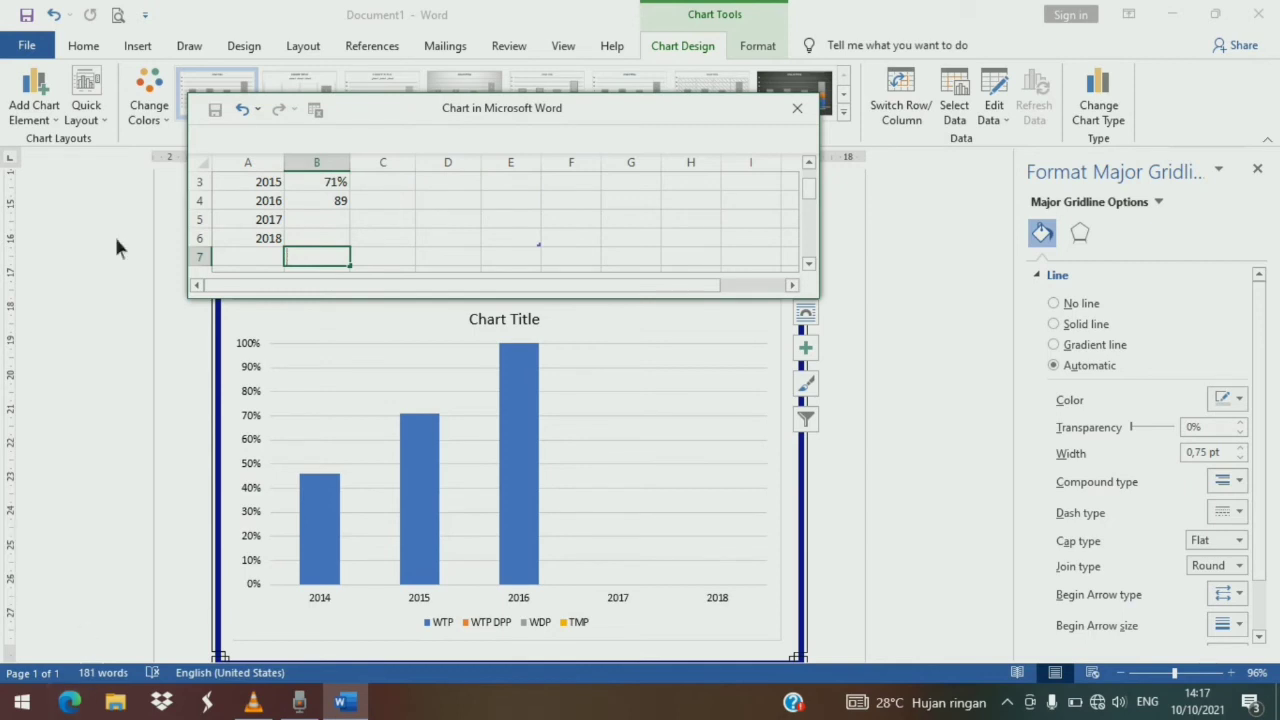
click(309, 221)
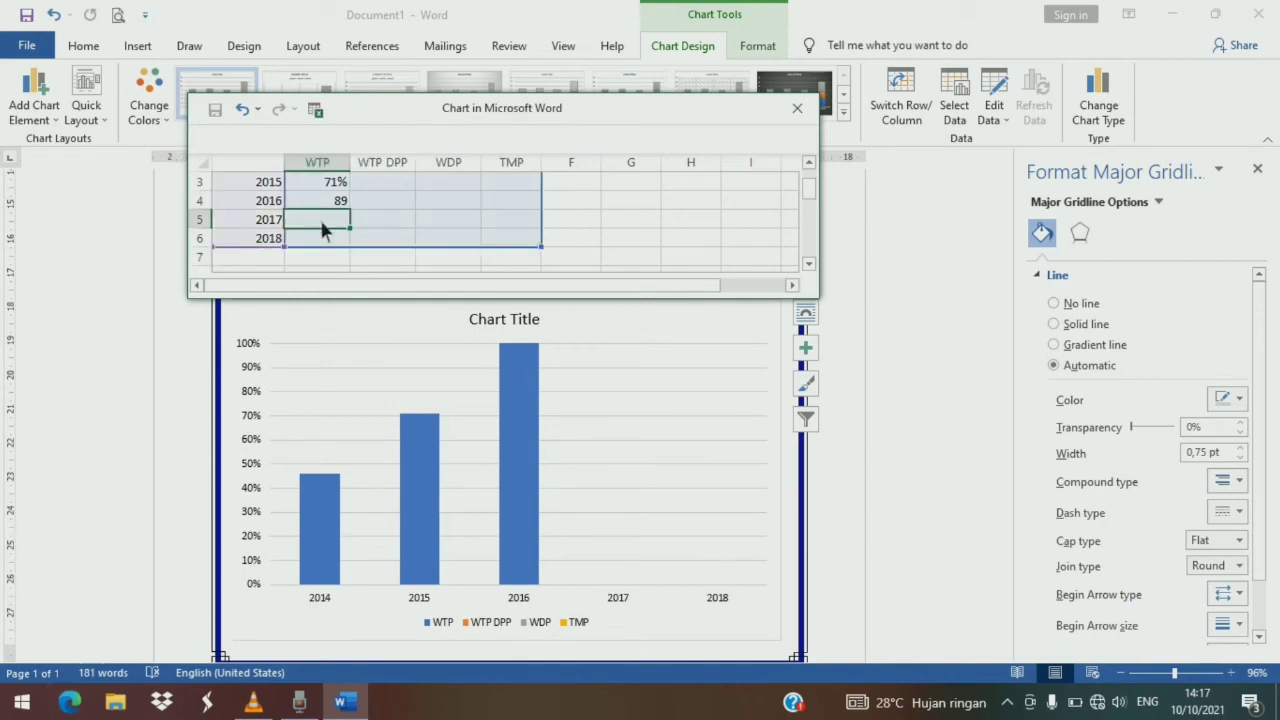
text(89)
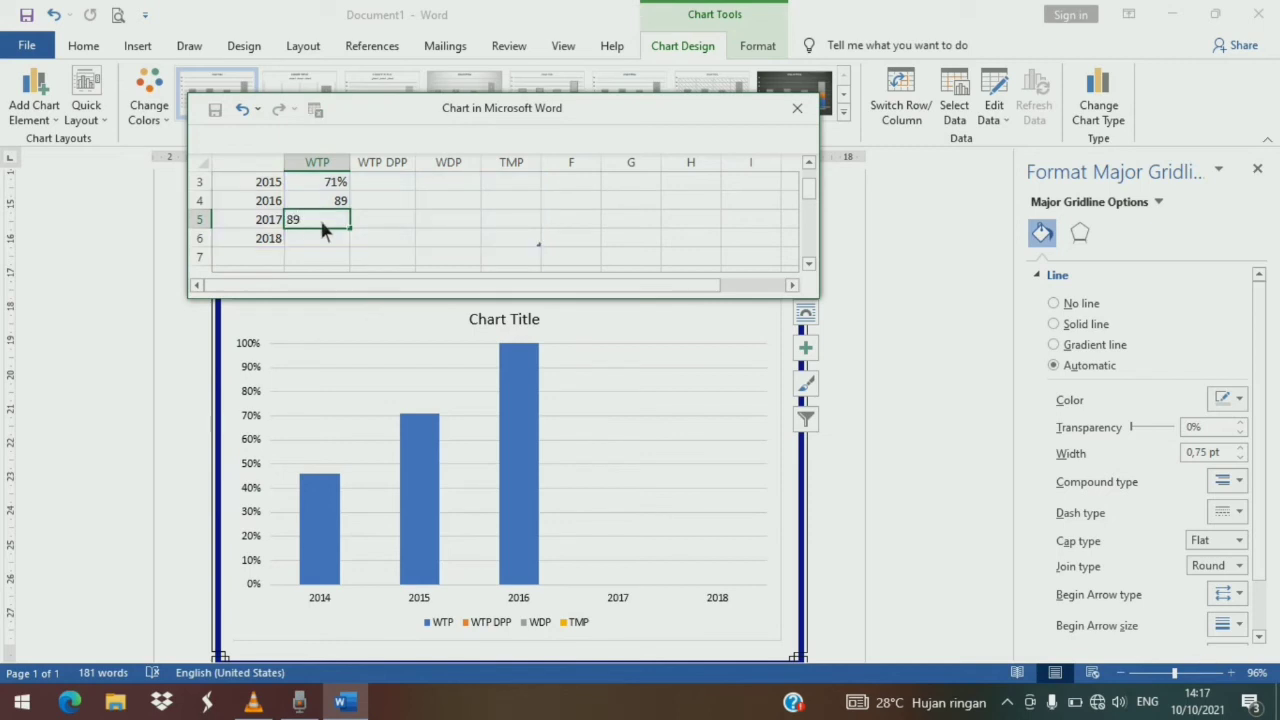
key(Return)
key(Return)
key(Return)
key(Return)
key(Return)
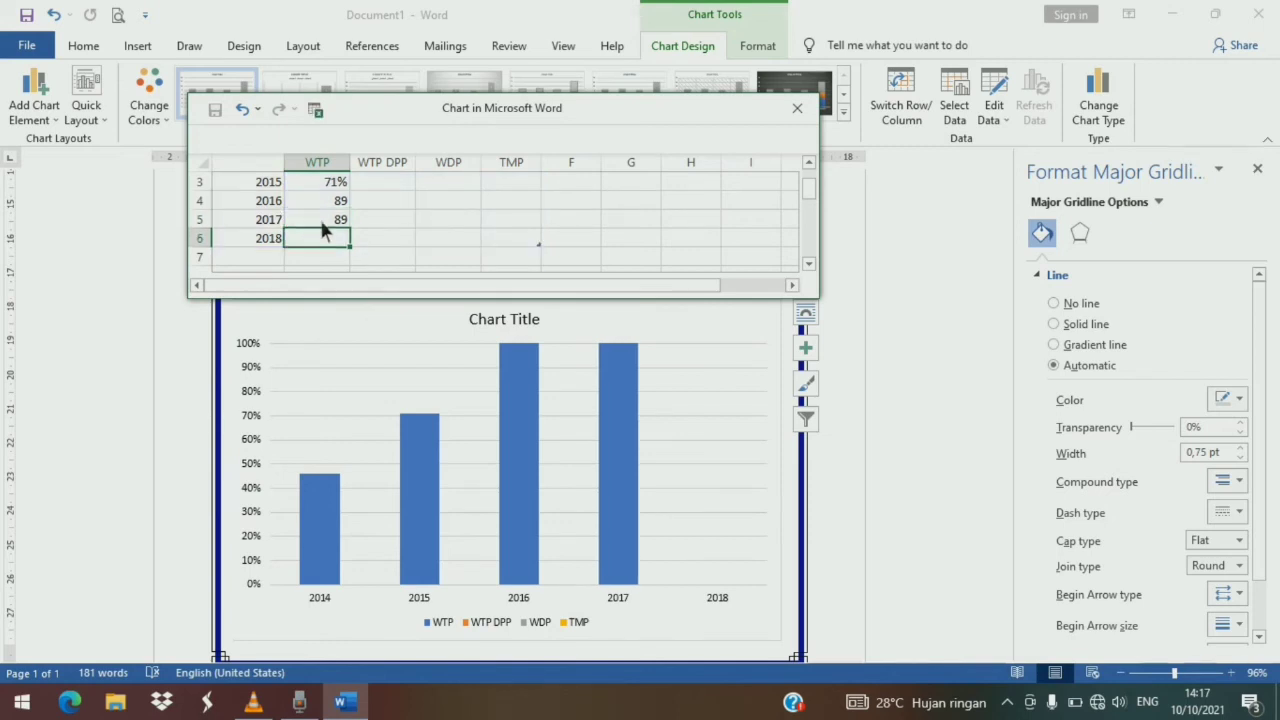
key(Return)
key(Return)
key(Return)
key(Return)
key(Return)
text(5)
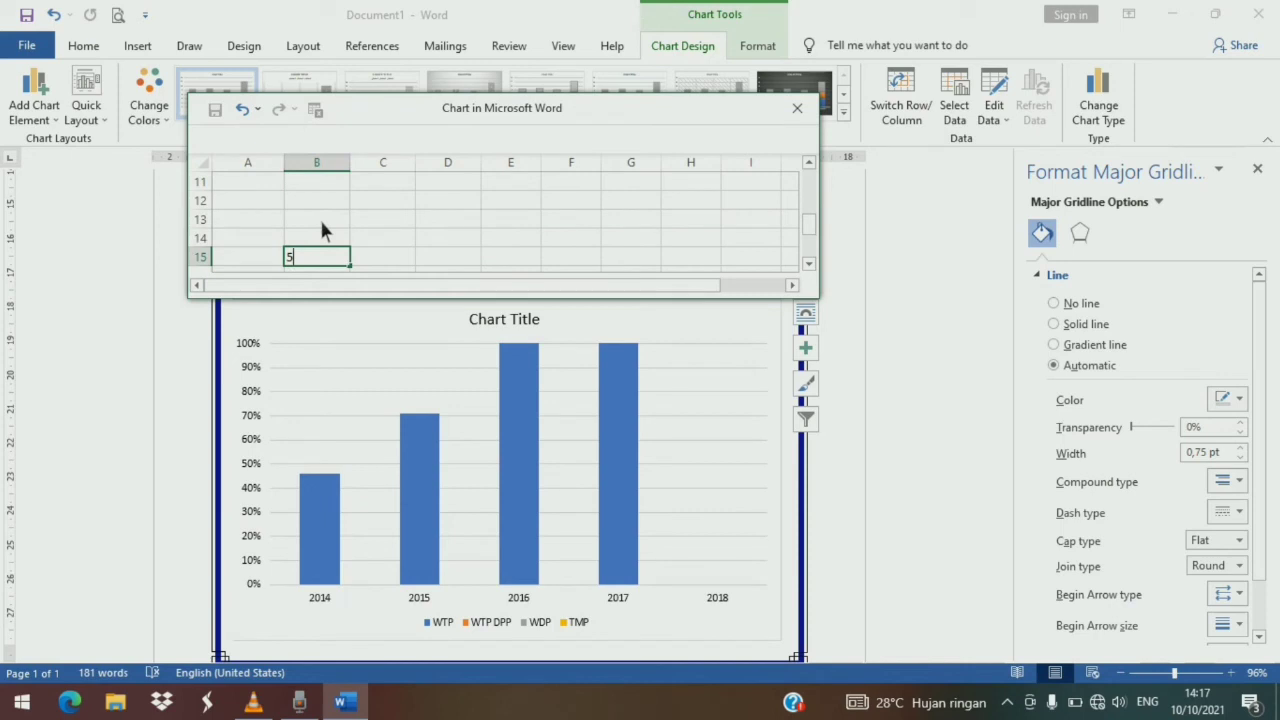
key(BackSpace)
scroll(313, 213, up, 4)
scroll(321, 250, down, 1)
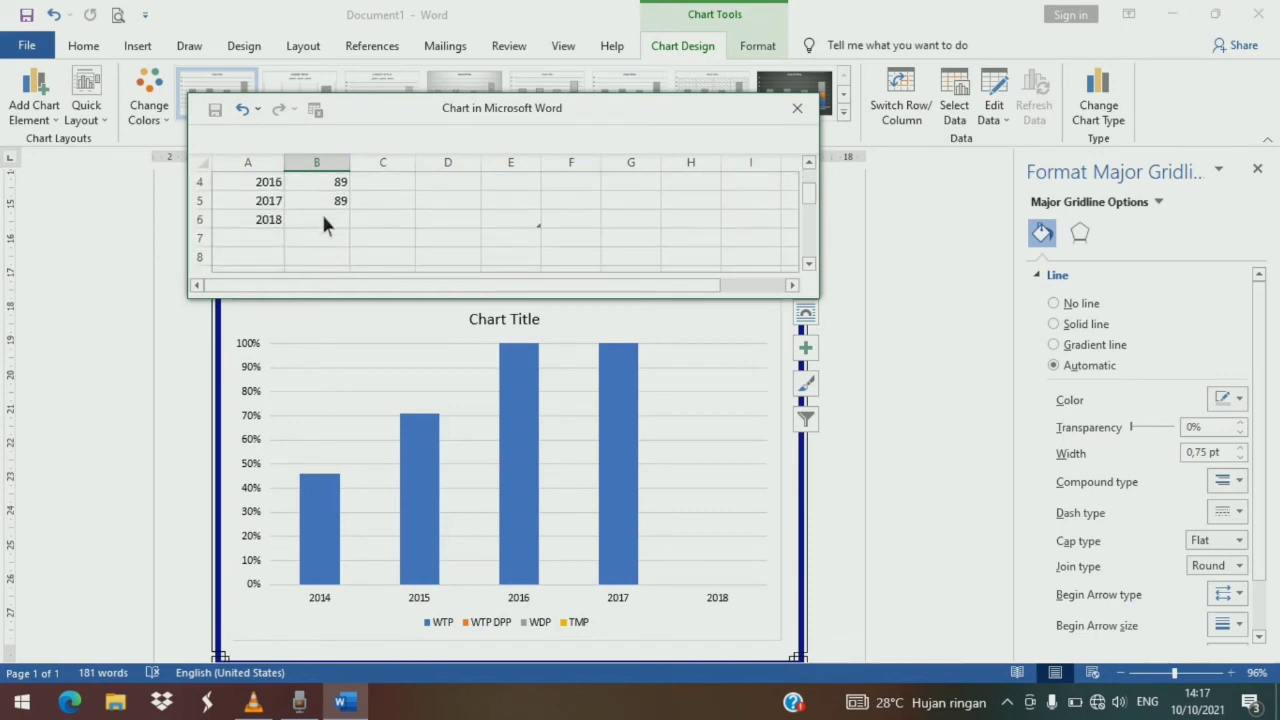
- Add percent signs to the 2016 and 2017 WTP values and enter 89% for 2018
click(323, 218)
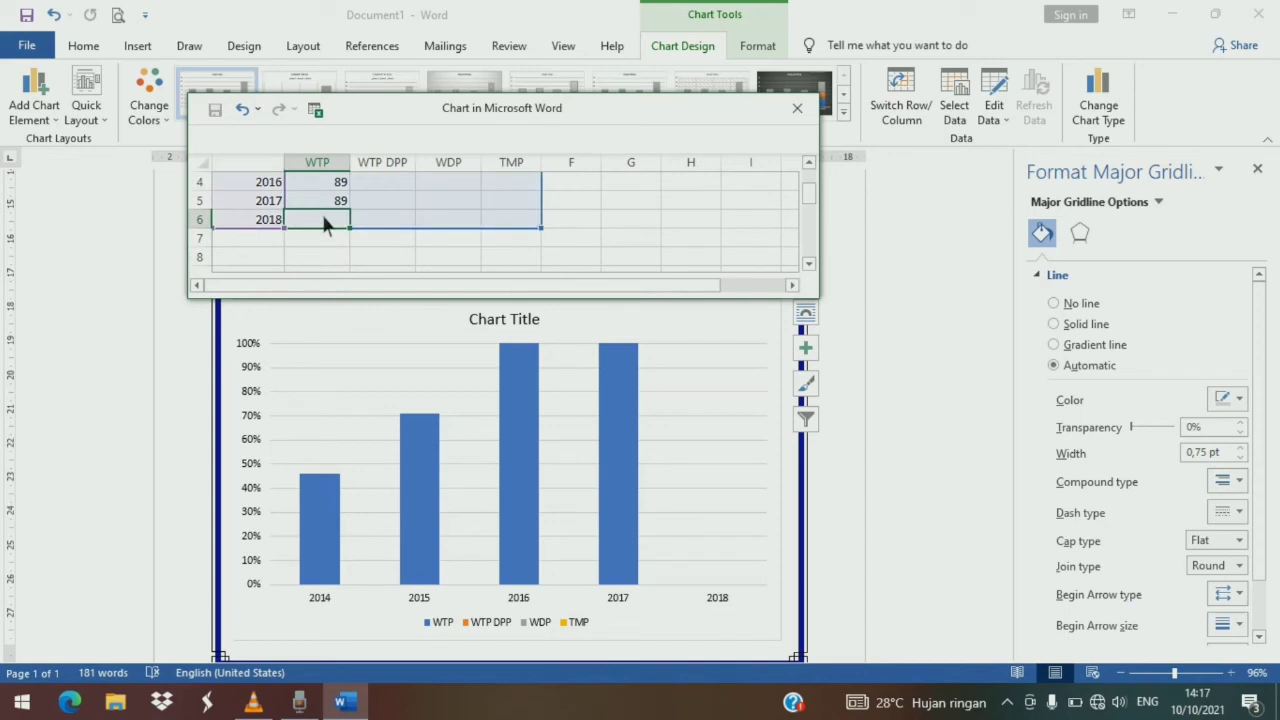
click(326, 183)
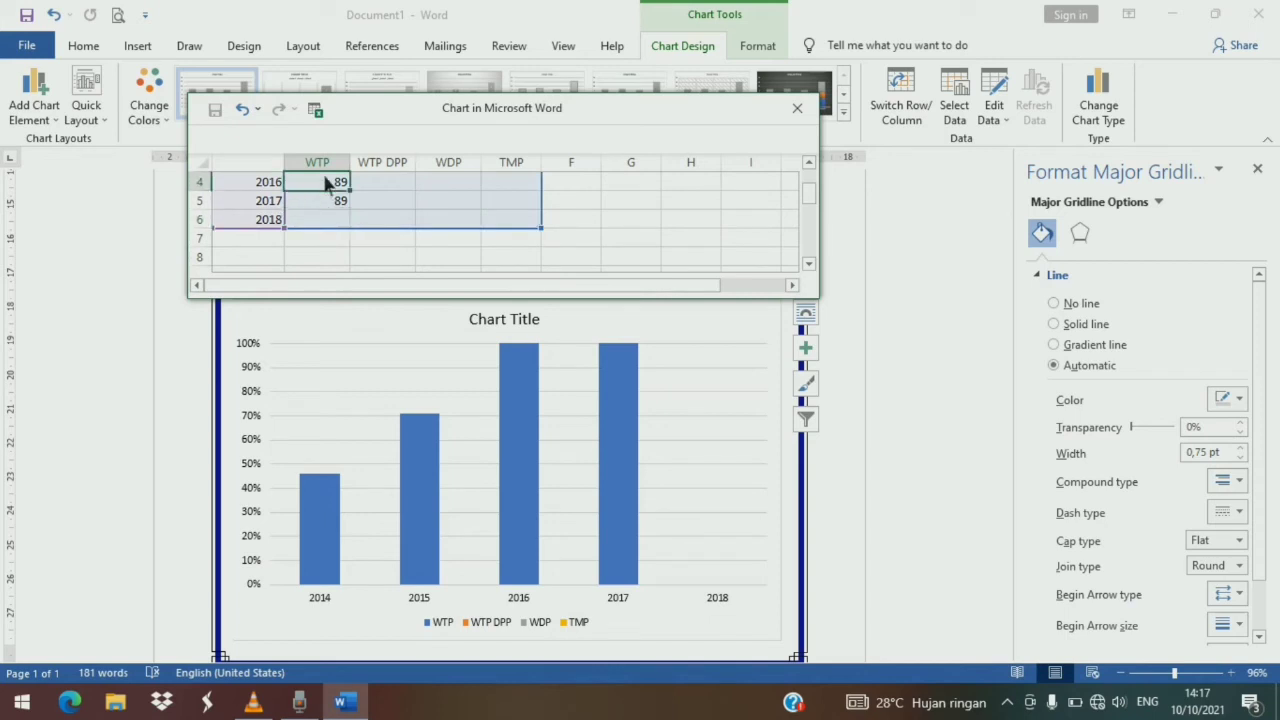
double_click(324, 183)
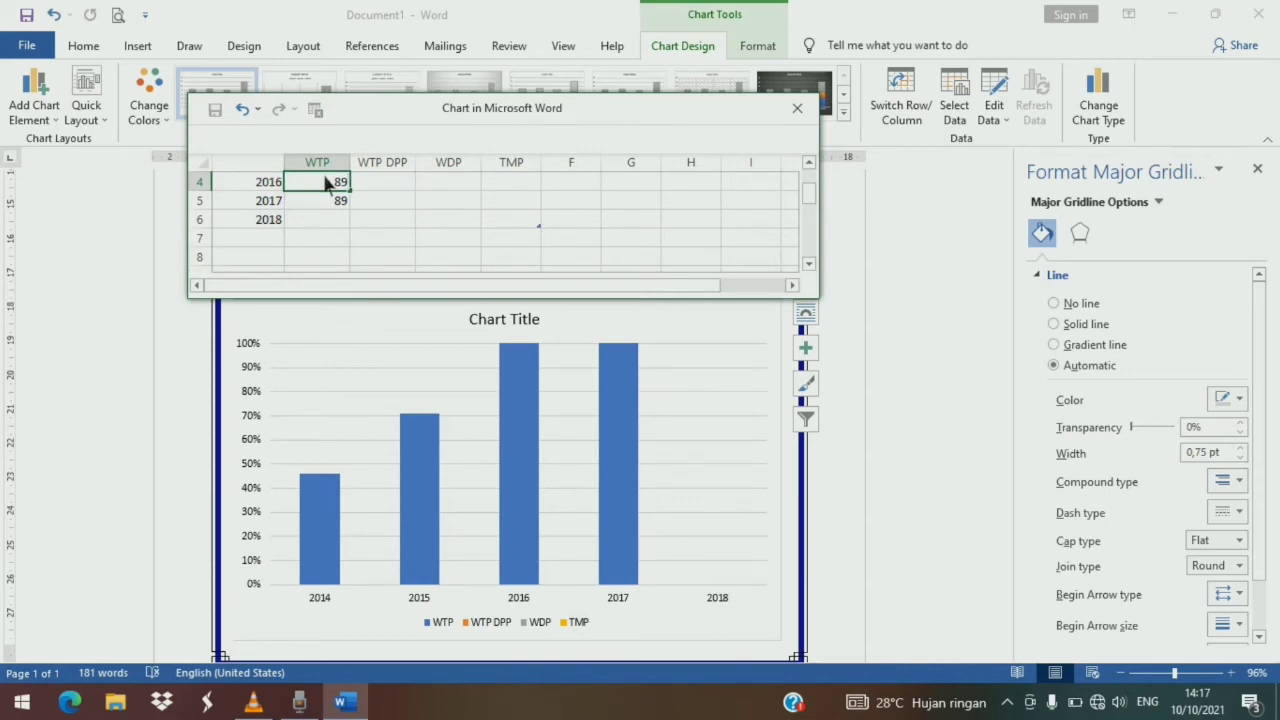
text(%)
key(Return)
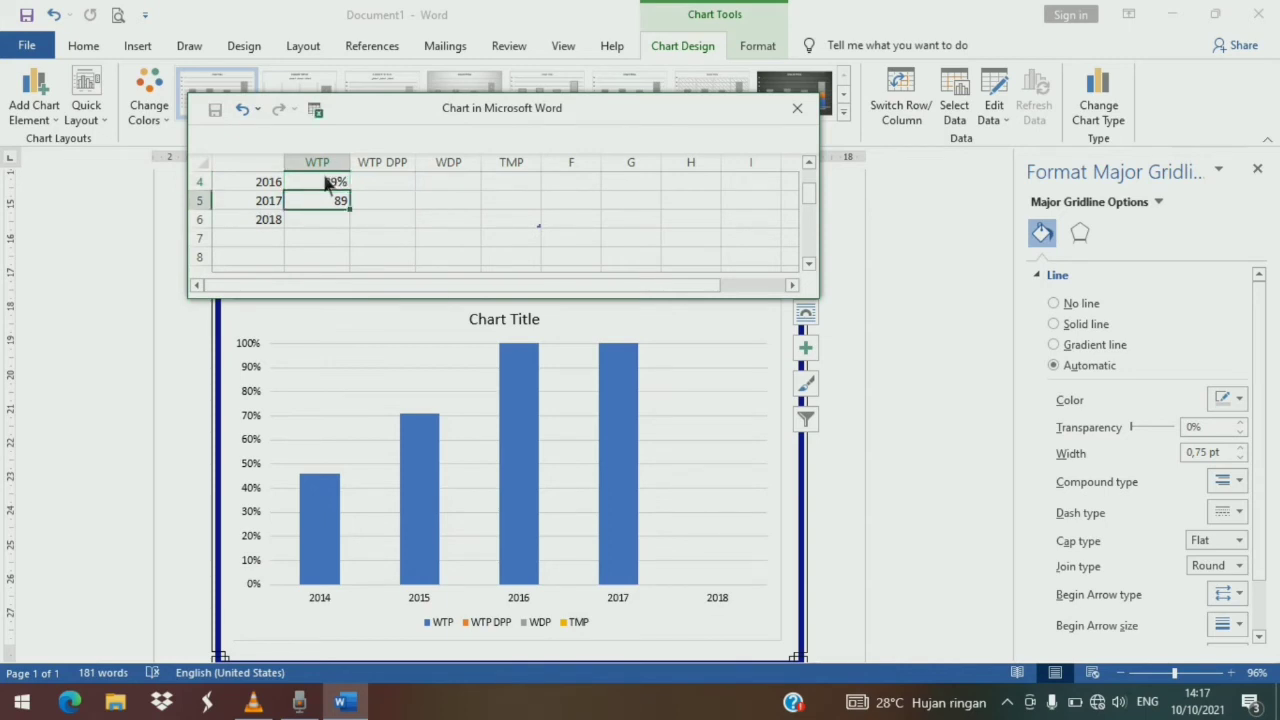
key(F2)
text(%)
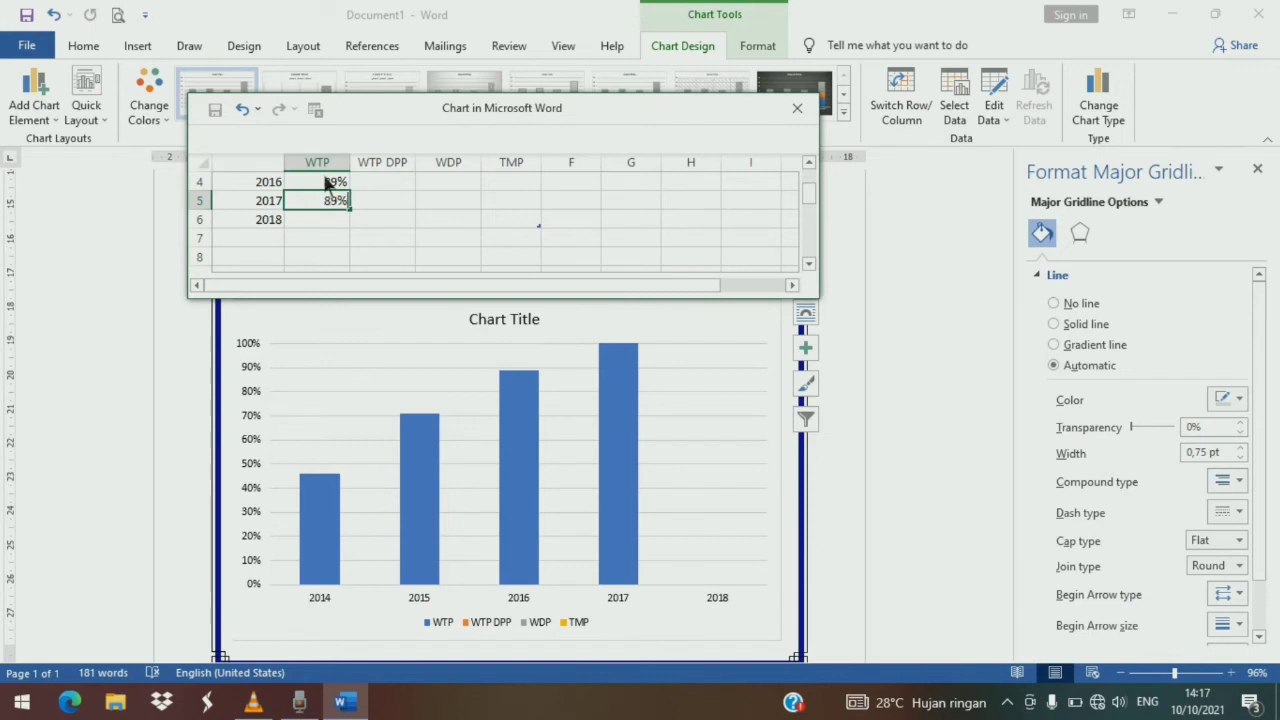
key(Return)
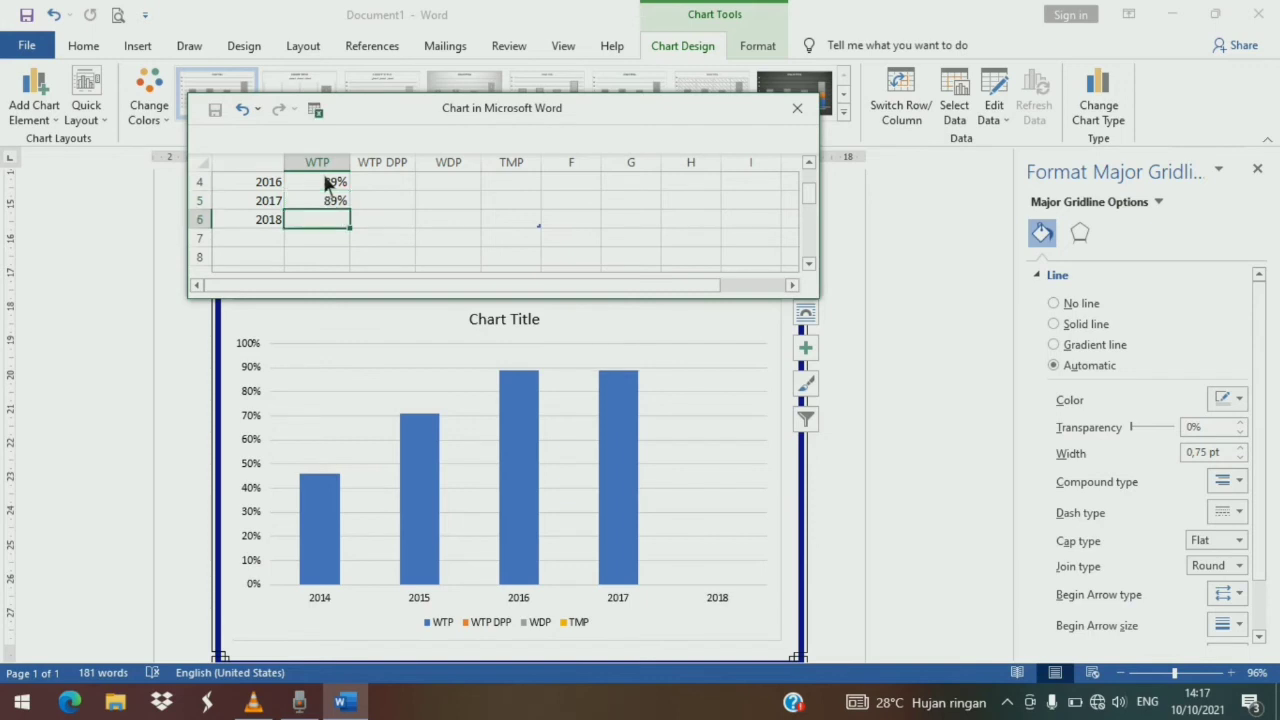
text(89%)
scroll(385, 160, up, 1)
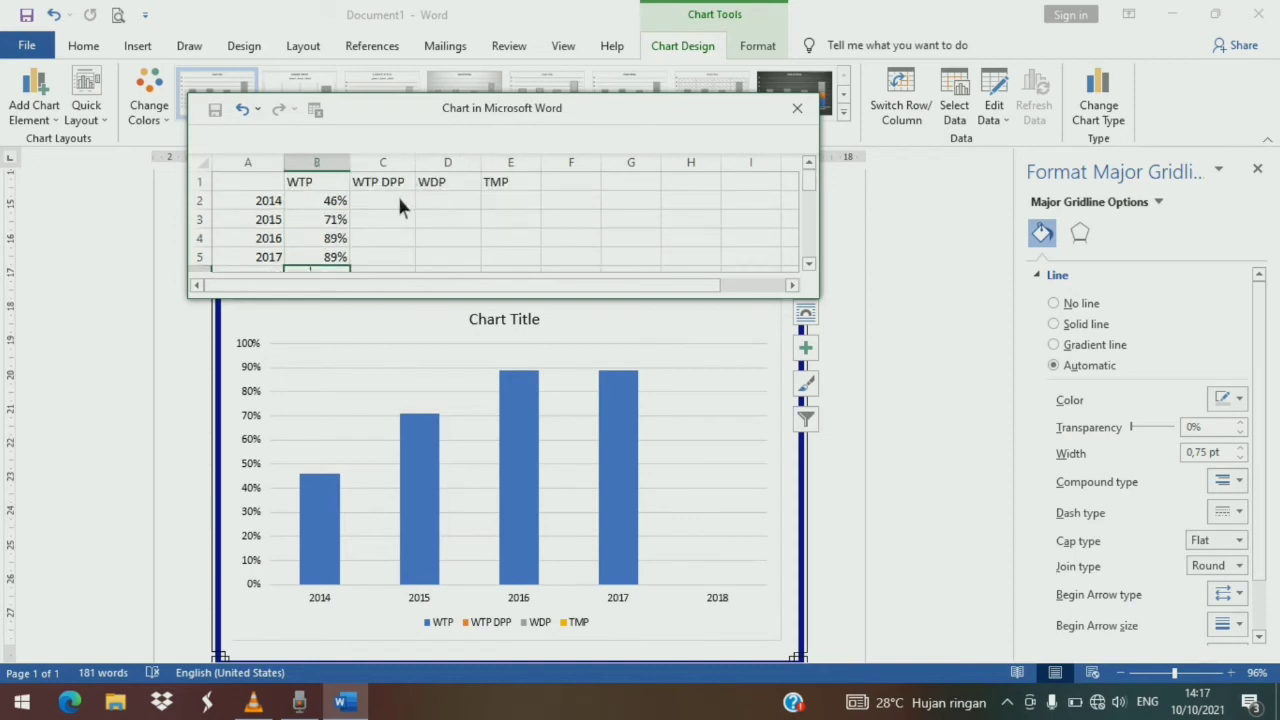
scroll(393, 214, down, 3)
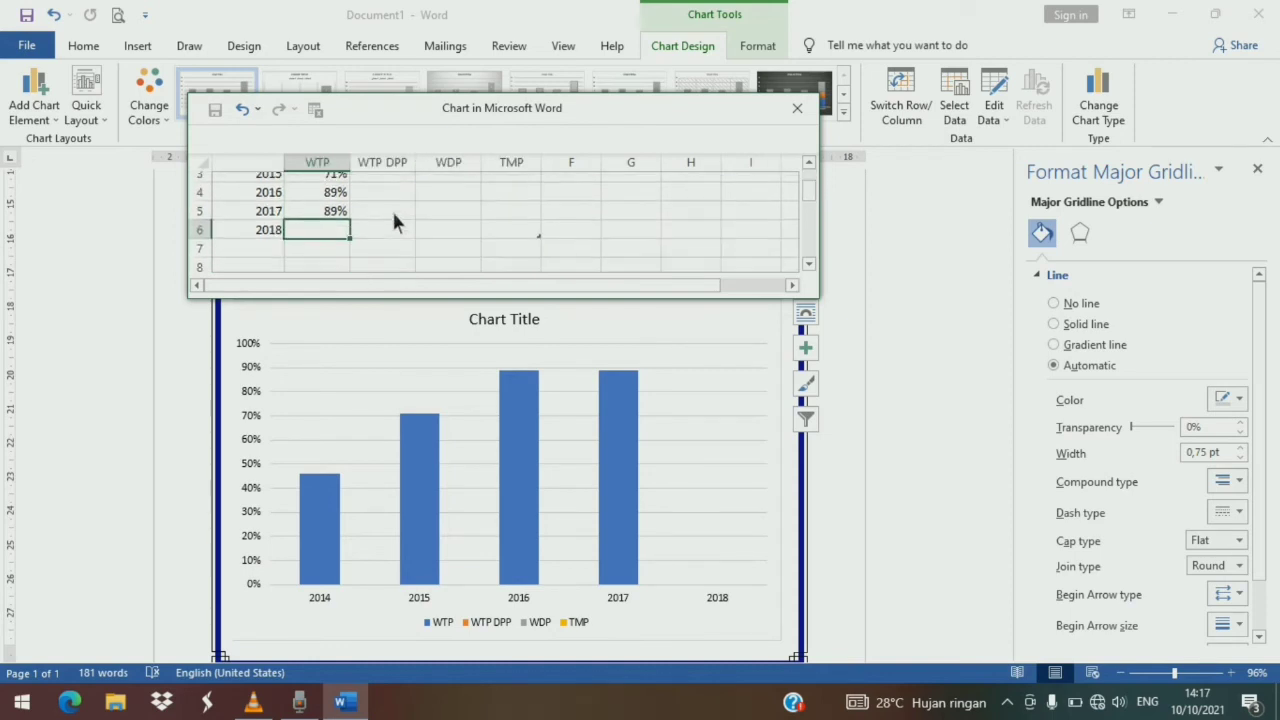
scroll(393, 214, up, 2)
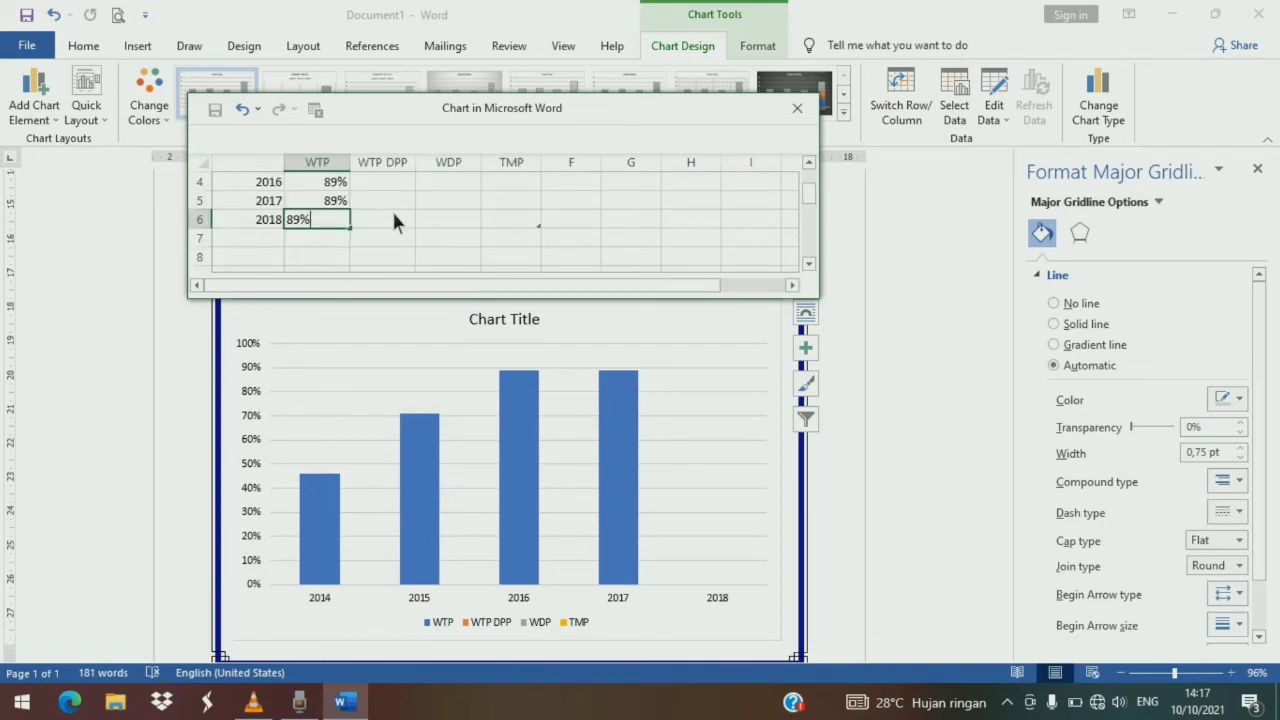
scroll(433, 211, up, 1)
- Enter WDP values of 50%, 25%, 11%, 11% and 11% for 2014 through 2018
click(450, 200)
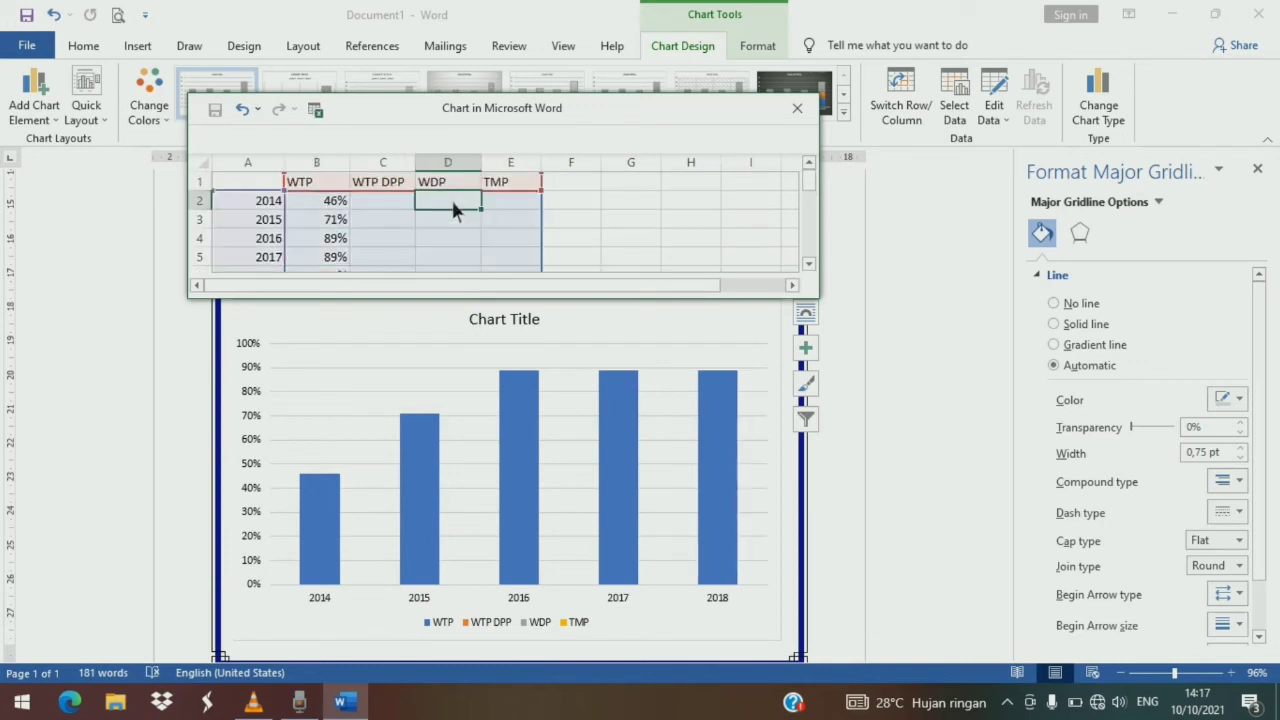
scroll(450, 197, down, 2)
scroll(450, 197, up, 1)
scroll(453, 208, up, 1)
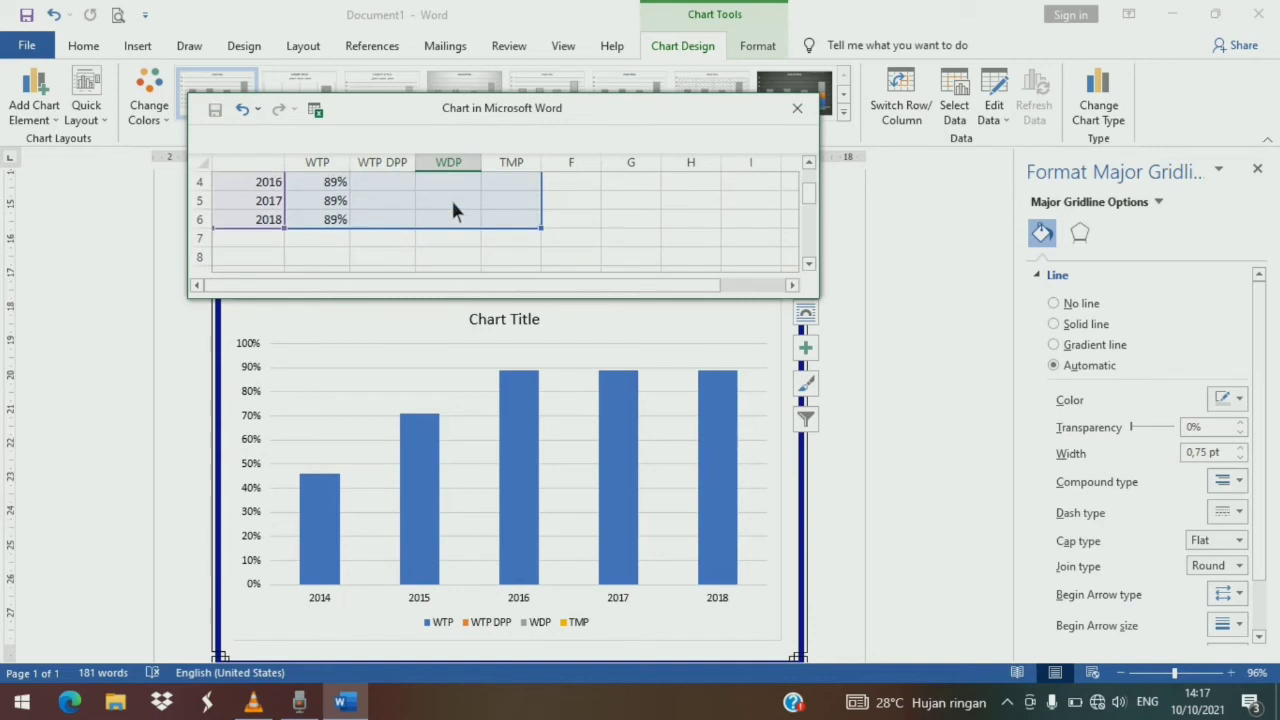
scroll(448, 230, up, 3)
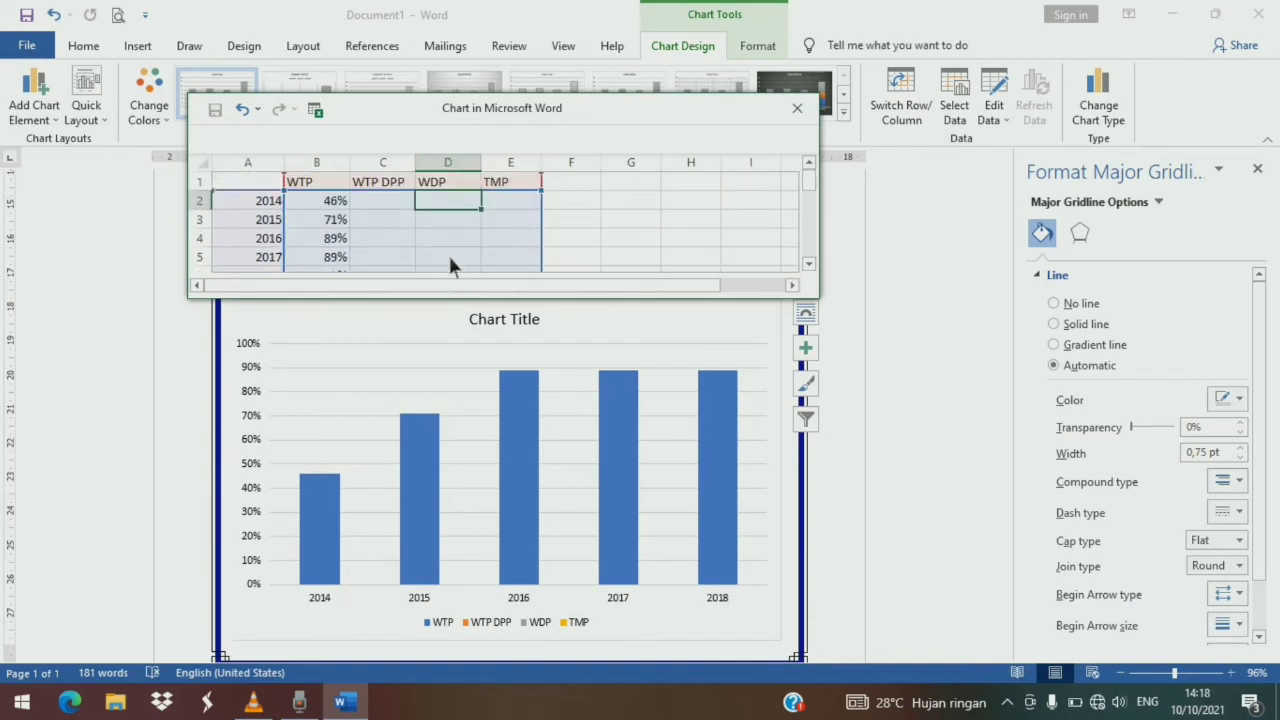
text(50)
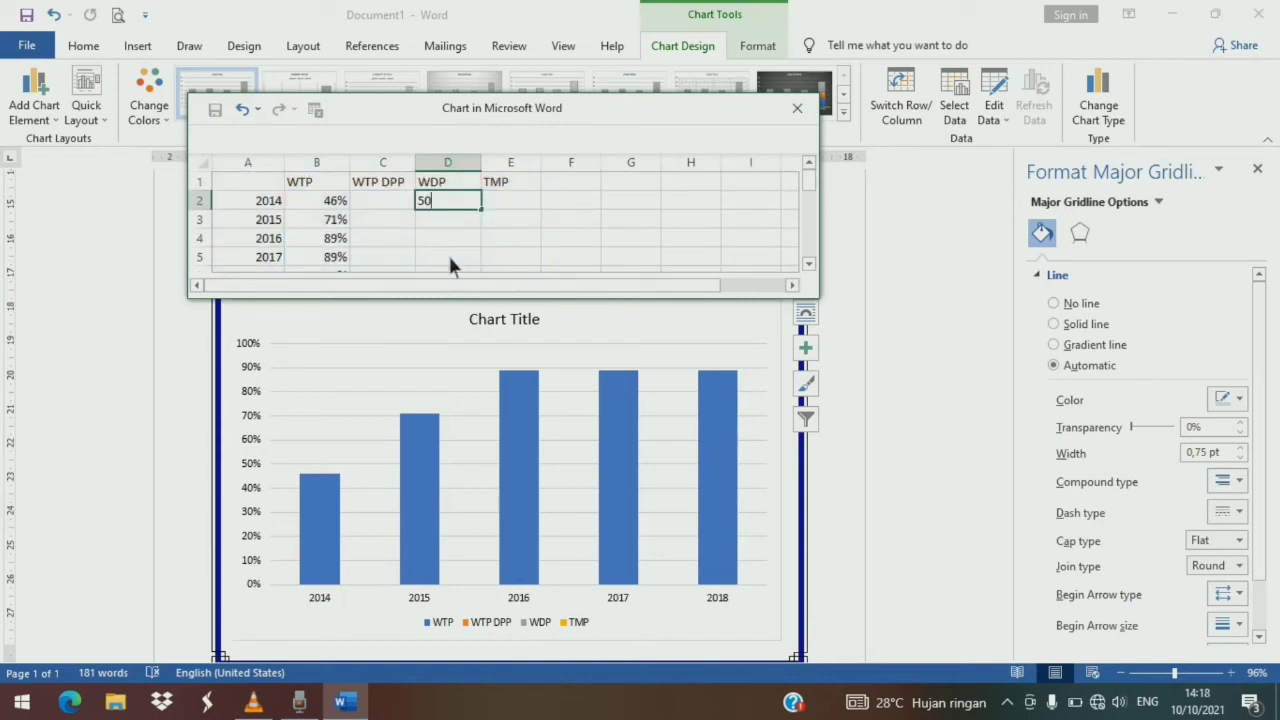
text(%)
key(Return)
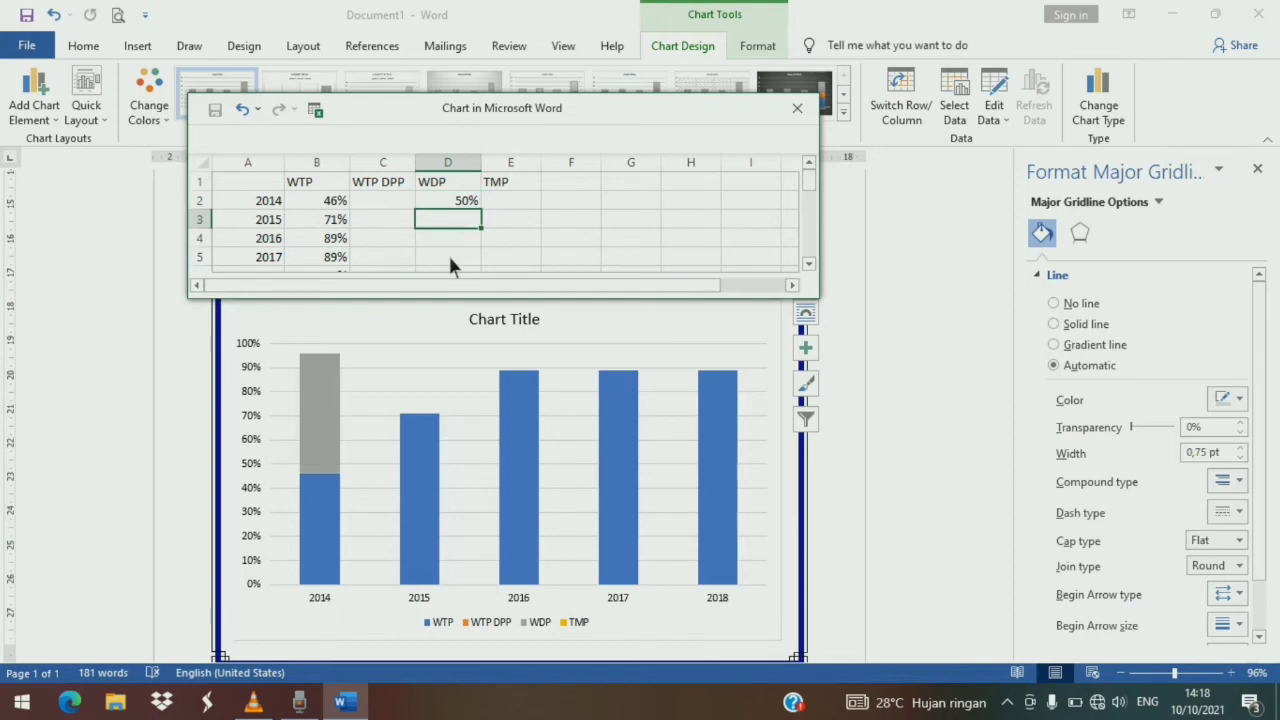
text(25)
key(Return)
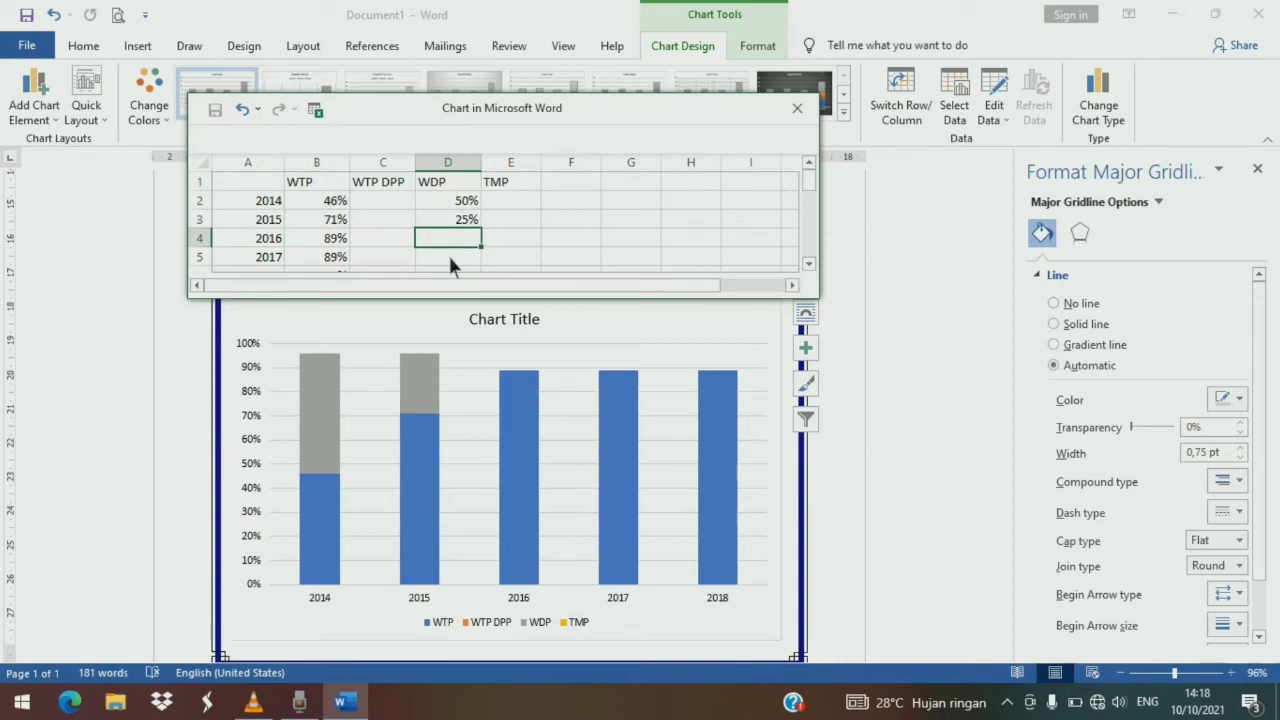
text(11%)
key(Return)
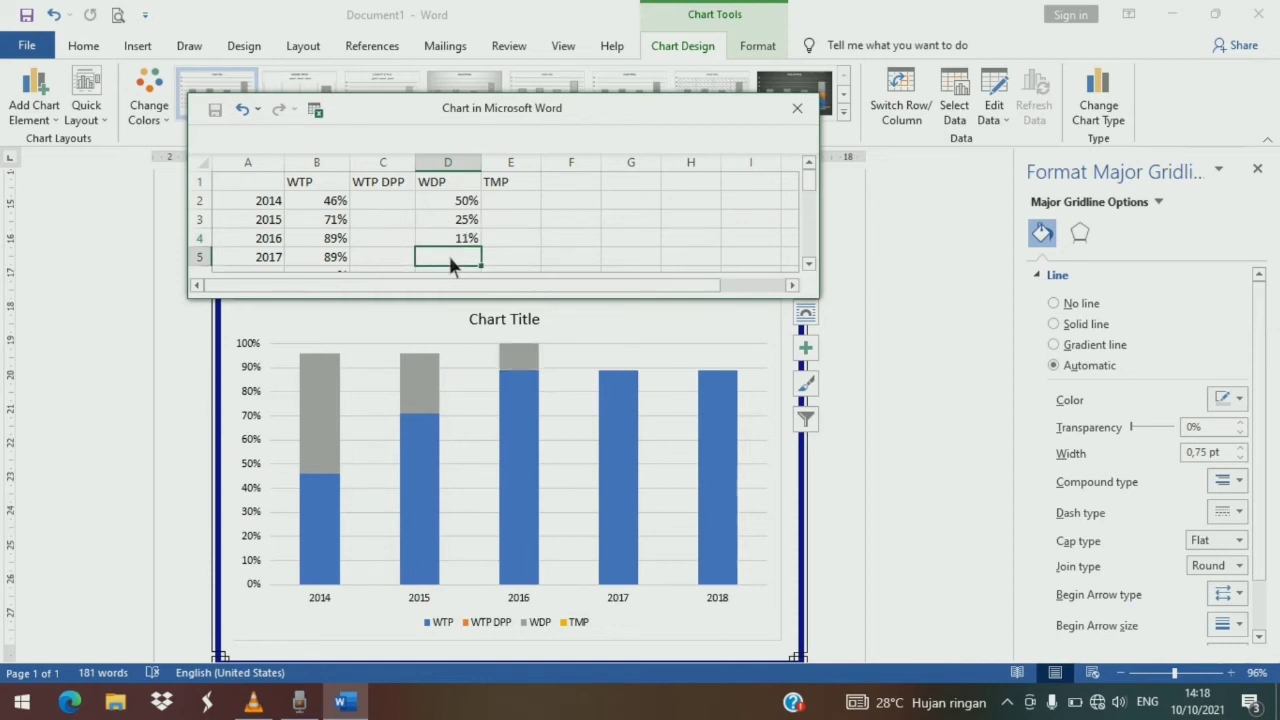
text(11%)
key(Return)
text(11)
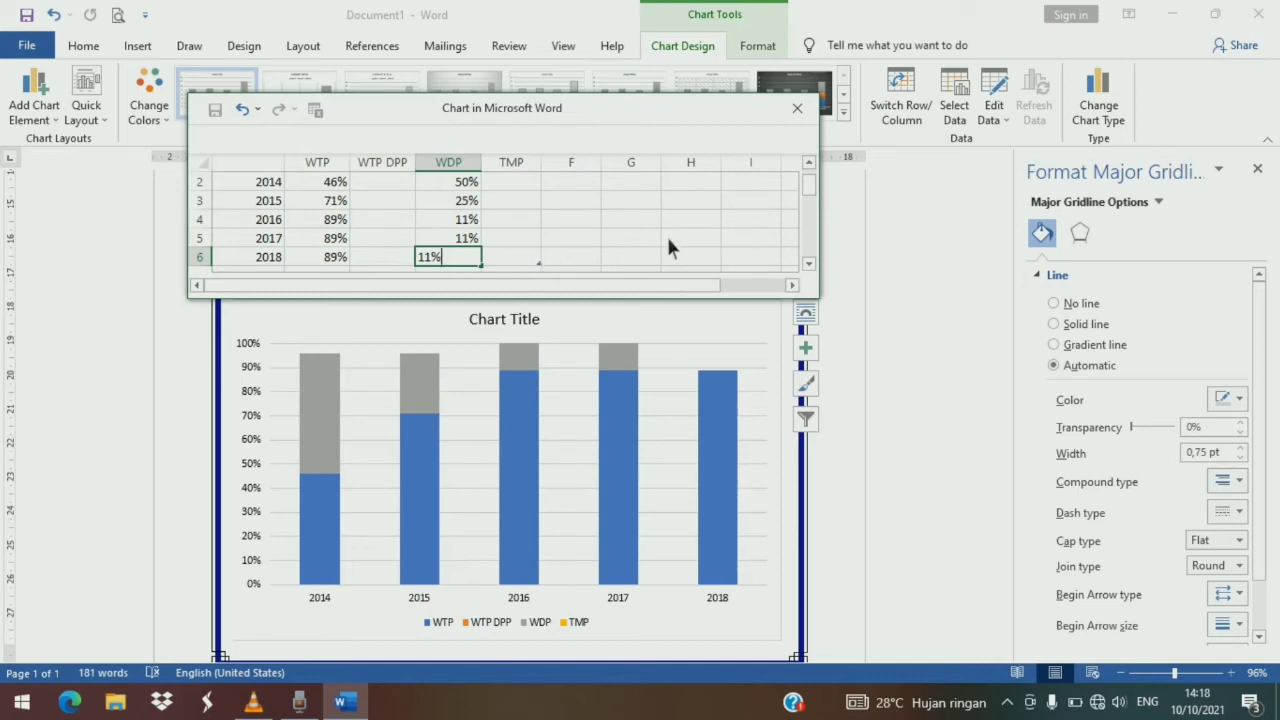
scroll(668, 247, up, 1)
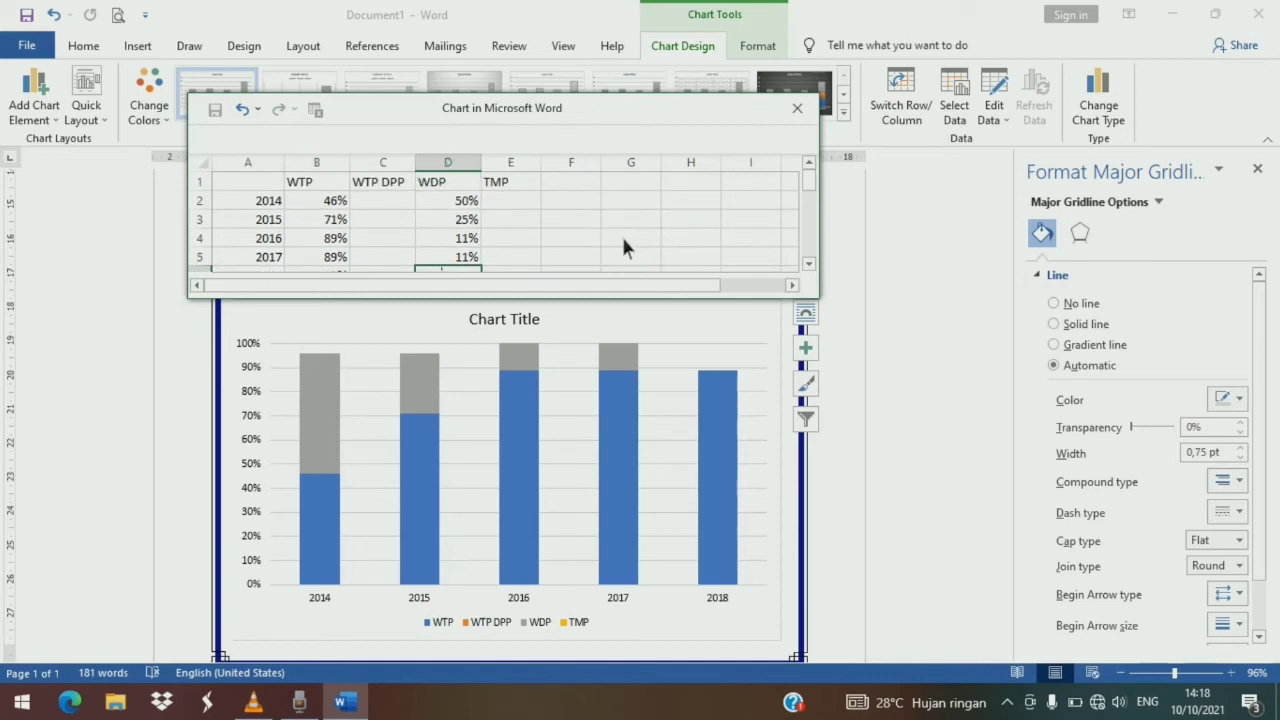
- Enter 4% as the TMP value for 2014
click(519, 205)
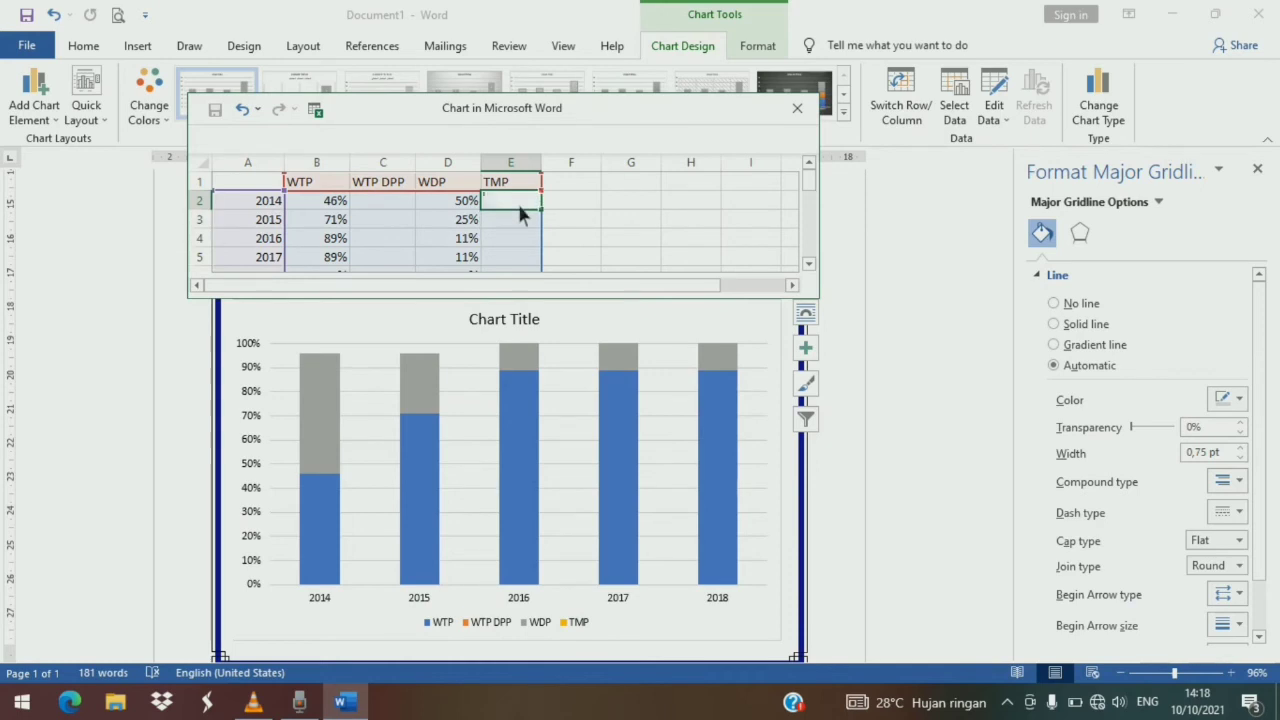
text(45)
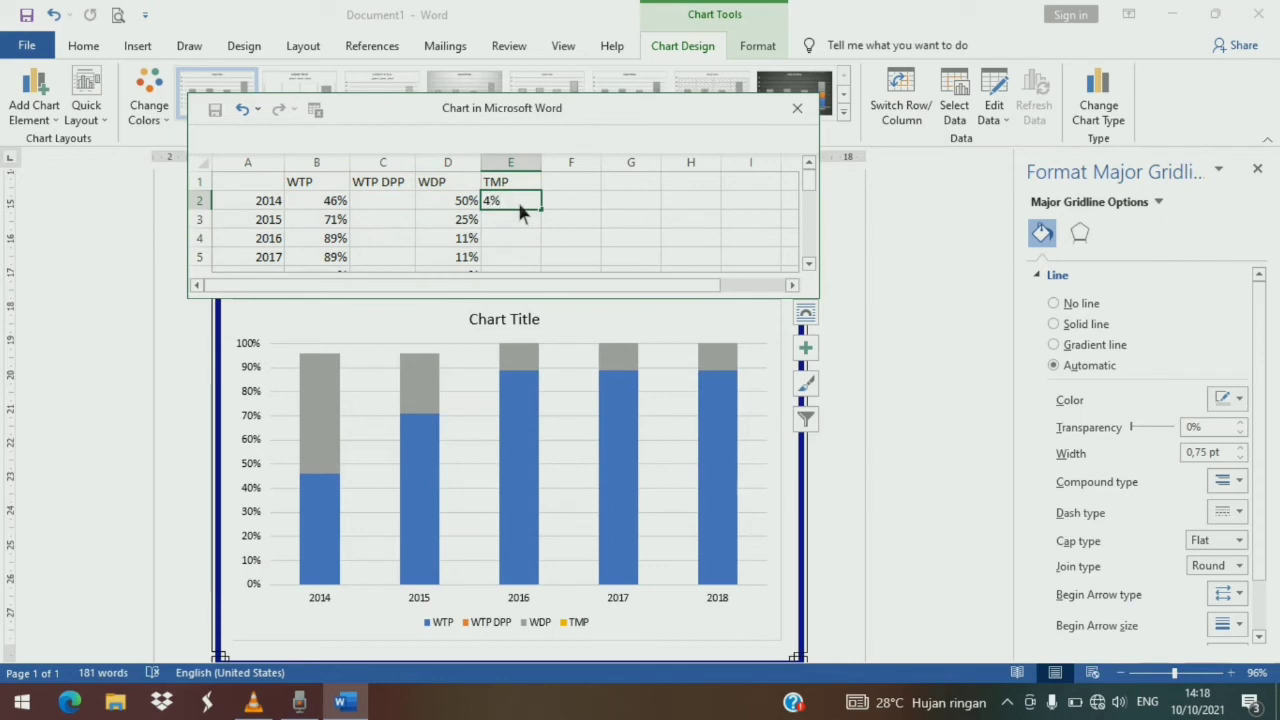
key(Return)
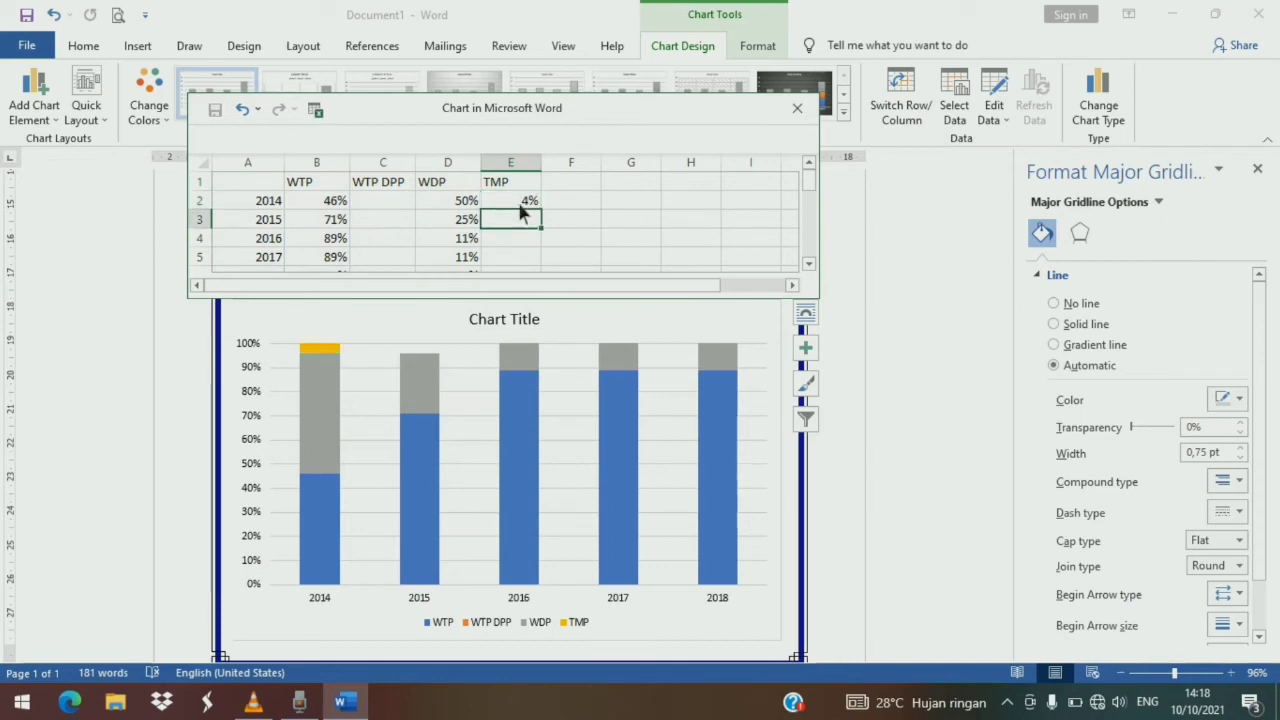
text(4%)
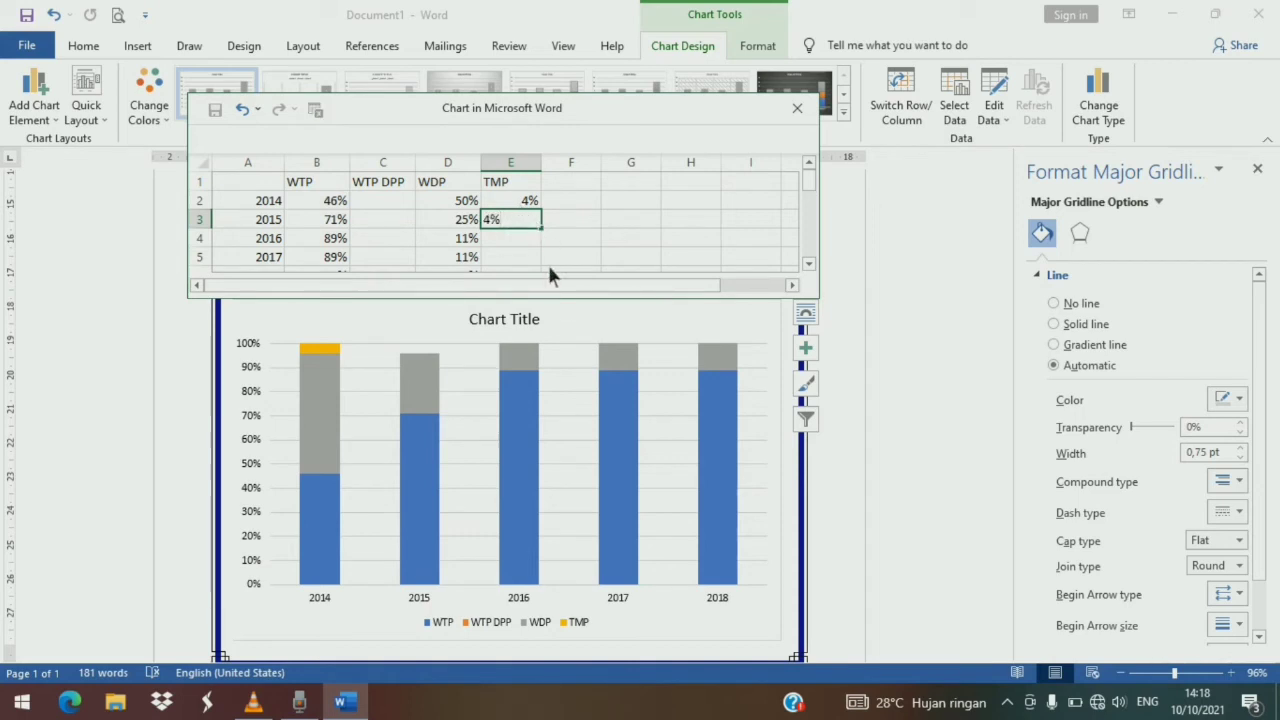
click(558, 312)
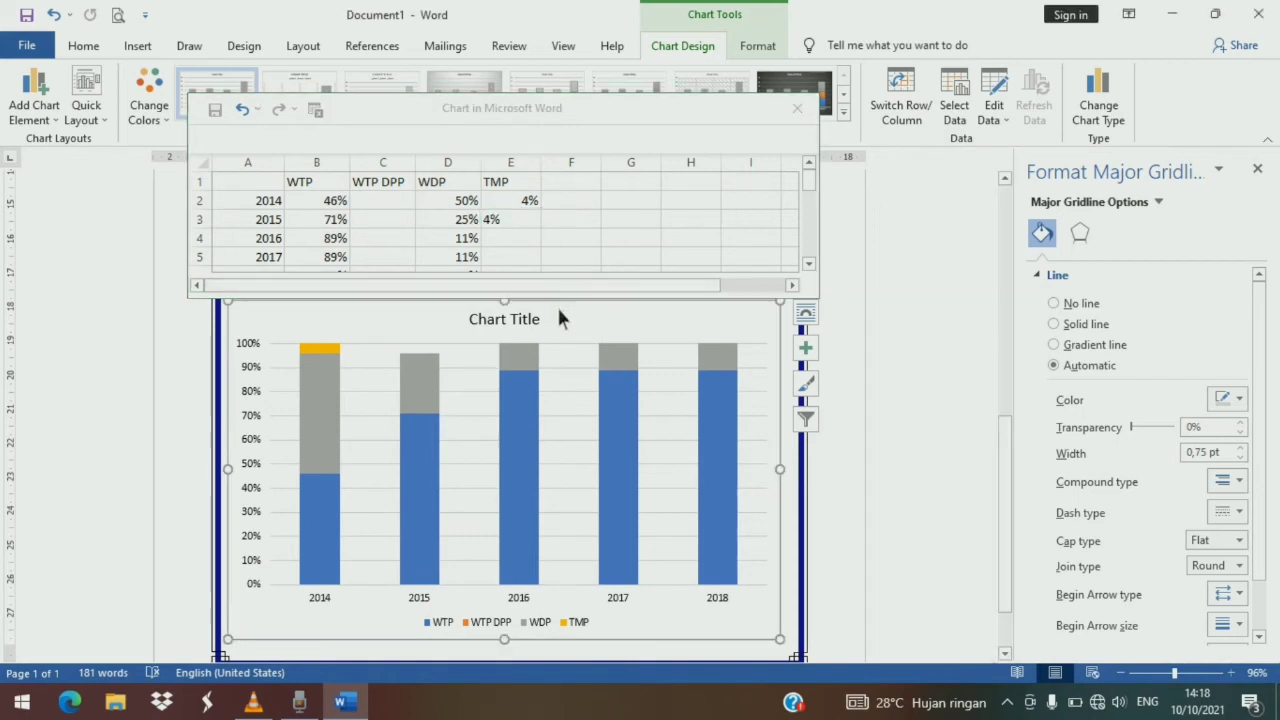
click(530, 222)
key(BackSpace)
key(BackSpace)
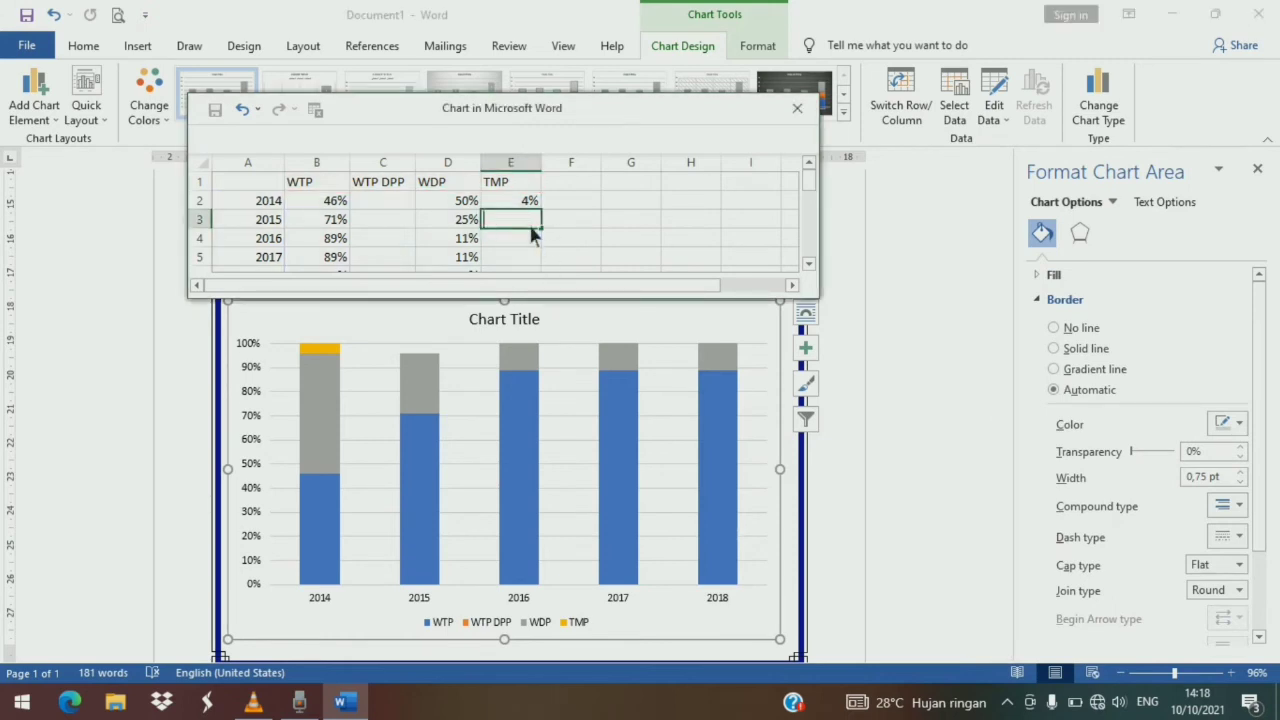
- Enter 4% as the TMP value for 2015 and close the chart's data sheet
click(431, 226)
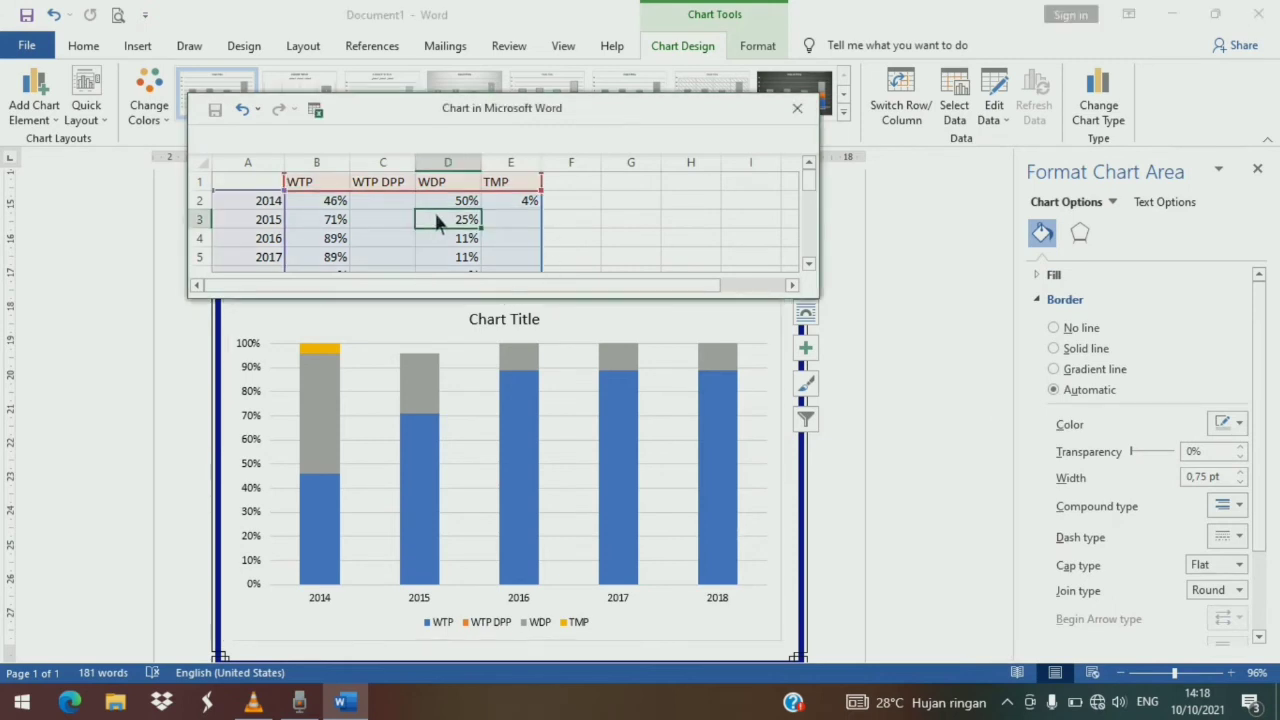
click(534, 206)
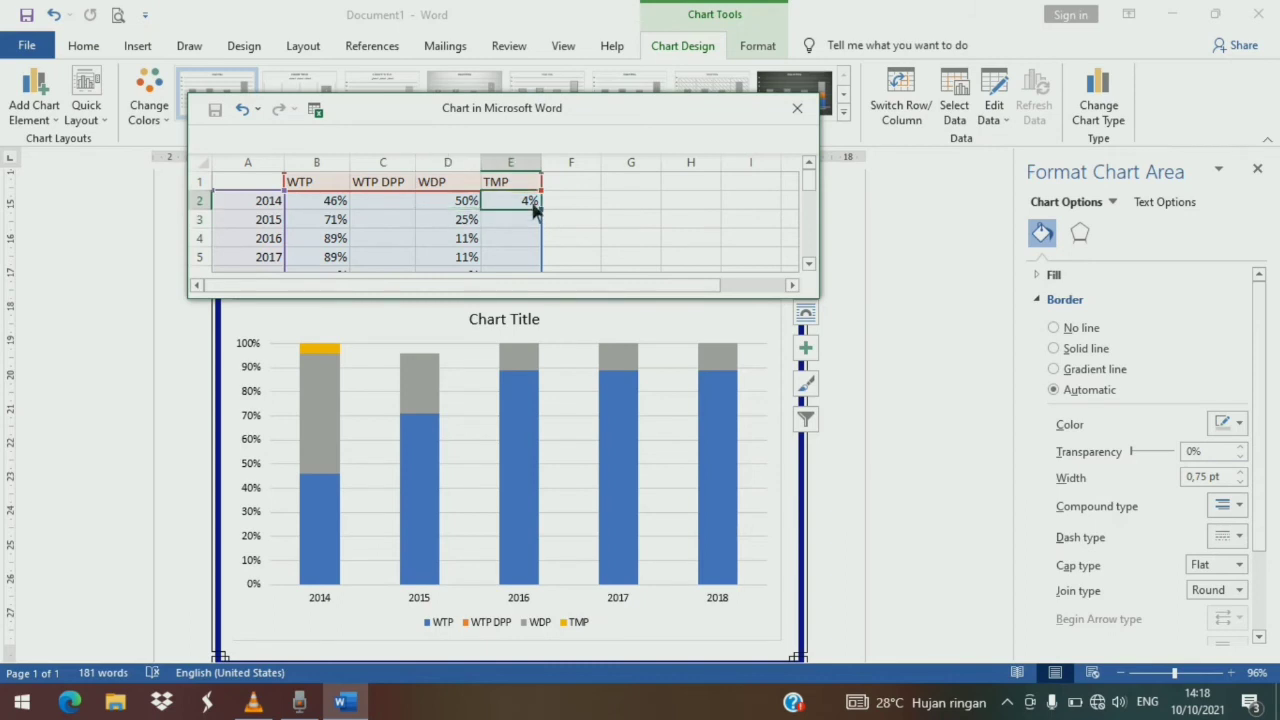
key(Down)
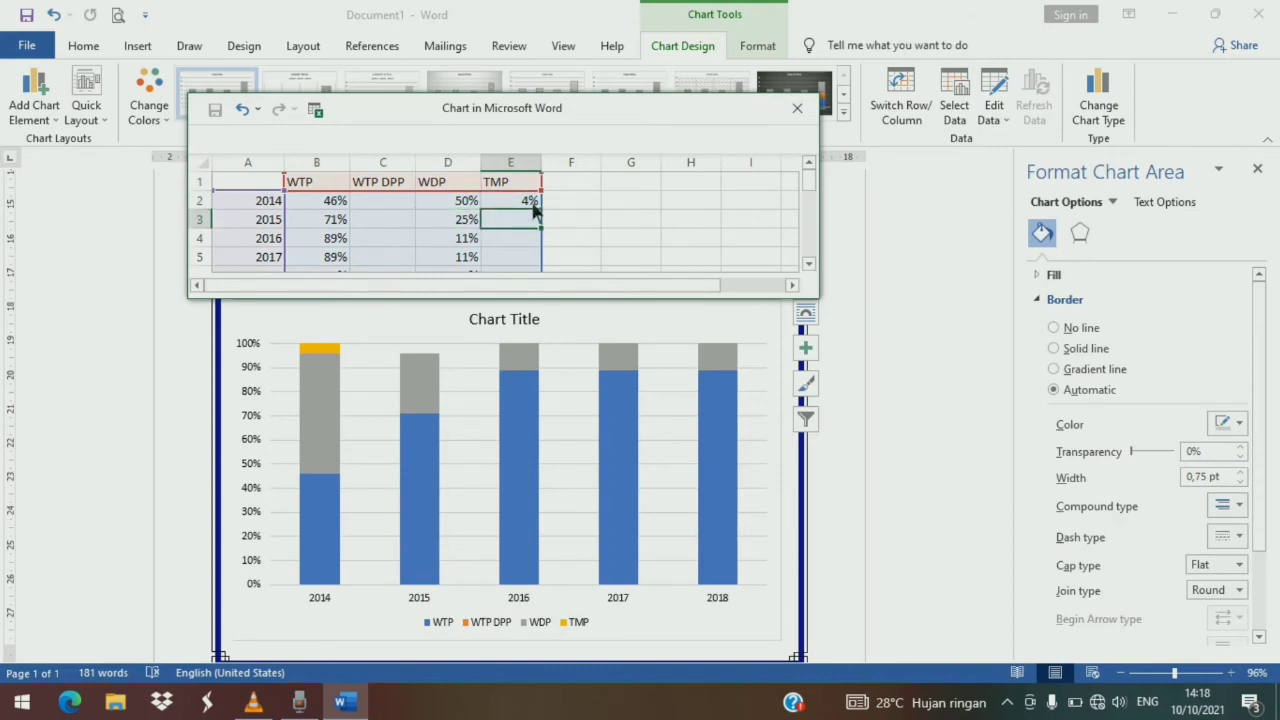
text(4%)
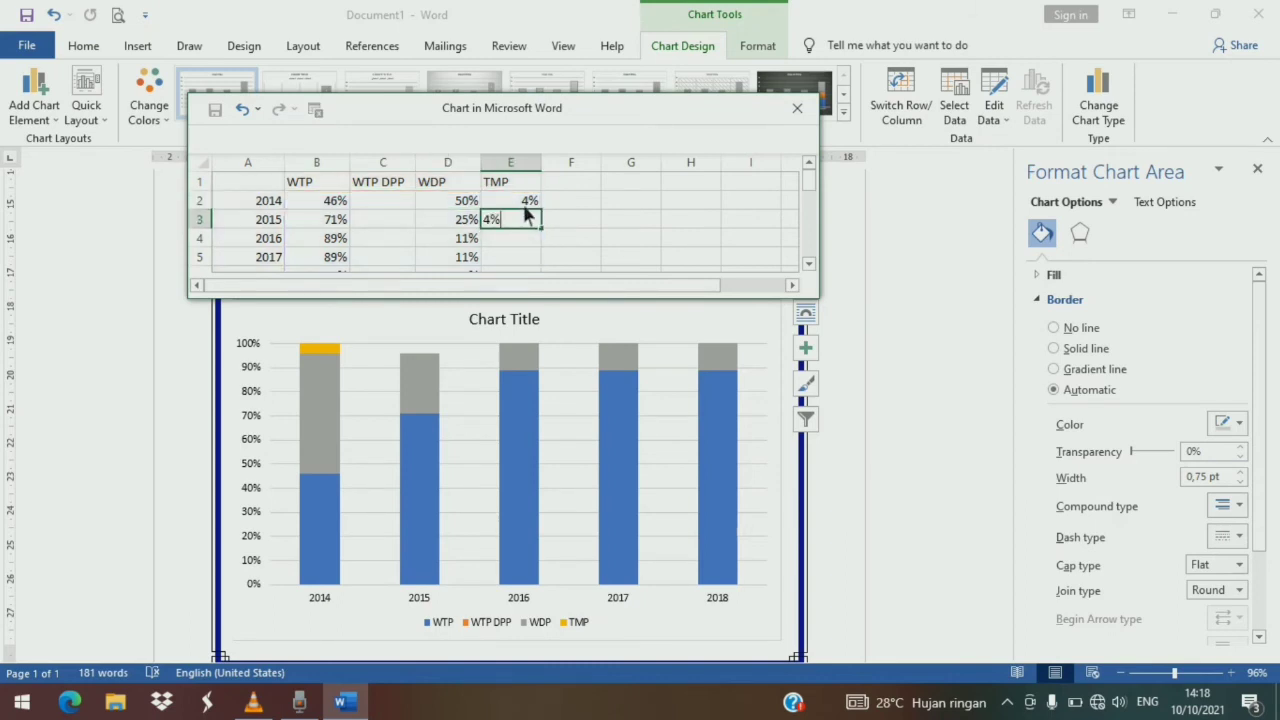
key(Return)
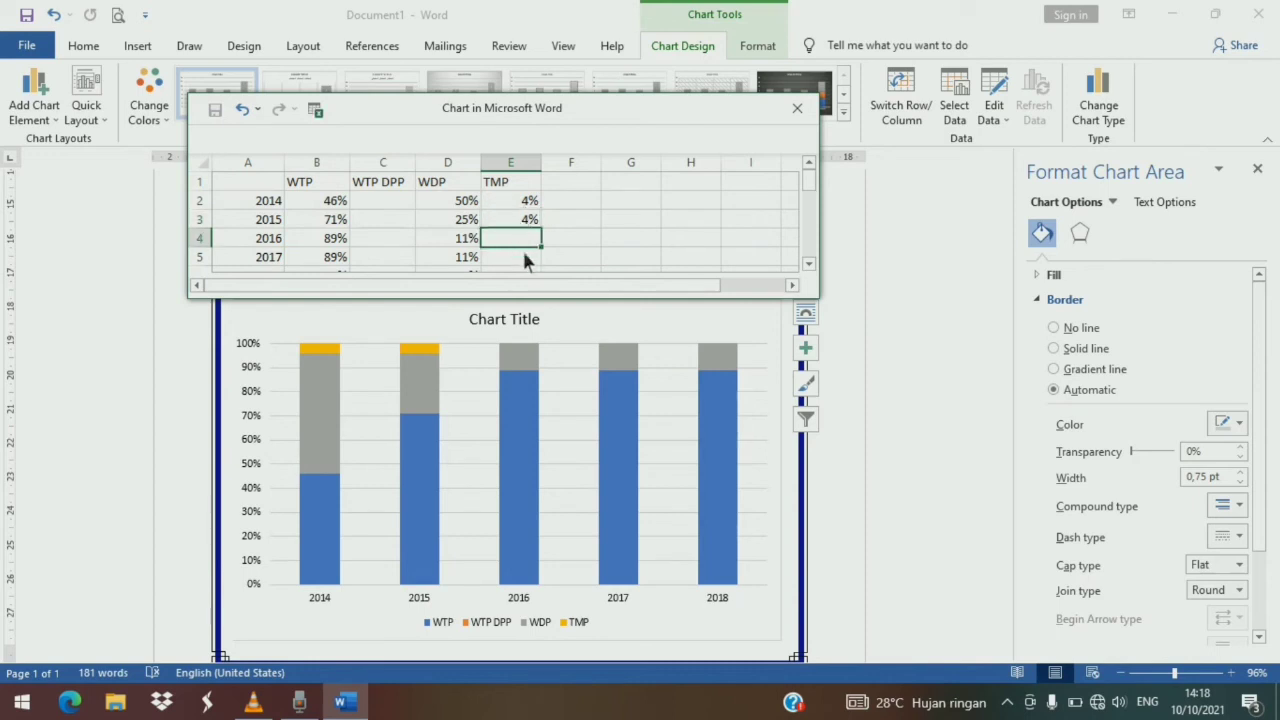
click(393, 323)
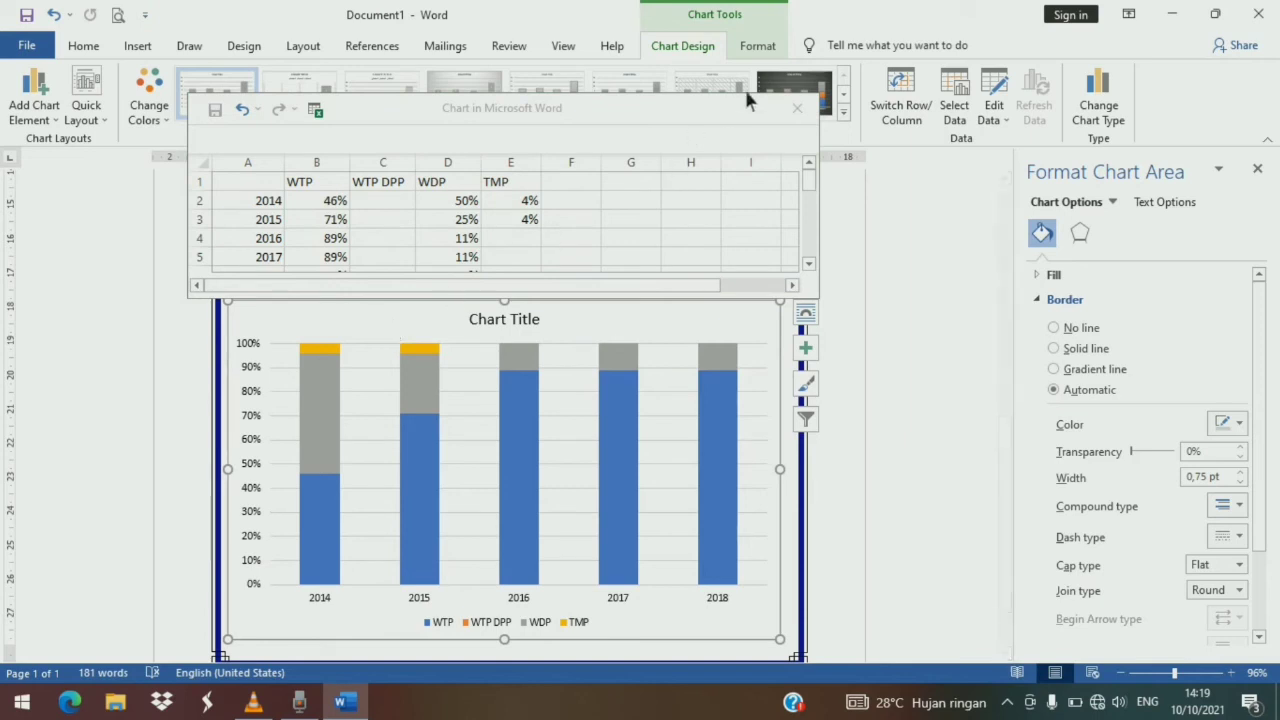
click(797, 109)
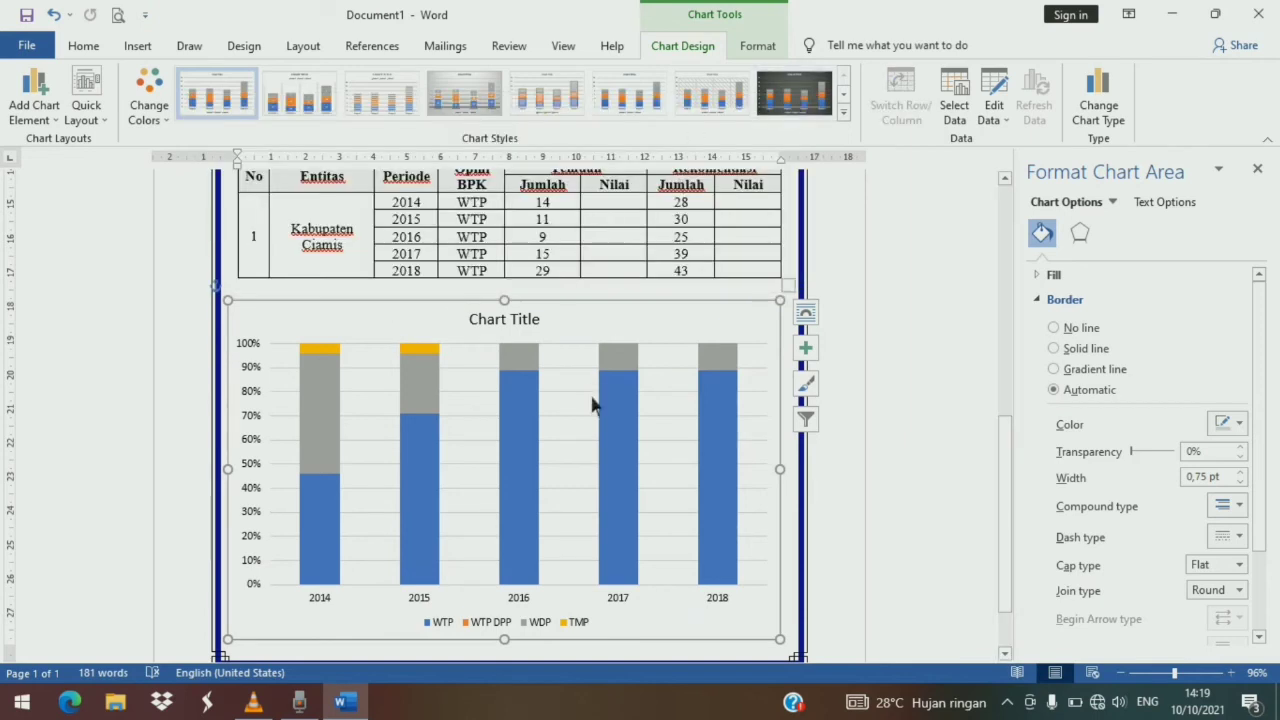
- Move the legend up beneath the chart title and resize the chart
click(548, 625)
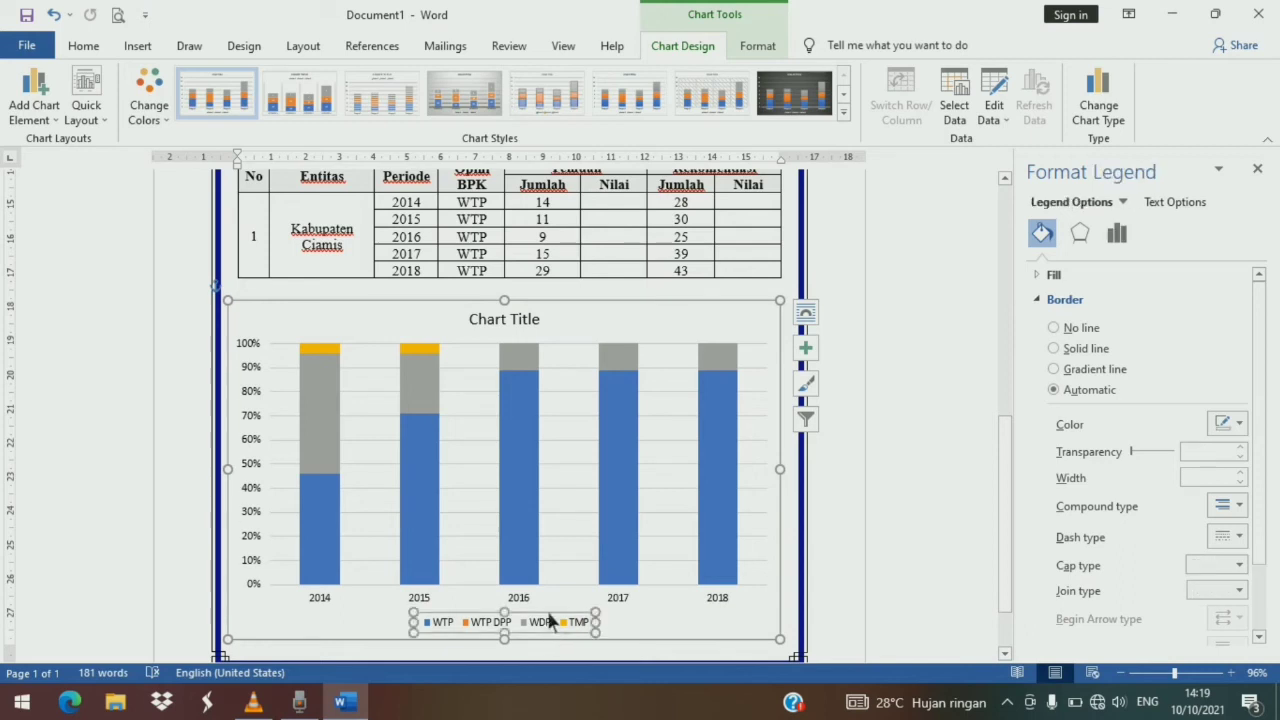
drag(548, 623, 550, 315)
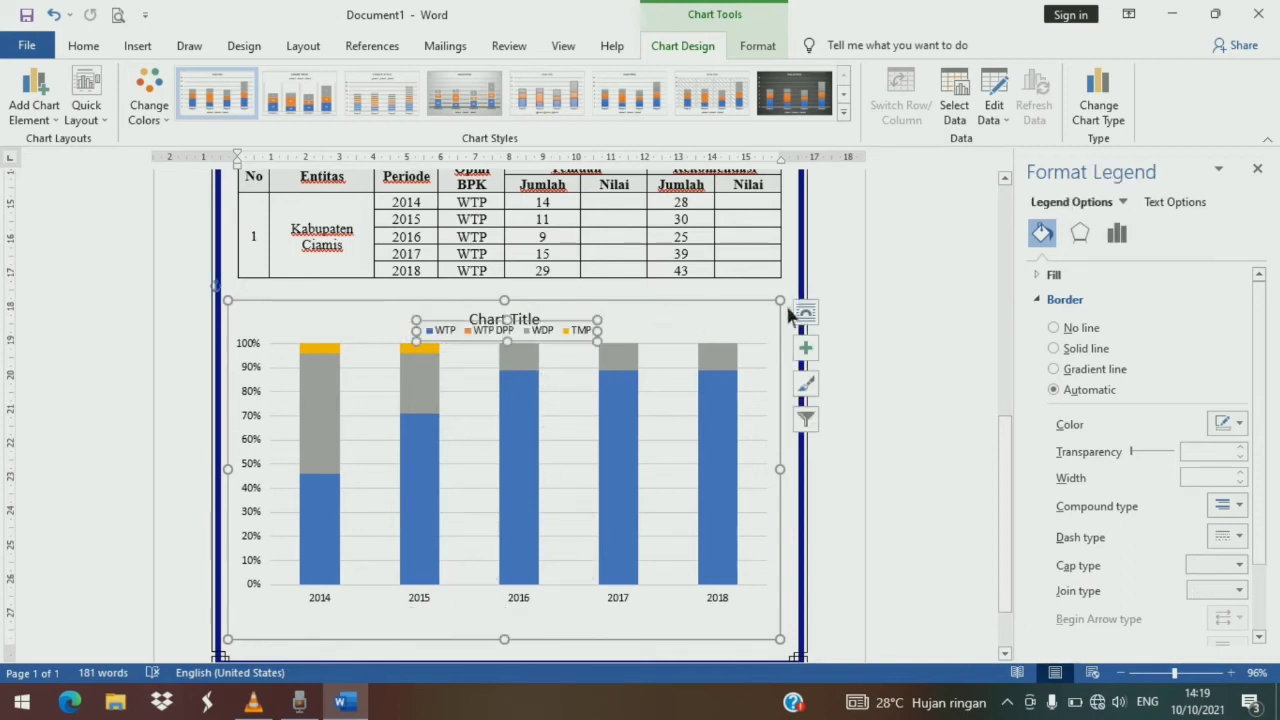
drag(779, 301, 707, 315)
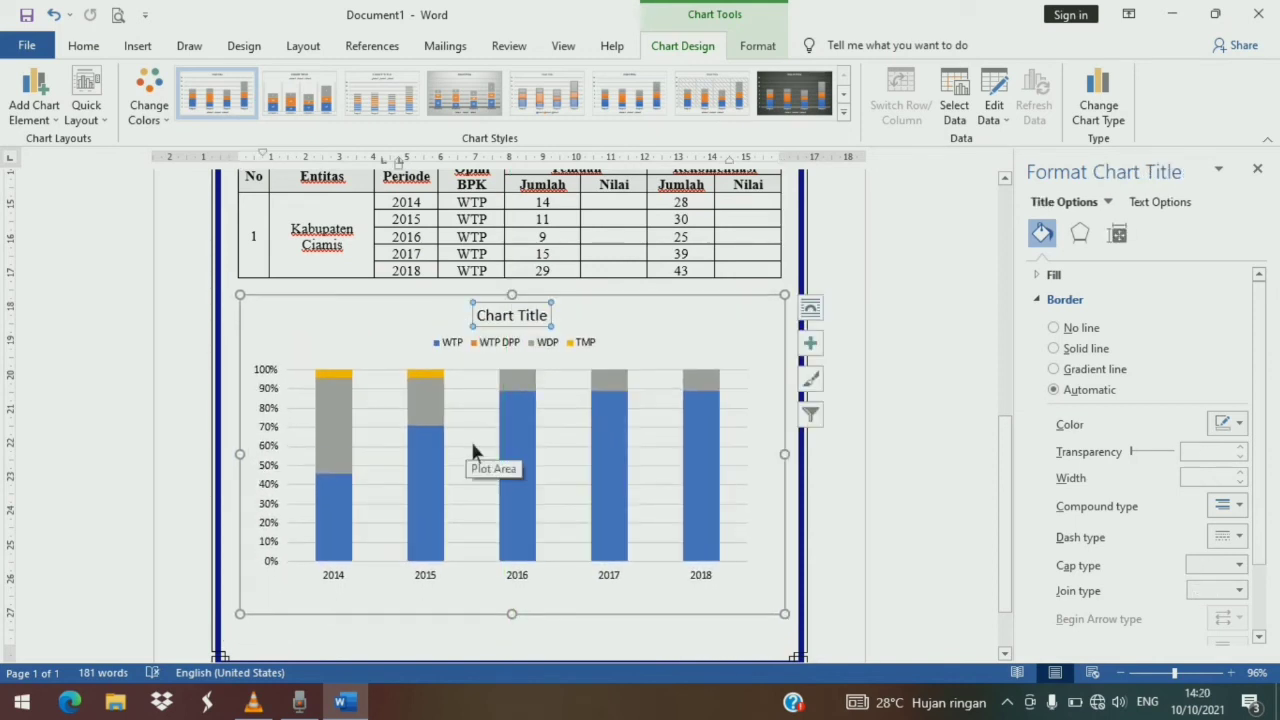
- Retitle the chart "Perkembangan Opini Pemeriksaan LKPD Jawa Barat TA 2014 - TA 2018"
click(515, 318)
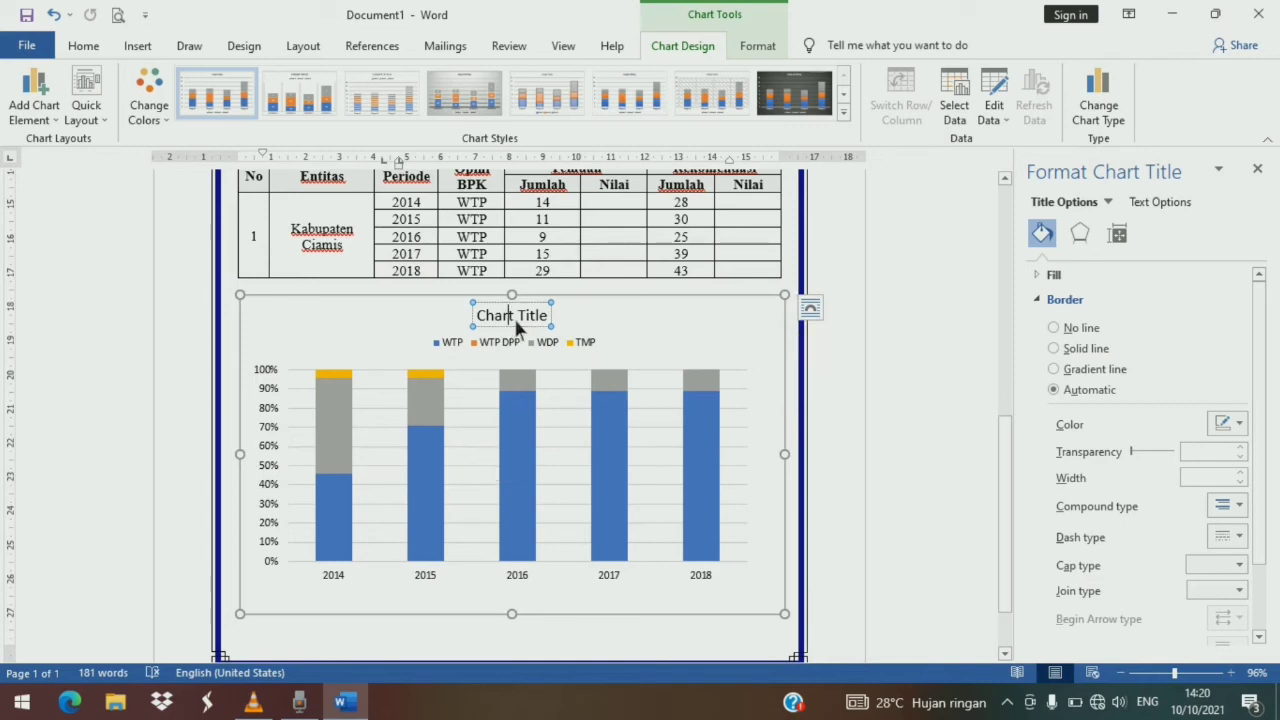
text(pER)
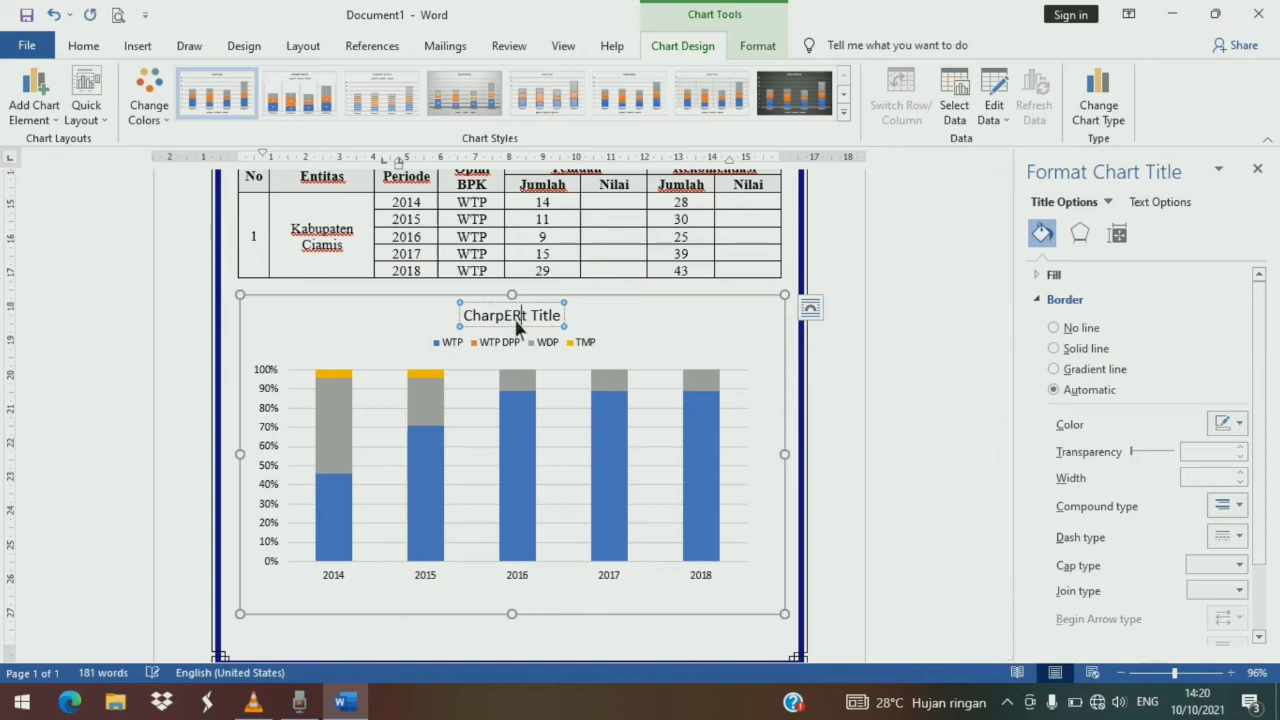
key(BackSpace)
key(BackSpace)
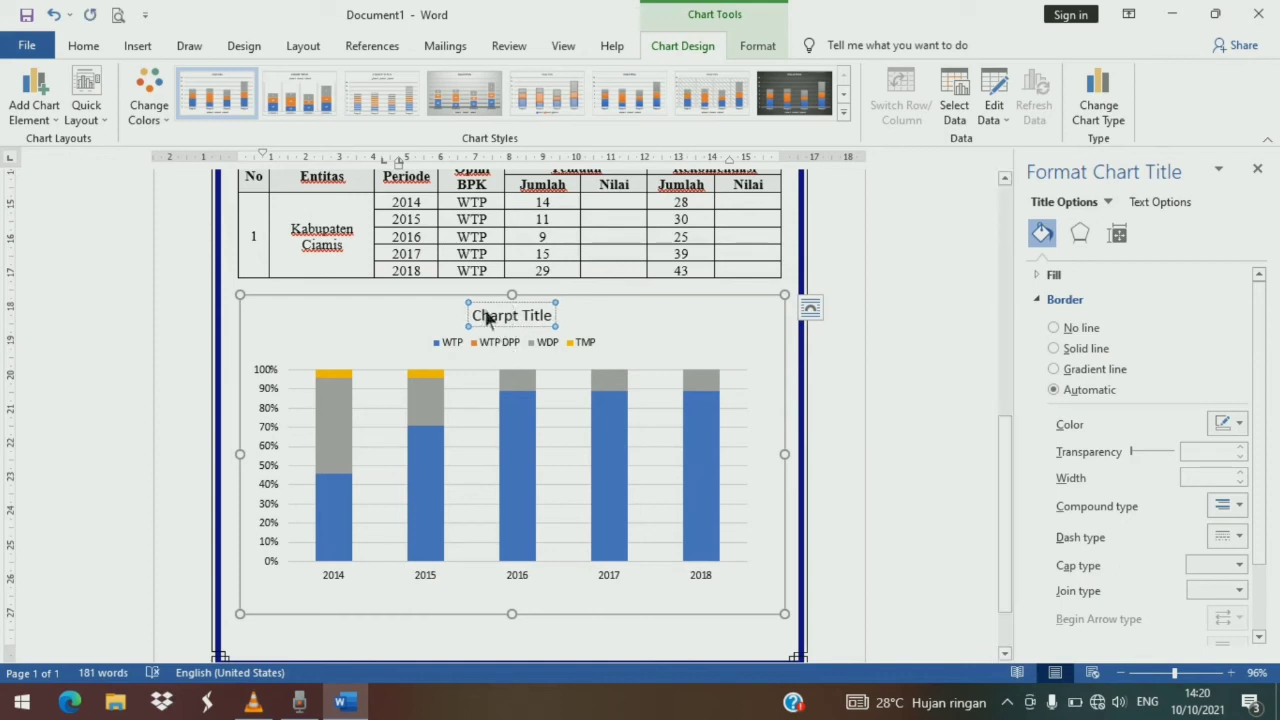
drag(484, 328, 540, 329)
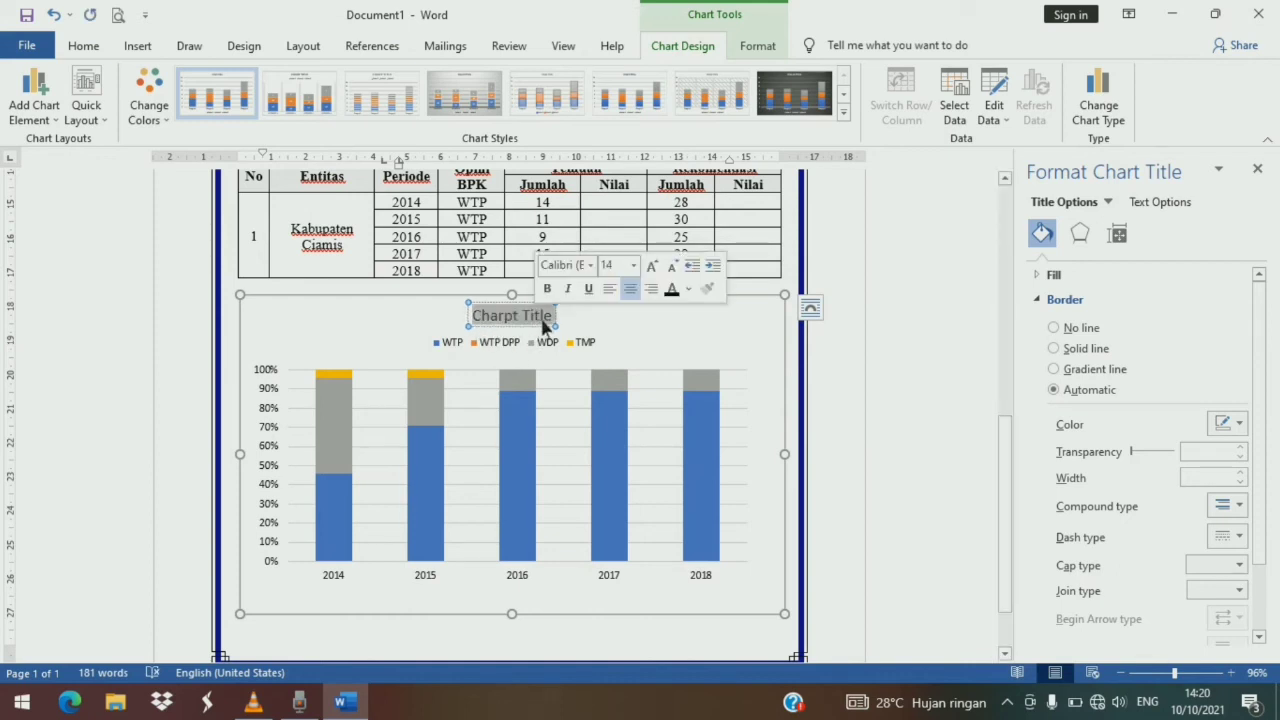
text(P)
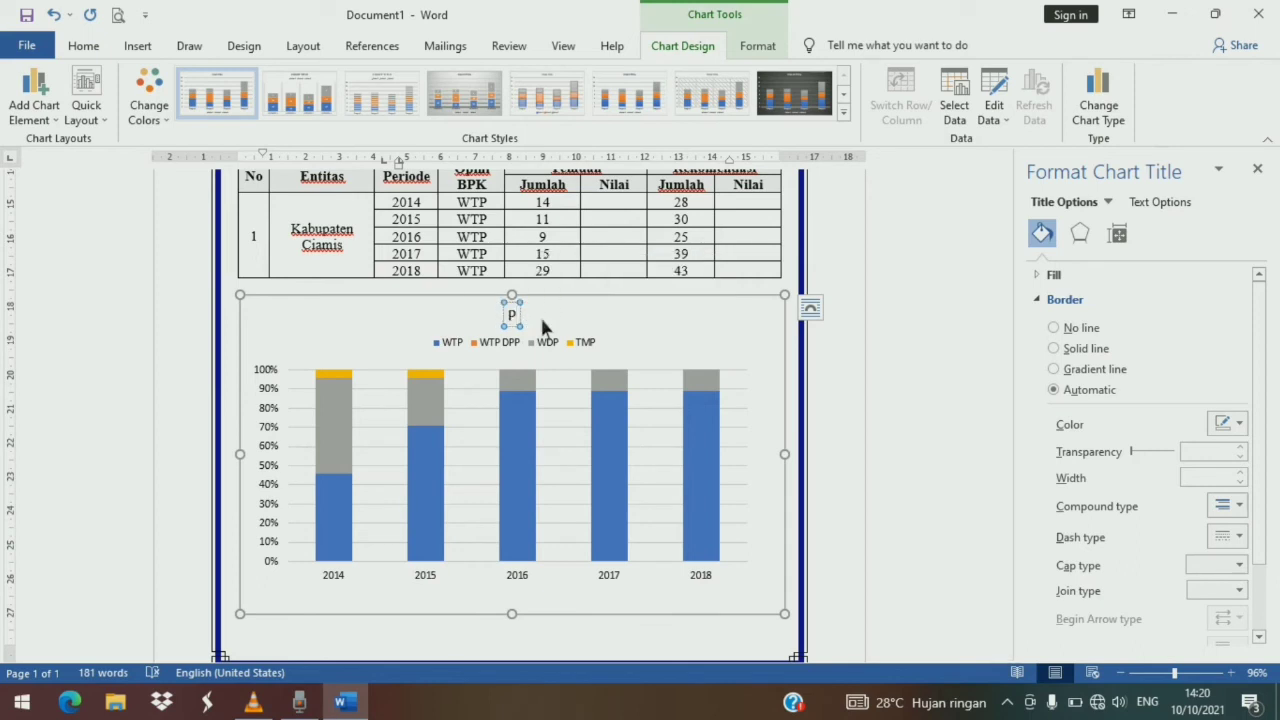
text(ER)
key(BackSpace)
key(BackSpace)
text(erkembangan)
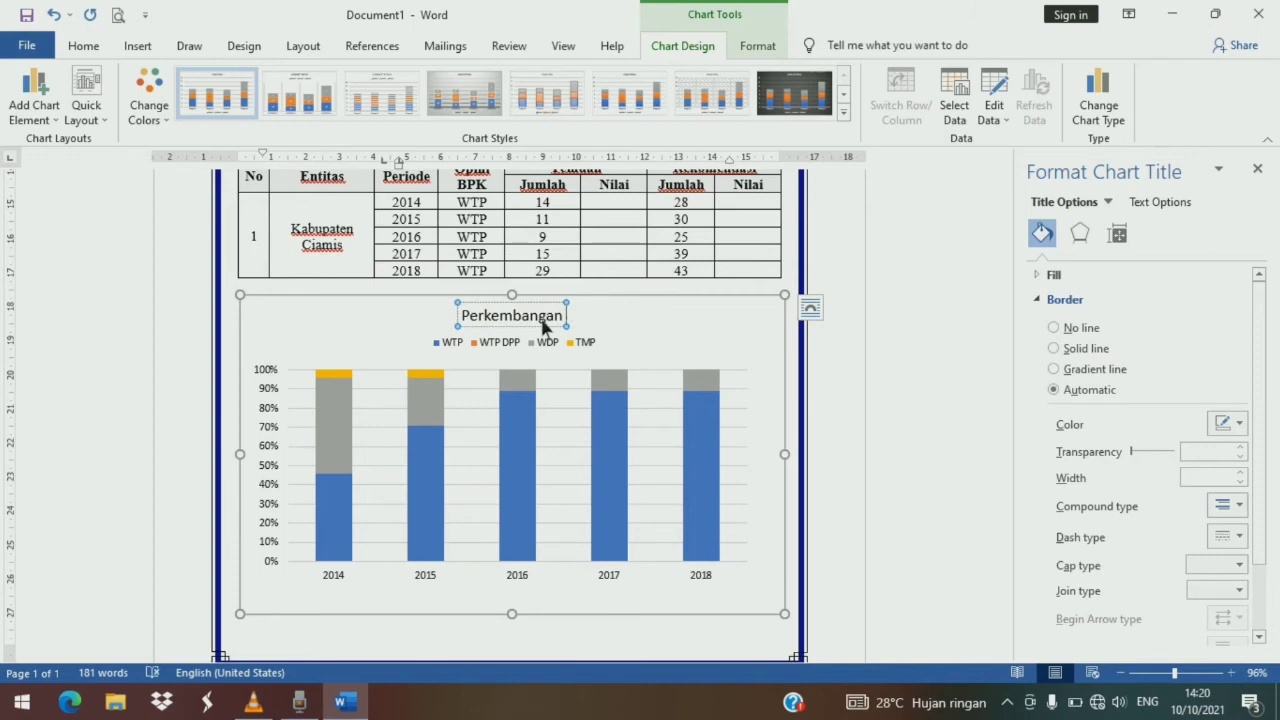
text( Opini Pemeriksaan LKPD)
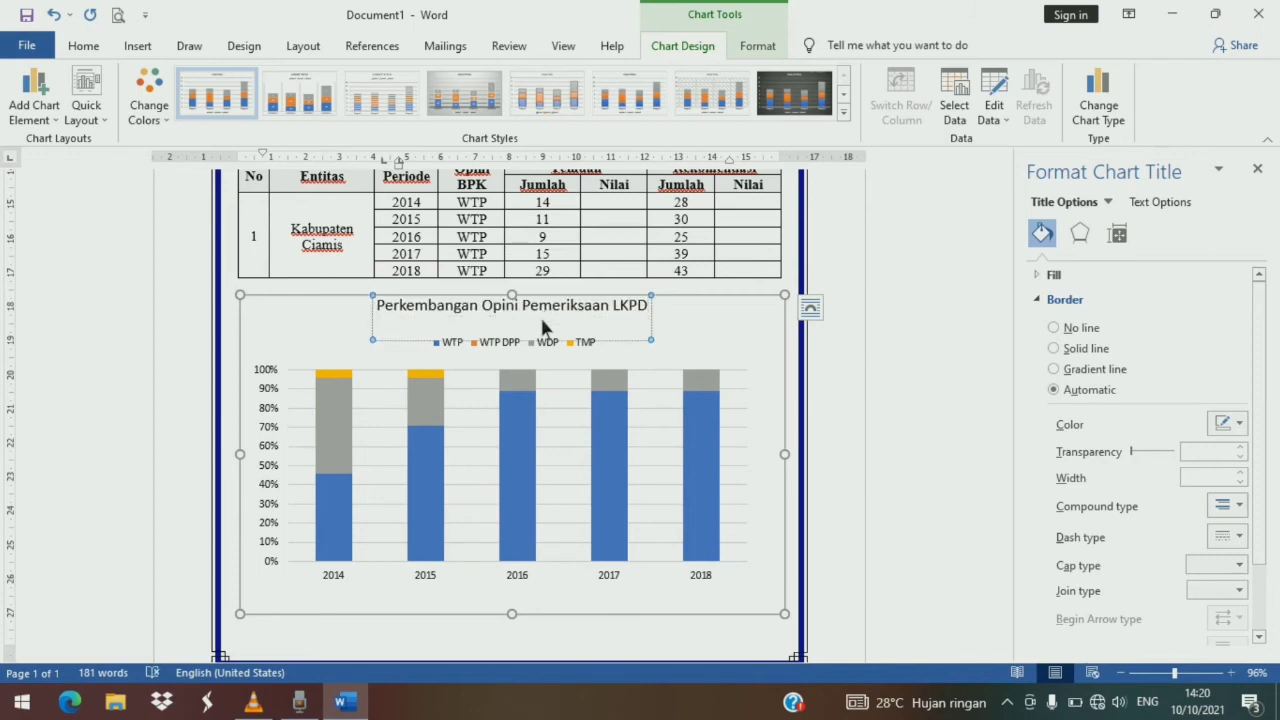
text( Jawa Barat TA 2014 - TA 2018)
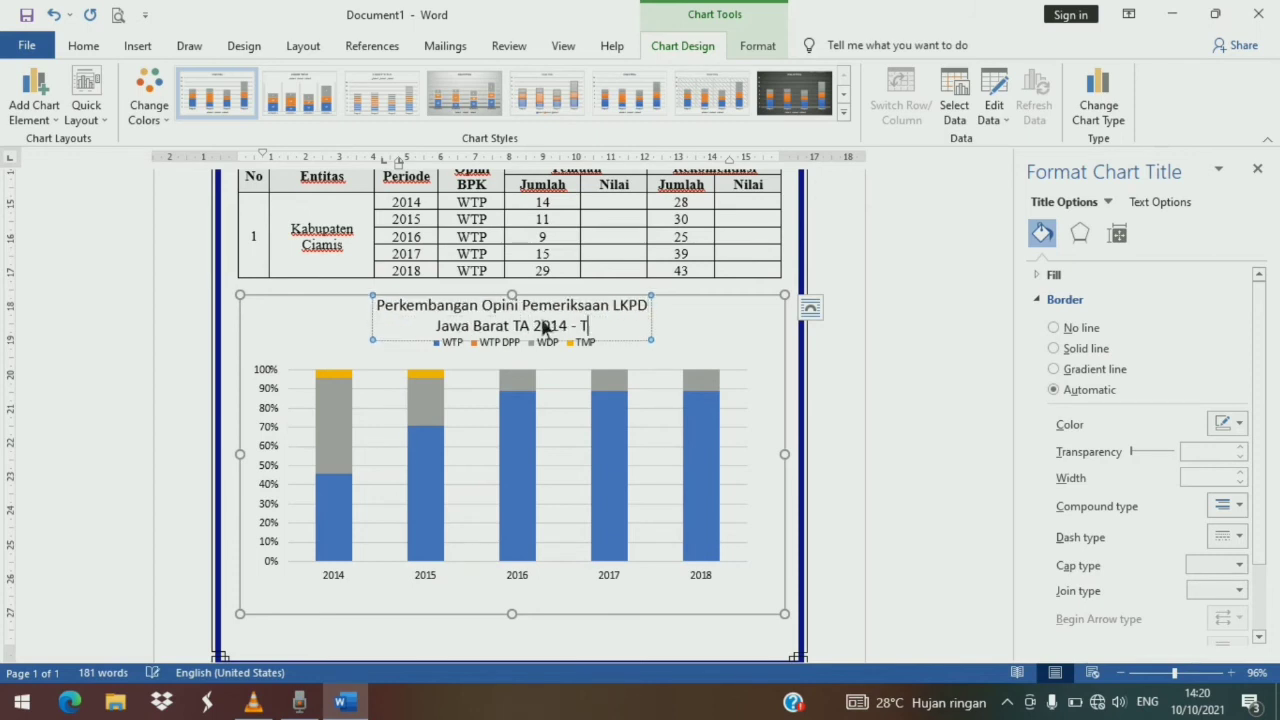
key(Escape)
- Set the chart title's font to Times New Roman and reduce its size to 12 pt
click(390, 318)
drag(390, 318, 631, 344)
click(100, 46)
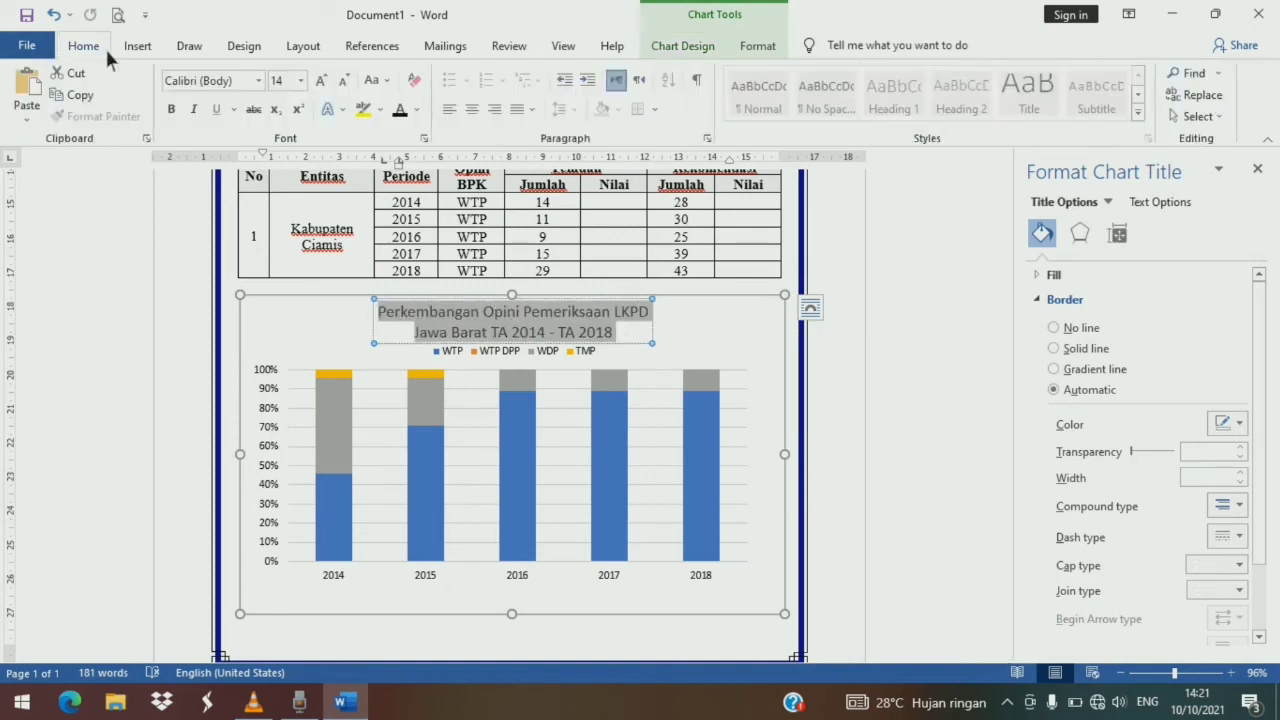
click(205, 80)
click(258, 80)
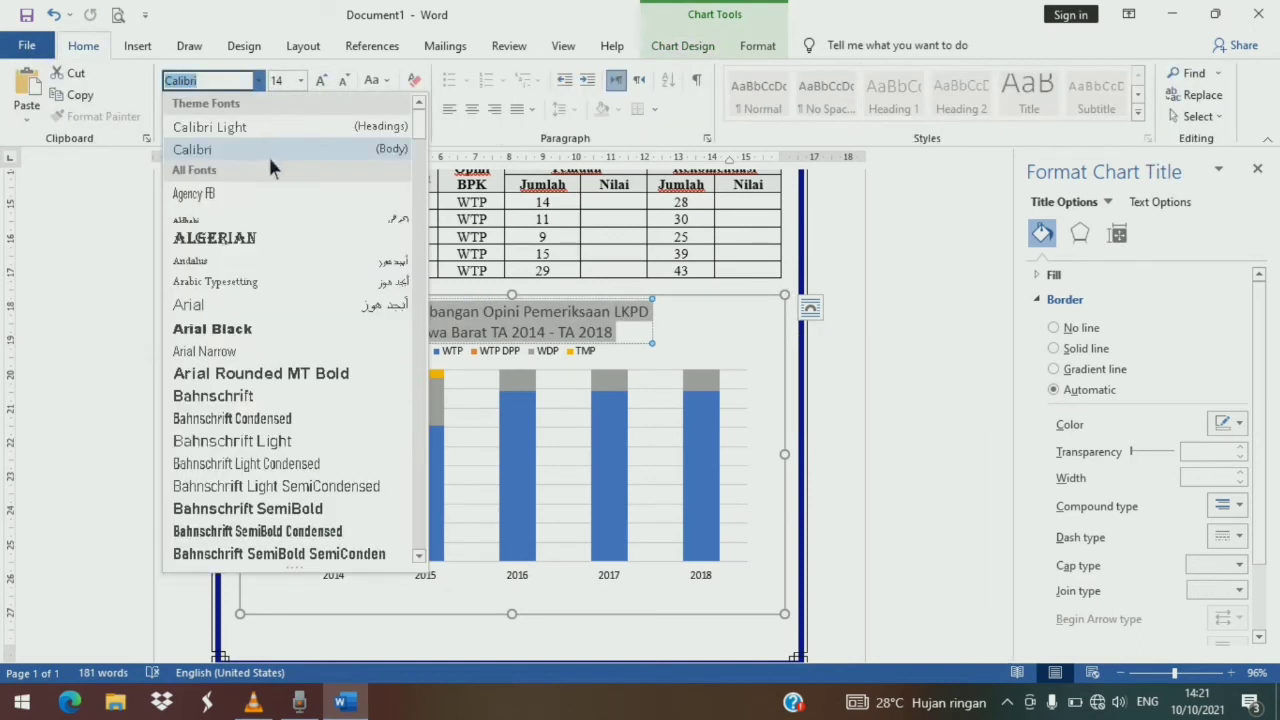
text(Times New Roma)
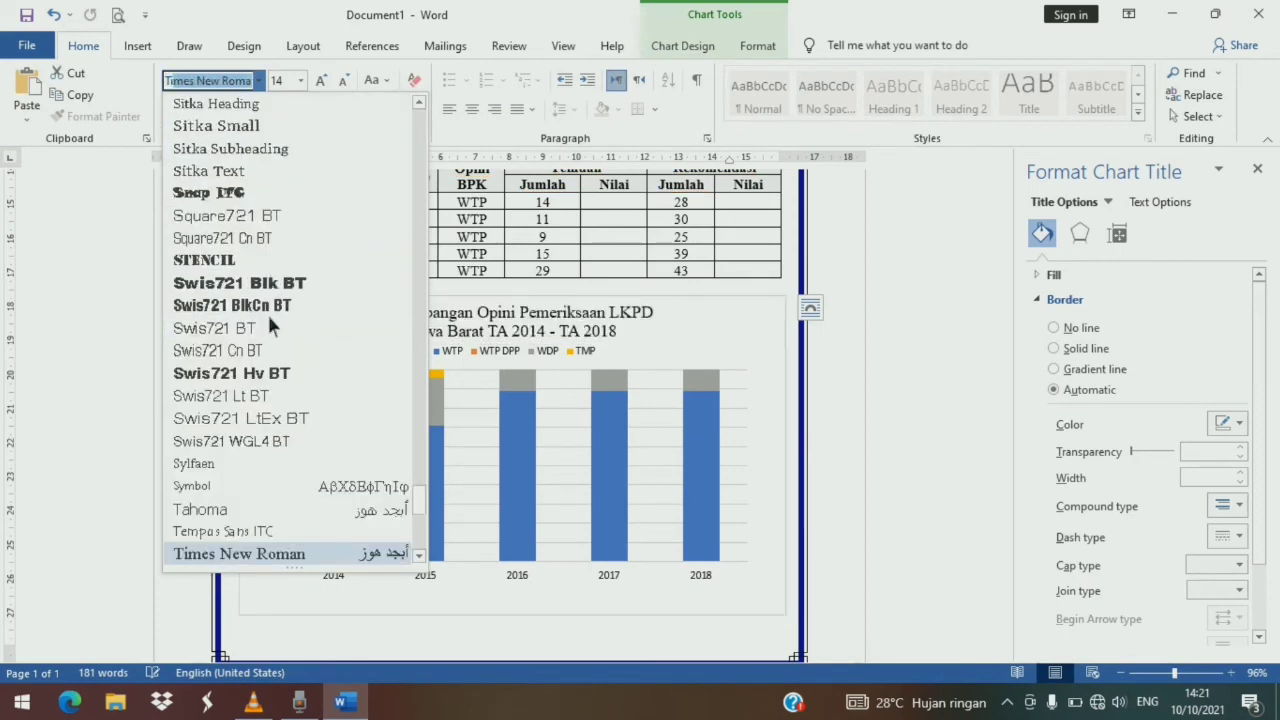
key(Return)
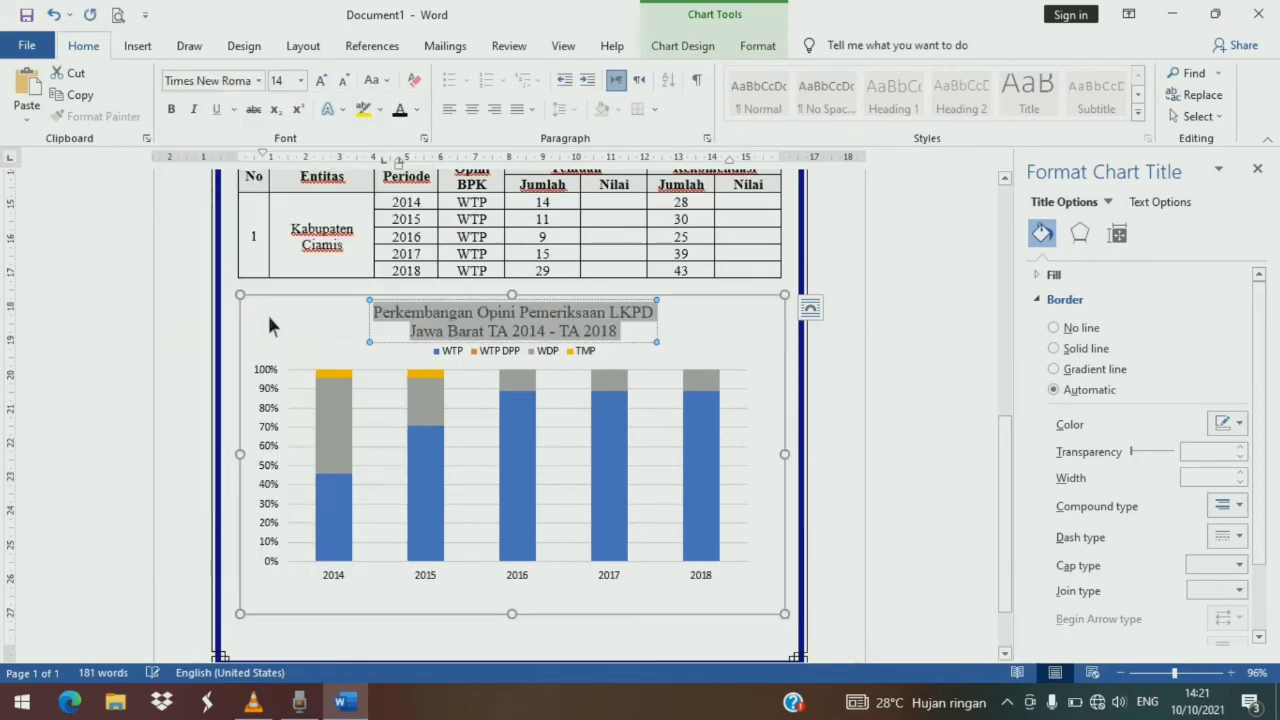
click(343, 80)
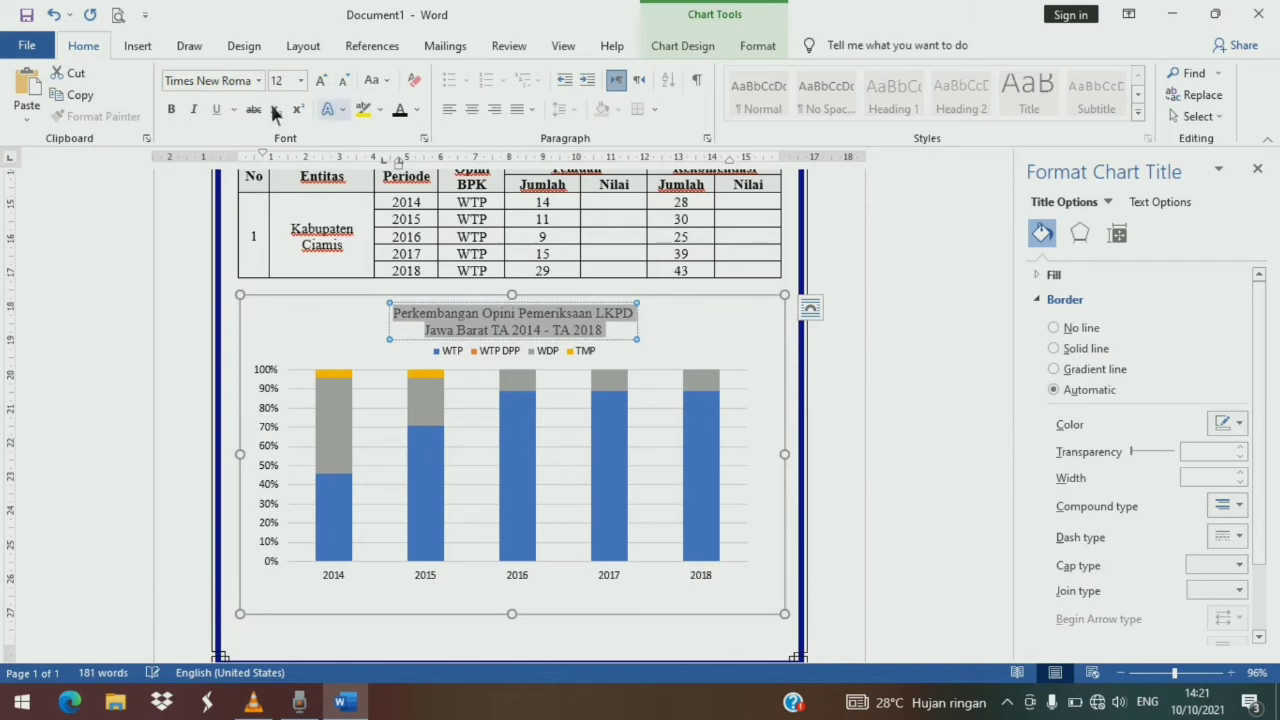
click(322, 301)
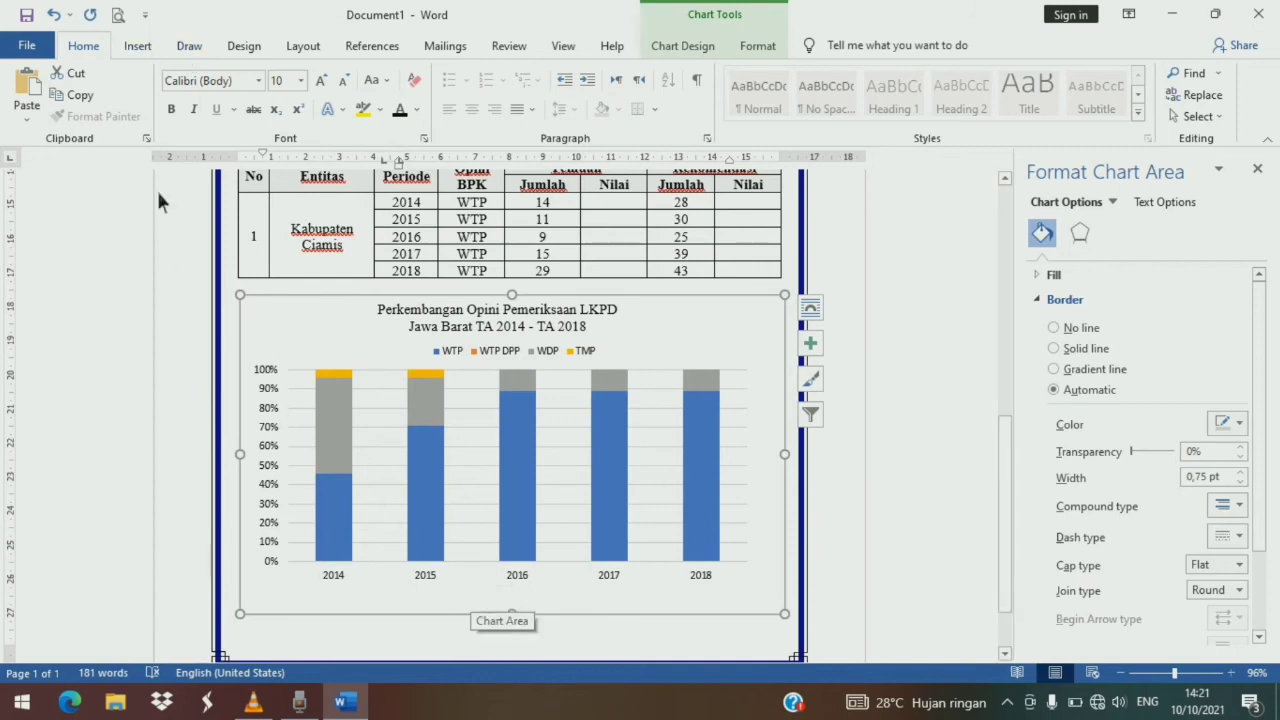
- Insert a text box below the chart's year axis and enter "Tahun" in it
click(138, 47)
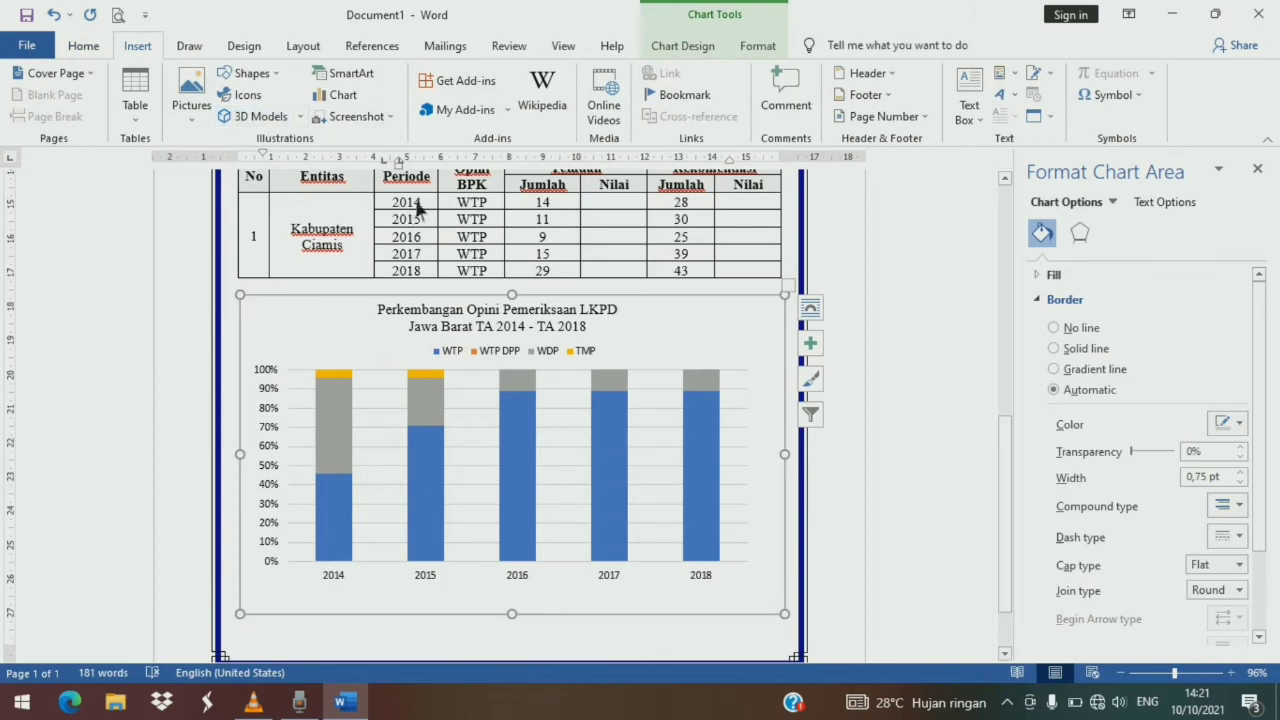
click(252, 74)
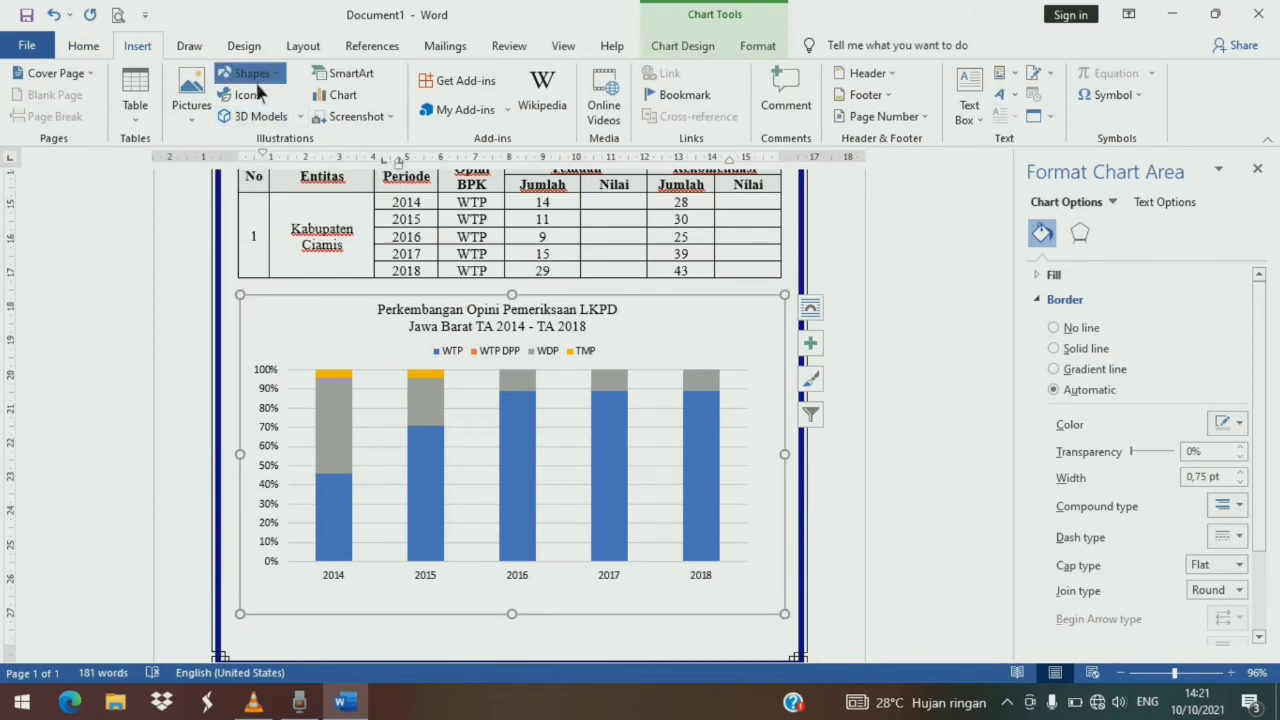
click(227, 116)
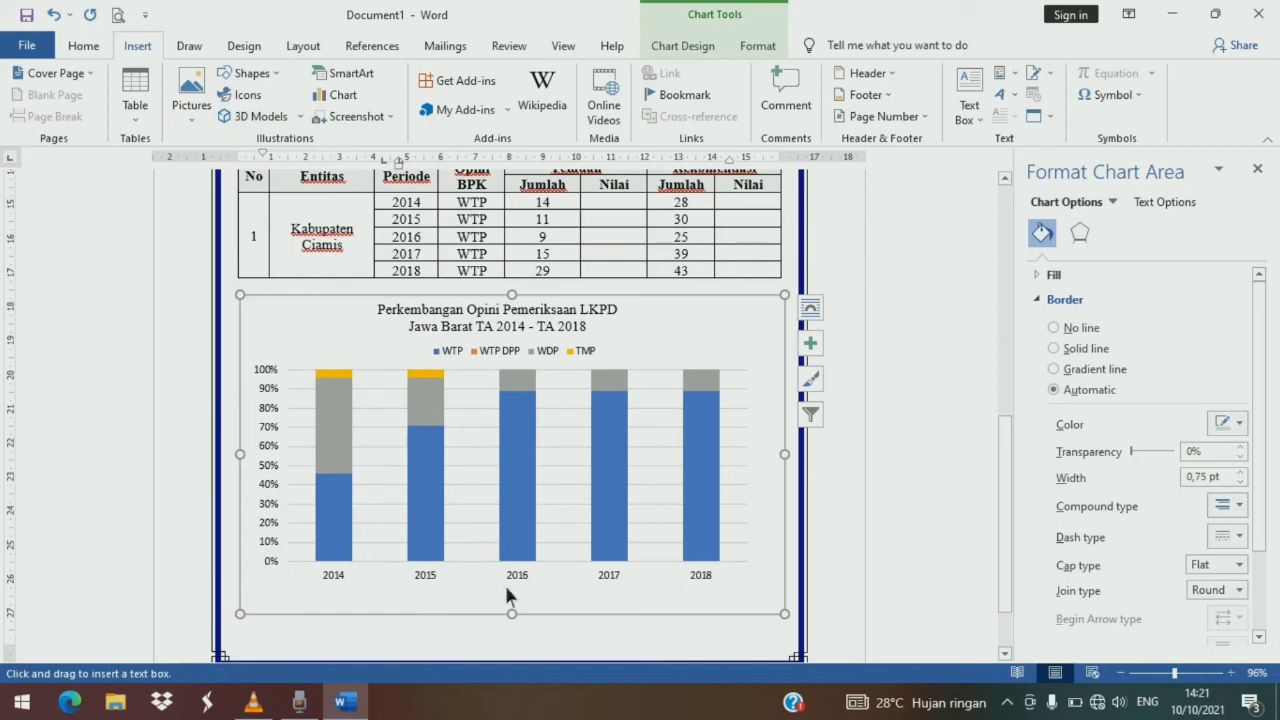
mouse_move(495, 588)
mouse_down()
mouse_move(582, 604)
mouse_move(561, 612)
mouse_up()
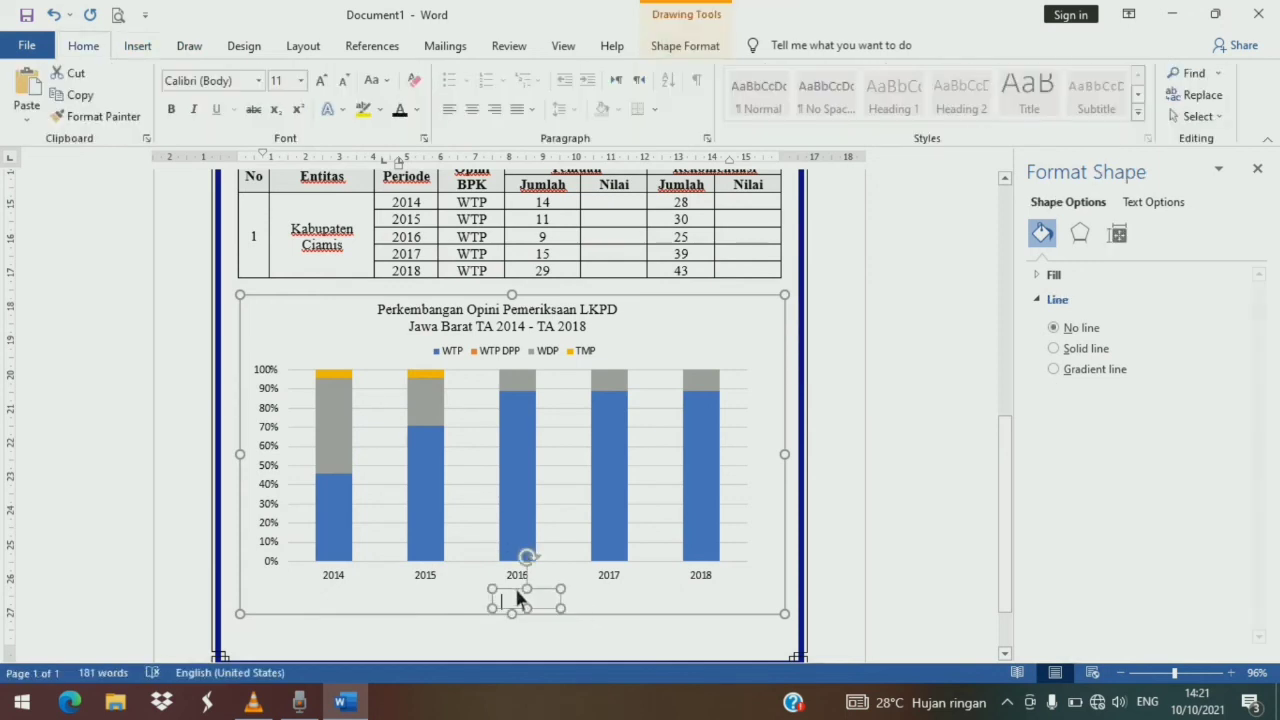
click(511, 586)
text(Y)
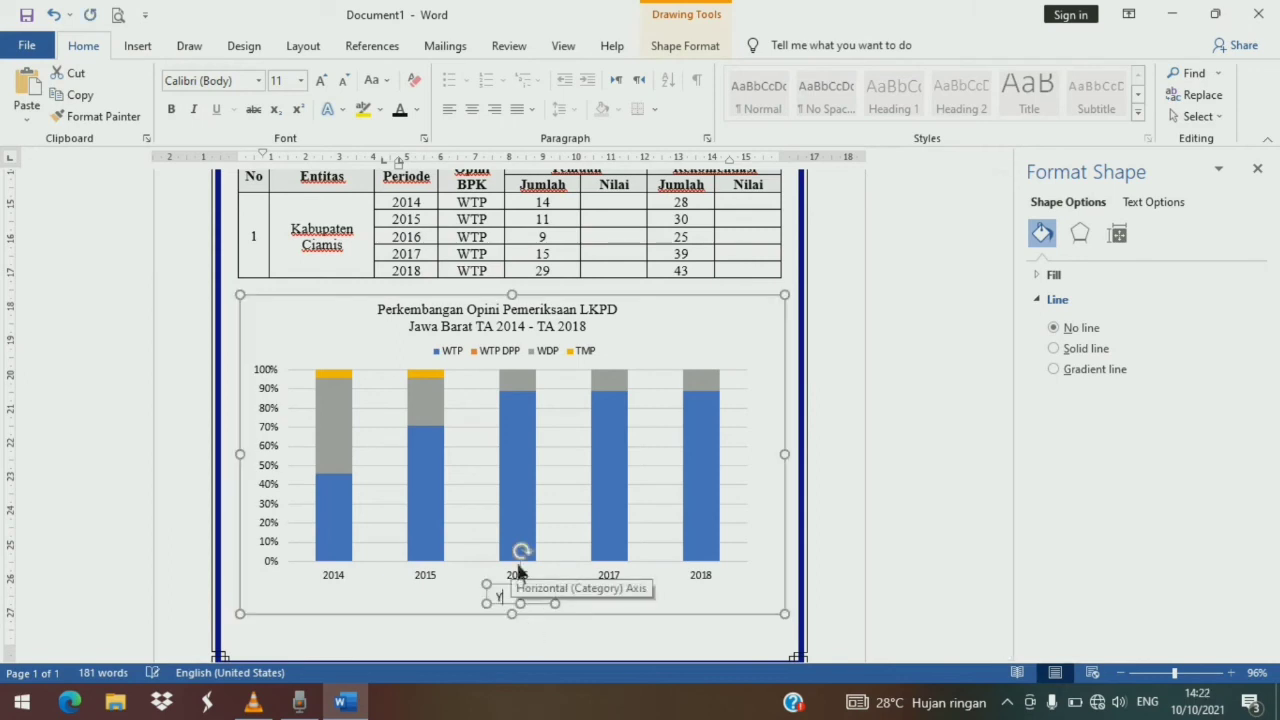
key(BackSpace)
text(Tahun)
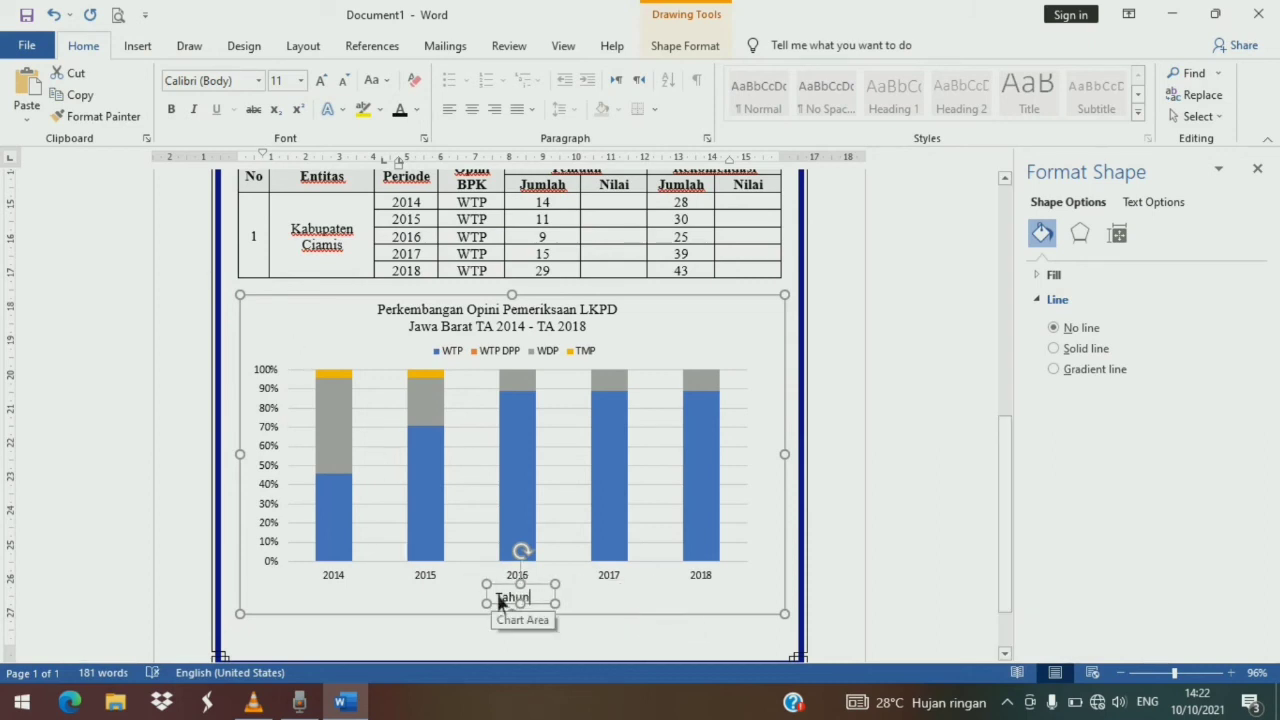
- Center and bold the "Tahun" axis label text
key(ctrl+a)
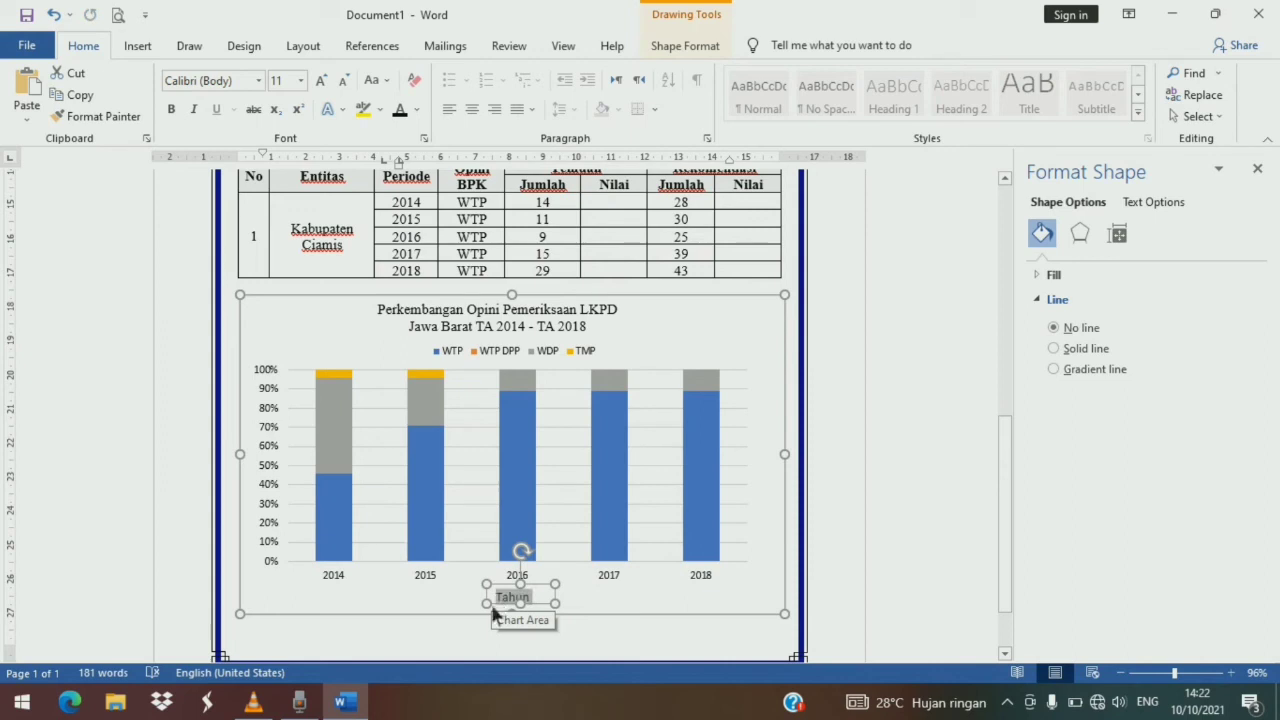
key(ctrl+e)
click(520, 605)
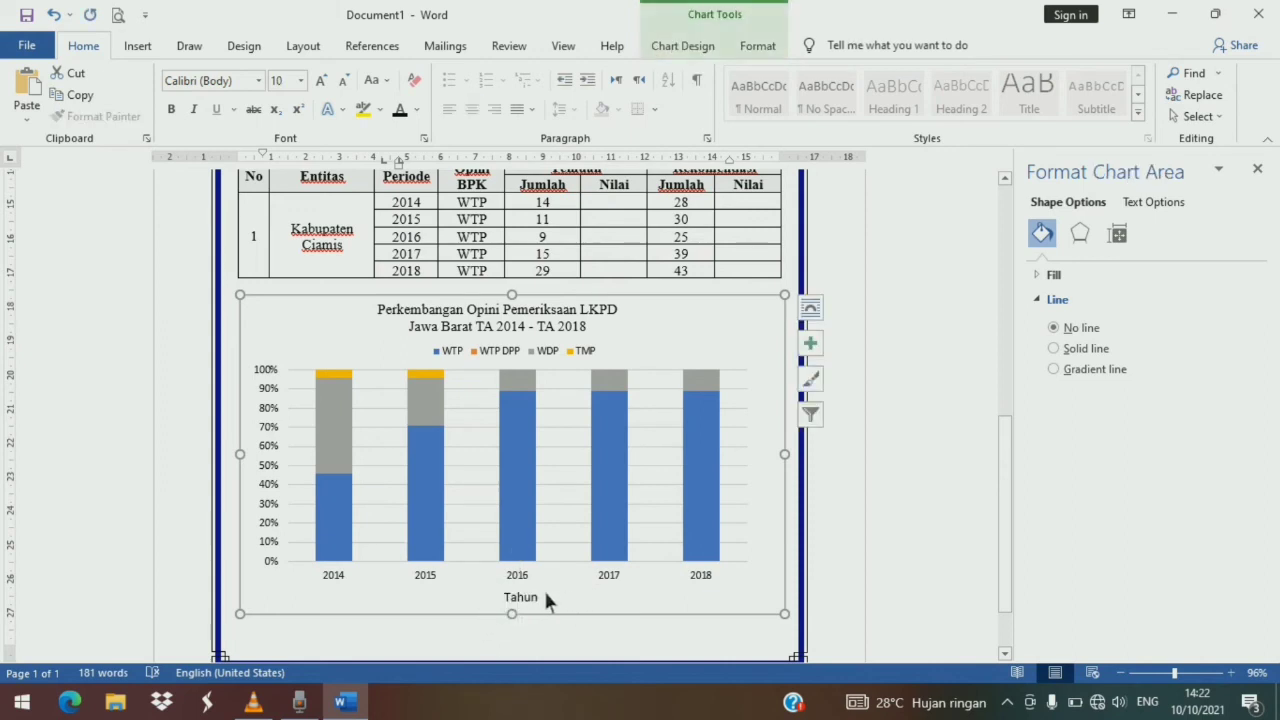
double_click(519, 600)
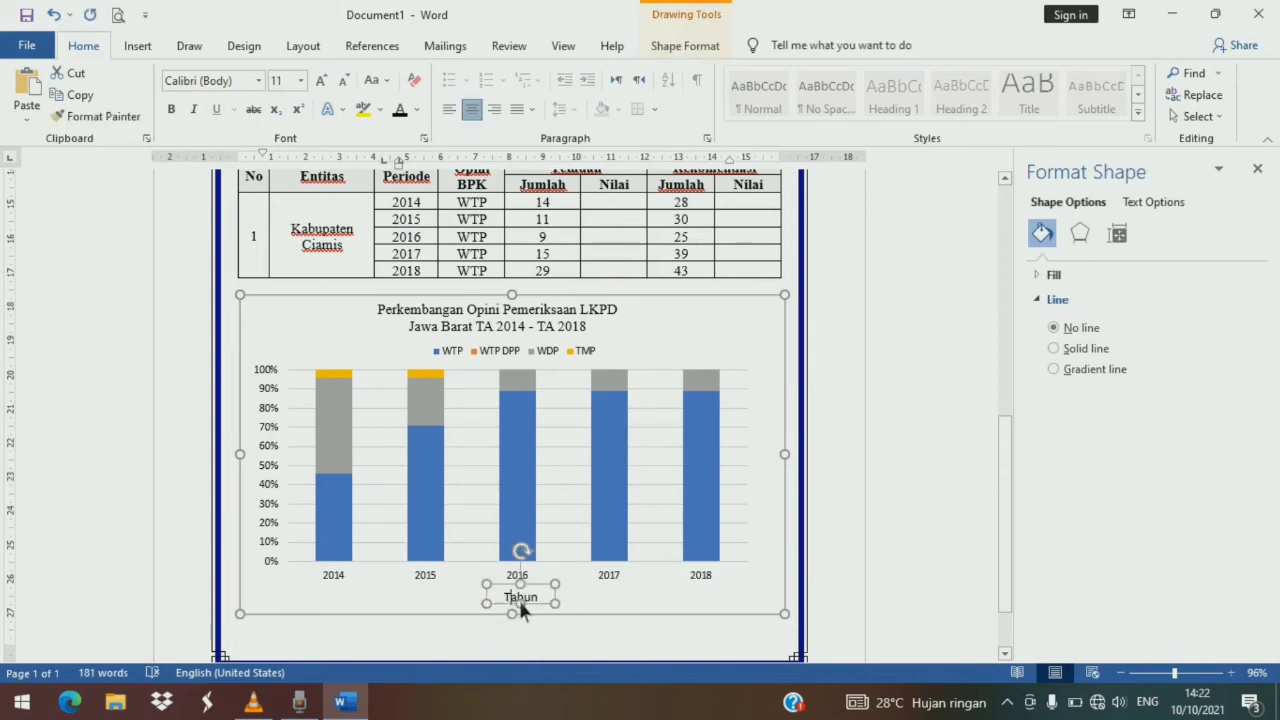
key(ctrl+b)
click(549, 583)
click(538, 596)
click(540, 594)
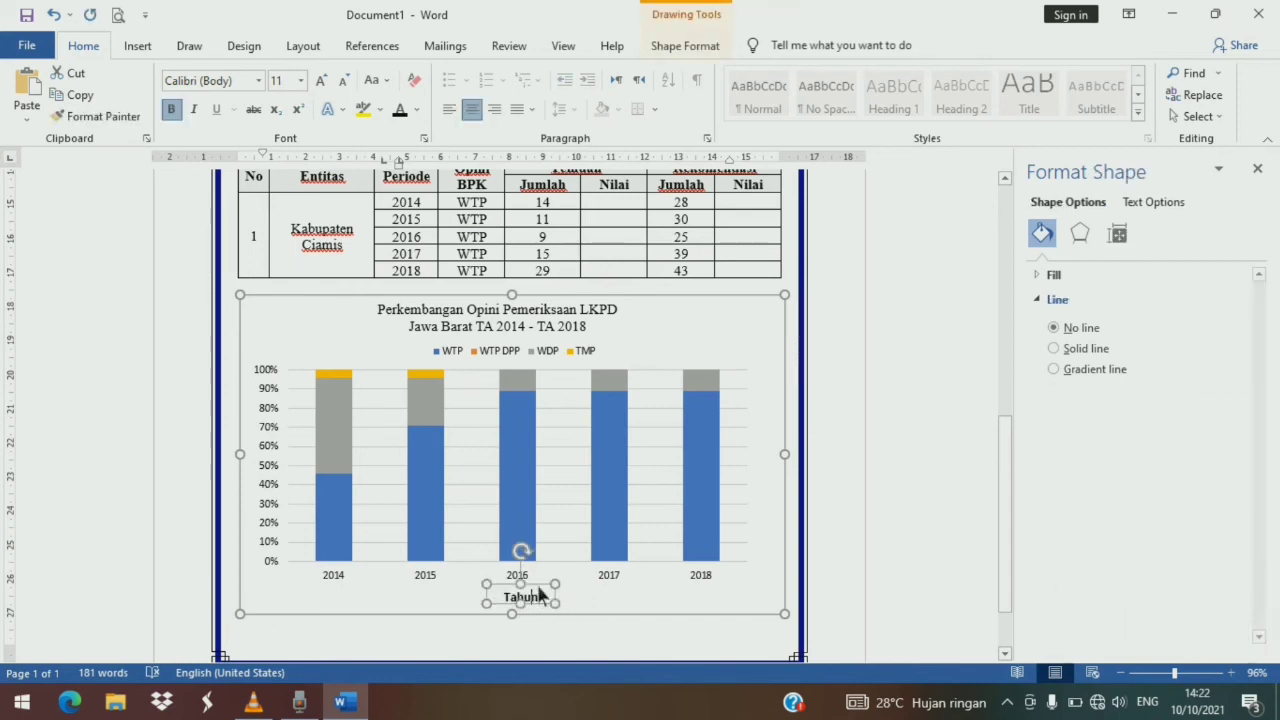
drag(538, 587, 535, 586)
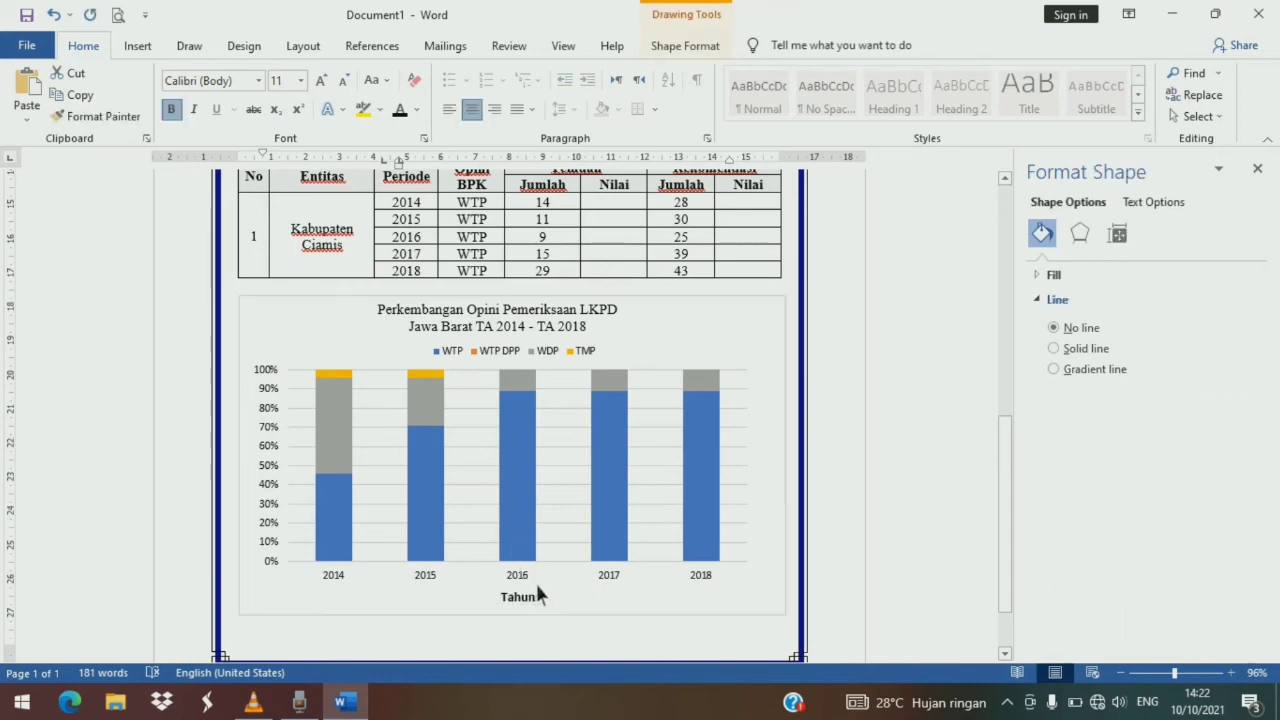
- Add data labels at the inside base of the chart's stacked columns
click(578, 587)
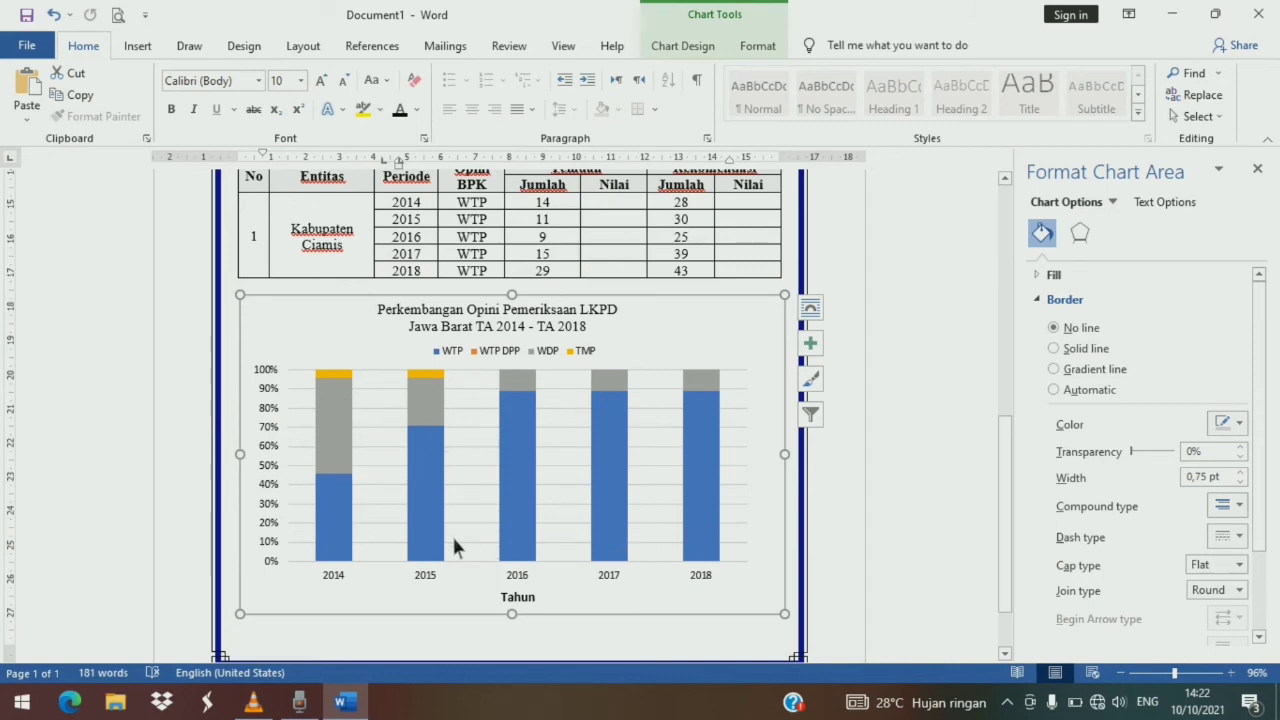
click(345, 458)
click(390, 481)
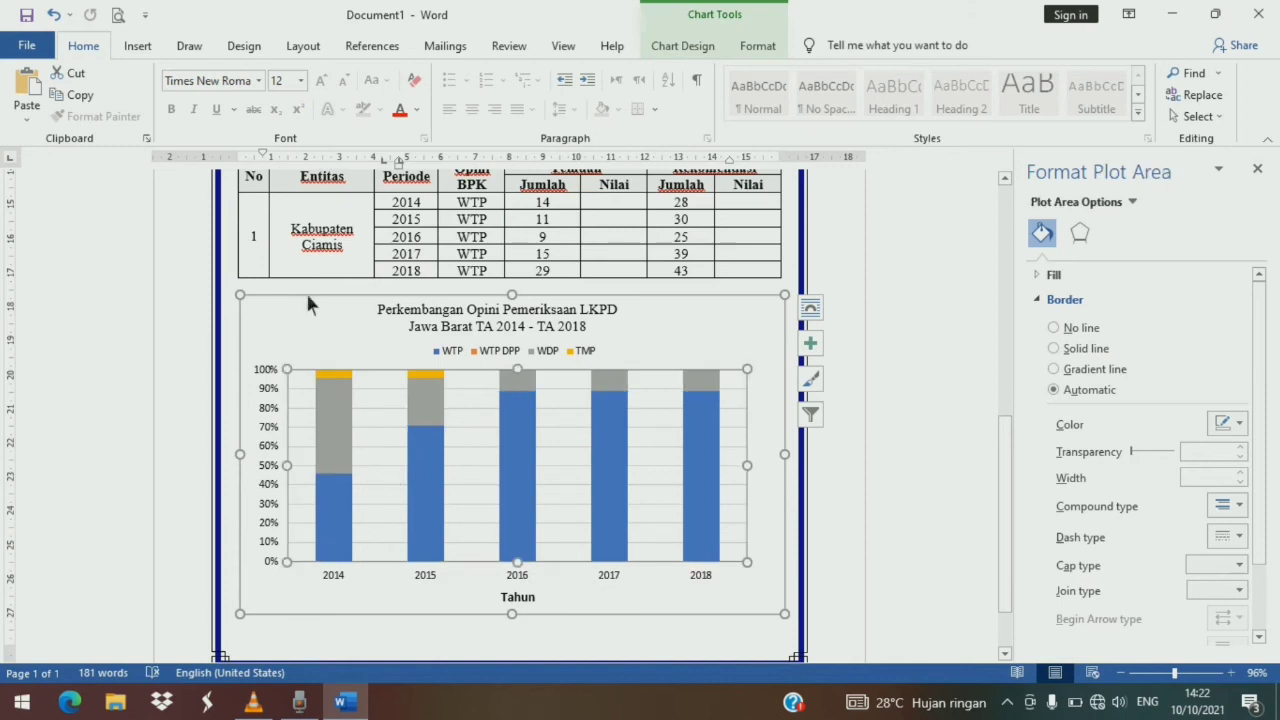
click(680, 45)
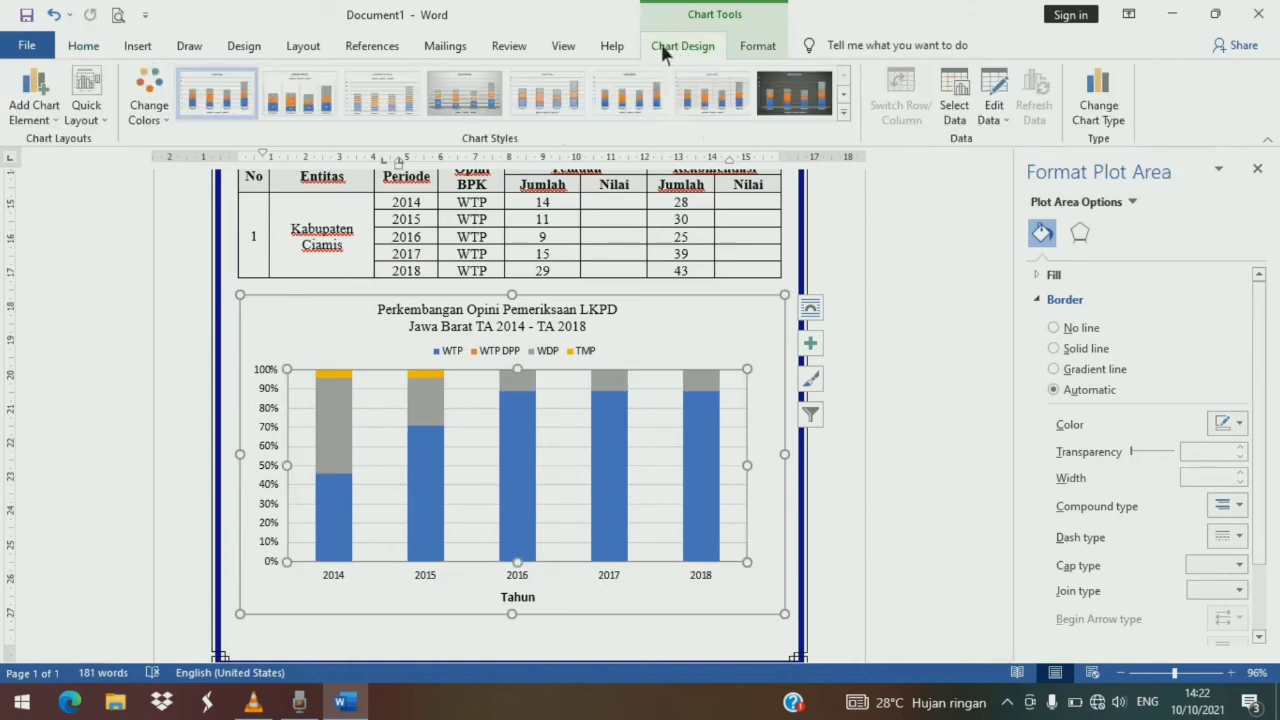
click(34, 100)
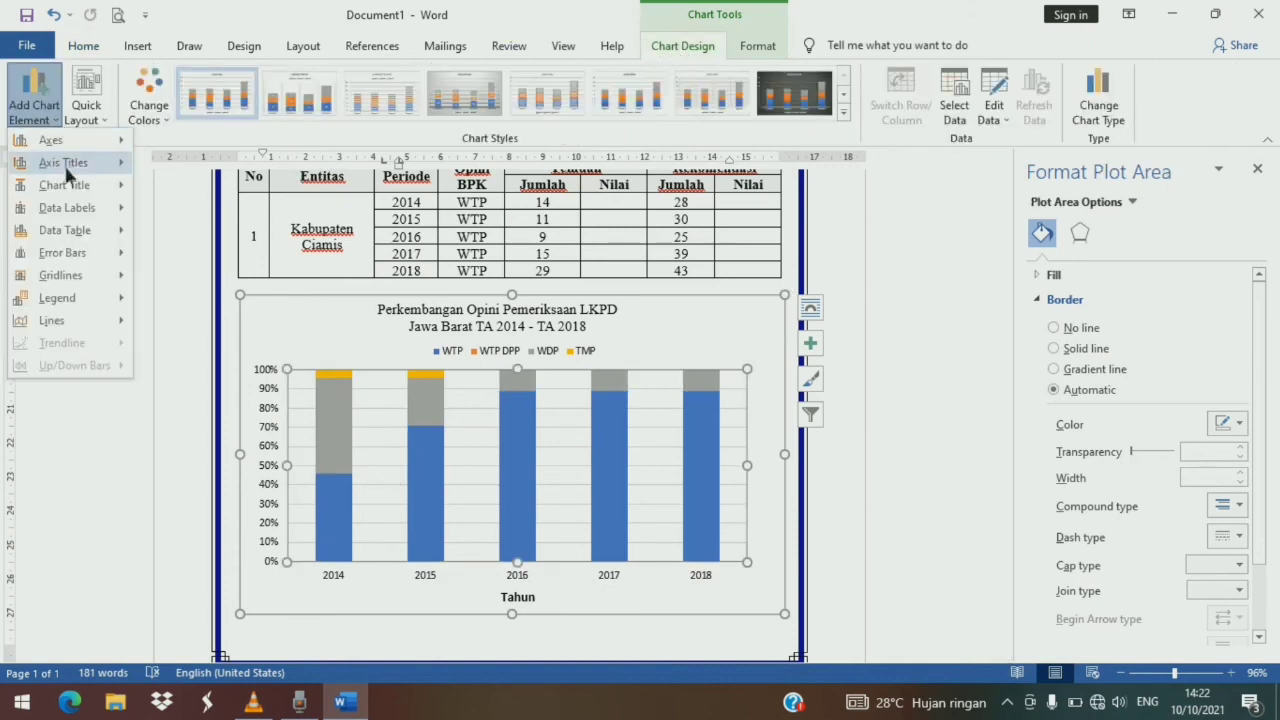
mouse_move(83, 213)
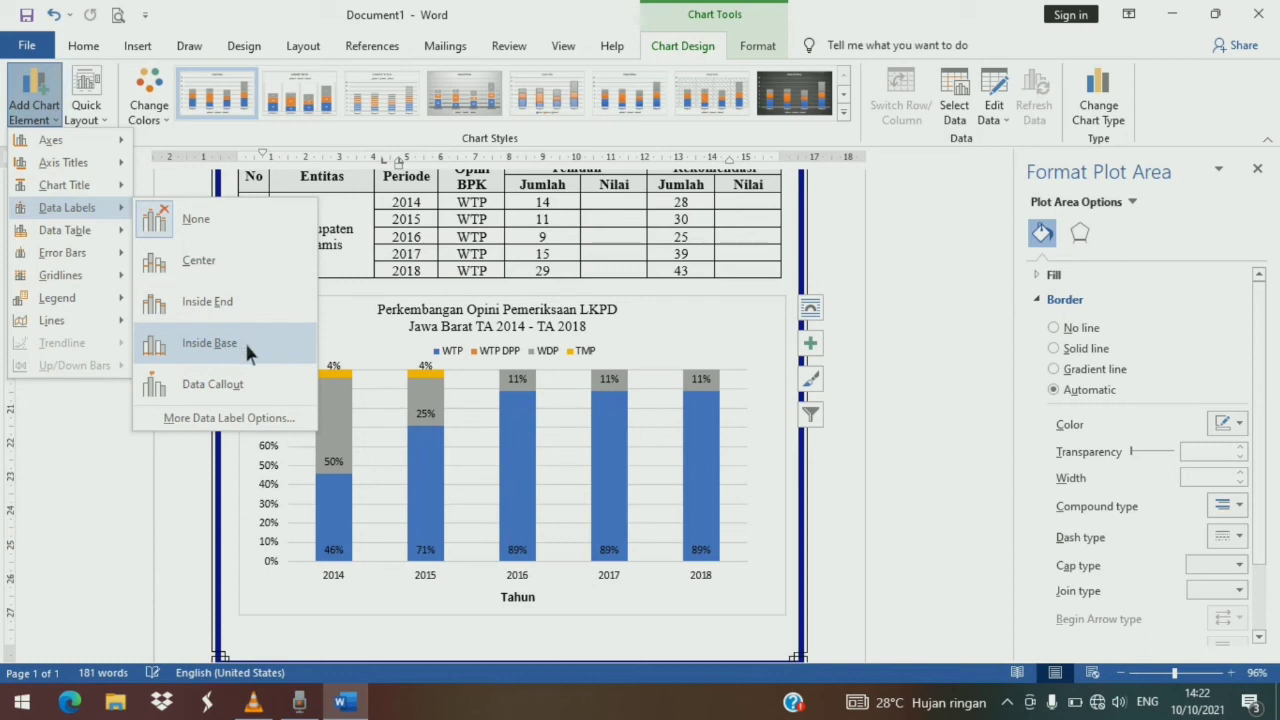
click(246, 345)
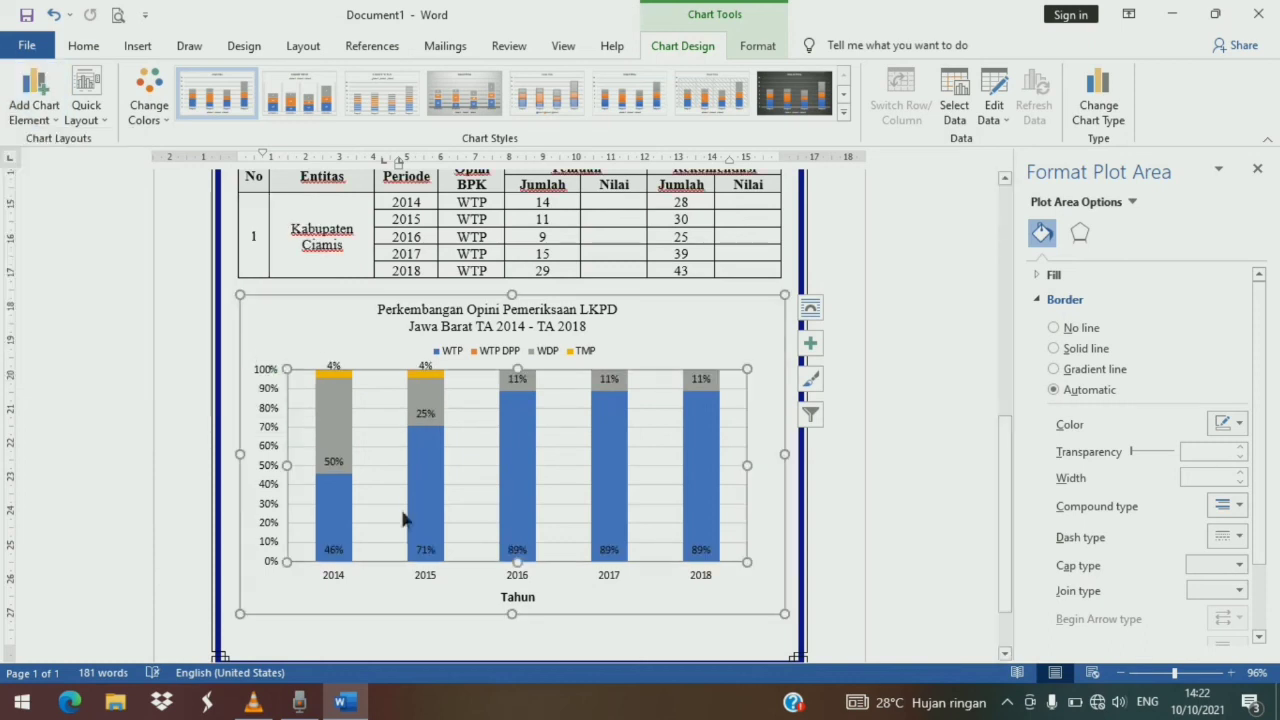
- Set the chart's major gridlines to a solid black outline
click(548, 583)
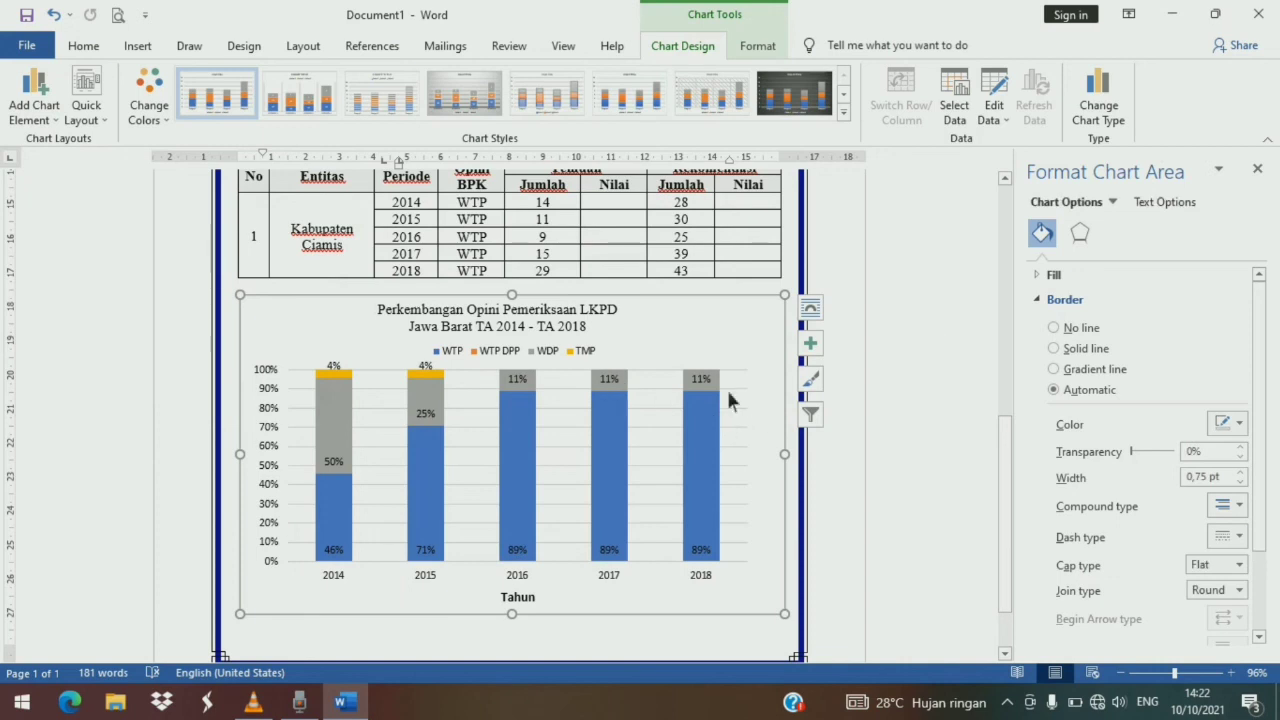
click(750, 423)
click(749, 428)
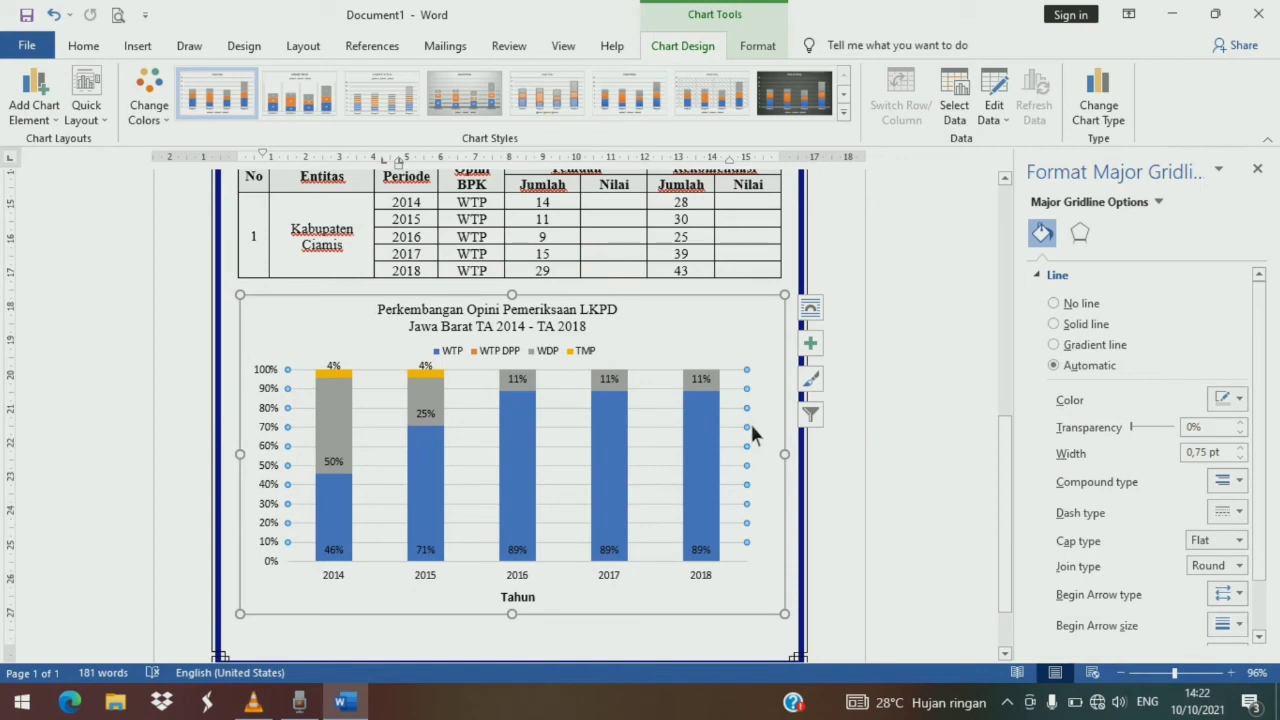
right_click(750, 421)
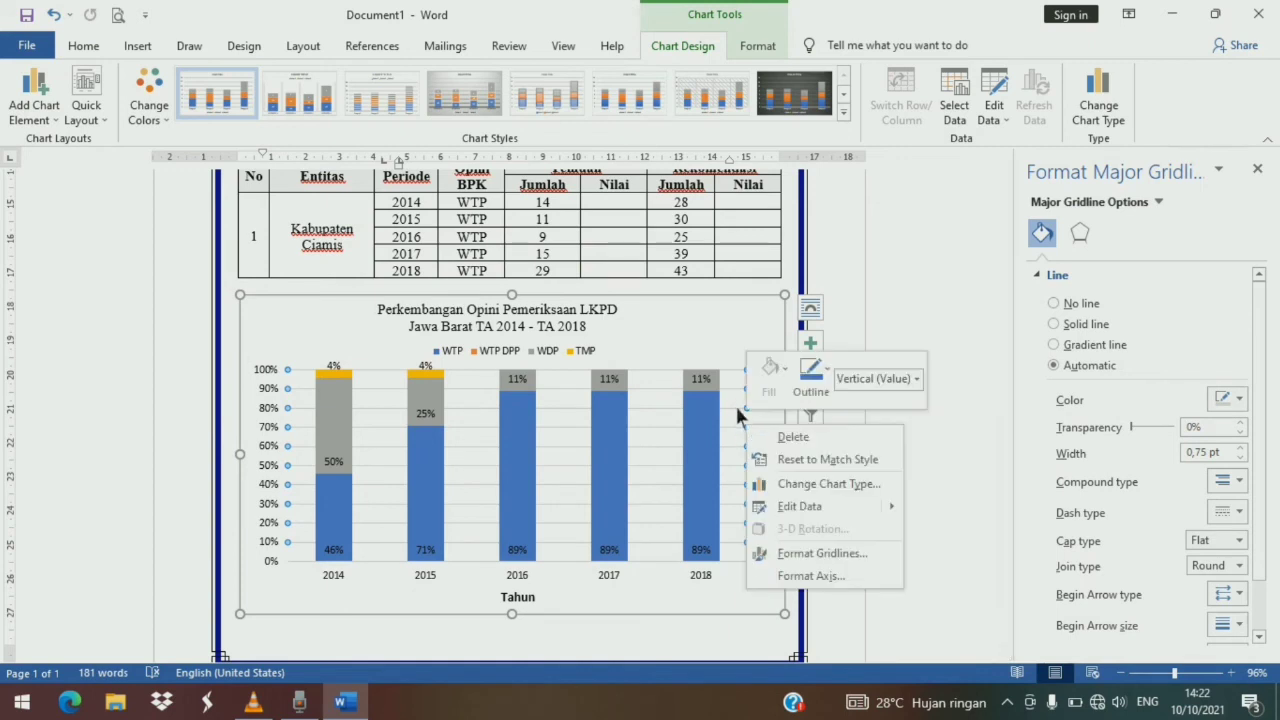
key(Escape)
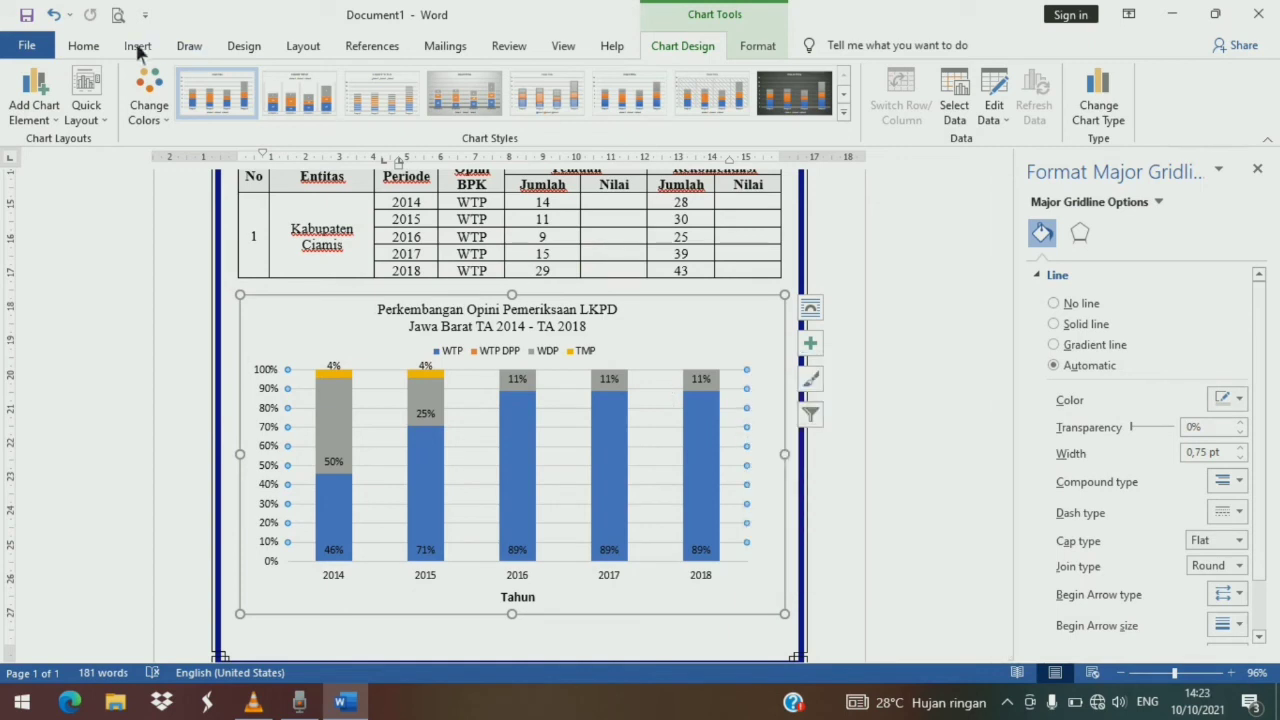
right_click(741, 409)
click(814, 360)
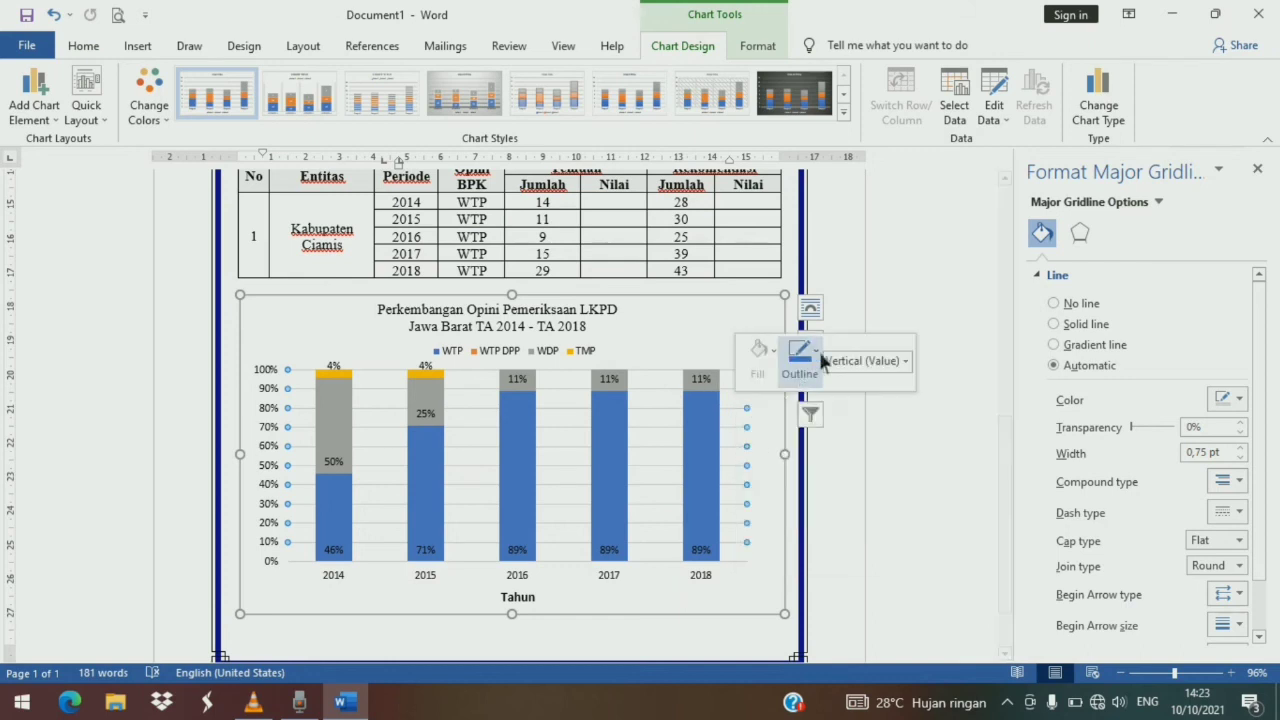
click(810, 421)
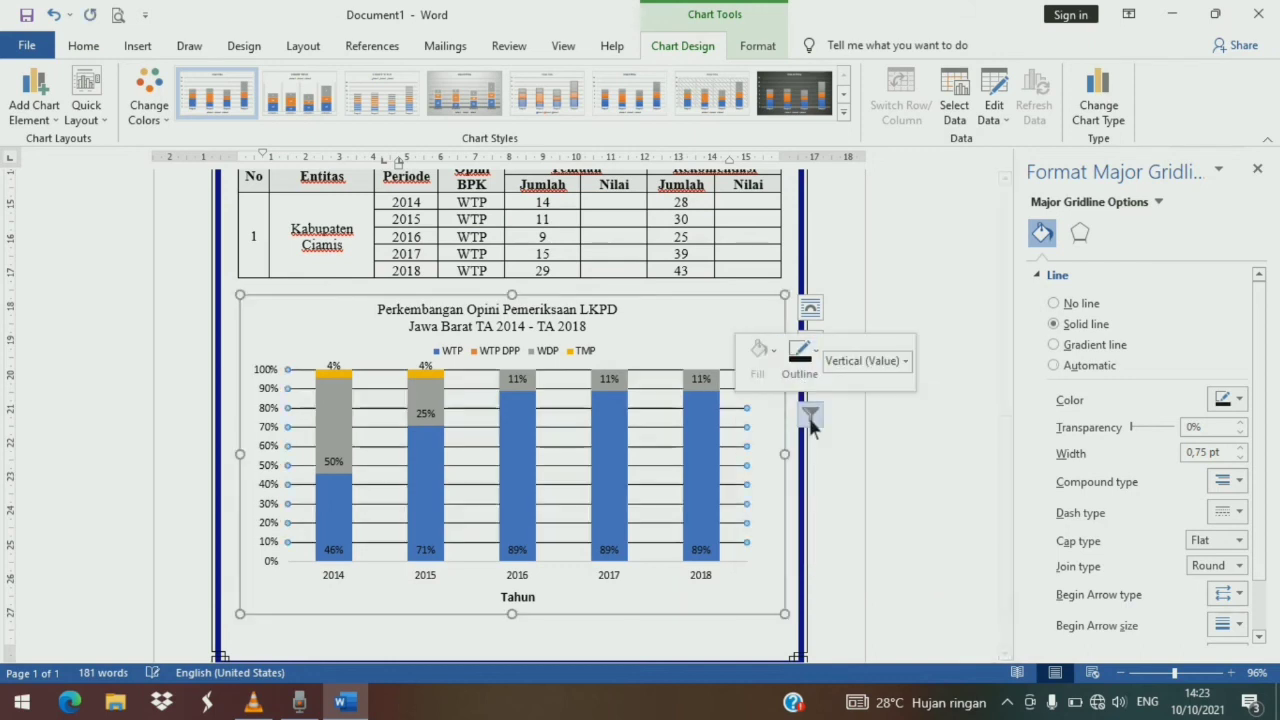
- Remove the outline from the horizontal category axis
click(784, 457)
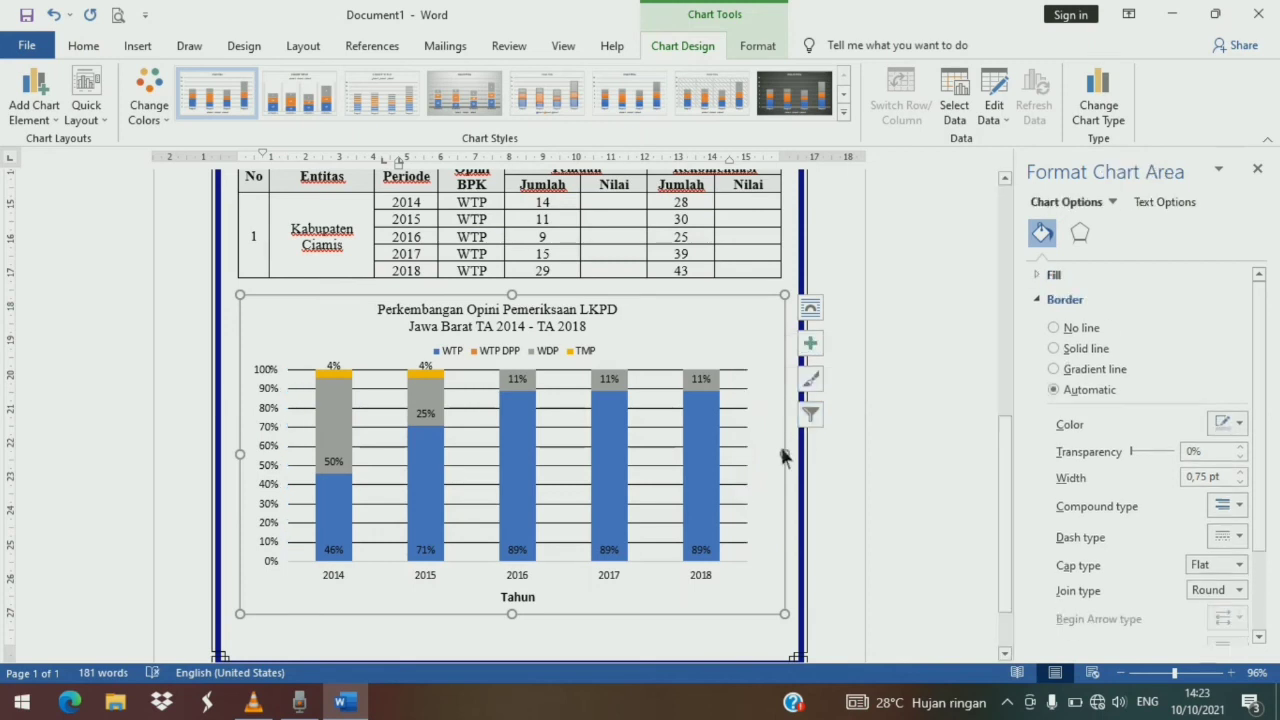
click(590, 567)
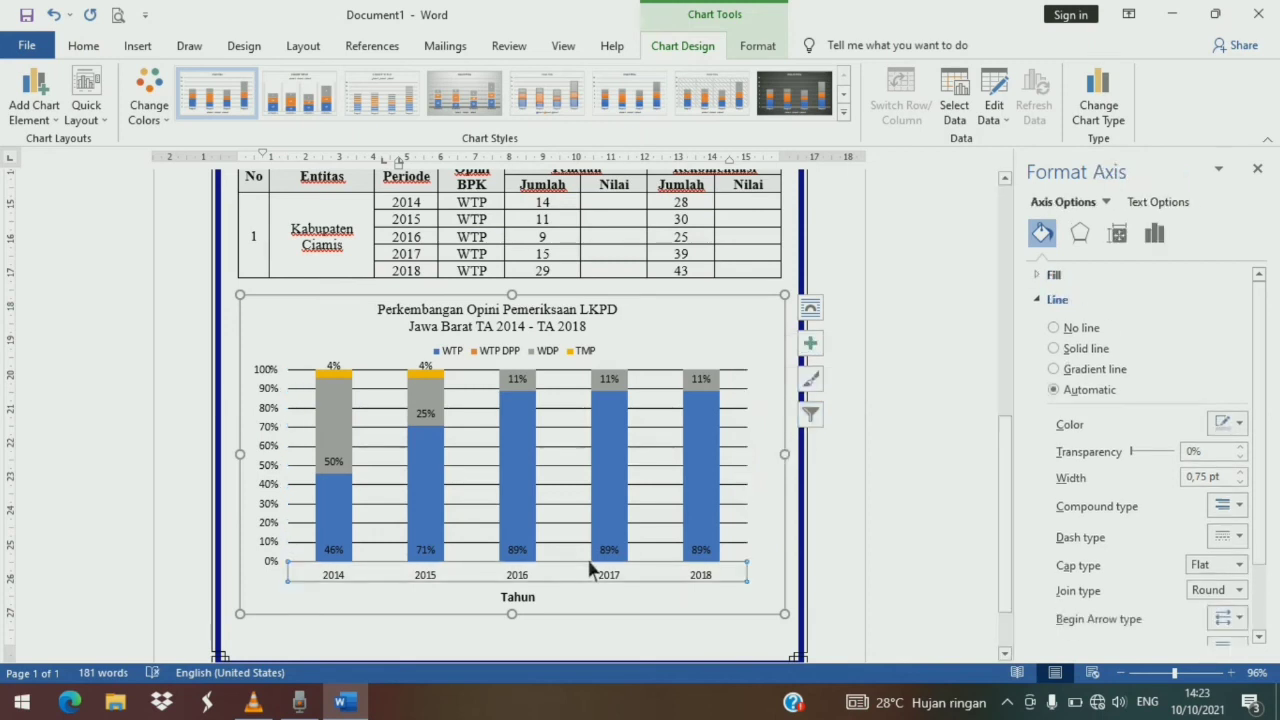
right_click(589, 562)
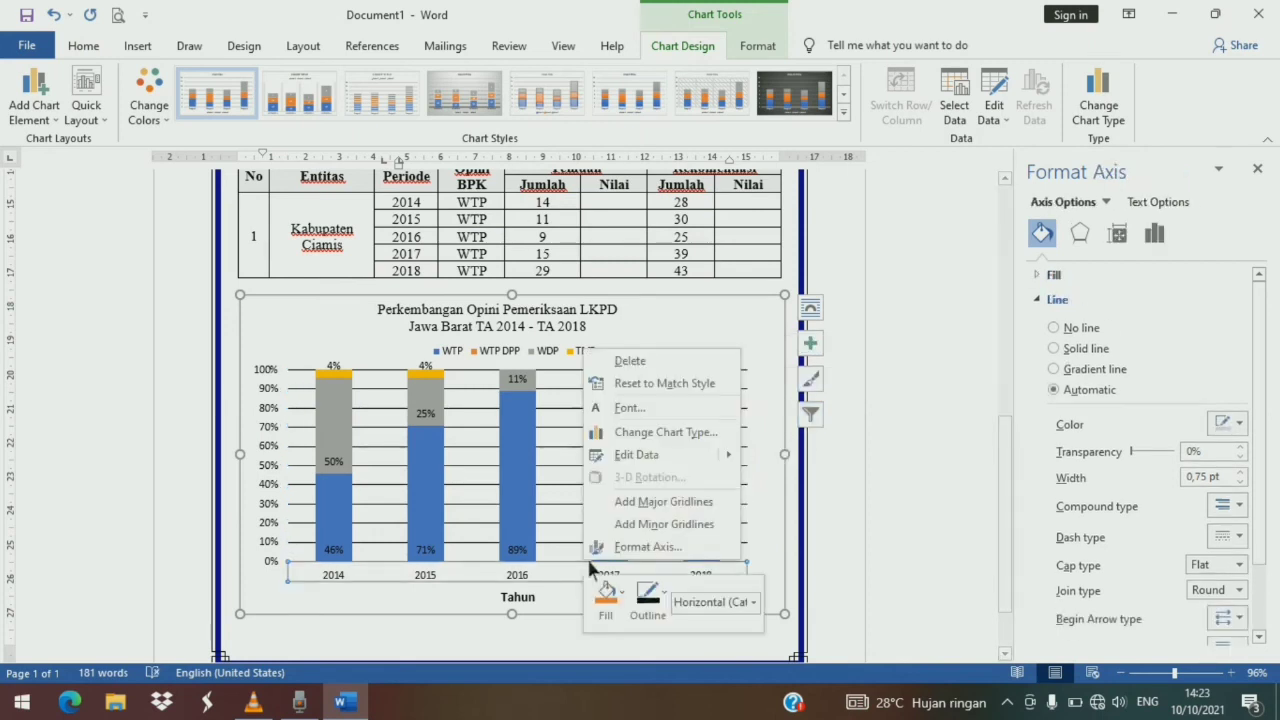
click(670, 596)
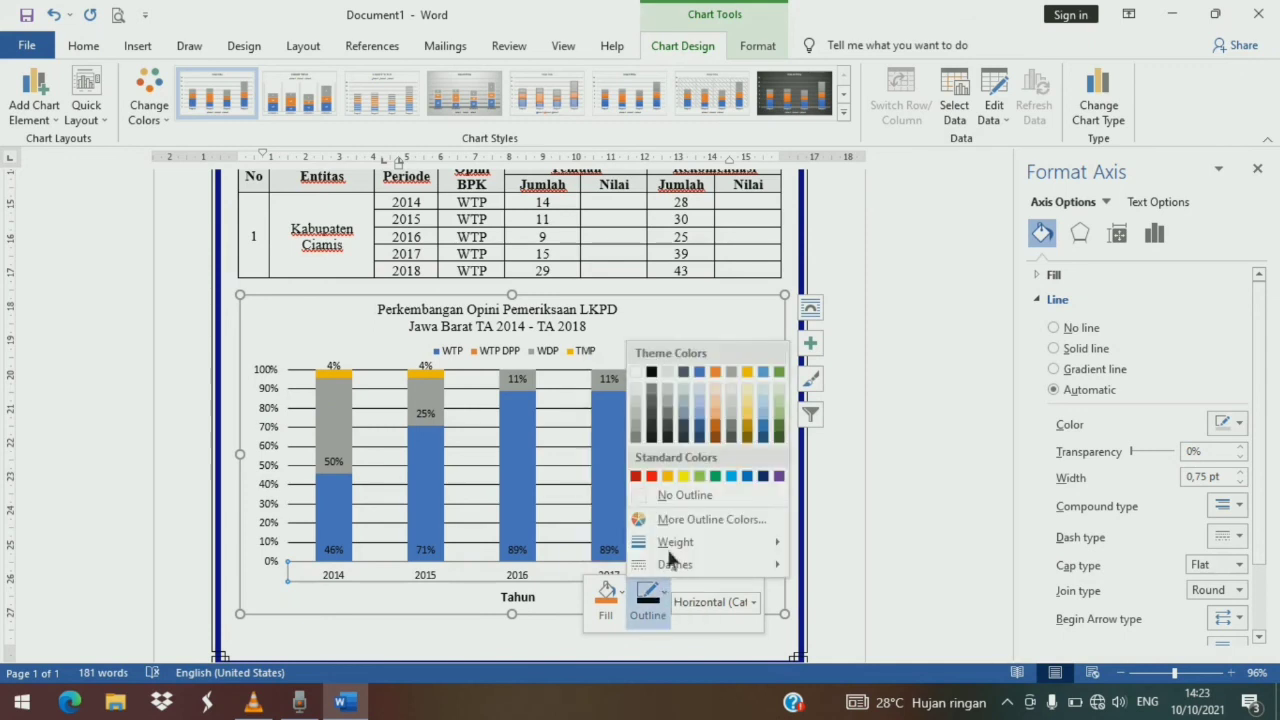
click(665, 496)
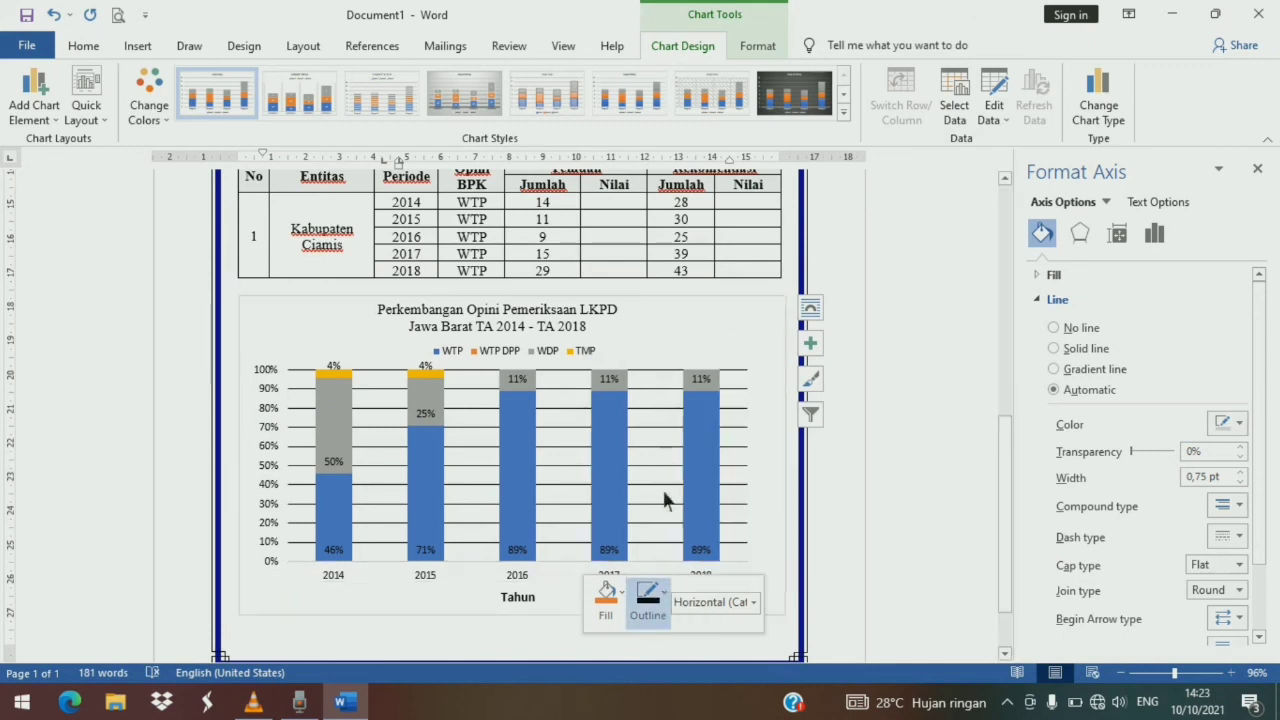
- Draw a black vertical line along the value axis from 100% down to 0%, about 5.69 cm tall
click(372, 571)
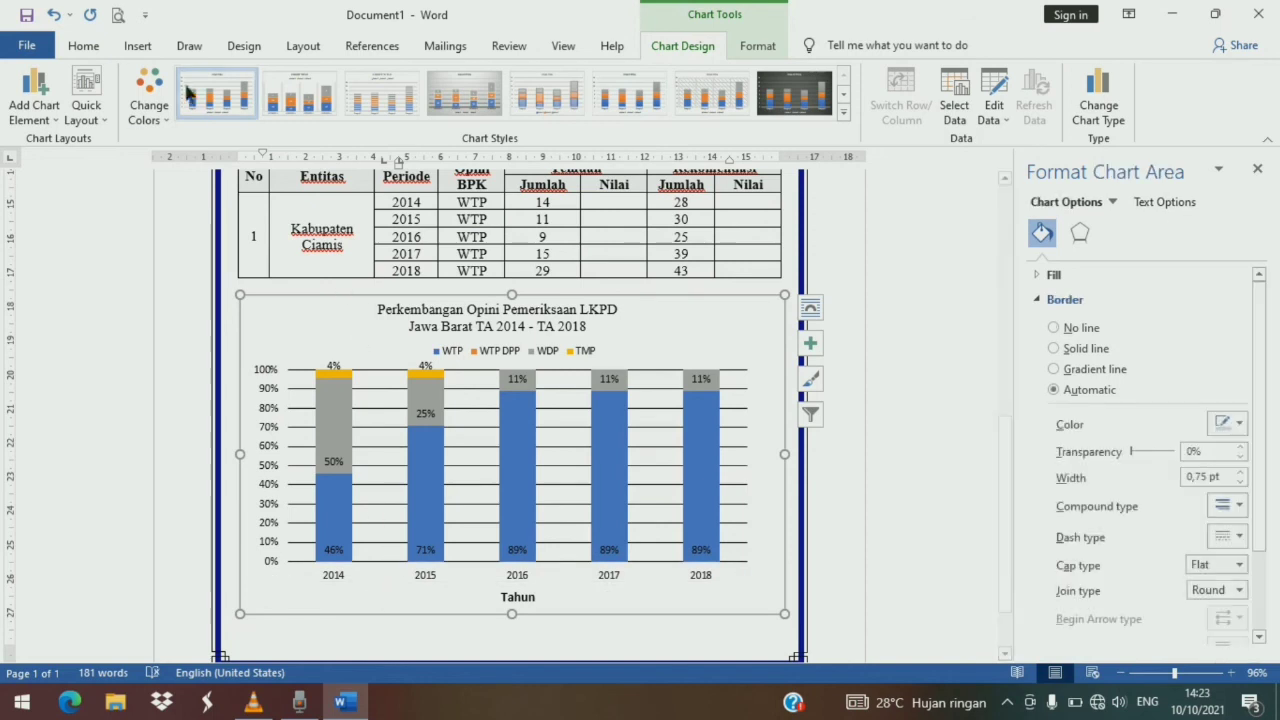
click(85, 46)
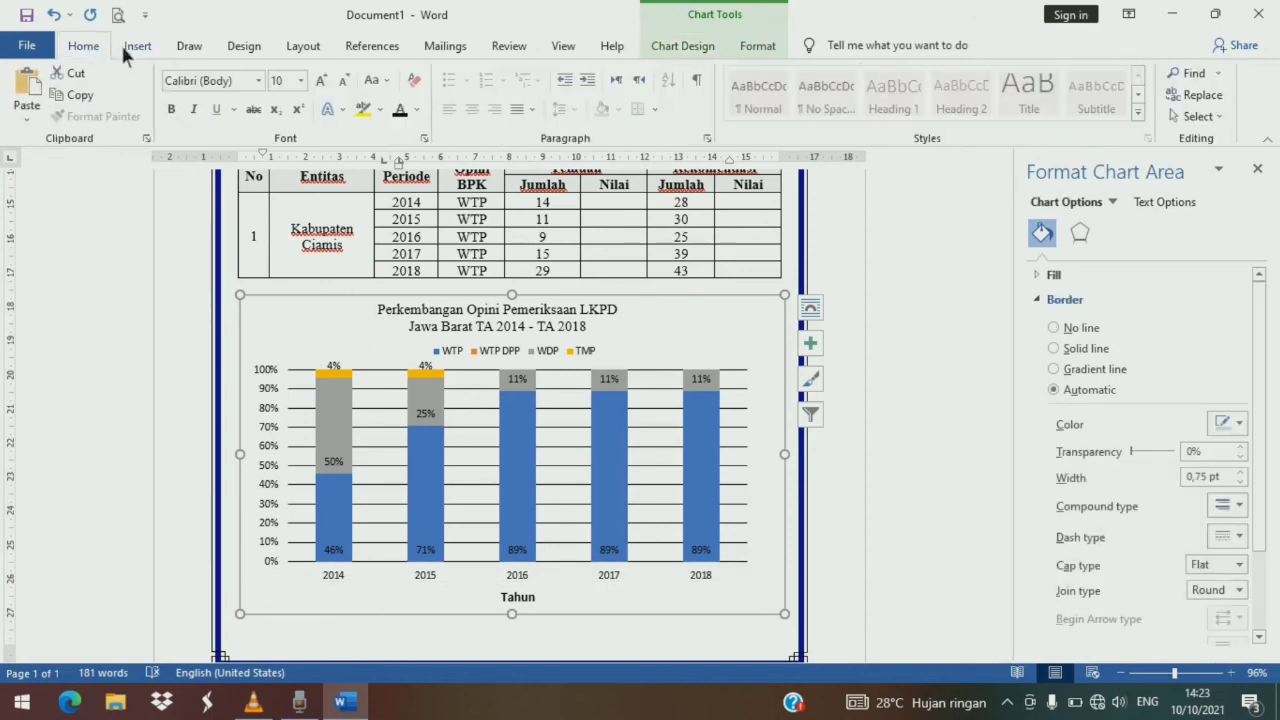
click(154, 40)
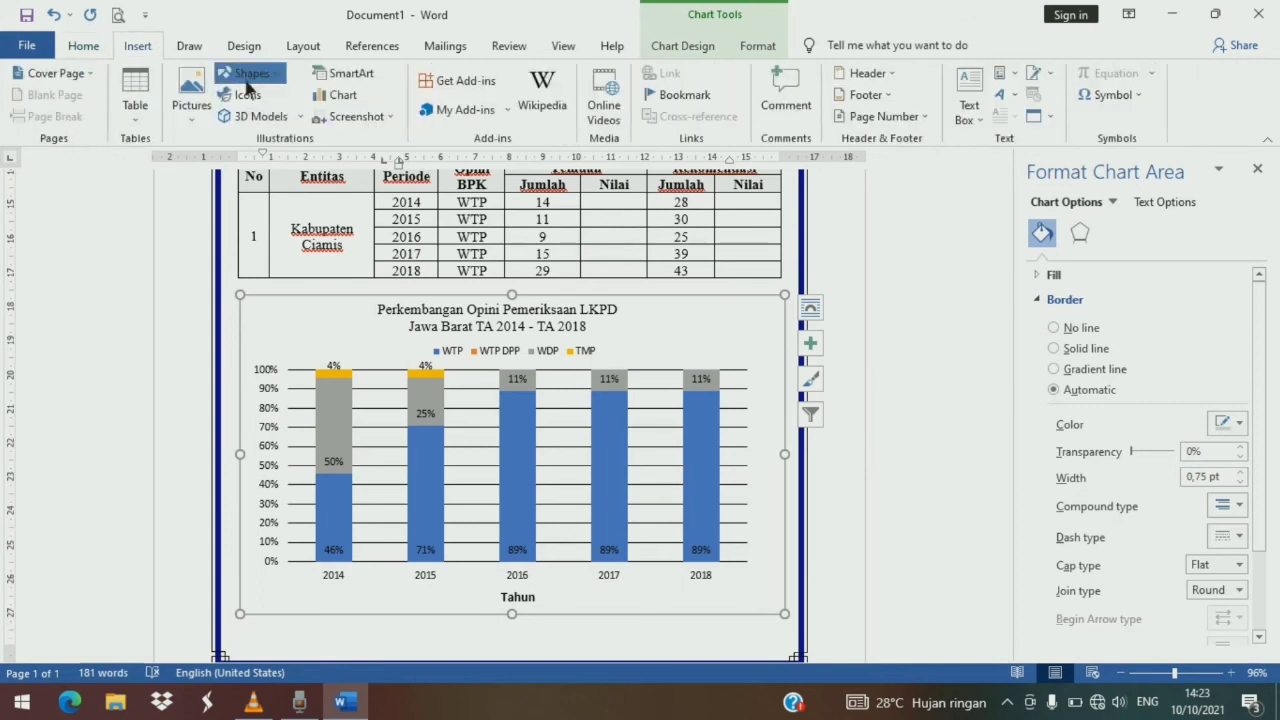
click(248, 73)
click(252, 115)
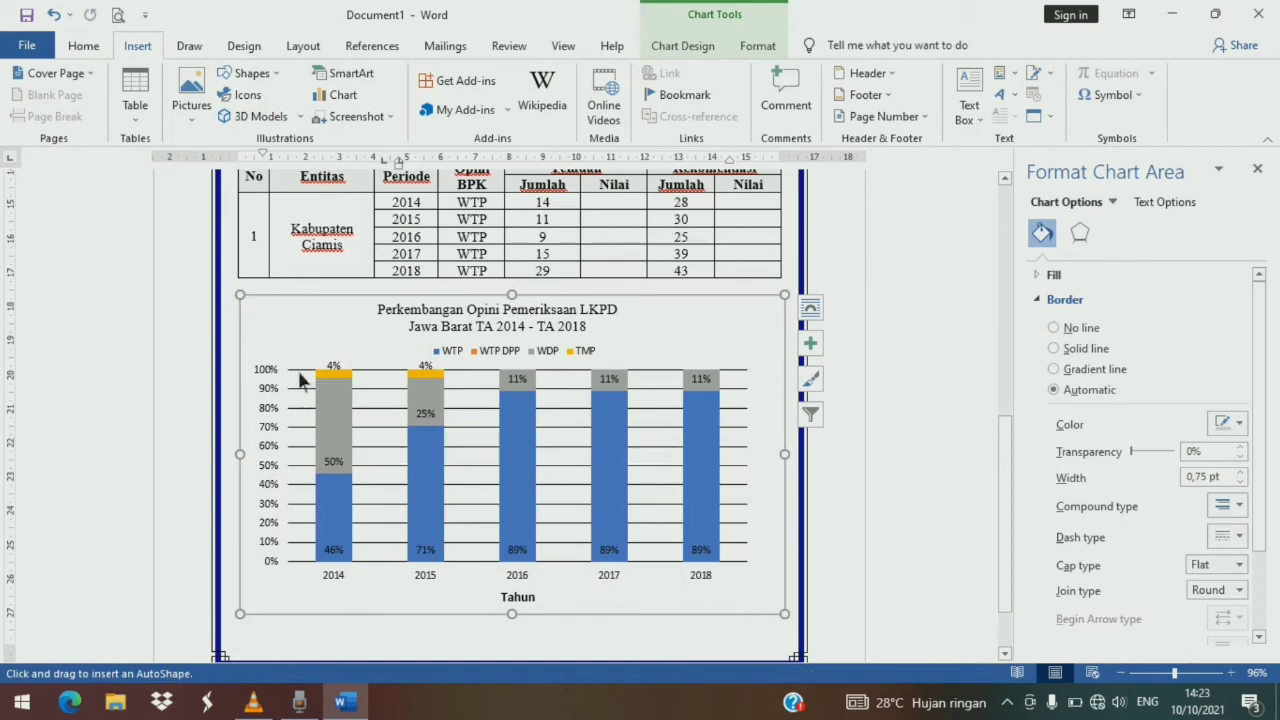
drag(297, 368, 297, 428)
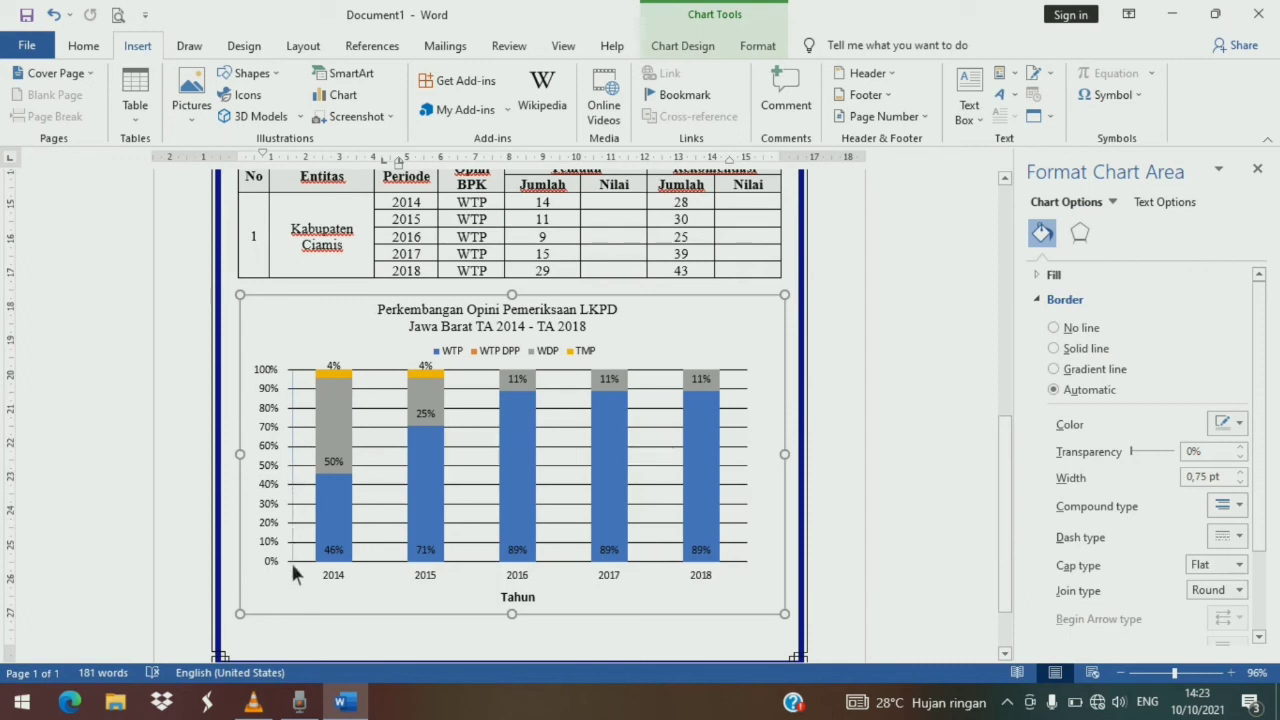
drag(292, 567, 292, 567)
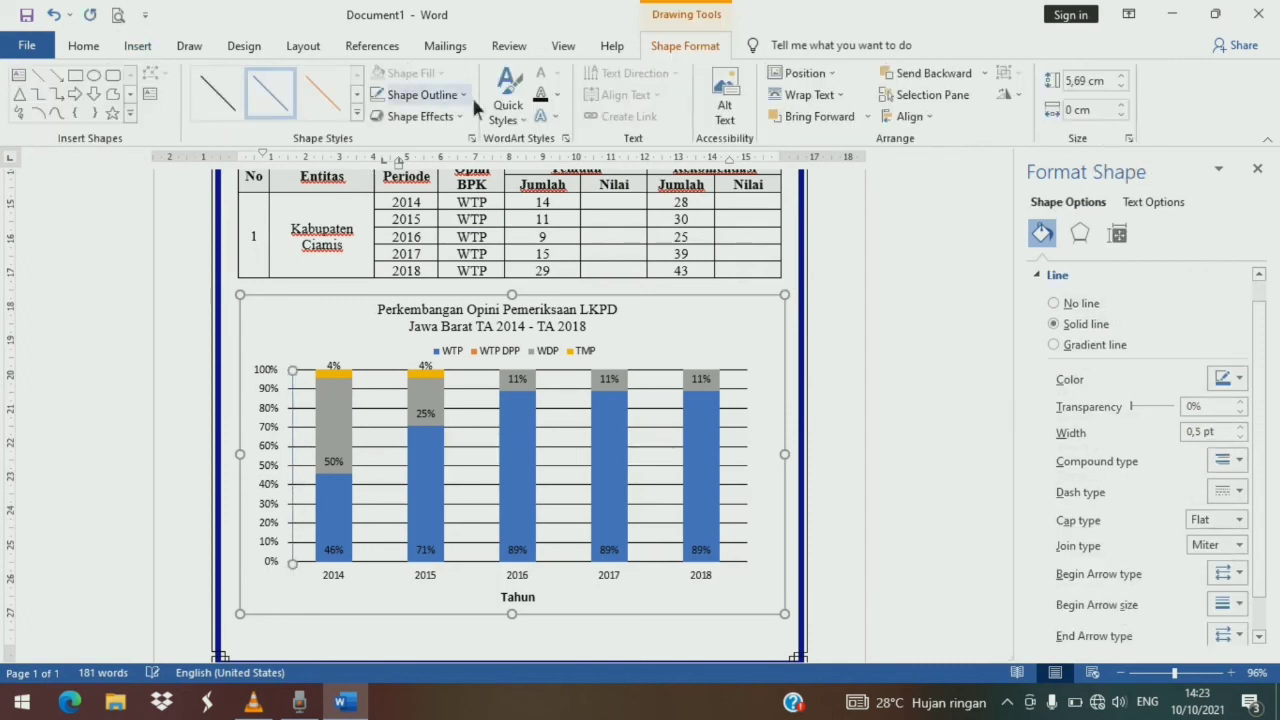
click(466, 95)
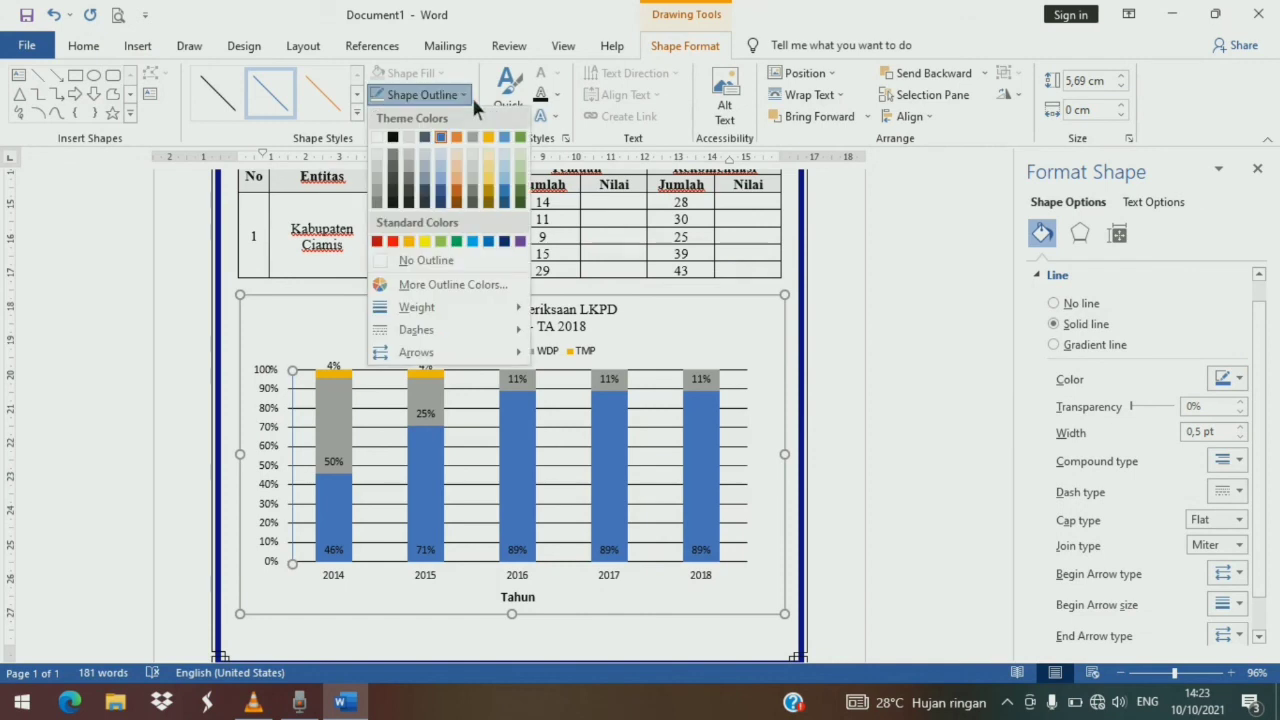
click(396, 139)
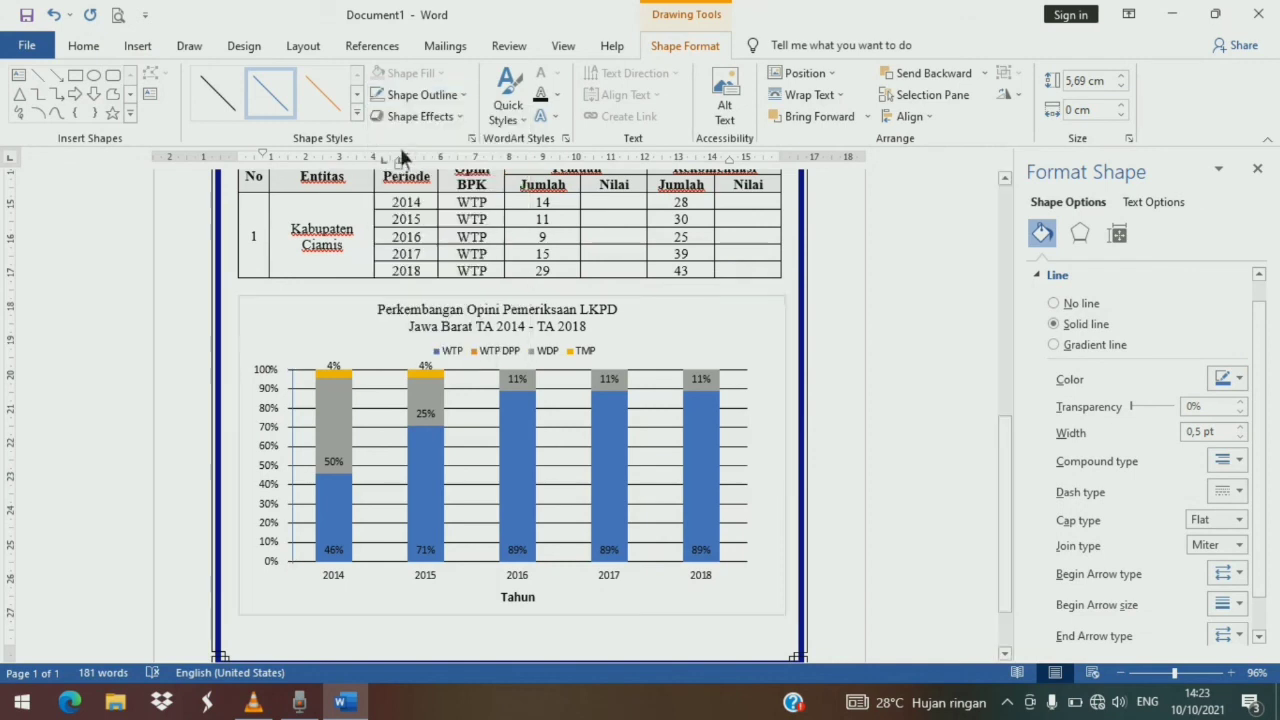
click(370, 572)
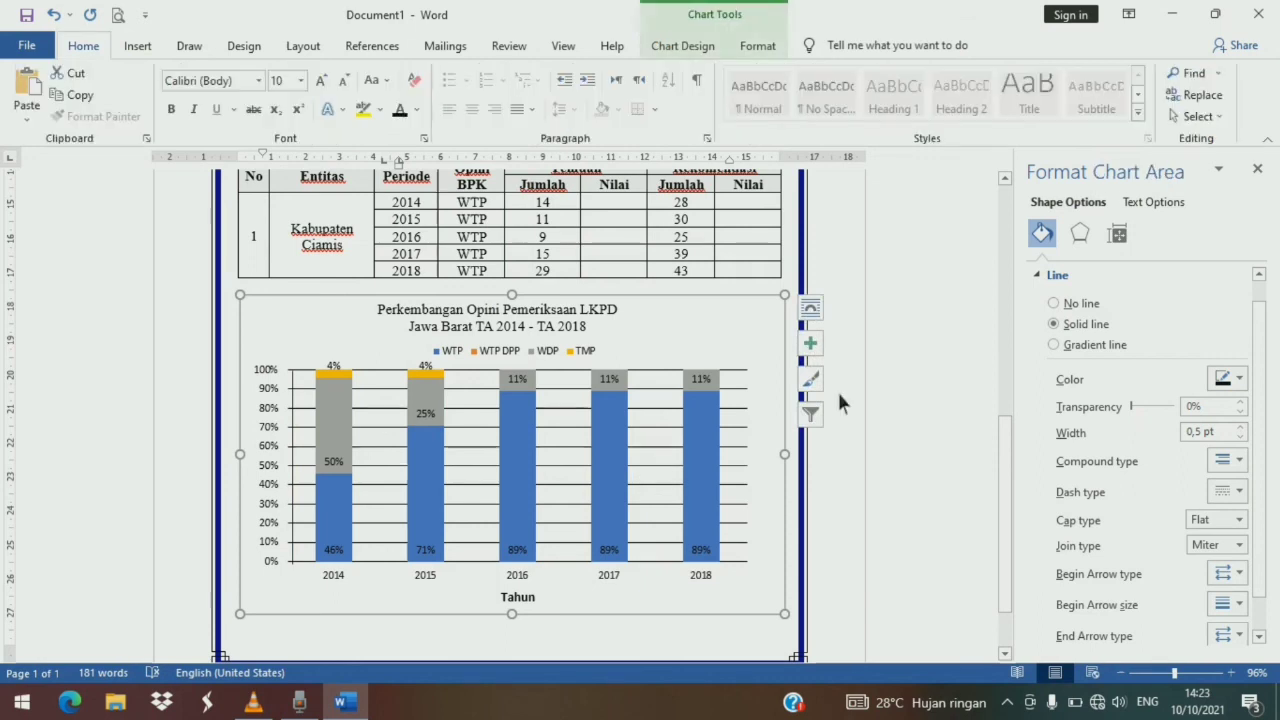
- Draw a short vertical tick line, about 0.11 cm, below the axis between 2014 and 2015
click(134, 48)
click(255, 76)
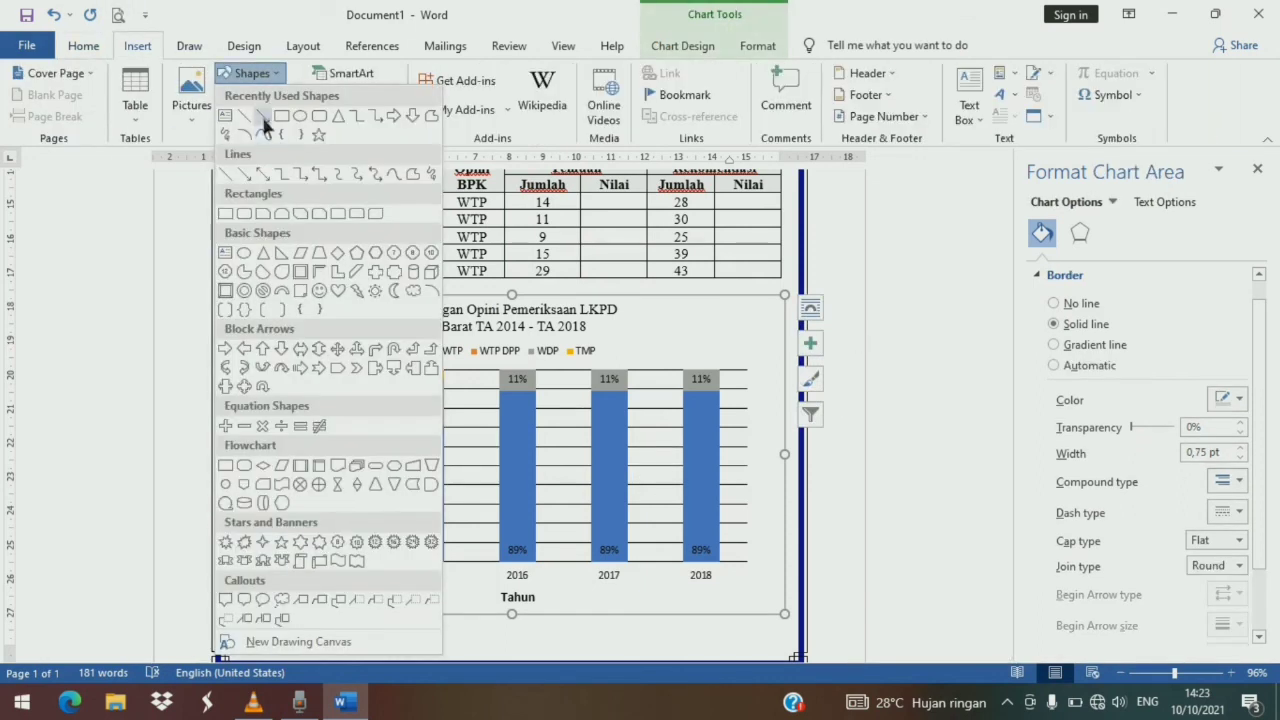
click(248, 115)
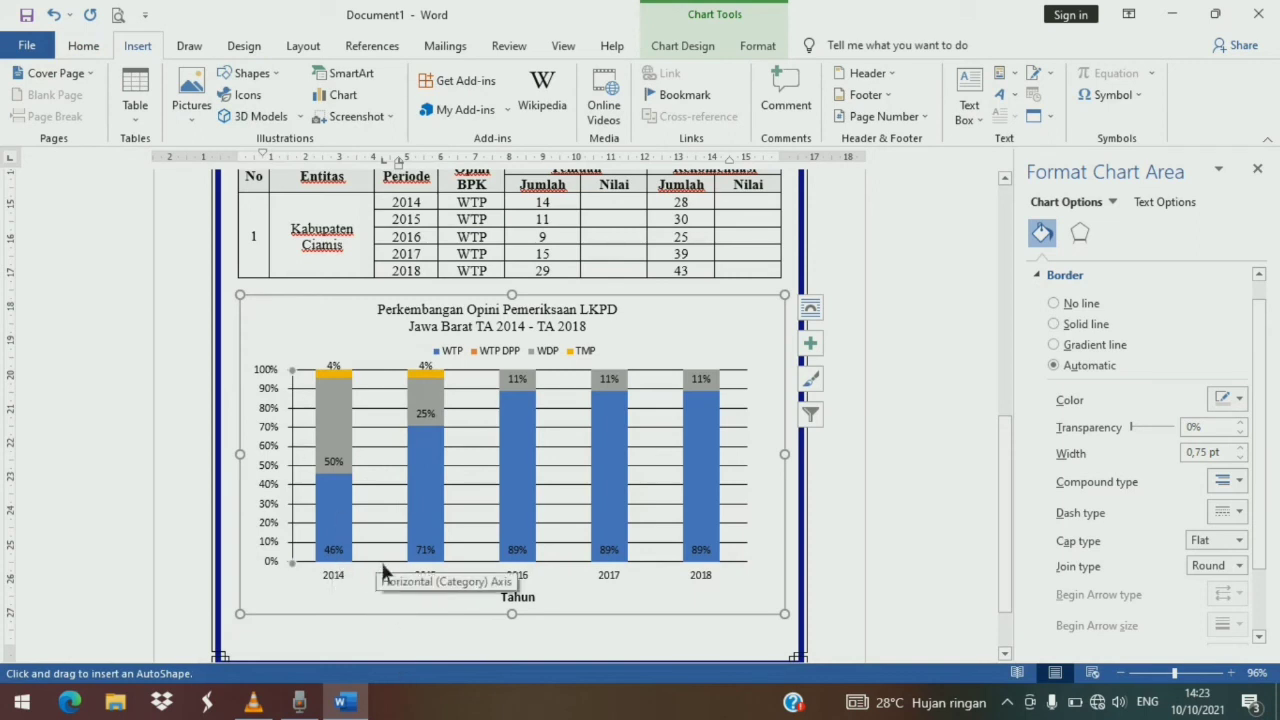
drag(382, 564, 380, 575)
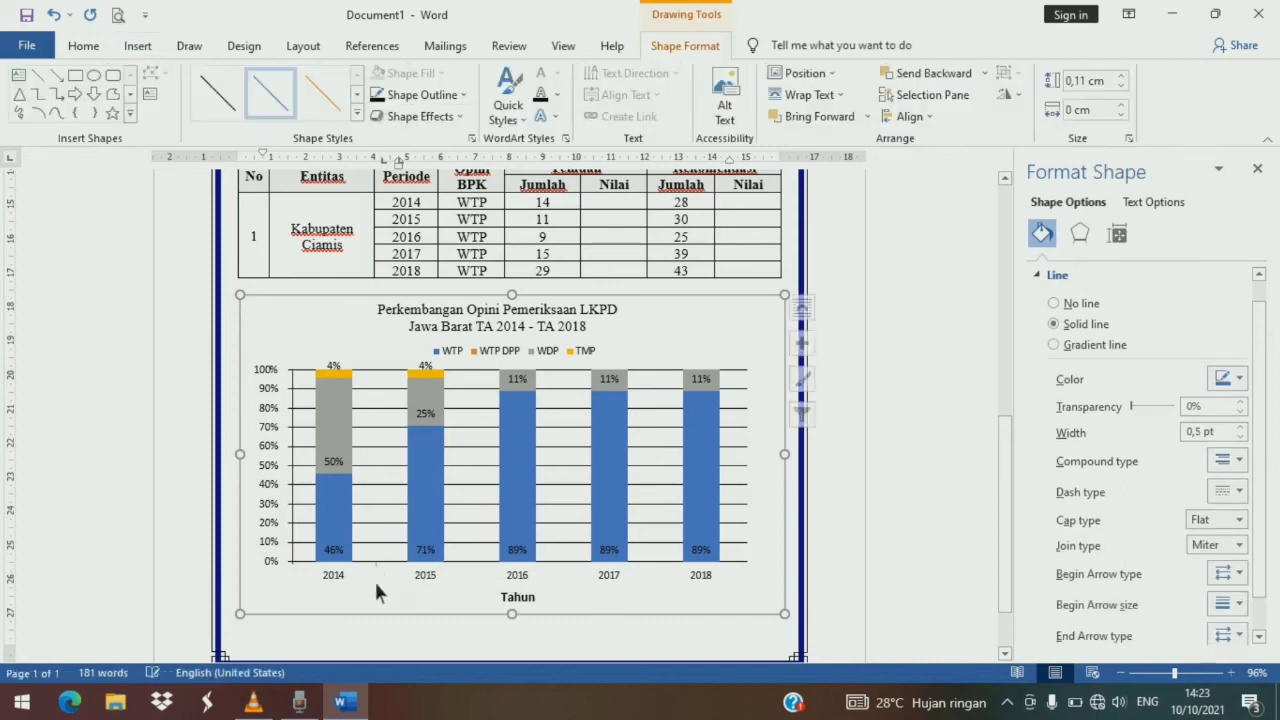
click(335, 312)
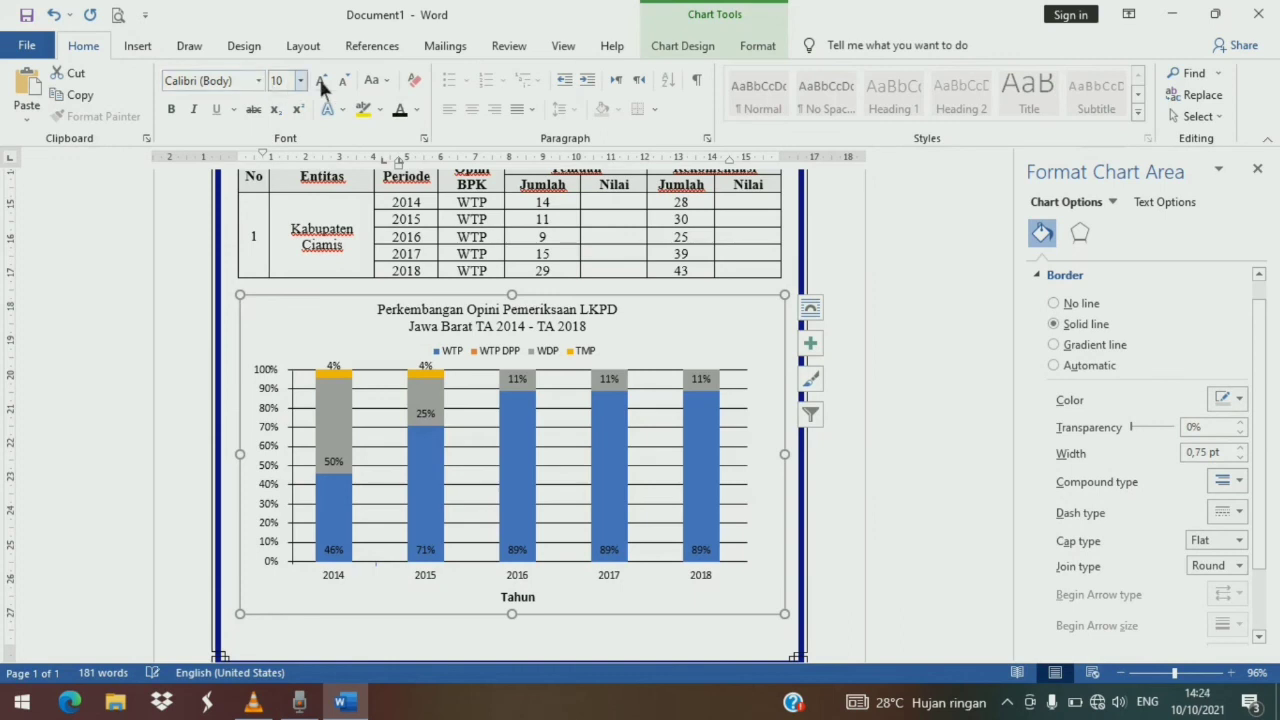
click(138, 46)
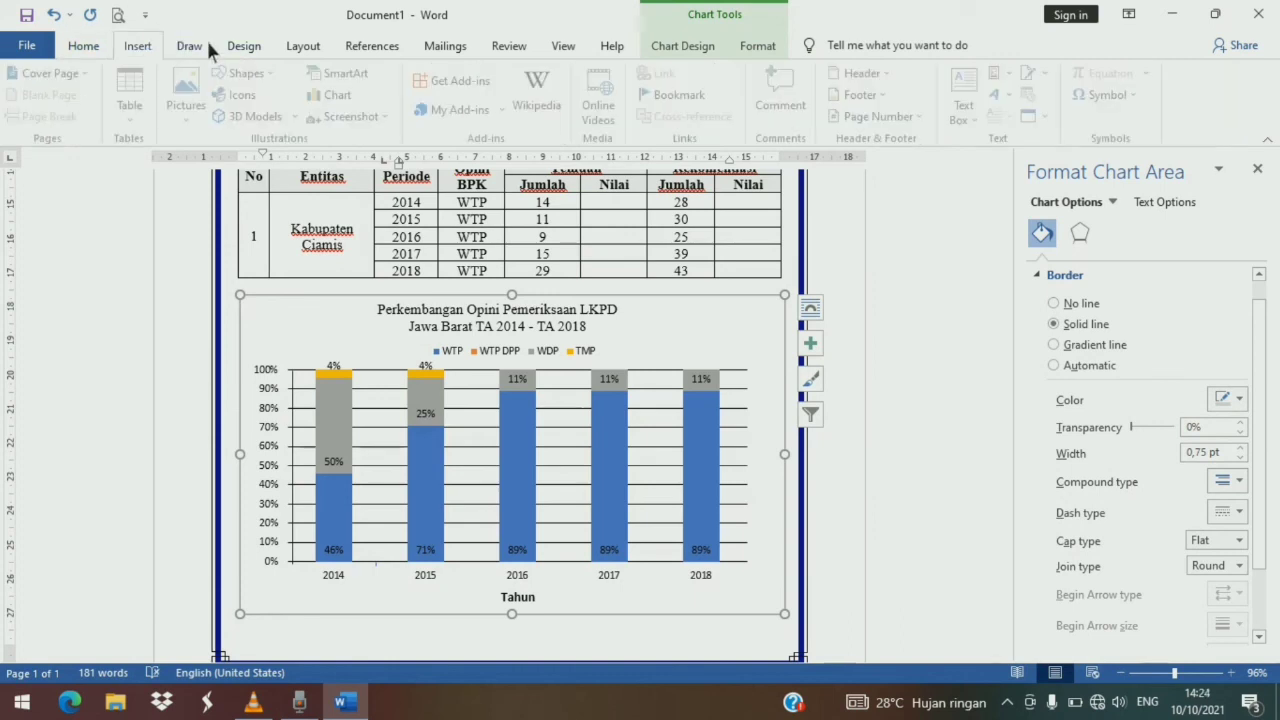
click(248, 74)
click(245, 117)
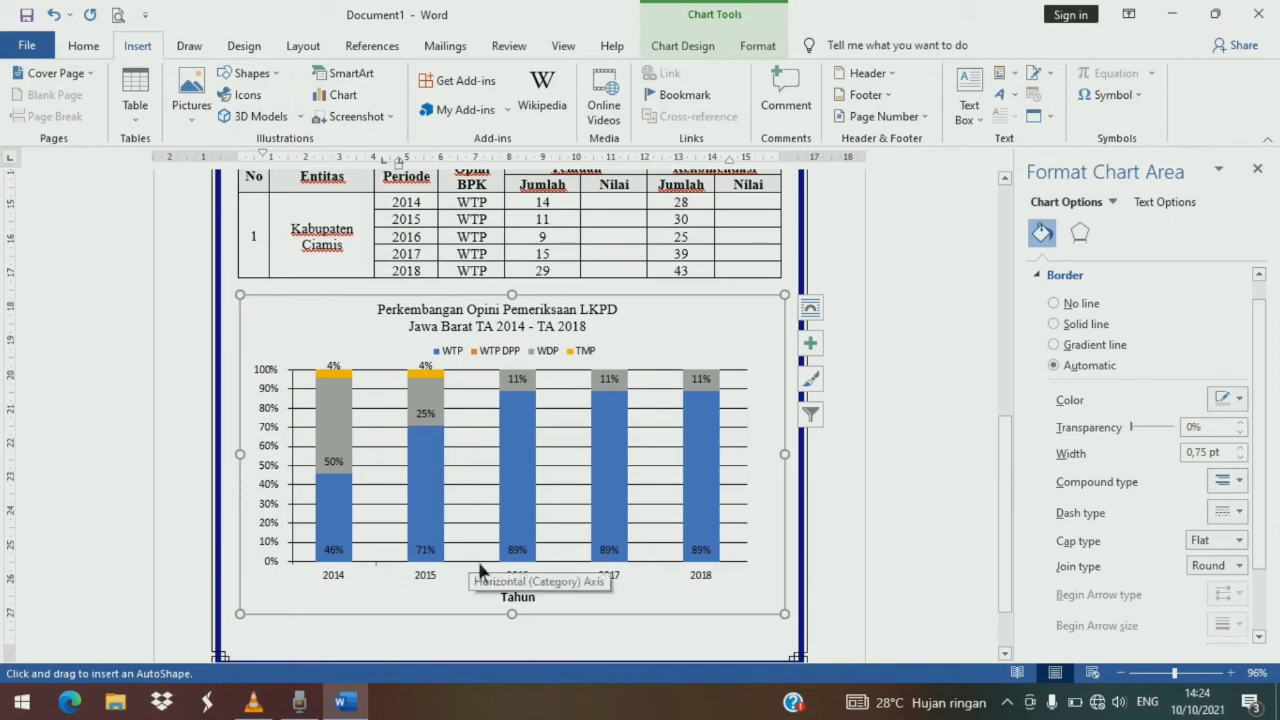
key(Escape)
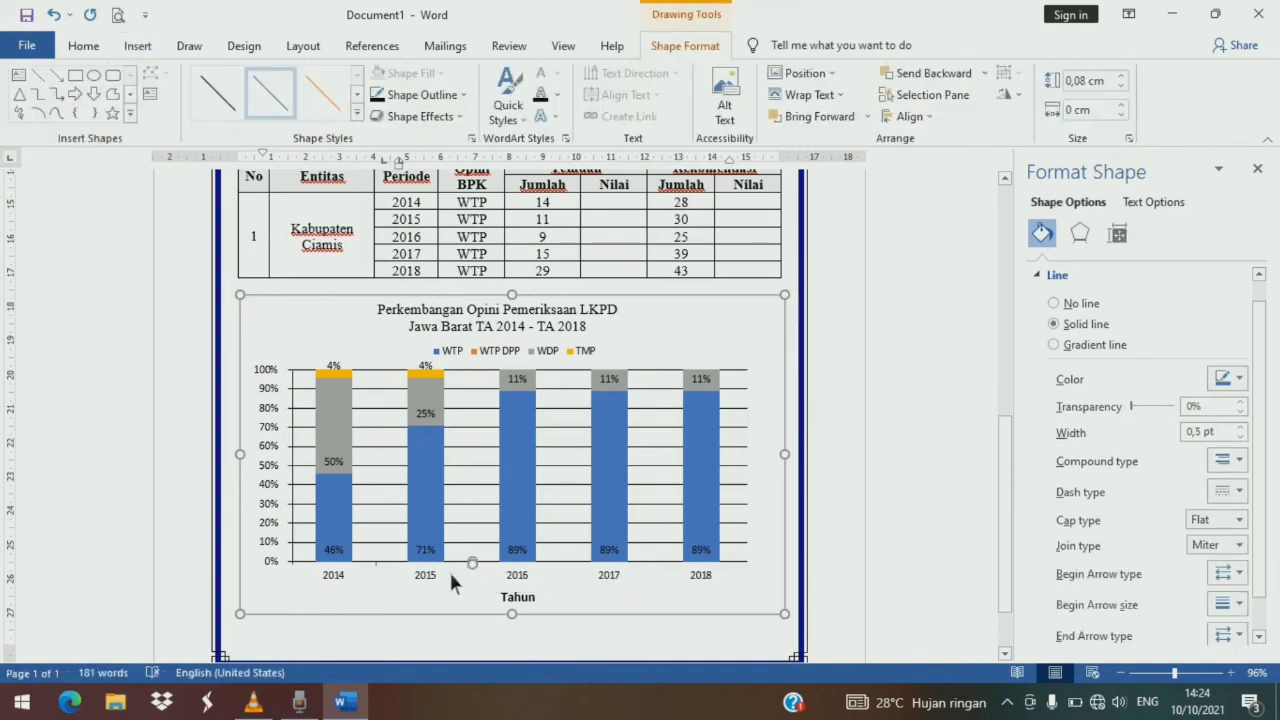
key(Delete)
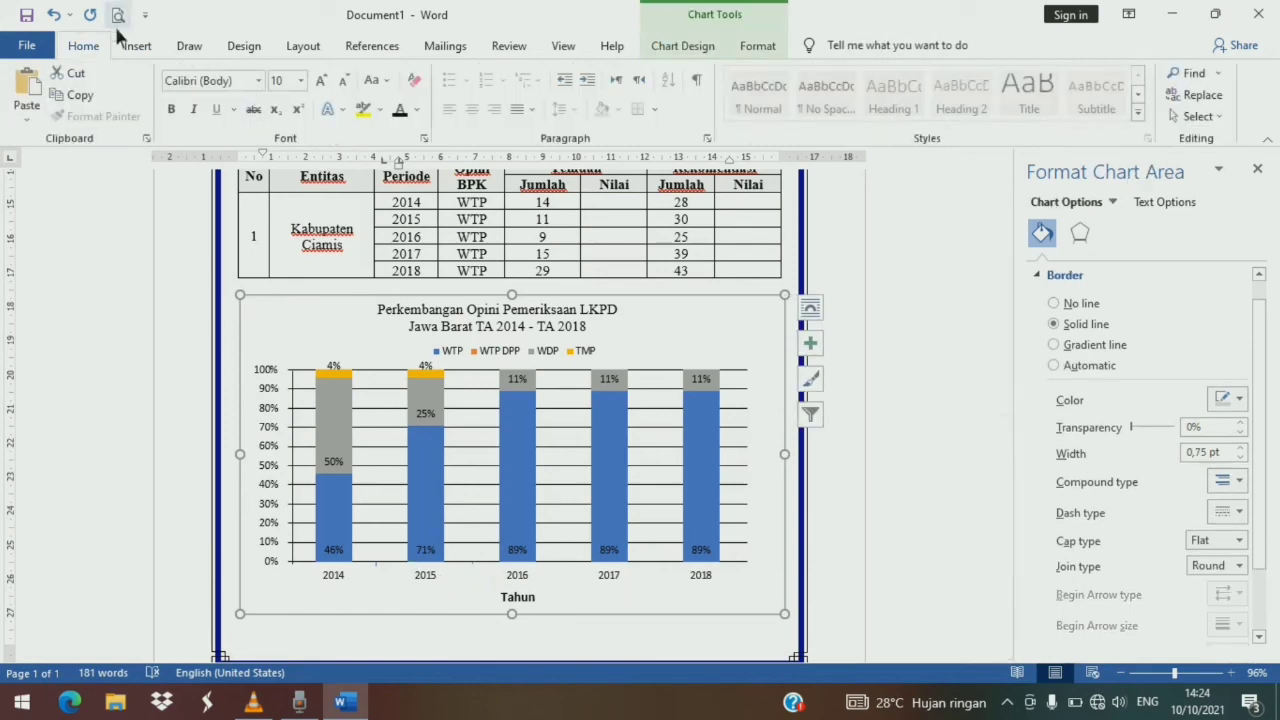
- Draw a short vertical tick line, about 0.14 cm, below the axis between 2015 and 2016
click(139, 46)
click(250, 73)
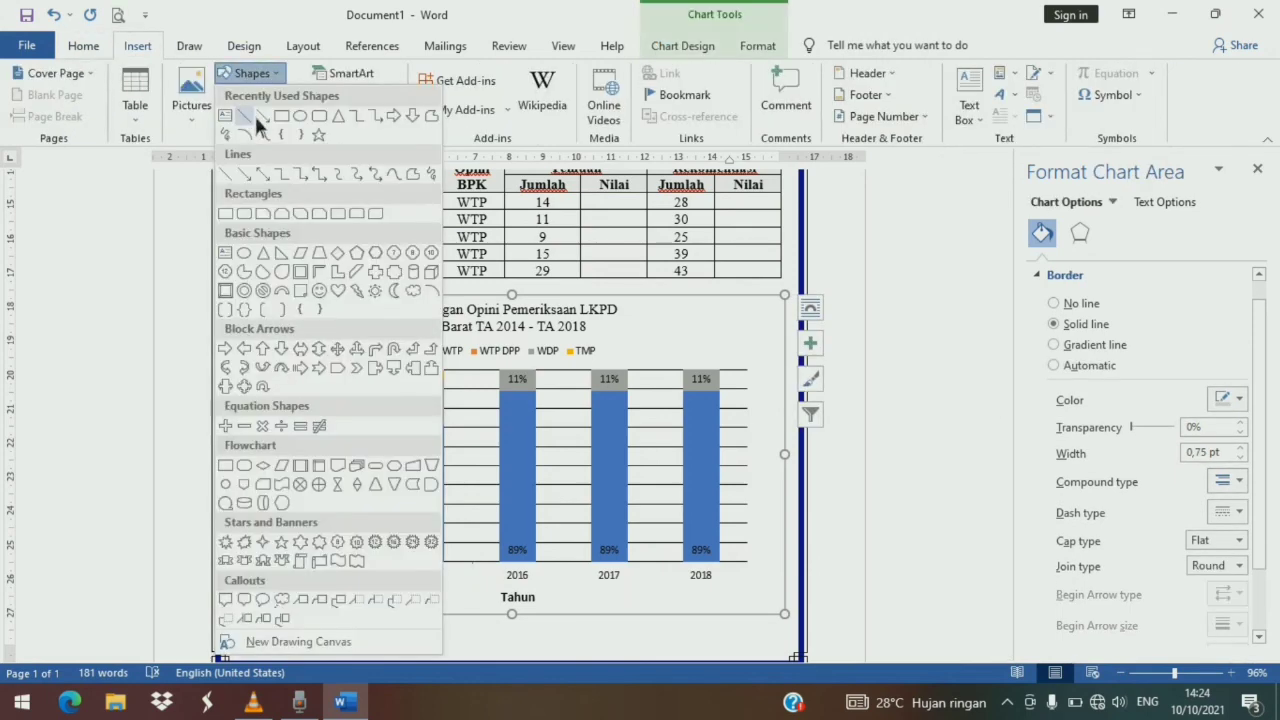
click(254, 113)
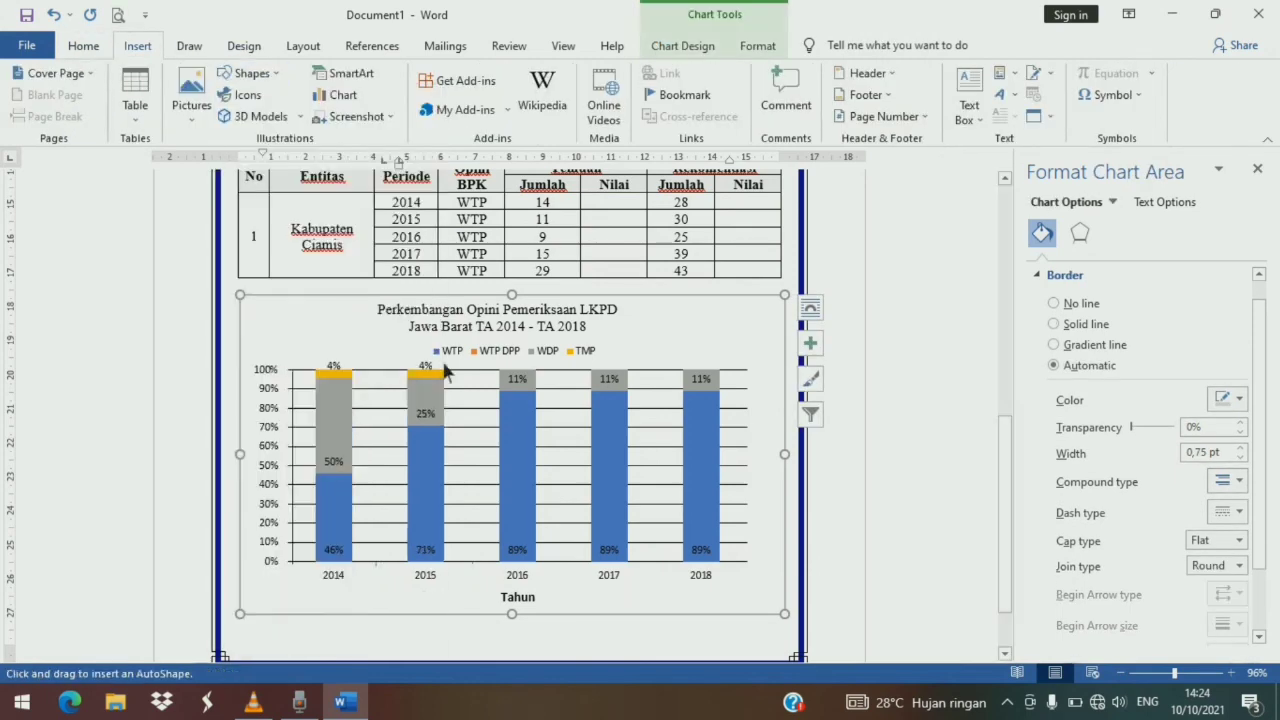
key(Escape)
click(558, 566)
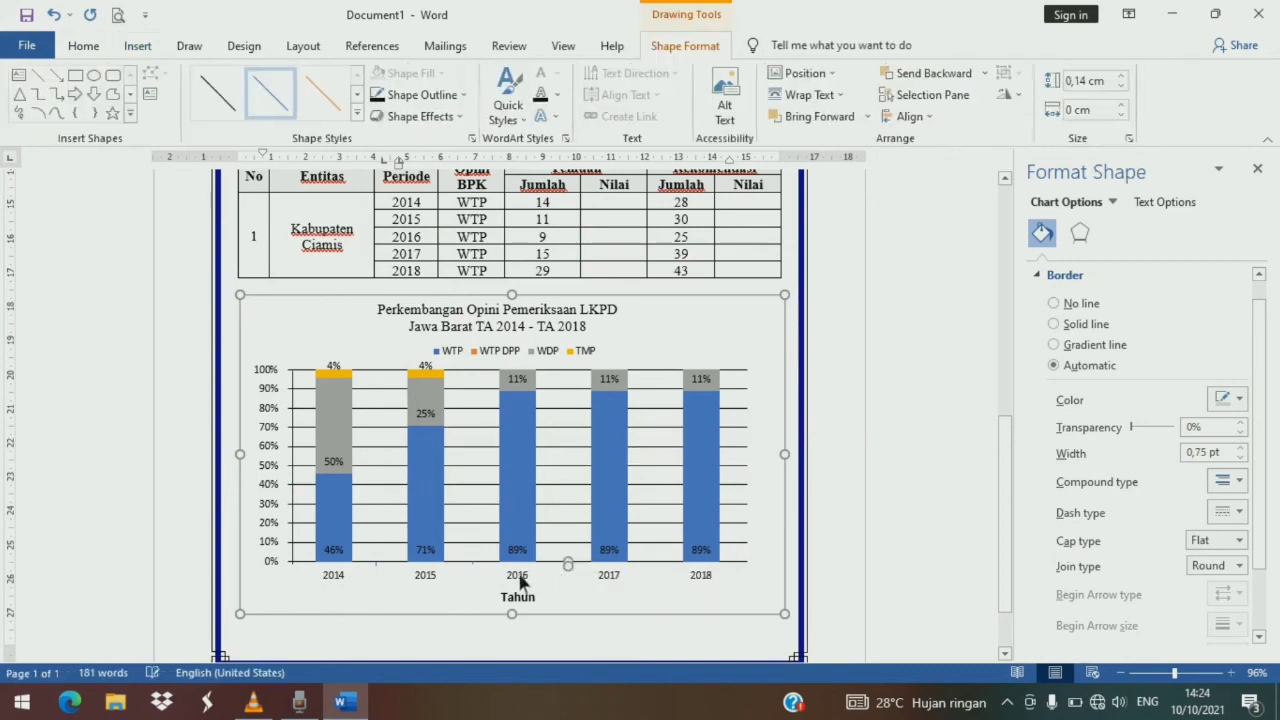
key(Escape)
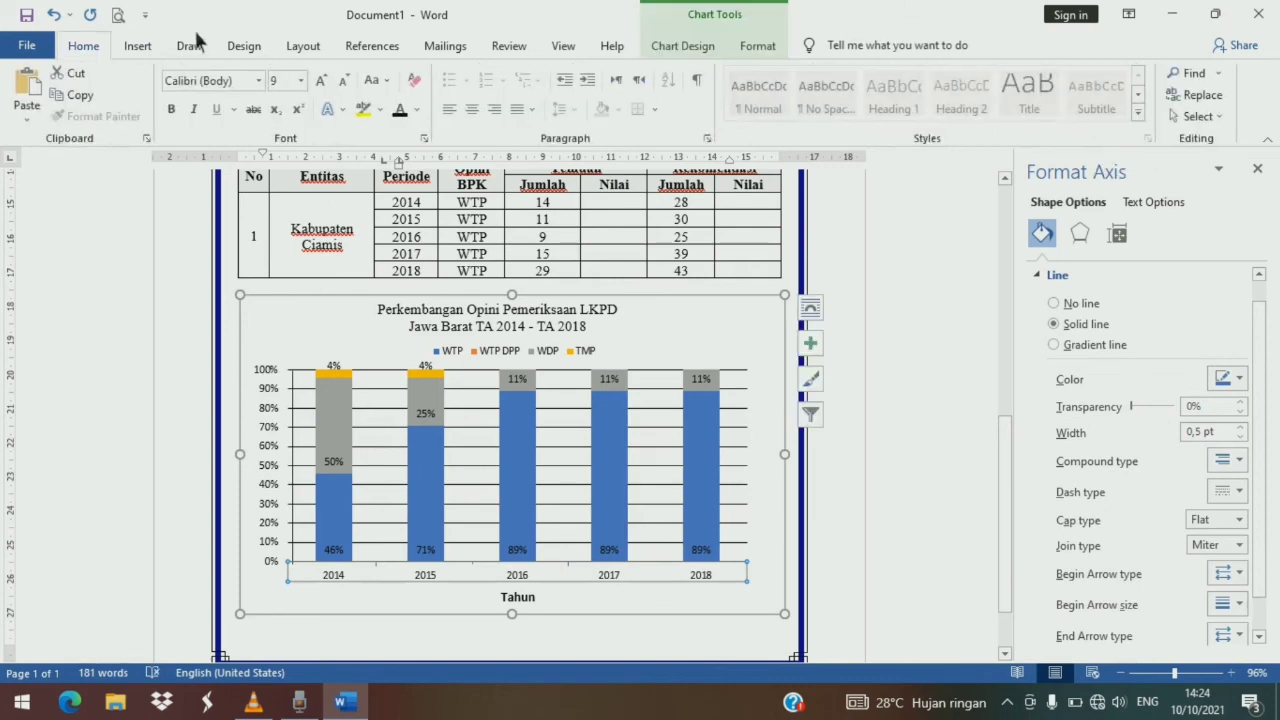
- Draw a short tick line below the axis between 2016 and 2017 and delete it
click(137, 46)
click(251, 73)
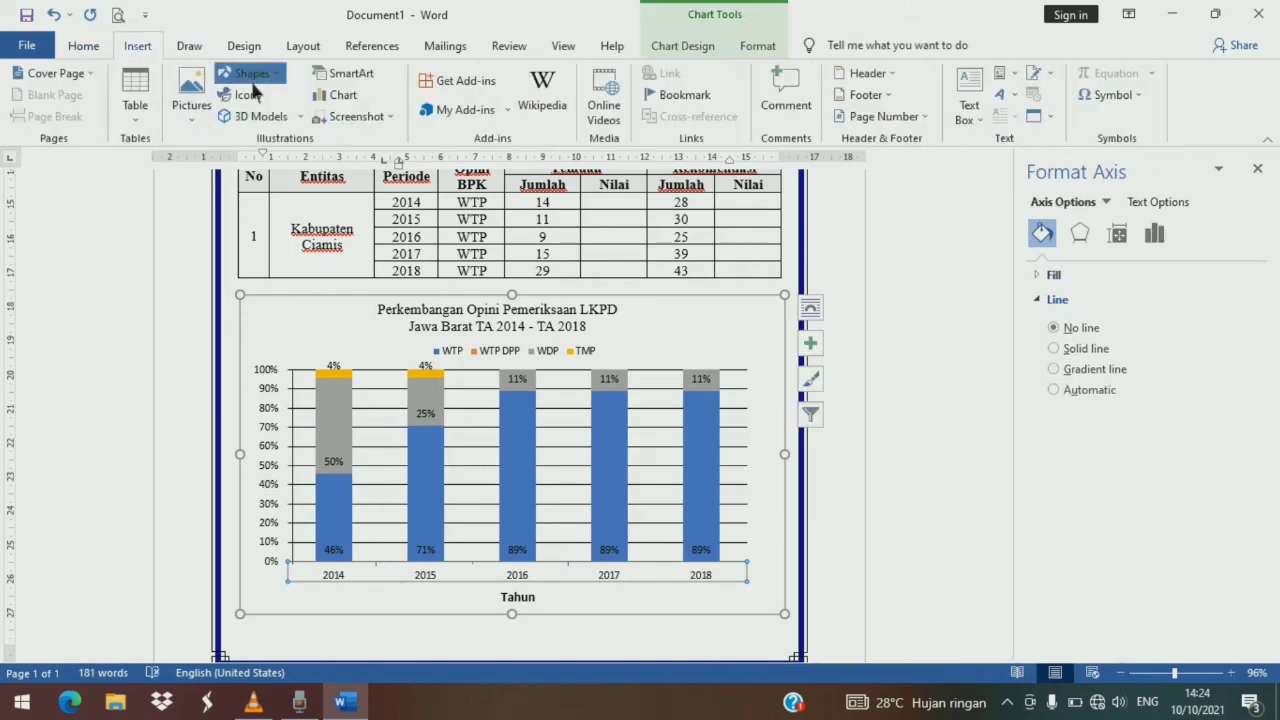
click(254, 116)
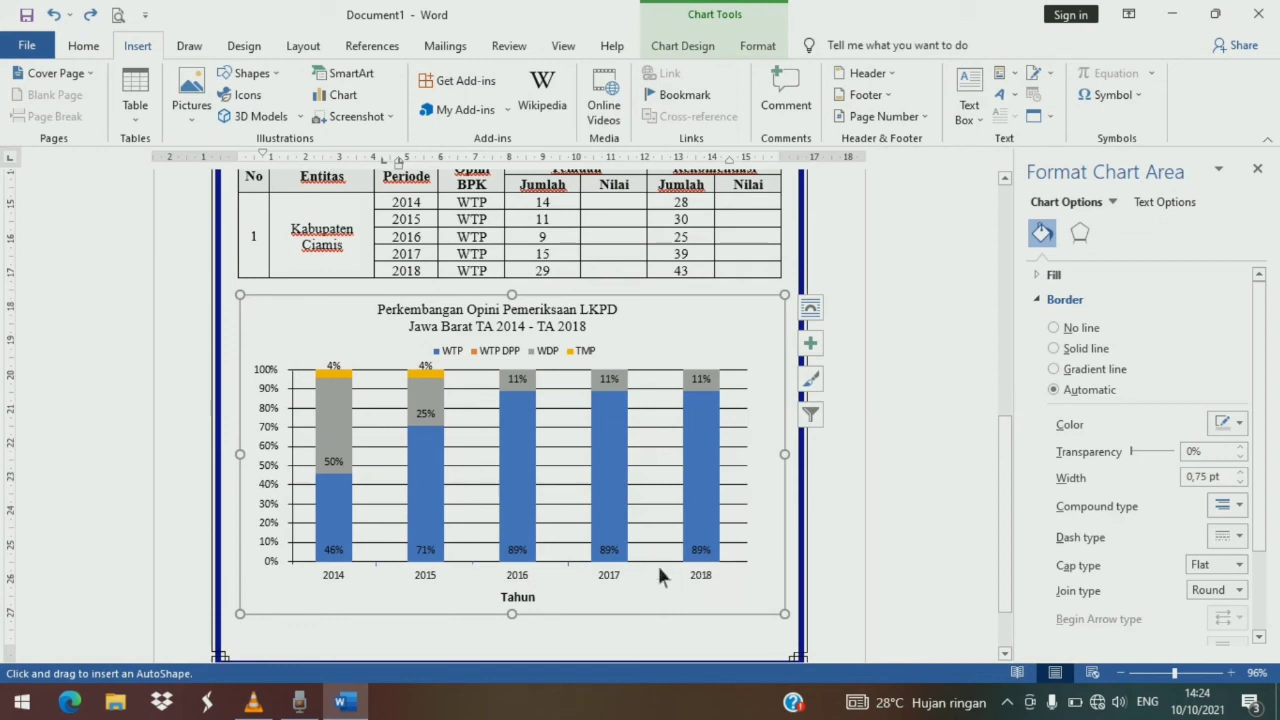
key(Escape)
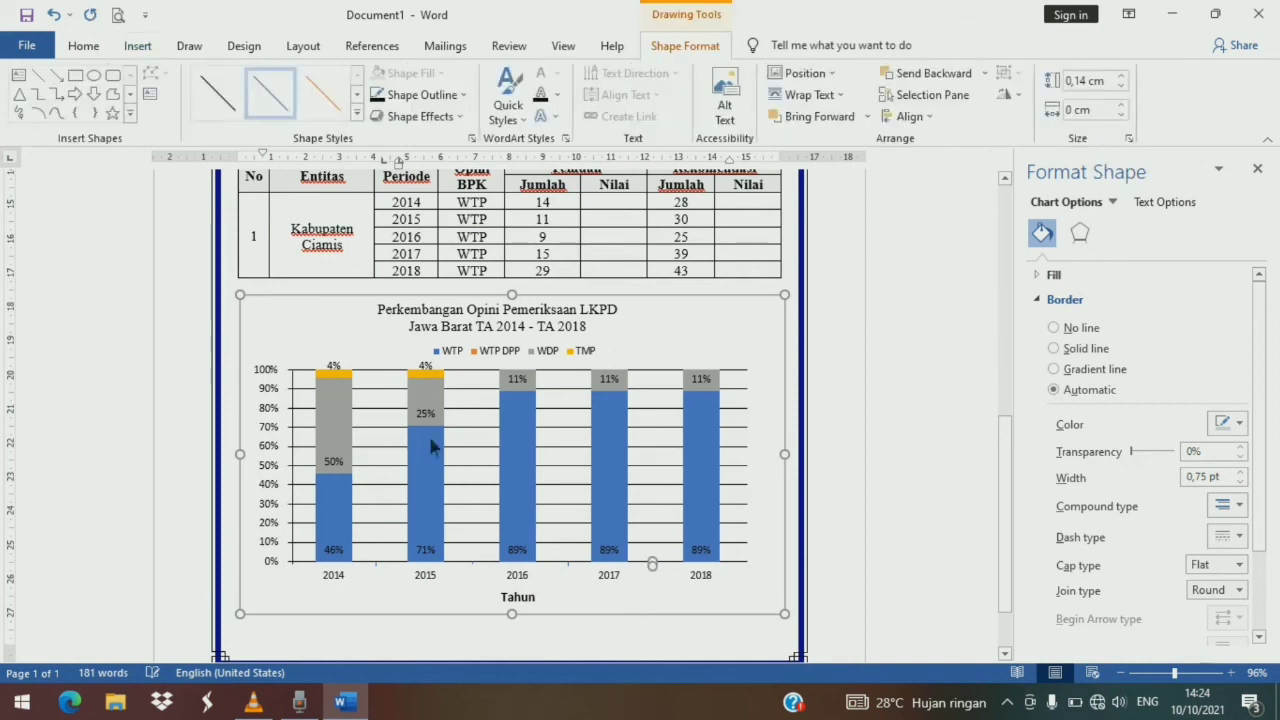
key(Delete)
click(138, 46)
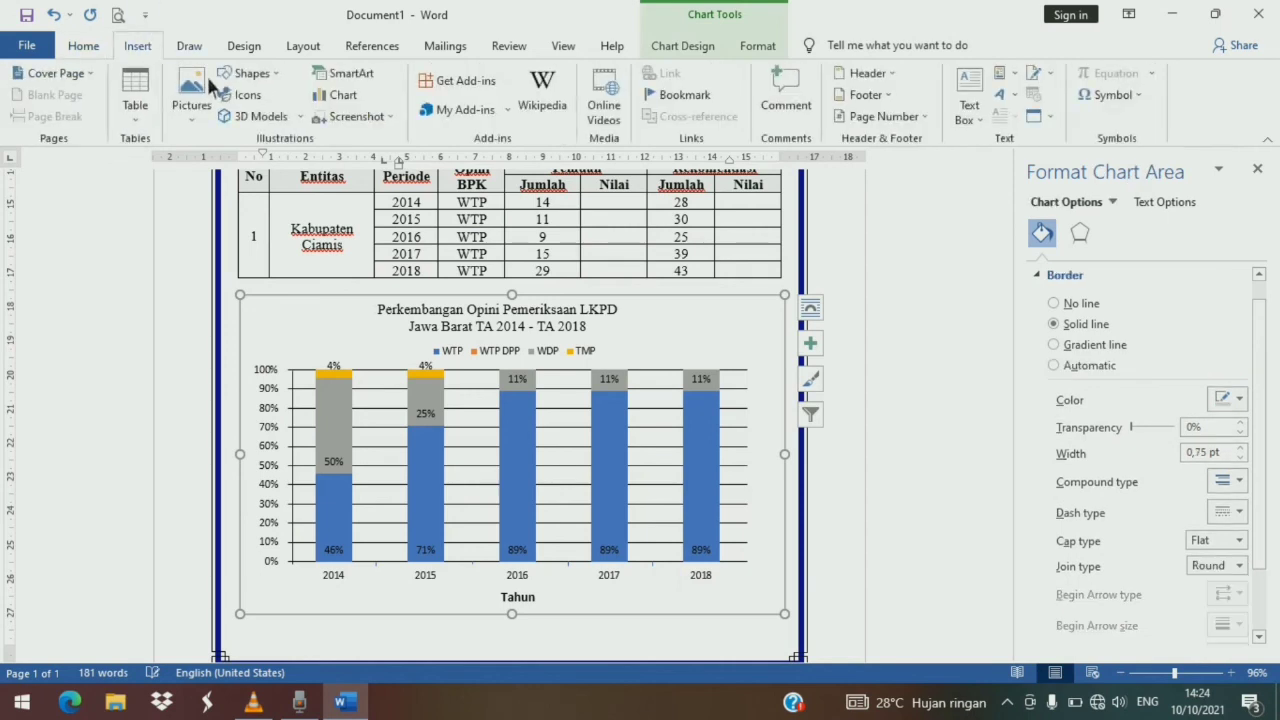
click(250, 73)
click(254, 116)
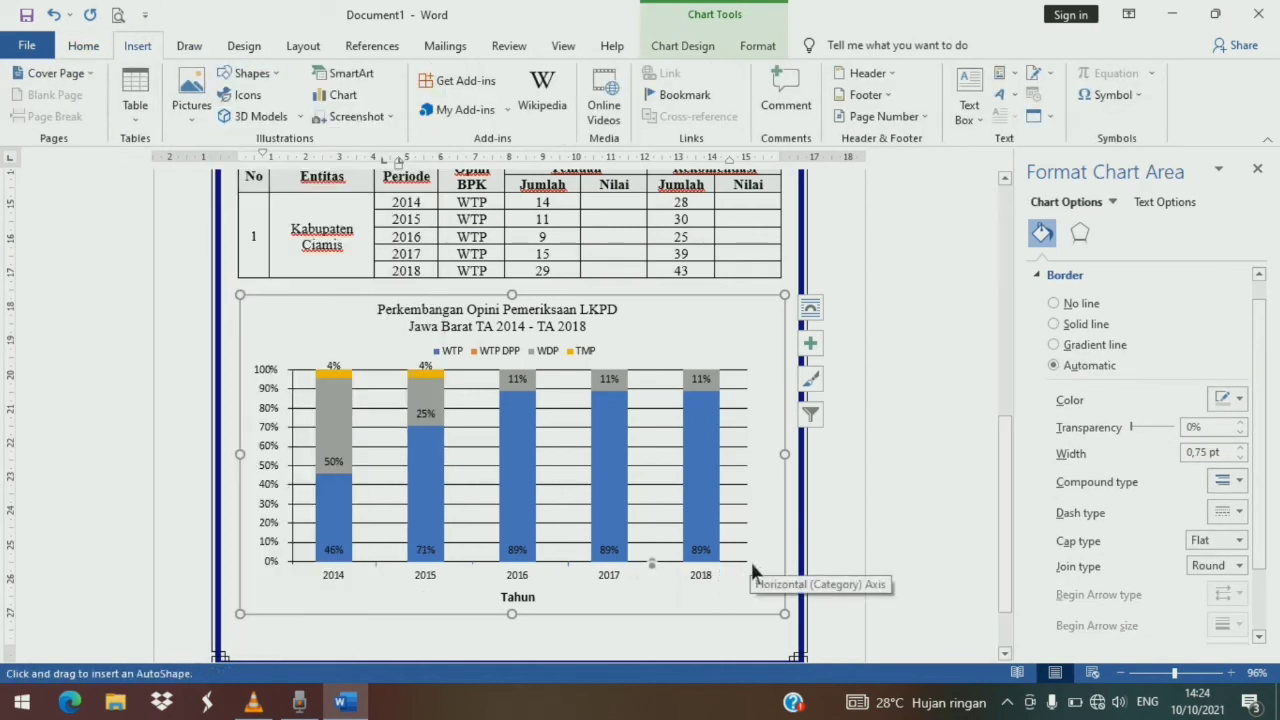
key(Escape)
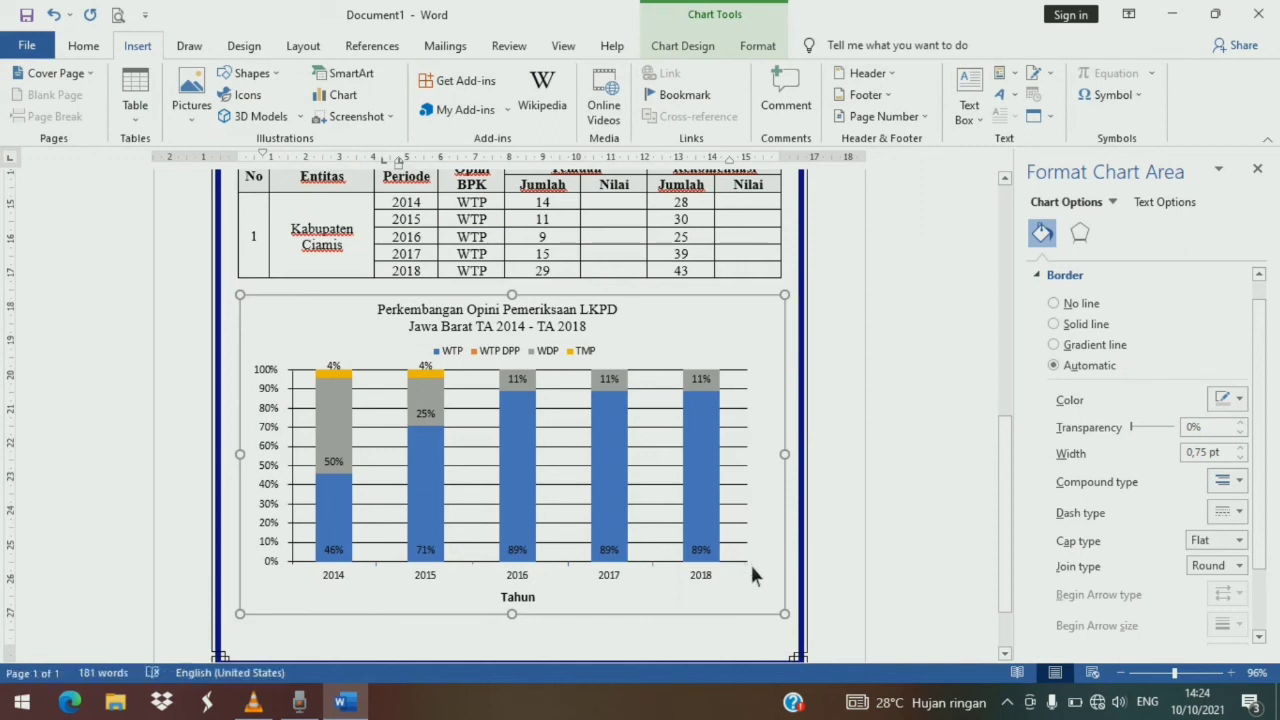
- Give the WTP legend entry an outline of Blue, Accent 1, Darker 25%
click(714, 597)
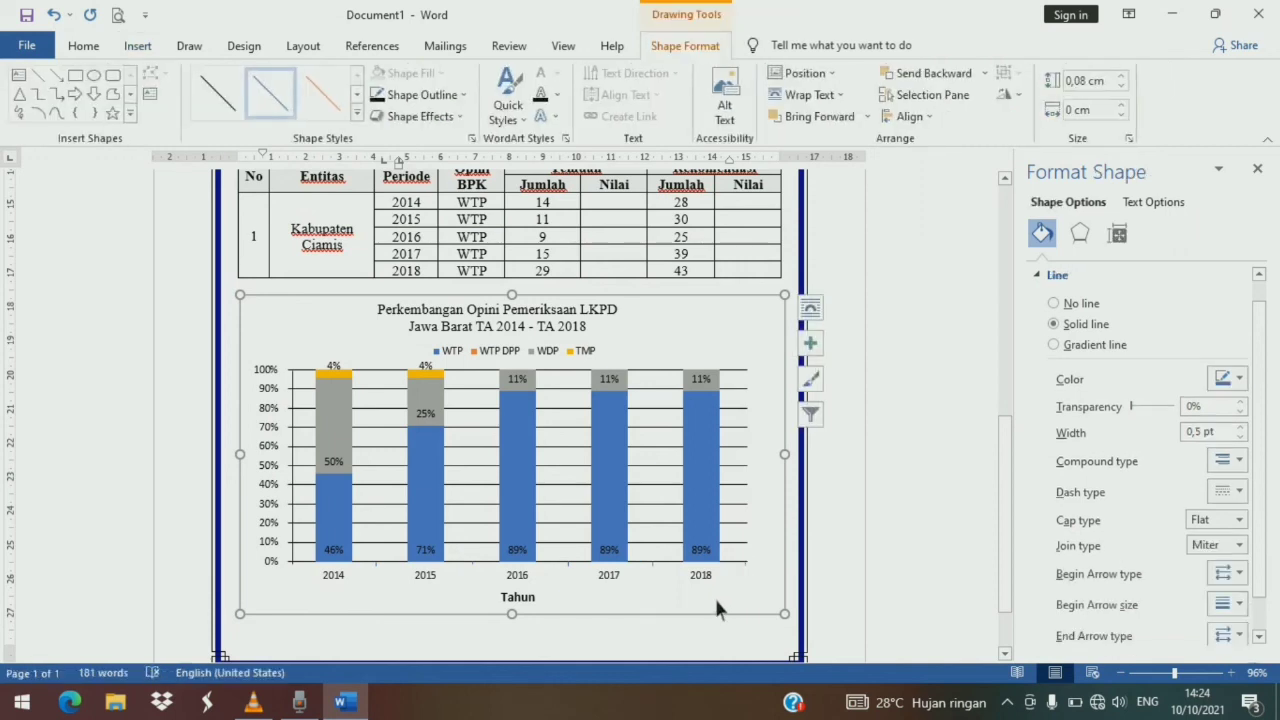
click(643, 594)
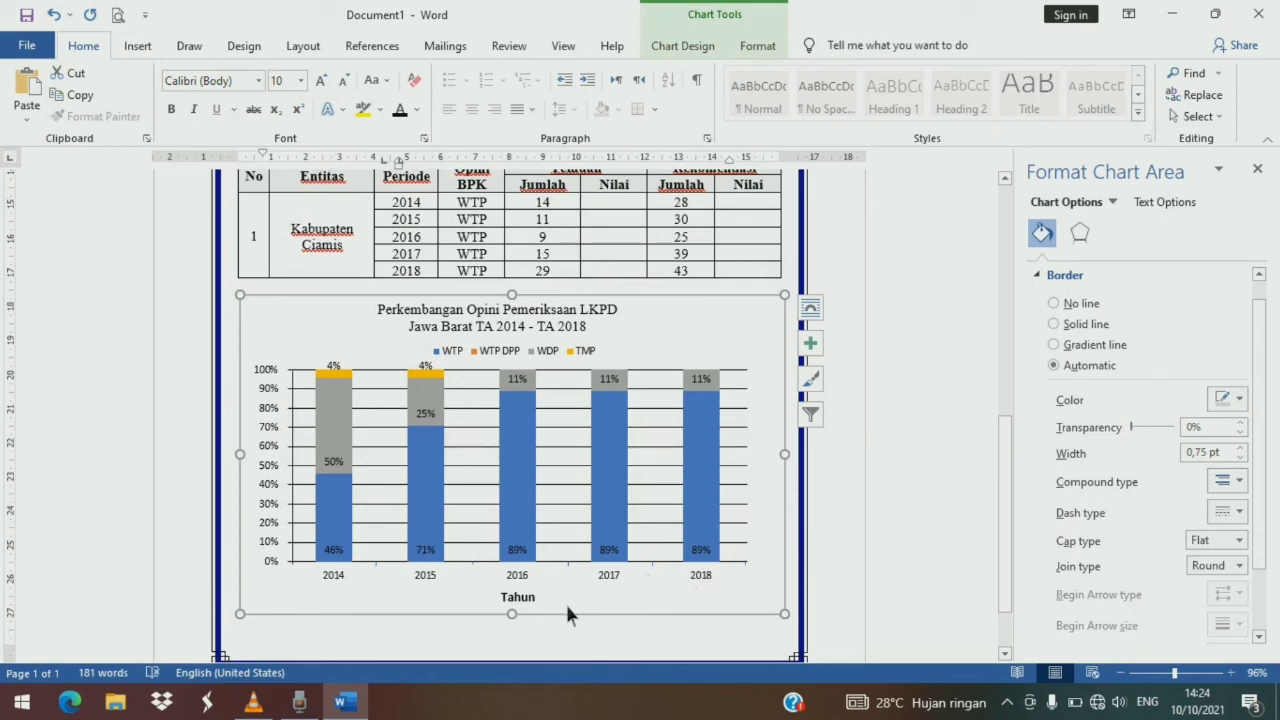
click(446, 359)
click(446, 360)
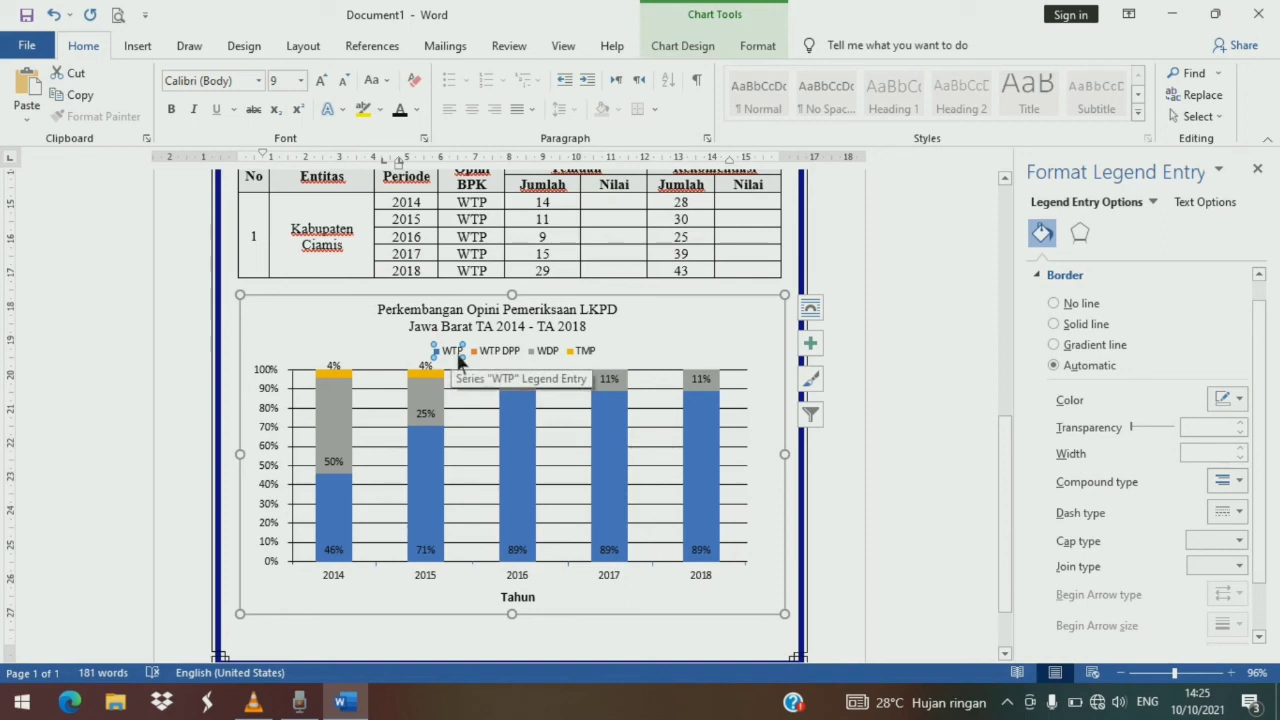
right_click(443, 356)
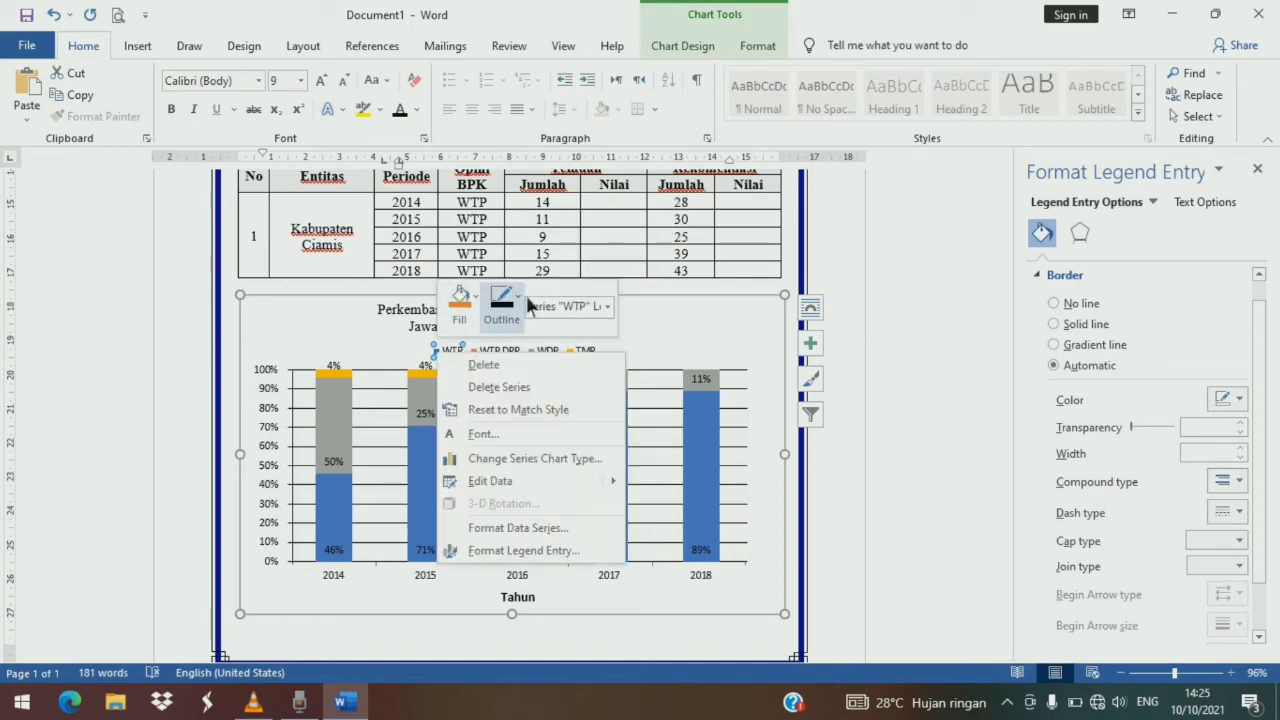
click(501, 305)
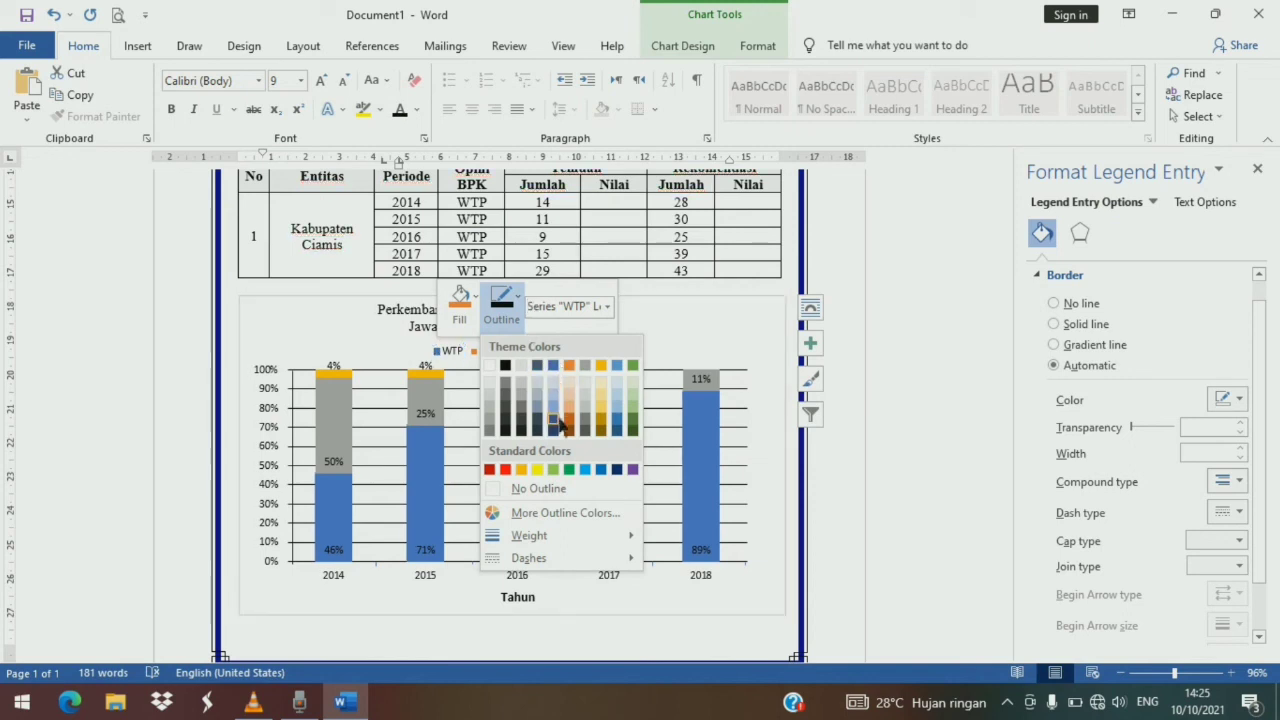
click(629, 428)
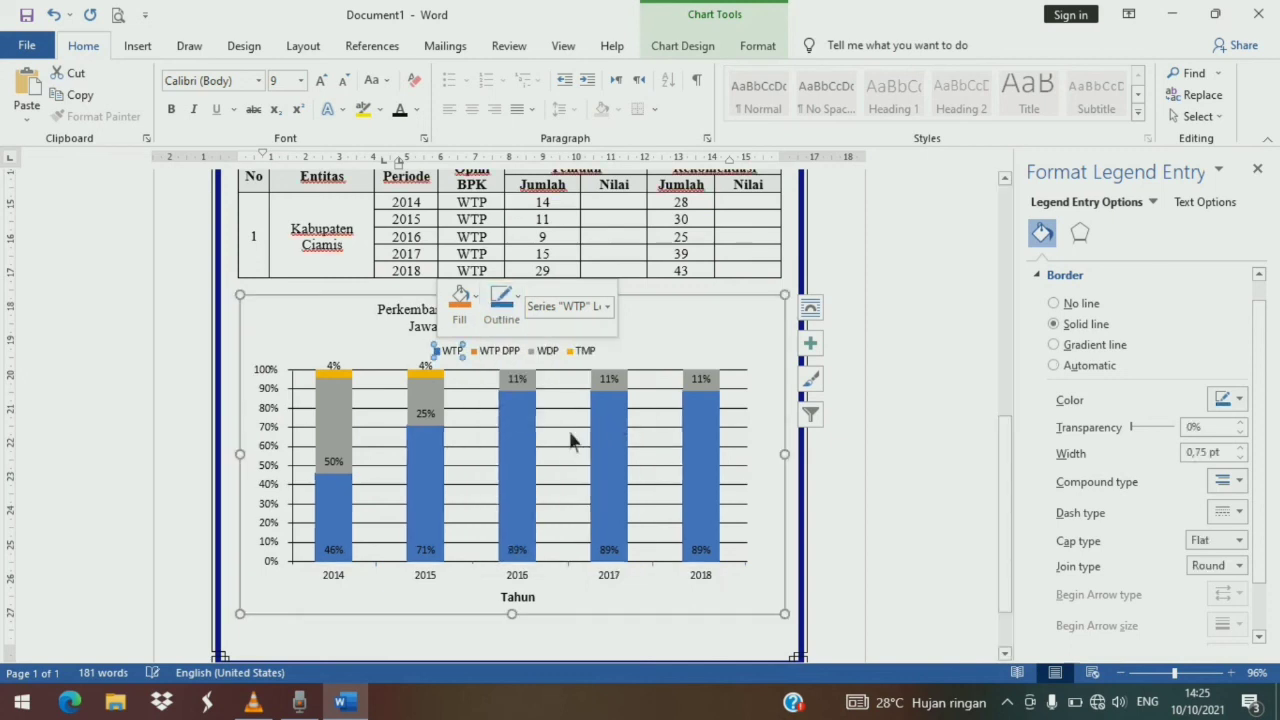
- Fill the WTP DPP legend entry and series with standard red
click(484, 358)
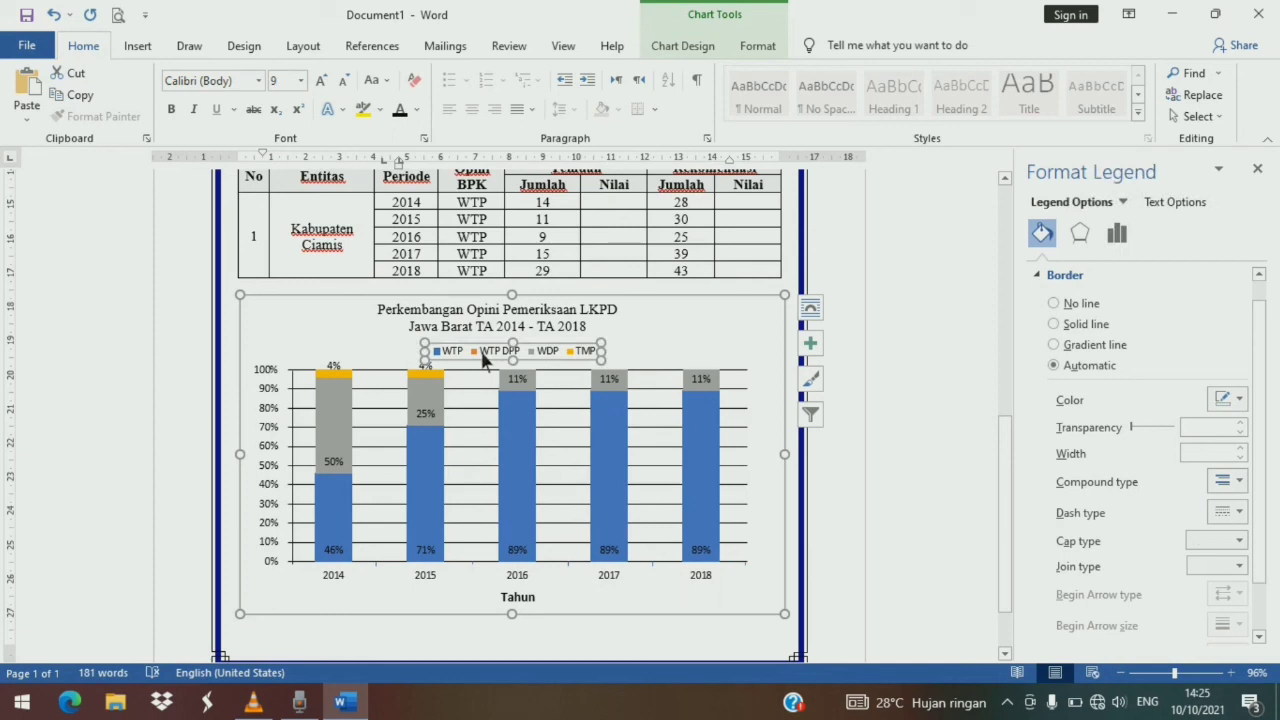
click(484, 358)
right_click(485, 358)
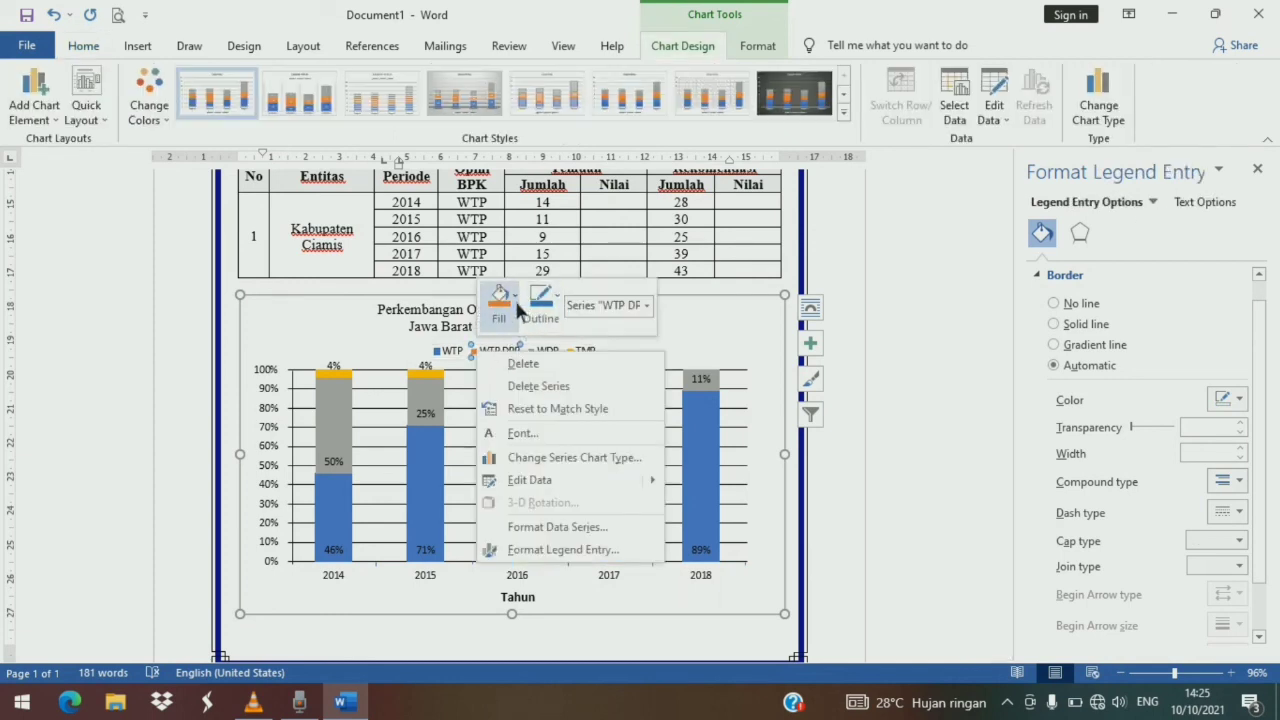
click(517, 308)
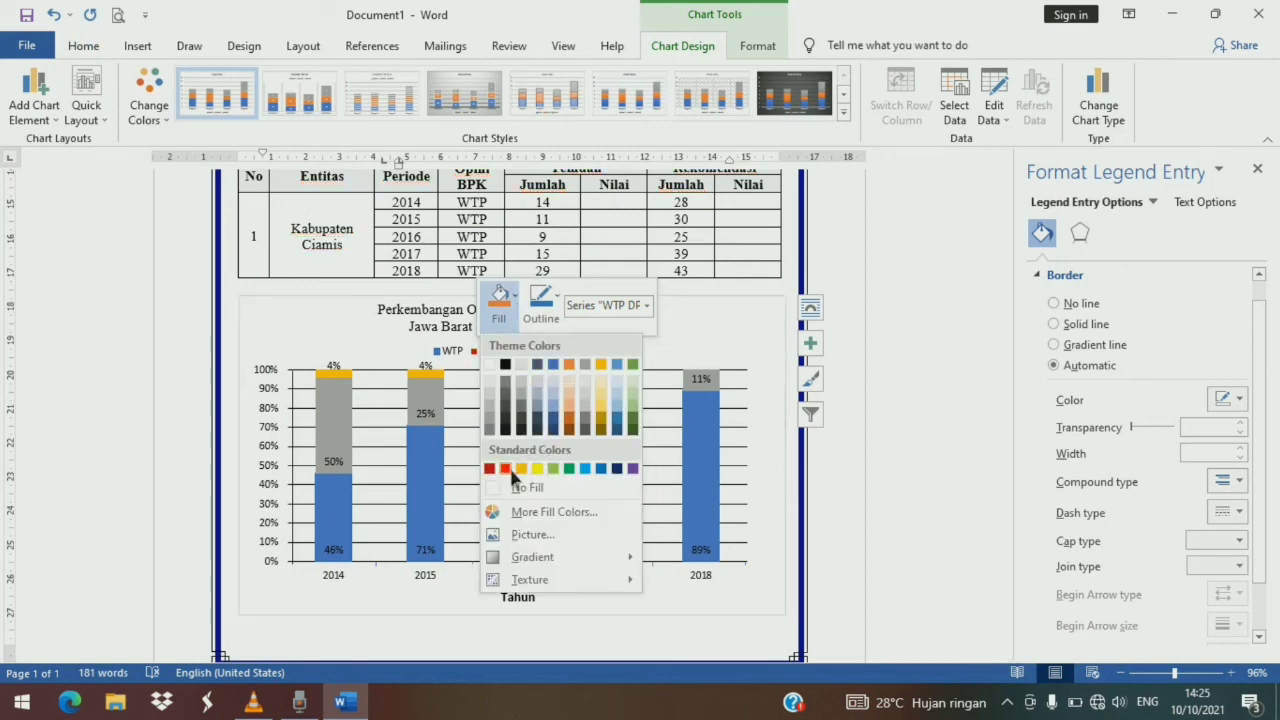
click(506, 468)
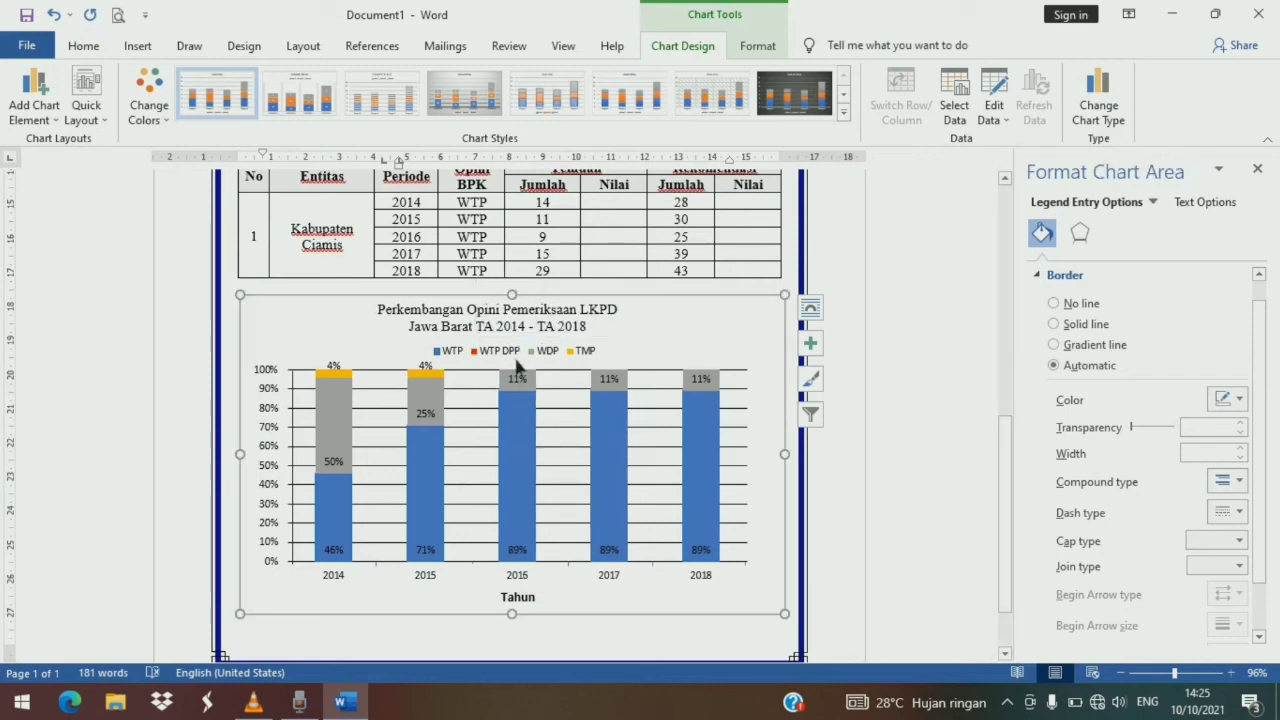
- Fill the WDP legend entry and series with Green, Accent 6
click(541, 362)
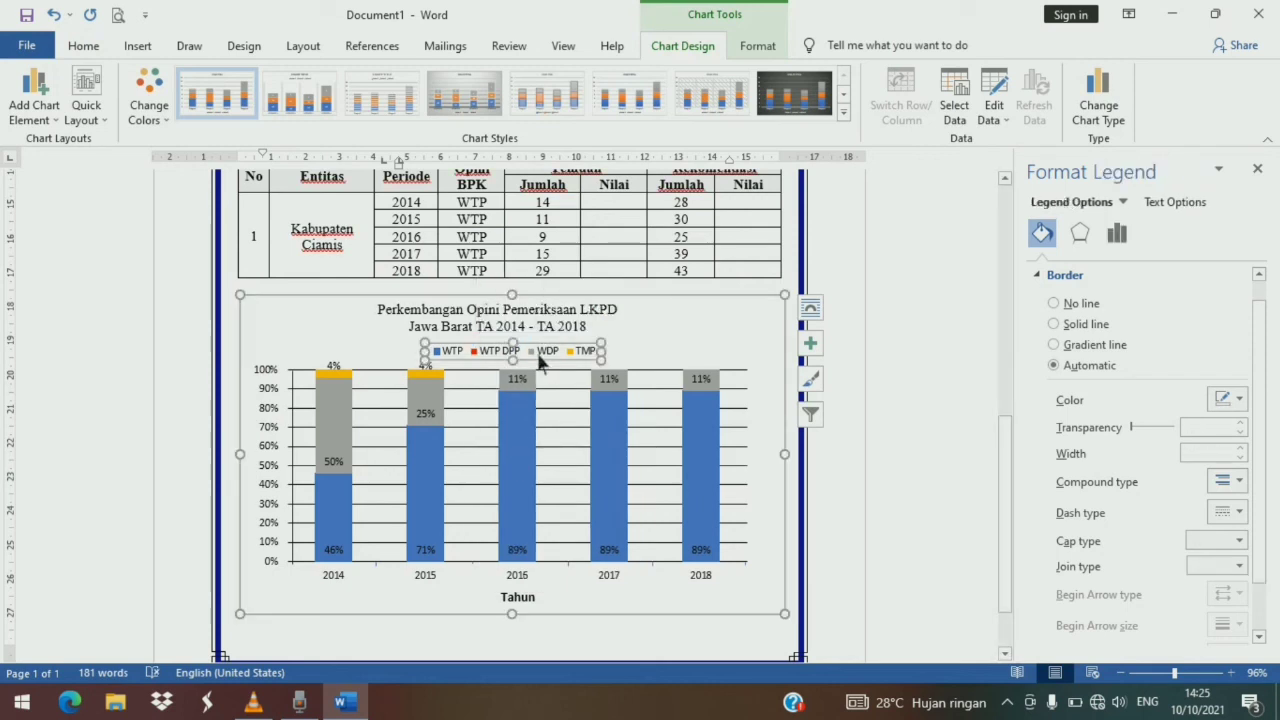
click(540, 354)
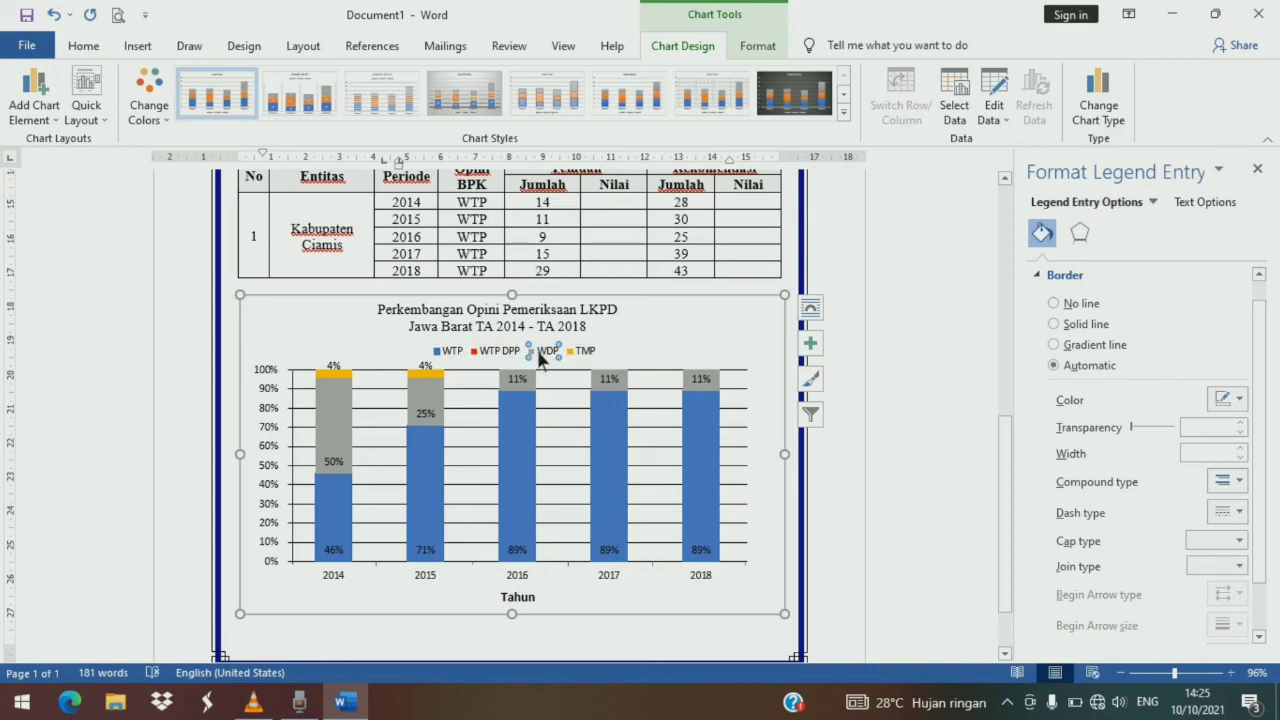
right_click(540, 354)
click(573, 304)
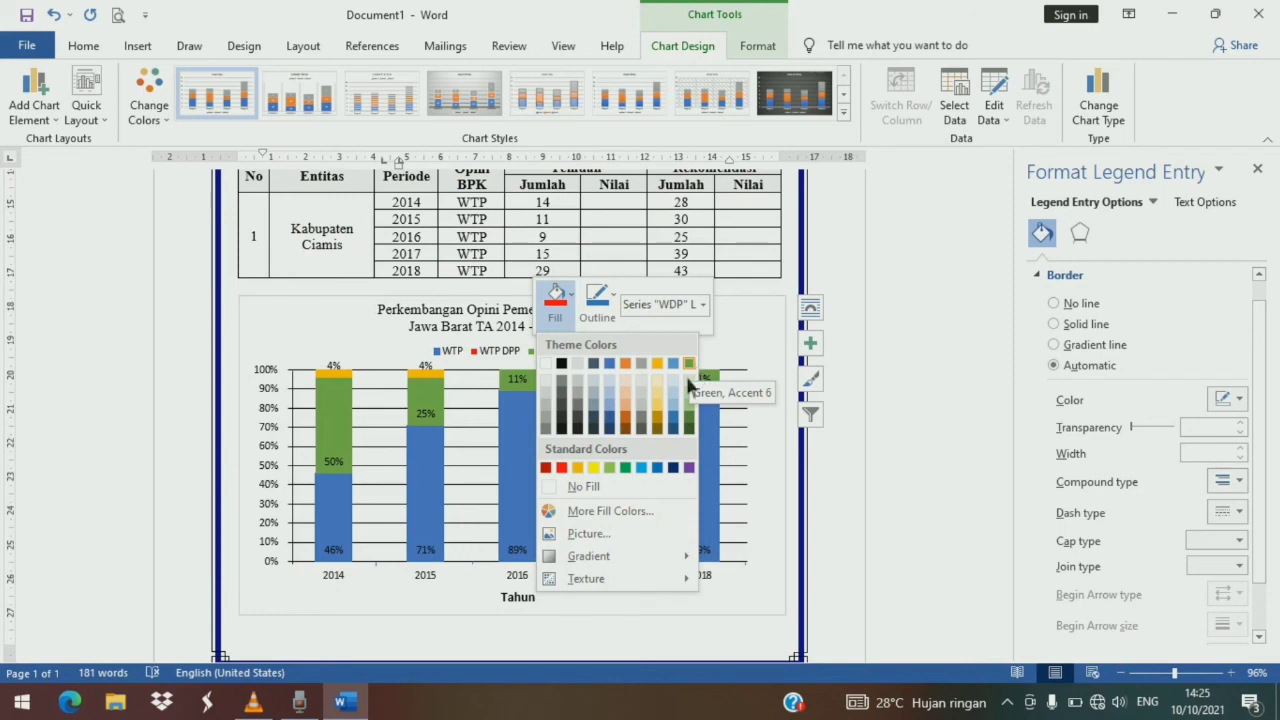
click(687, 375)
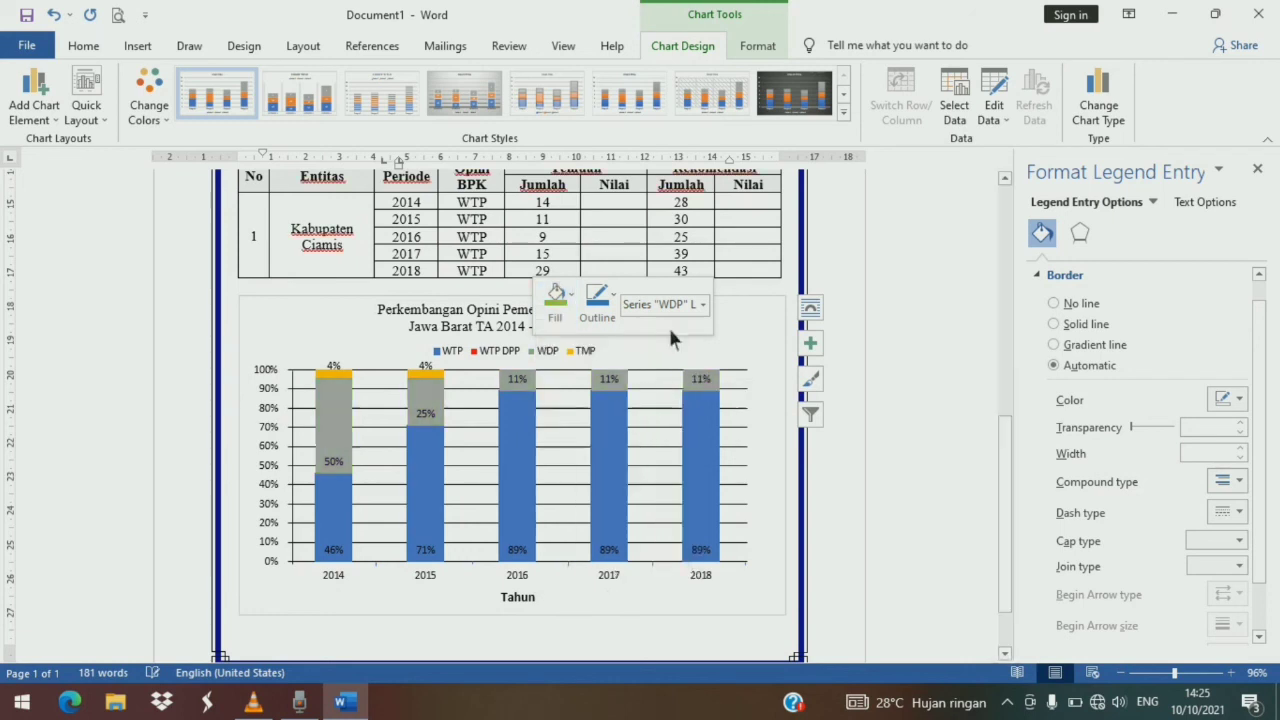
- Fill the TMP legend entry and series with a custom pink colour from the standard colour palette
click(585, 368)
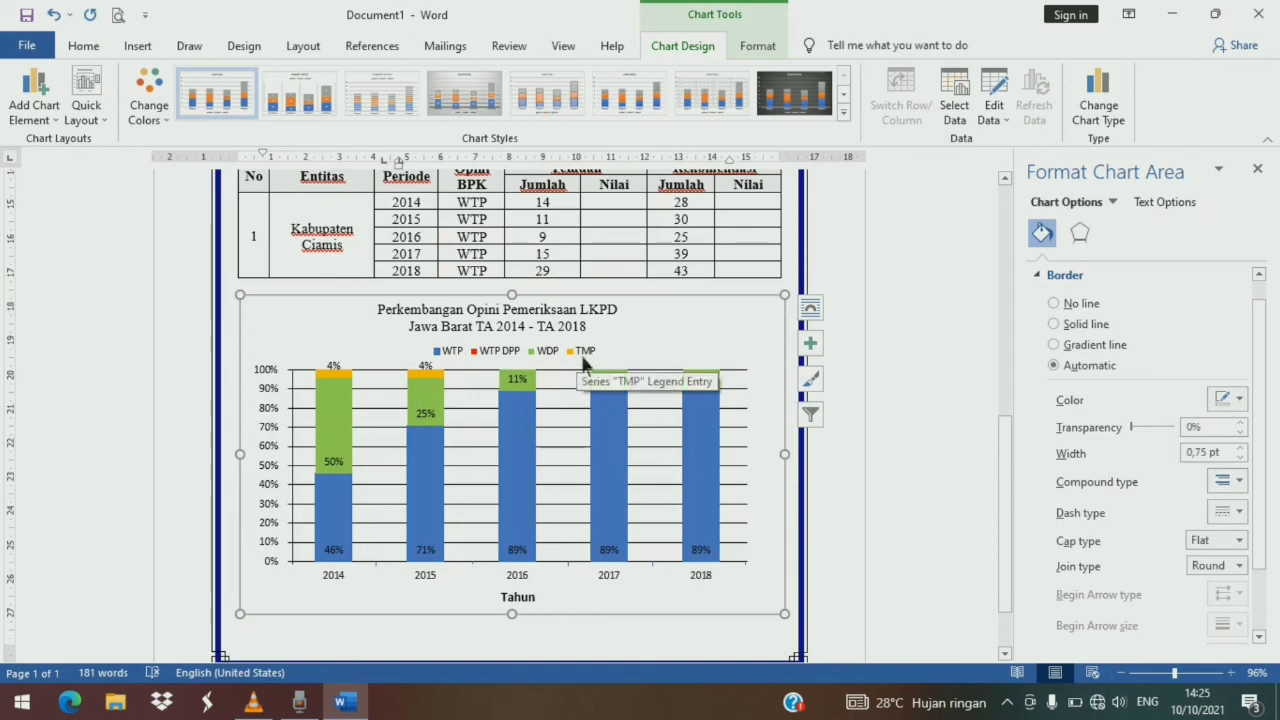
click(585, 366)
click(584, 368)
right_click(577, 372)
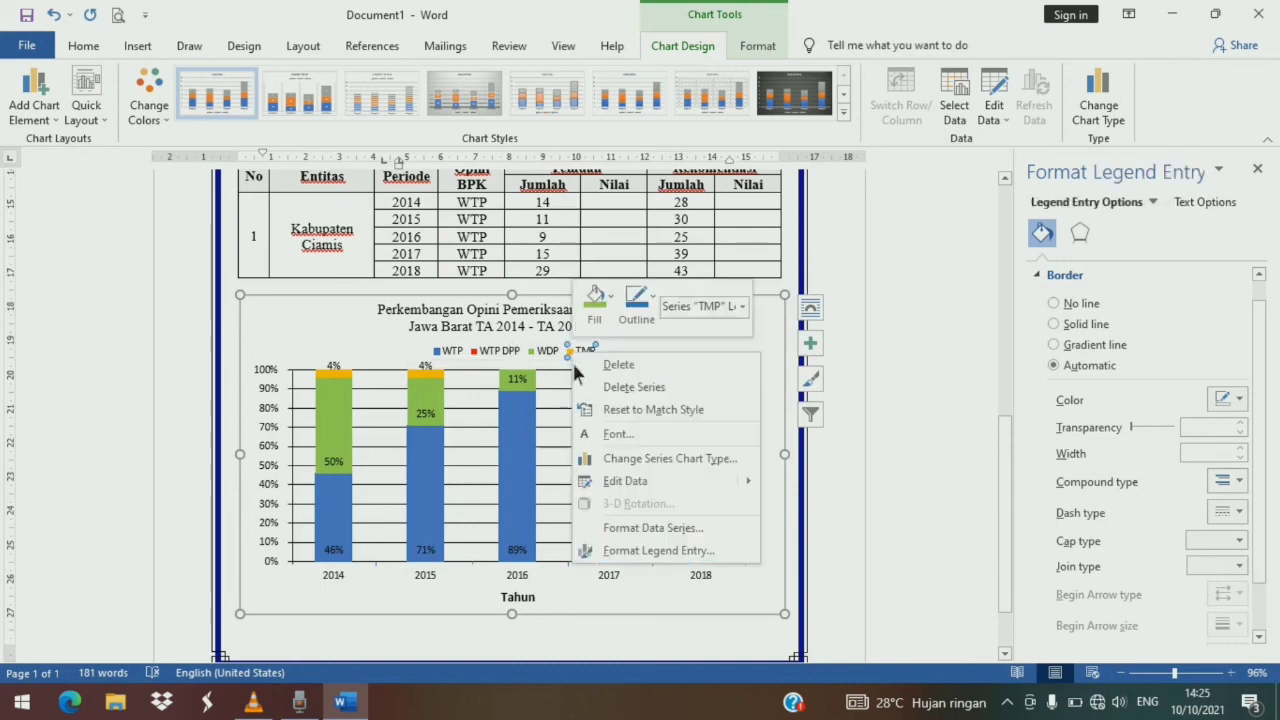
click(594, 298)
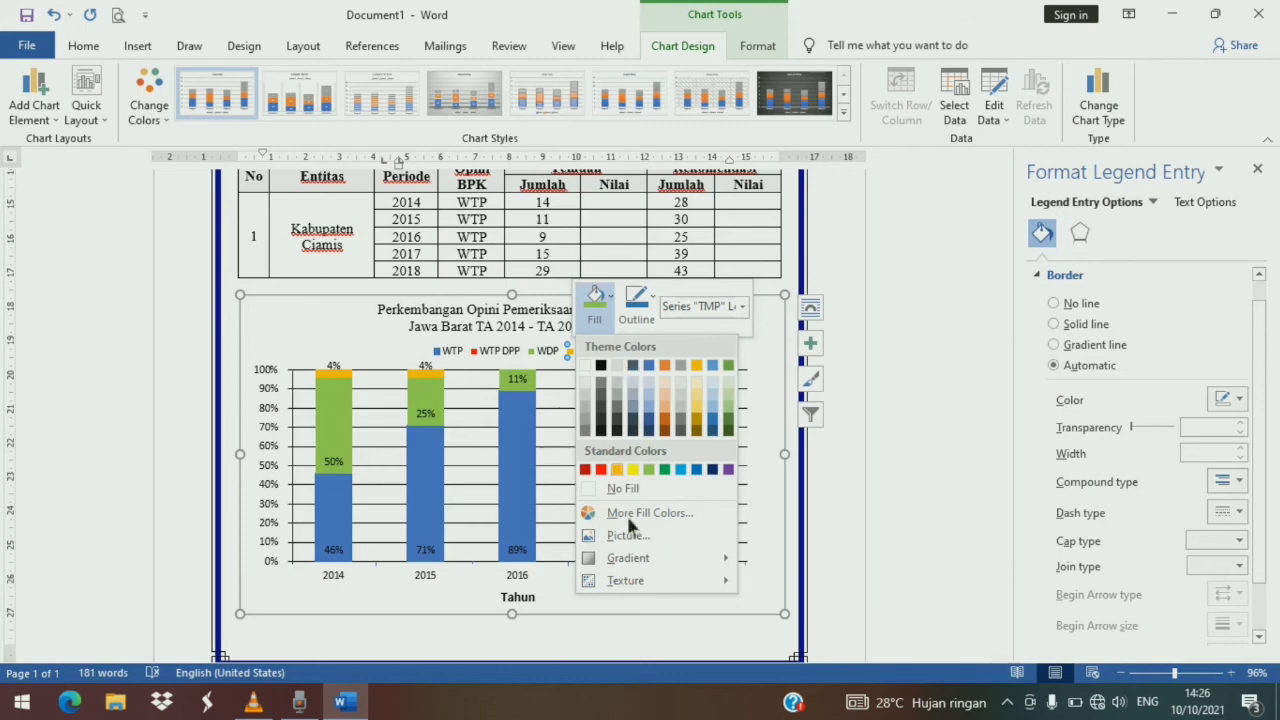
click(622, 511)
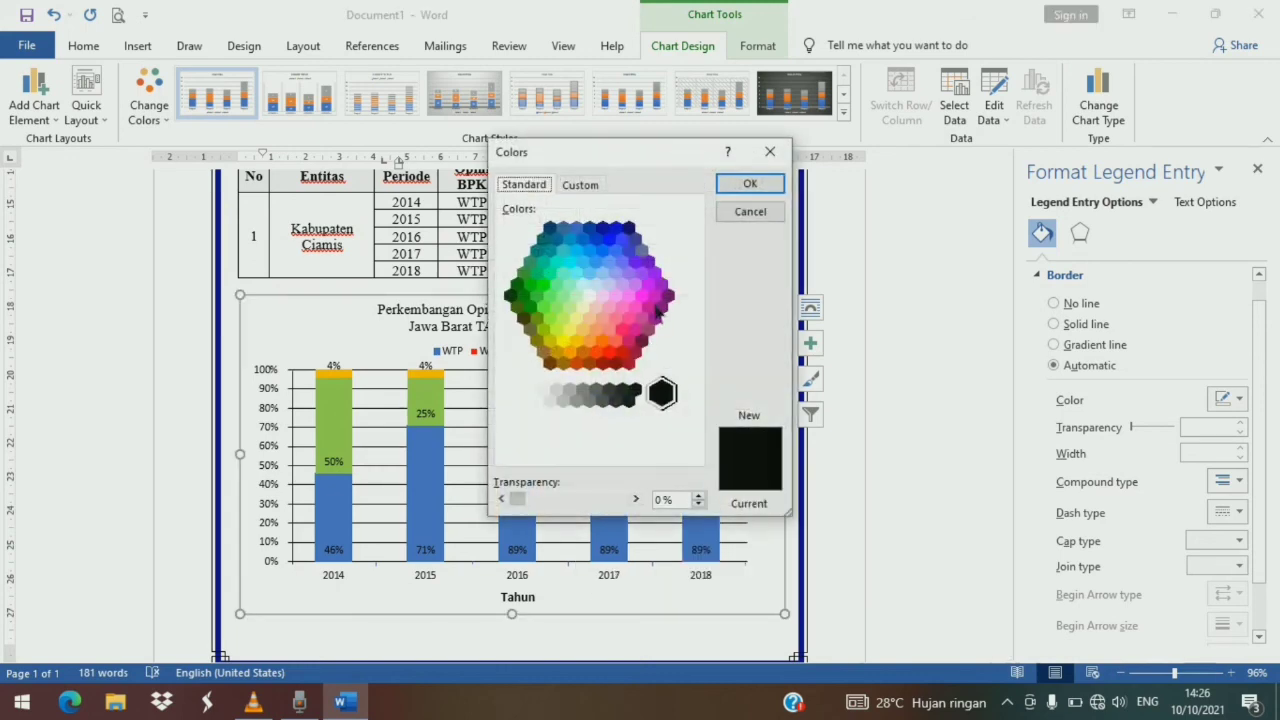
click(635, 329)
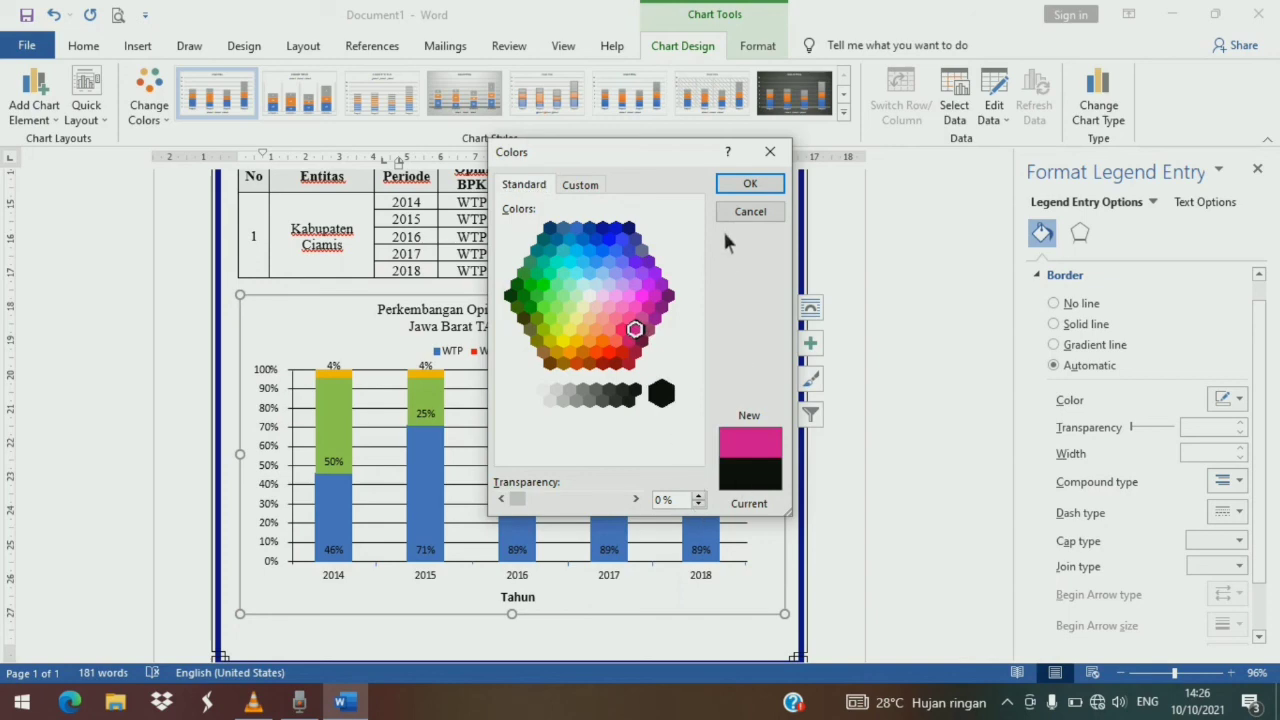
click(742, 184)
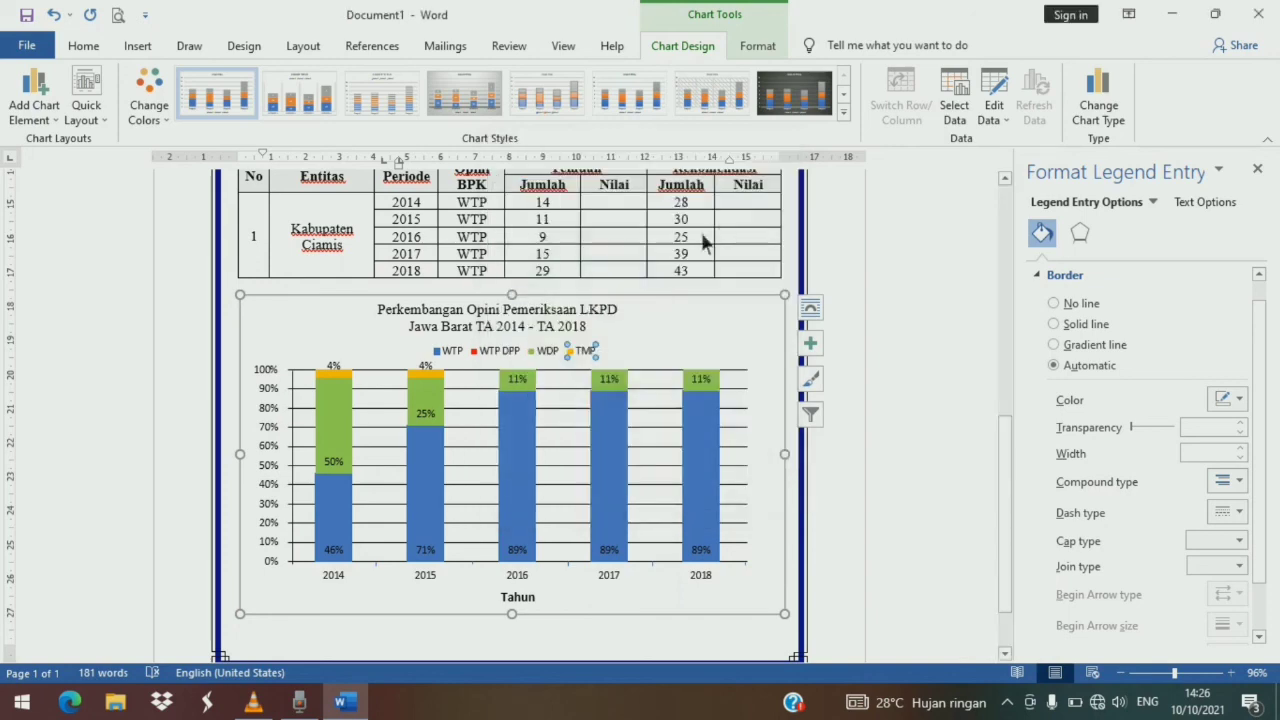
- Deselect the chart and scroll through the document to review the finished chart, table and text
click(655, 337)
scroll(688, 440, up, 2)
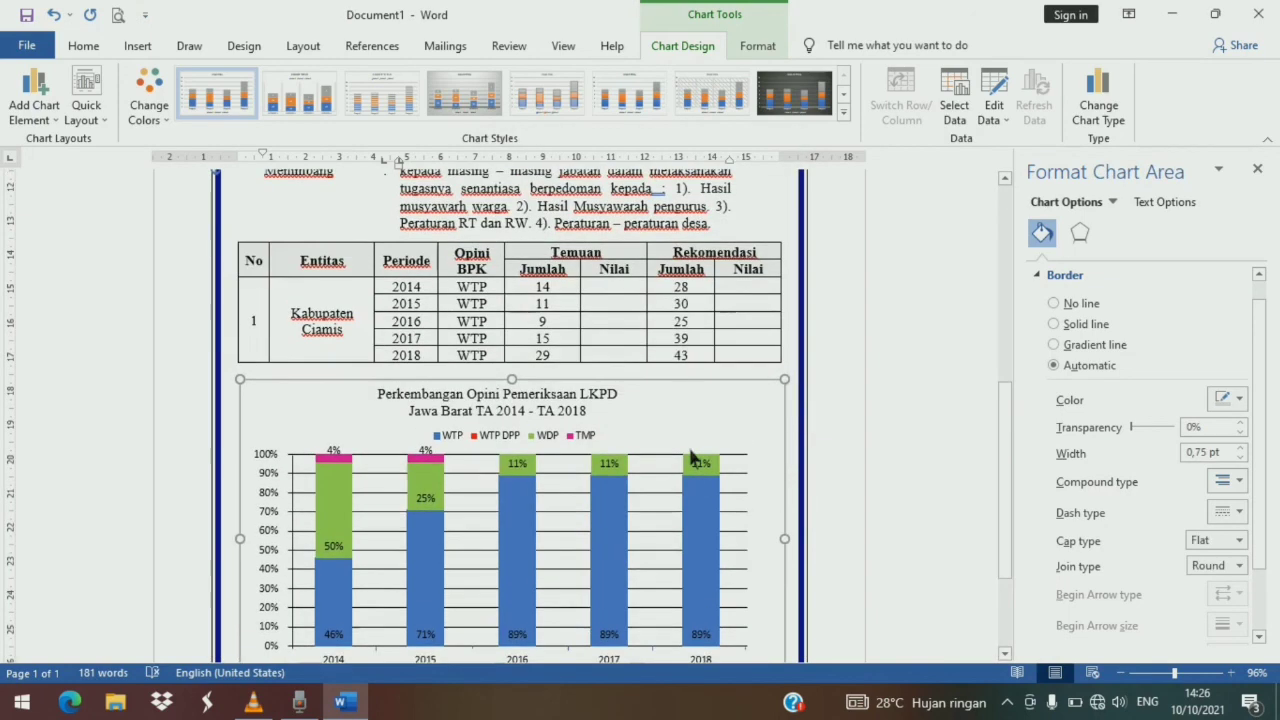
scroll(690, 455, down, 1)
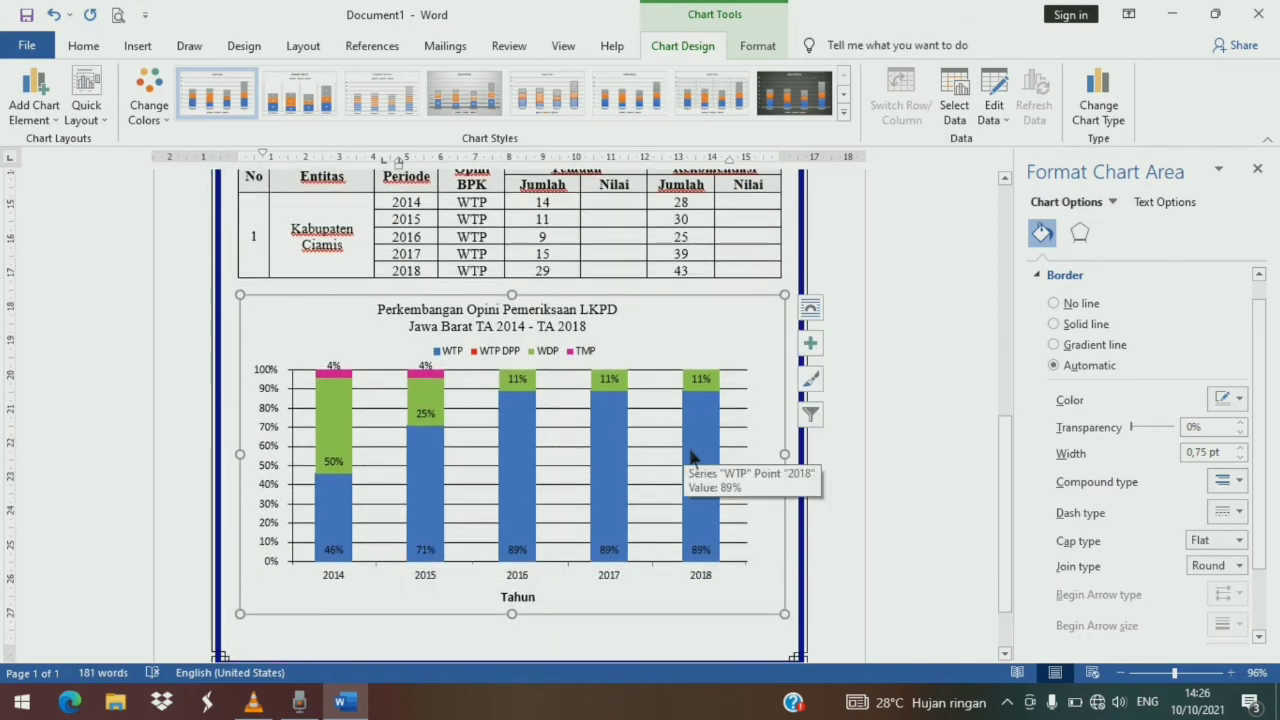
click(594, 618)
scroll(594, 616, up, 10)
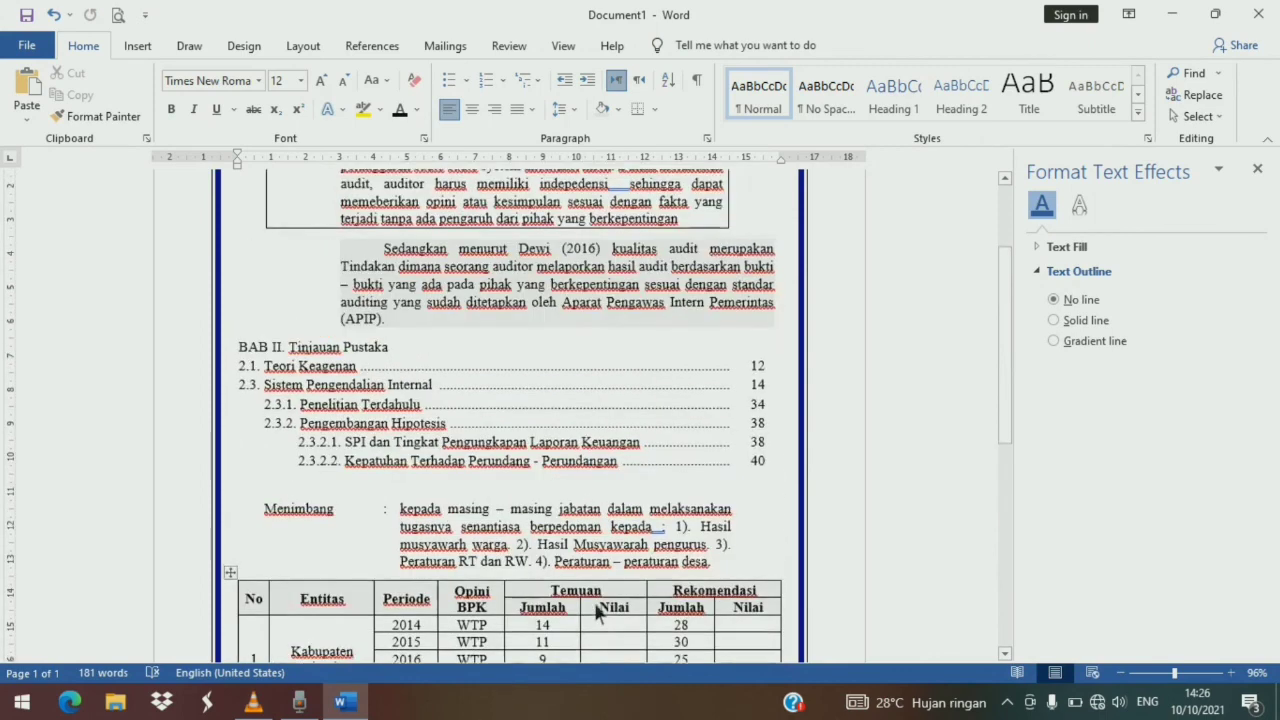
scroll(593, 599, down, 10)
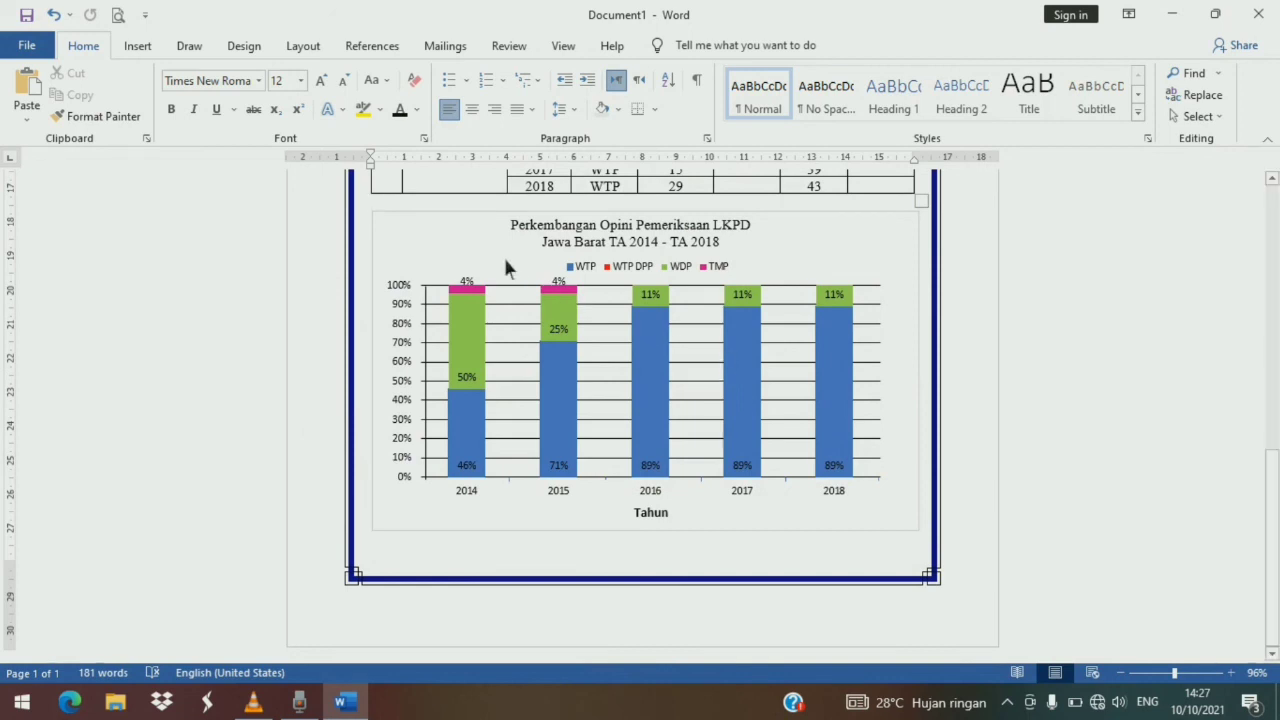
scroll(364, 221, up, 1)
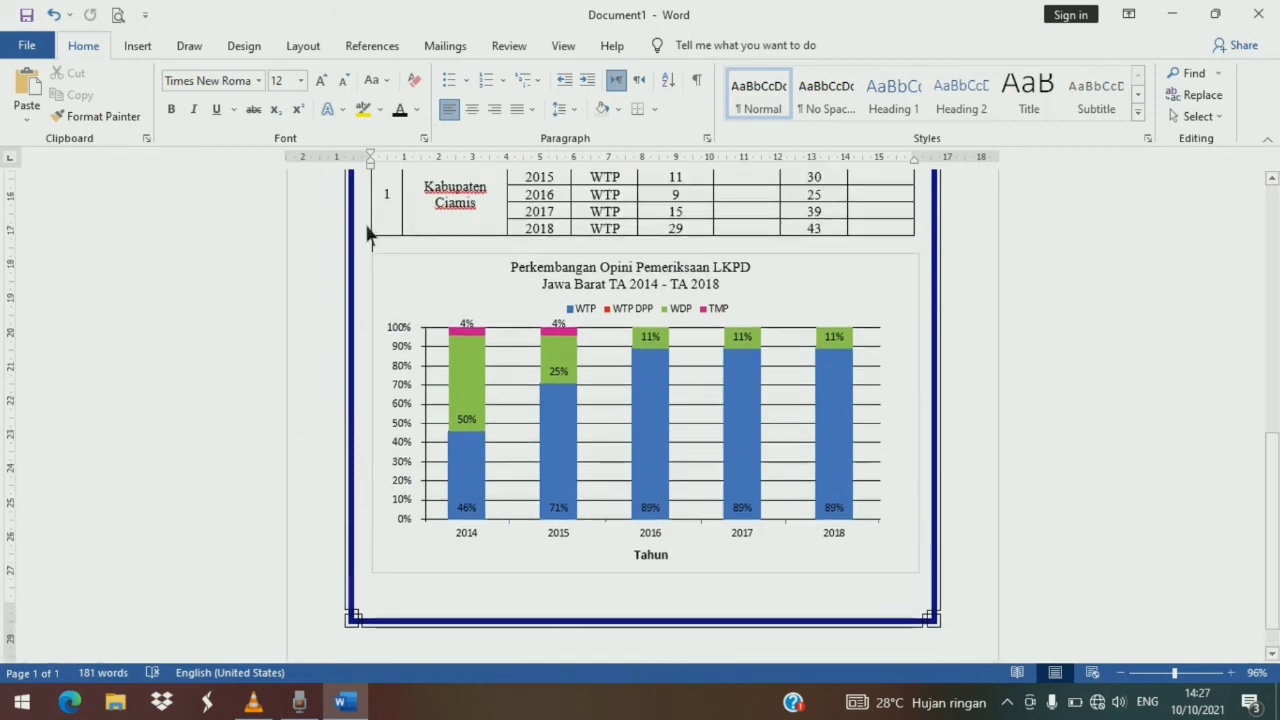
scroll(700, 325, up, 3)
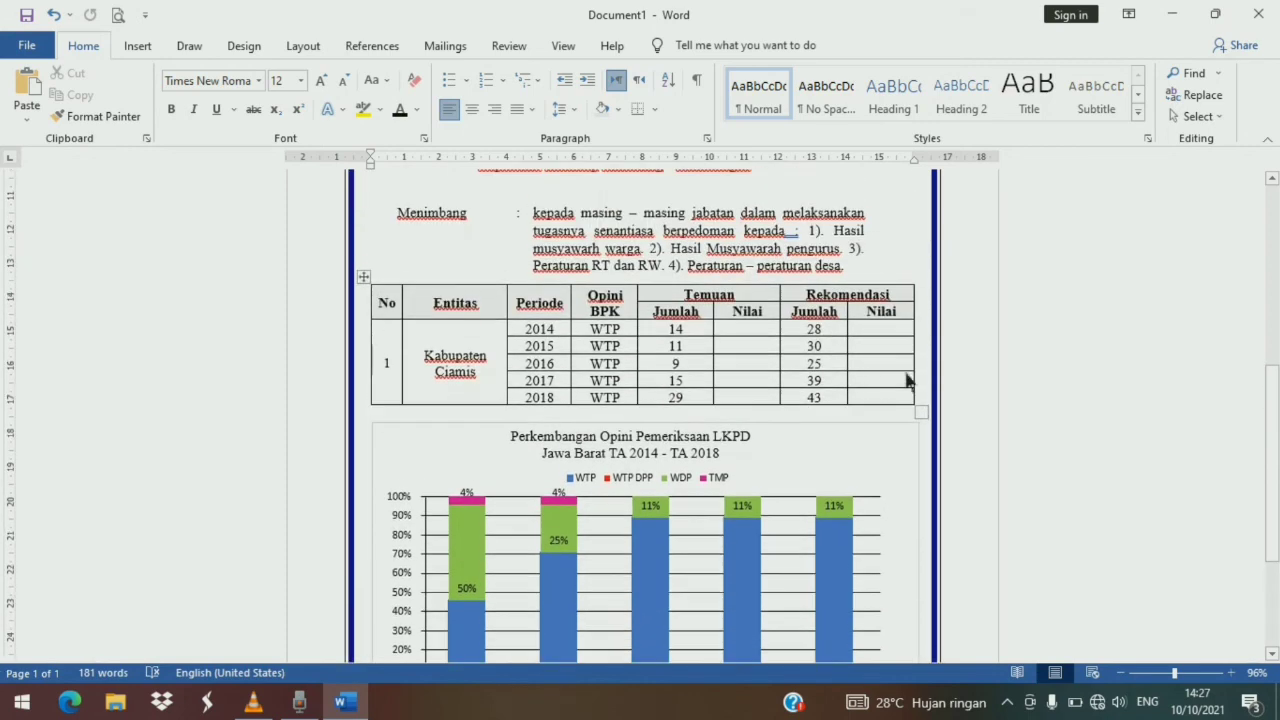
scroll(880, 380, up, 3)
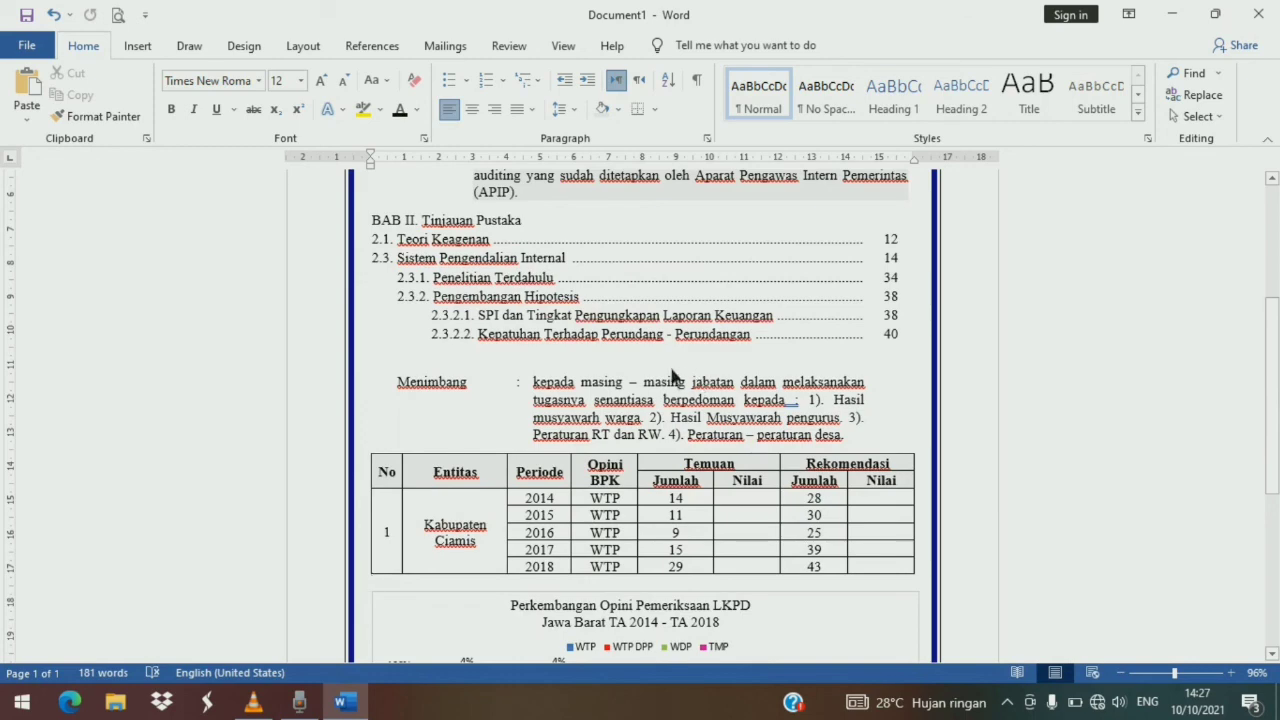
scroll(652, 376, up, 3)
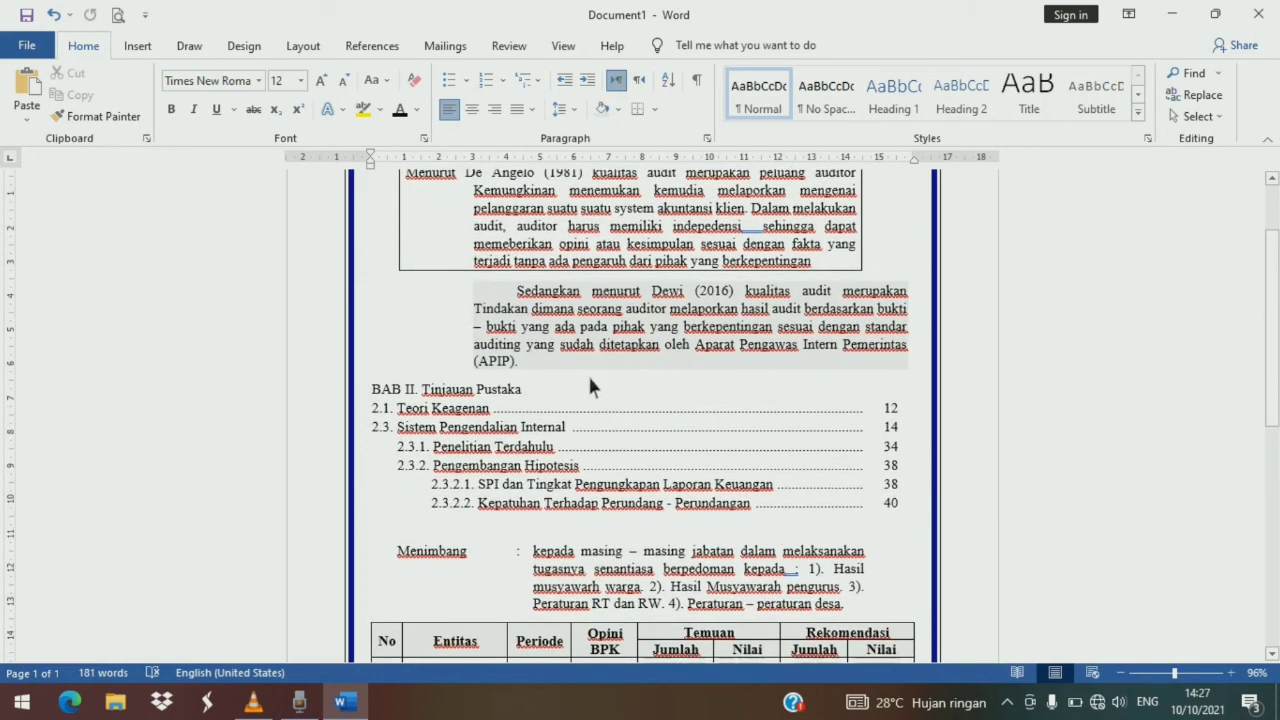
scroll(589, 379, down, 1)
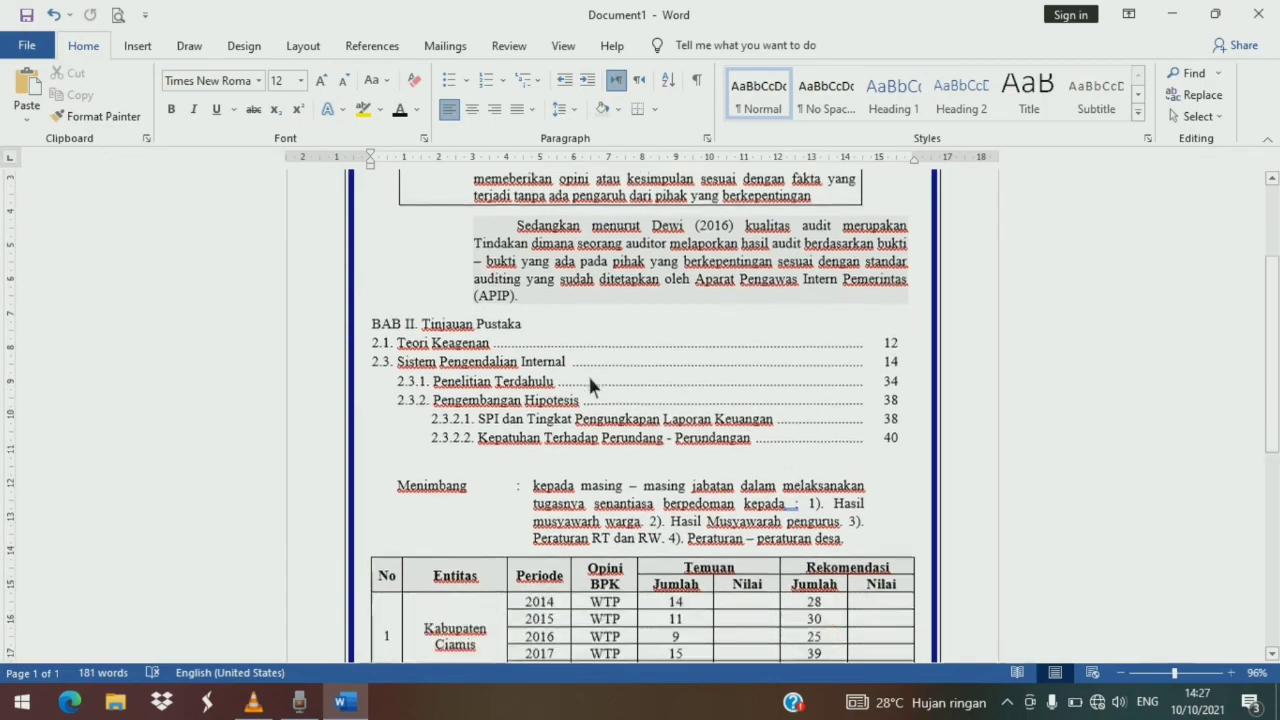